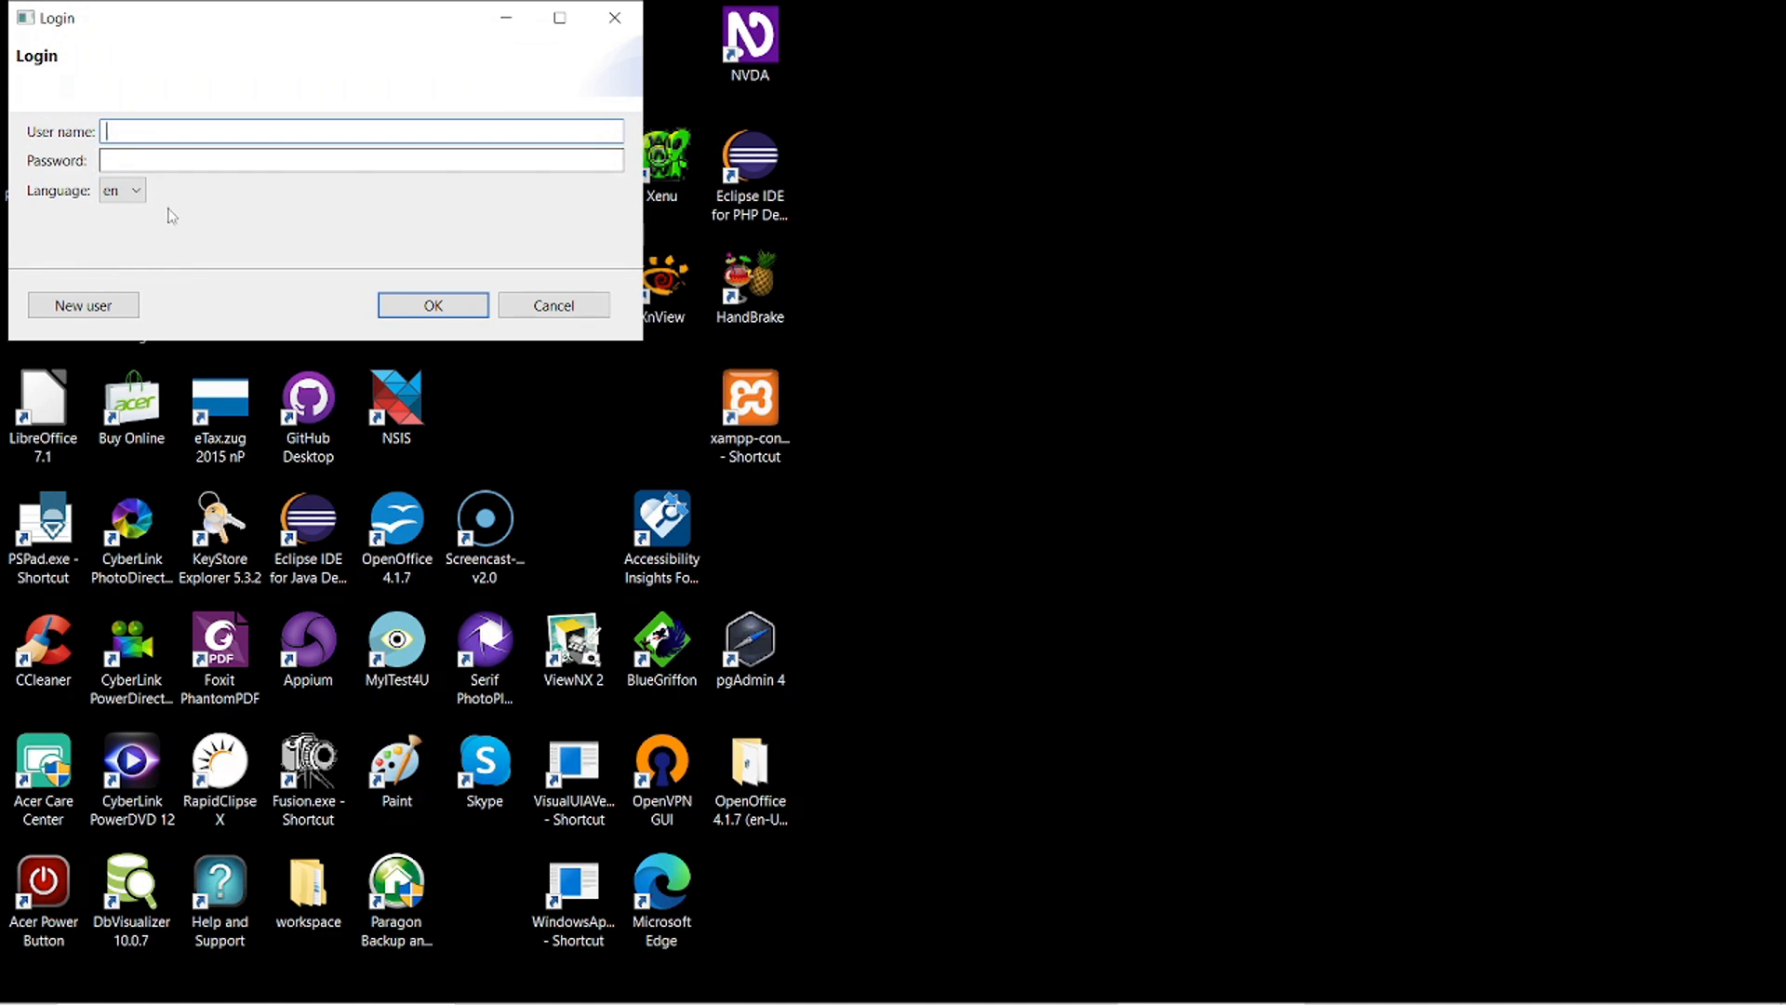
- Create a new user by entering a user name and the account password
{"action": "left_click", "coordinate": [101, 307]}
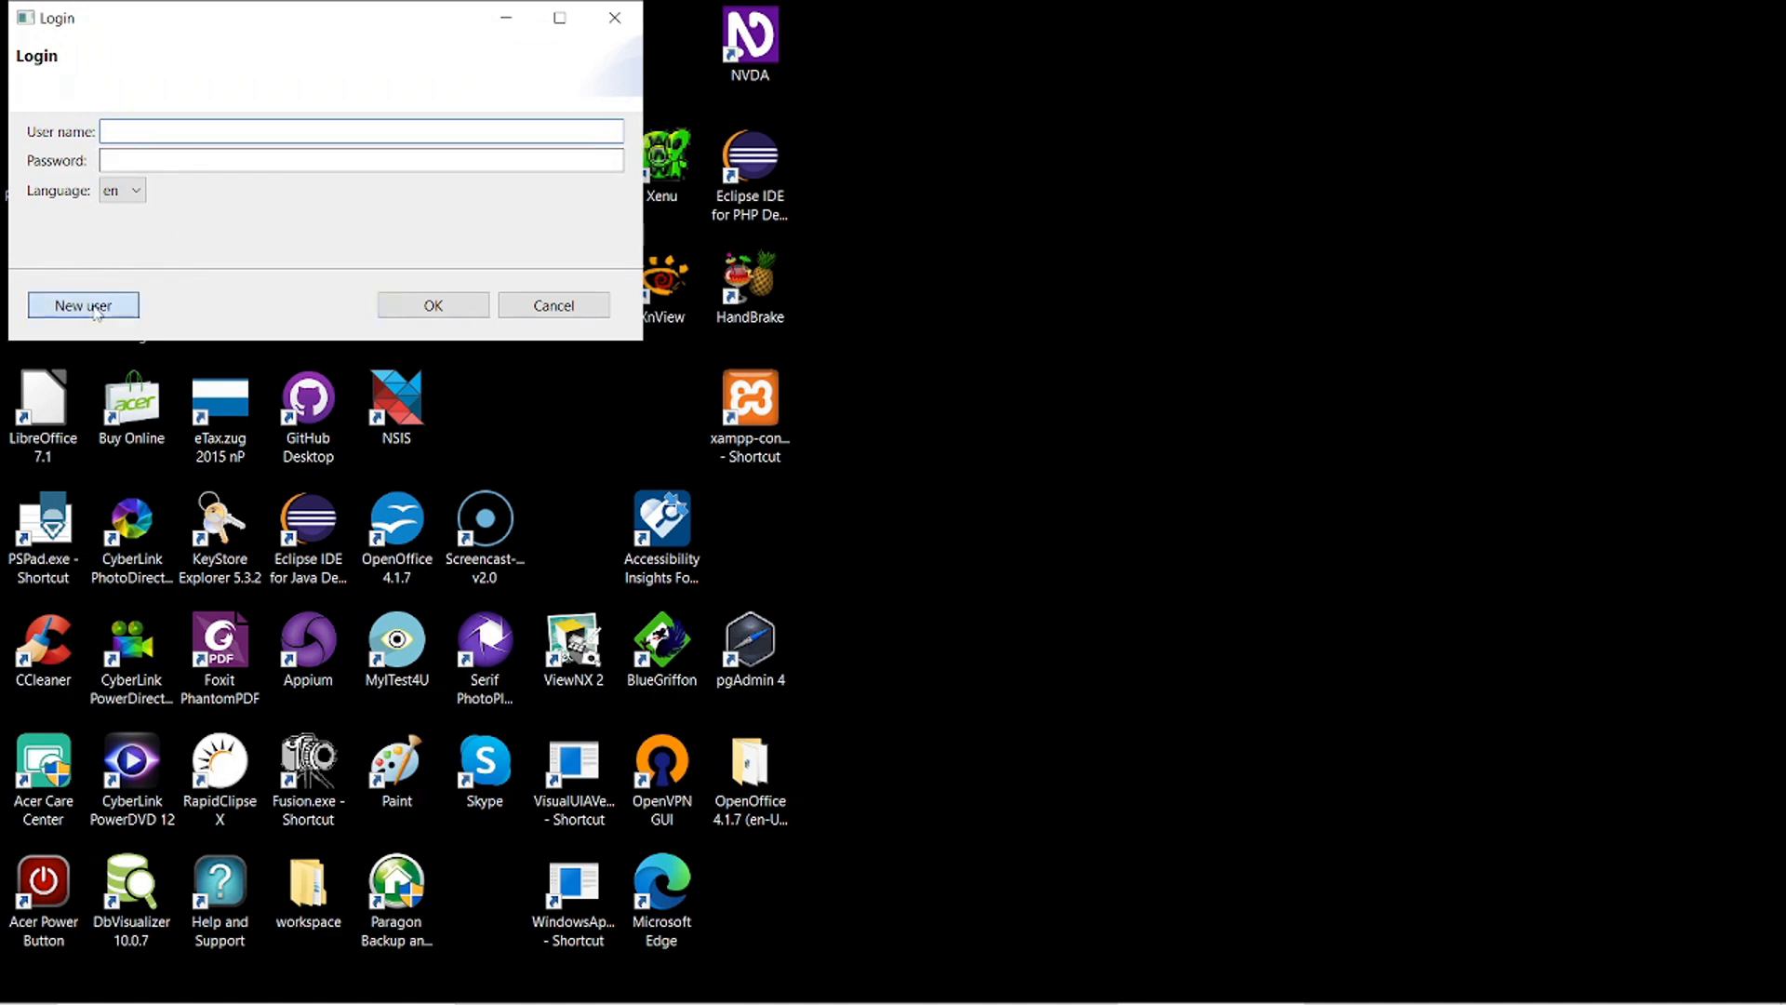
{"action": "type", "text": "m"}
{"action": "type", "text": "1"}
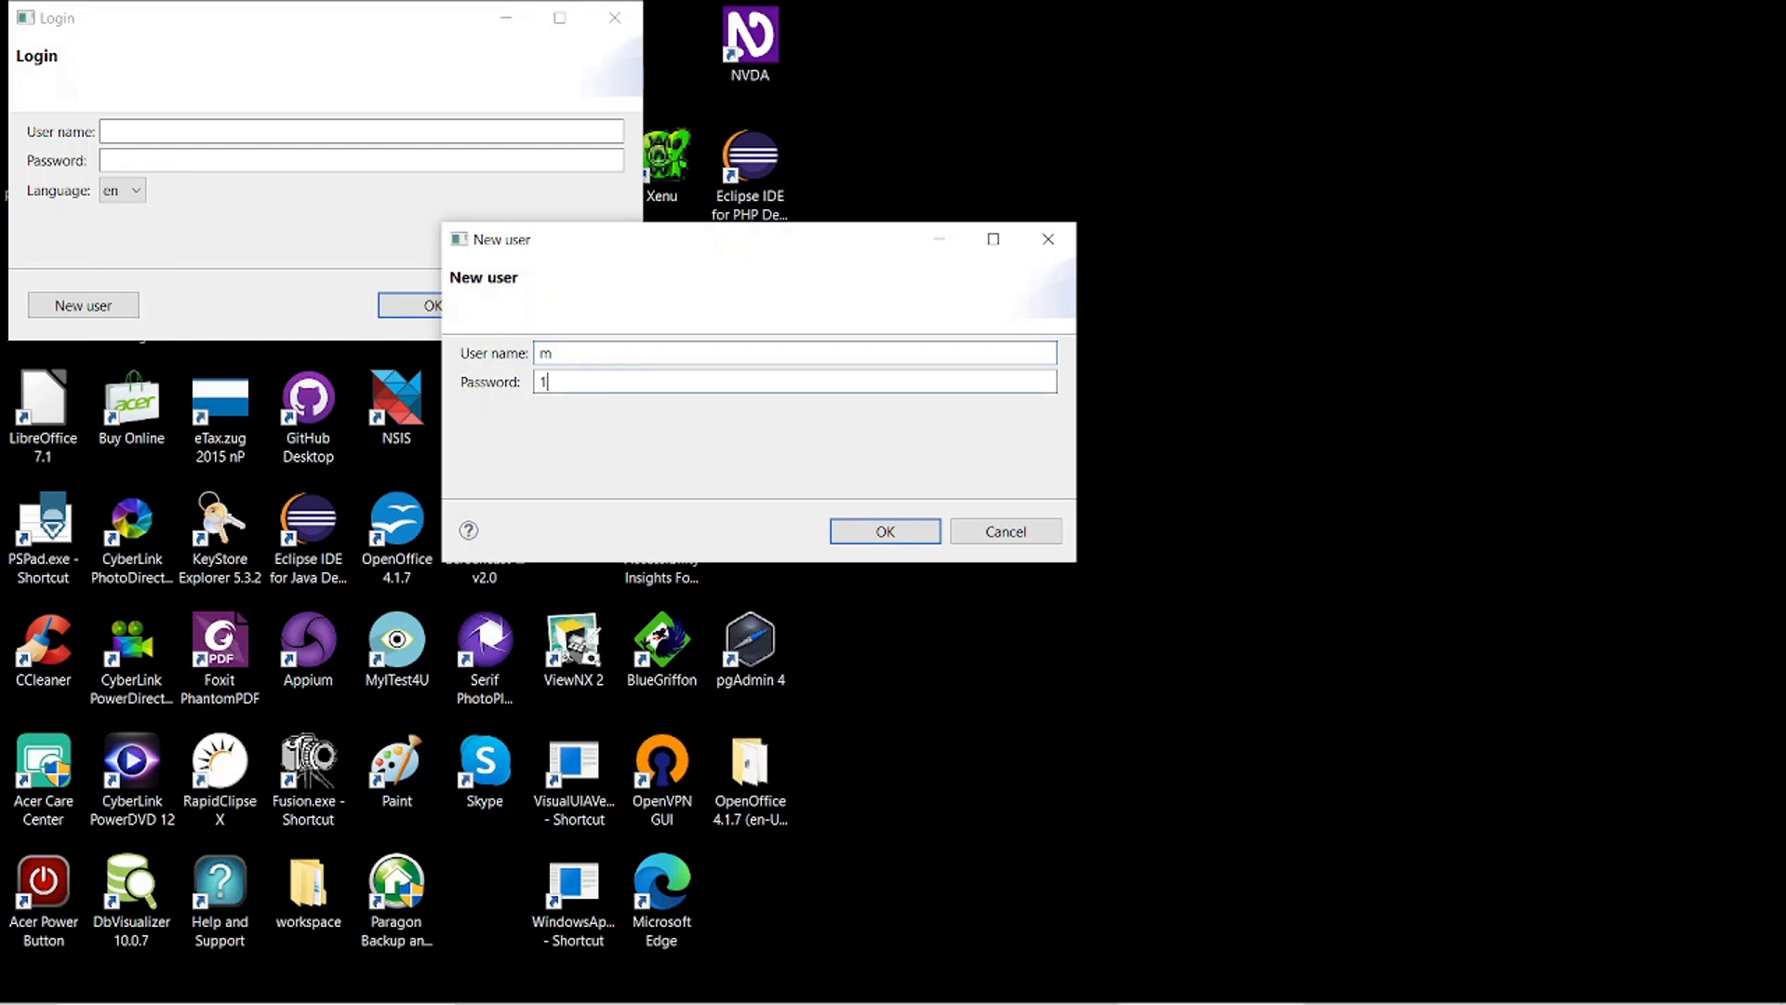
{"action": "left_click", "coordinate": [900, 534]}
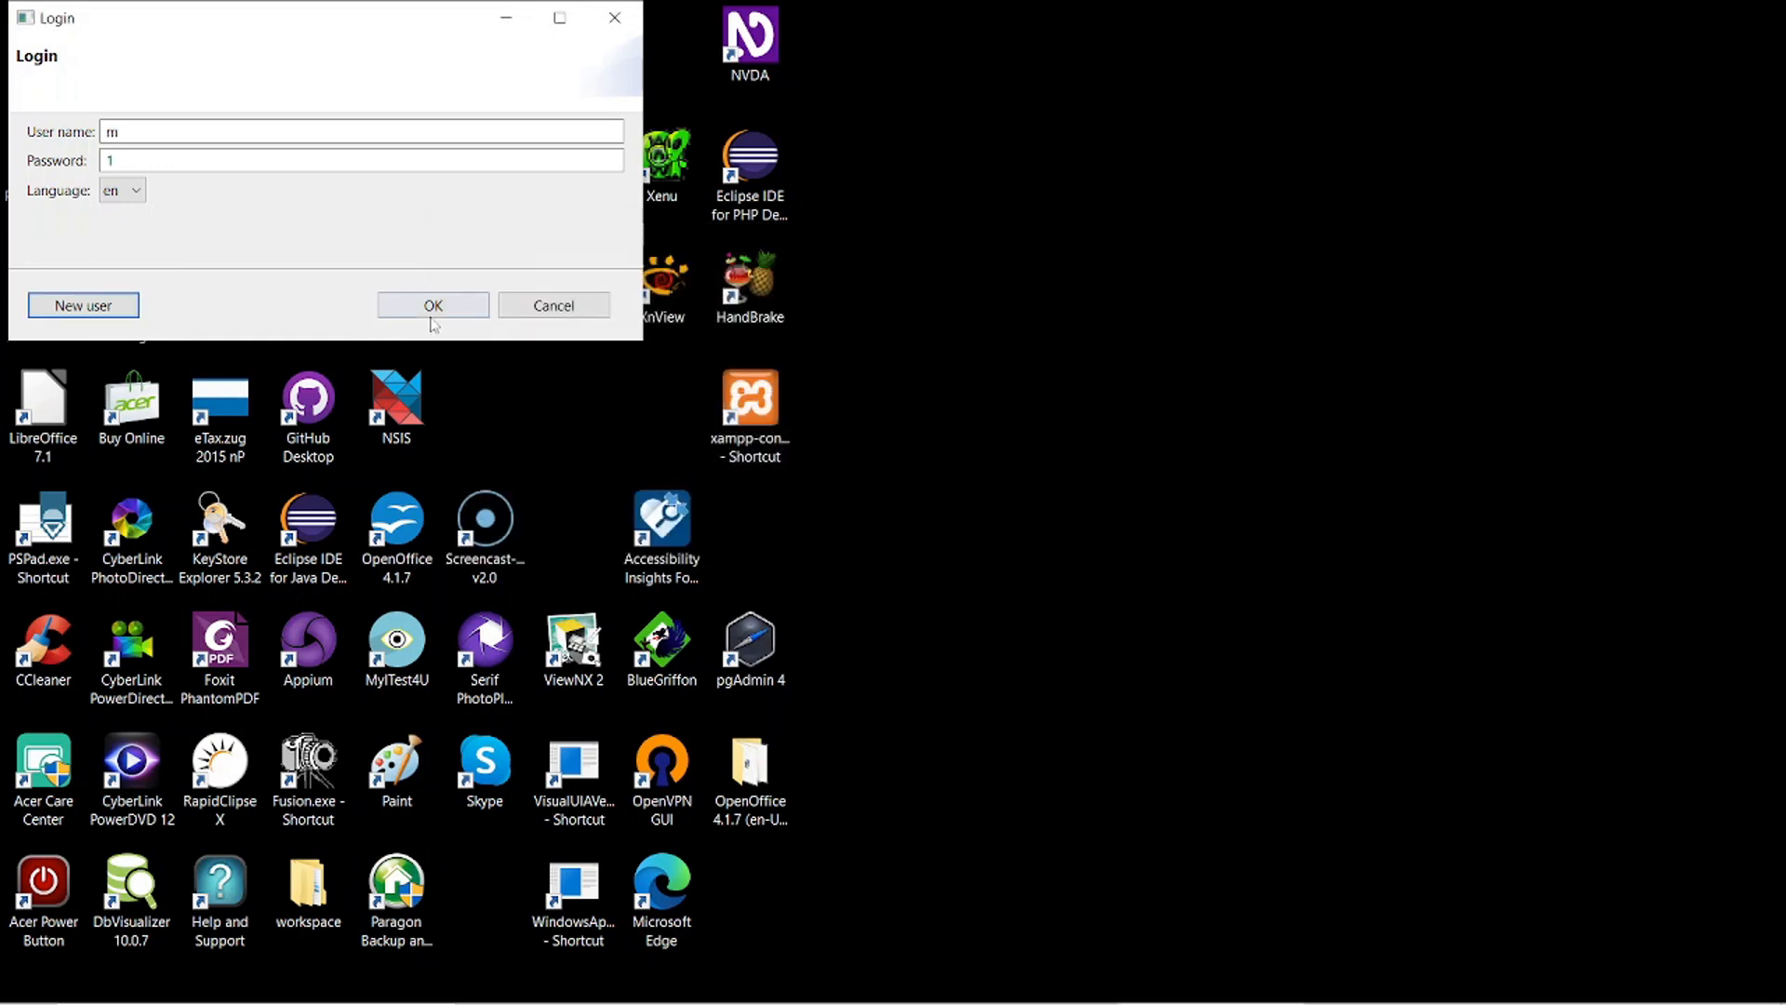
- Log in with the new user's credentials and accept Web as the AUT type
{"action": "left_click", "coordinate": [433, 305]}
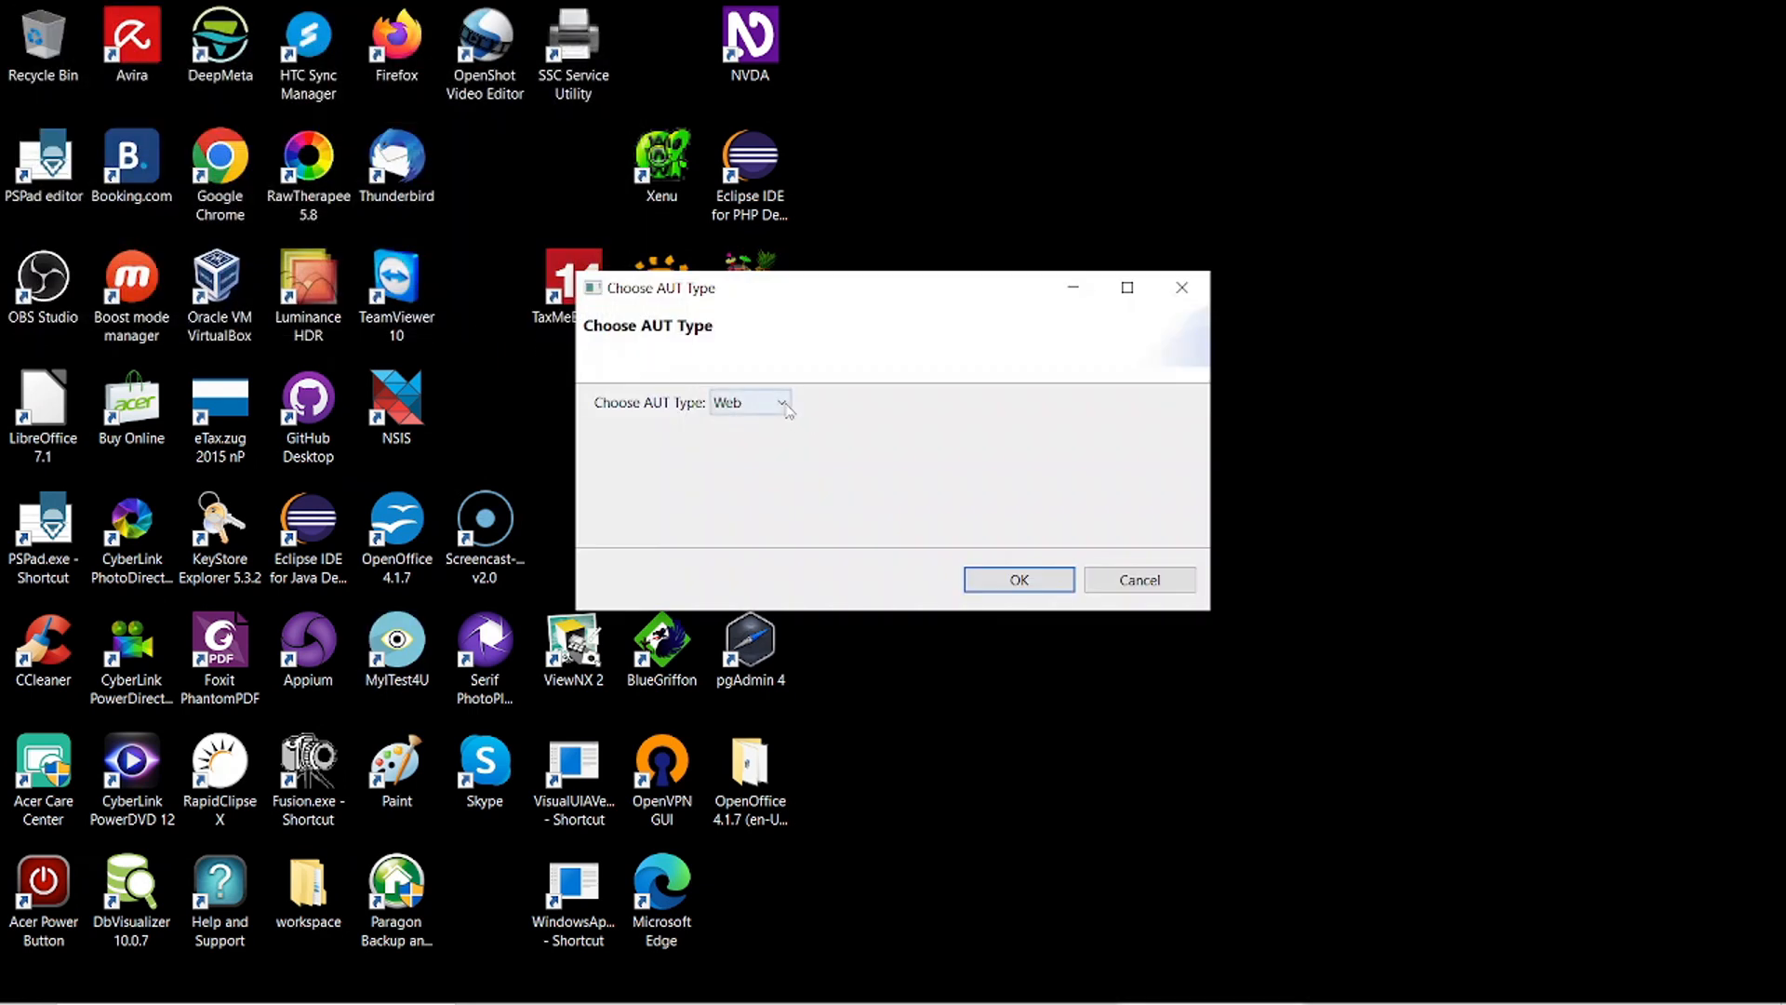
{"action": "left_click", "coordinate": [984, 576]}
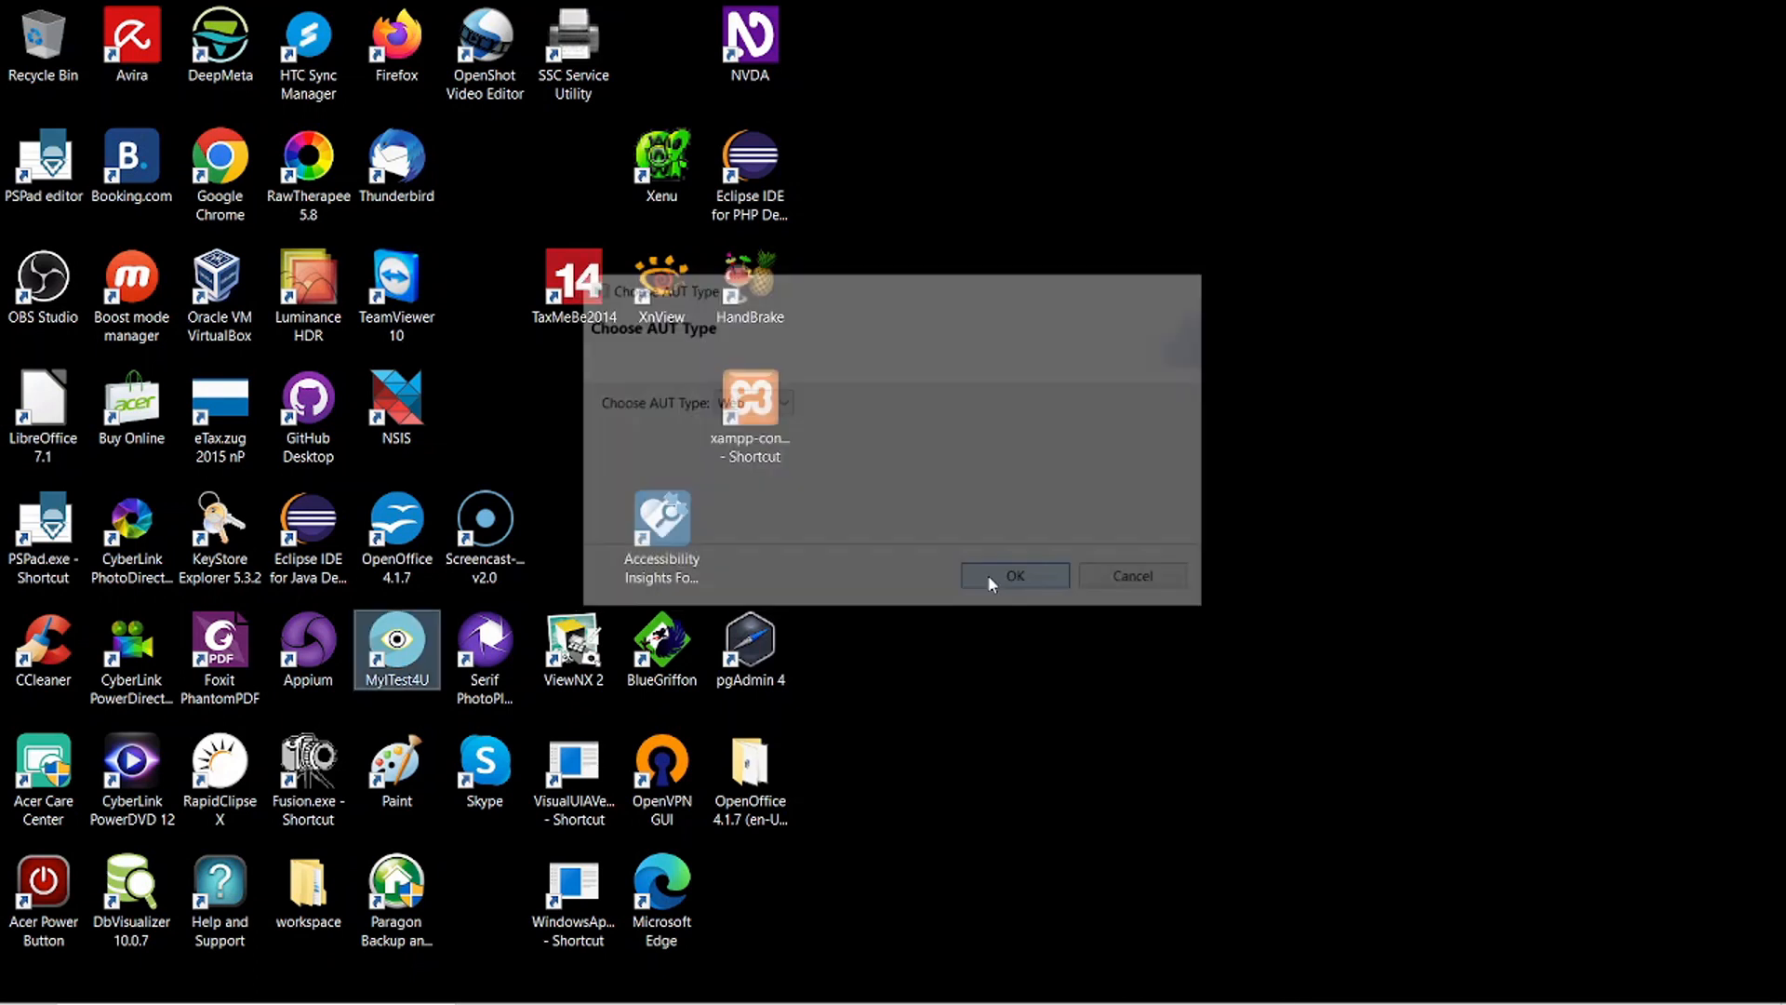
{"action": "left_click", "coordinate": [1060, 687]}
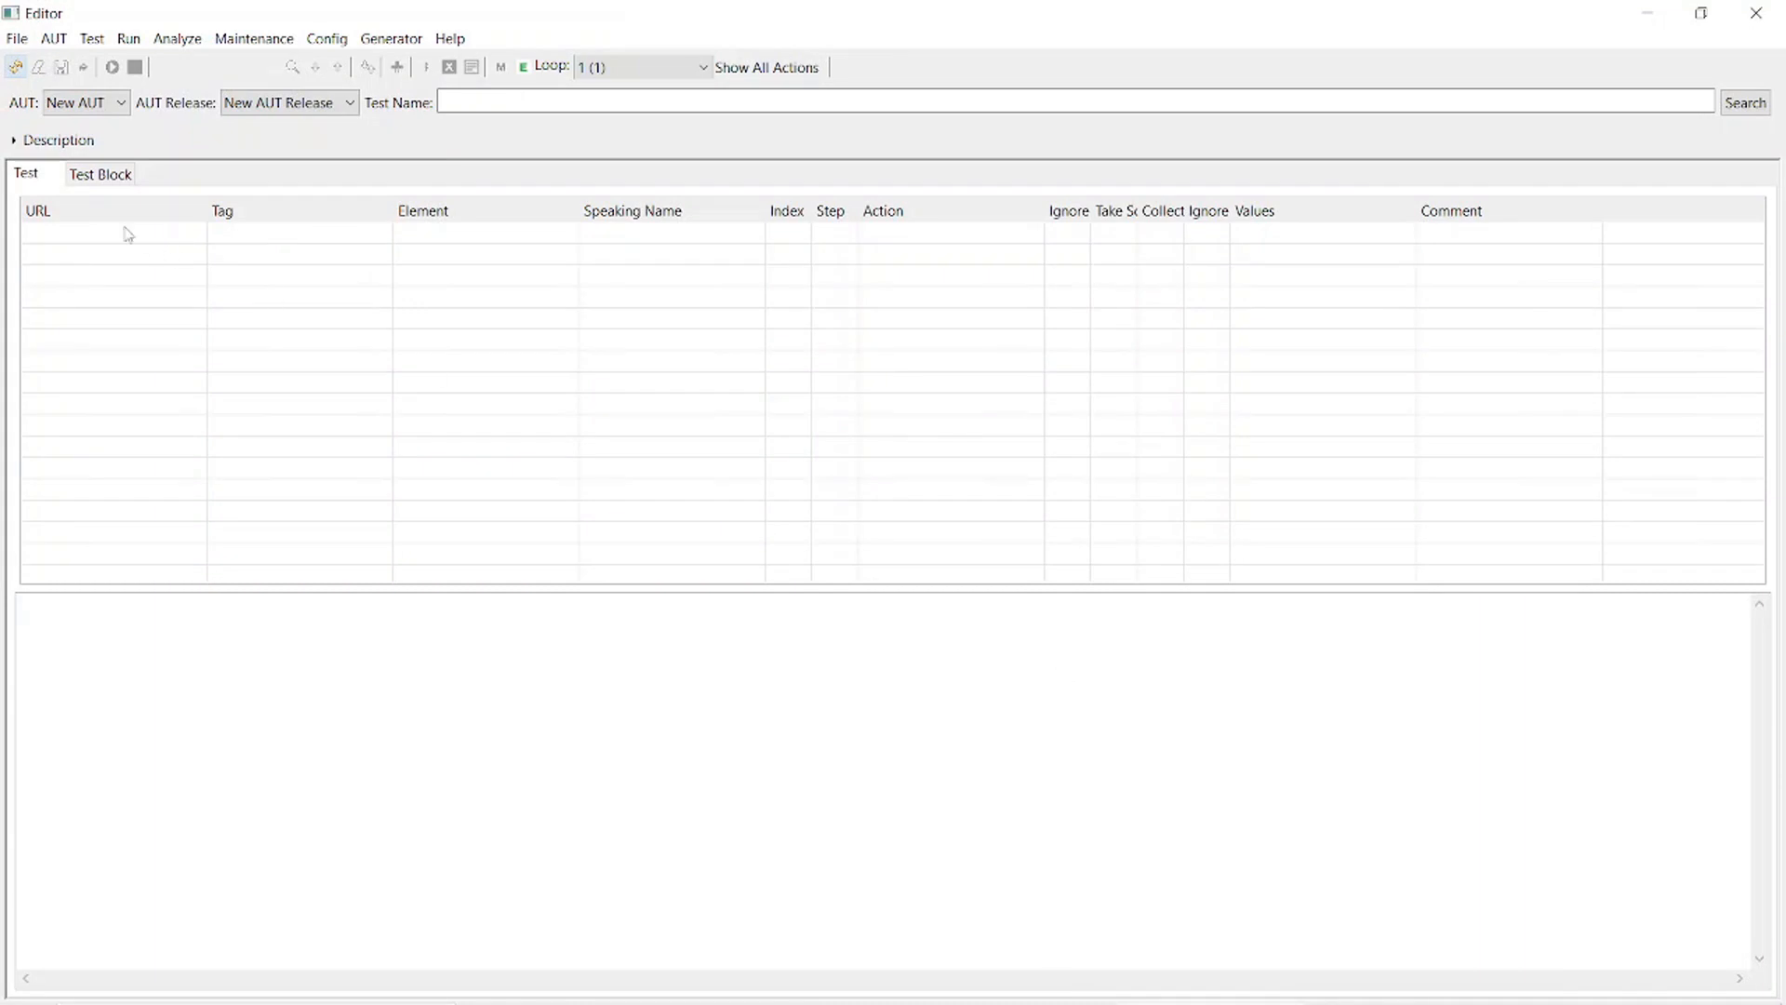
- In the preferences, set the path to the editor to C:\Program Files (x86)\PSPad editor\PSPad.exe
{"action": "left_click", "coordinate": [17, 40]}
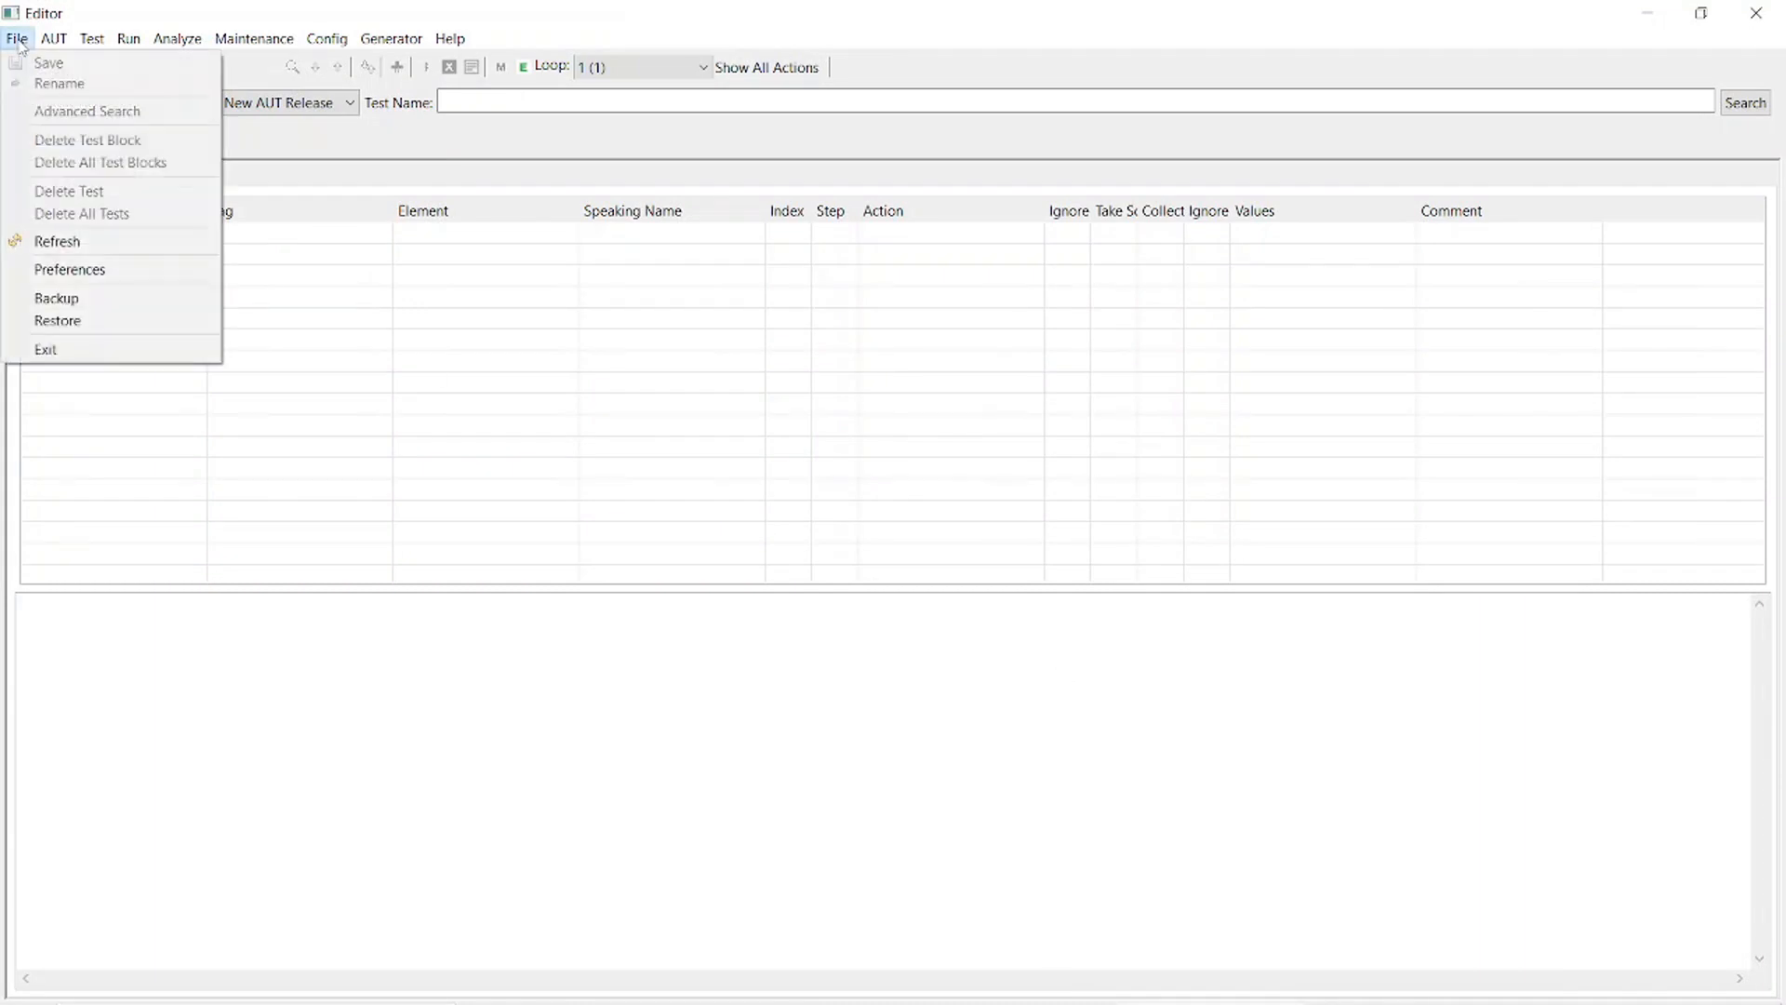
{"action": "left_click", "coordinate": [94, 276]}
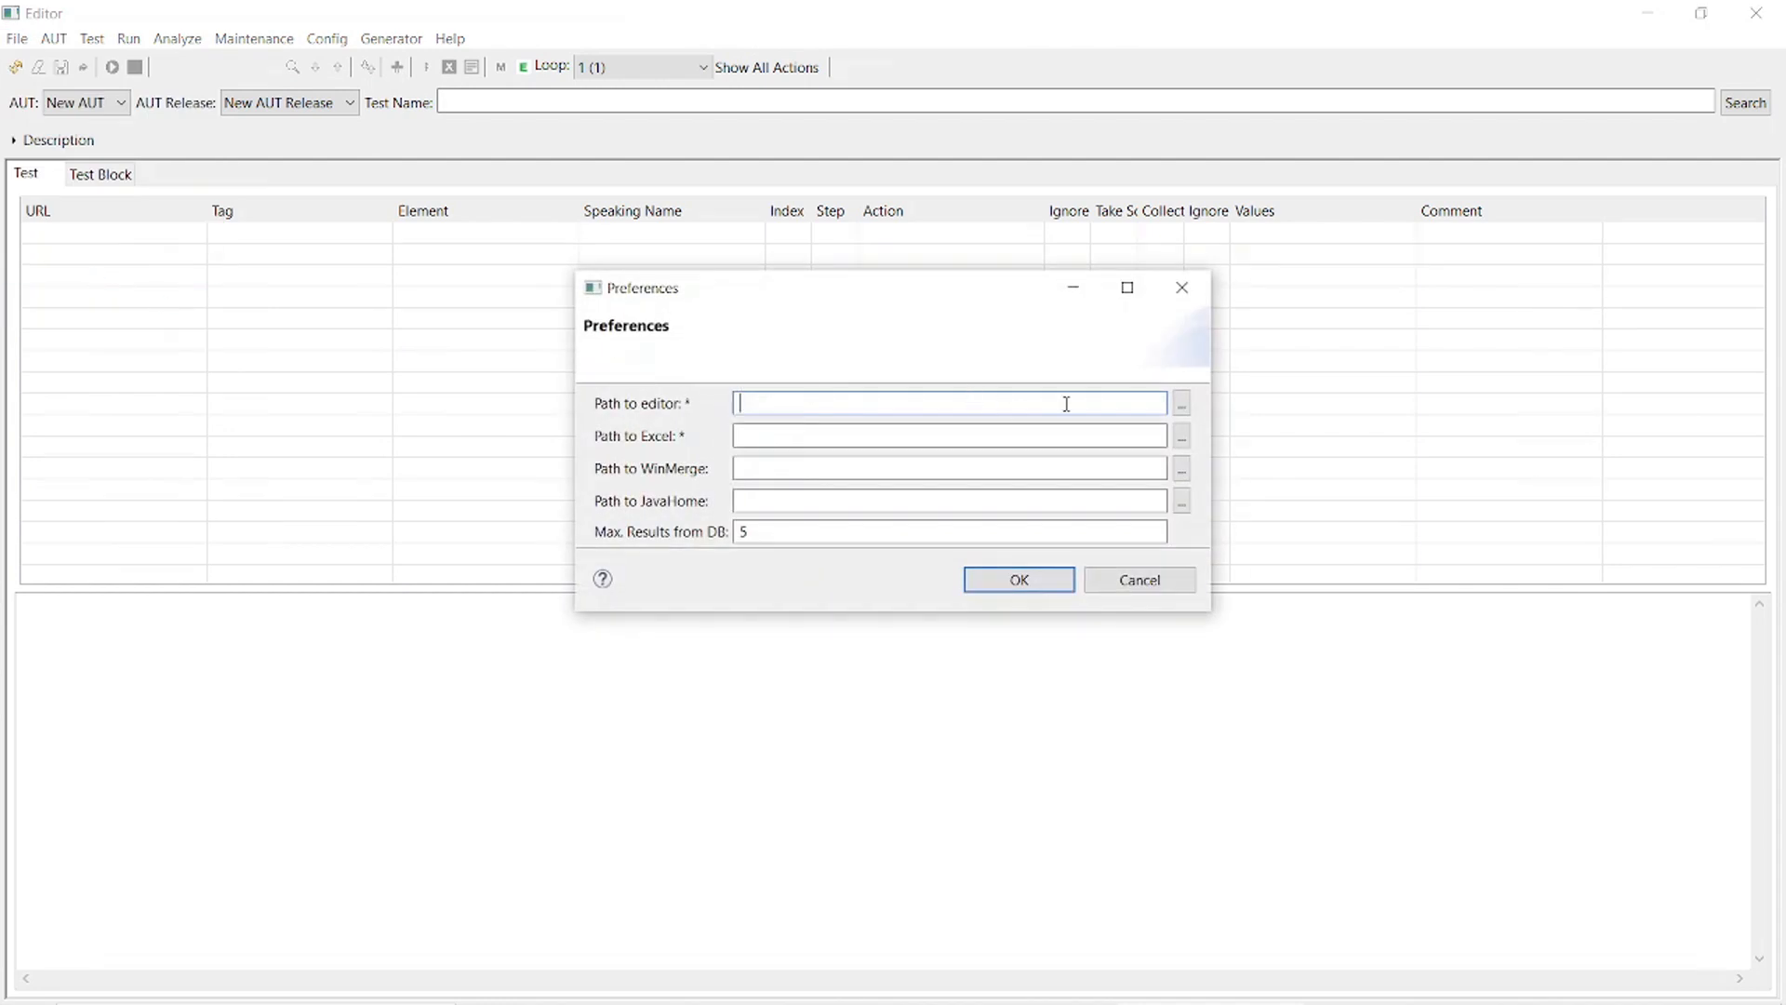
{"action": "left_click", "coordinate": [1181, 412]}
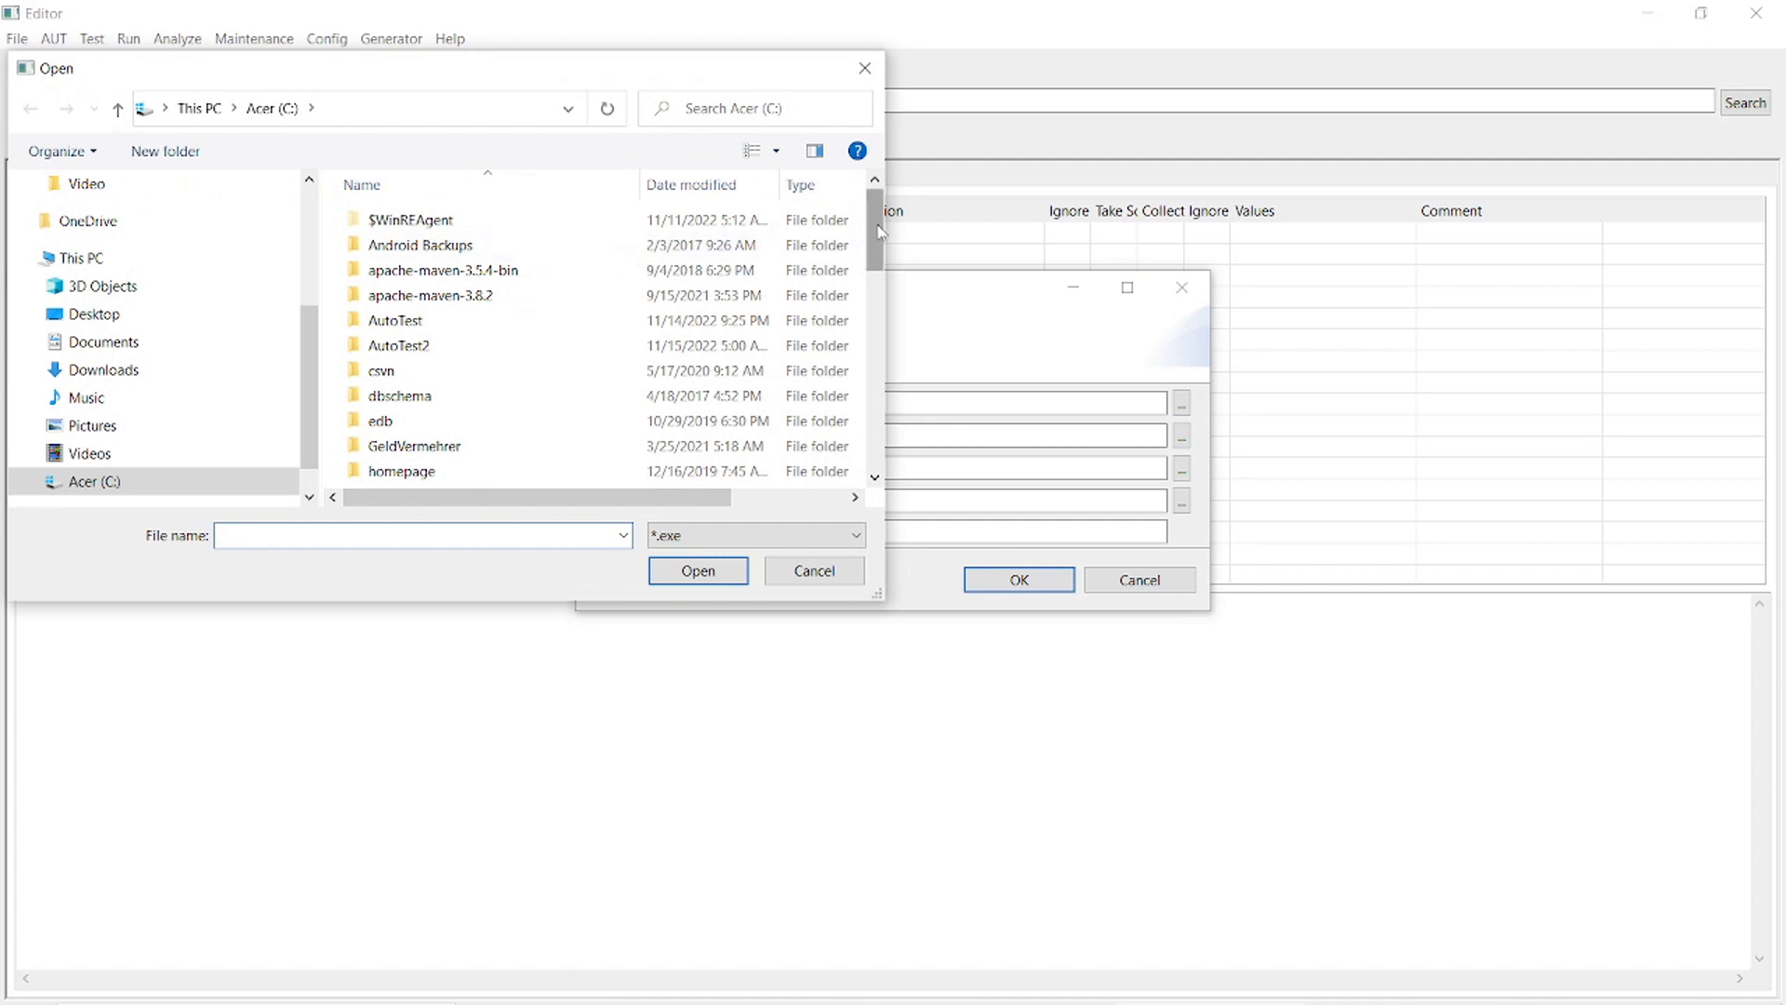
{"action": "left_click_drag", "start_coordinate": [880, 232], "coordinate": [884, 312]}
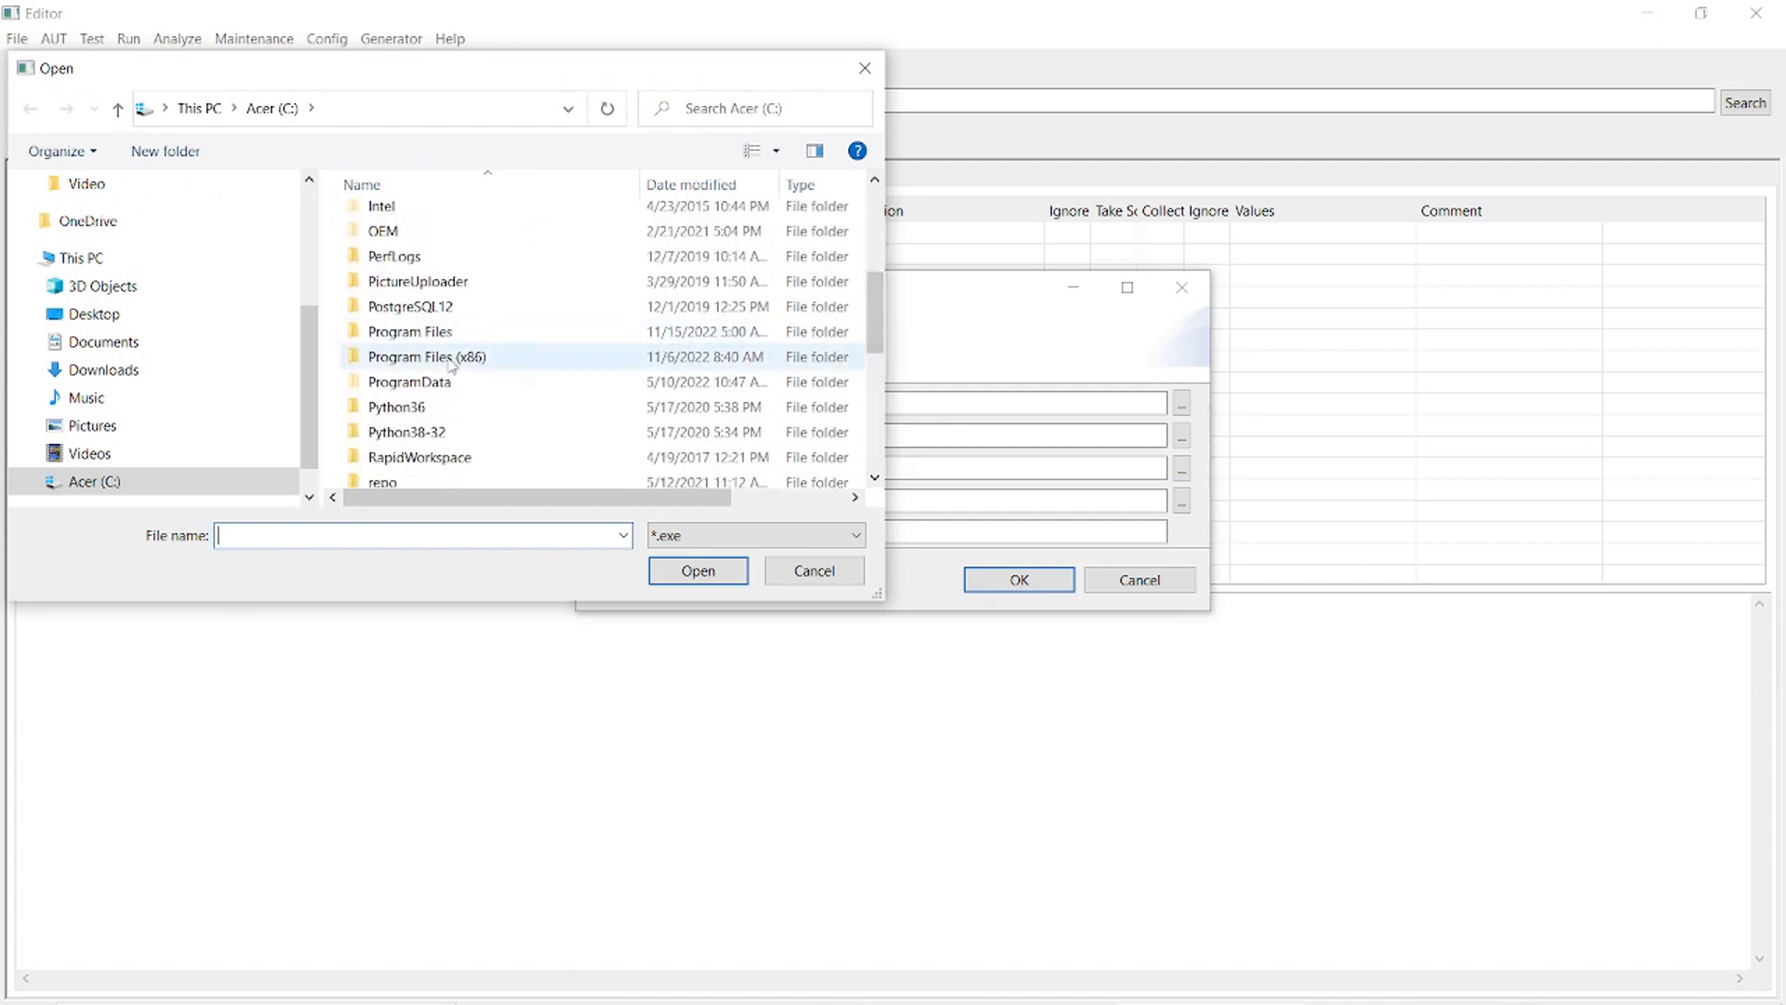
{"action": "double_click", "coordinate": [451, 365]}
{"action": "scroll", "coordinate": [451, 365], "scroll_direction": "down", "scroll_amount": 6}
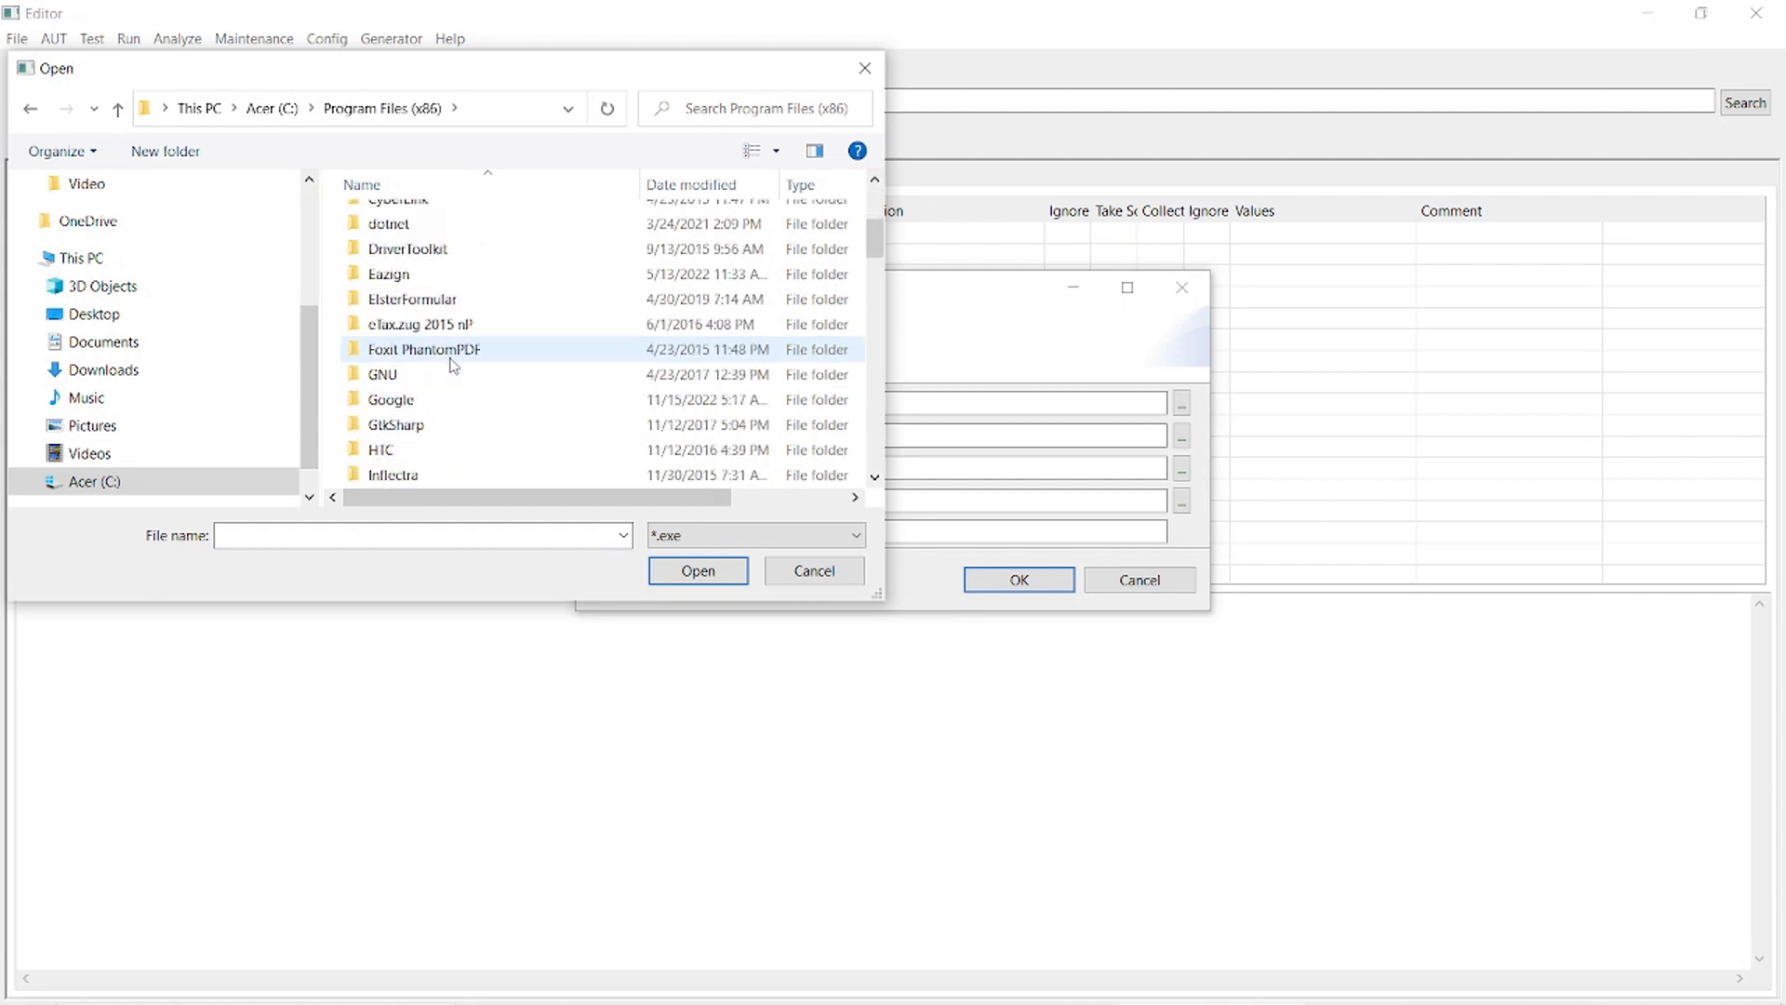
{"action": "scroll", "coordinate": [453, 365], "scroll_direction": "down", "scroll_amount": 1}
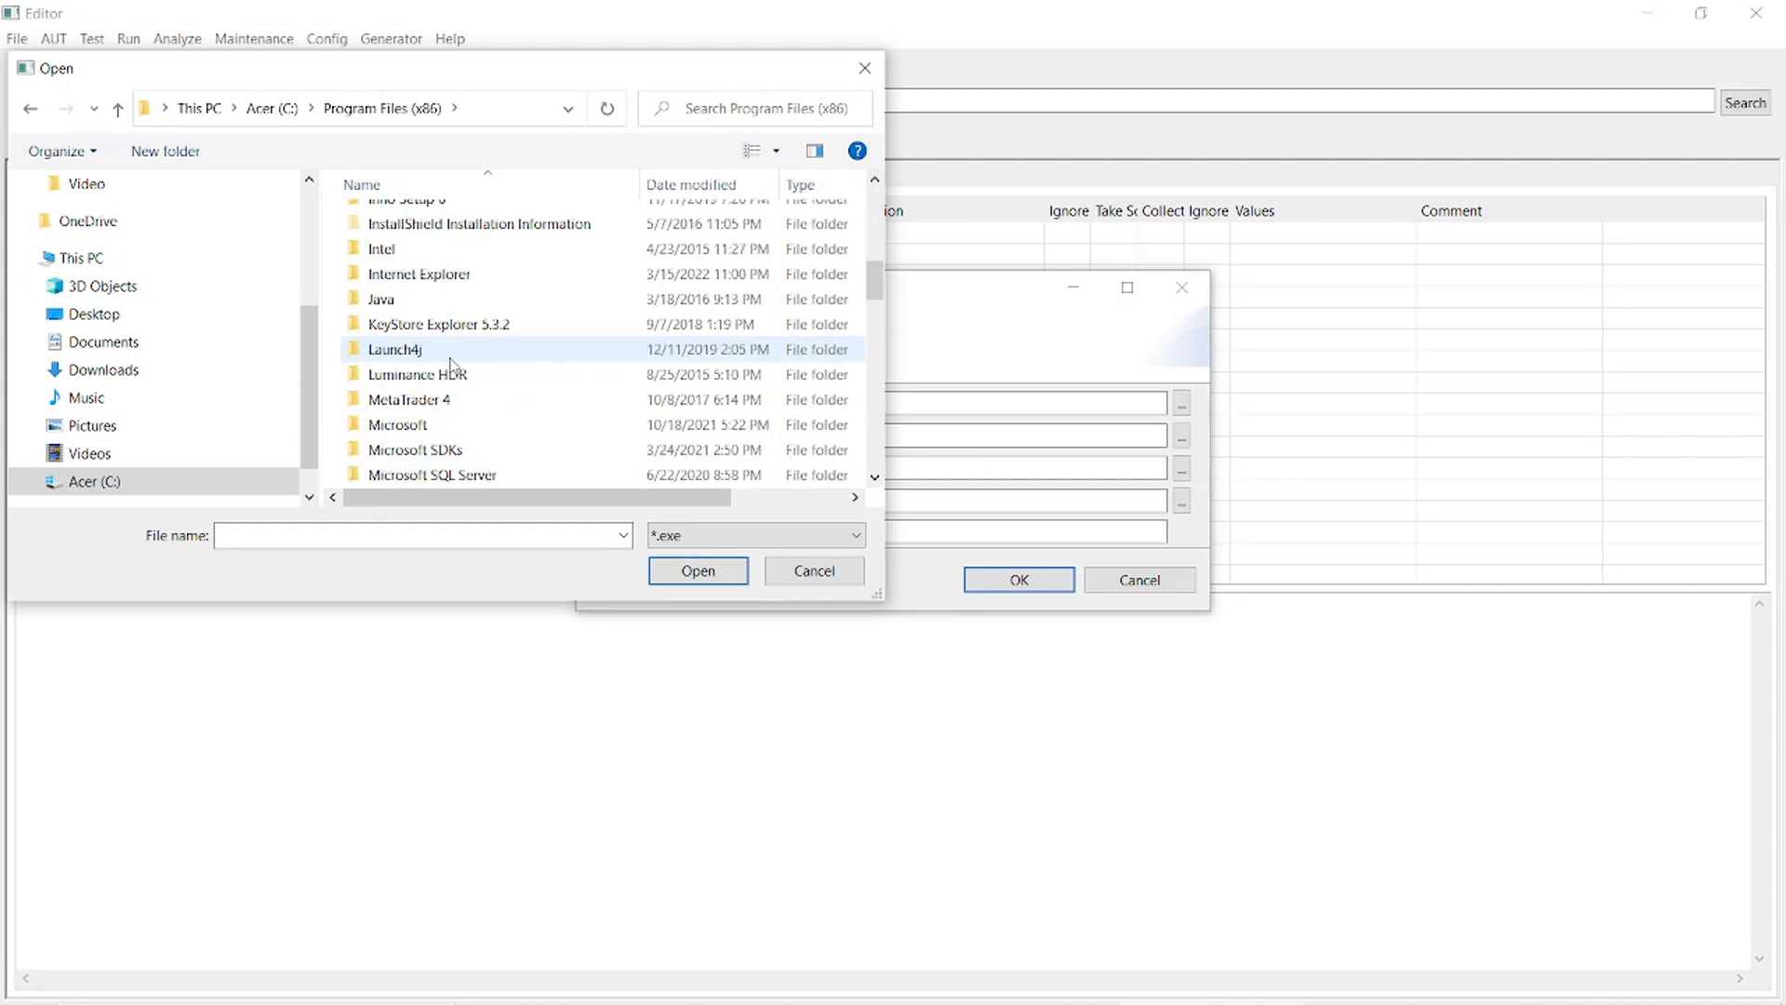
{"action": "scroll", "coordinate": [453, 365], "scroll_direction": "down", "scroll_amount": 1}
{"action": "scroll", "coordinate": [453, 365], "scroll_direction": "down", "scroll_amount": 7}
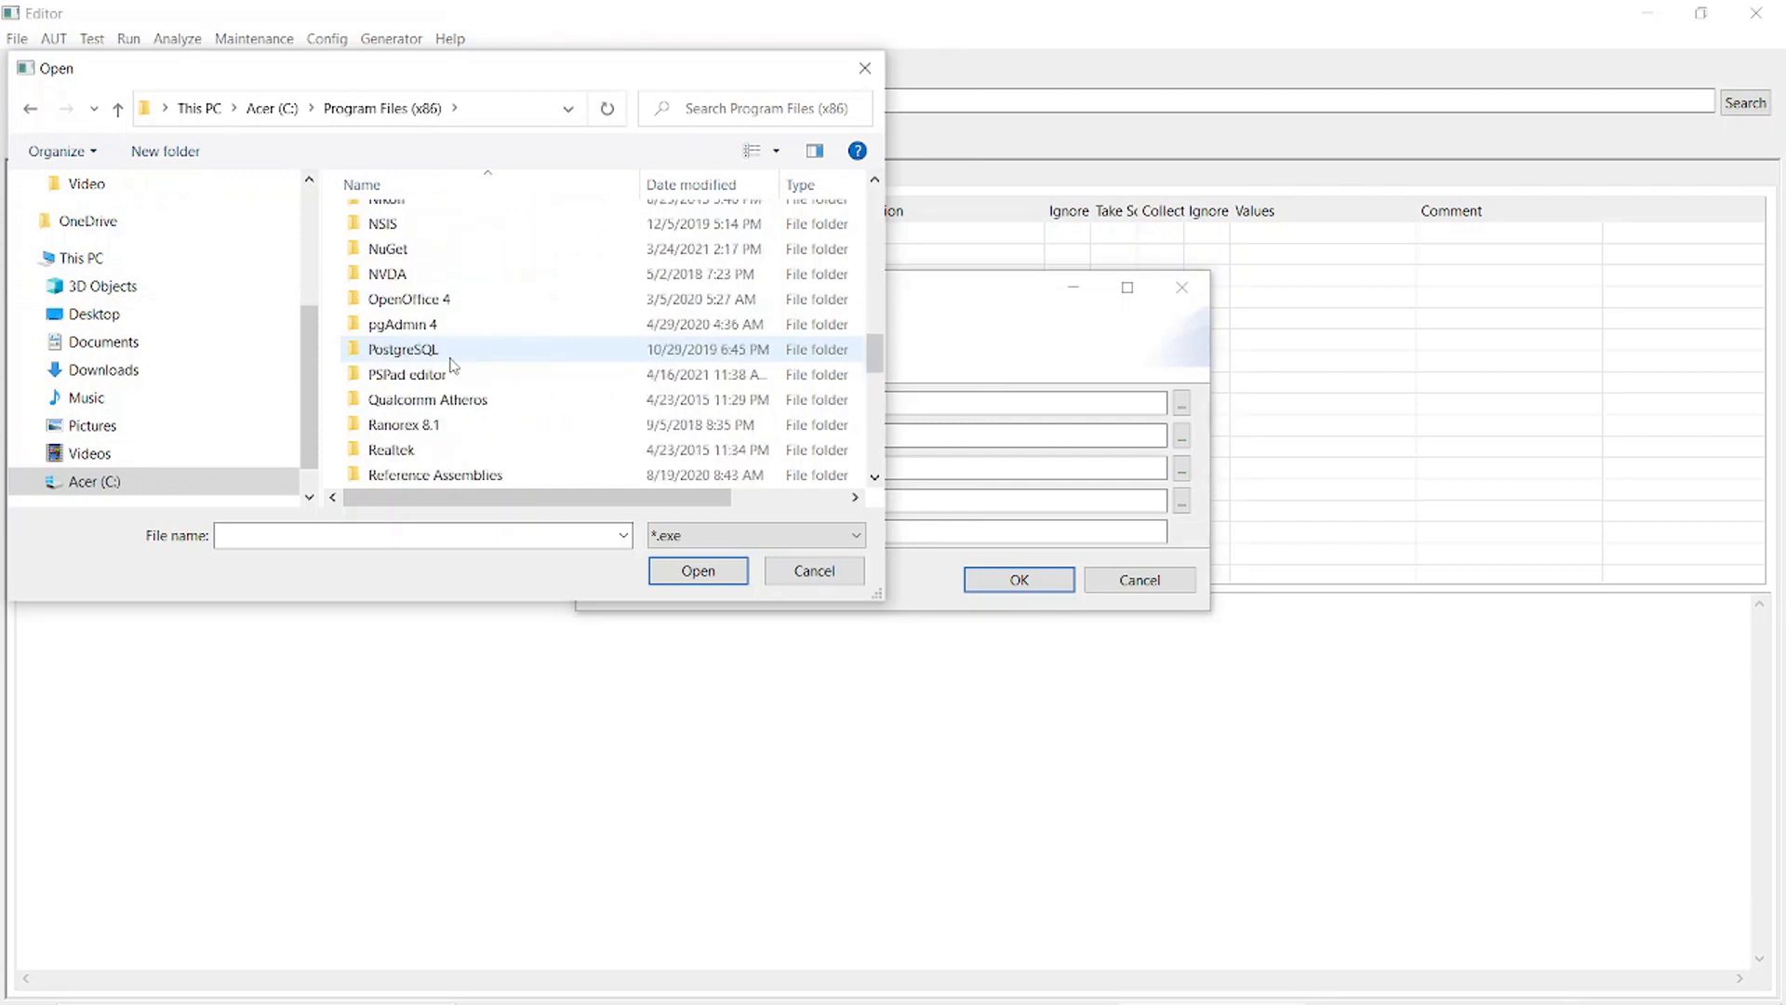
{"action": "double_click", "coordinate": [426, 376]}
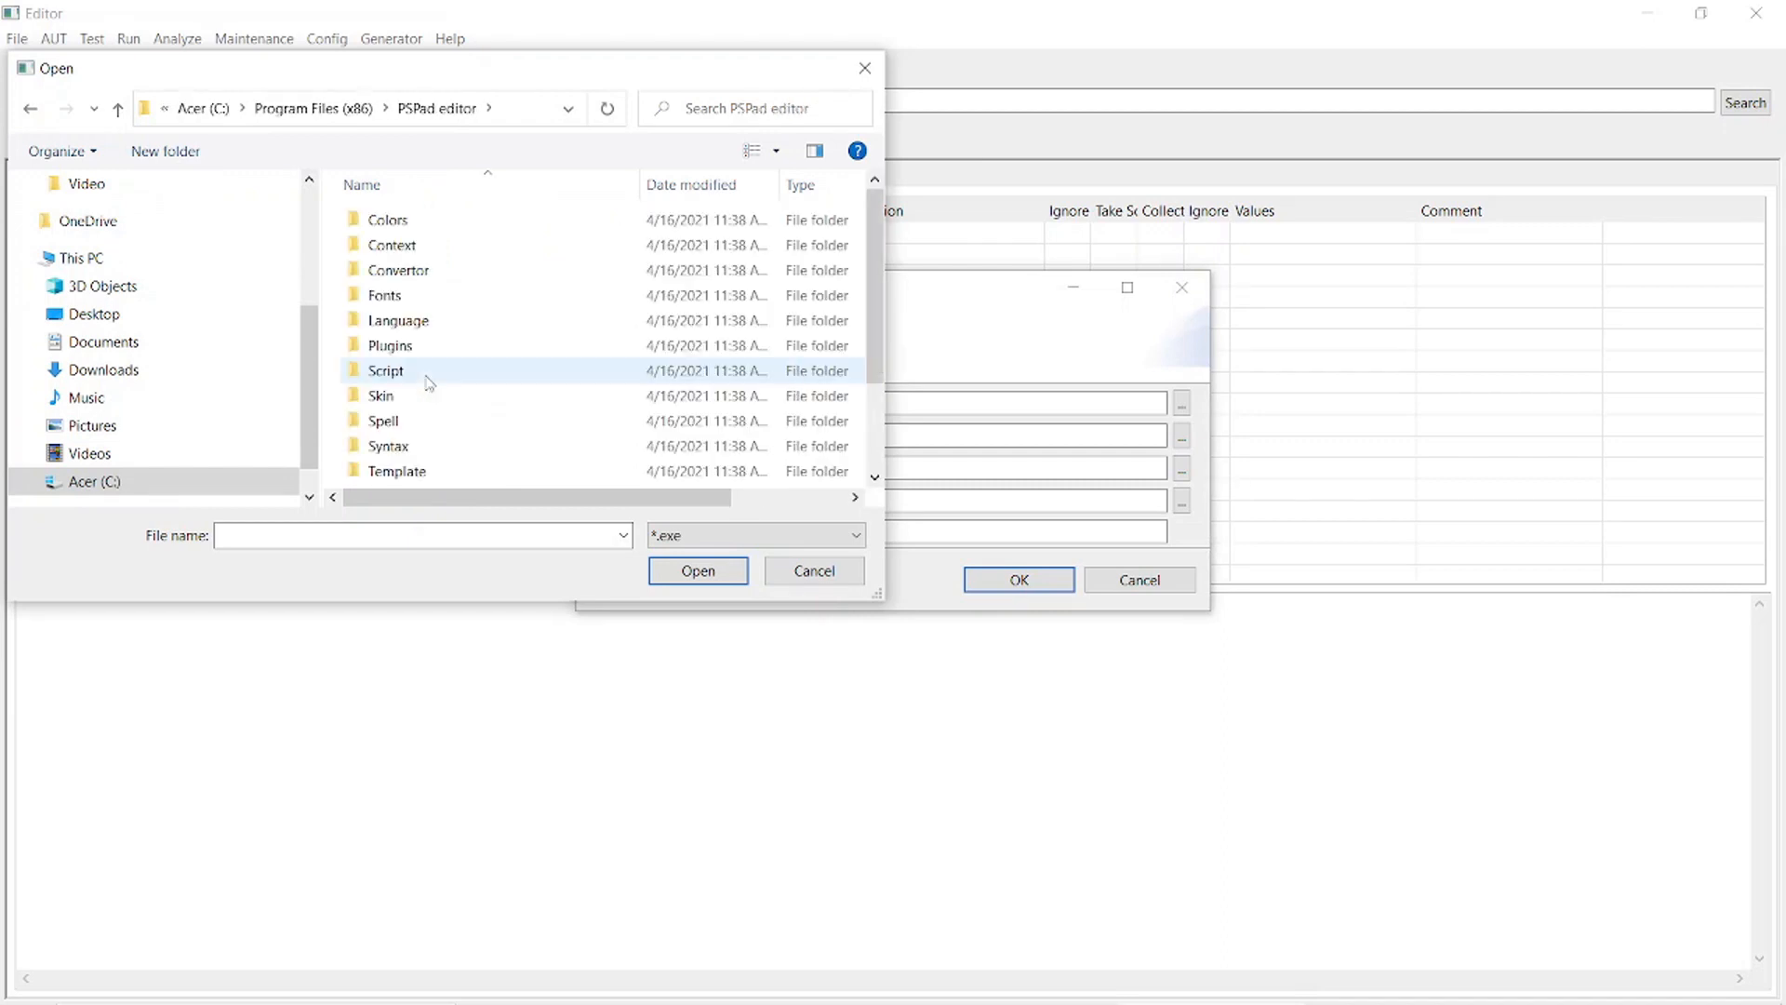
{"action": "scroll", "coordinate": [428, 381], "scroll_direction": "down", "scroll_amount": 2}
{"action": "left_click", "coordinate": [405, 424]}
{"action": "double_click", "coordinate": [405, 425]}
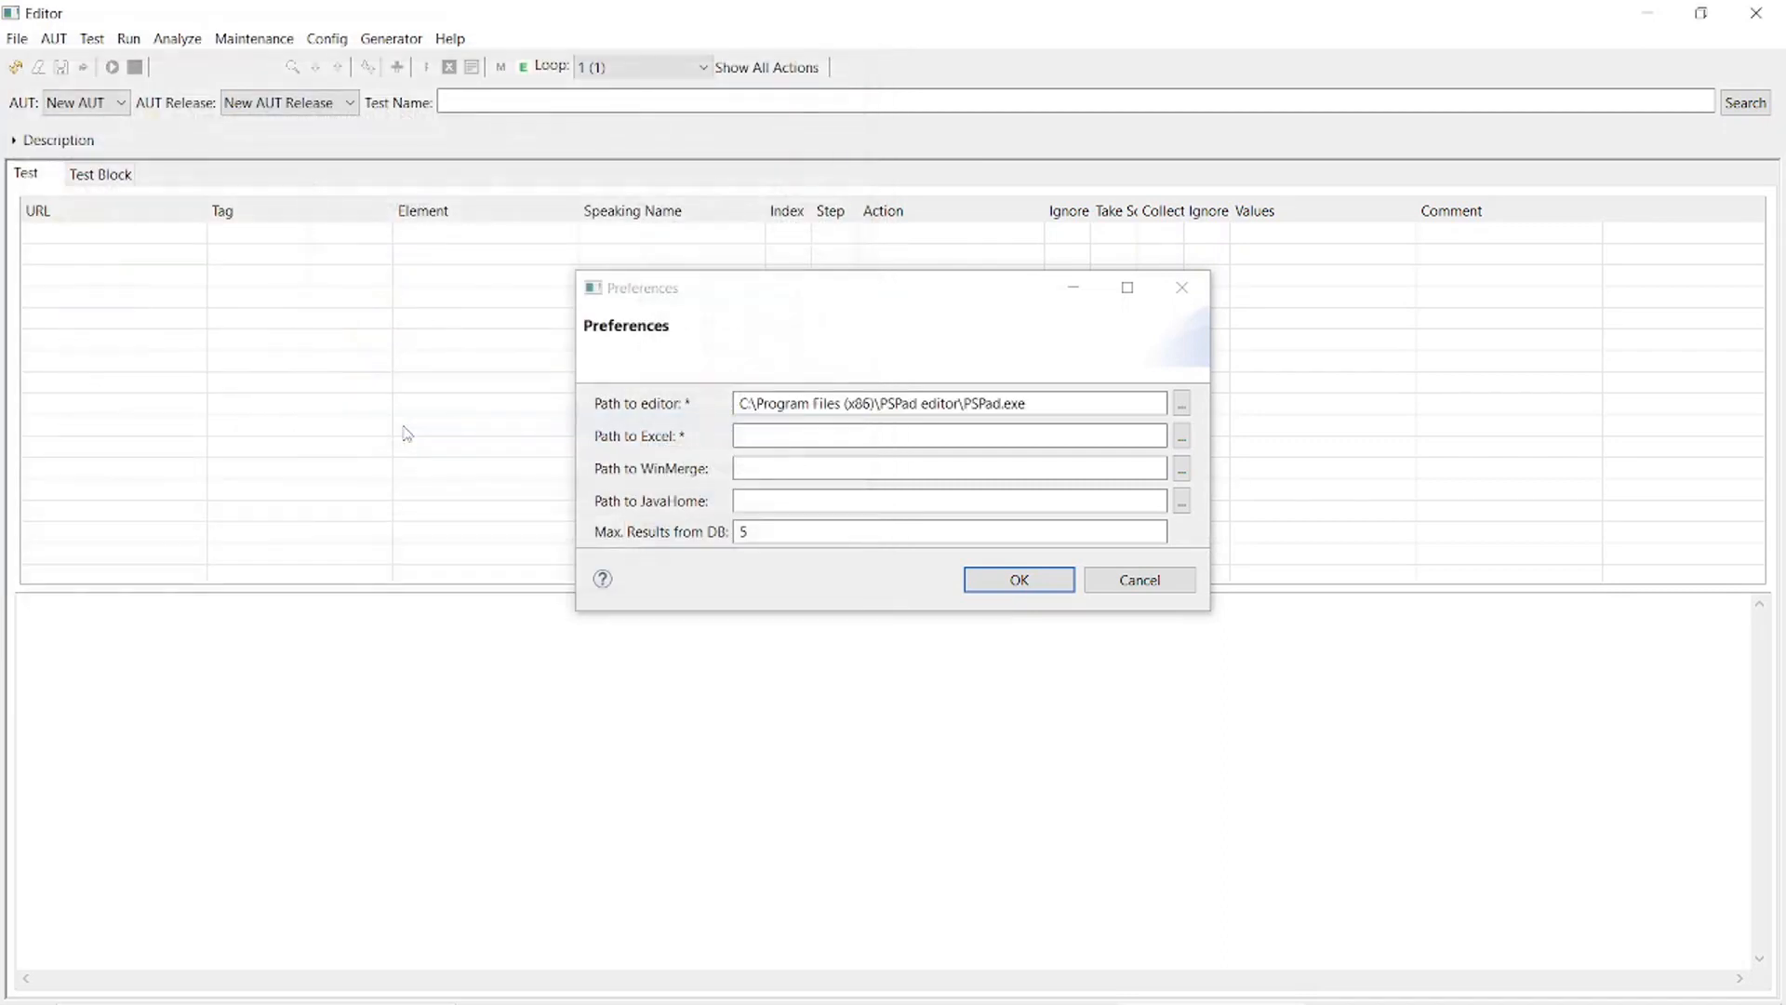
- Set the path to Excel to LibreOffice Calc at C:\Program Files\LibreOffice\program\scalc.exe
{"action": "left_click", "coordinate": [1182, 437]}
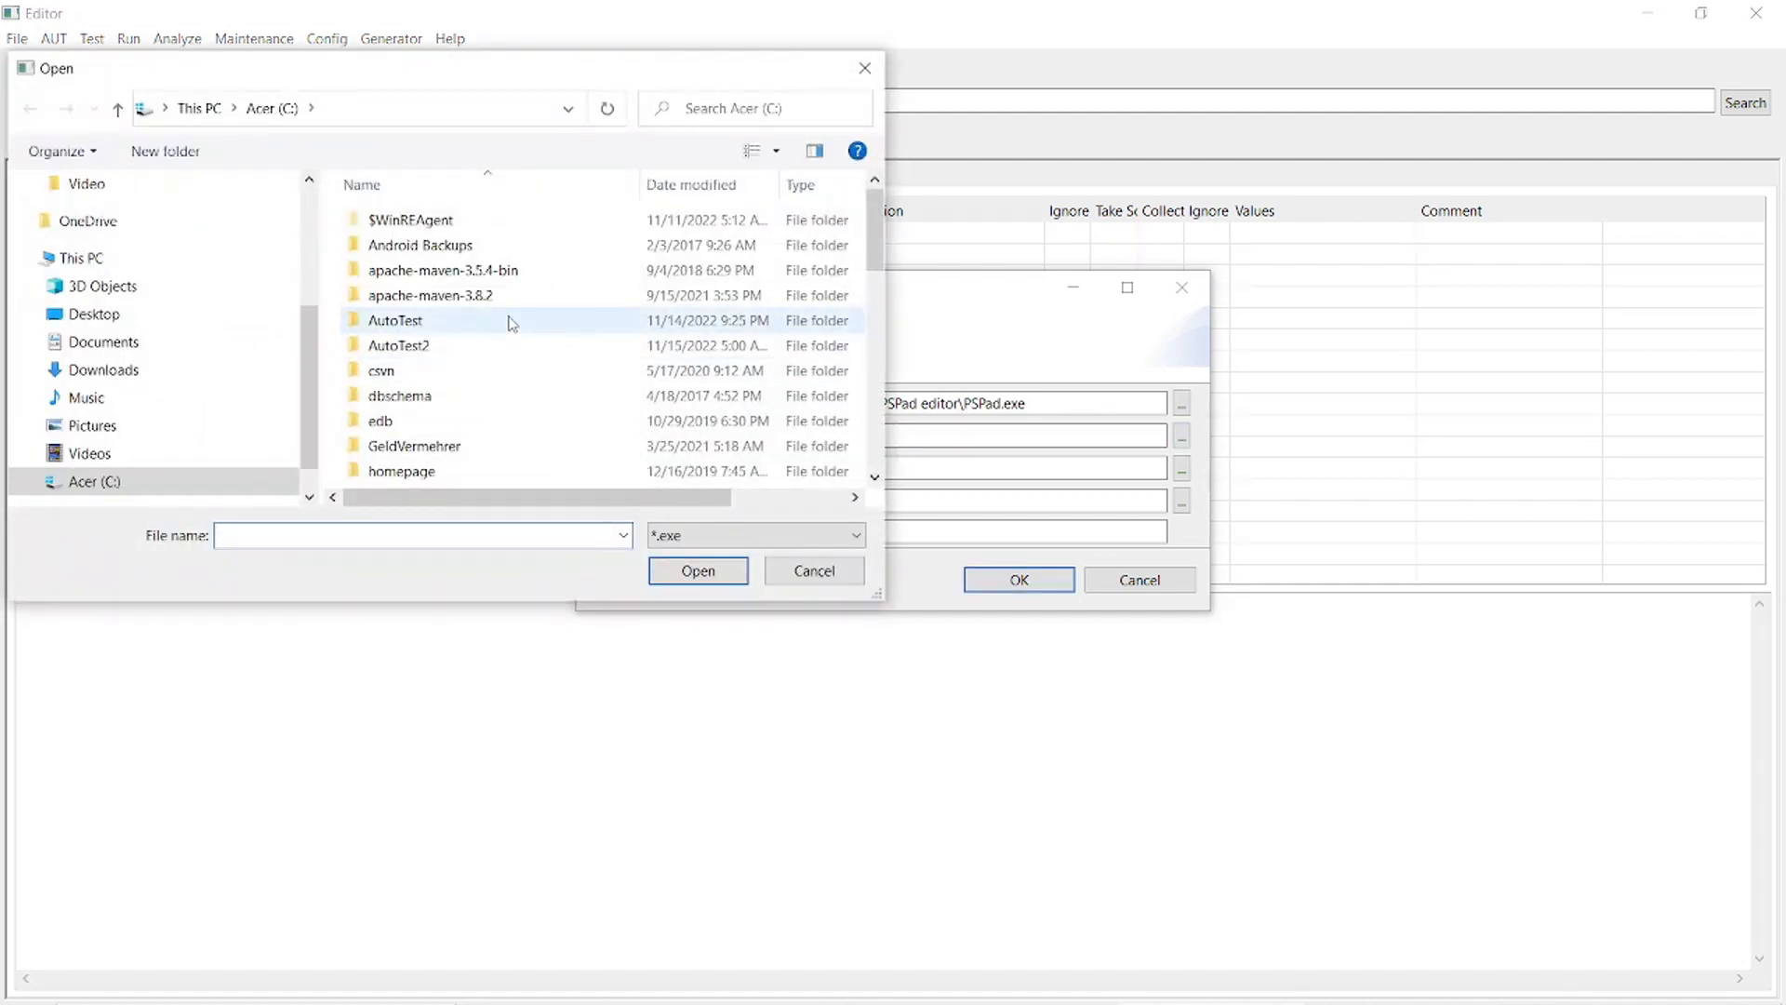
{"action": "scroll", "coordinate": [510, 328], "scroll_direction": "down", "scroll_amount": 3}
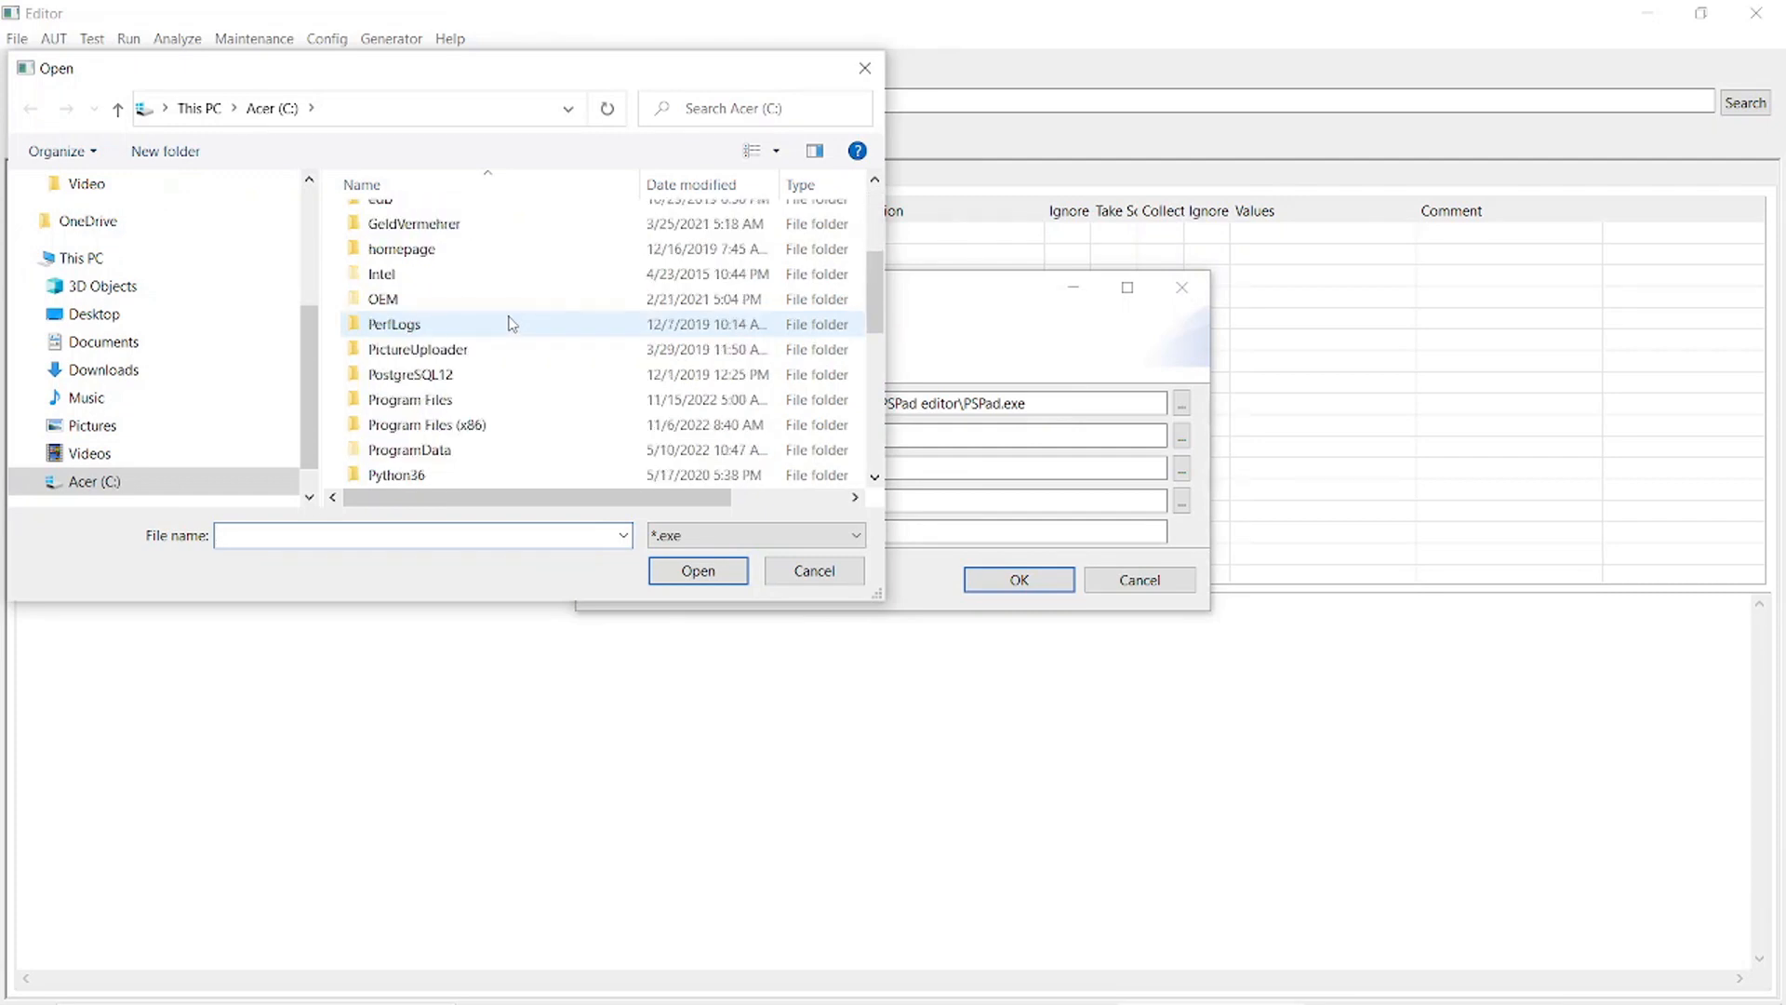
{"action": "double_click", "coordinate": [433, 400]}
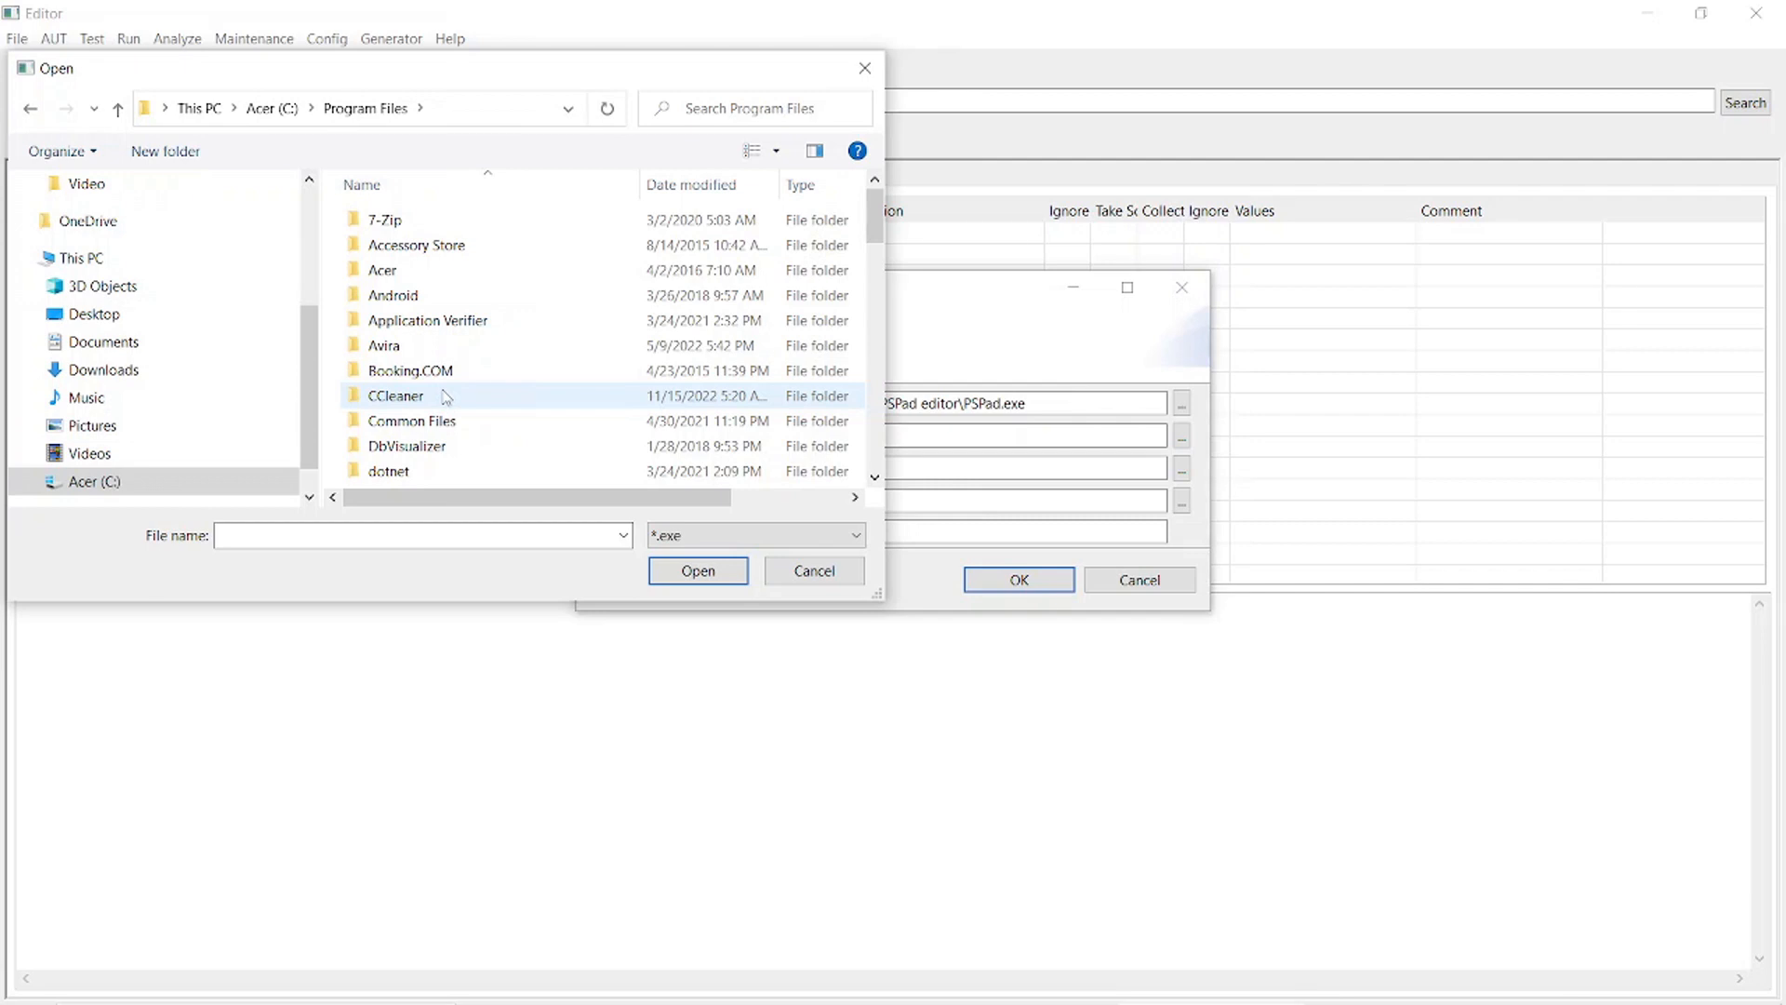
{"action": "scroll", "coordinate": [445, 396], "scroll_direction": "down", "scroll_amount": 1}
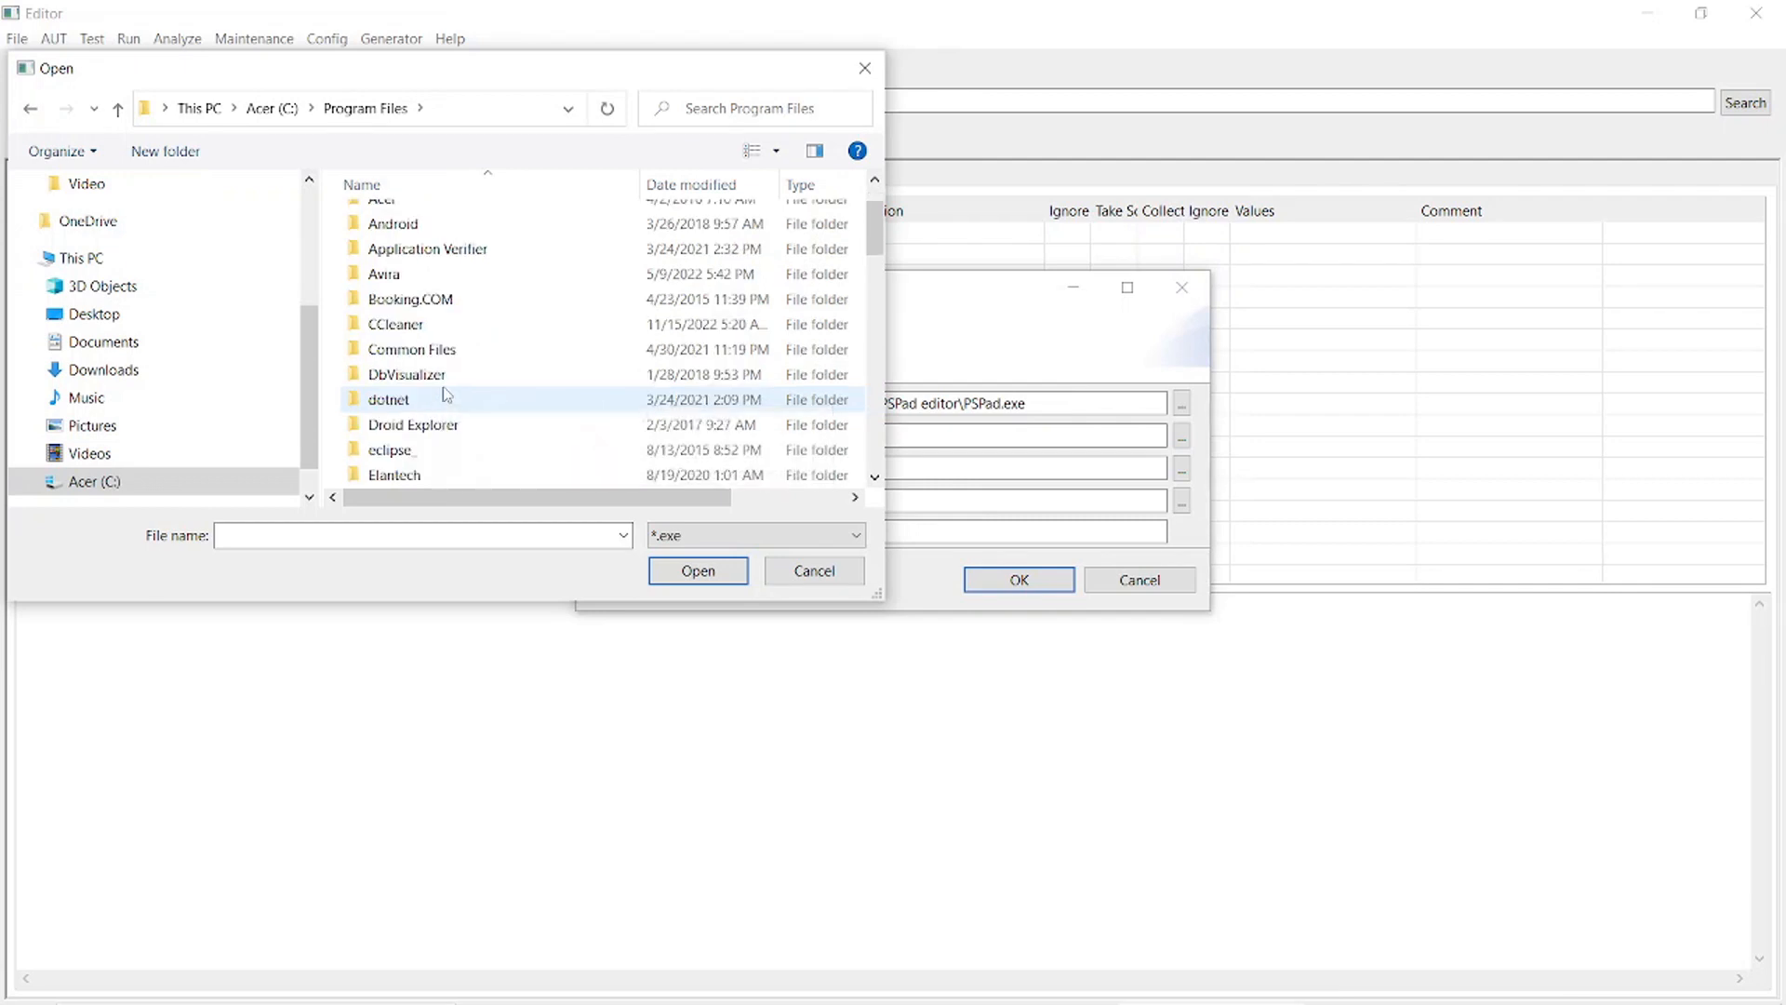
{"action": "scroll", "coordinate": [447, 394], "scroll_direction": "down", "scroll_amount": 2}
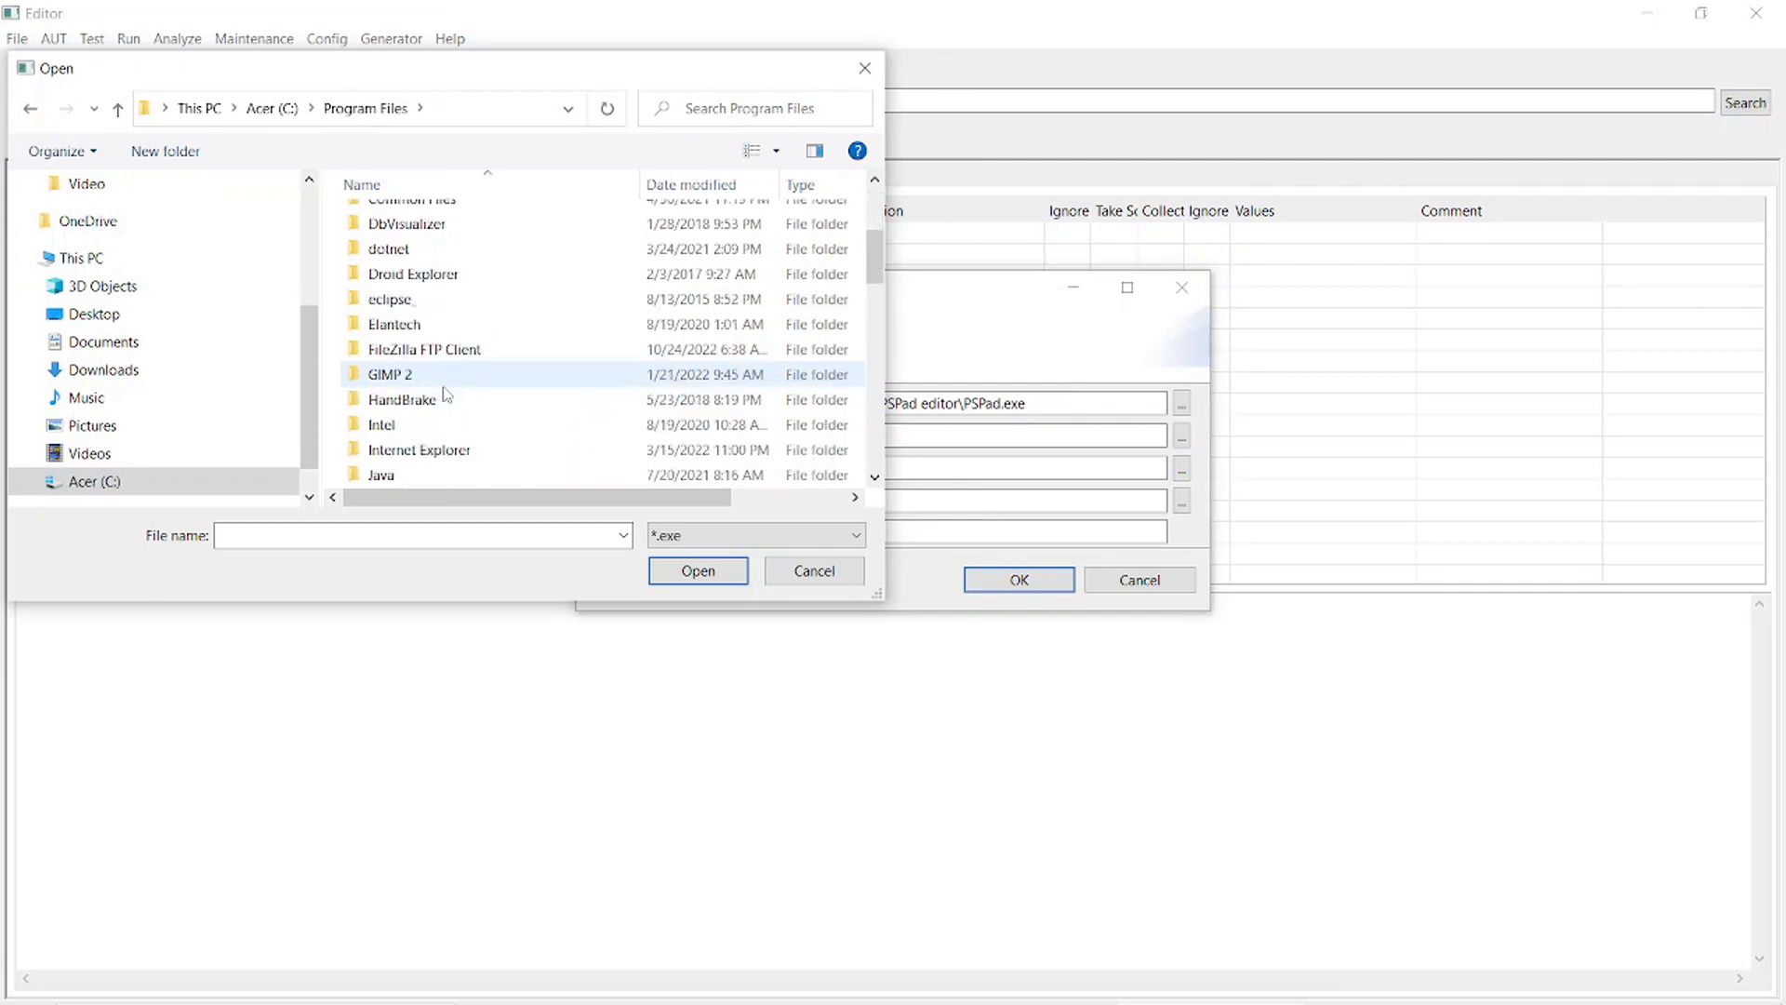
{"action": "scroll", "coordinate": [445, 394], "scroll_direction": "down", "scroll_amount": 2}
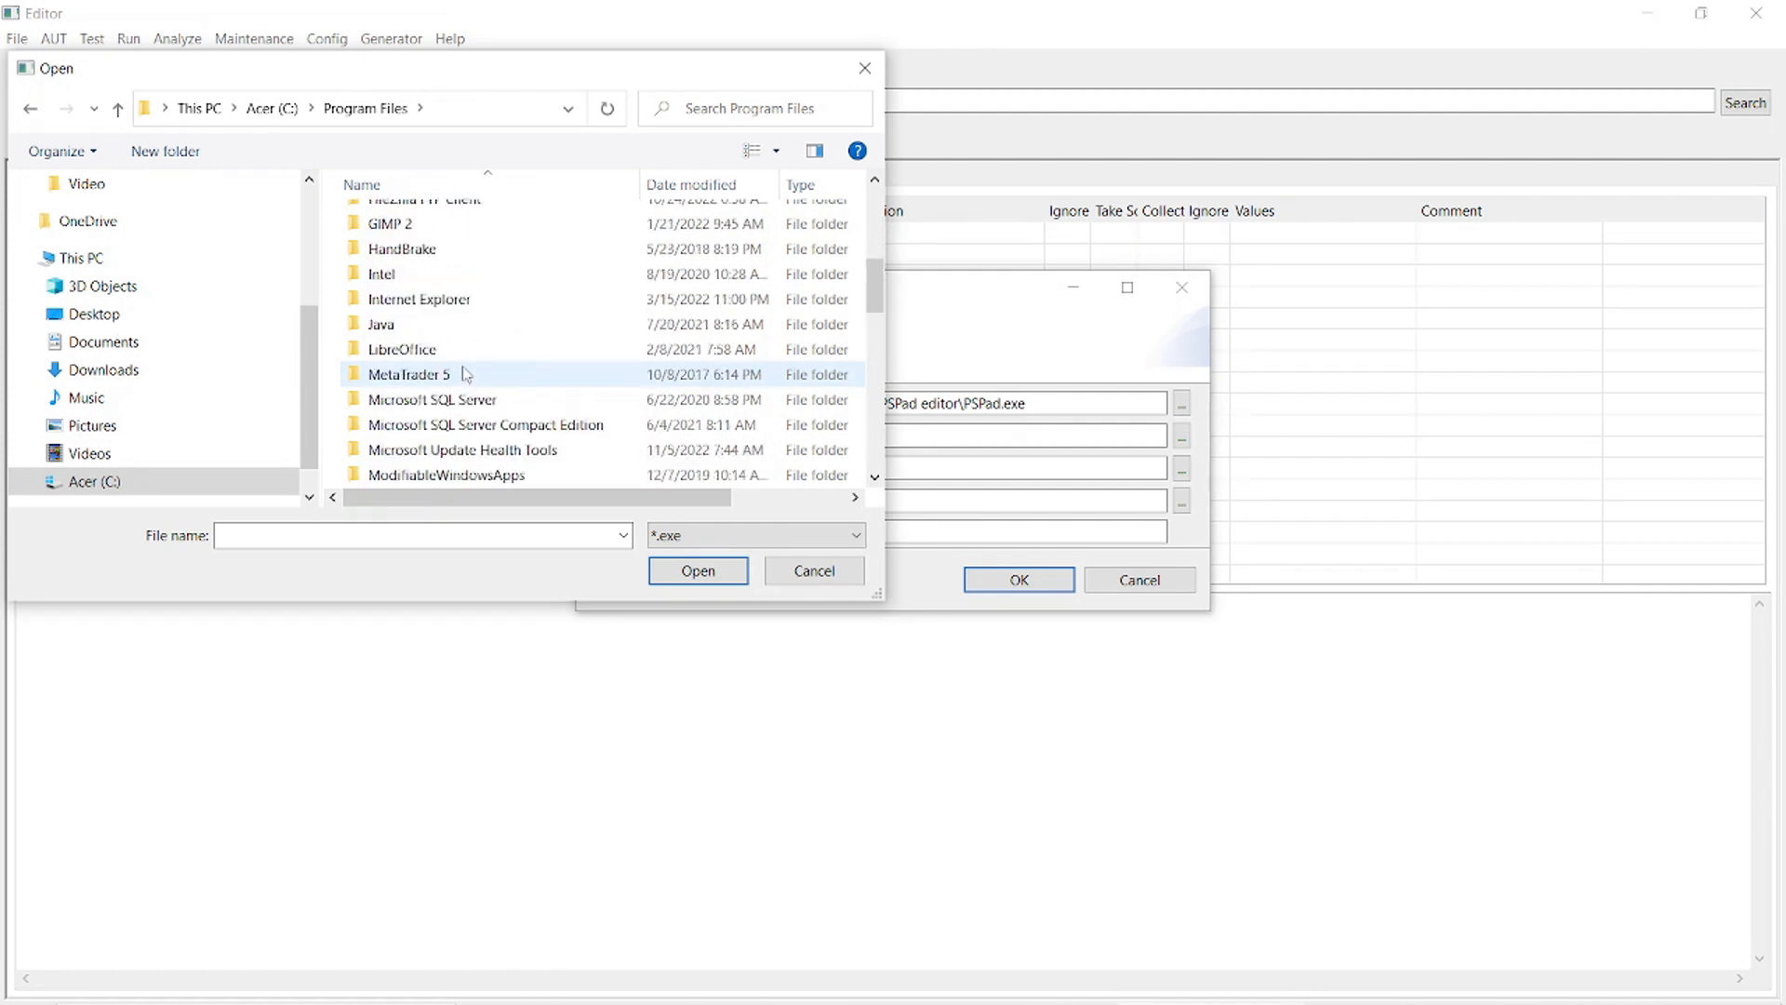
{"action": "scroll", "coordinate": [465, 374], "scroll_direction": "down", "scroll_amount": 1}
{"action": "scroll", "coordinate": [465, 374], "scroll_direction": "up", "scroll_amount": 1}
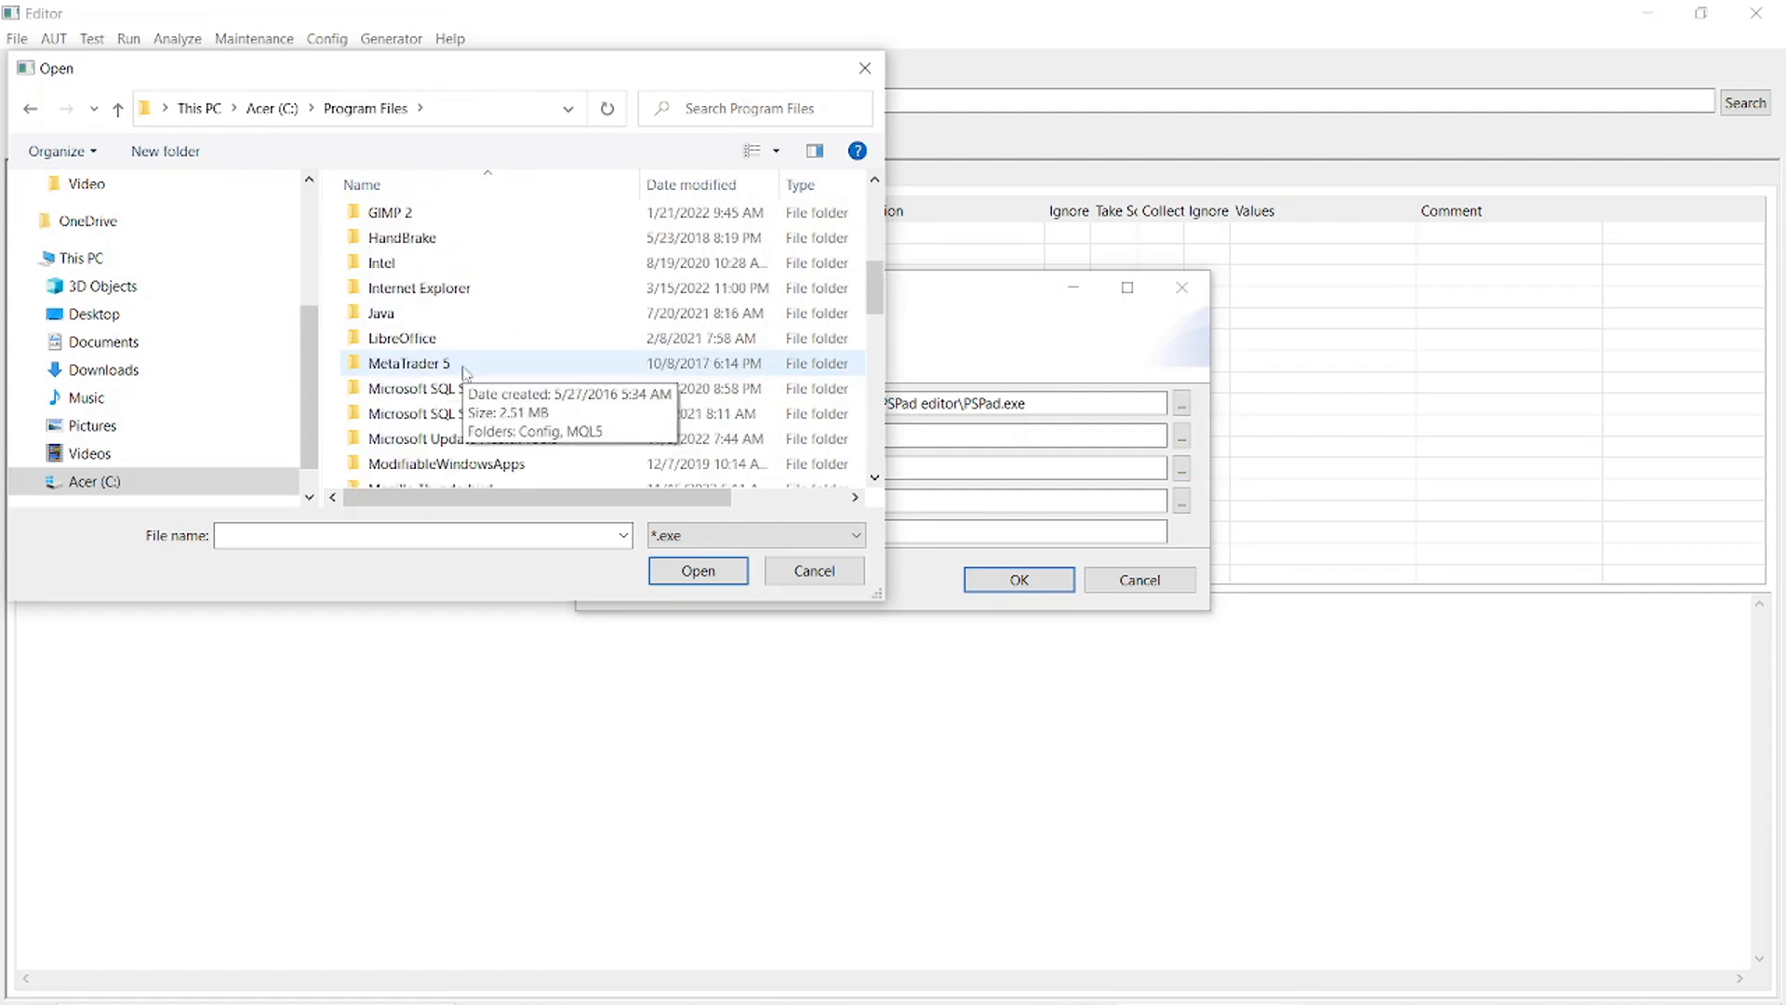
{"action": "double_click", "coordinate": [414, 346]}
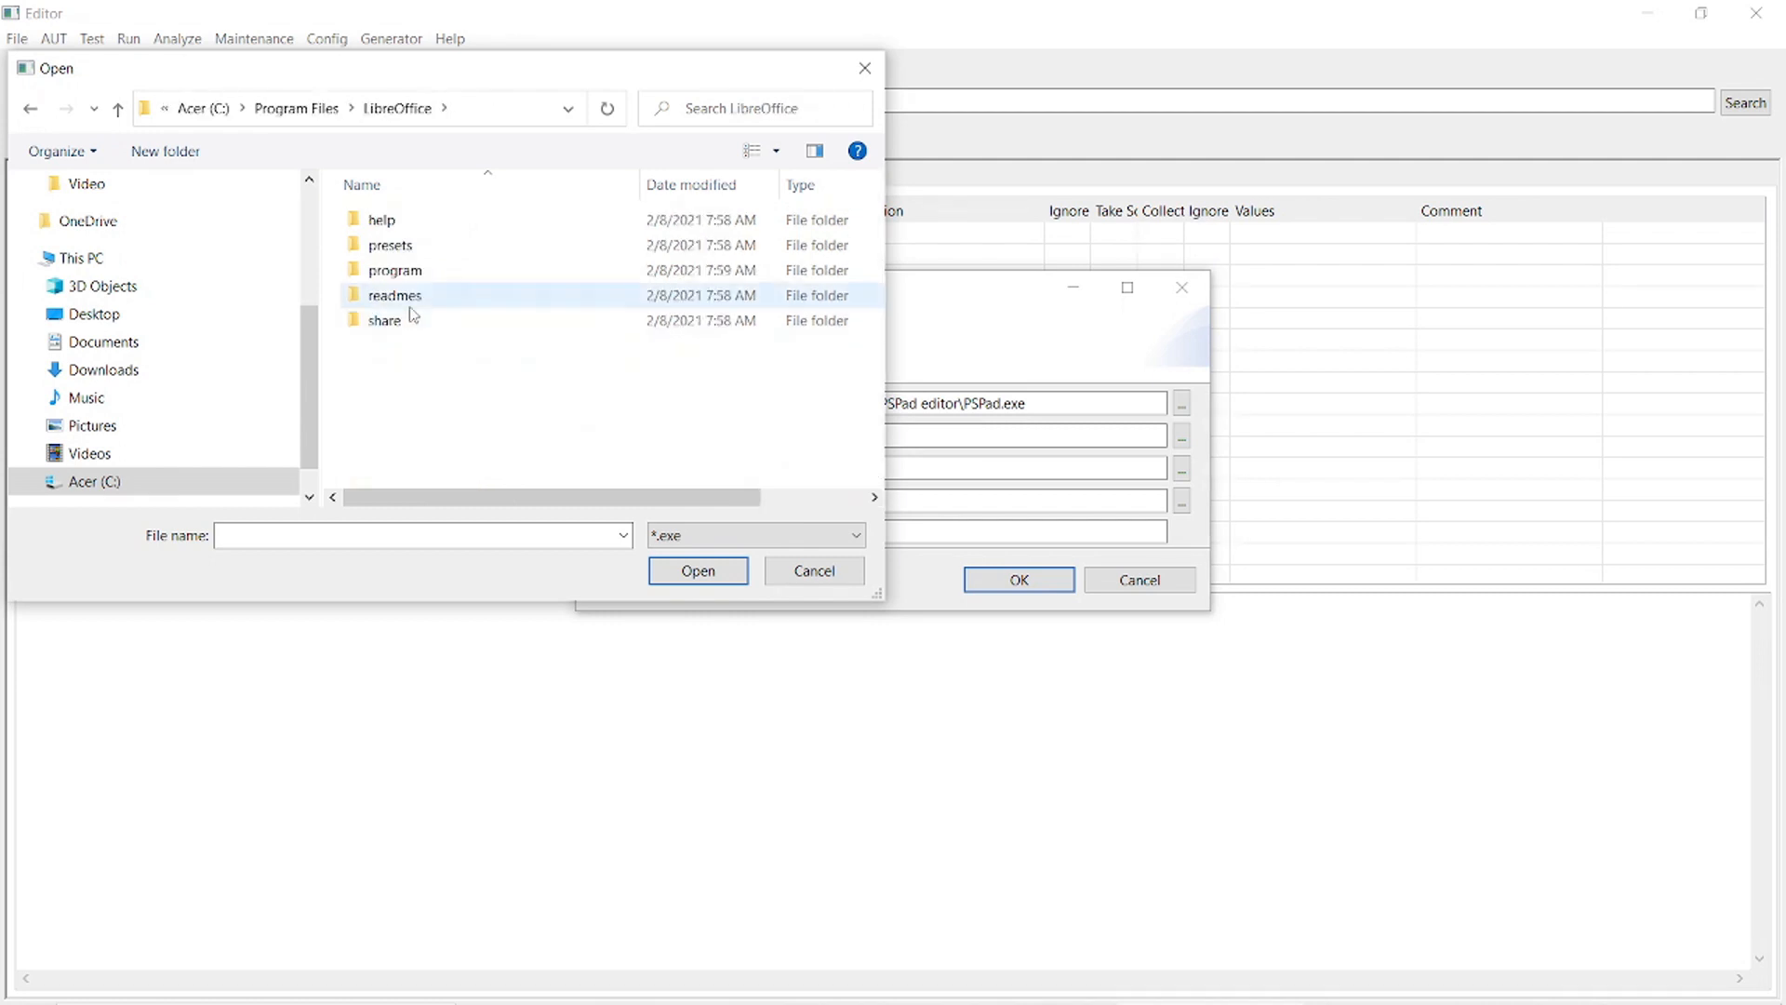
{"action": "double_click", "coordinate": [415, 271]}
{"action": "scroll", "coordinate": [425, 304], "scroll_direction": "down", "scroll_amount": 4}
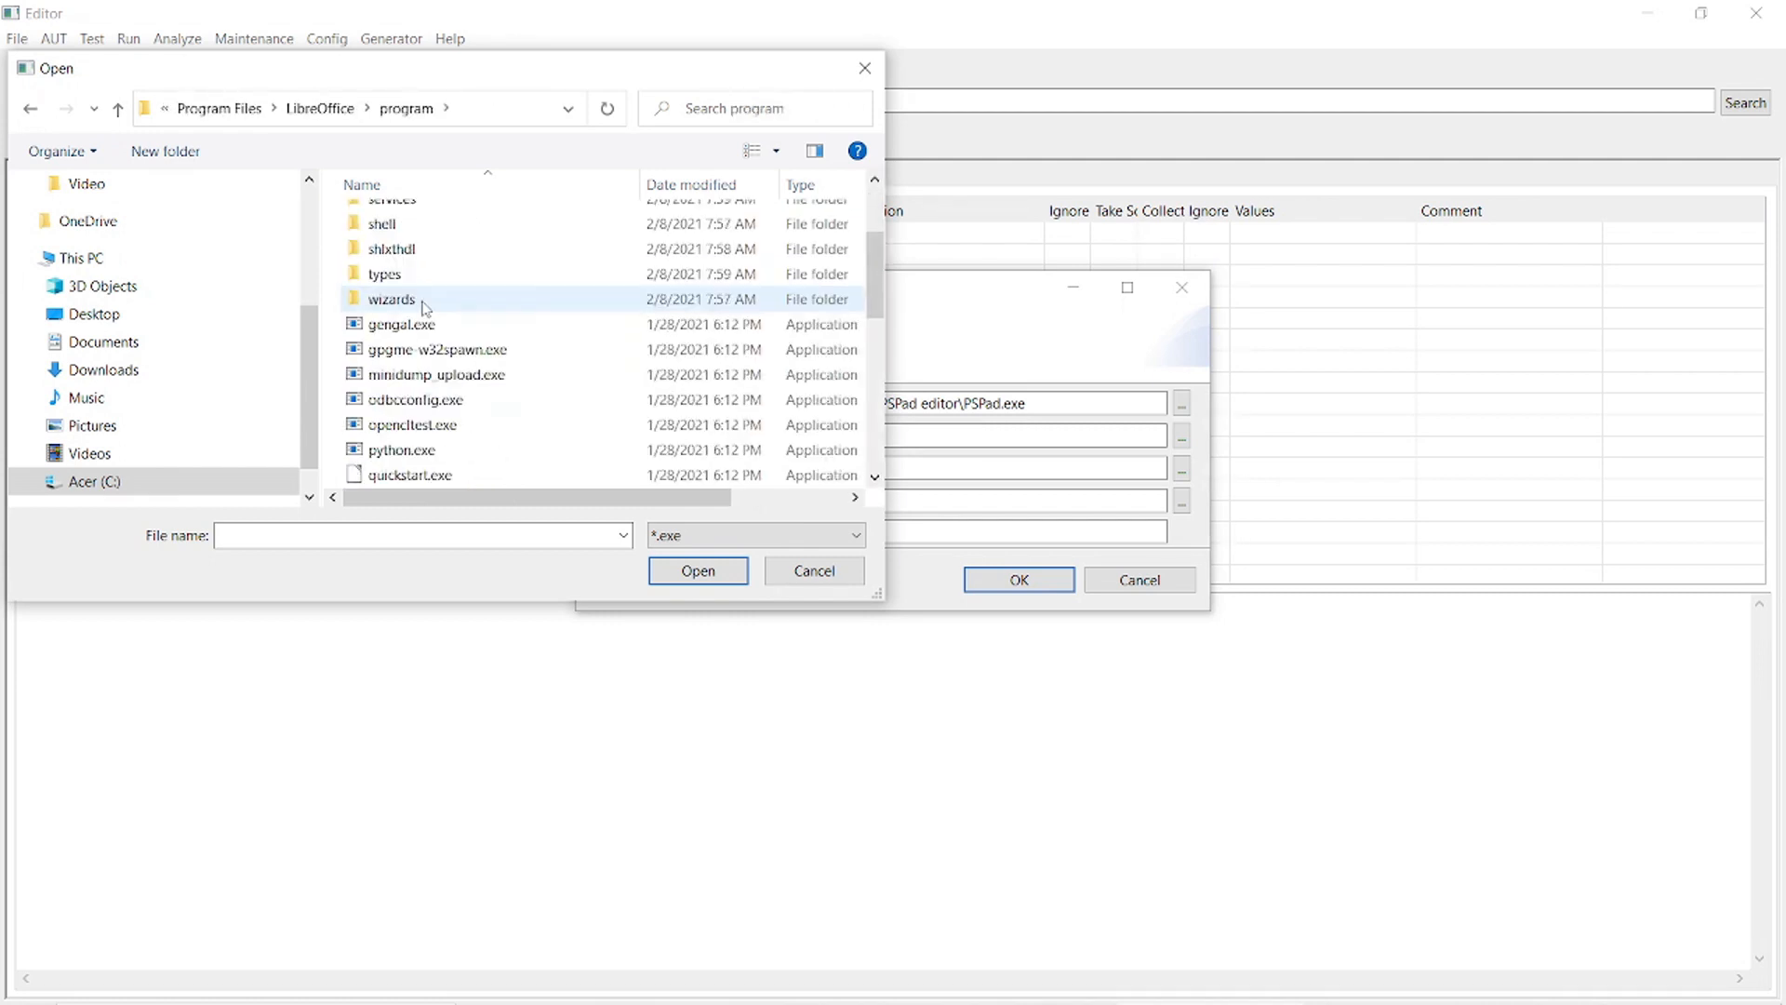
{"action": "left_click", "coordinate": [394, 425]}
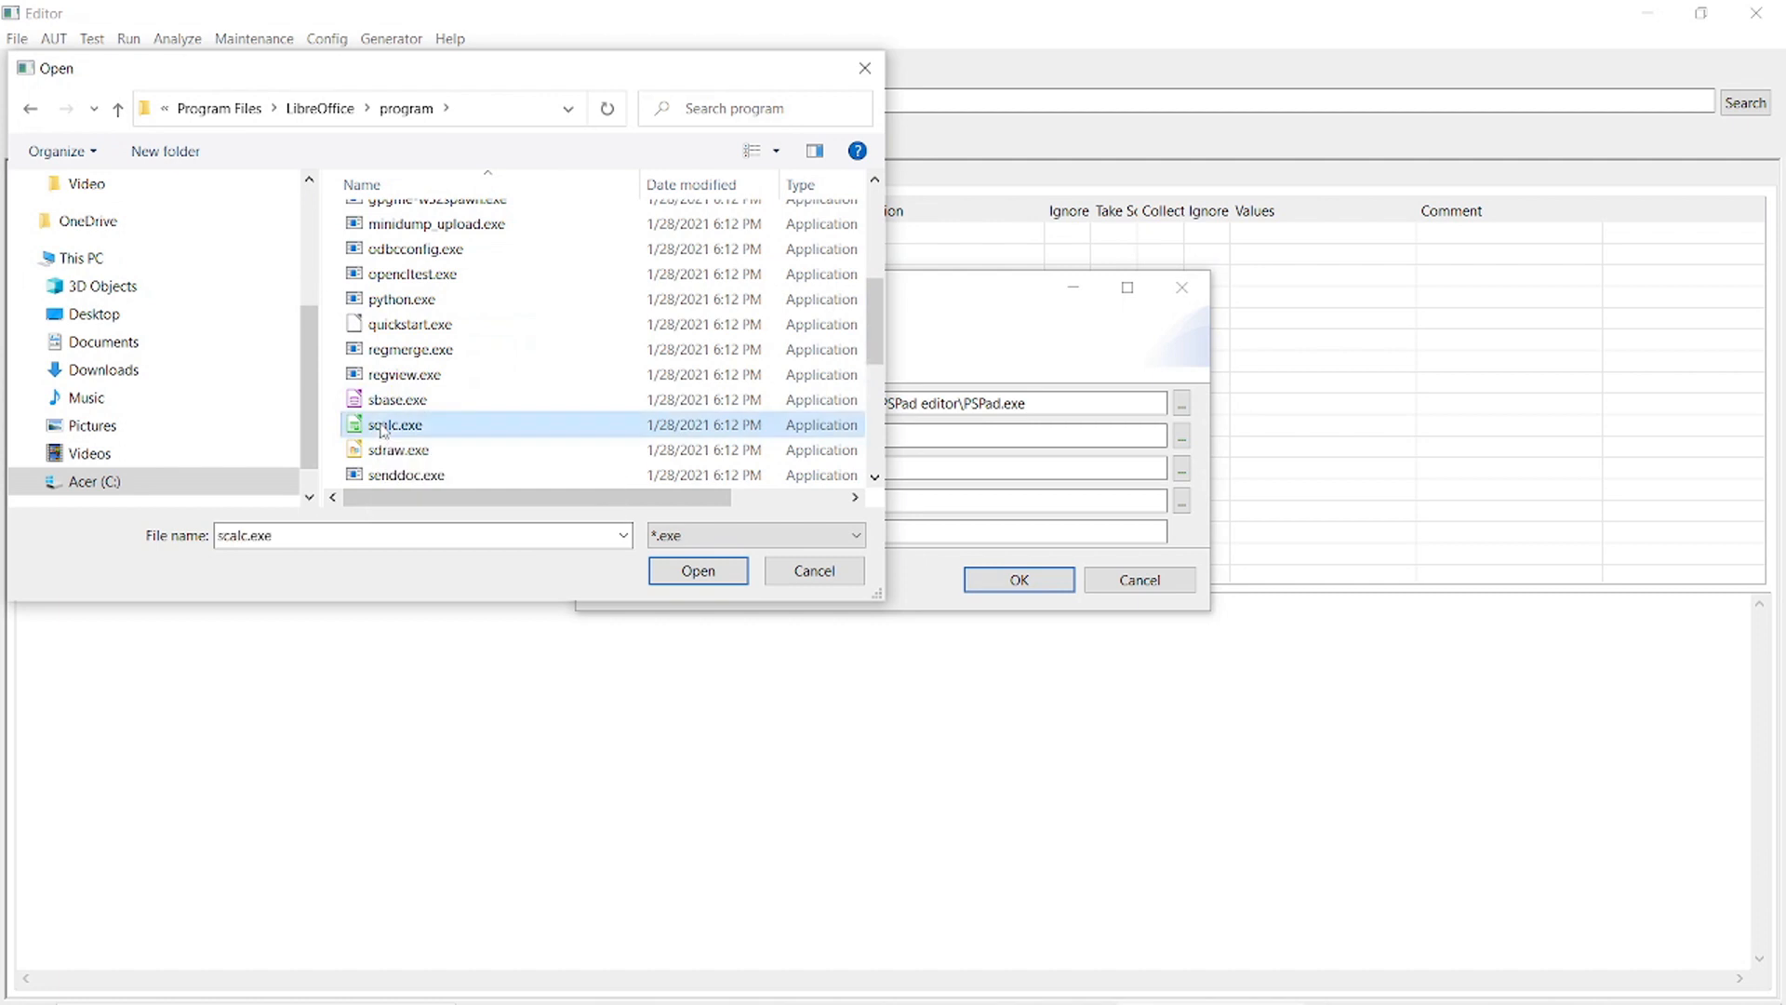
{"action": "double_click", "coordinate": [395, 425]}
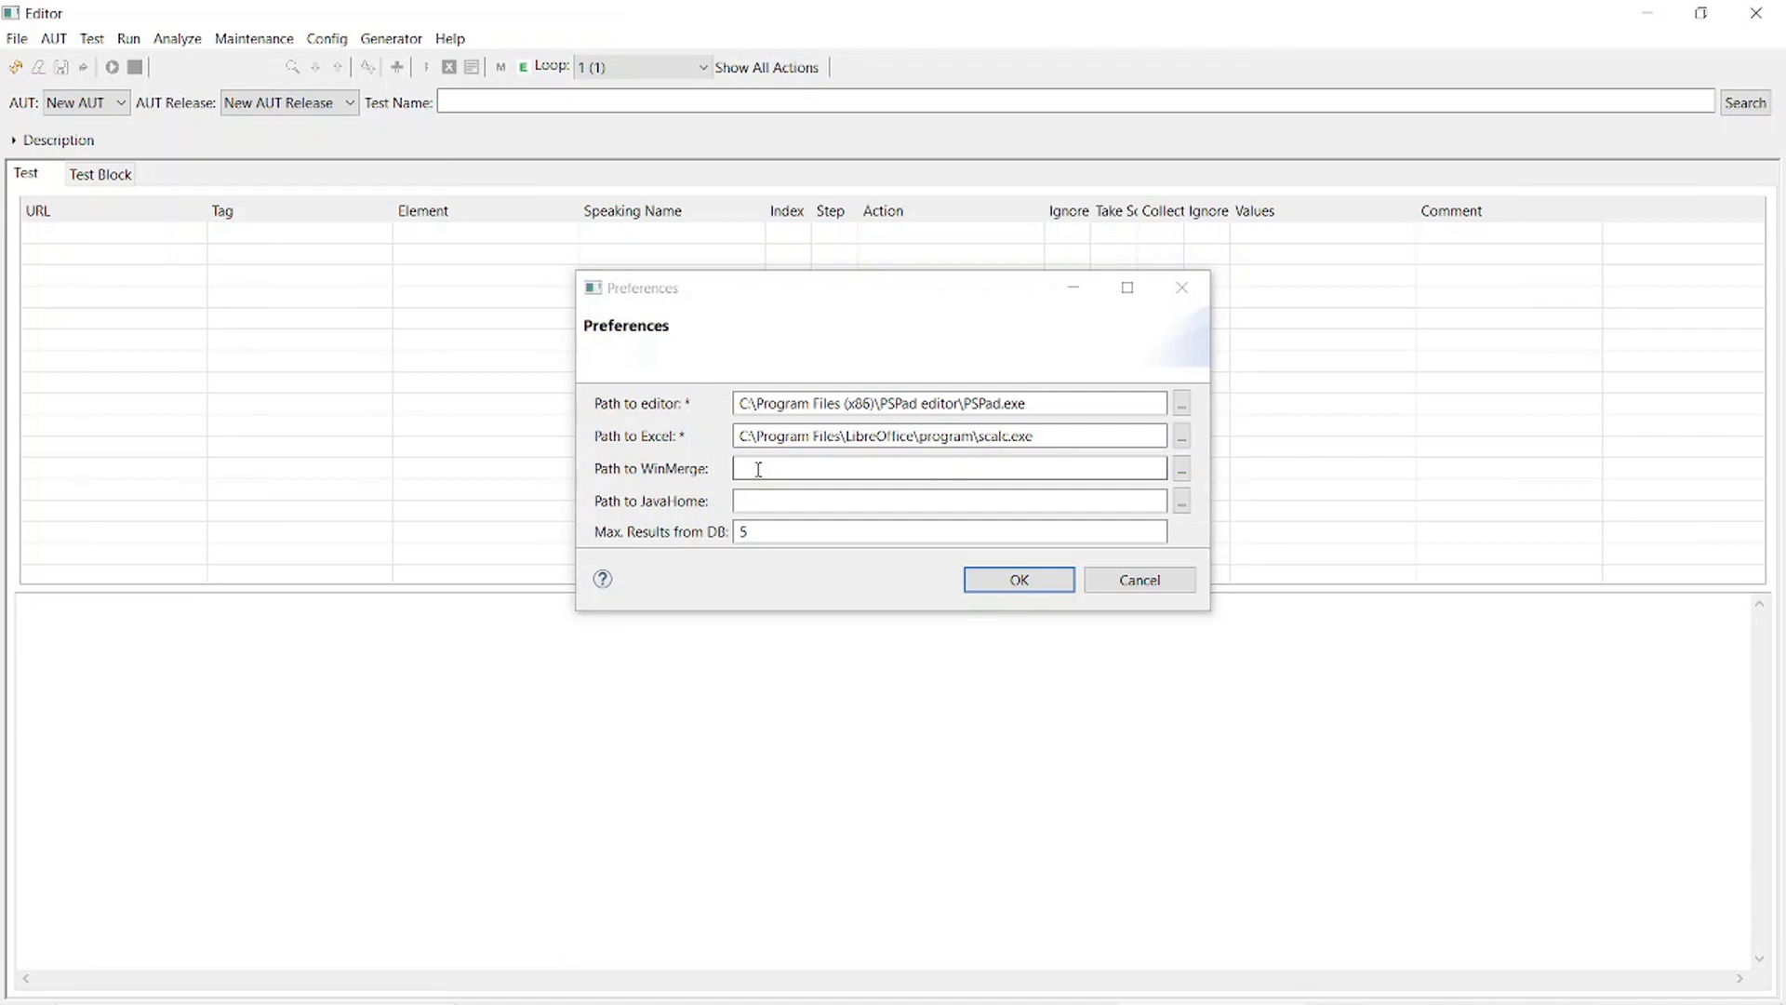
- Set the path to WinMerge to C:\Program Files (x86)\WinMerge\WinMergeU.exe
{"action": "left_click", "coordinate": [1182, 475]}
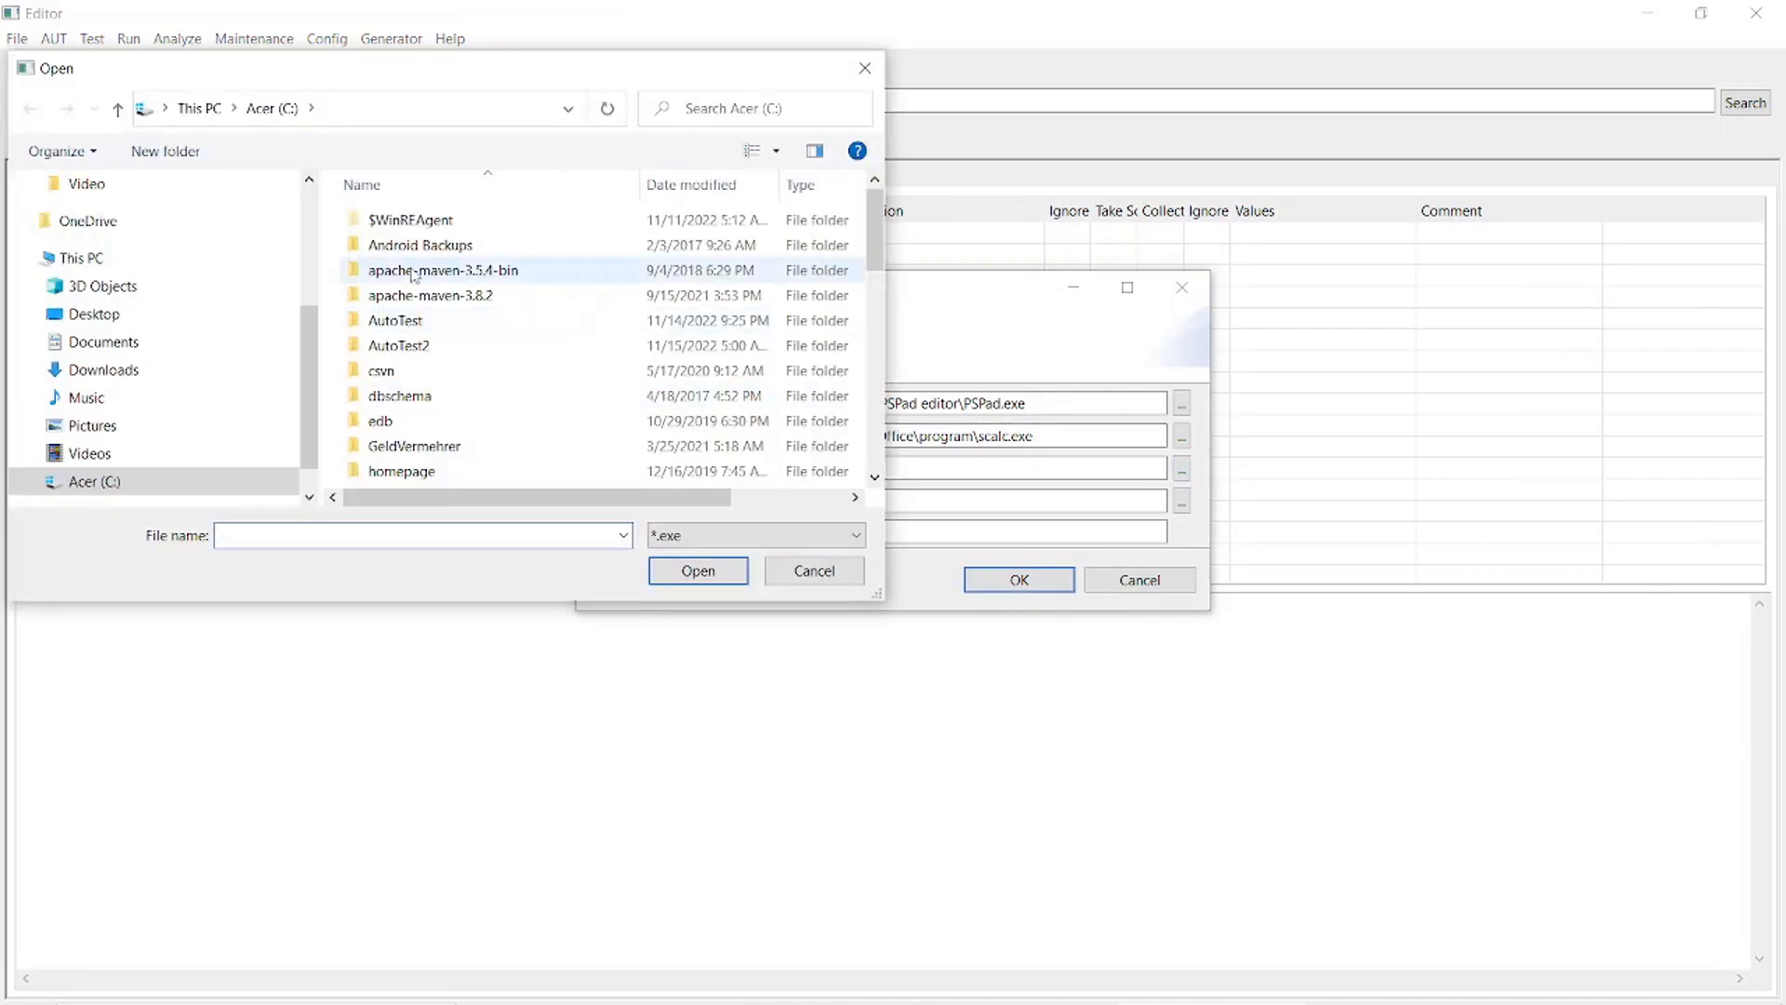
{"action": "scroll", "coordinate": [416, 274], "scroll_direction": "down", "scroll_amount": 4}
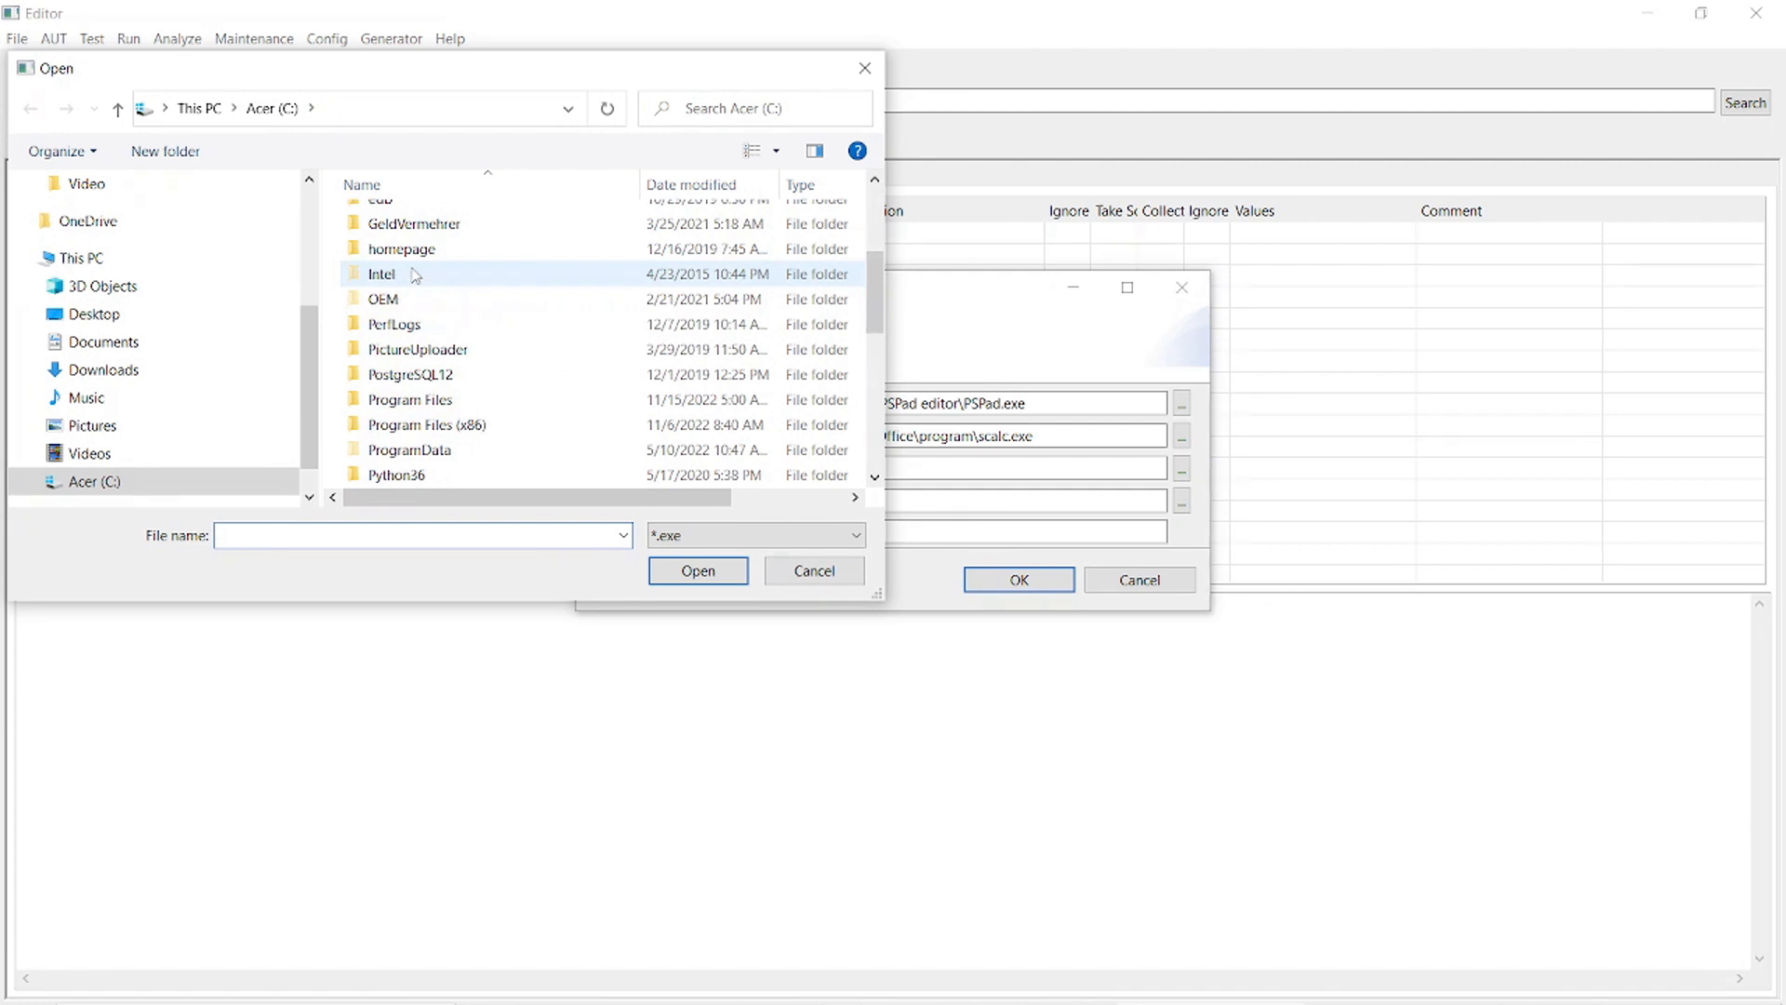
{"action": "scroll", "coordinate": [416, 277], "scroll_direction": "down", "scroll_amount": 1}
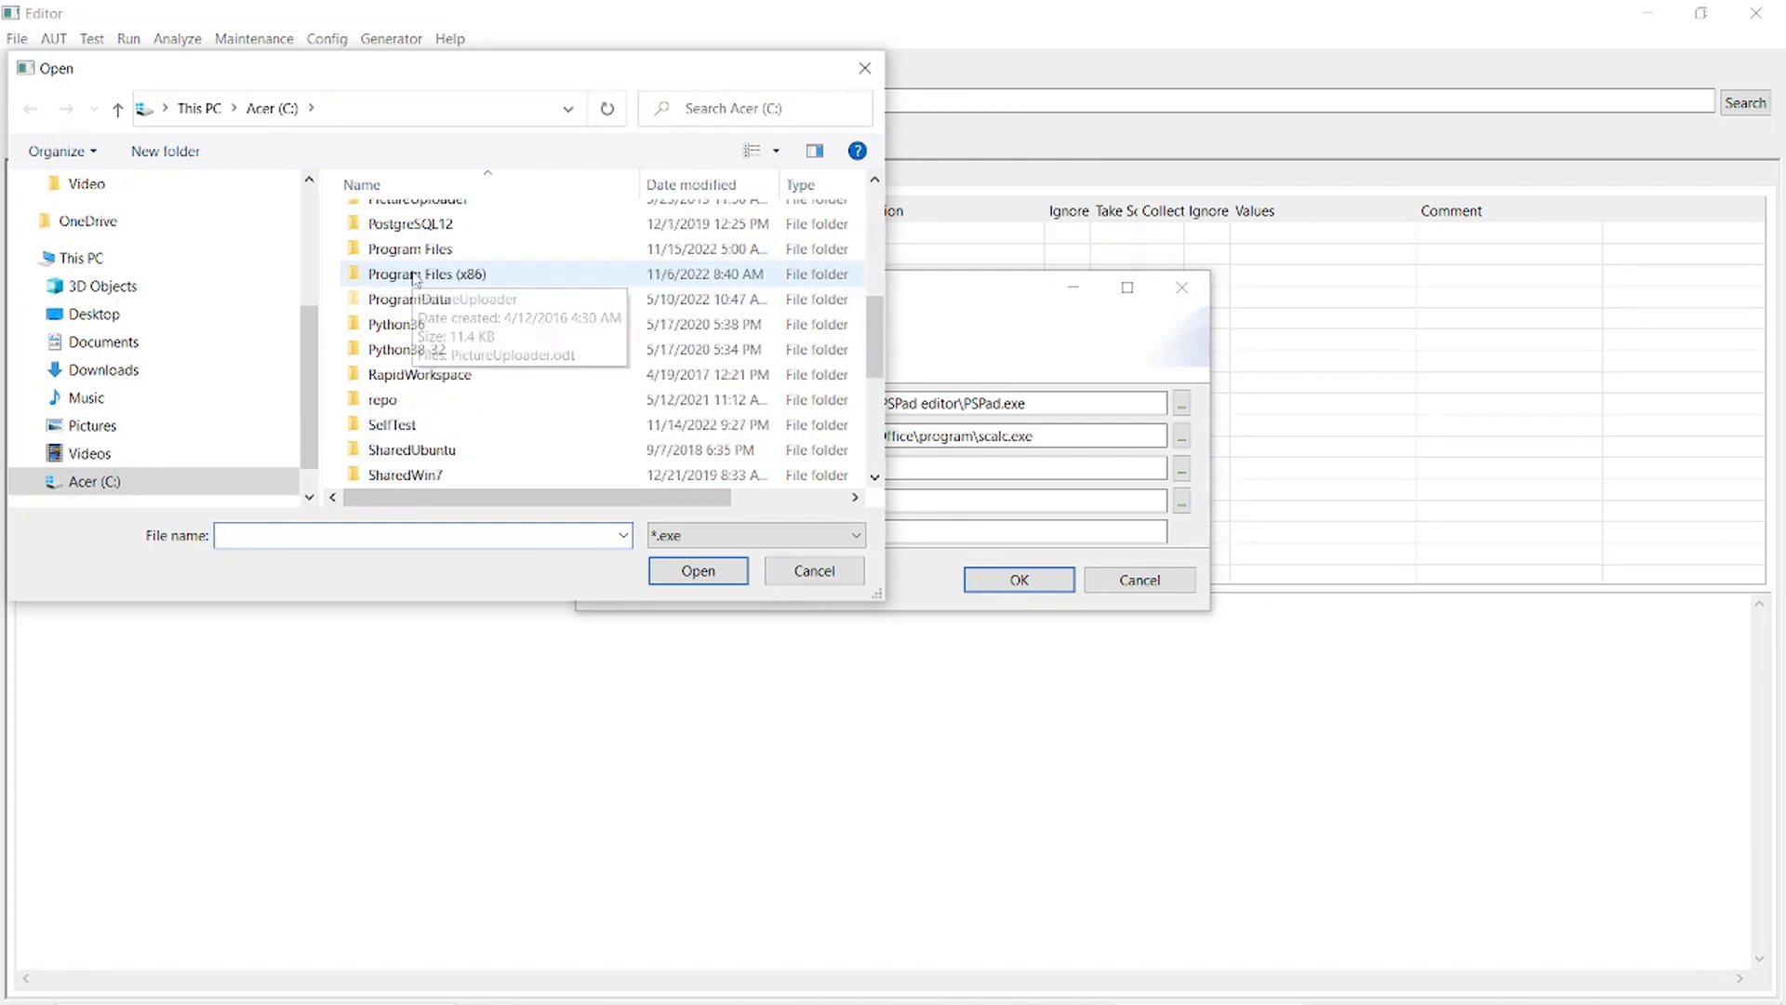
{"action": "scroll", "coordinate": [416, 277], "scroll_direction": "up", "scroll_amount": 1}
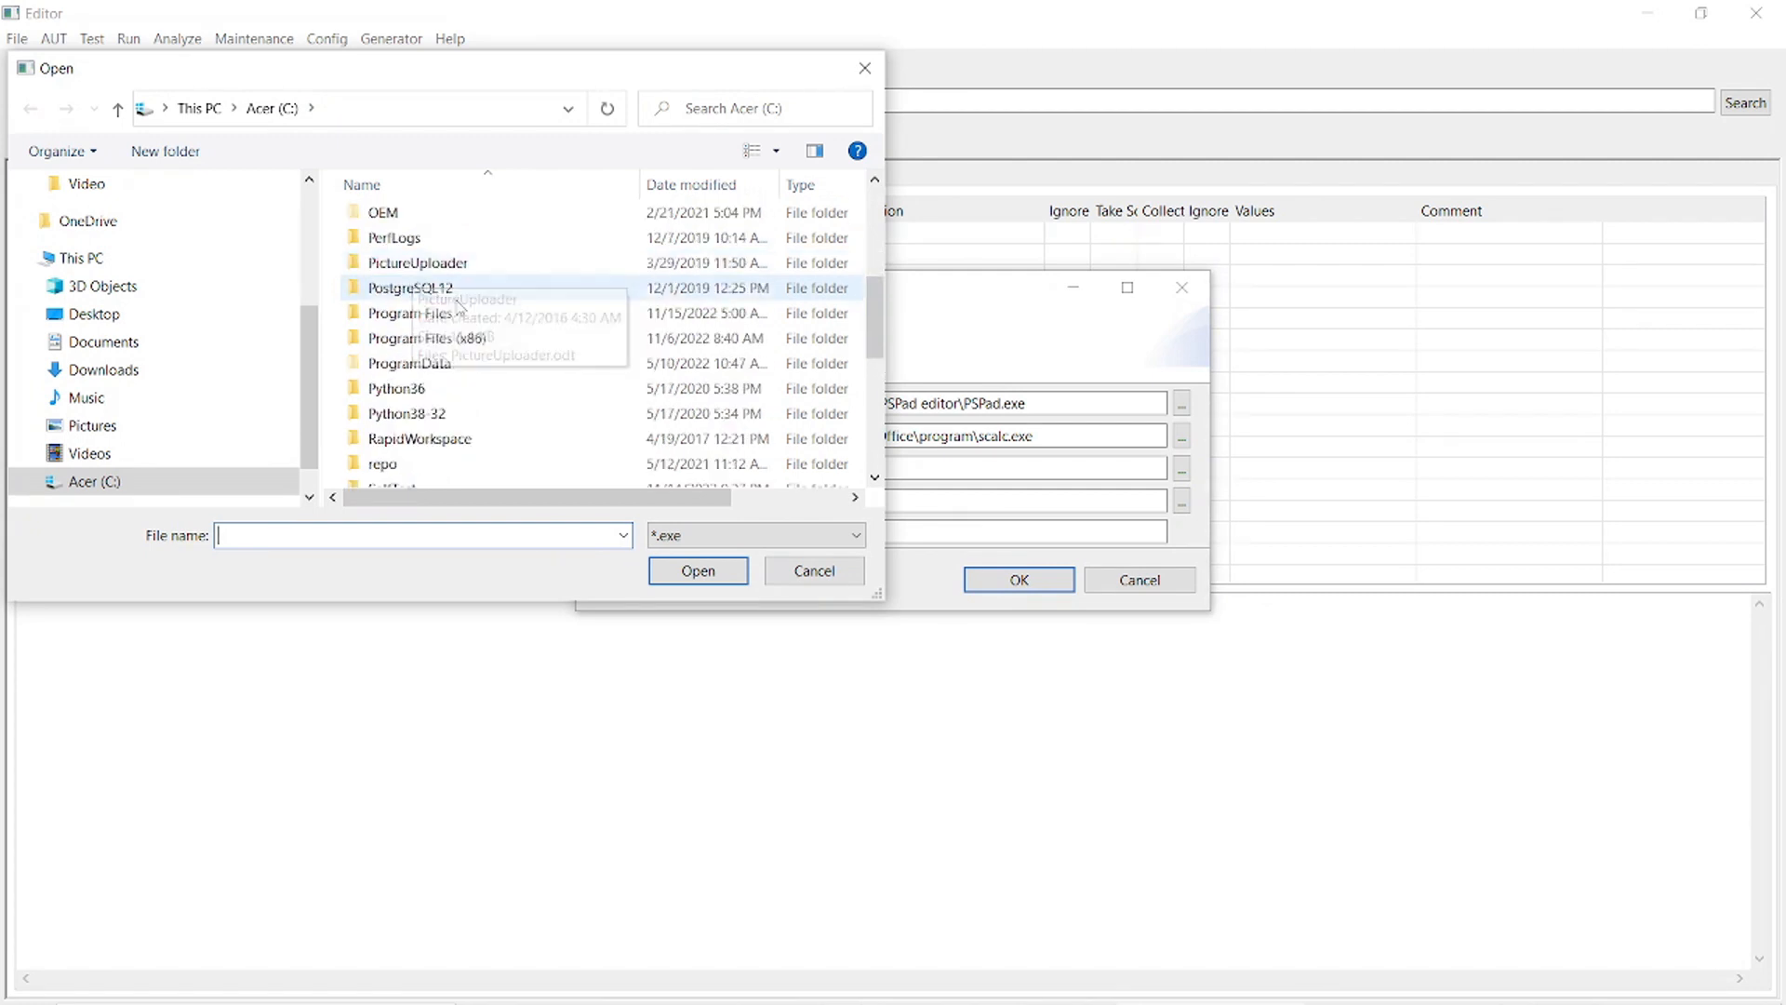
{"action": "double_click", "coordinate": [435, 342]}
{"action": "scroll", "coordinate": [438, 347], "scroll_direction": "down", "scroll_amount": 12}
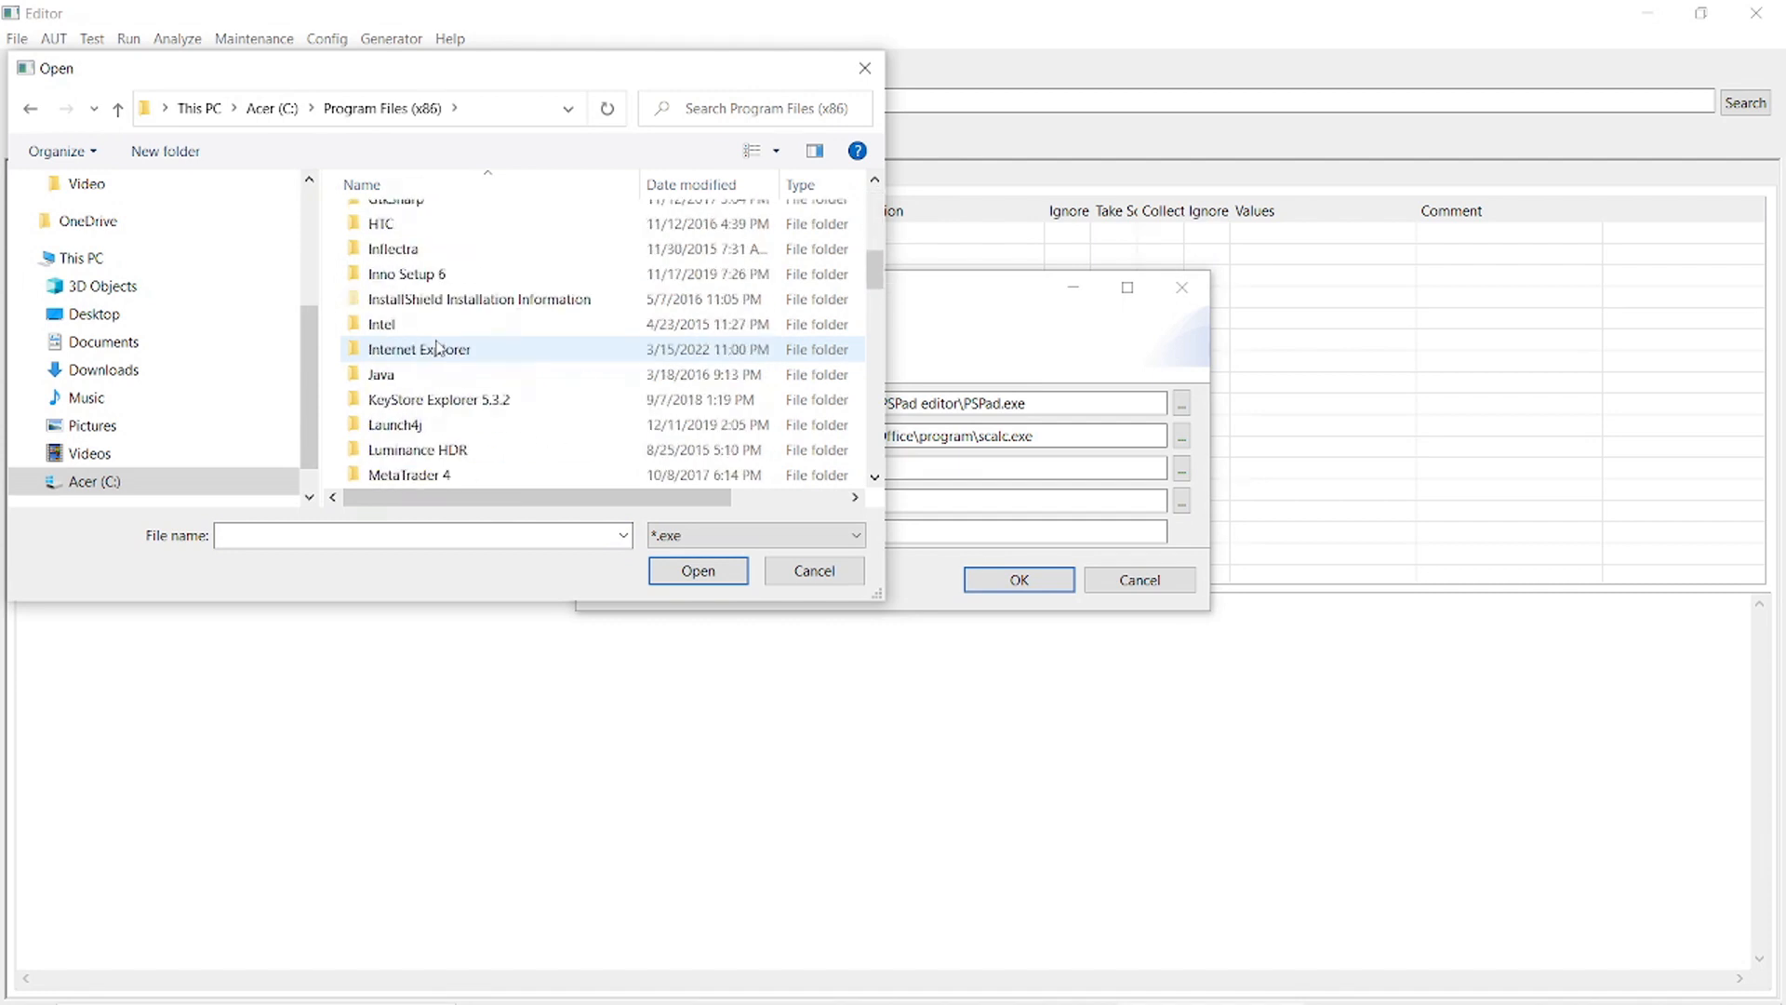
{"action": "scroll", "coordinate": [439, 348], "scroll_direction": "down", "scroll_amount": 8}
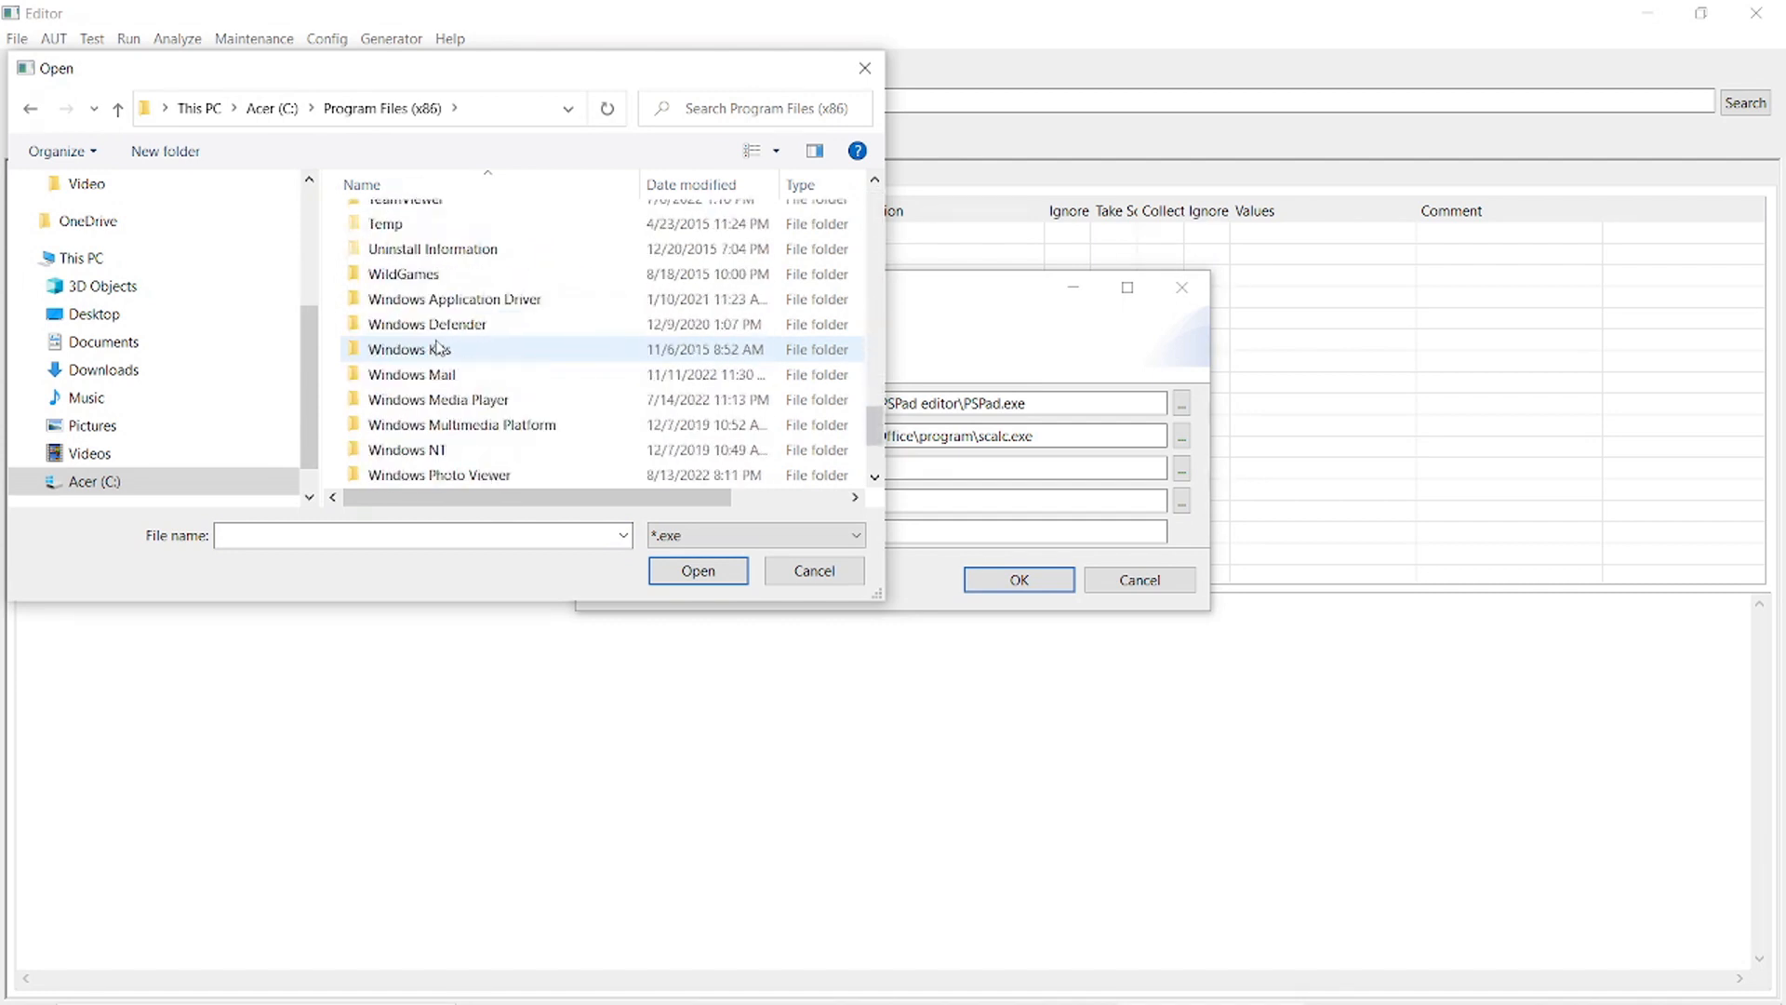
{"action": "scroll", "coordinate": [537, 301], "scroll_direction": "down", "scroll_amount": 2}
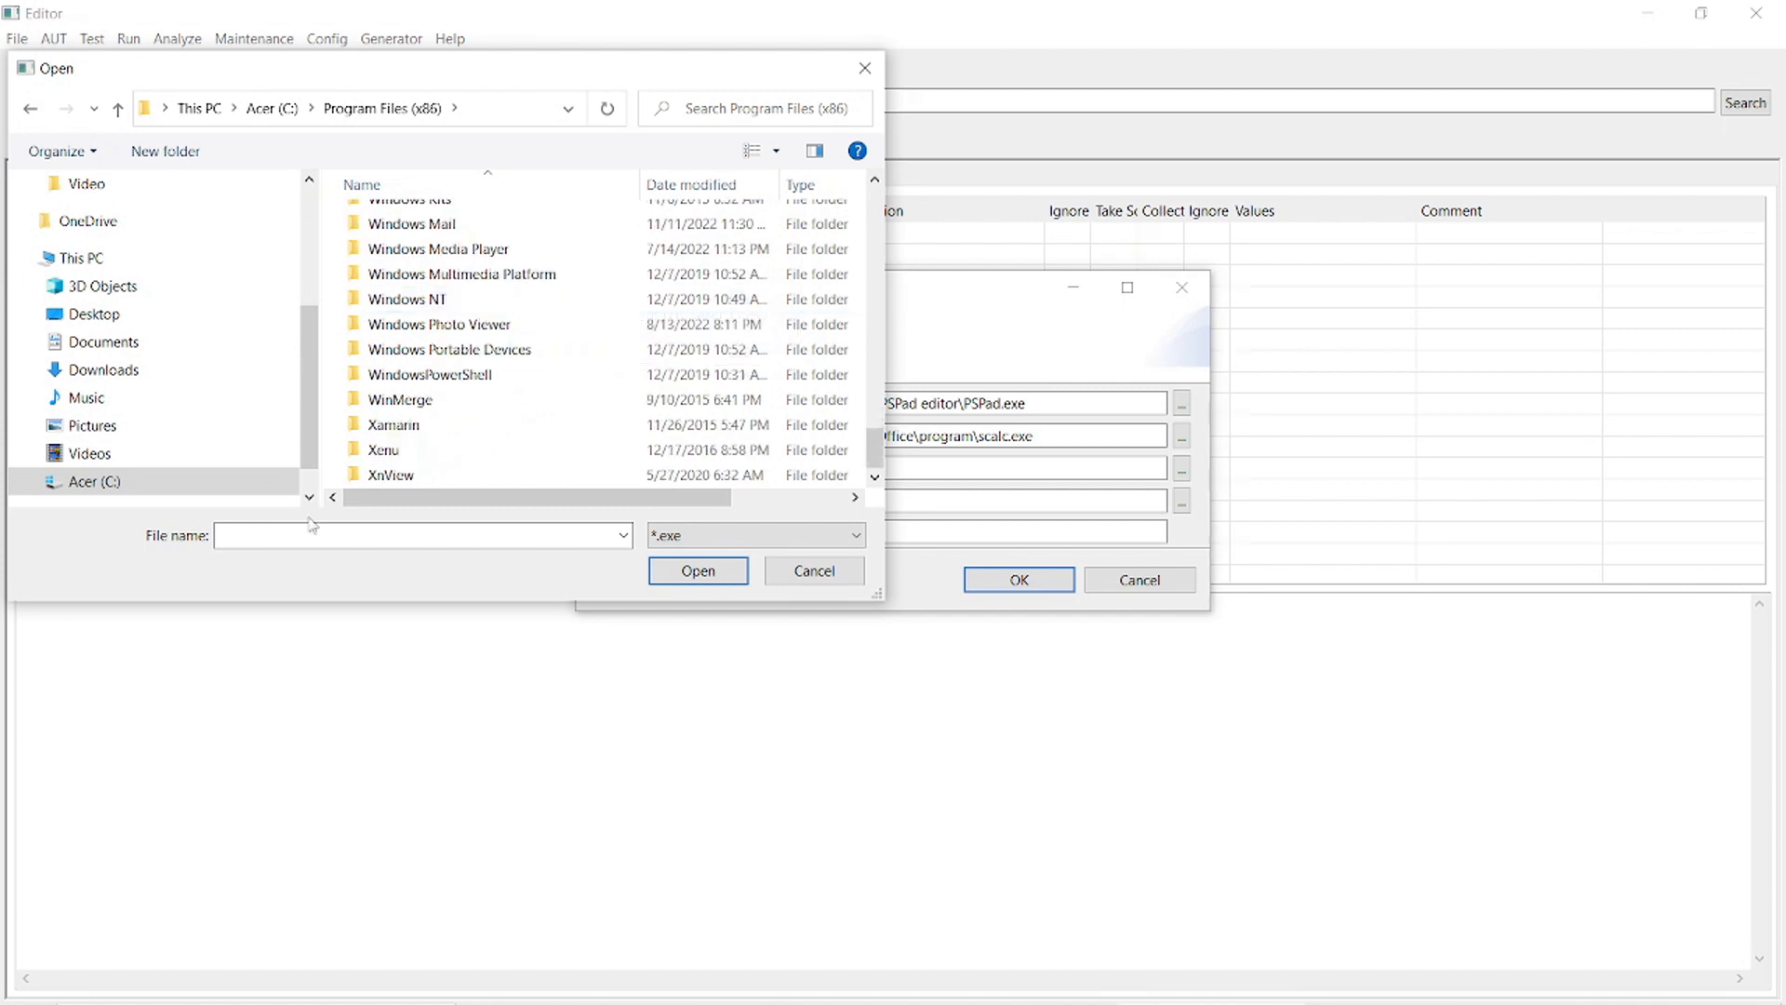
{"action": "left_click", "coordinate": [402, 407]}
{"action": "double_click", "coordinate": [402, 412]}
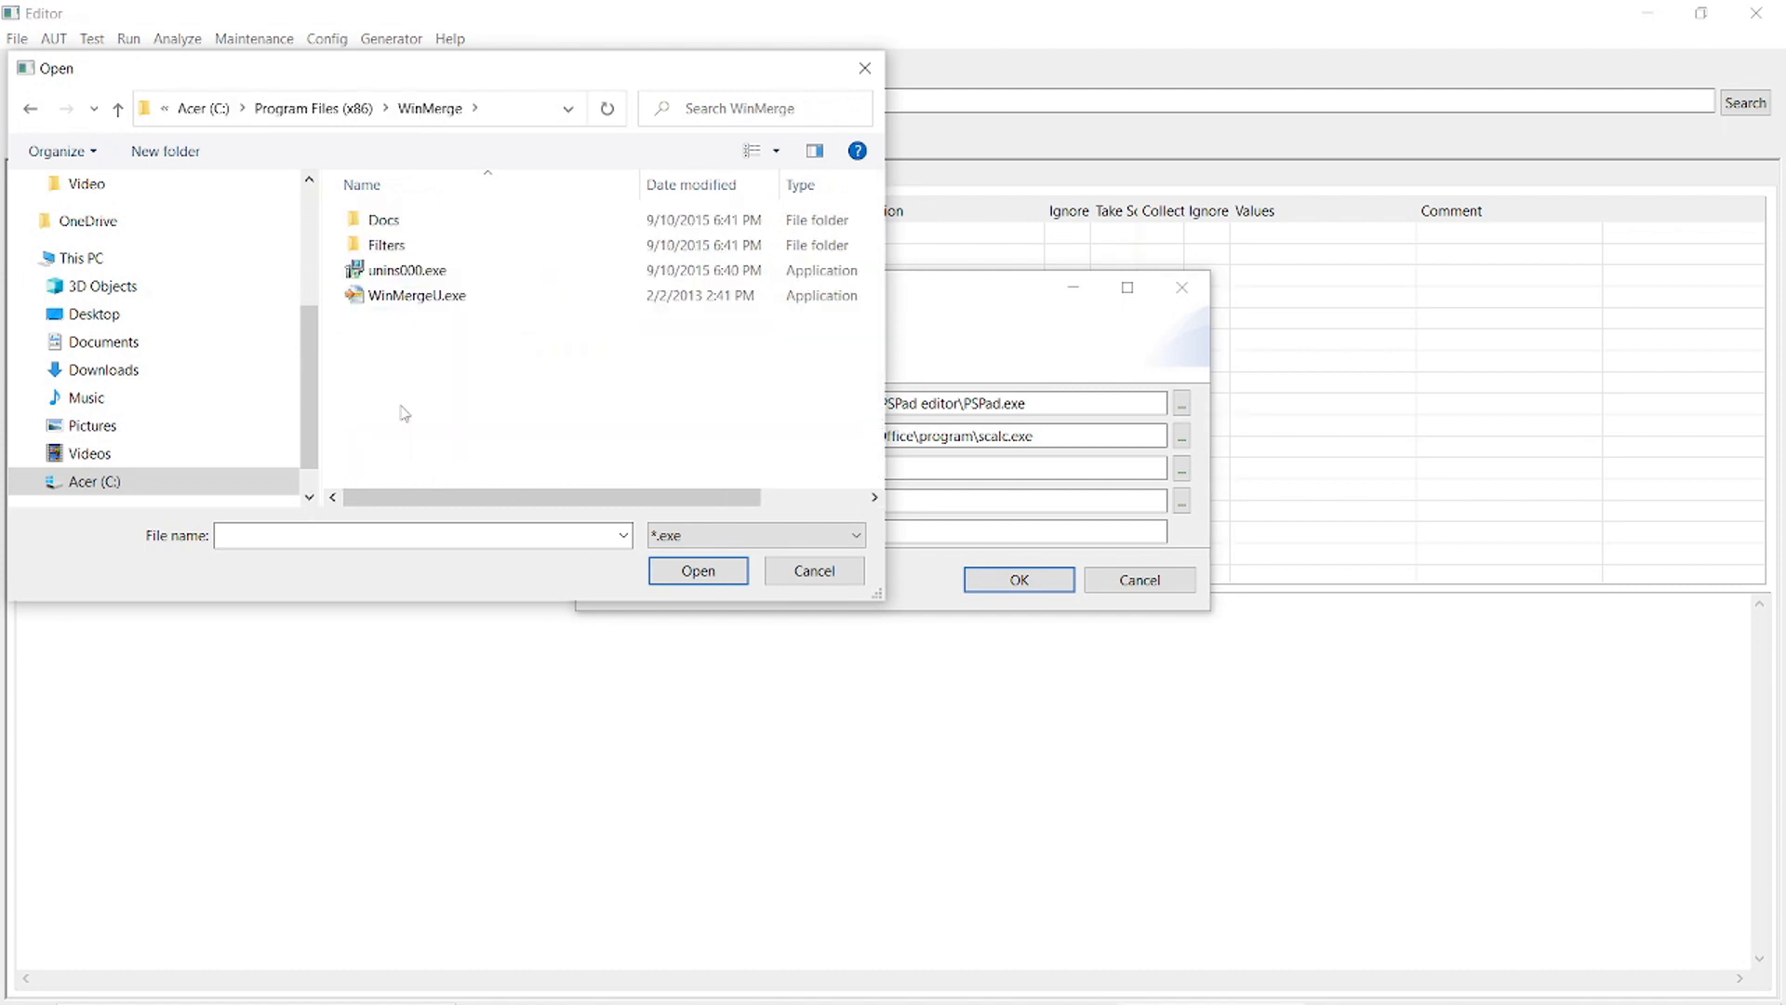
{"action": "left_click", "coordinate": [406, 295]}
{"action": "double_click", "coordinate": [404, 296]}
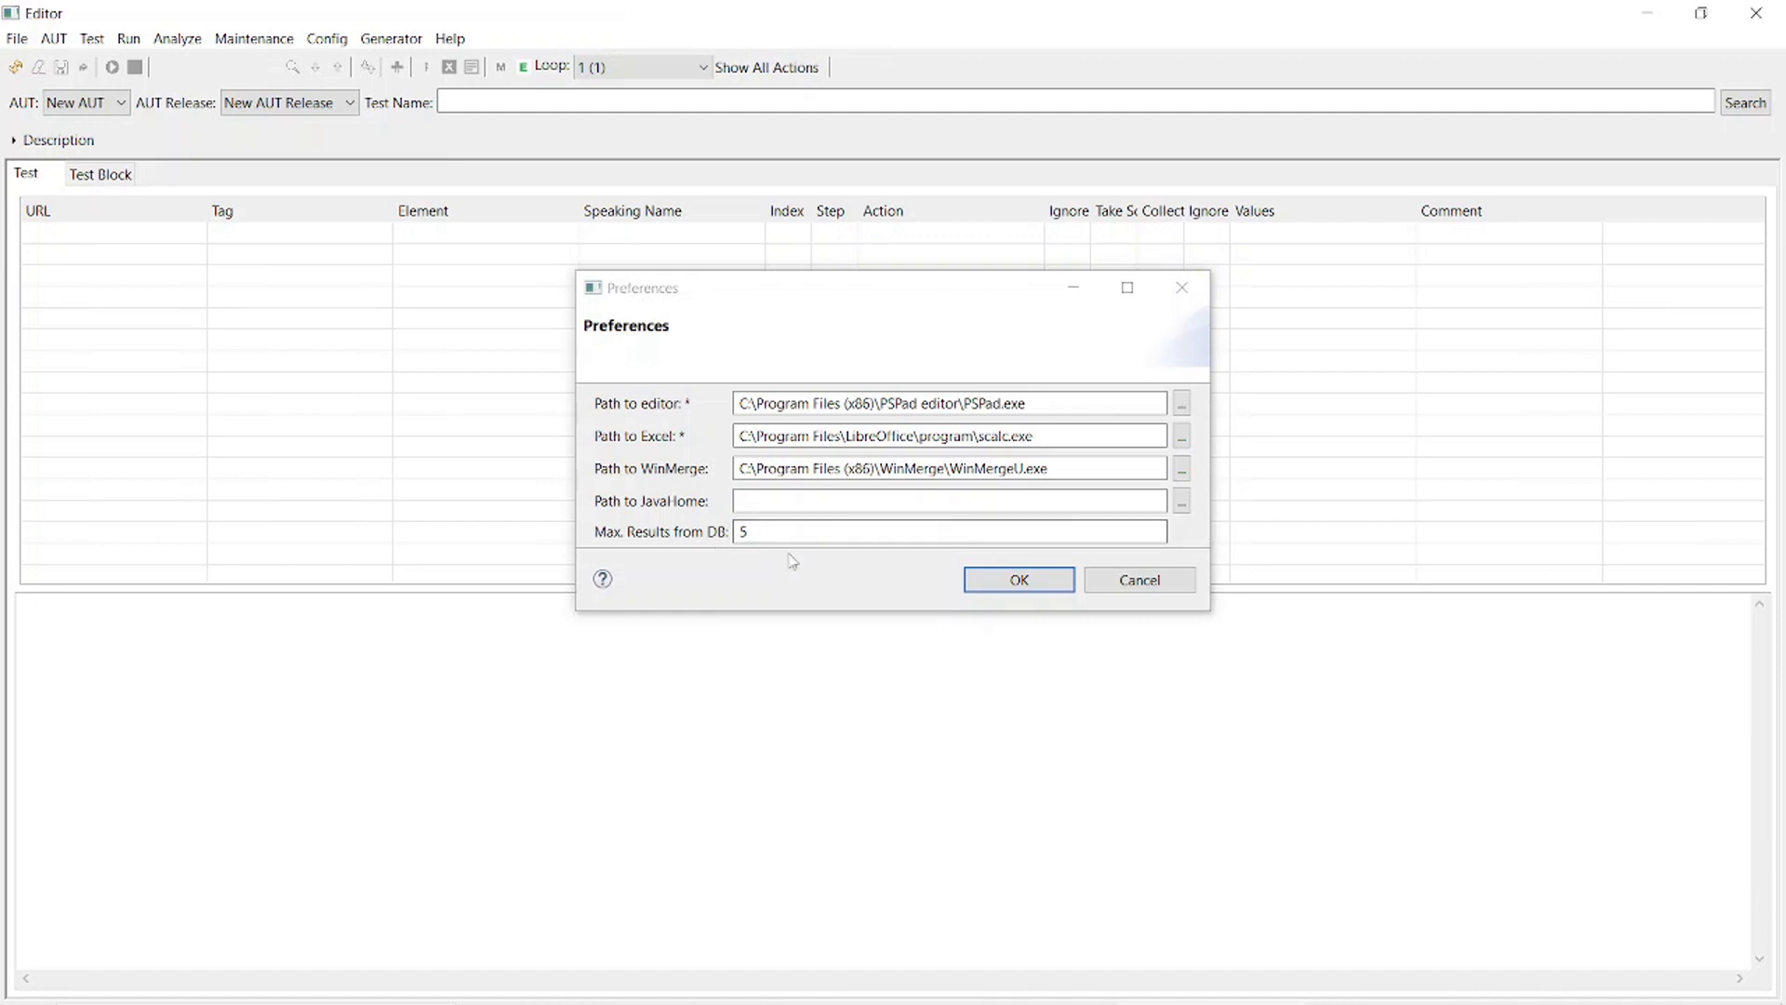
- Save the configured preferences
{"action": "left_click", "coordinate": [1004, 581]}
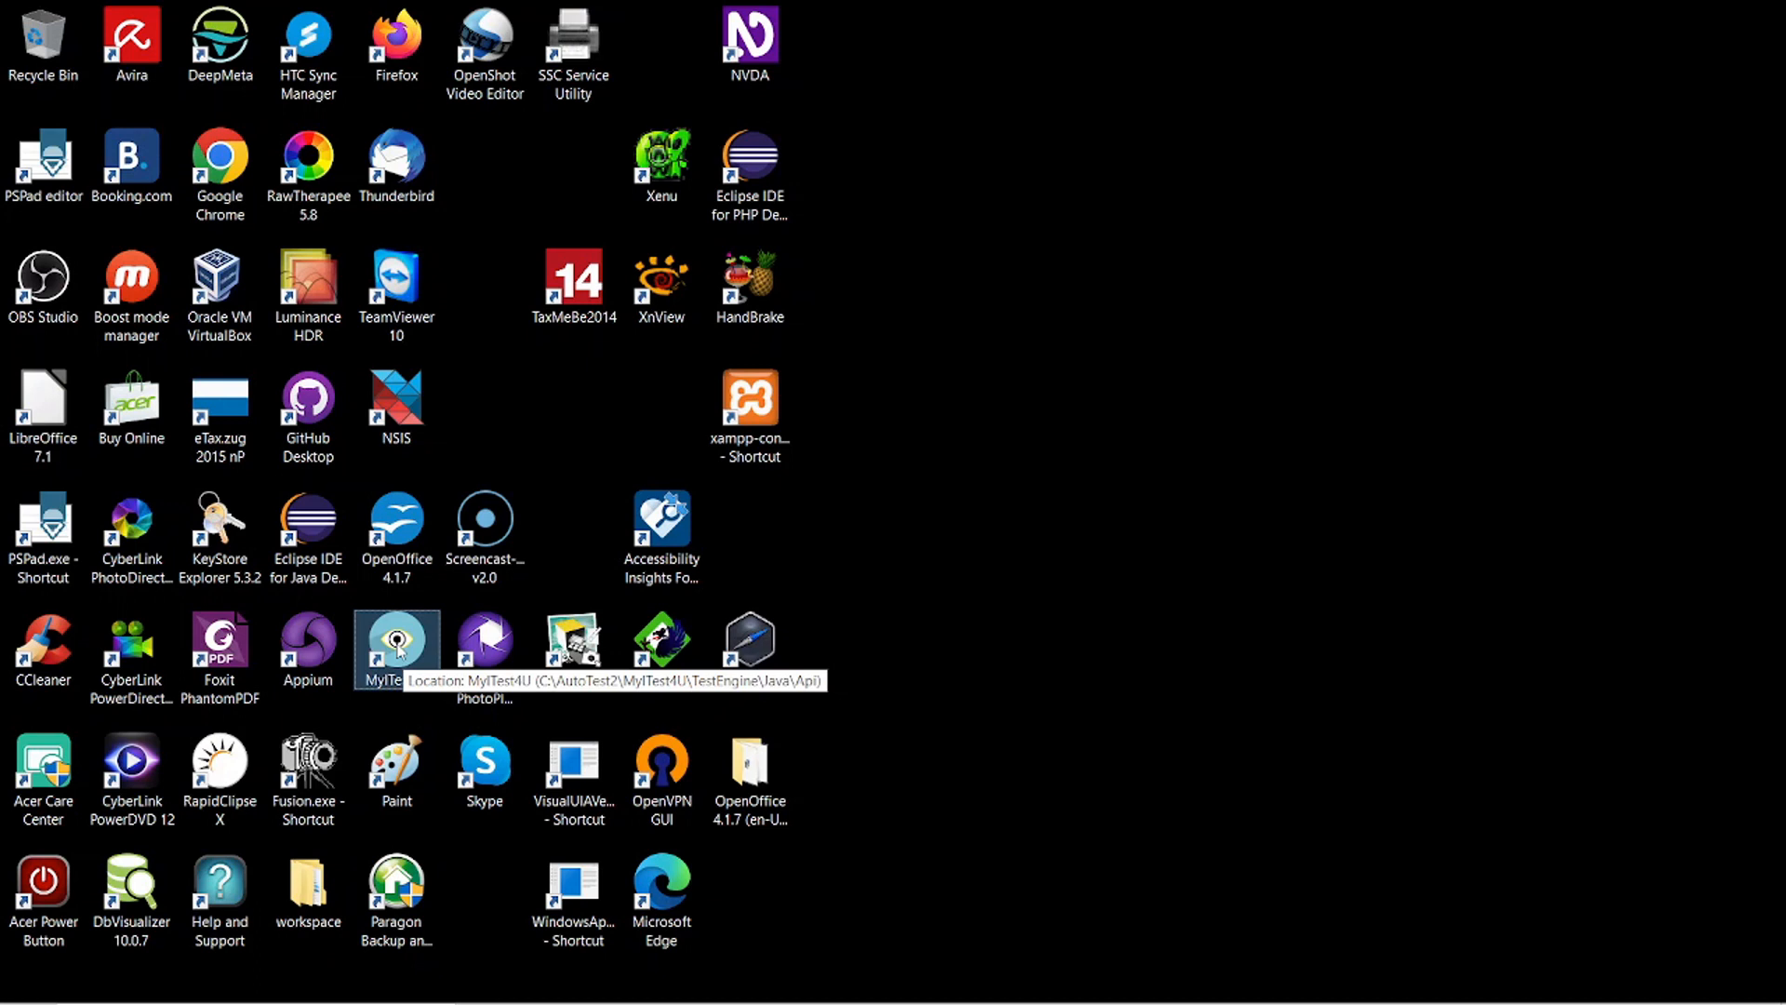
- Launch MyITest4U again, log in with the account's user name and password, and accept Web as AUT type and Web Test Generation as Do type
{"action": "double_click", "coordinate": [399, 645]}
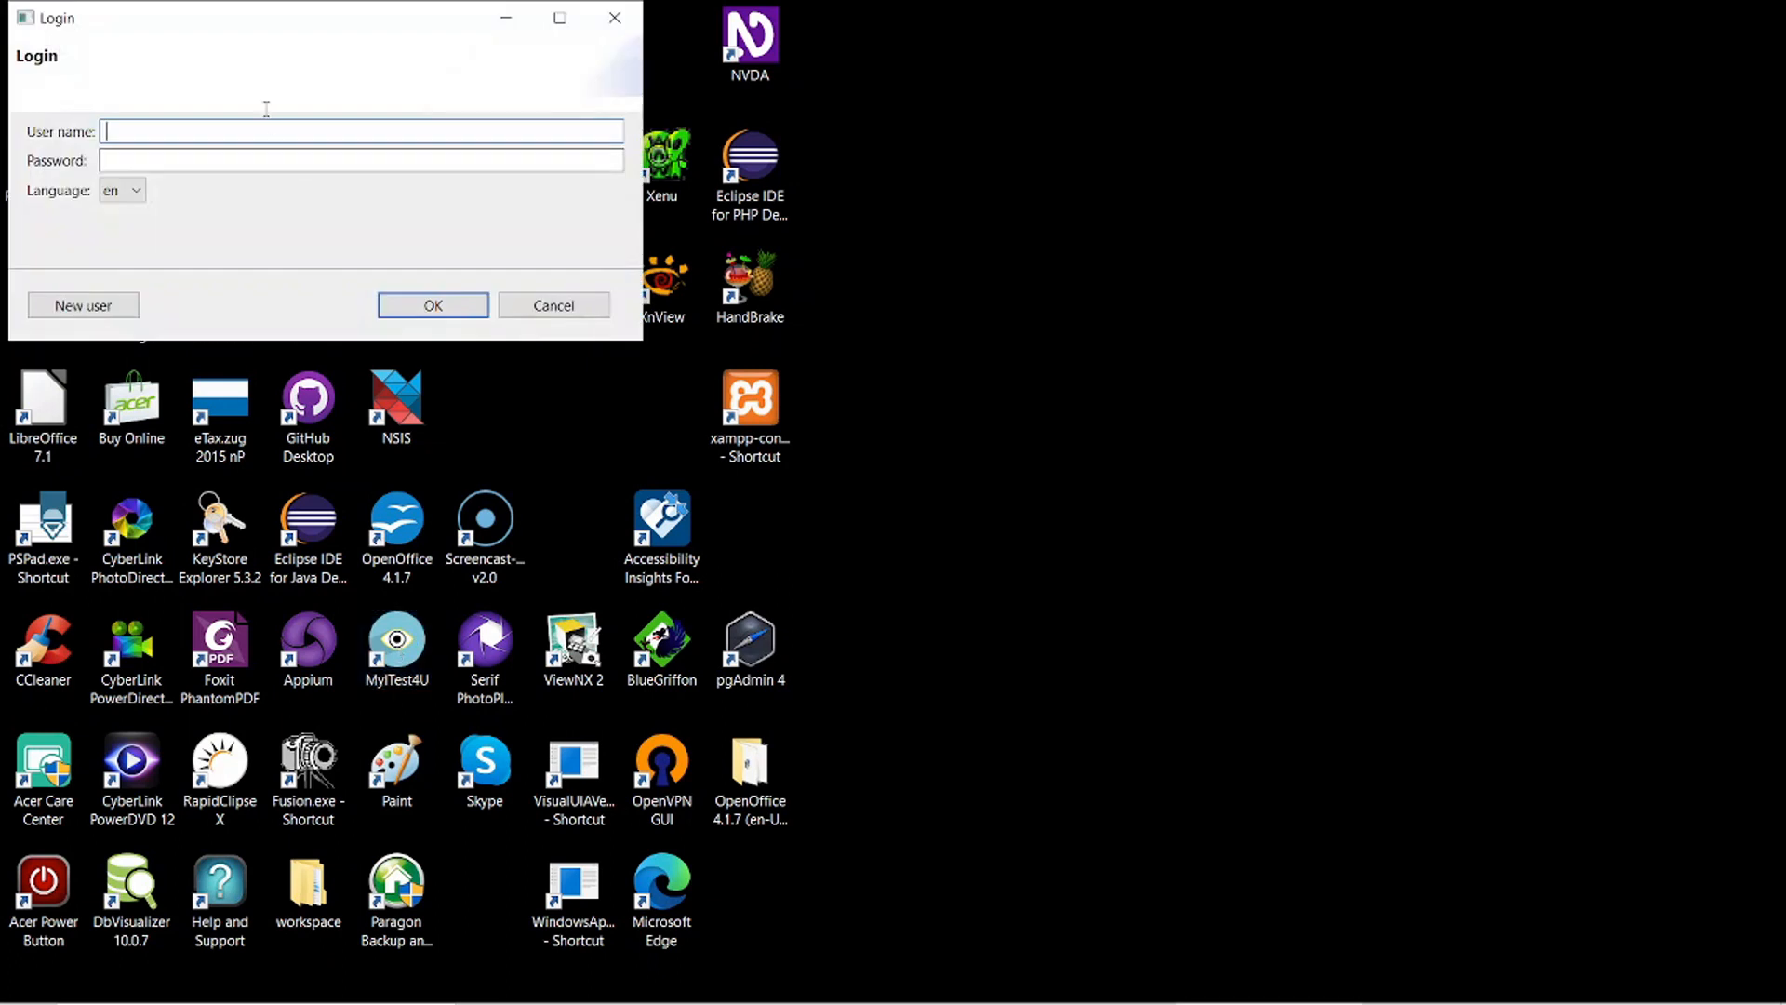
{"action": "type", "text": "m"}
{"action": "key", "text": "Return"}
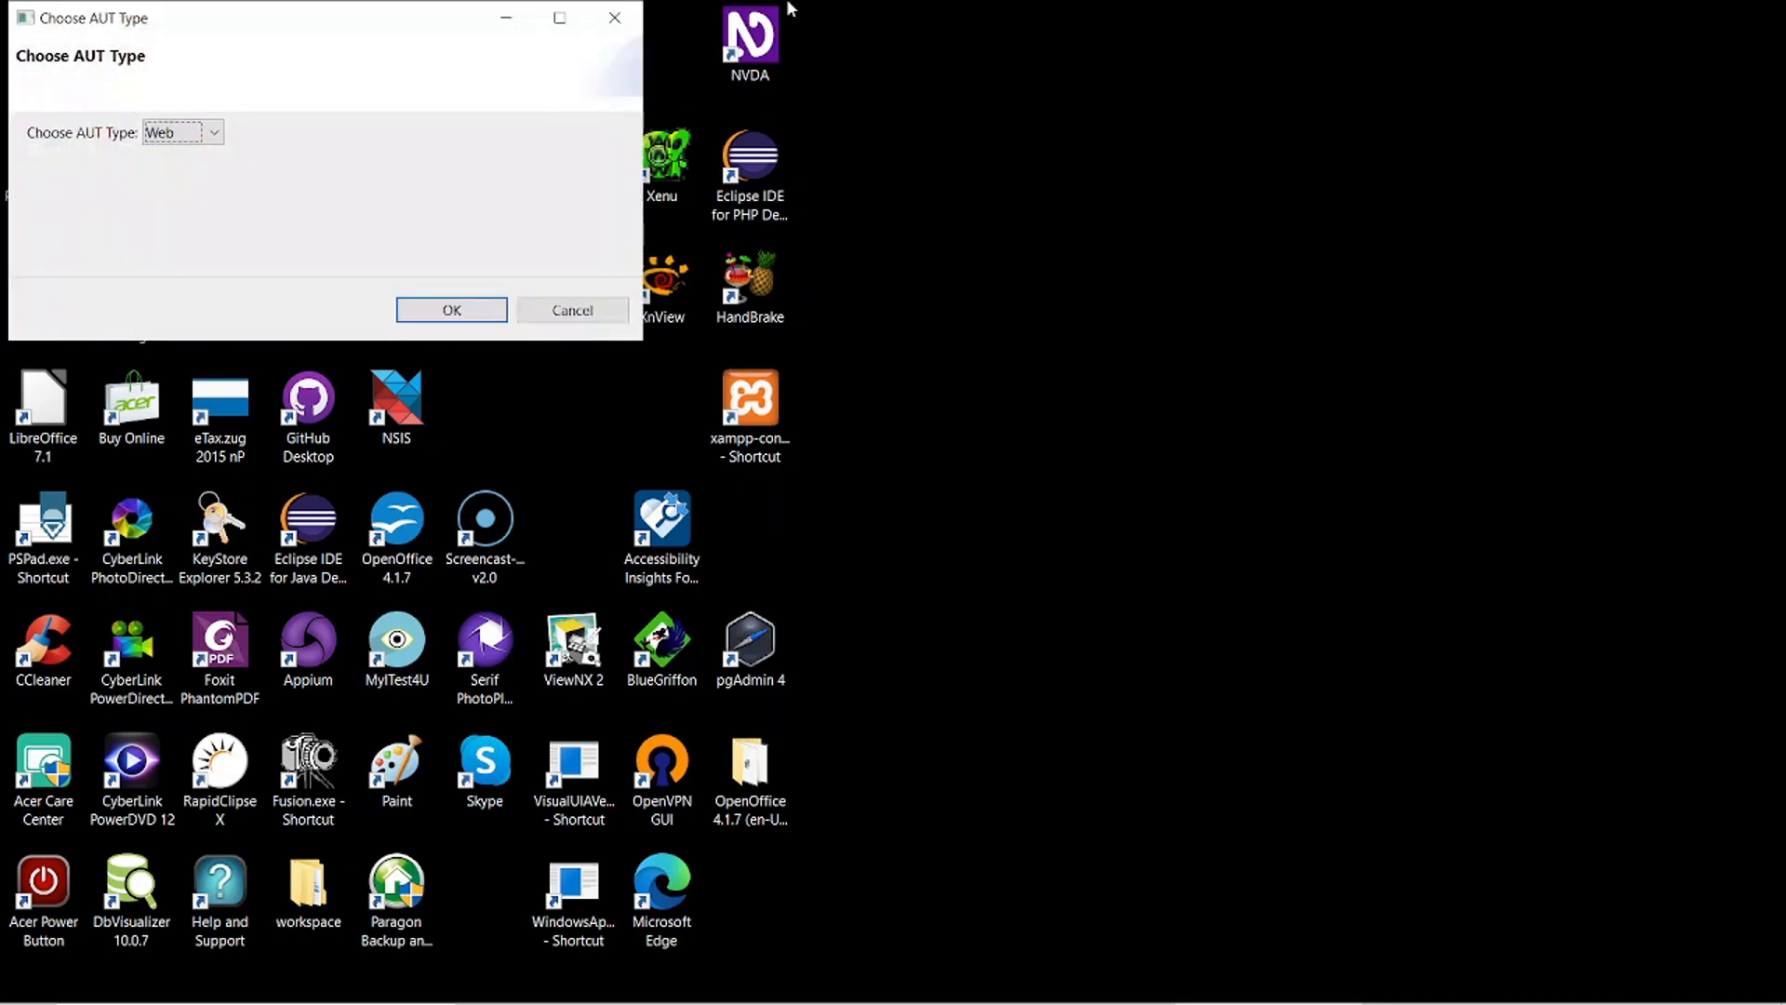
{"action": "key", "text": "Return"}
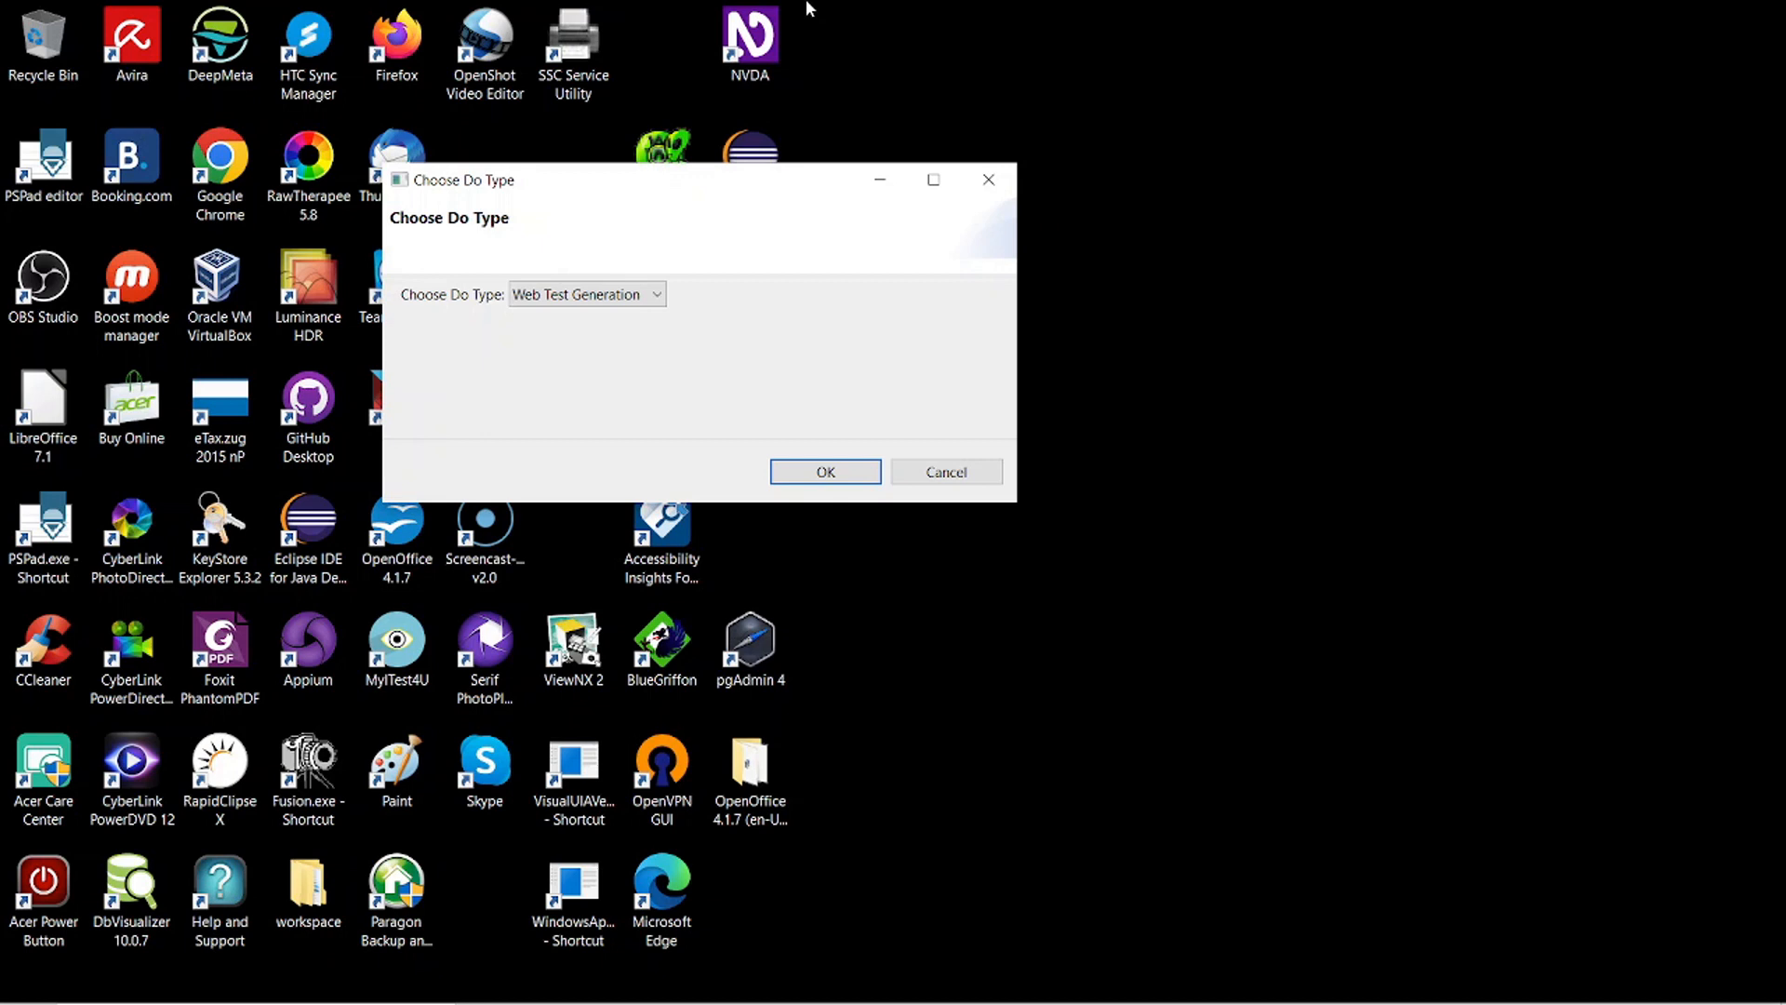
{"action": "key", "text": "Return"}
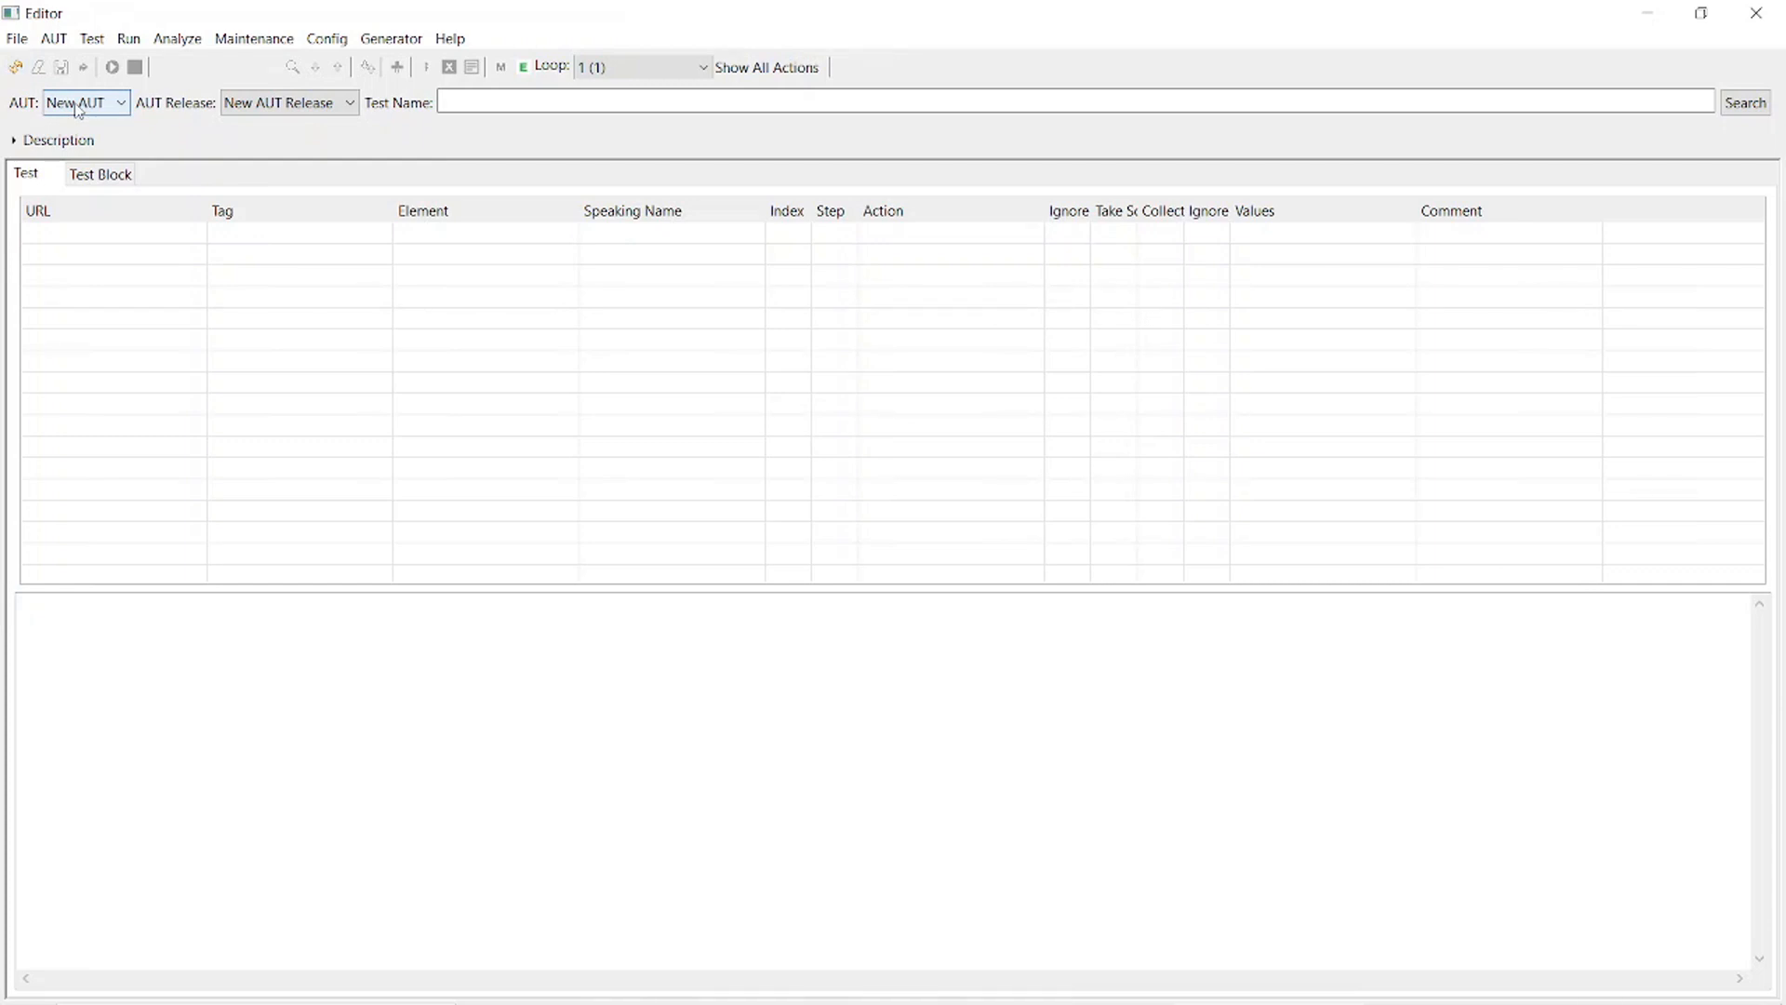
- Create a new AUT named mytest and enable Use WebDriverManager for it
{"action": "left_click", "coordinate": [54, 43]}
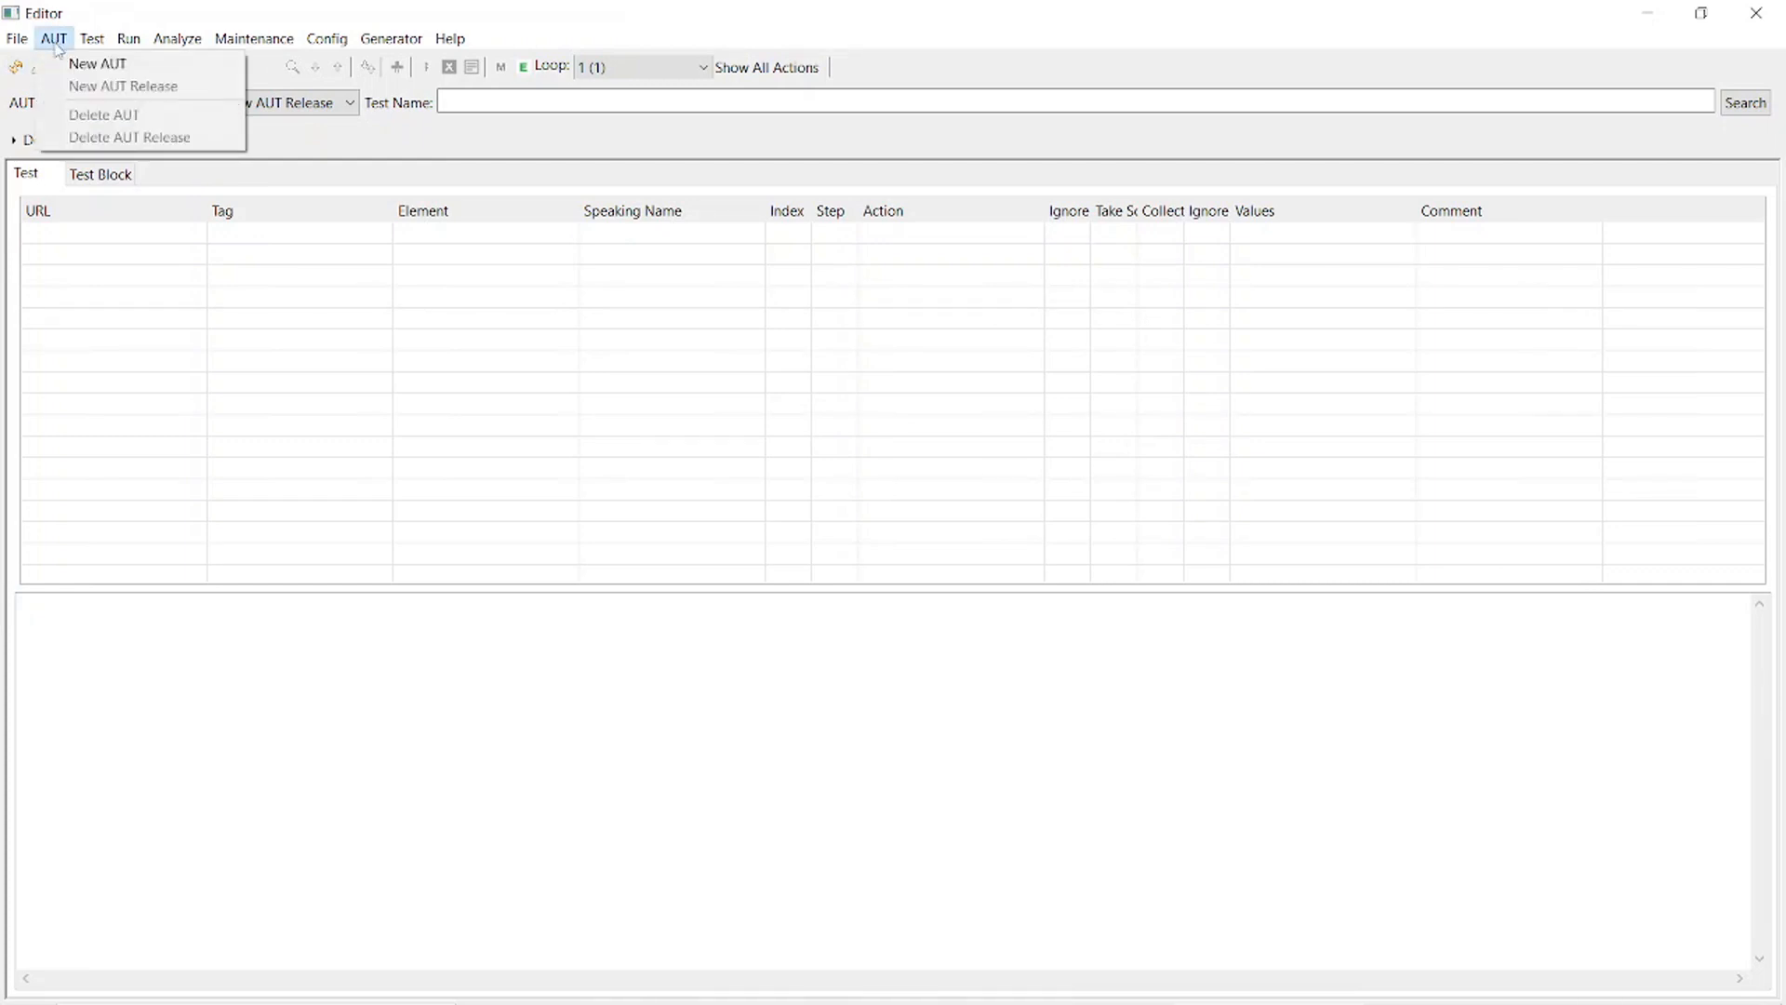
{"action": "left_click", "coordinate": [71, 65]}
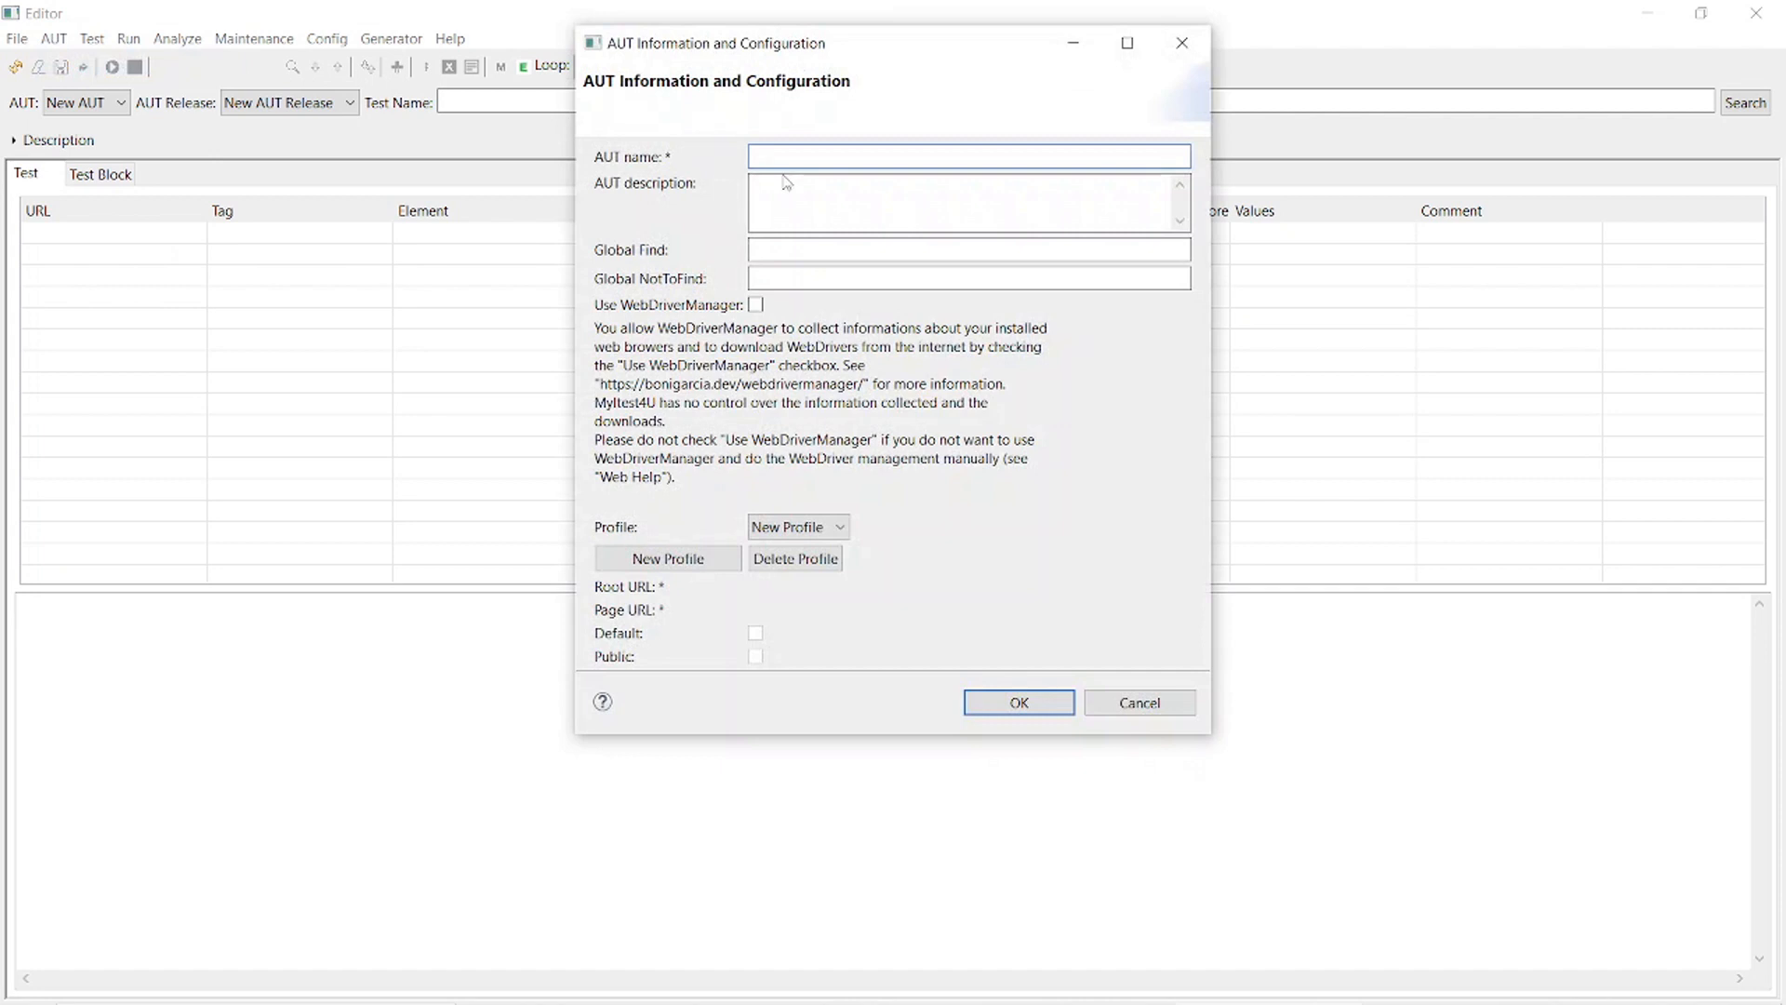
{"action": "type", "text": "mytest"}
{"action": "left_click", "coordinate": [756, 306]}
- Add a new profile to the AUT and name it myprofile
{"action": "left_click", "coordinate": [695, 563]}
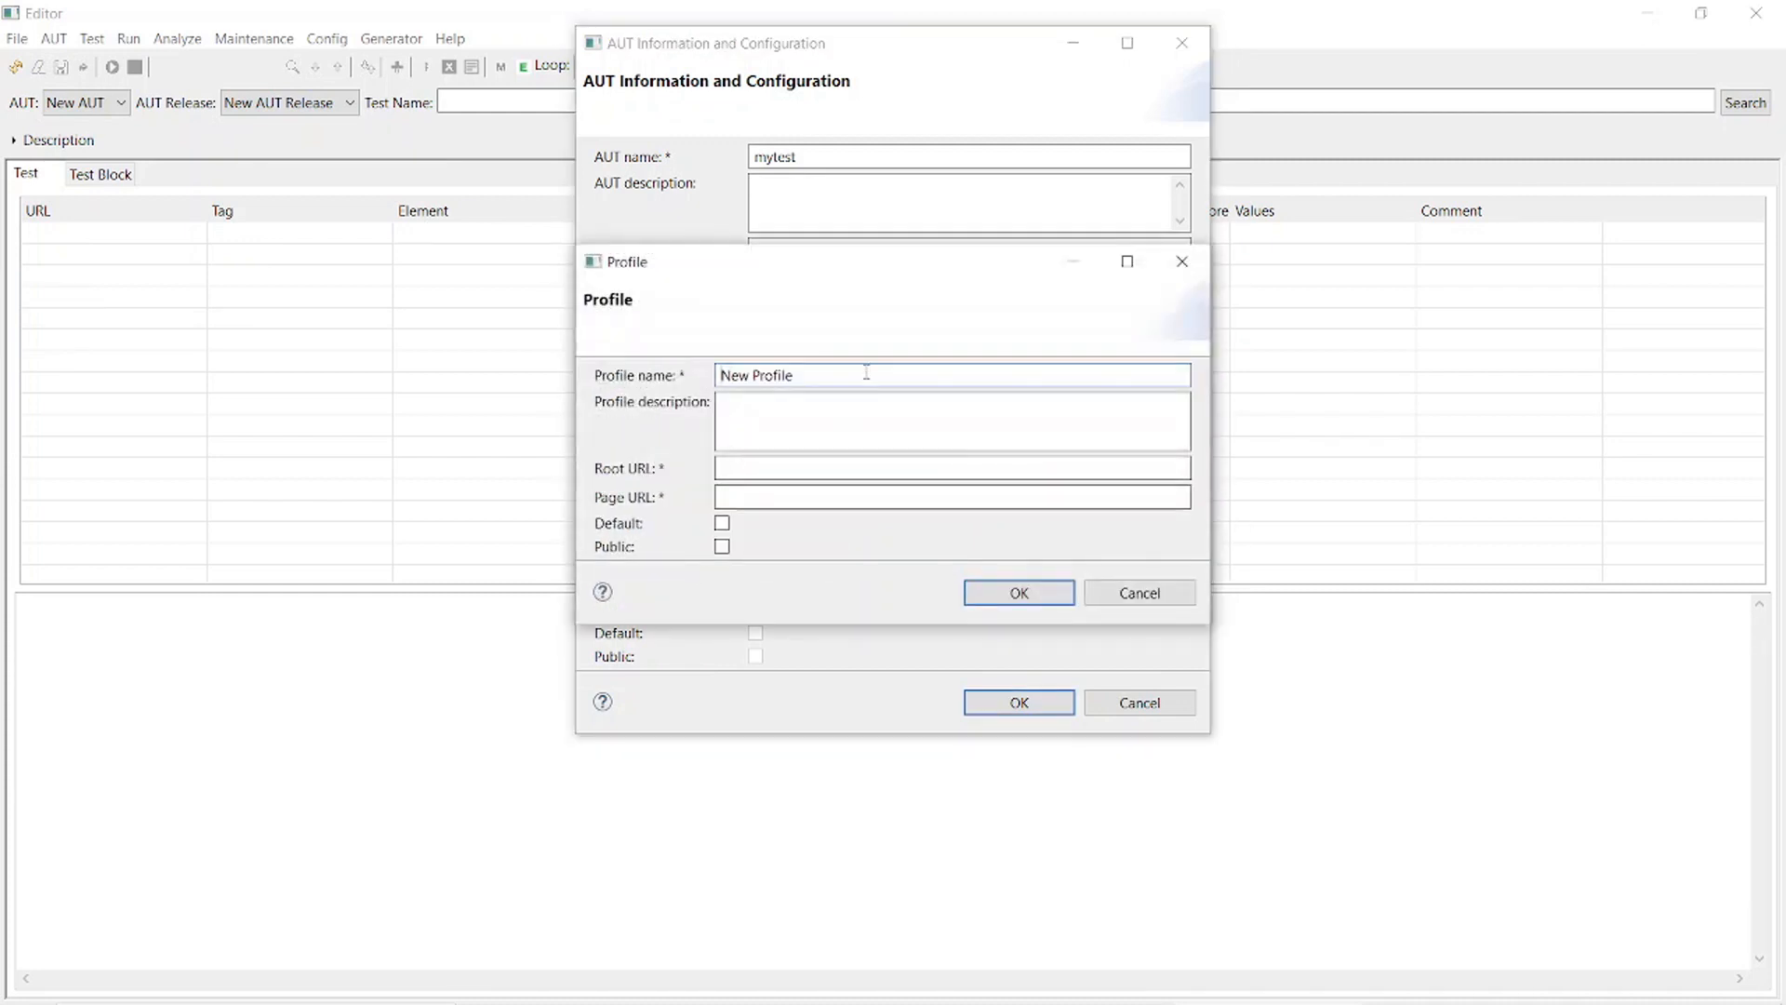
{"action": "left_click_drag", "start_coordinate": [858, 375], "coordinate": [612, 383]}
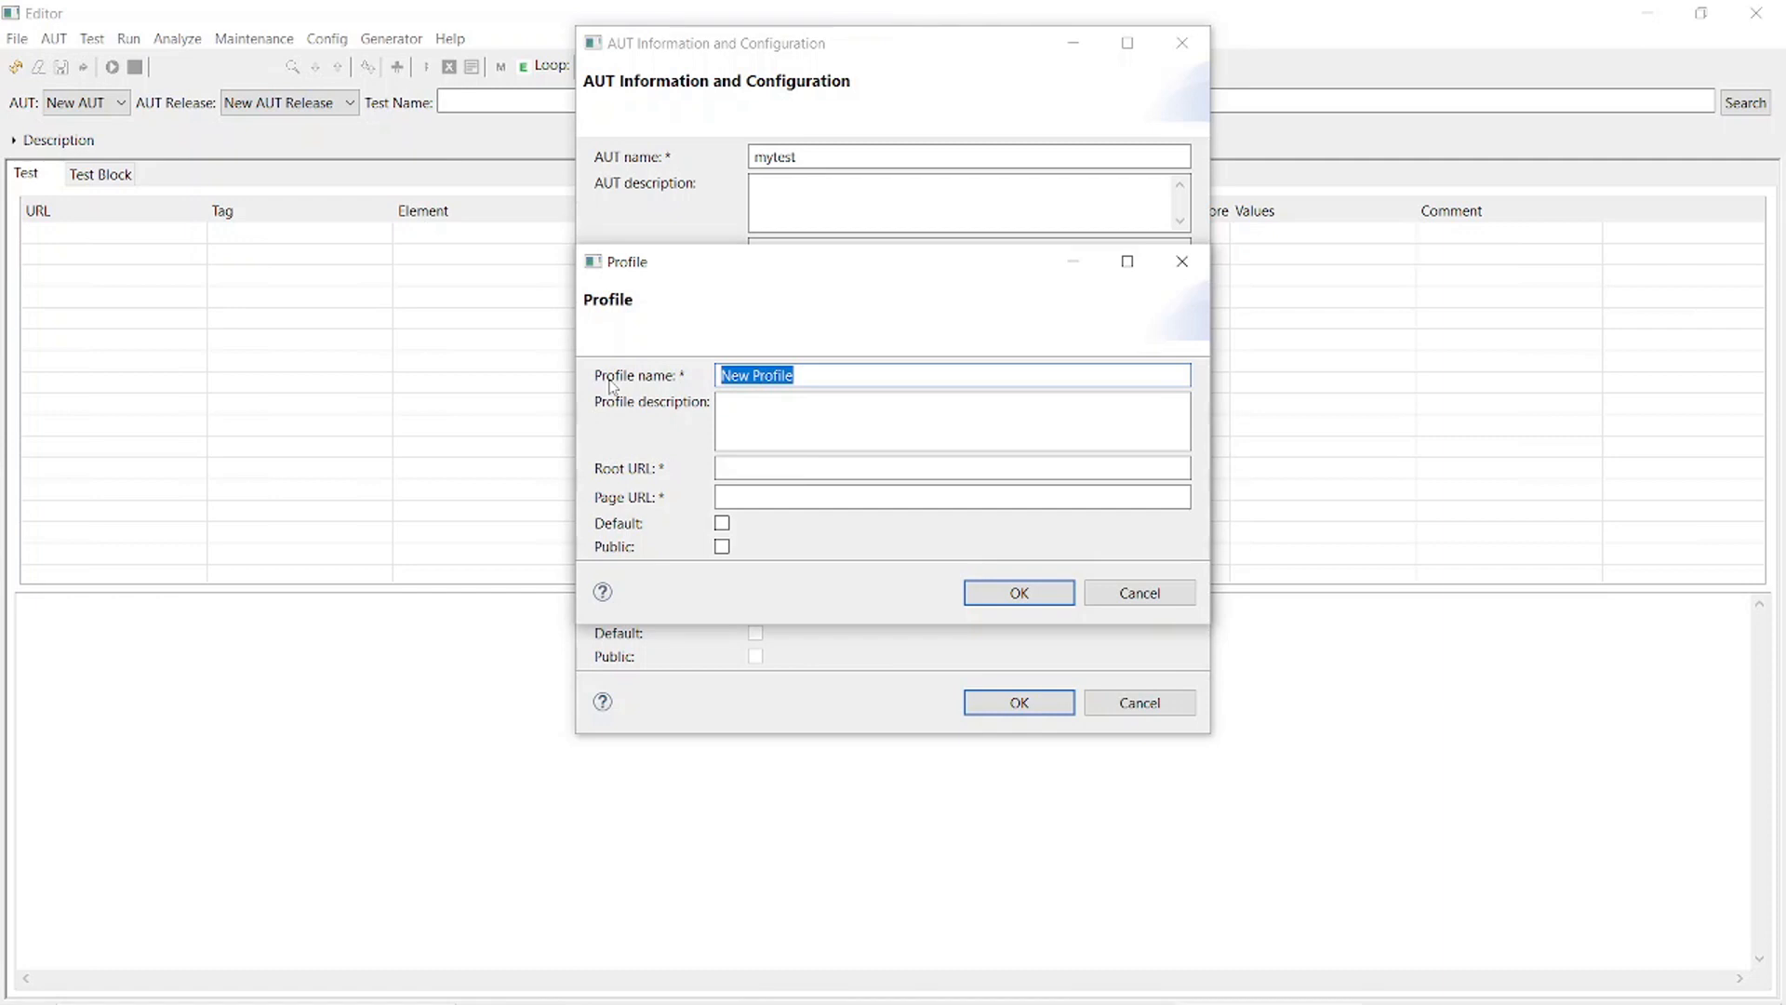
{"action": "type", "text": "myprofile"}
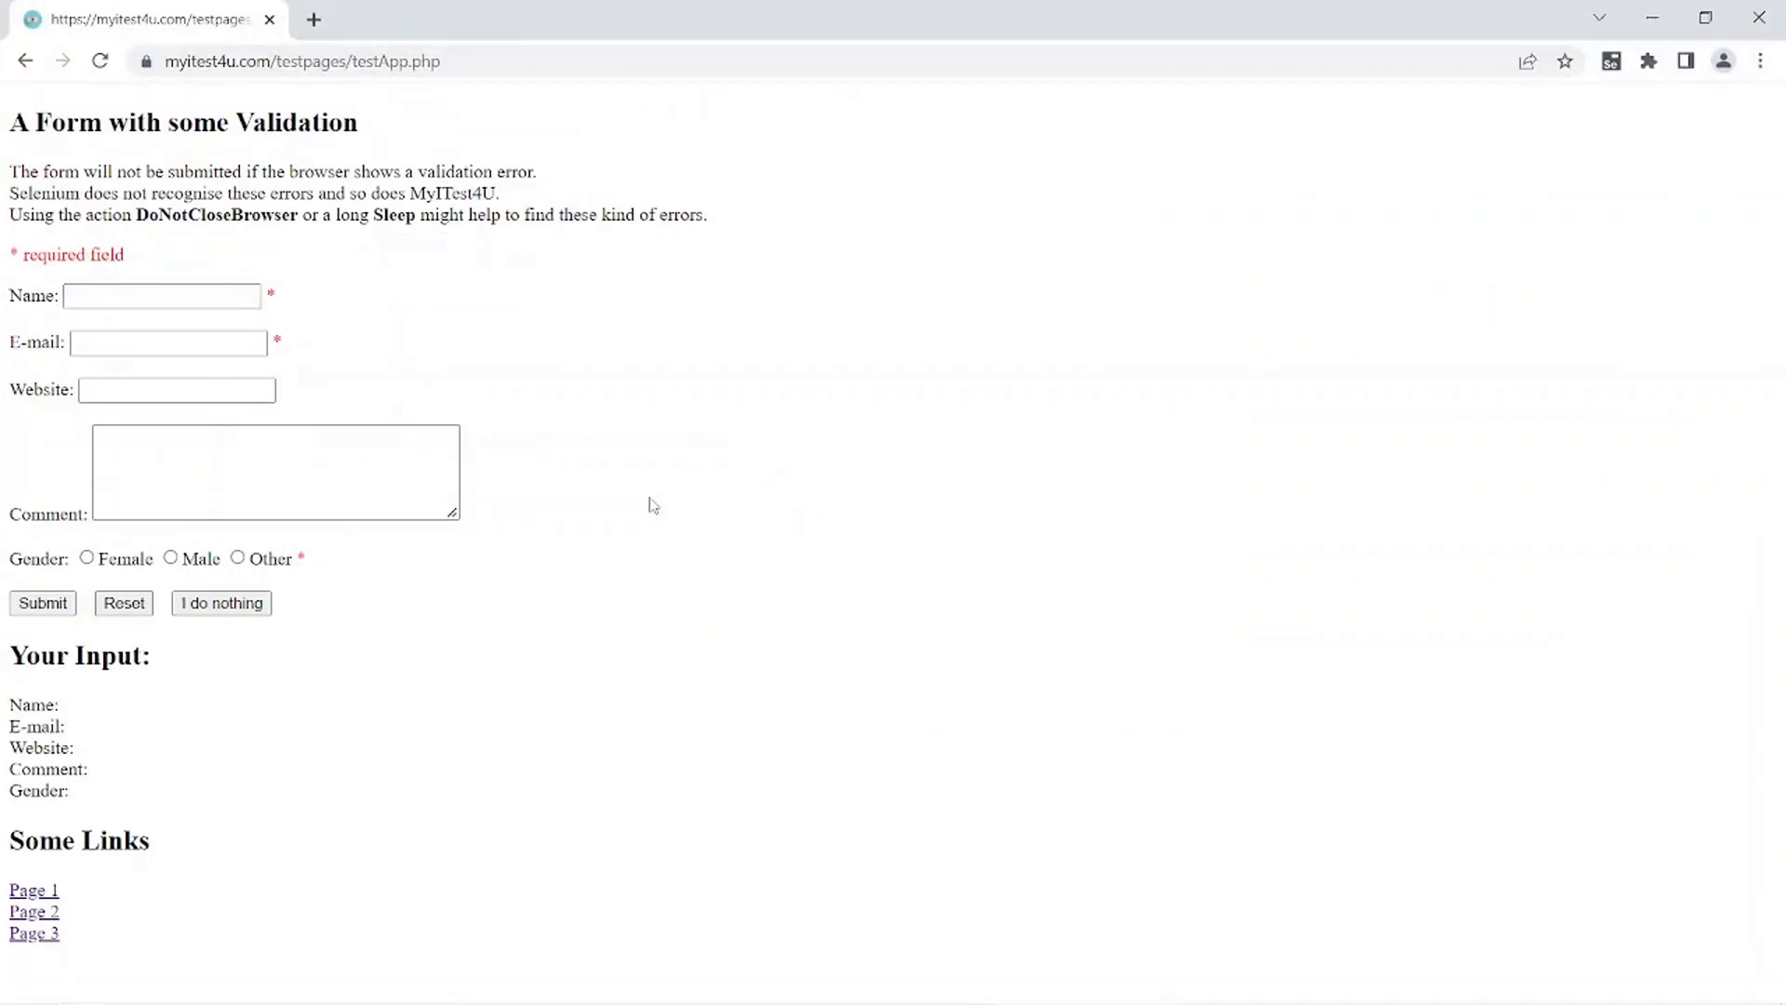
{"action": "left_click", "coordinate": [518, 65]}
{"action": "key", "text": "ctrl+c"}
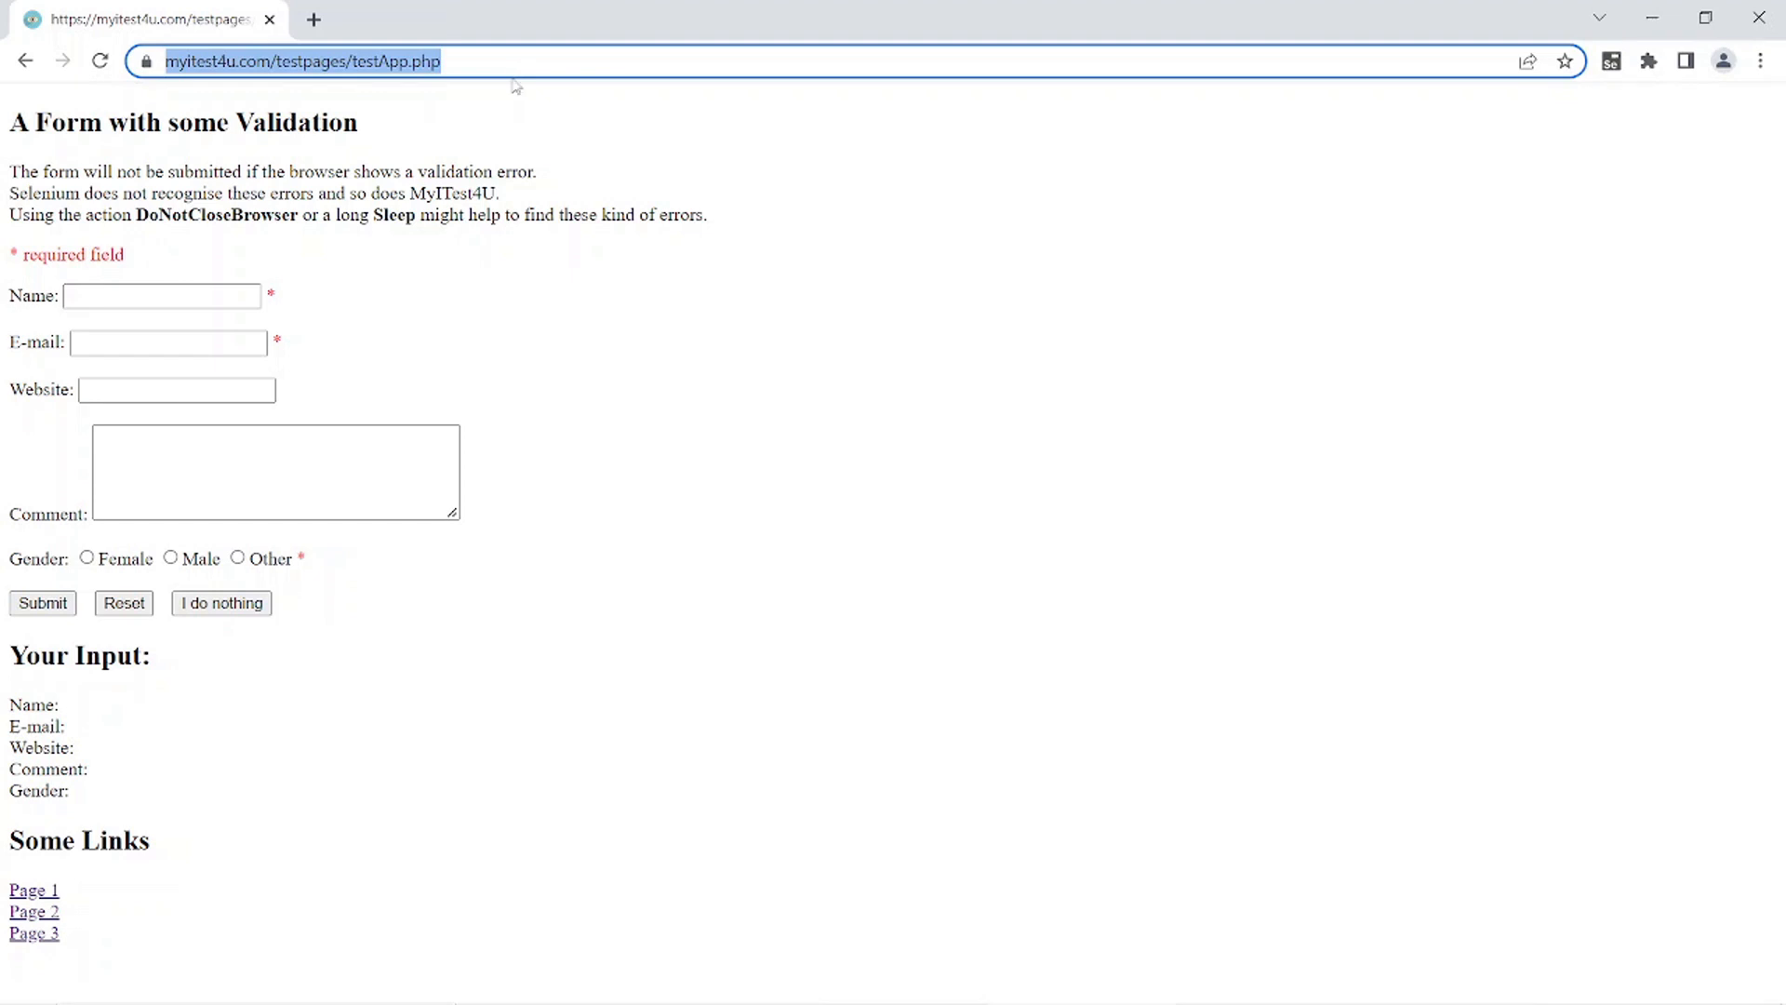
{"action": "key", "text": "alt+Tab"}
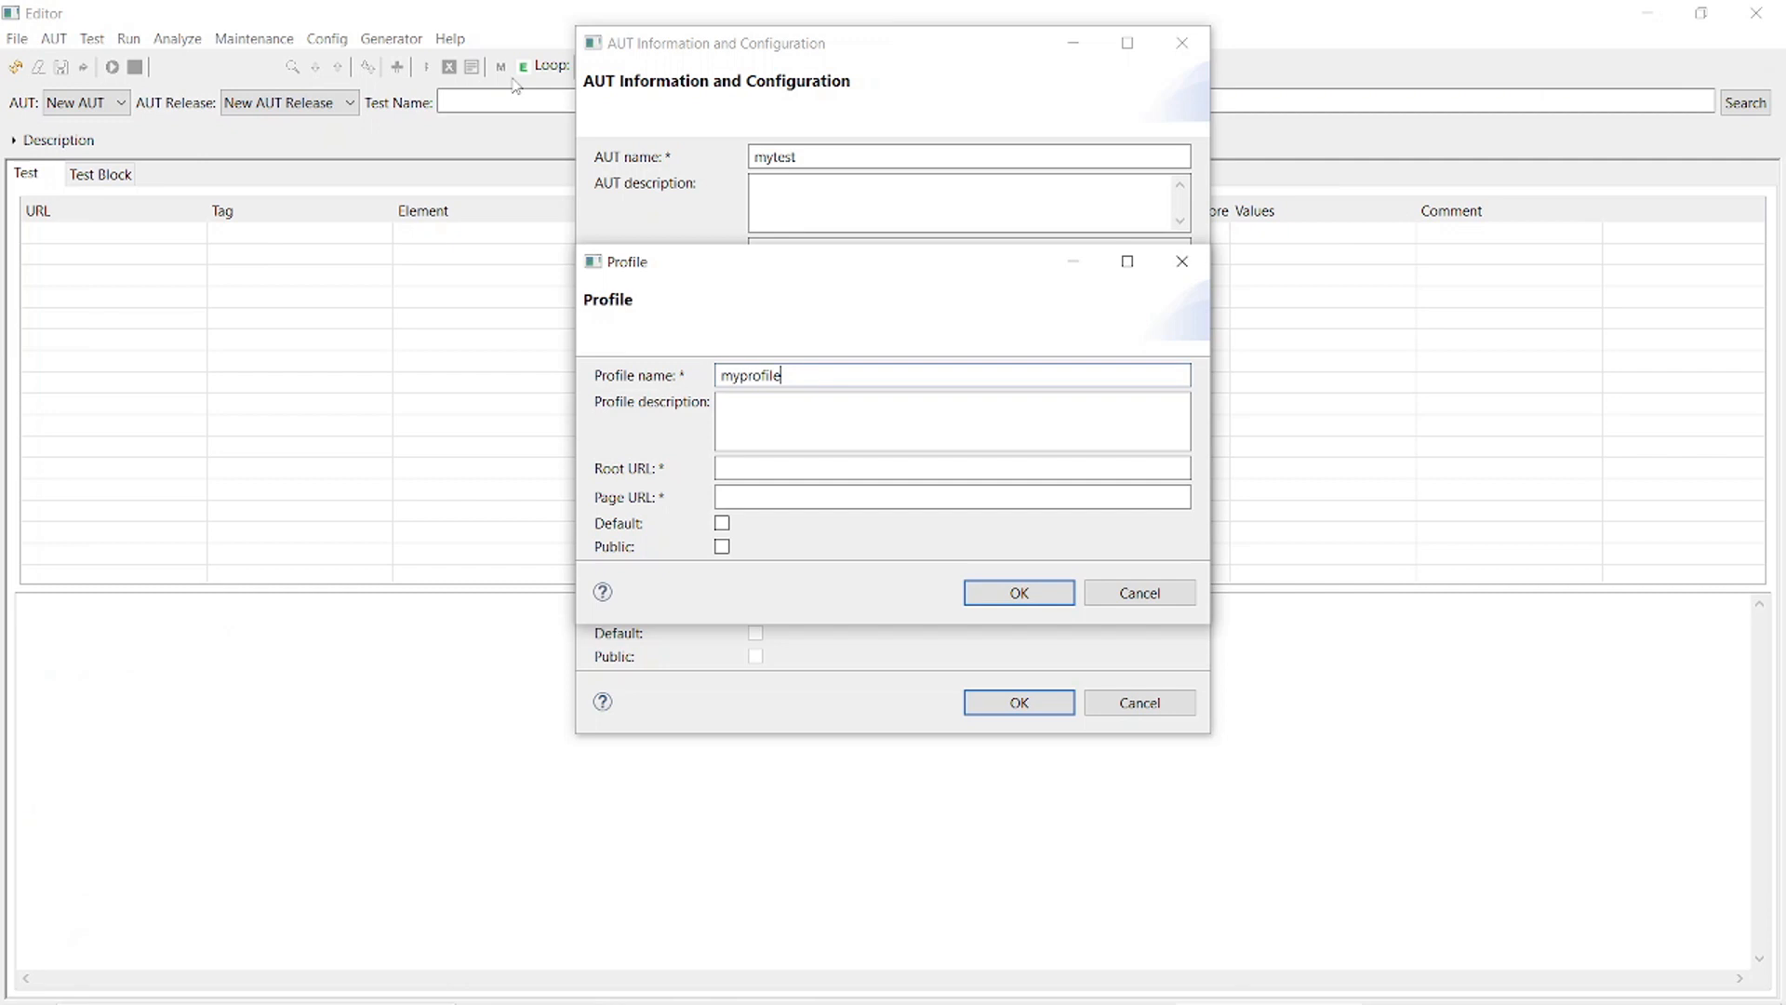
{"action": "left_click", "coordinate": [820, 469]}
{"action": "type", "text": "https://myitest4p.com/testpages/testApp.php"}
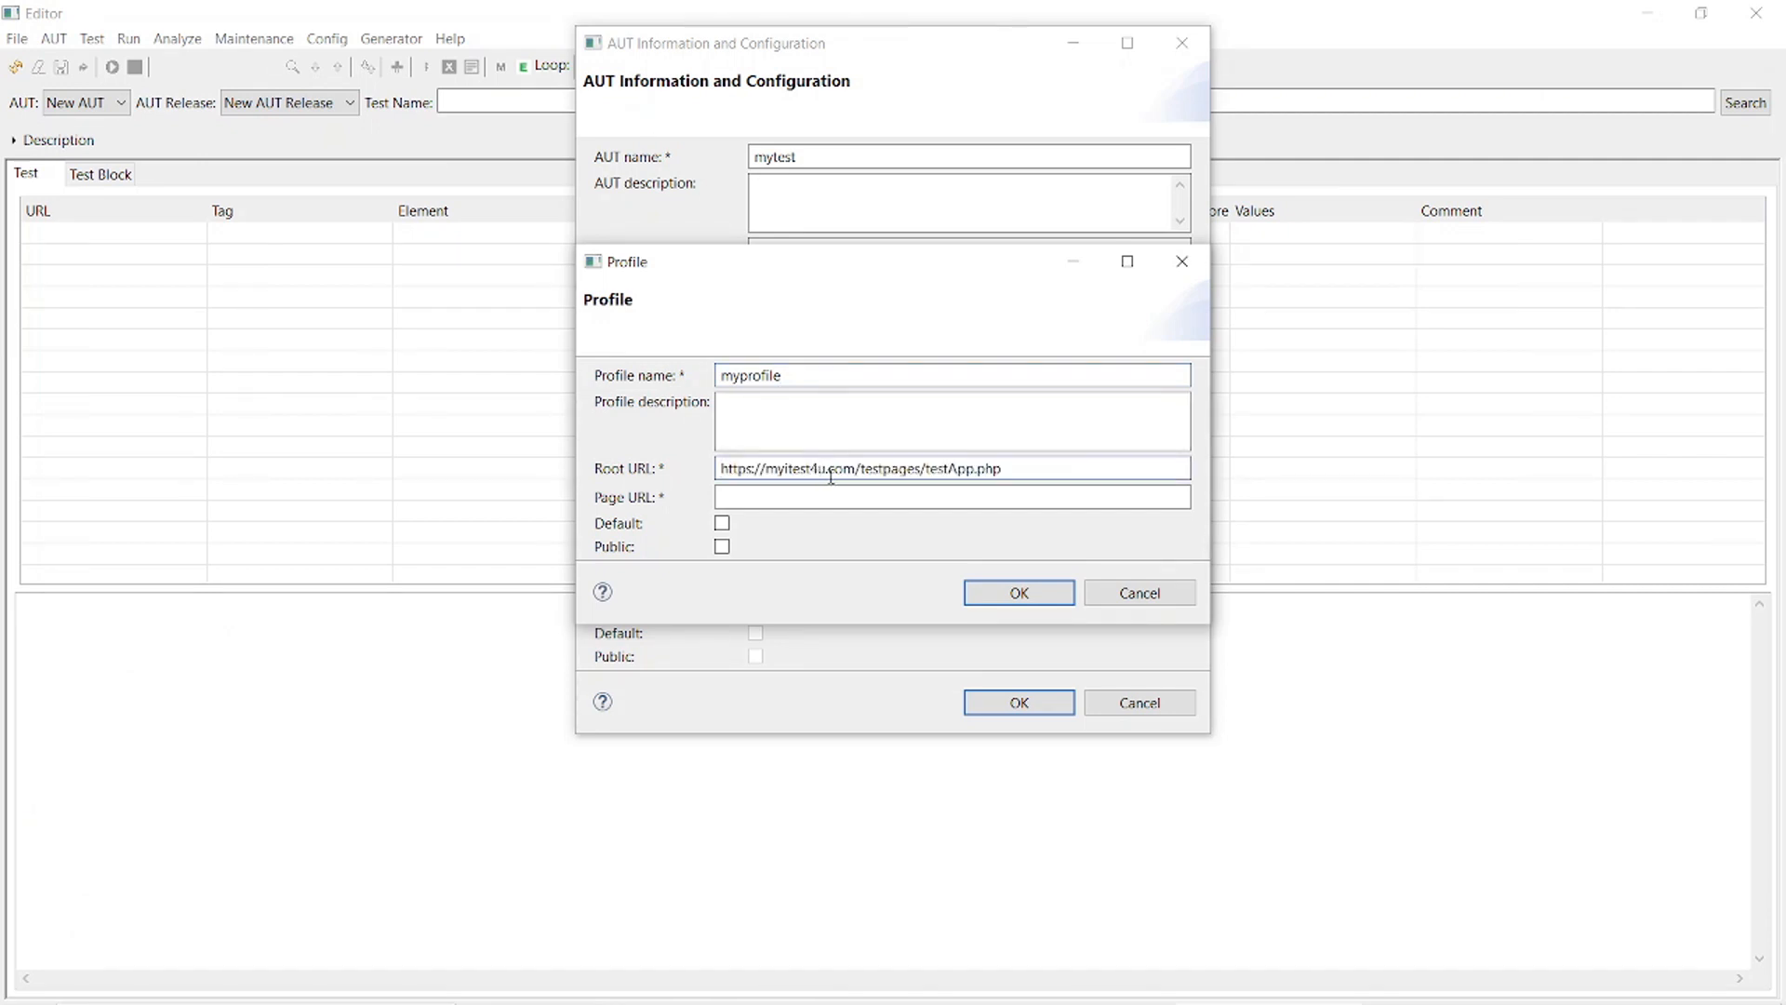
{"action": "left_click", "coordinate": [814, 495]}
{"action": "key", "text": "ctrl+v"}
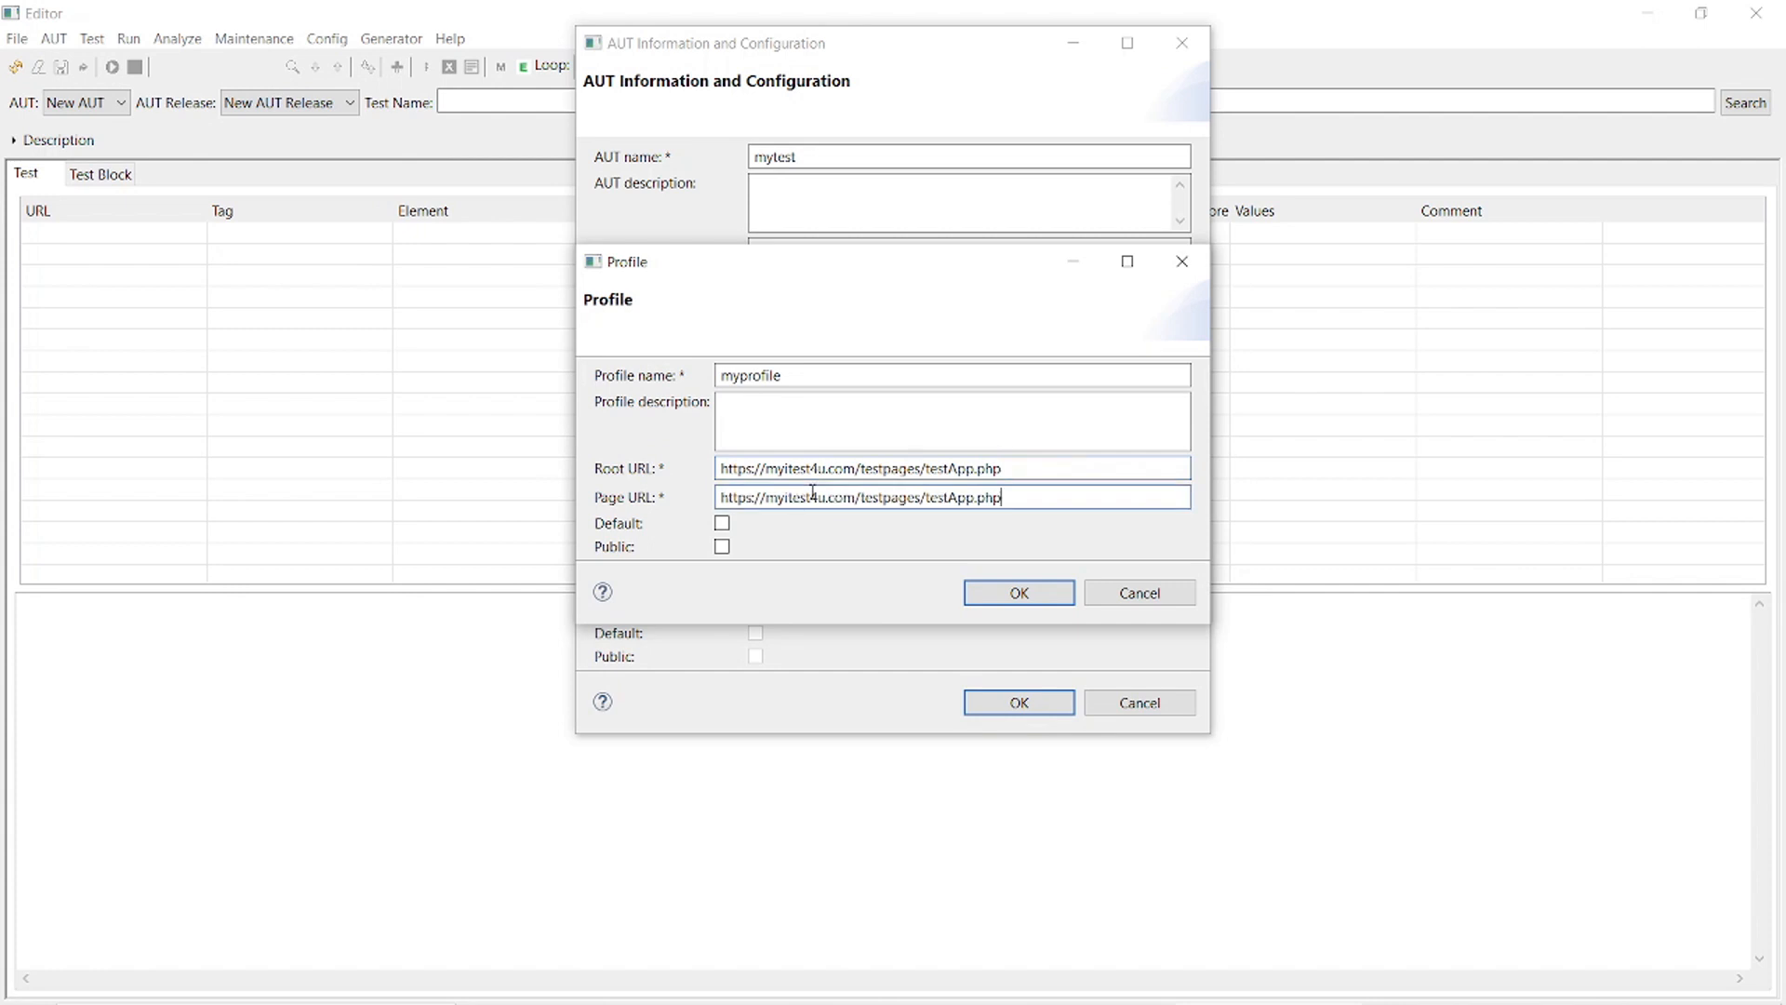
- Remove testApp.php from the end of the Root URL, make the profile the default, and save both the profile and the AUT
{"action": "left_click_drag", "start_coordinate": [925, 468], "coordinate": [1026, 465]}
{"action": "key", "text": "BackSpace"}
{"action": "left_click", "coordinate": [723, 524]}
{"action": "left_click", "coordinate": [1006, 600]}
{"action": "left_click", "coordinate": [1007, 702]}
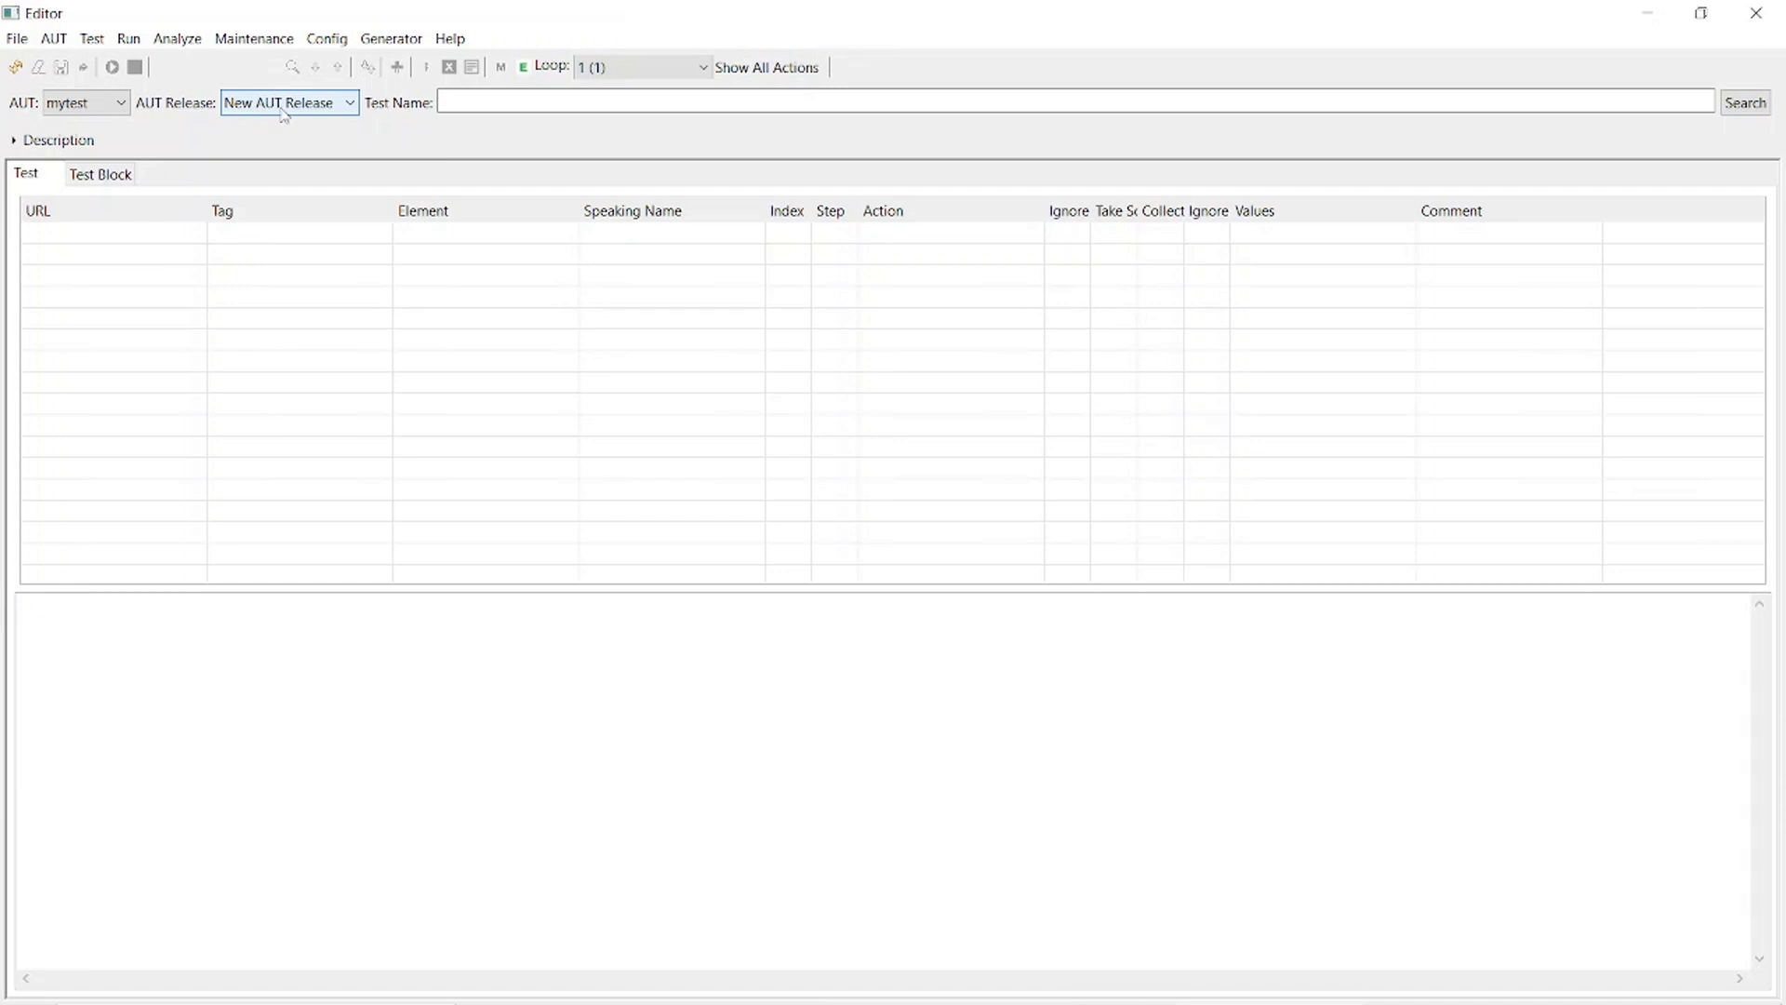
- Create a new AUT release named r1 for the mytest AUT
{"action": "left_click", "coordinate": [51, 43]}
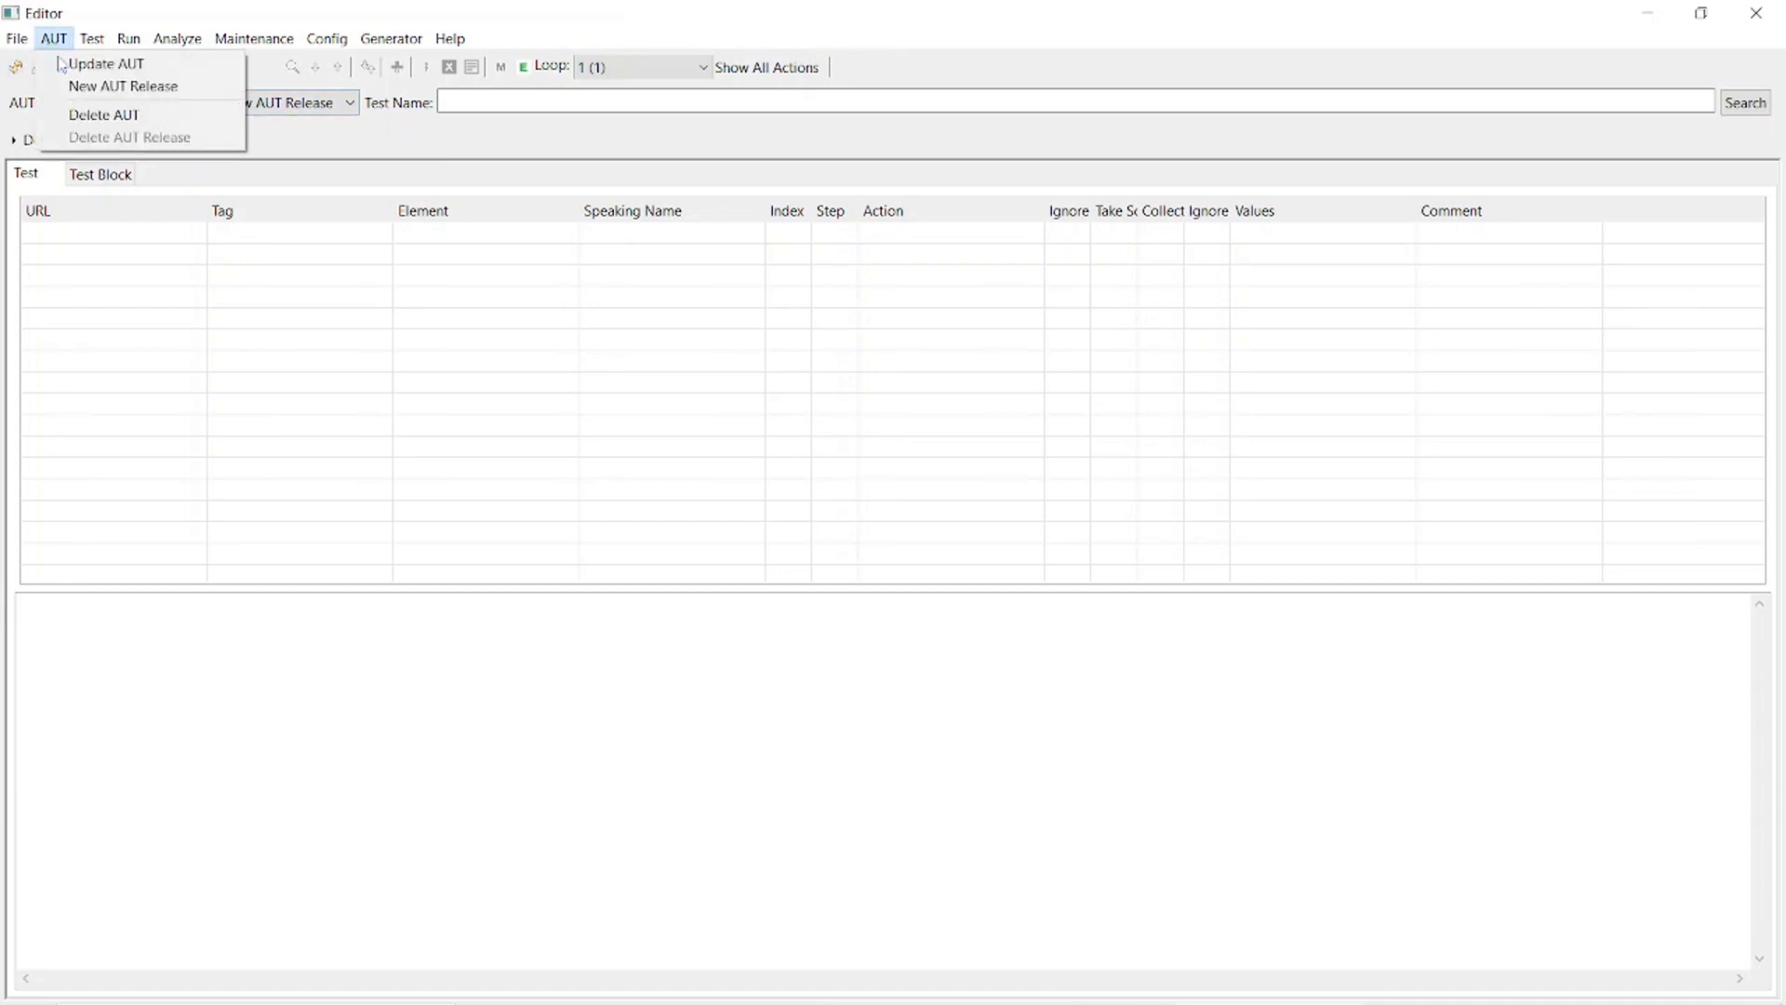
{"action": "left_click", "coordinate": [79, 87]}
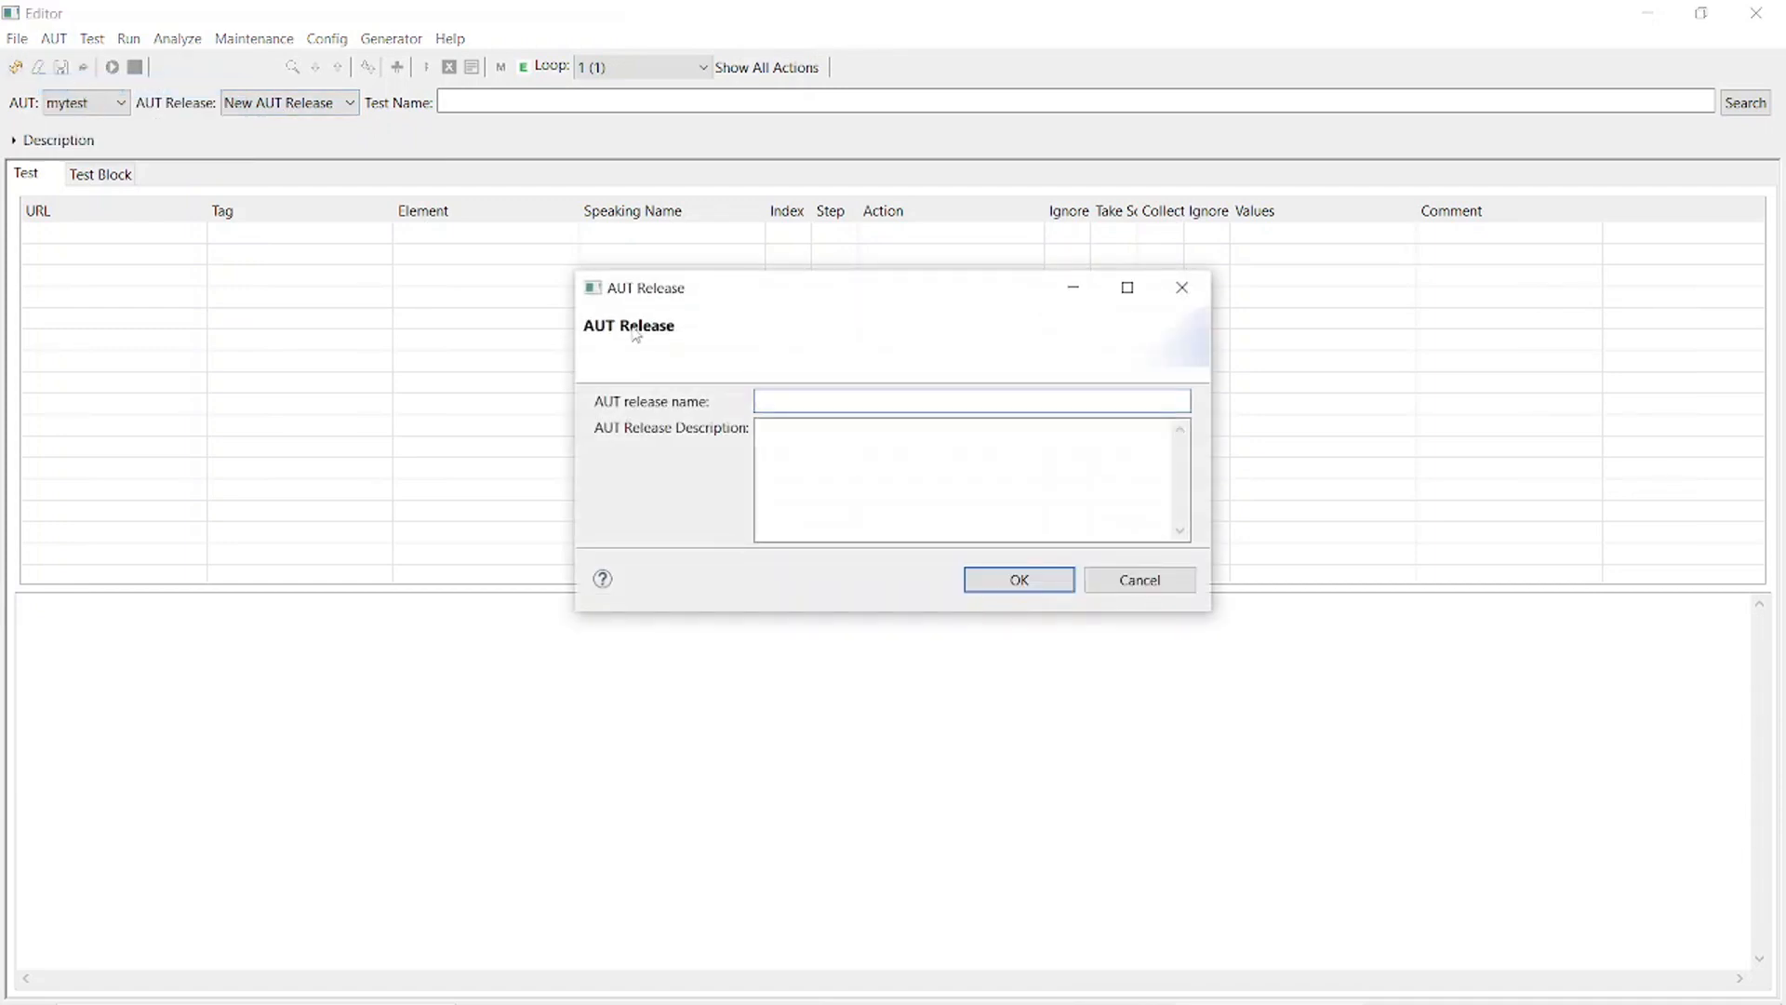
{"action": "type", "text": "r1"}
{"action": "left_click", "coordinate": [996, 580]}
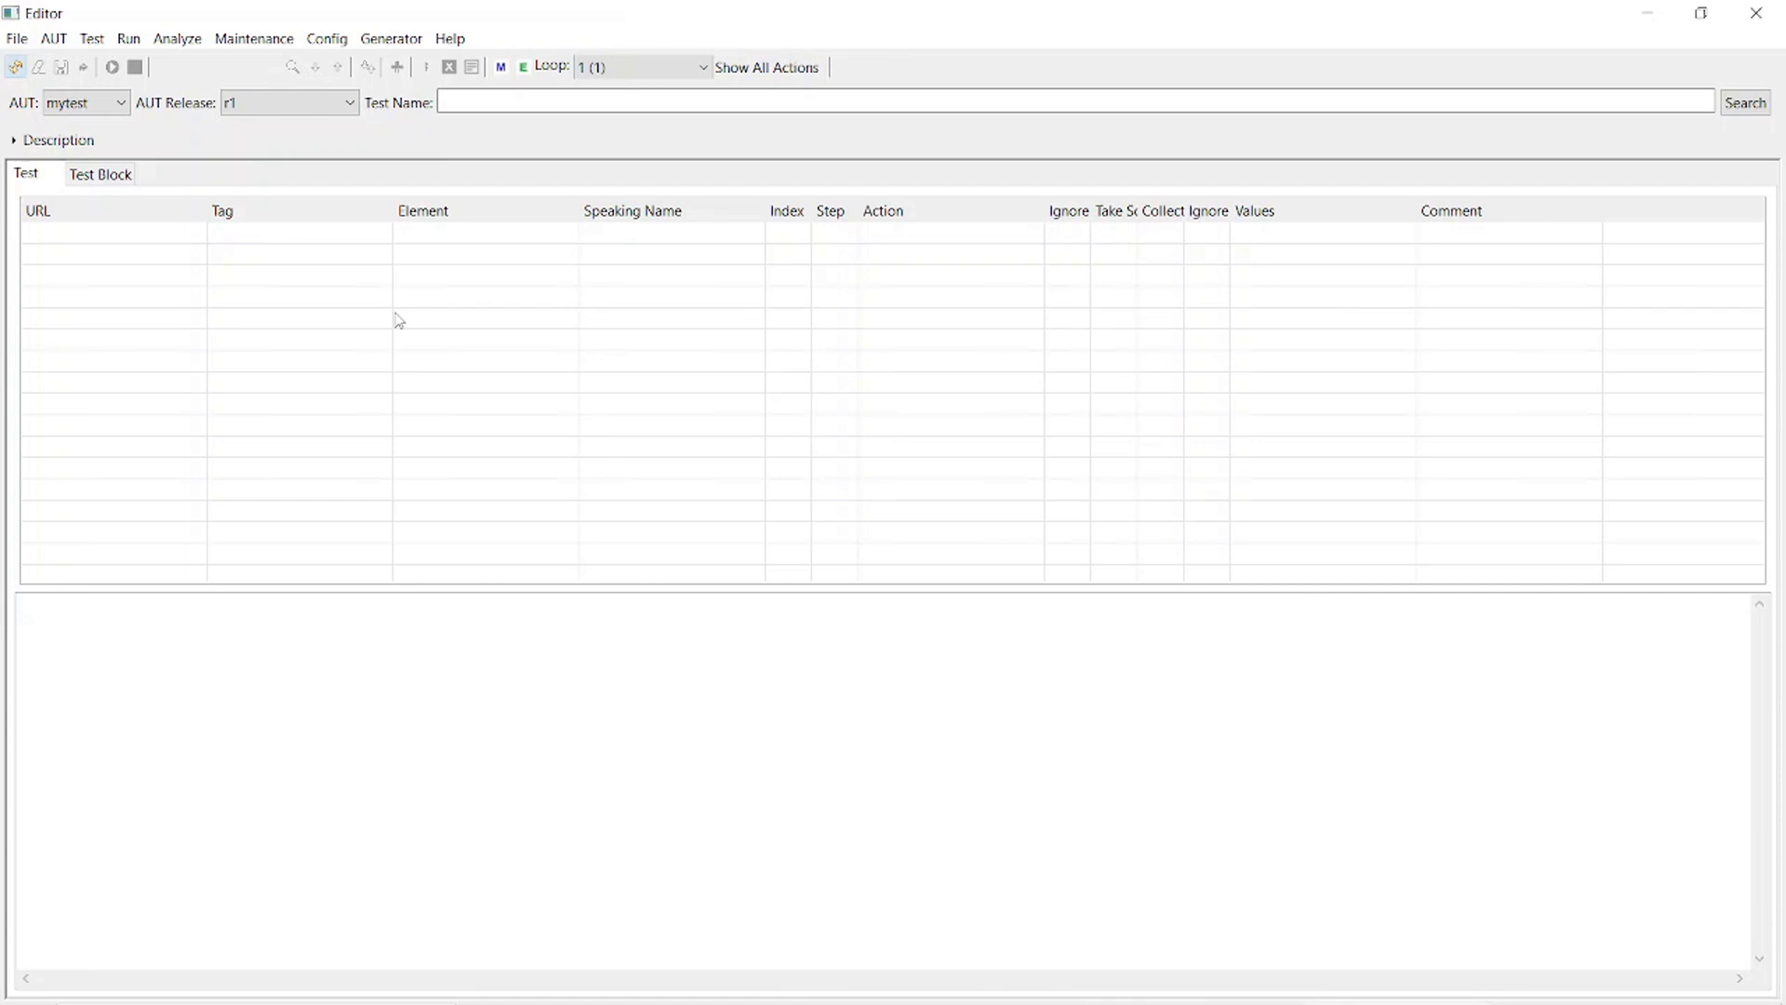
- Switch to the test page in Chrome and submit the form with only a first name entered in the Name field
{"action": "key", "text": "alt+Tab"}
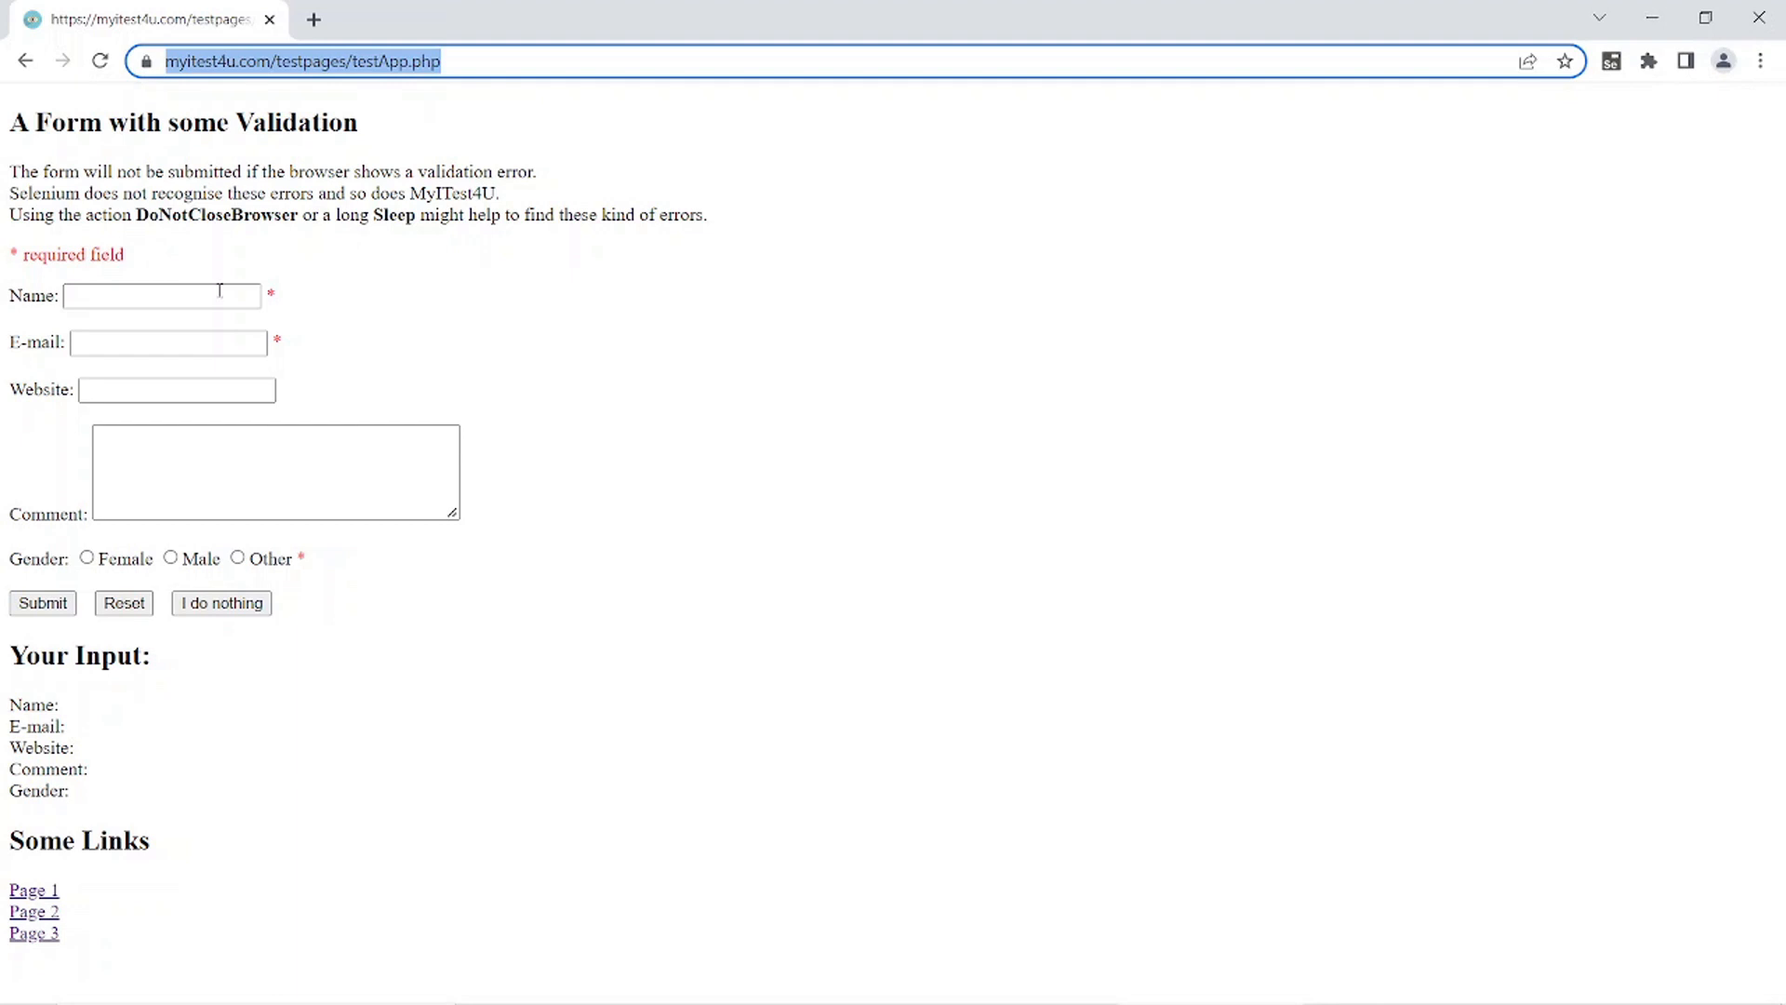
{"action": "left_click", "coordinate": [107, 291]}
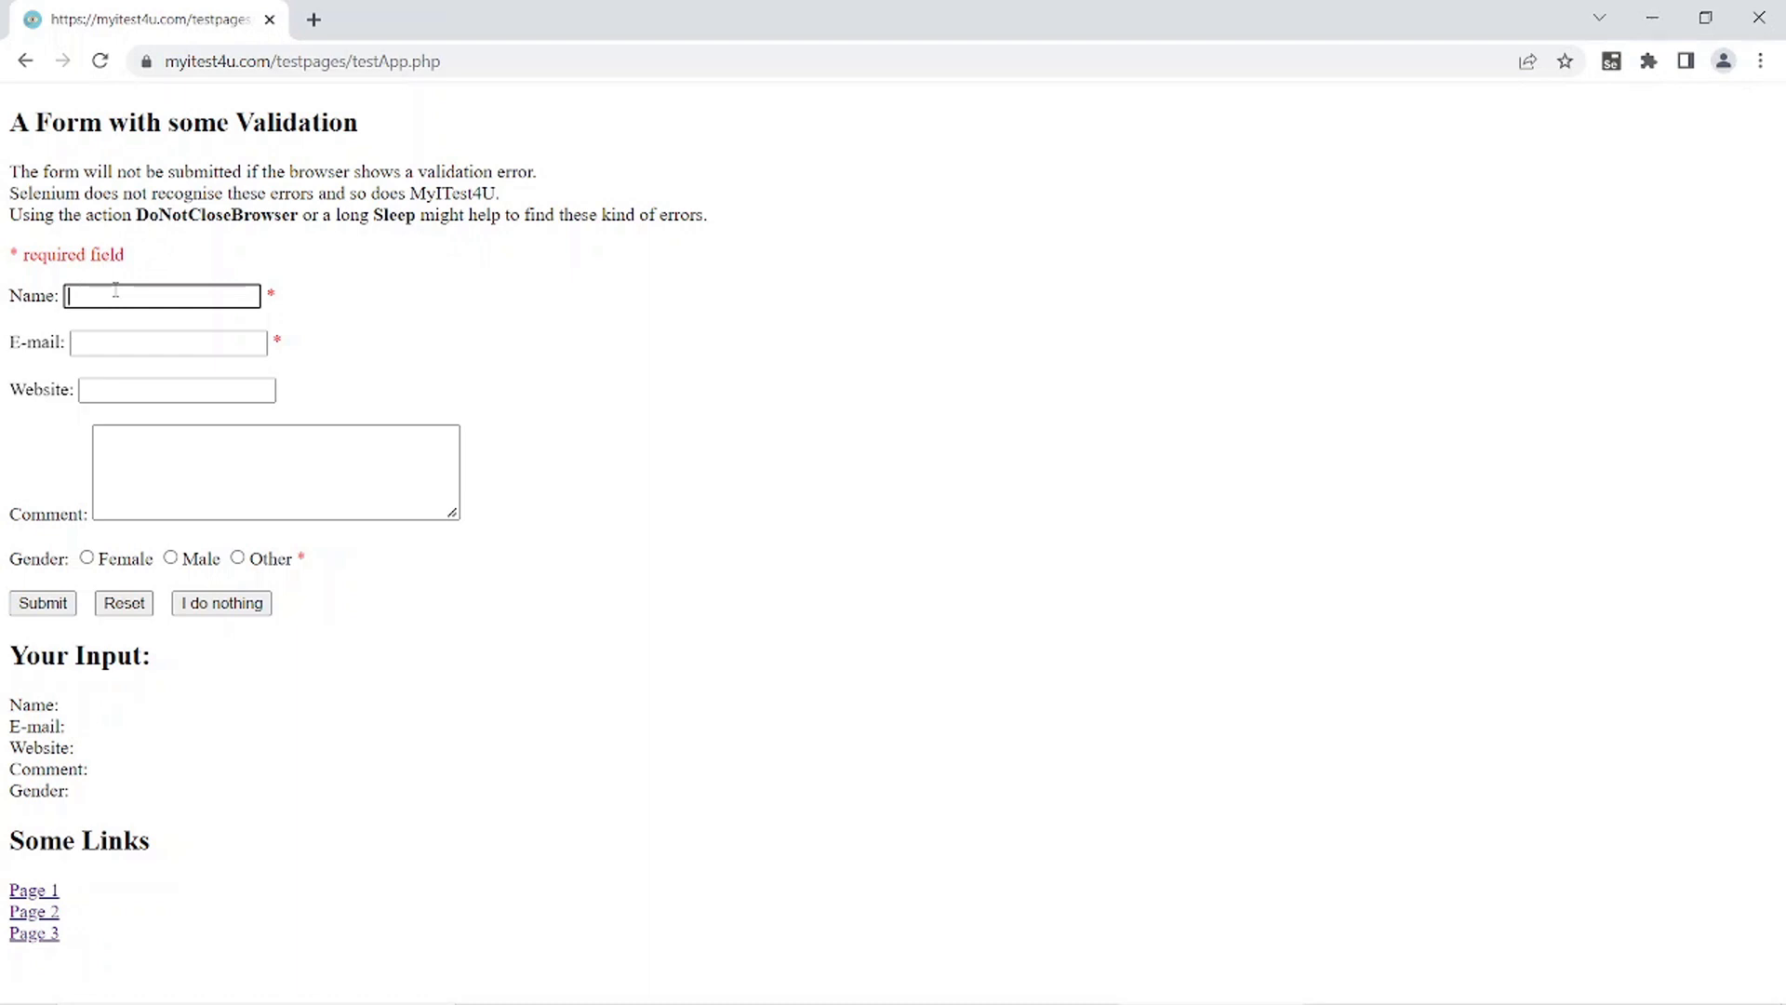
{"action": "type", "text": "Hansli"}
{"action": "left_click", "coordinate": [34, 604]}
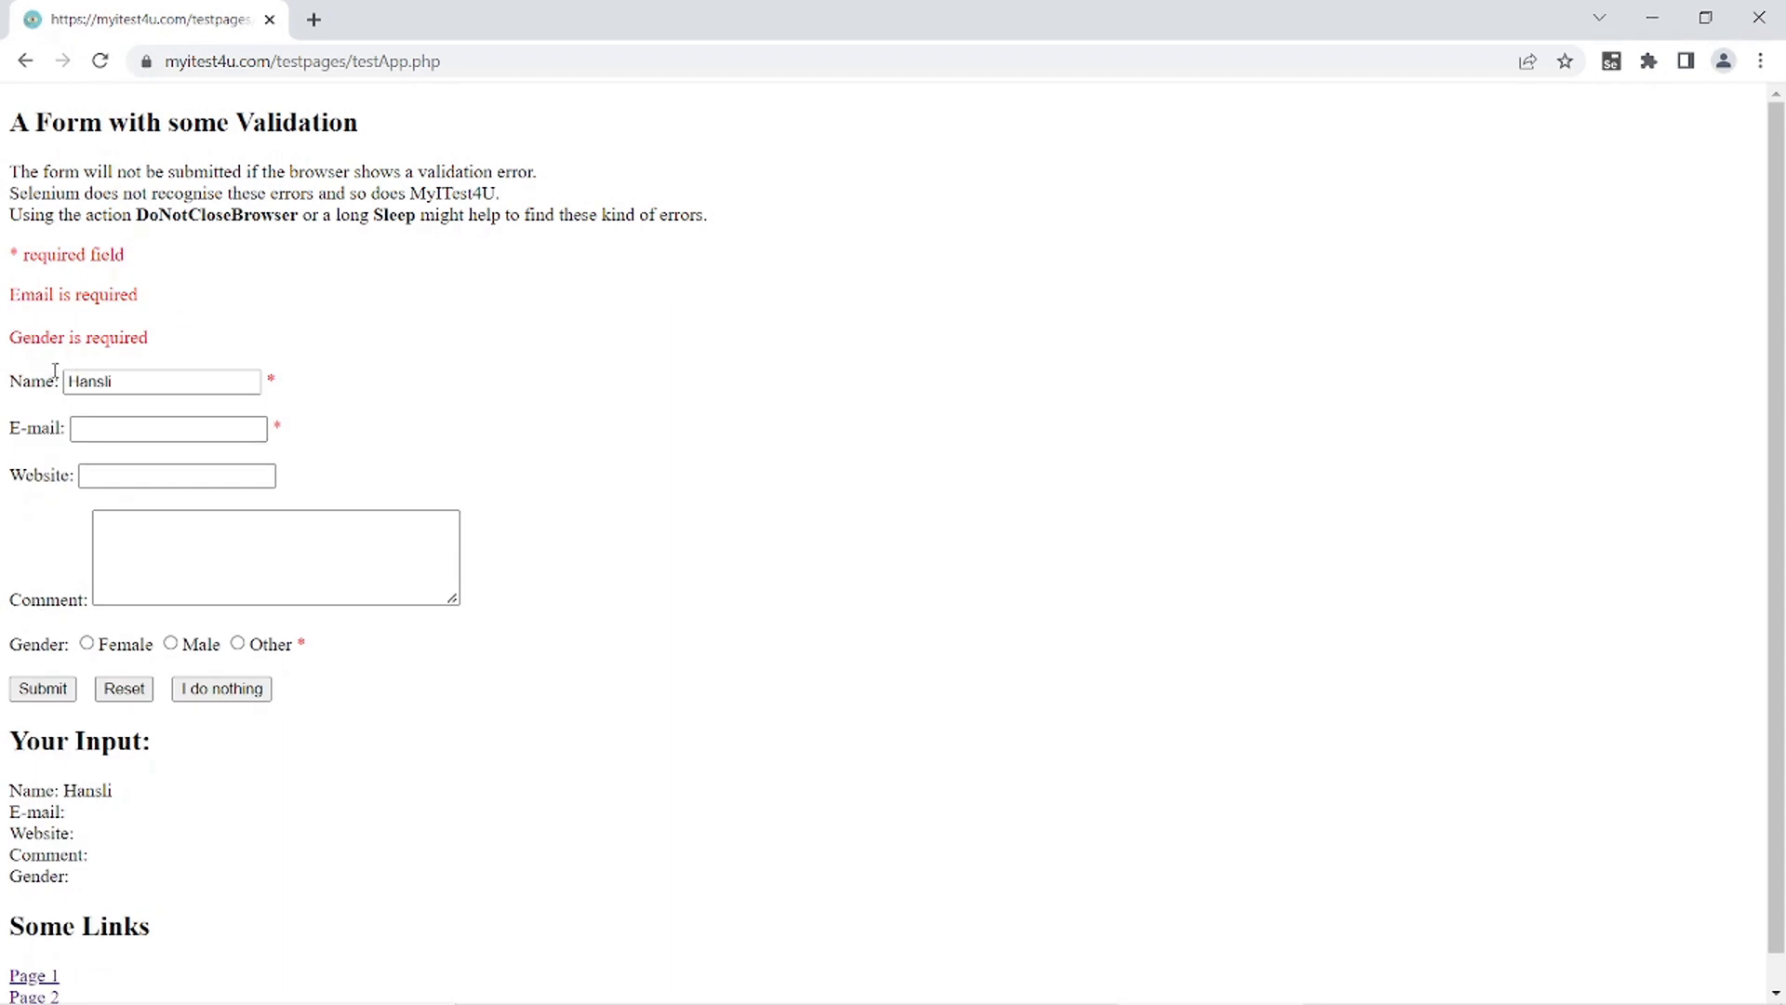
- Open Page 1, examine all of its form fields and the Your Input section, and return to the home page
{"action": "scroll", "coordinate": [55, 370], "scroll_direction": "down", "scroll_amount": 1}
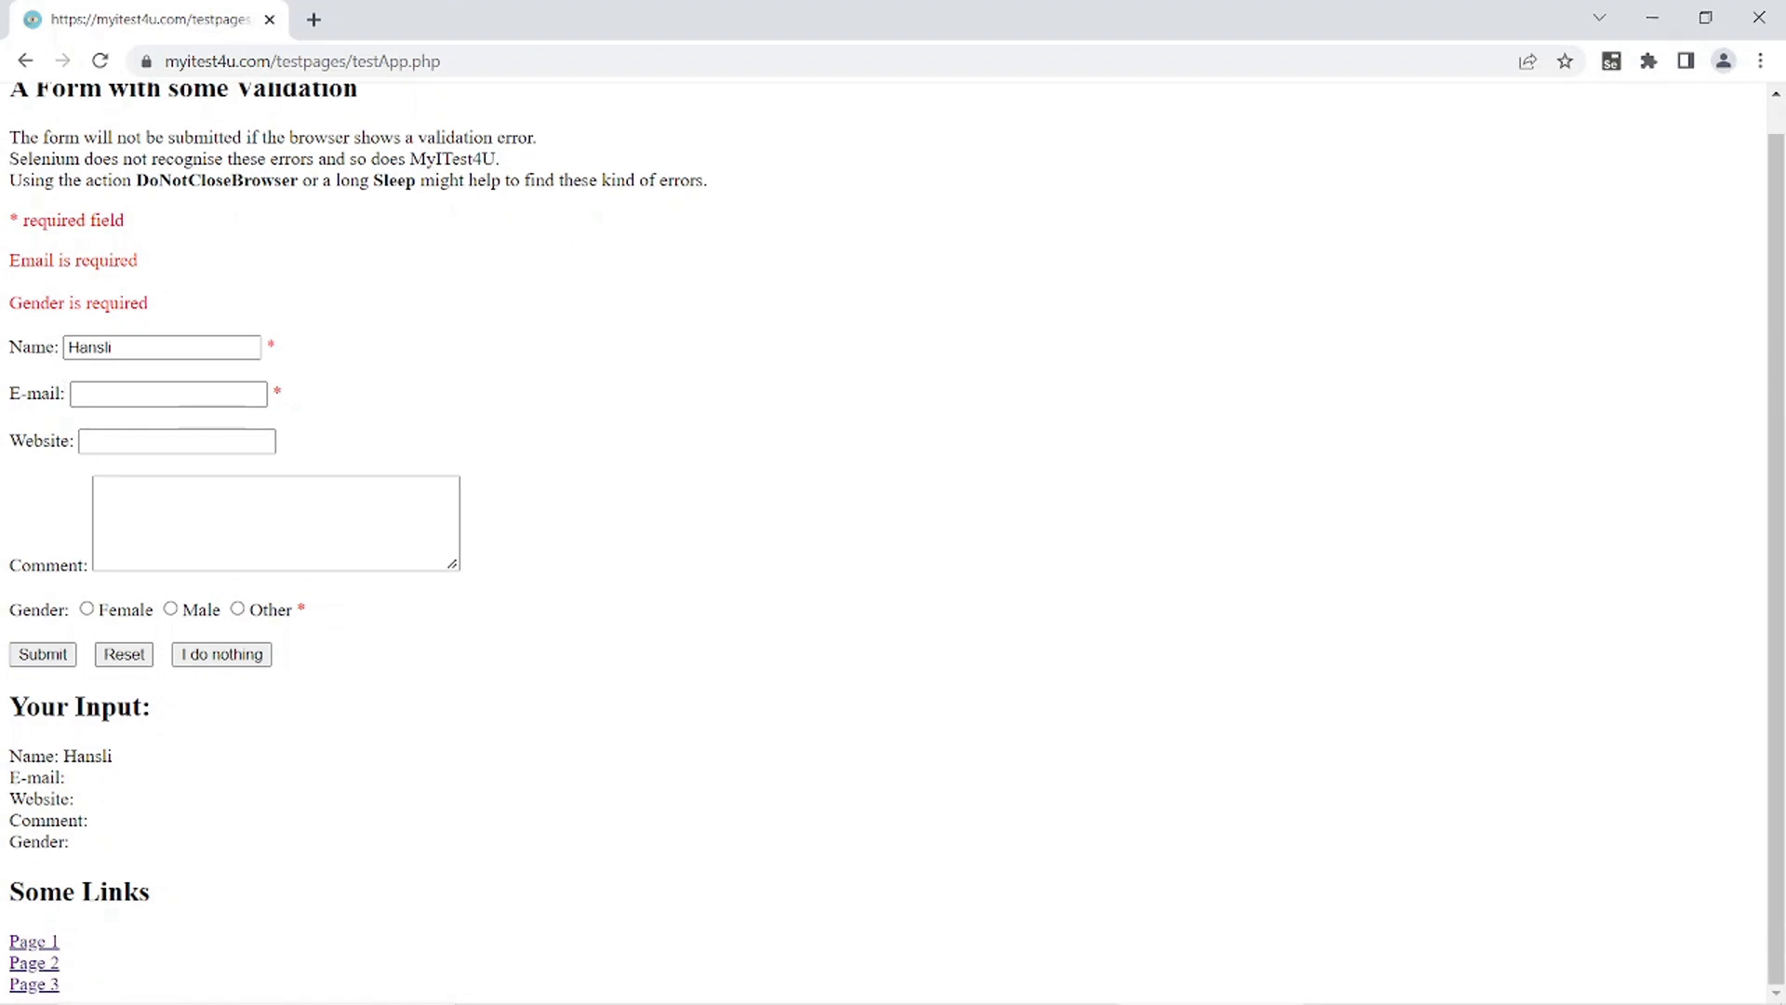
{"action": "left_click", "coordinate": [28, 944]}
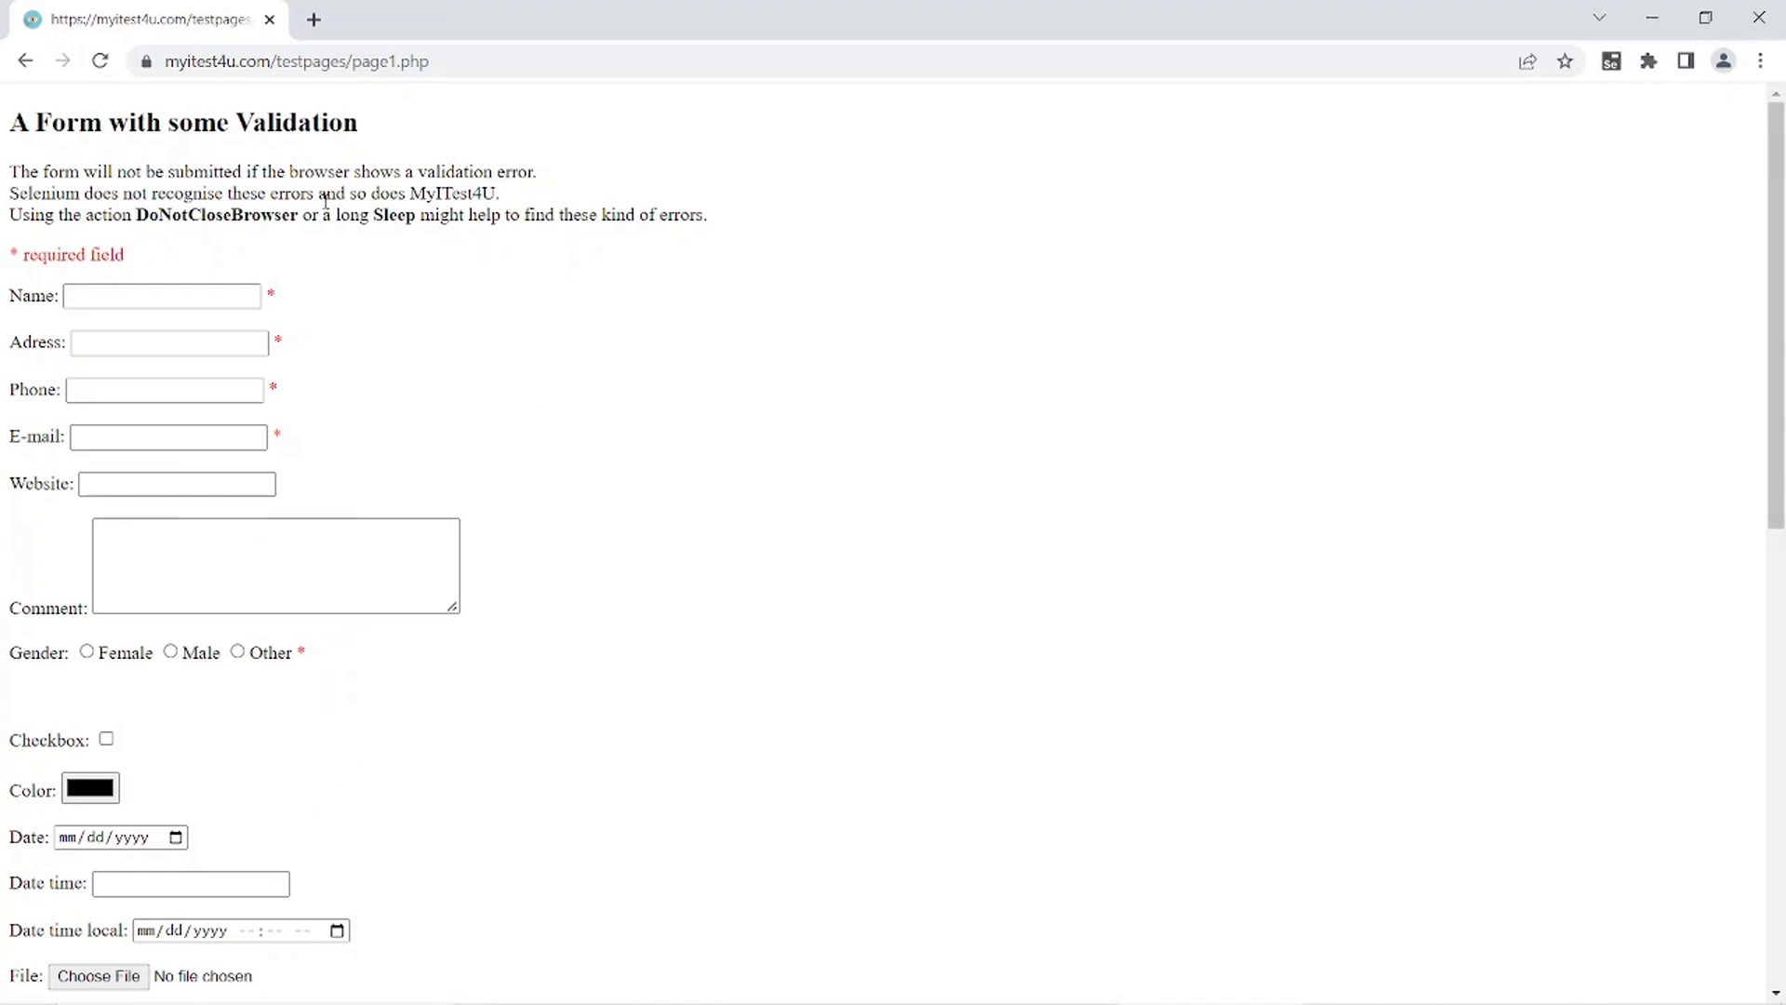
{"action": "scroll", "coordinate": [326, 200], "scroll_direction": "down", "scroll_amount": 1}
{"action": "scroll", "coordinate": [327, 208], "scroll_direction": "down", "scroll_amount": 5}
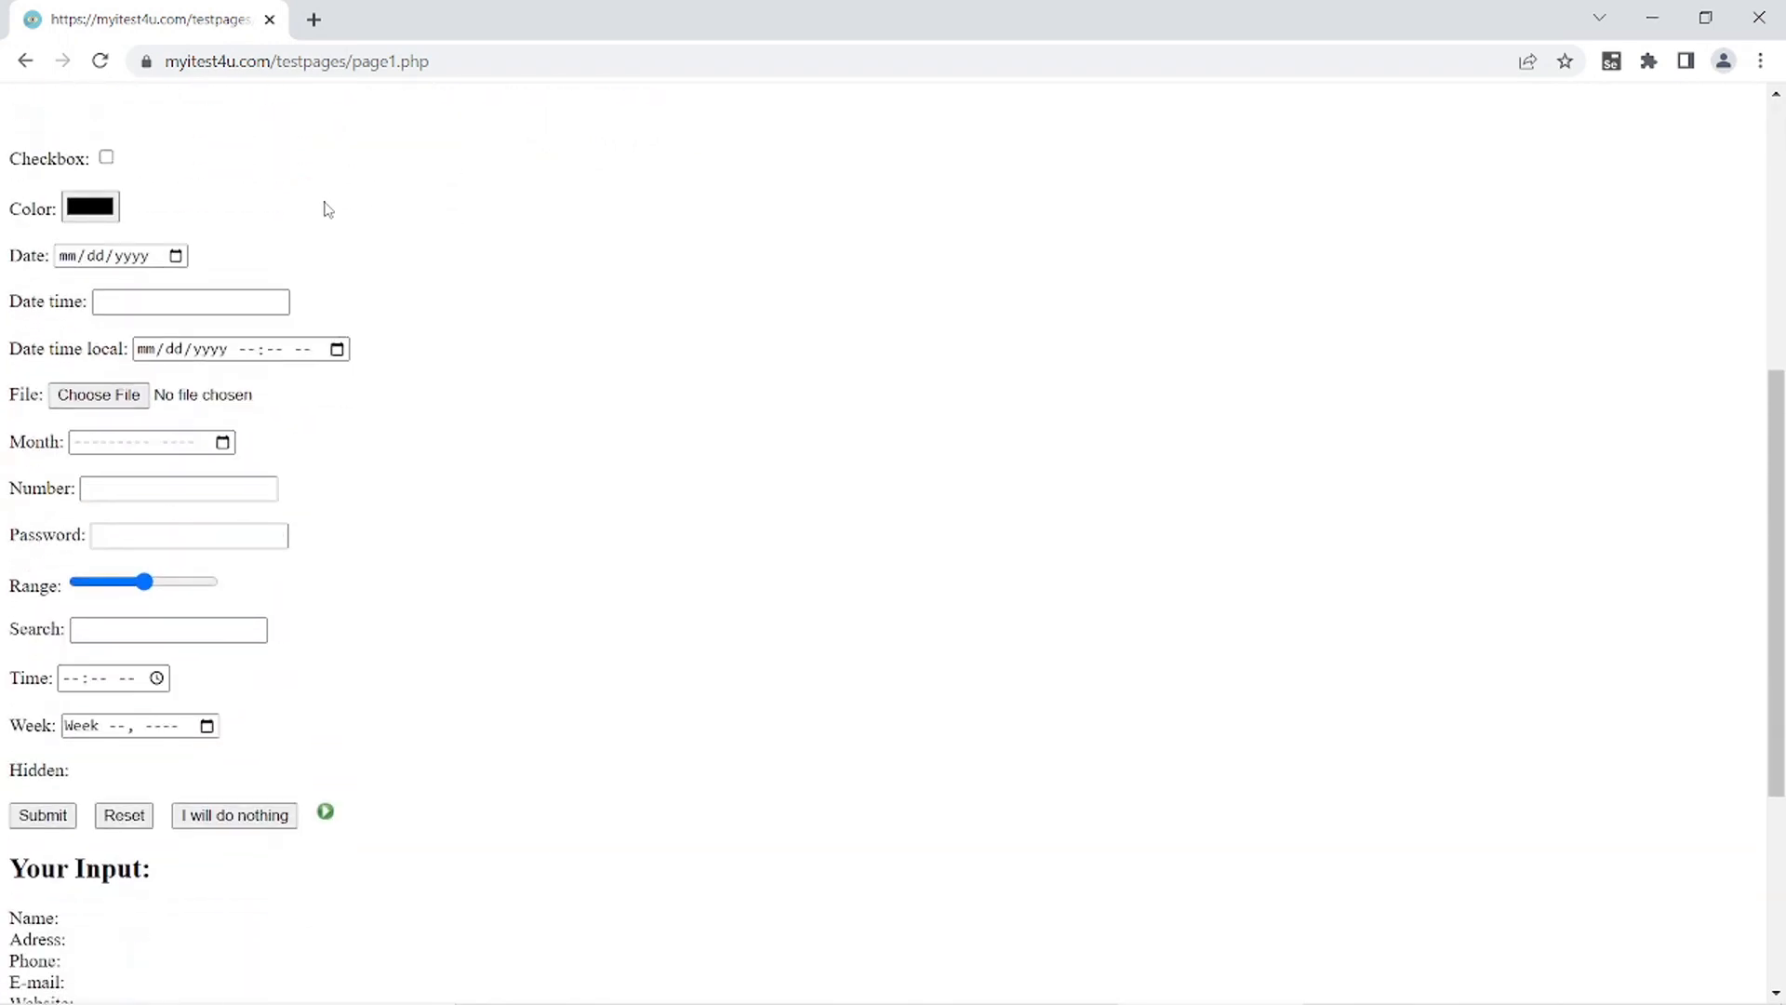
{"action": "scroll", "coordinate": [327, 208], "scroll_direction": "down", "scroll_amount": 1}
{"action": "scroll", "coordinate": [328, 209], "scroll_direction": "down", "scroll_amount": 2}
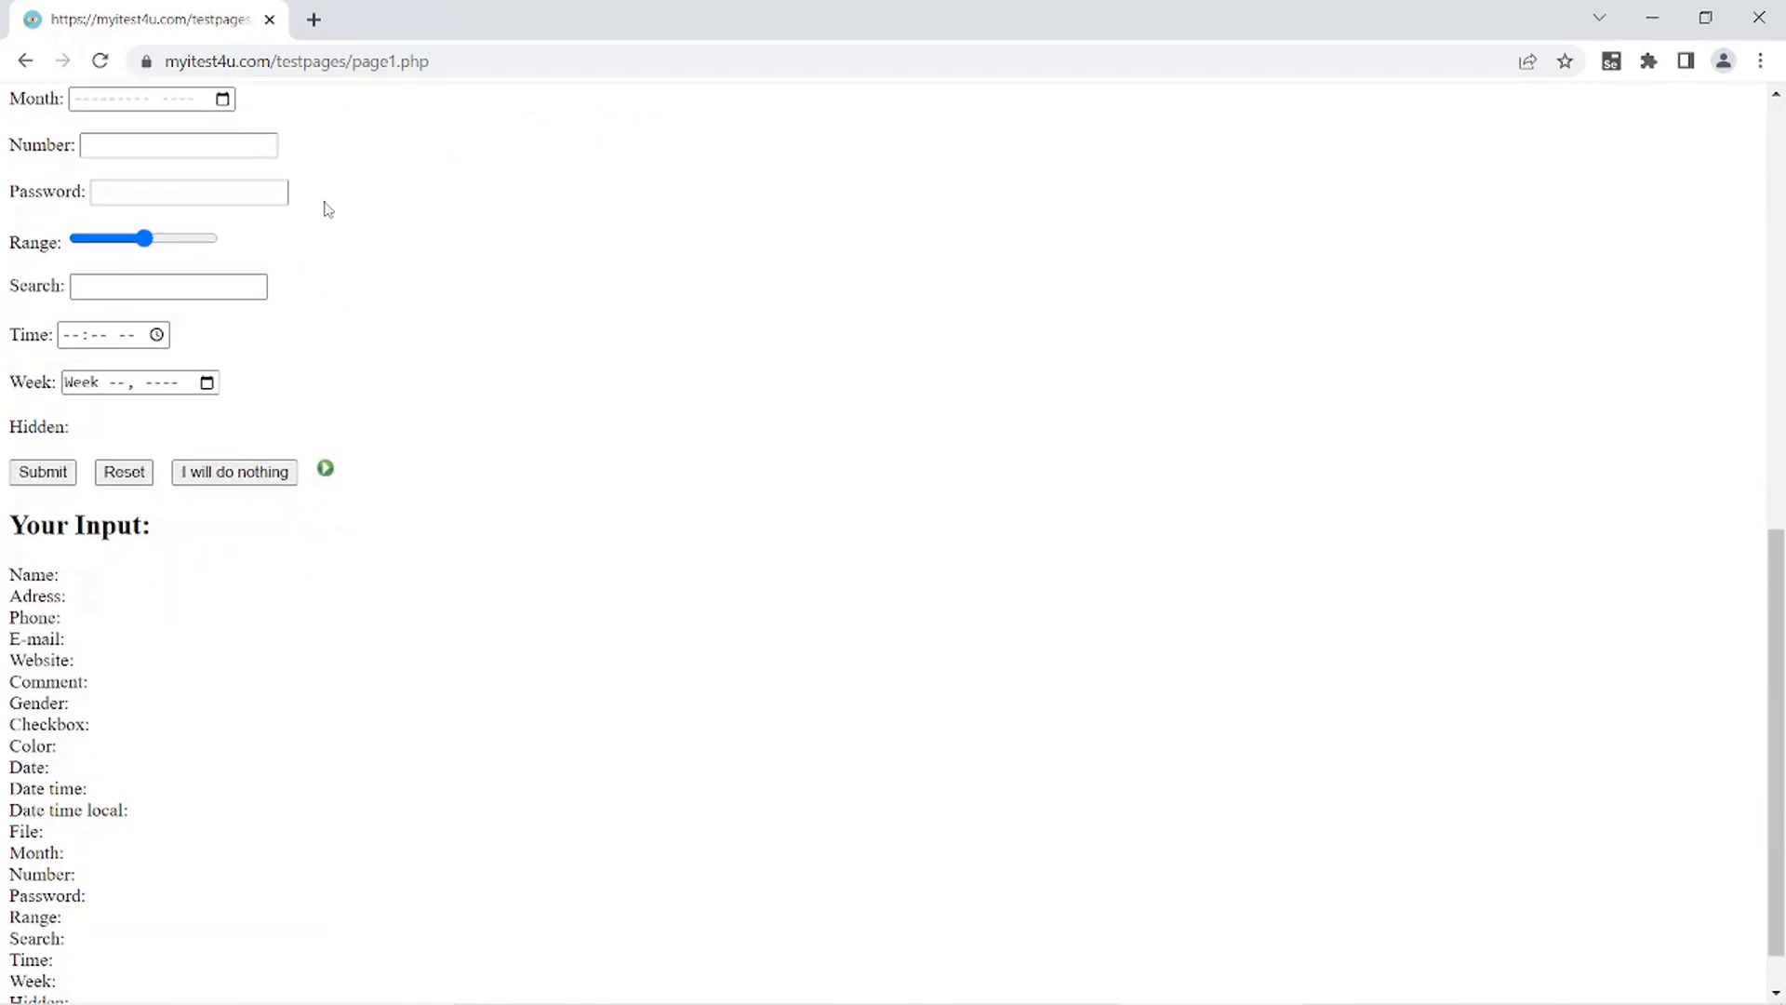
{"action": "scroll", "coordinate": [328, 208], "scroll_direction": "down", "scroll_amount": 1}
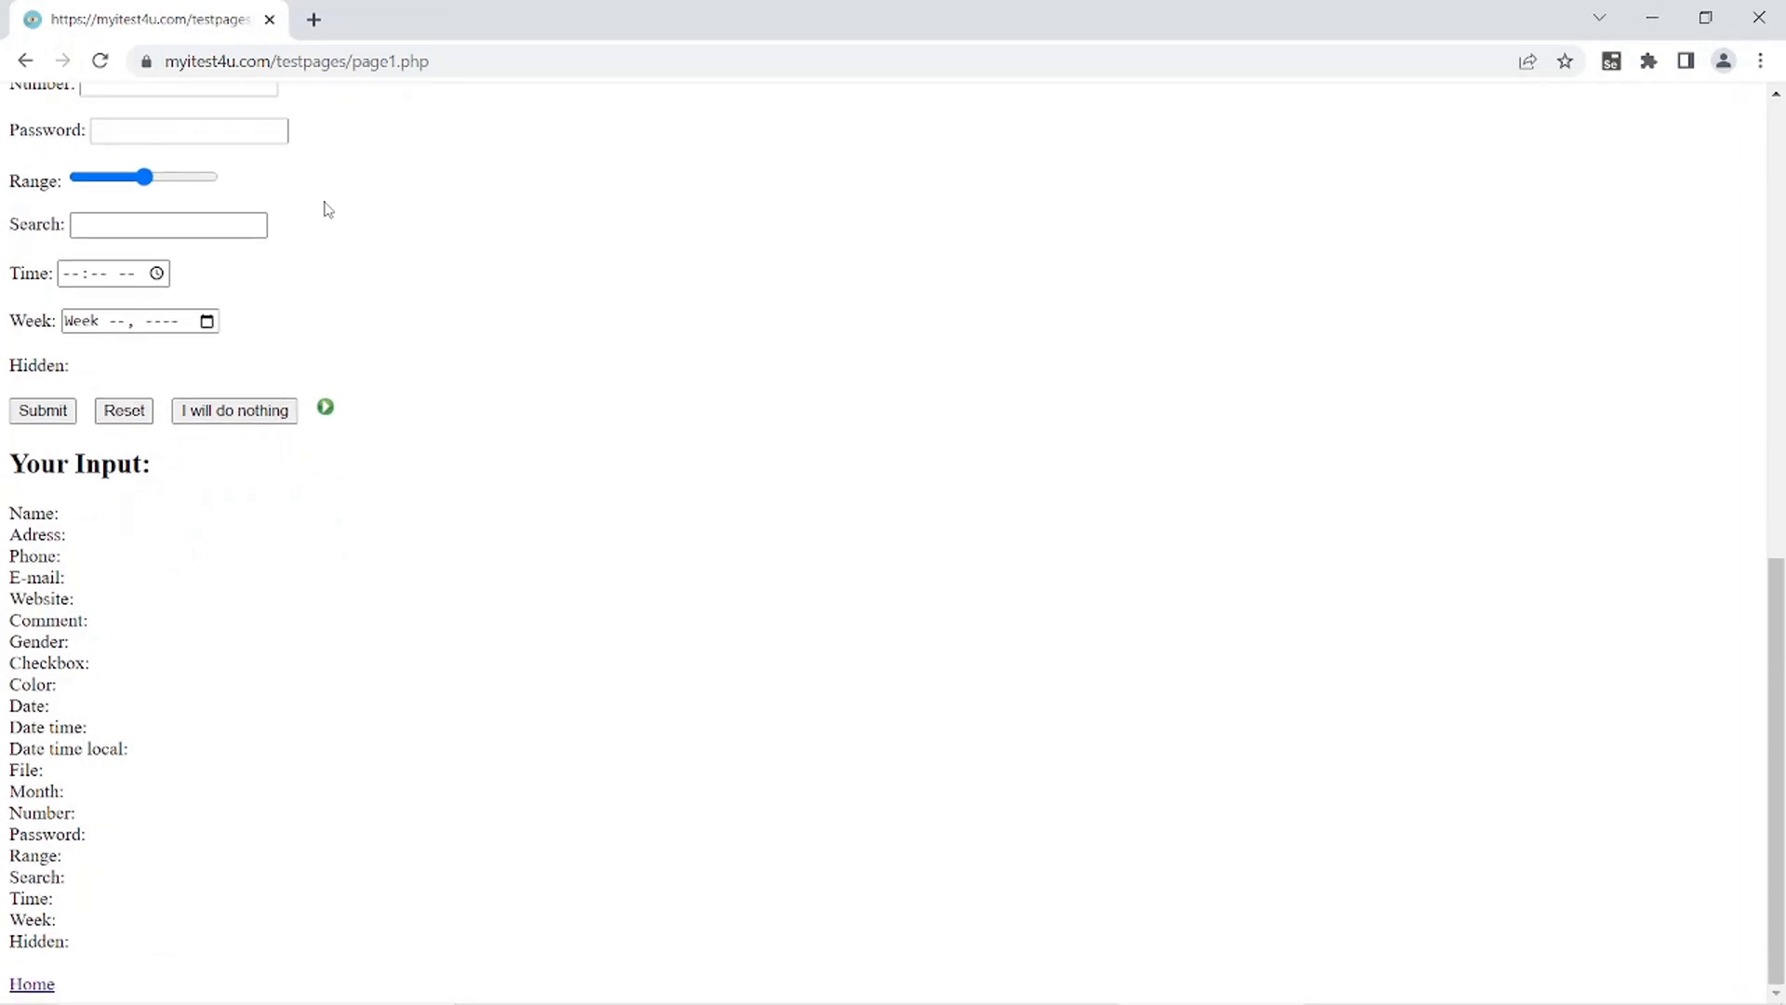
{"action": "scroll", "coordinate": [327, 208], "scroll_direction": "up", "scroll_amount": 2}
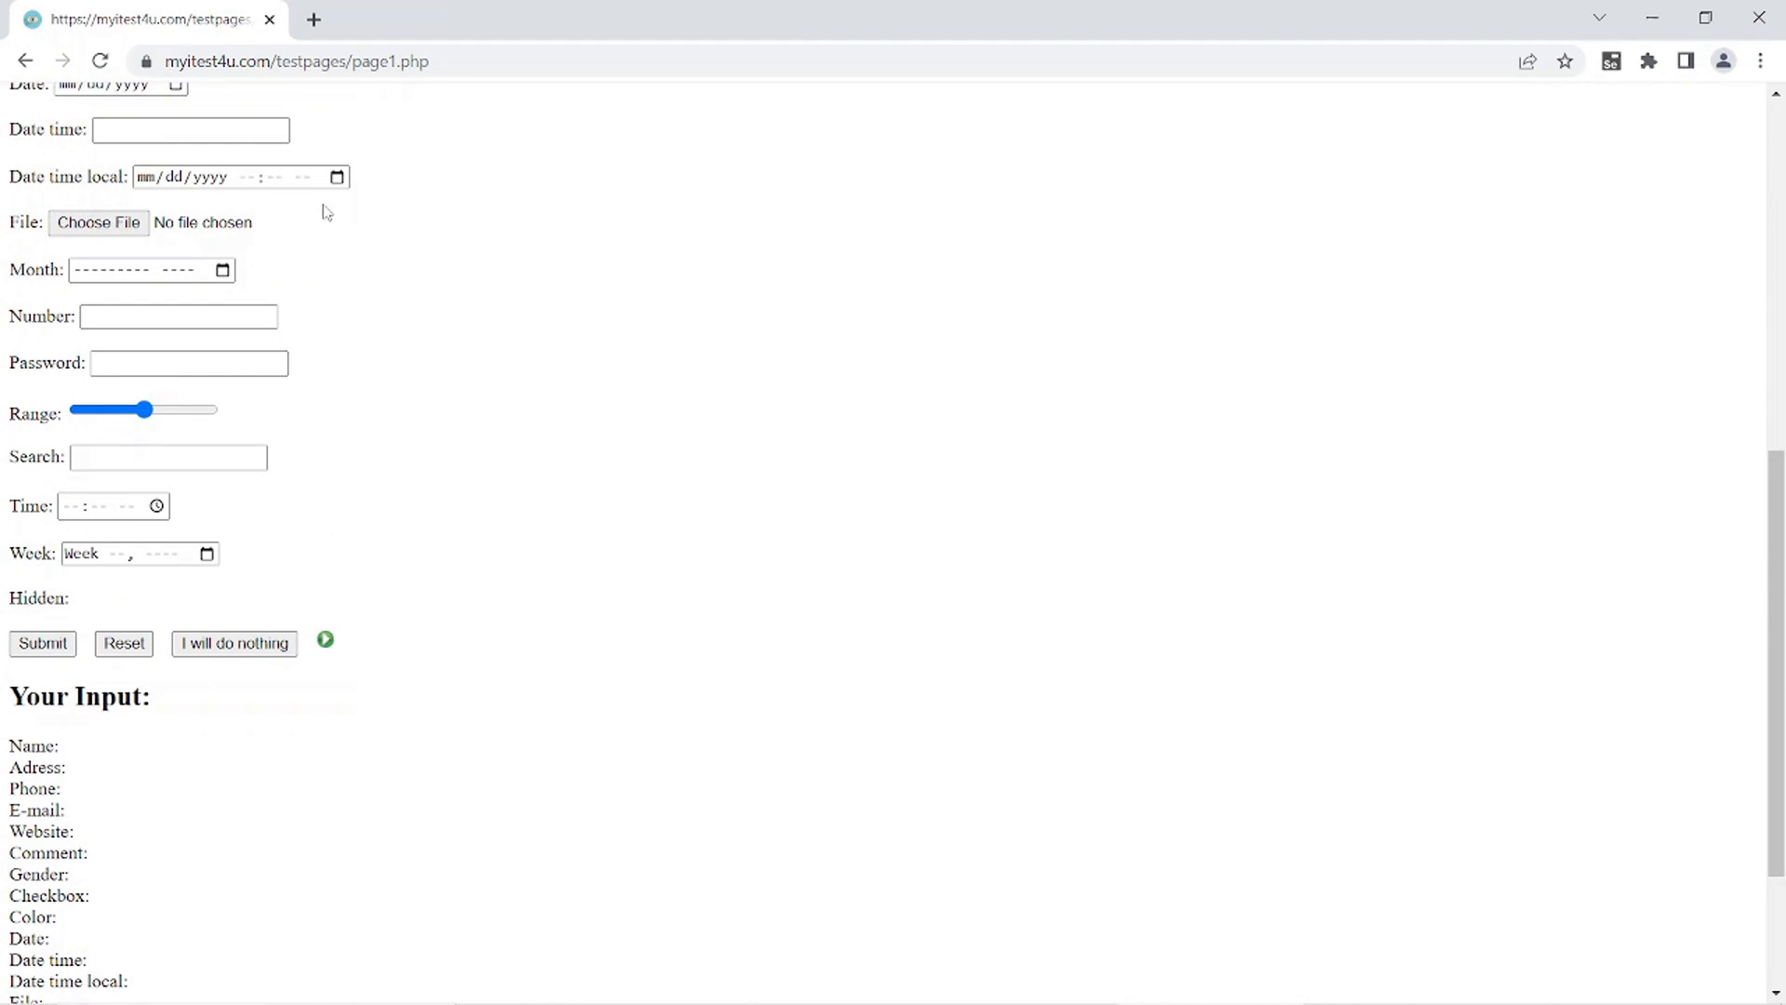
{"action": "scroll", "coordinate": [326, 212], "scroll_direction": "up", "scroll_amount": 7}
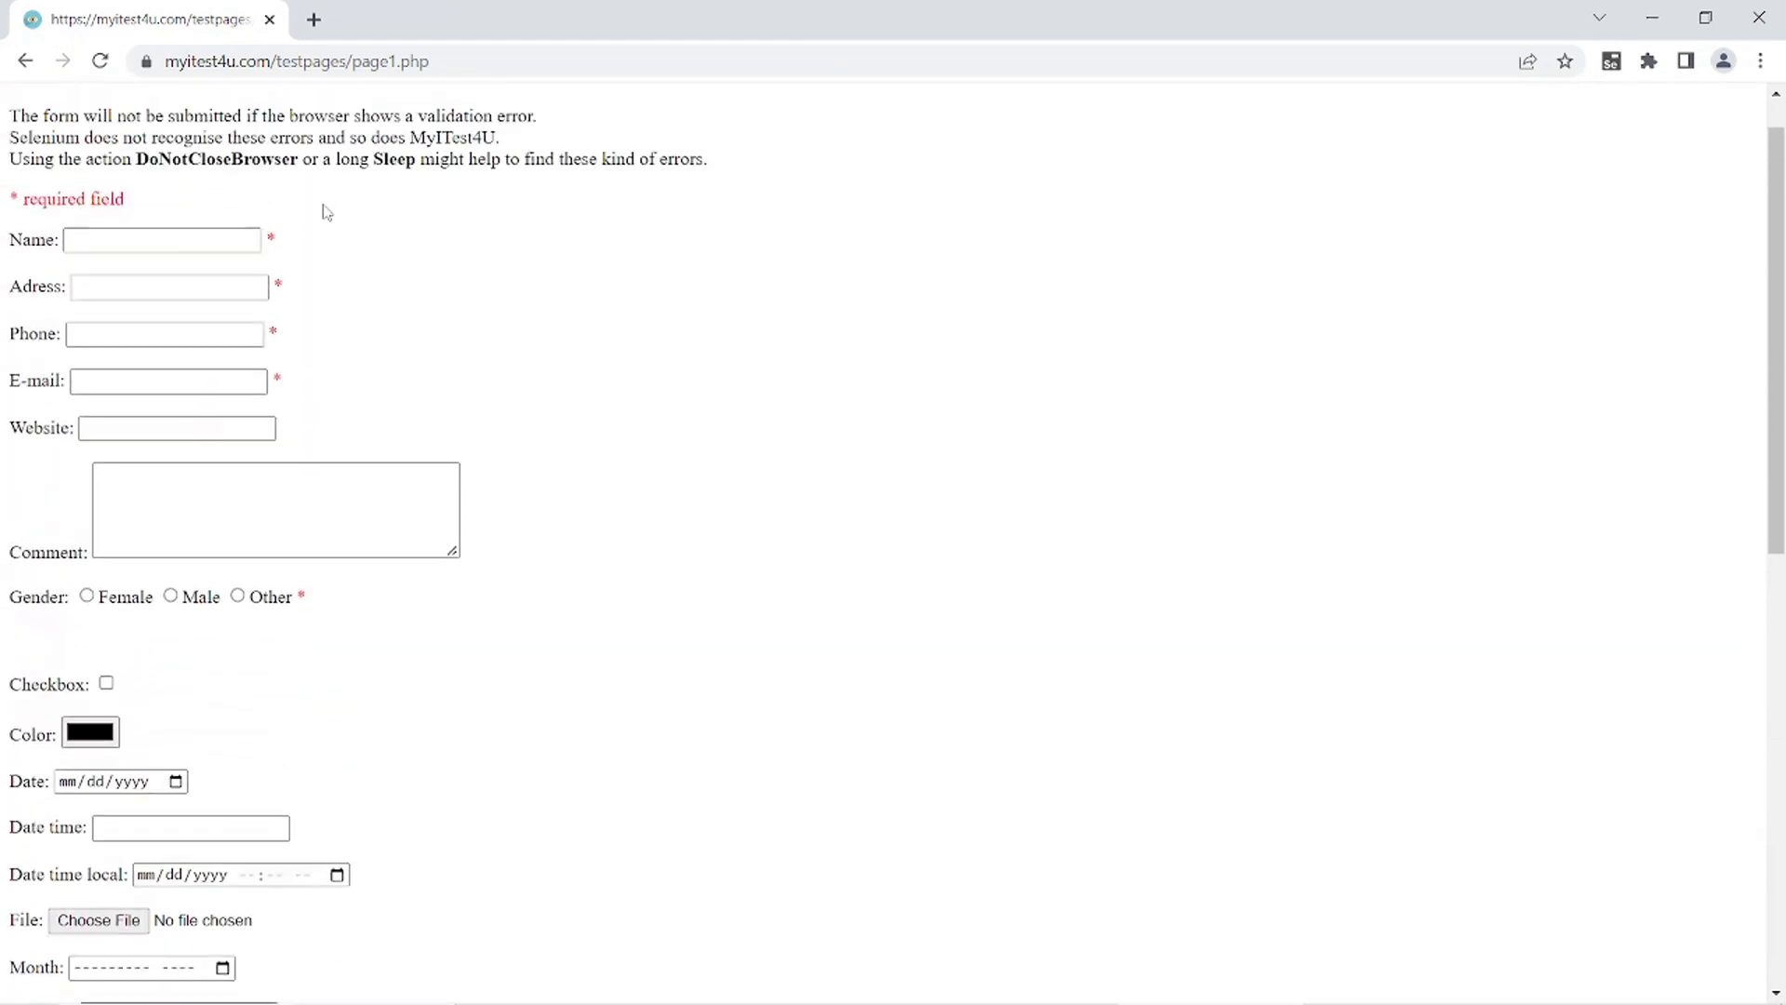
{"action": "scroll", "coordinate": [325, 213], "scroll_direction": "down", "scroll_amount": 9}
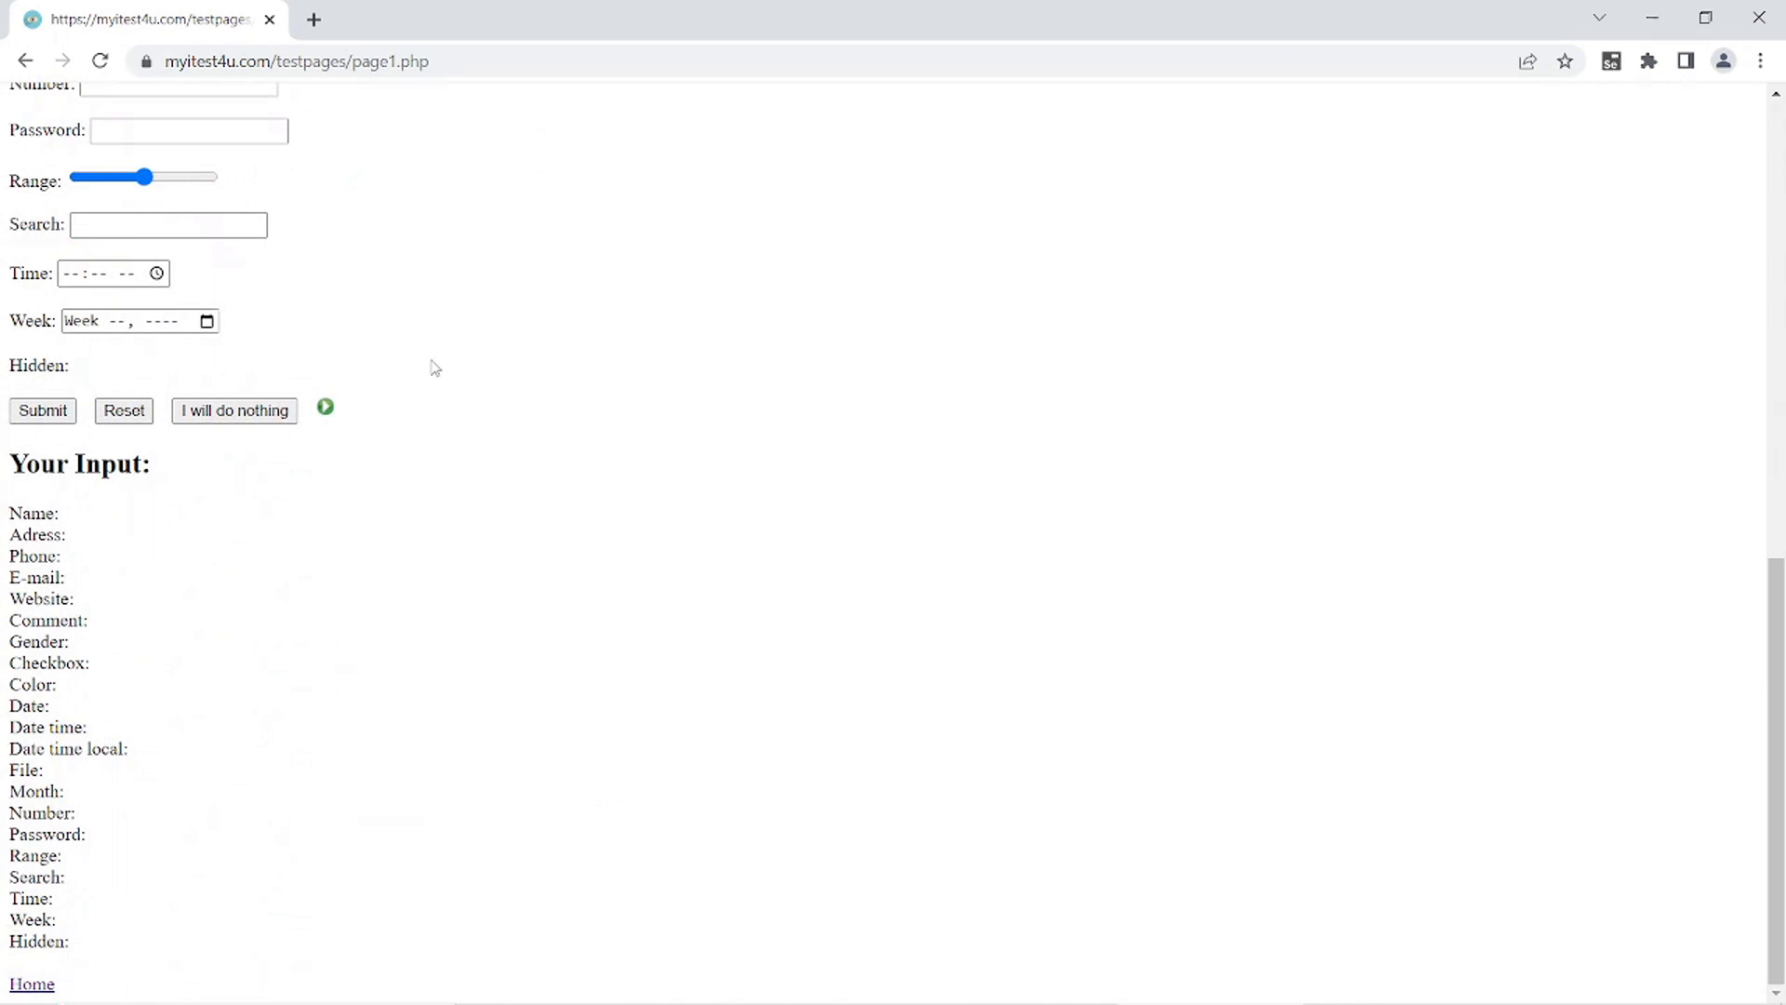
{"action": "left_click", "coordinate": [32, 984]}
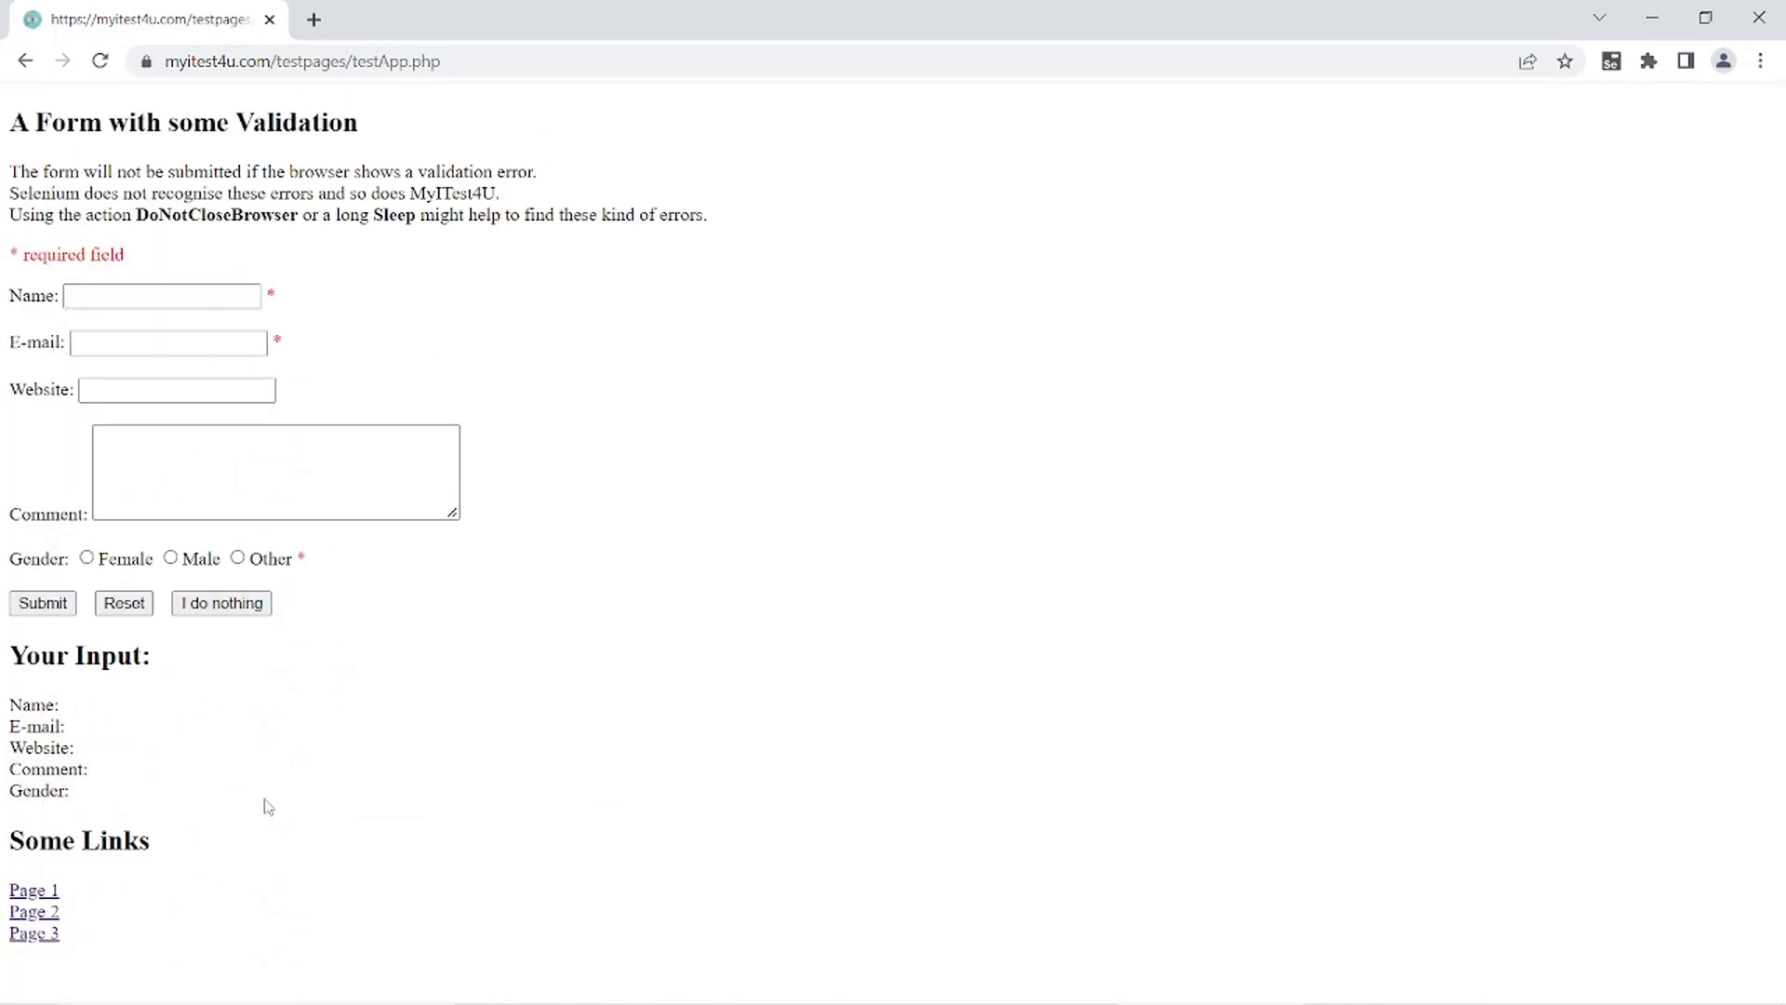
- On Page 2, submit Red as background color and Red Rice as item, and return to the home page
{"action": "left_click", "coordinate": [37, 914]}
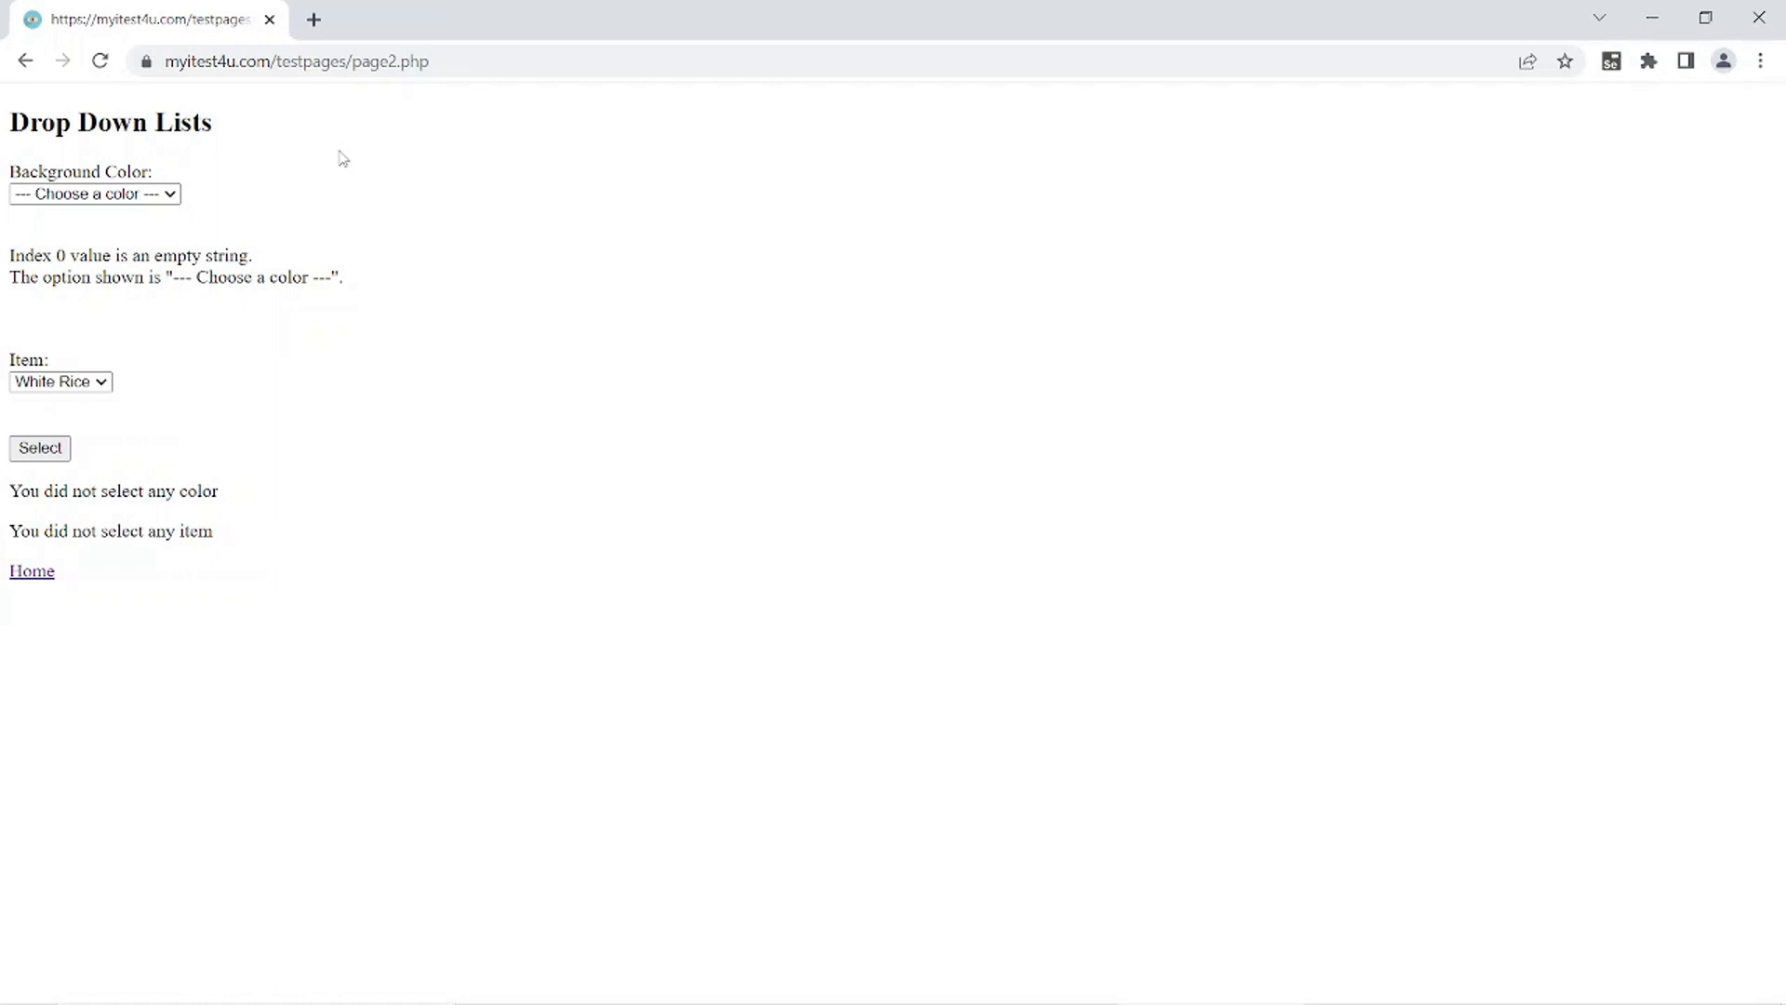
{"action": "left_click", "coordinate": [170, 198]}
{"action": "left_click", "coordinate": [138, 236]}
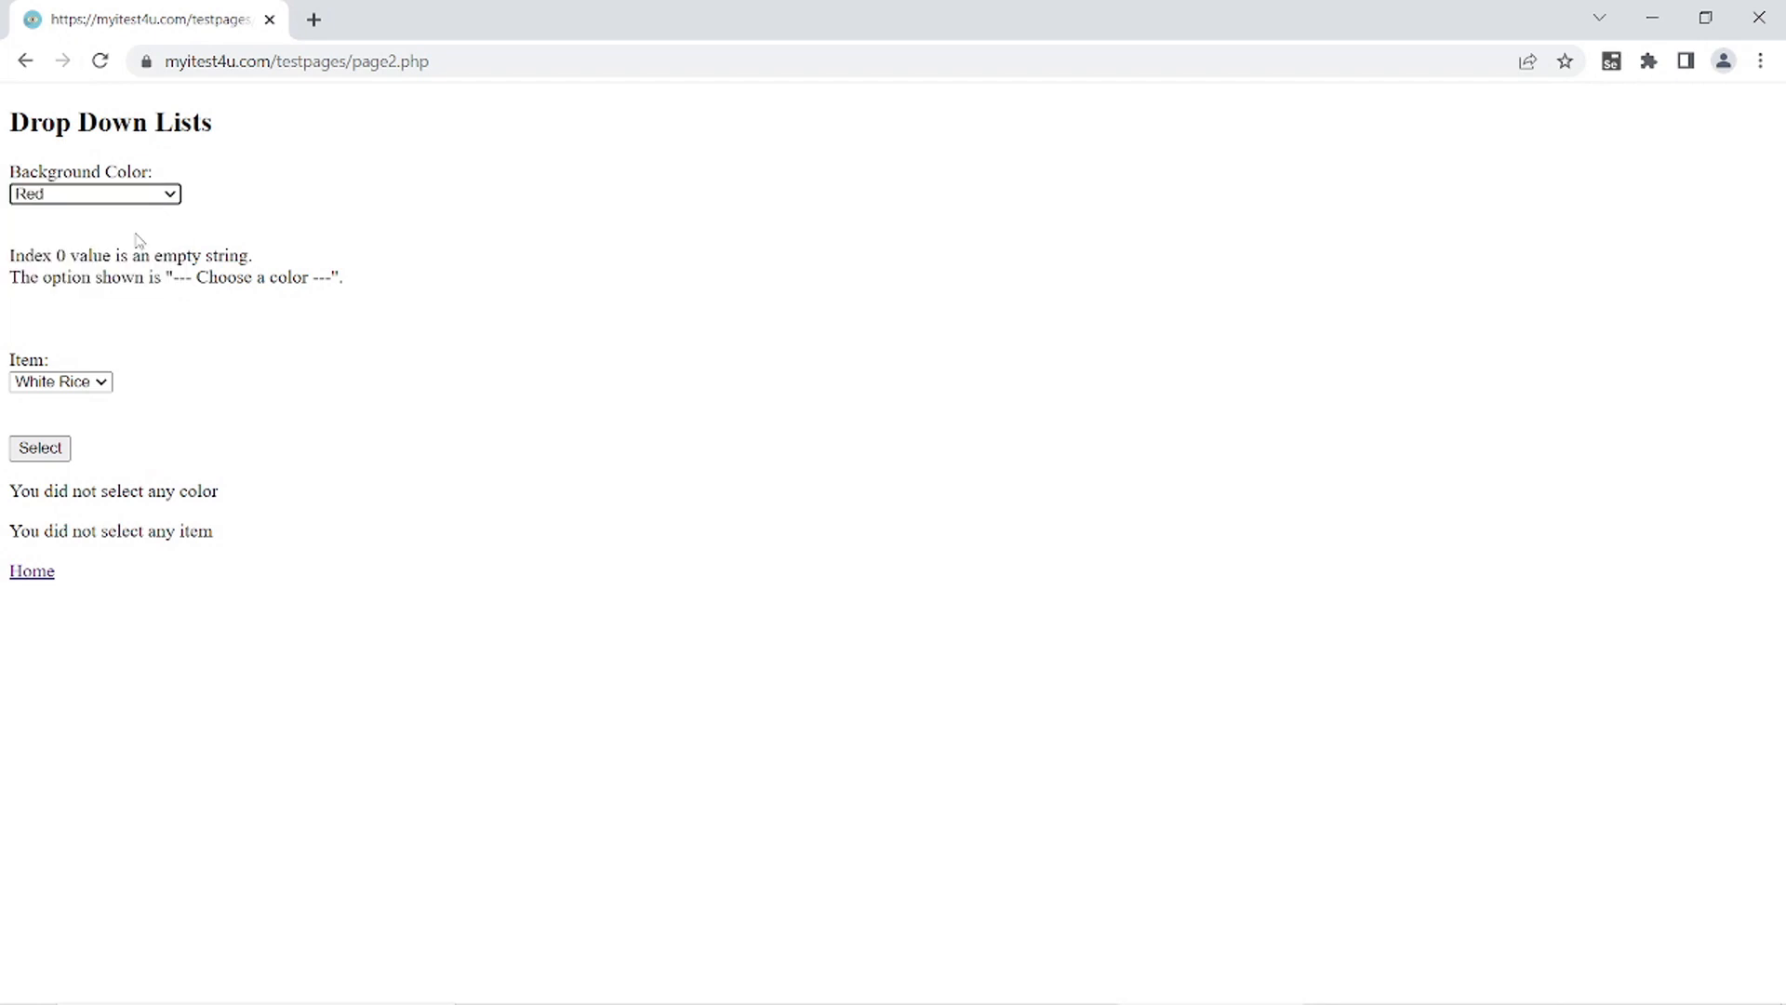
{"action": "left_click", "coordinate": [105, 383]}
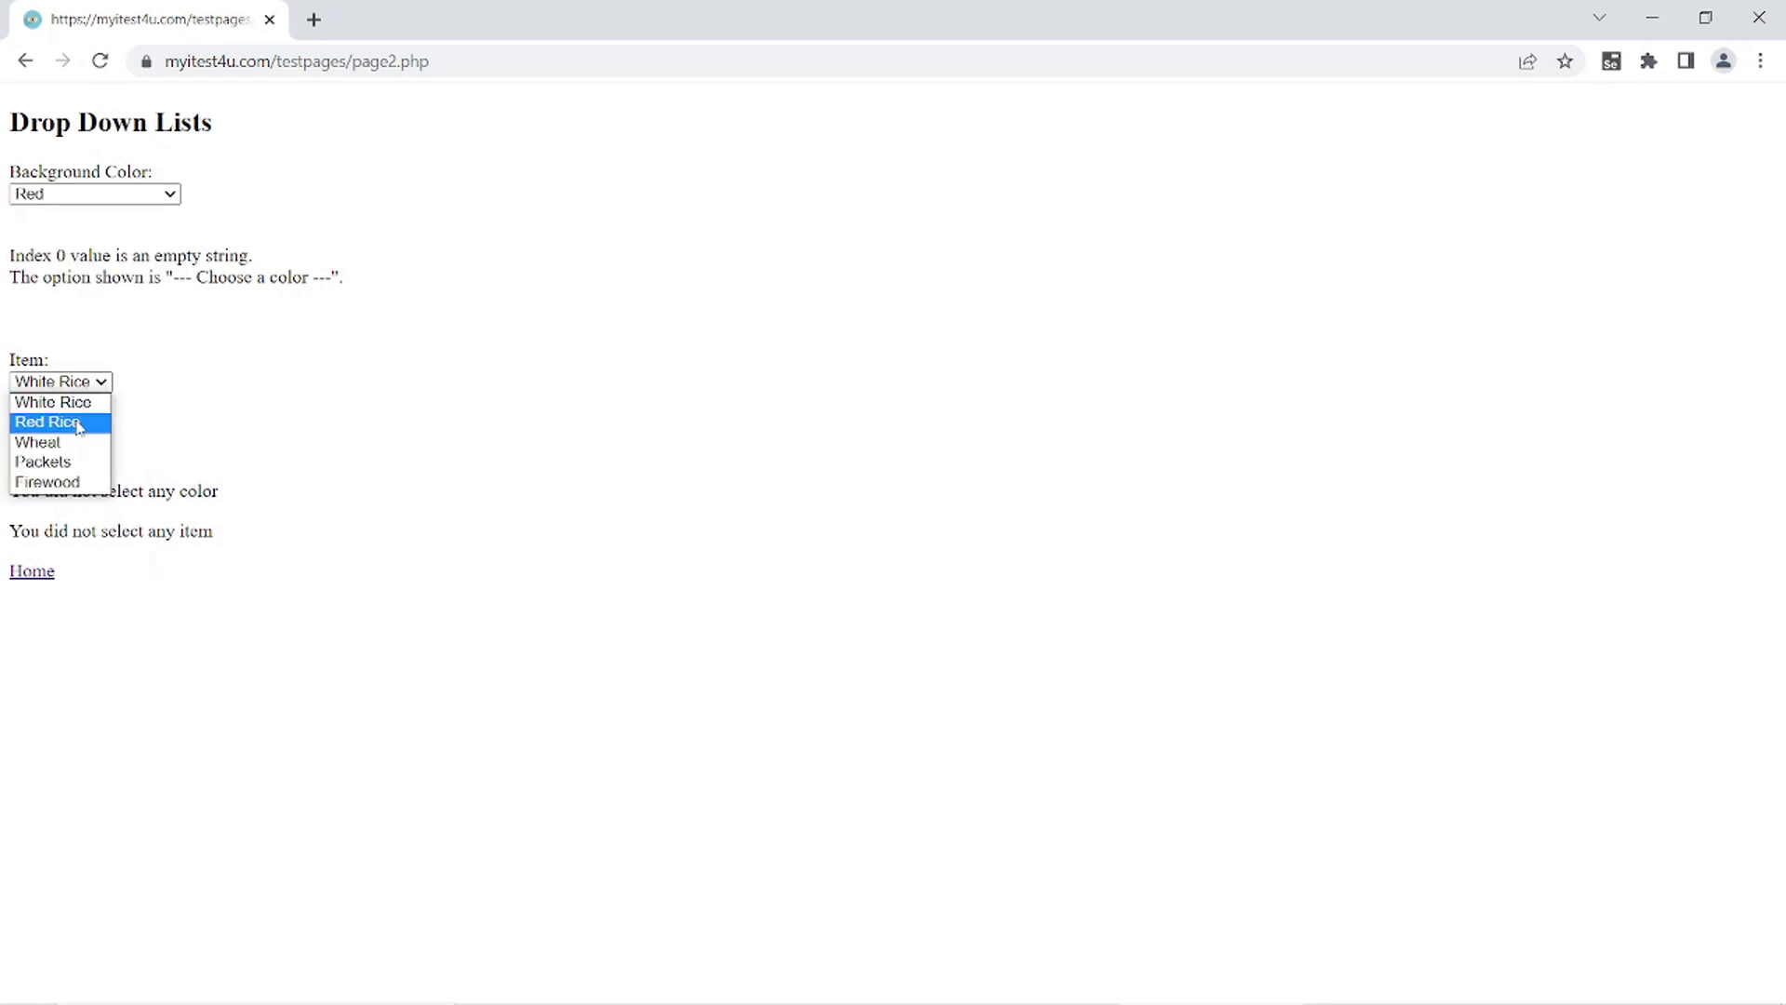
{"action": "left_click", "coordinate": [79, 424]}
{"action": "left_click", "coordinate": [49, 452]}
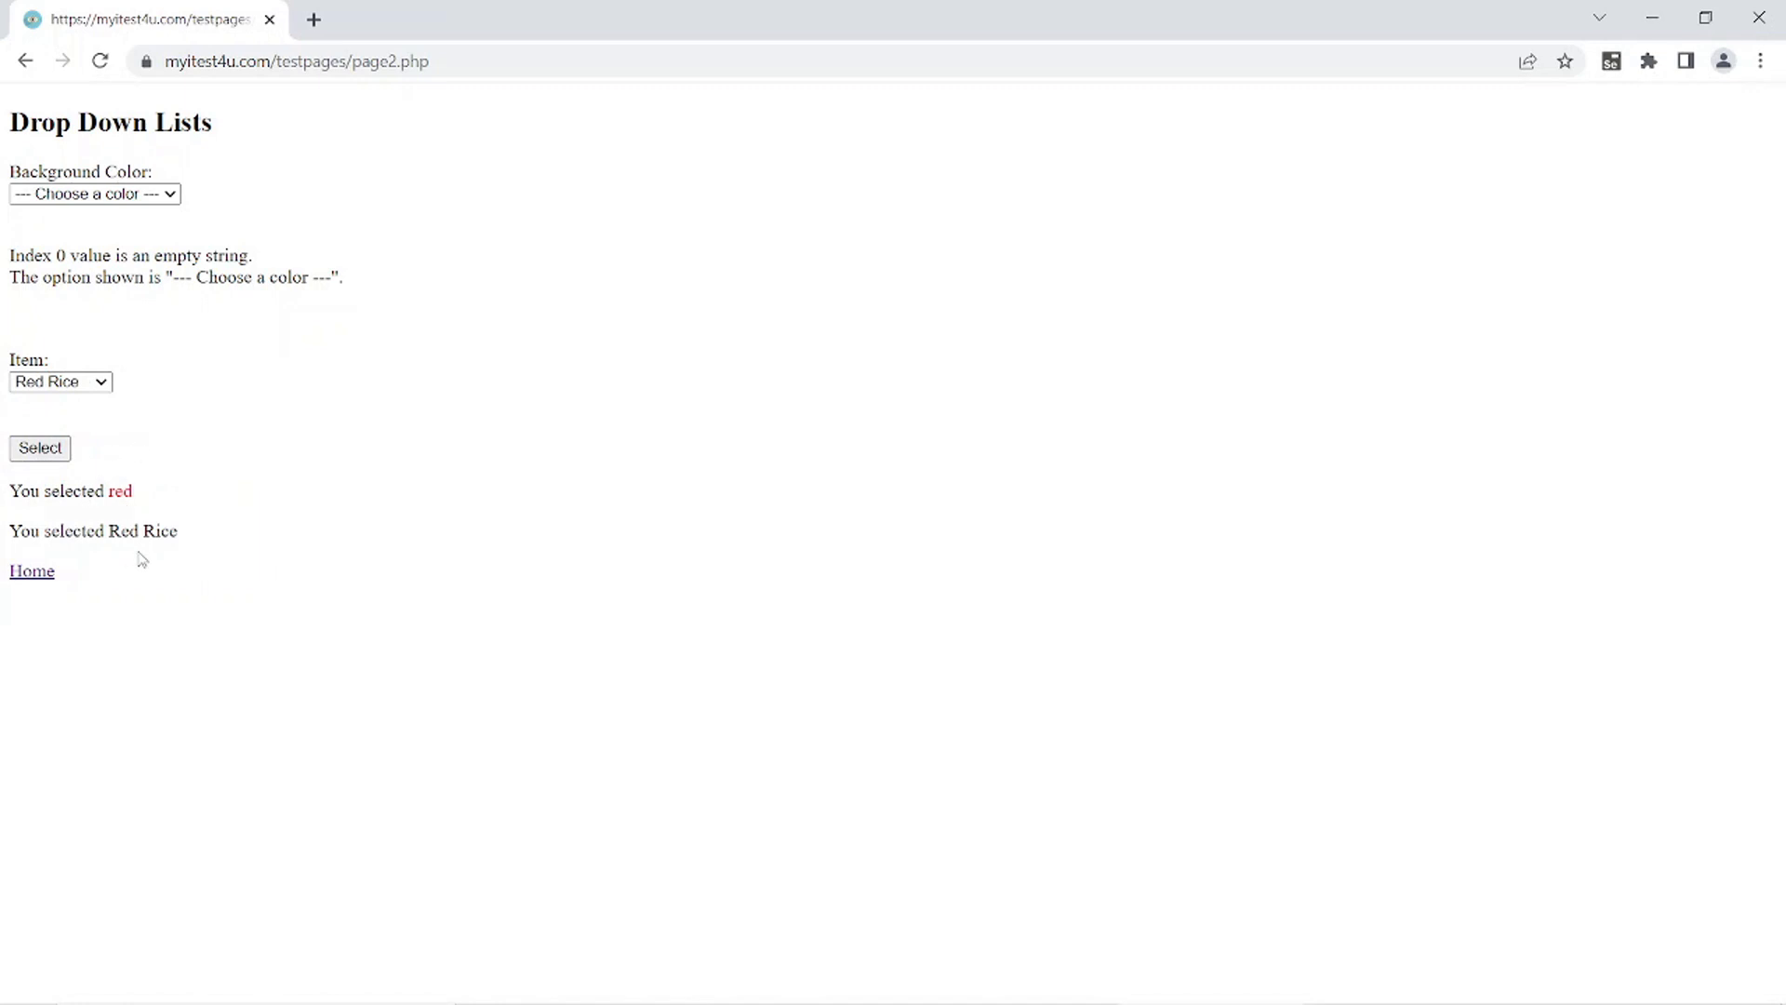
{"action": "left_click", "coordinate": [34, 572]}
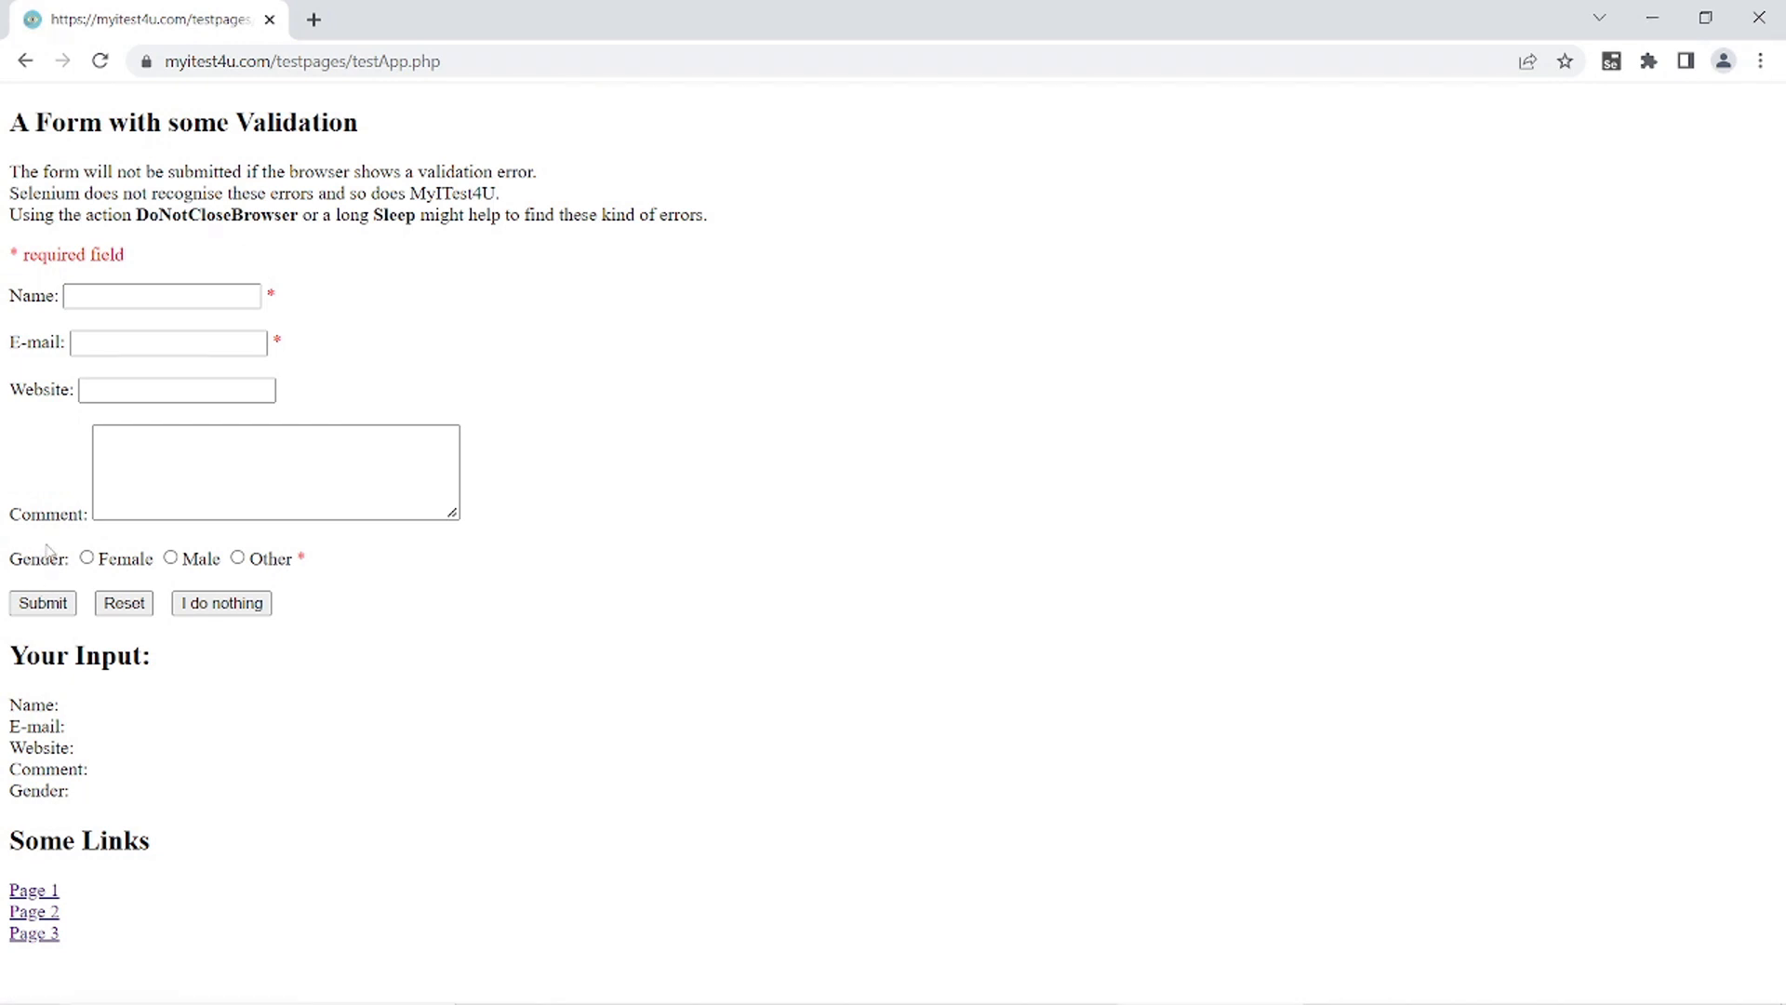
- On Page 3, select Red, Green and Blue as background colors and submit the selection
{"action": "left_click", "coordinate": [33, 933]}
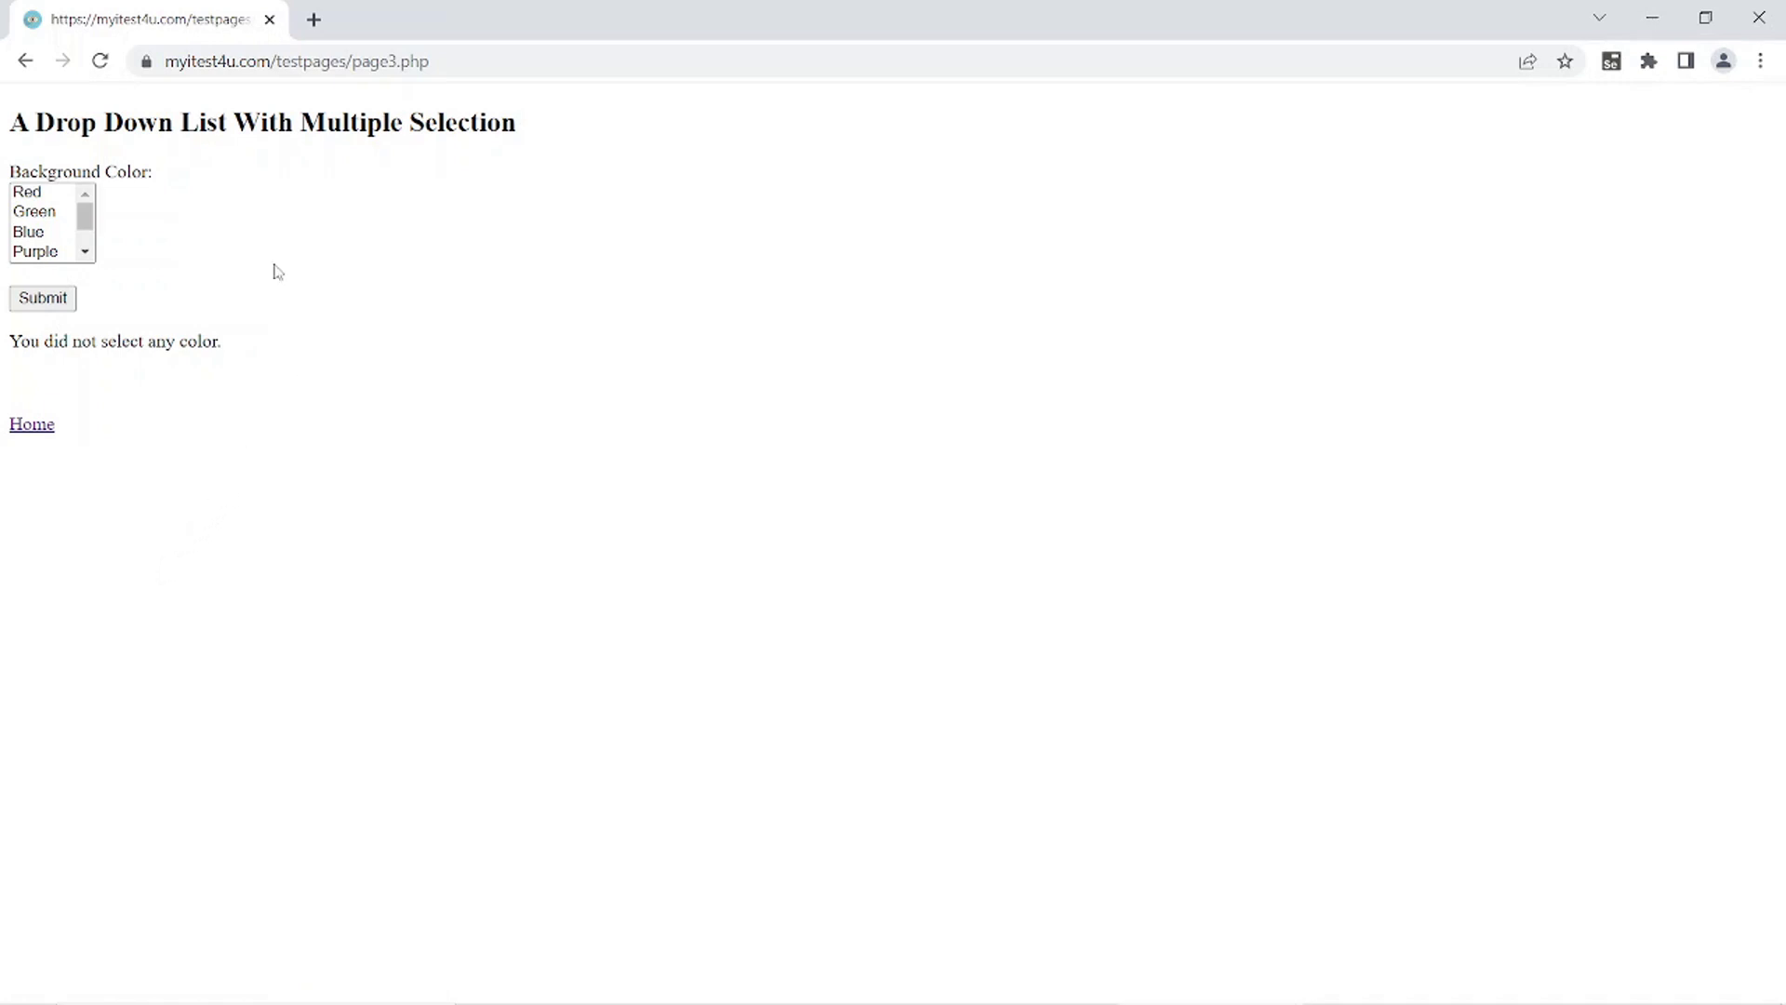
{"action": "left_click", "coordinate": [34, 197]}
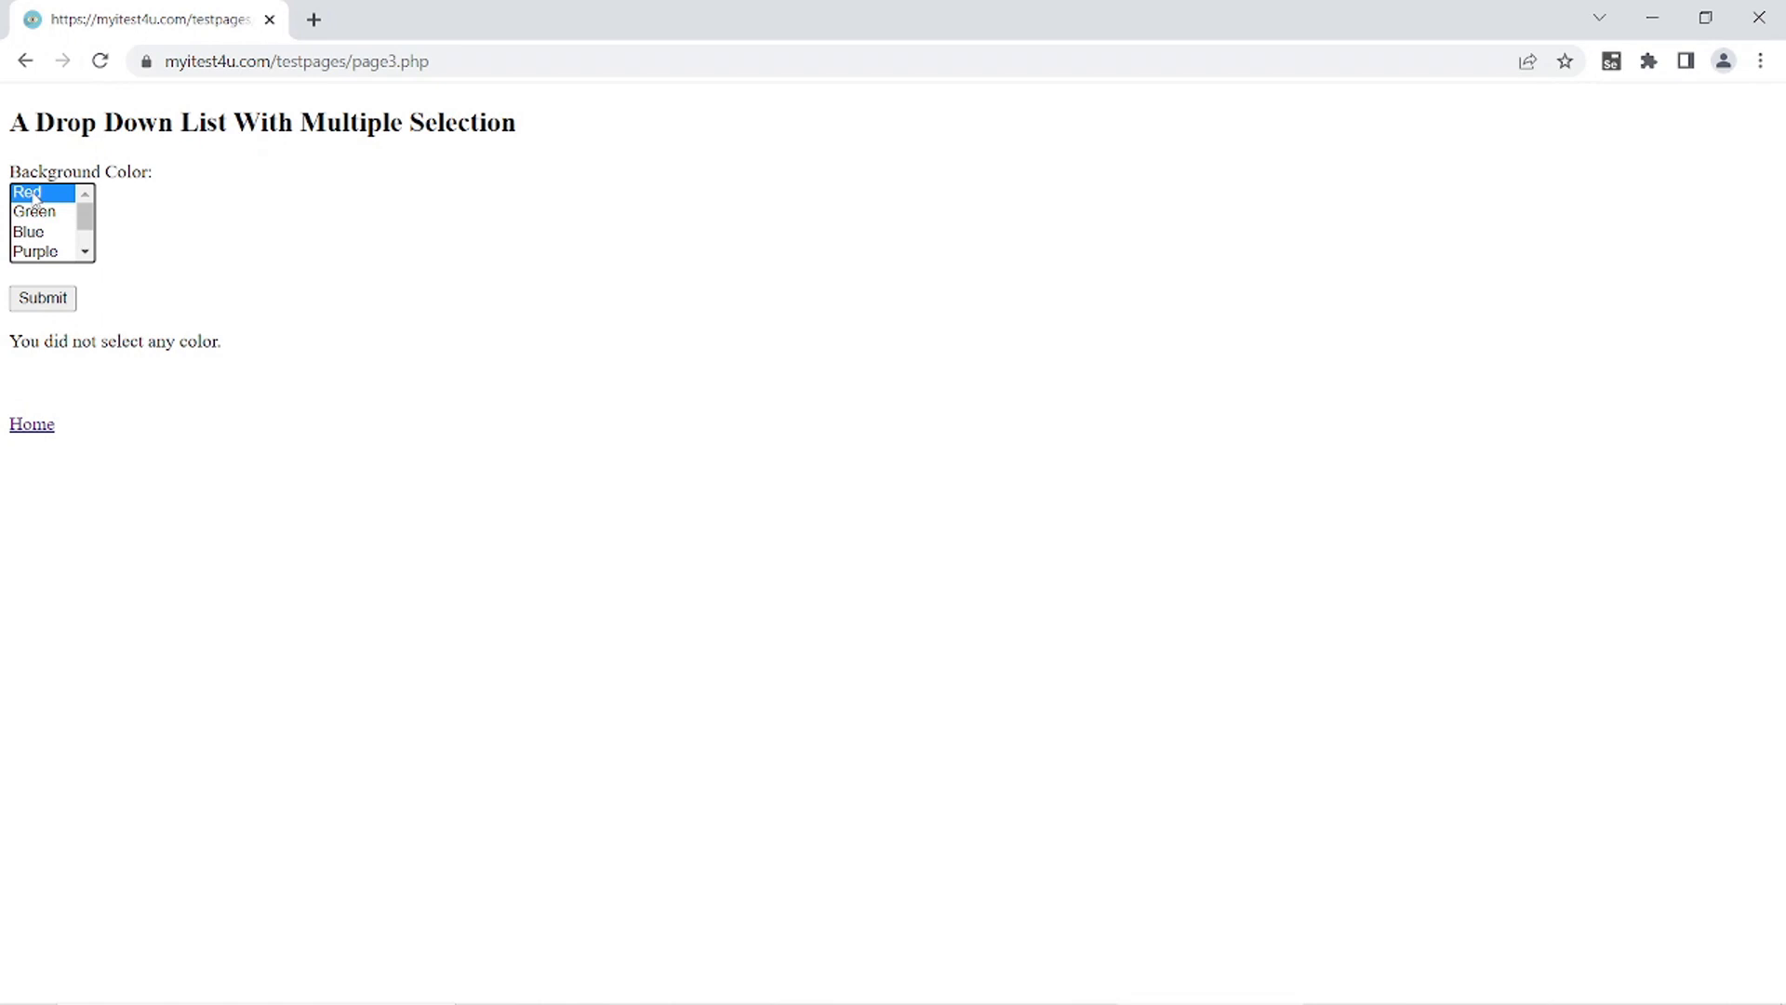
{"action": "left_click", "coordinate": [35, 235], "text": "shift"}
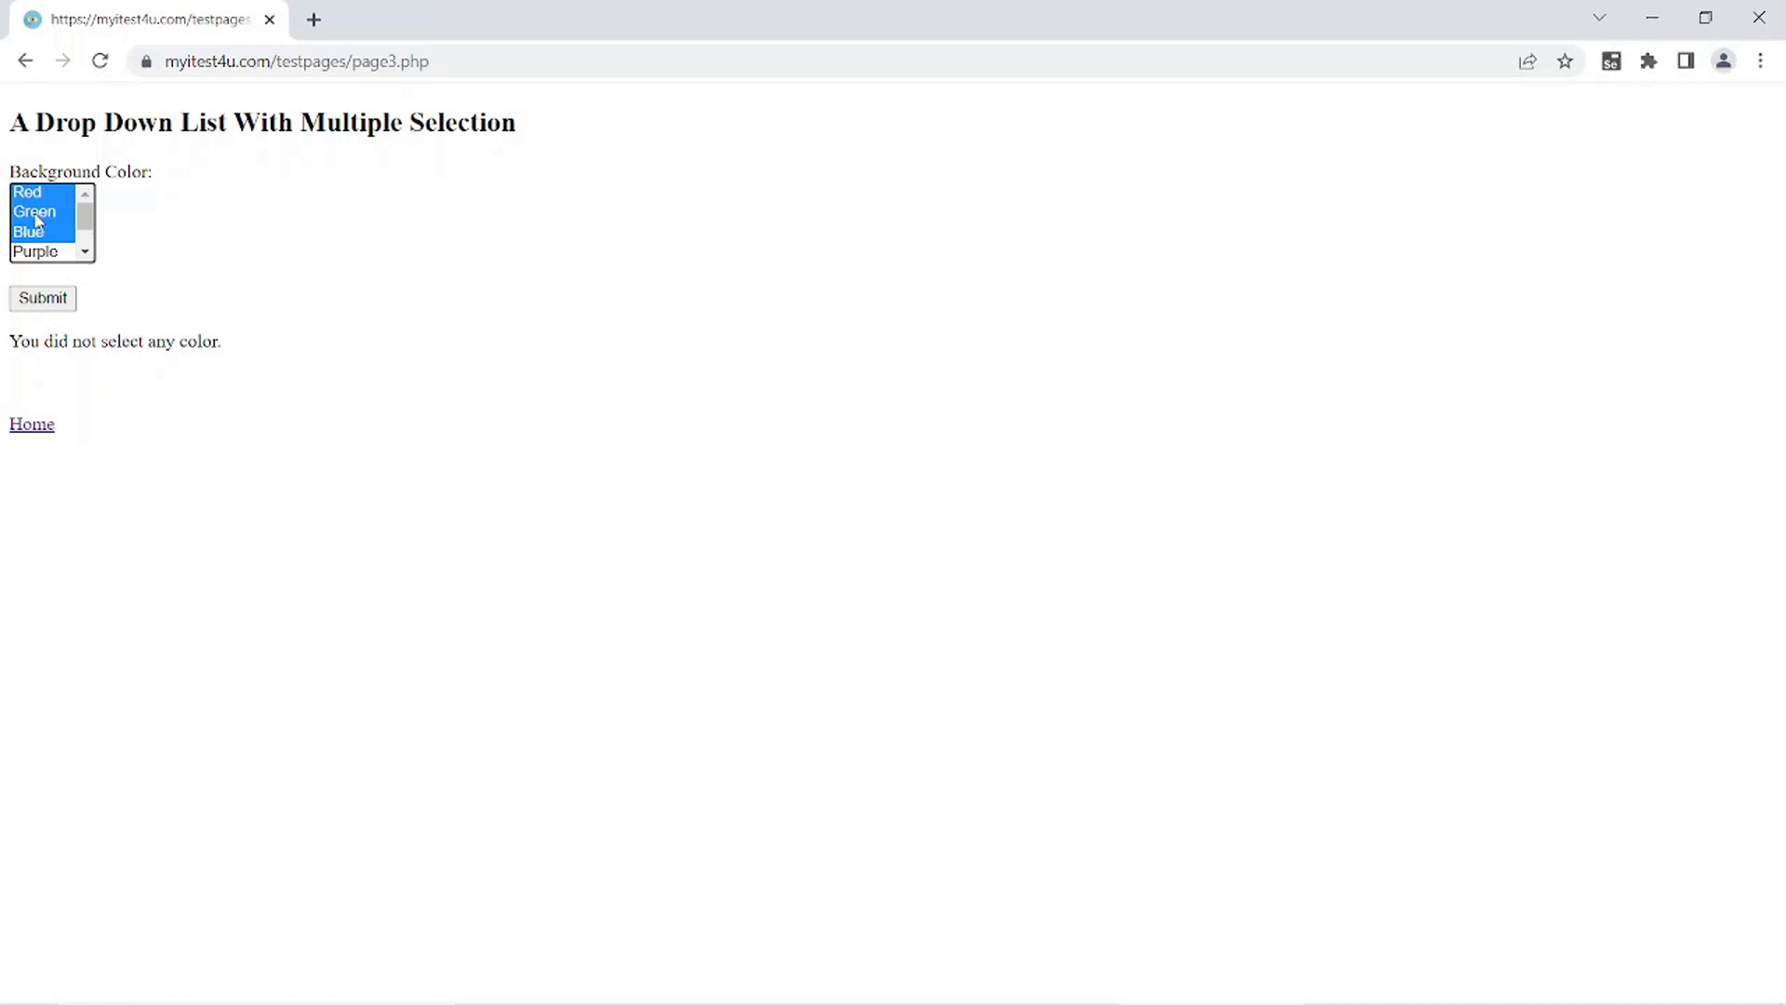
{"action": "left_click", "coordinate": [35, 299]}
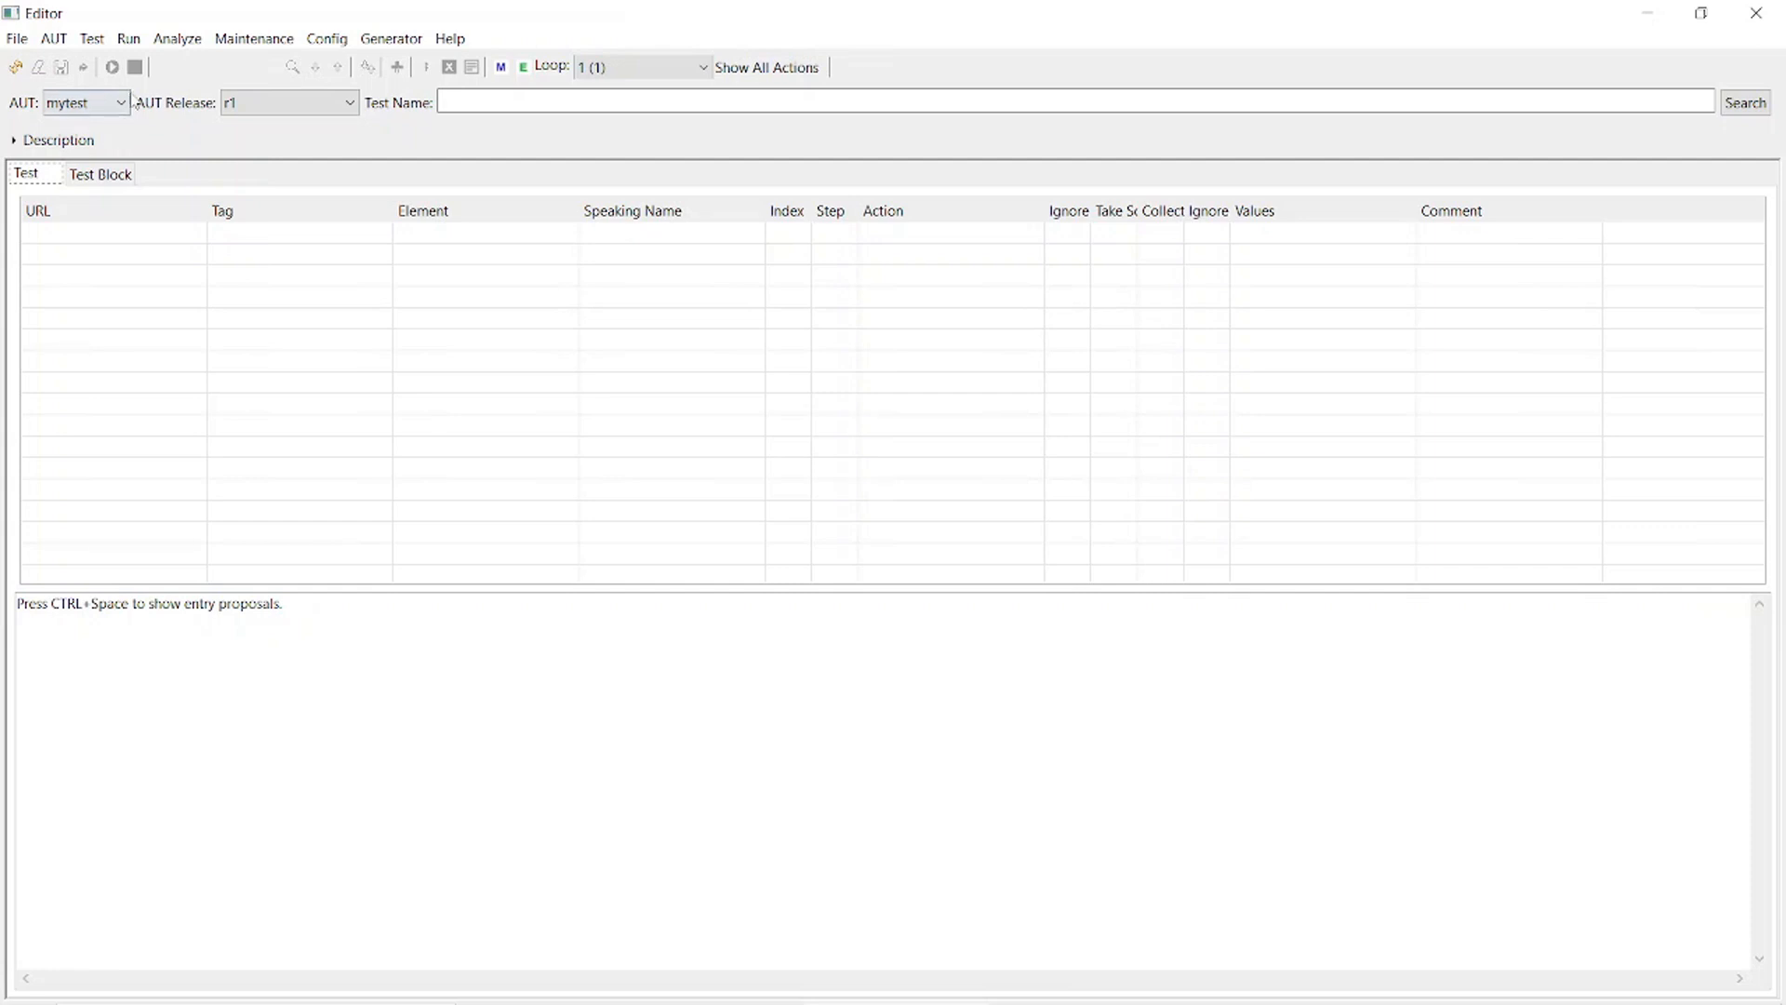
- Switch to the MyITest4U editor and run the spider on mytest release r1 with ChromeDriver
{"action": "left_click", "coordinate": [129, 42]}
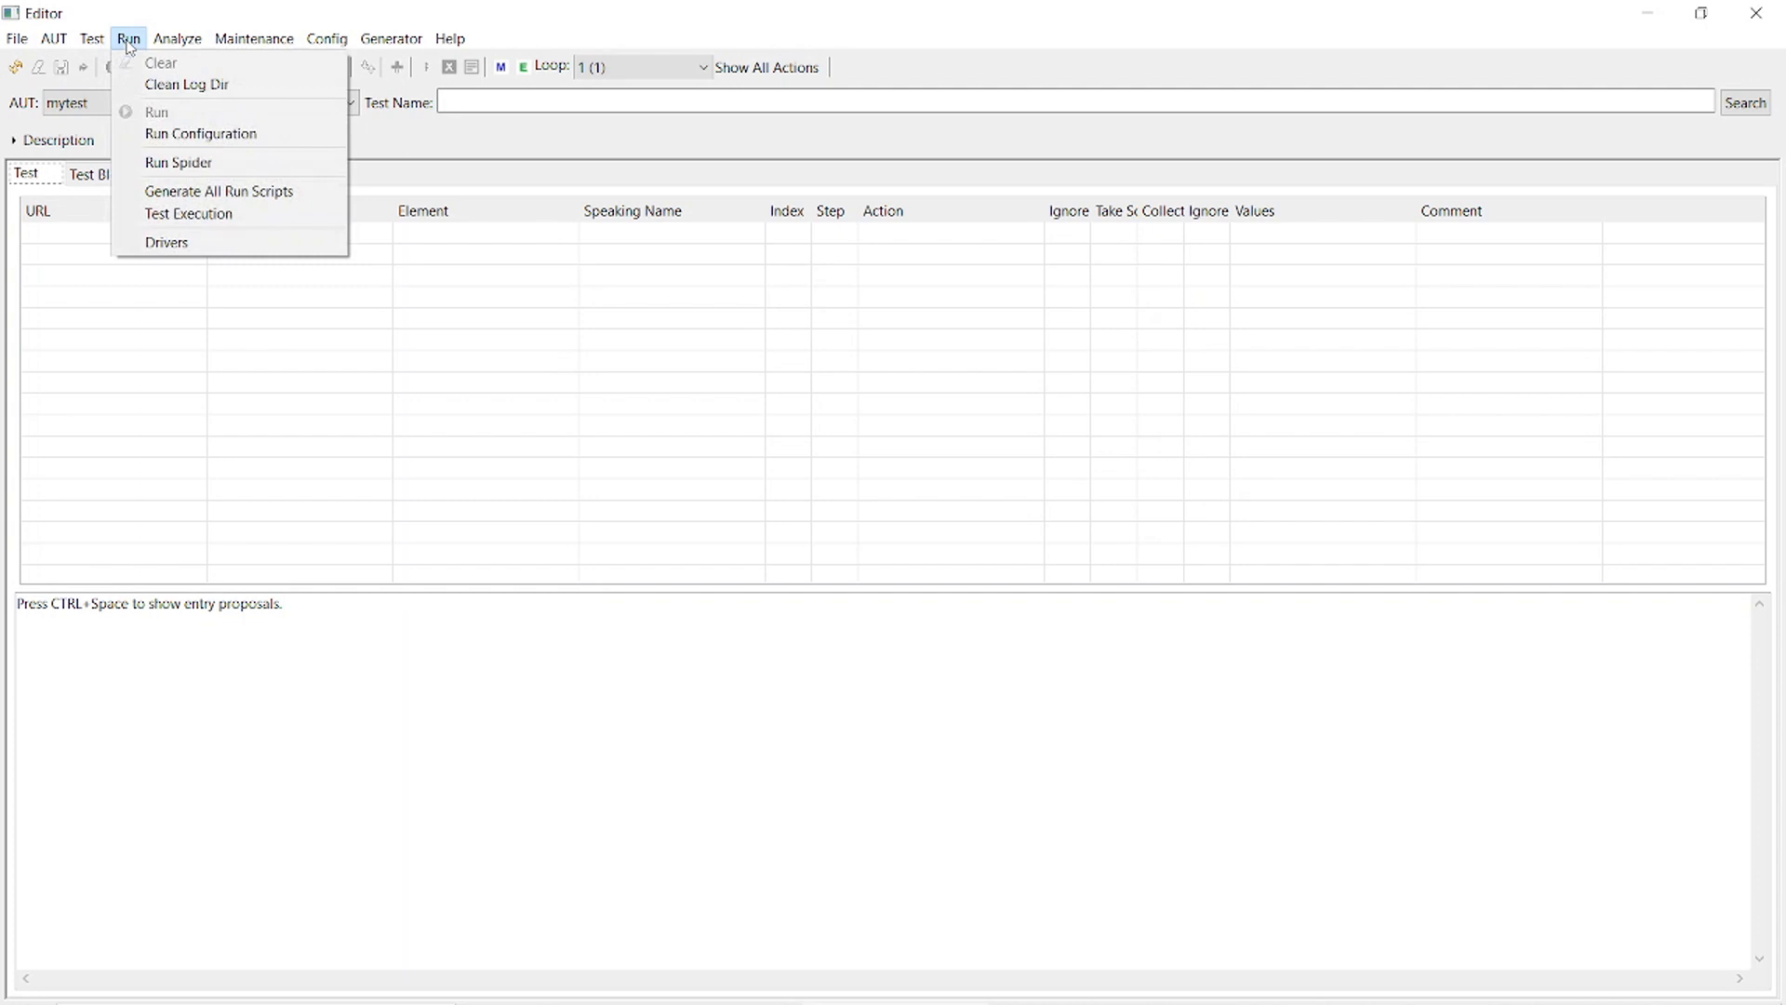
{"action": "left_click", "coordinate": [172, 165]}
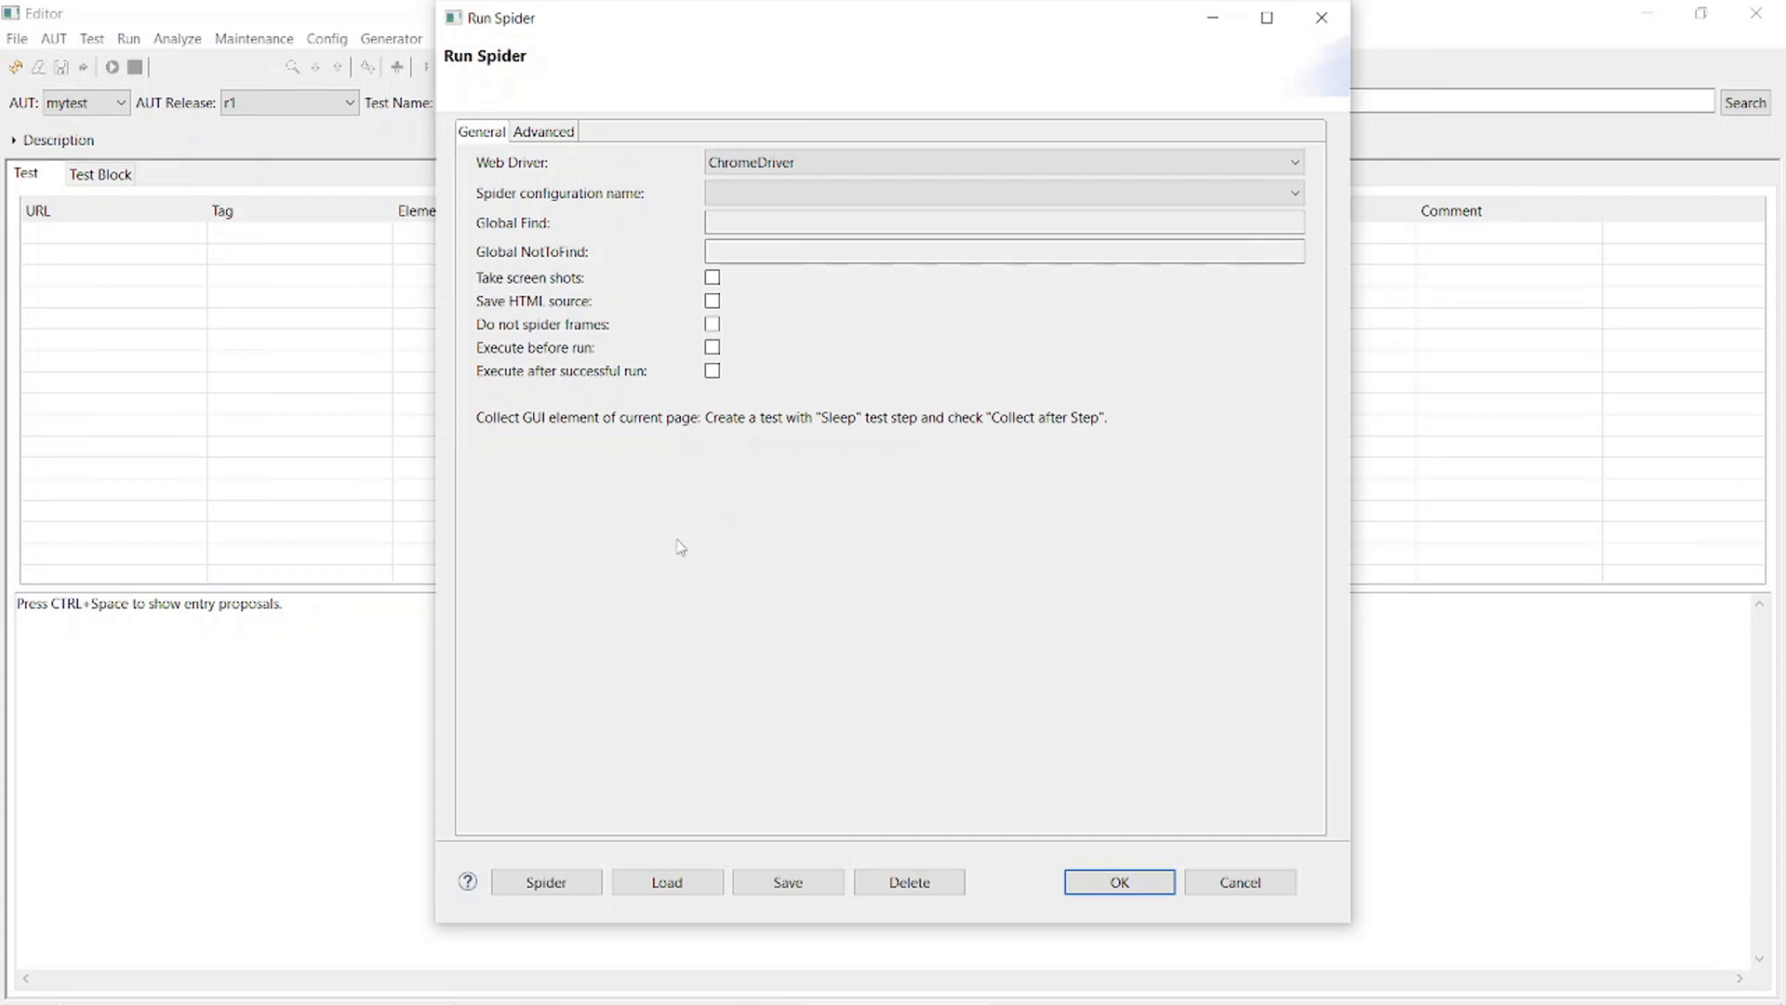
{"action": "left_click", "coordinate": [547, 882]}
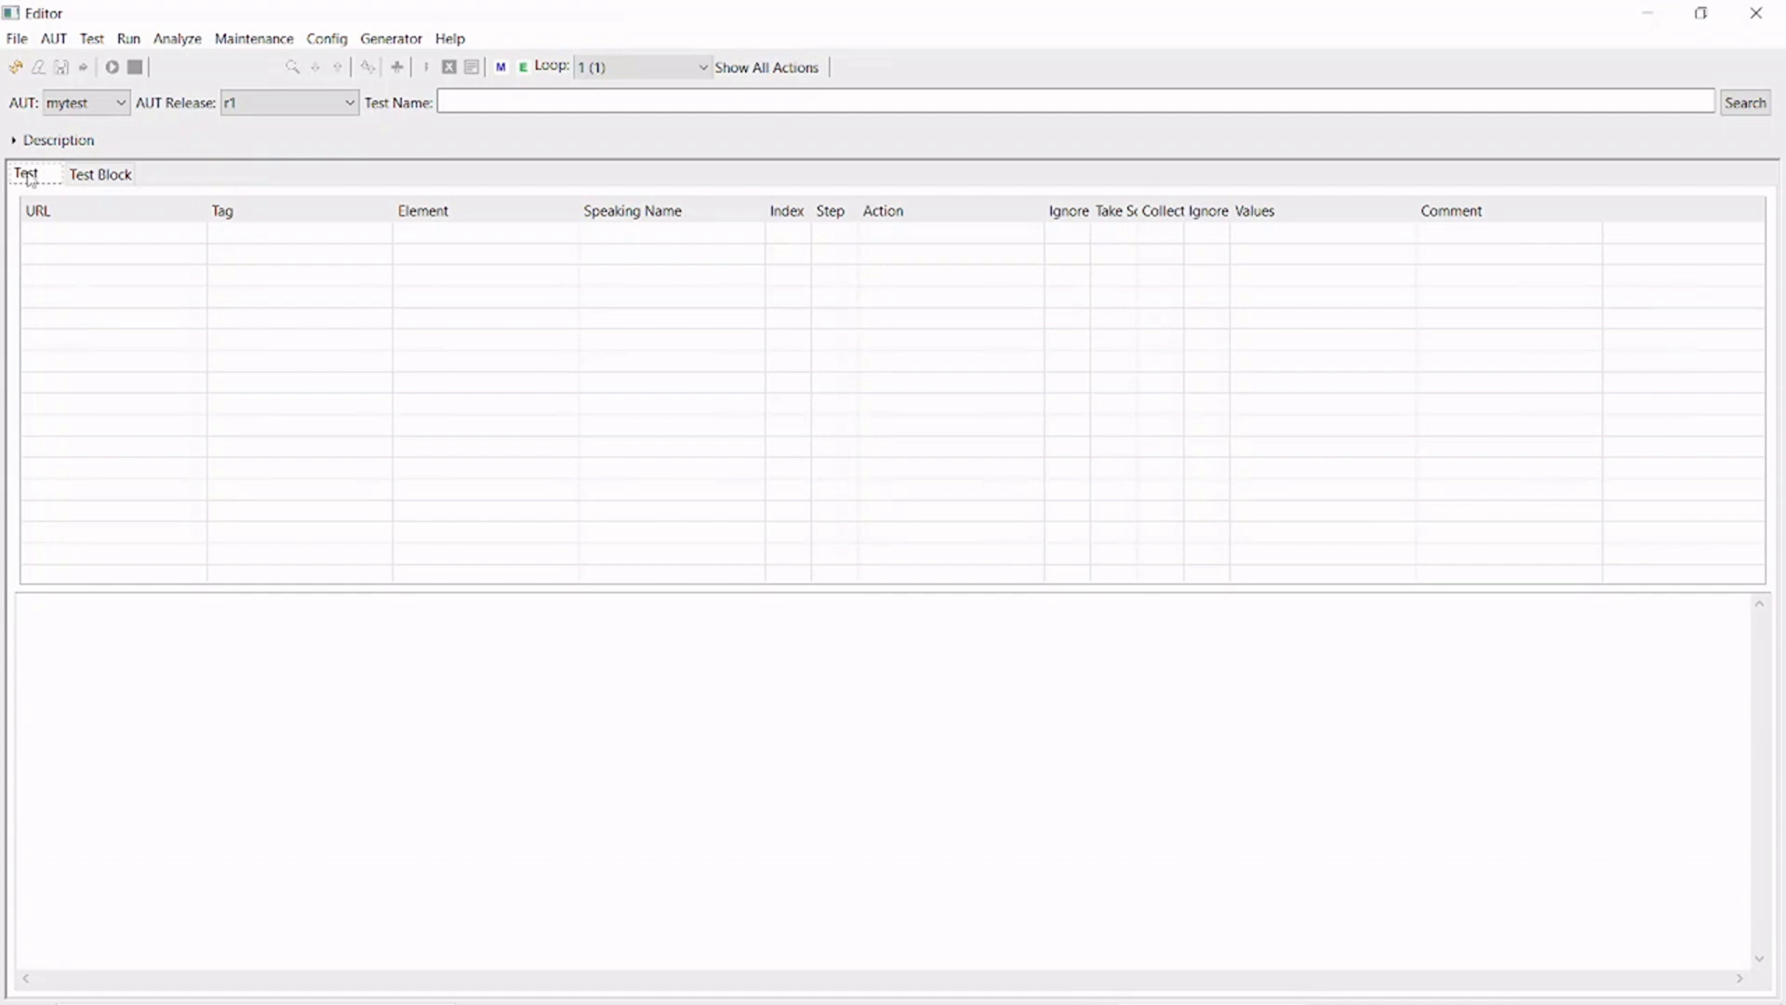
- In the test block, set the first step's URL to |mytest|<rootUrl>/testApp.php and its tag to input
{"action": "left_click", "coordinate": [86, 178]}
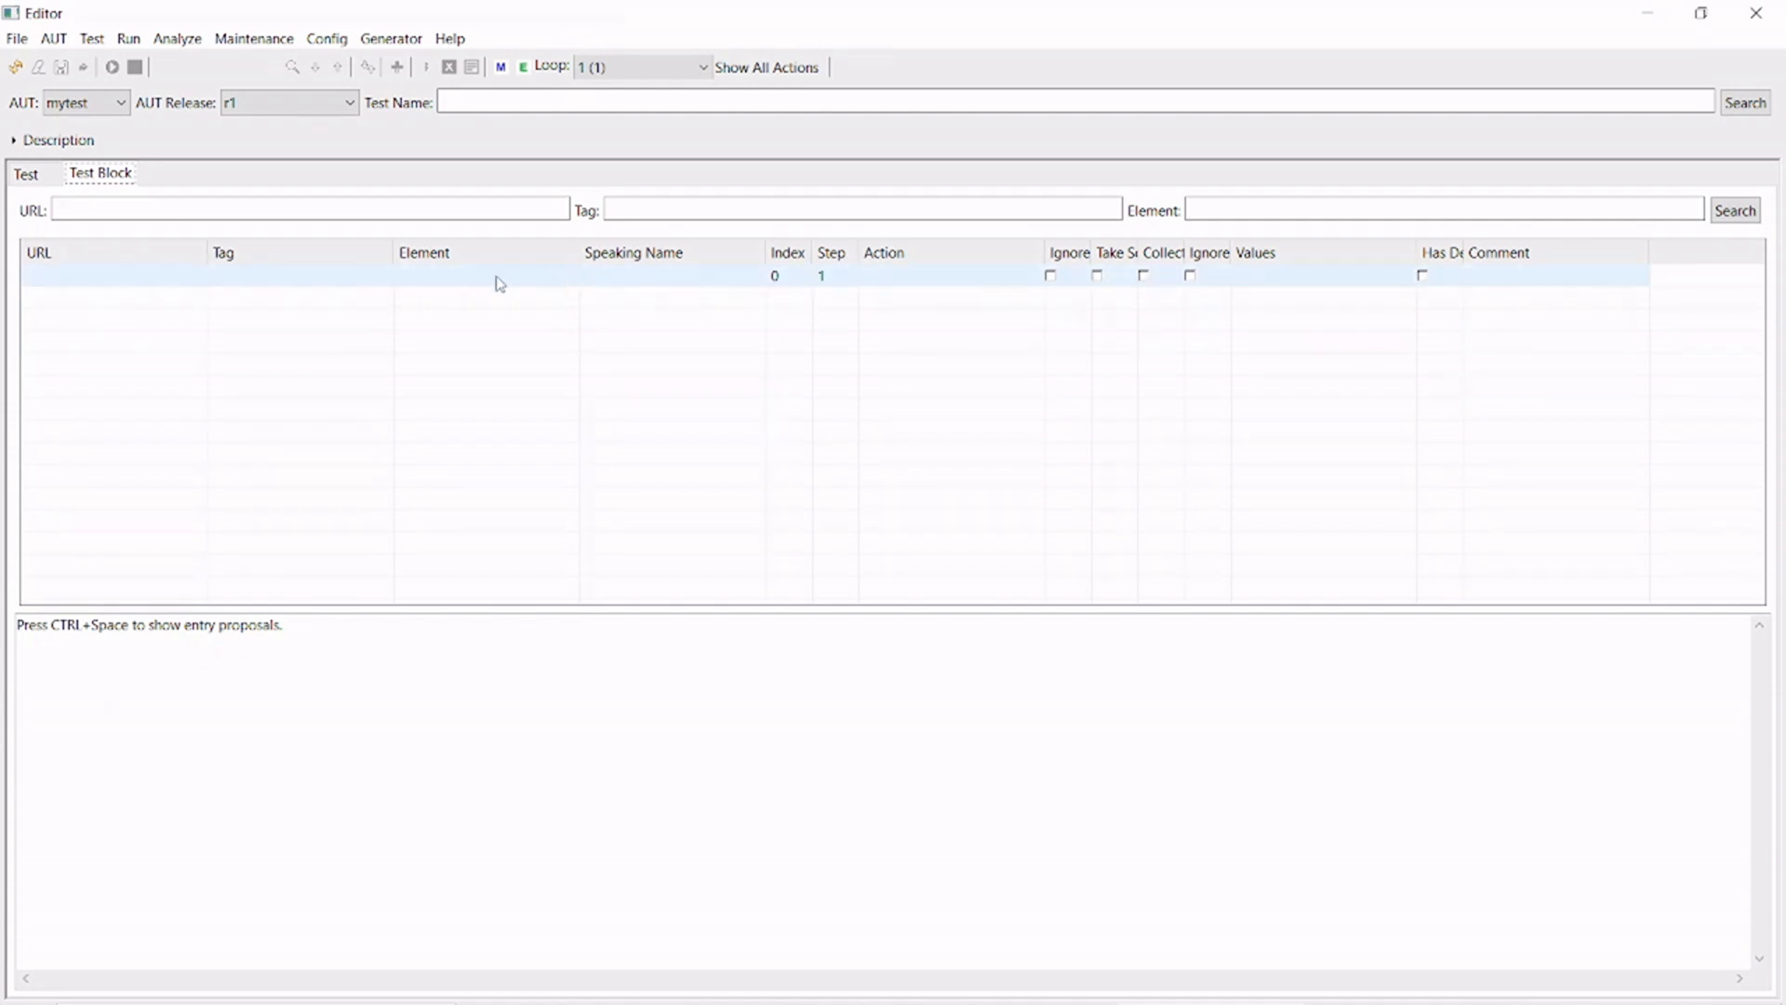
{"action": "left_click", "coordinate": [147, 277]}
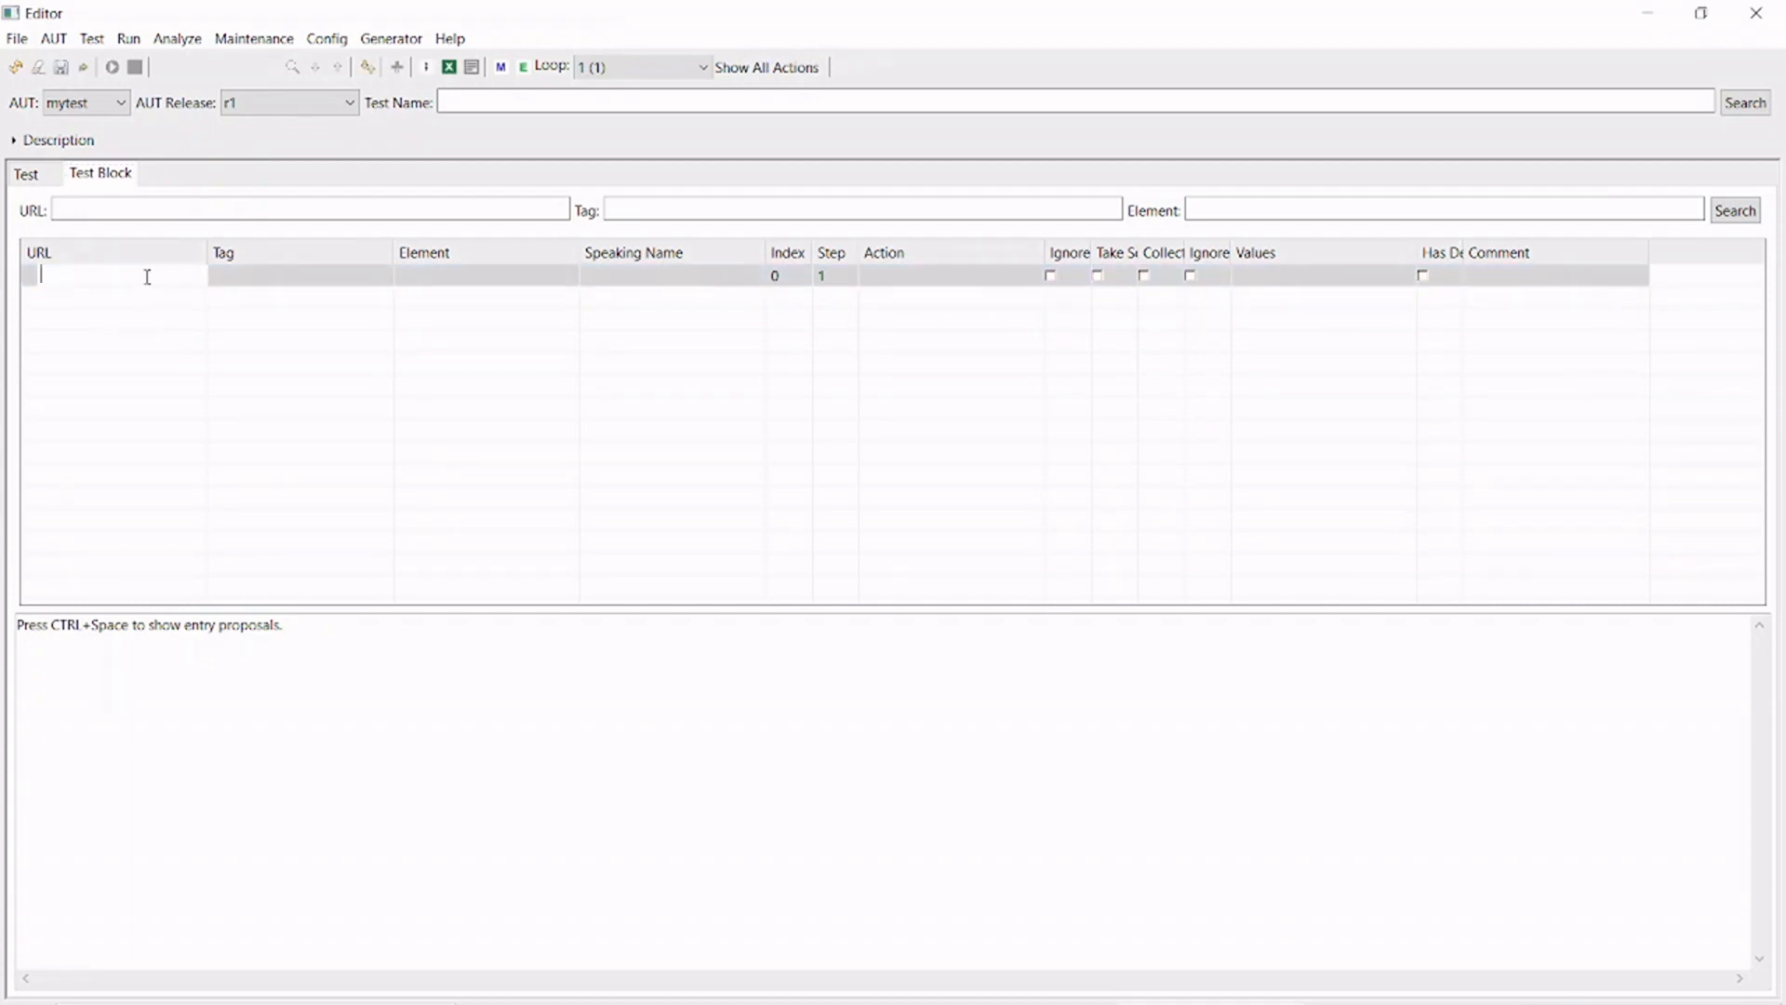
{"action": "key", "text": "ctrl+space"}
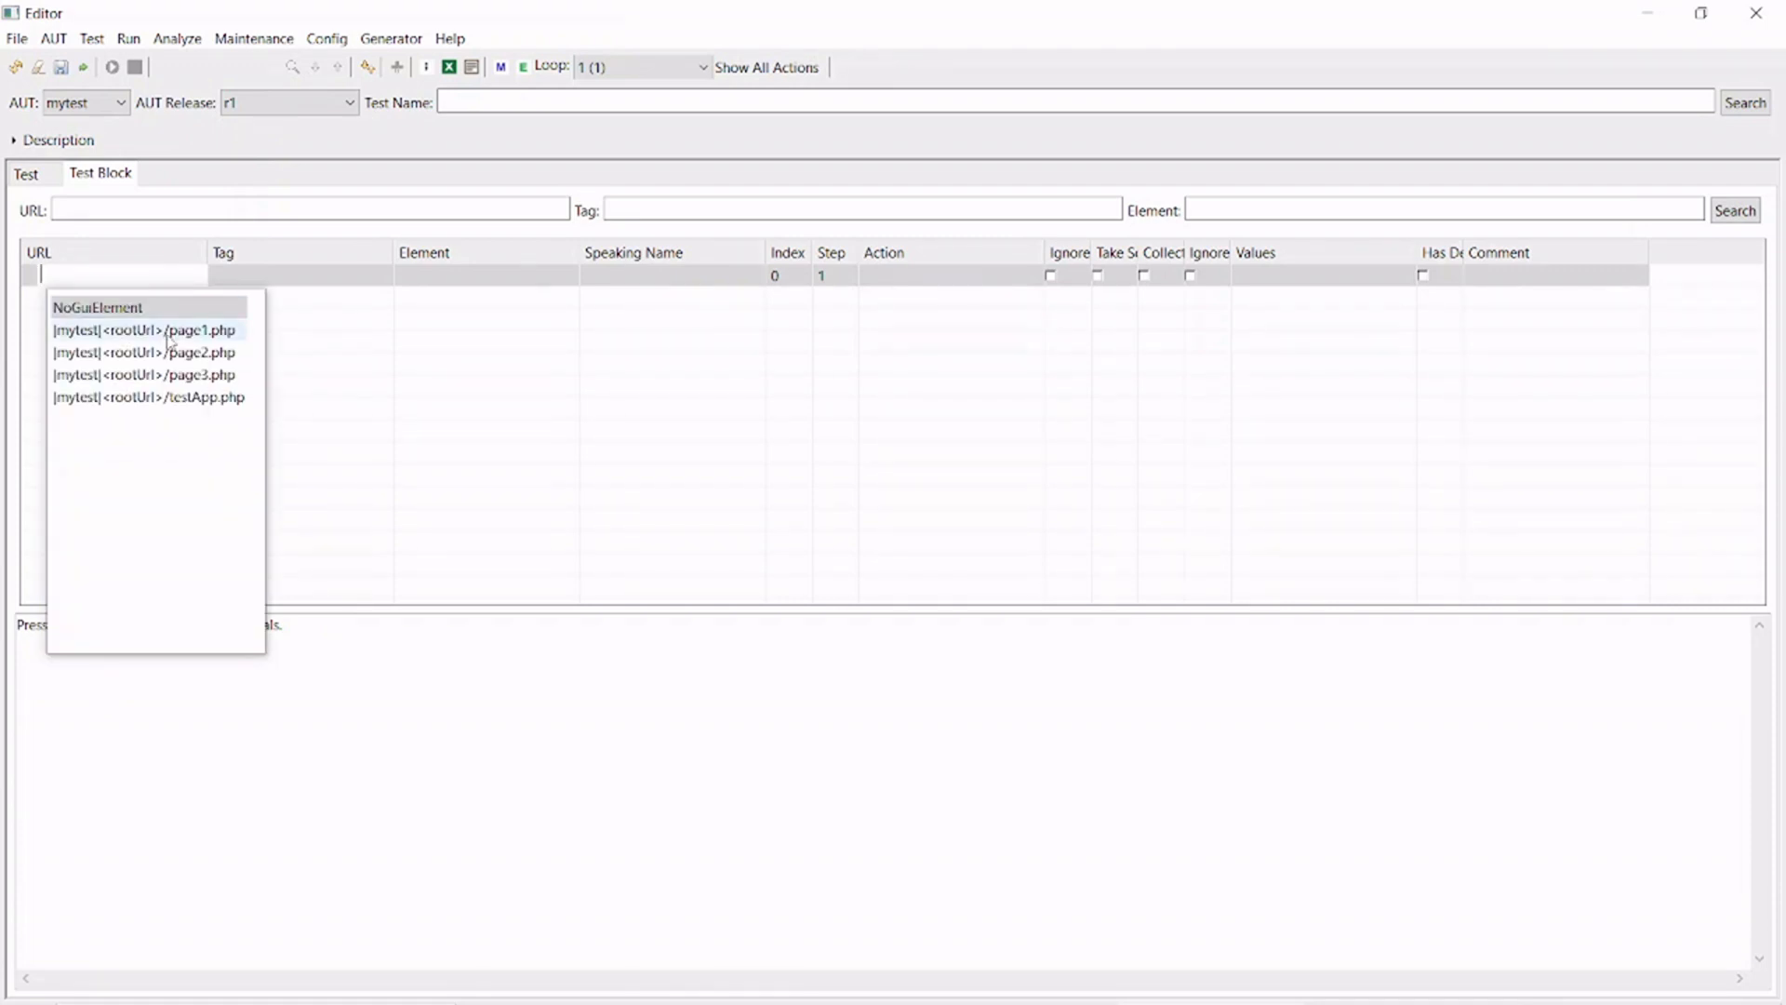
{"action": "double_click", "coordinate": [187, 398]}
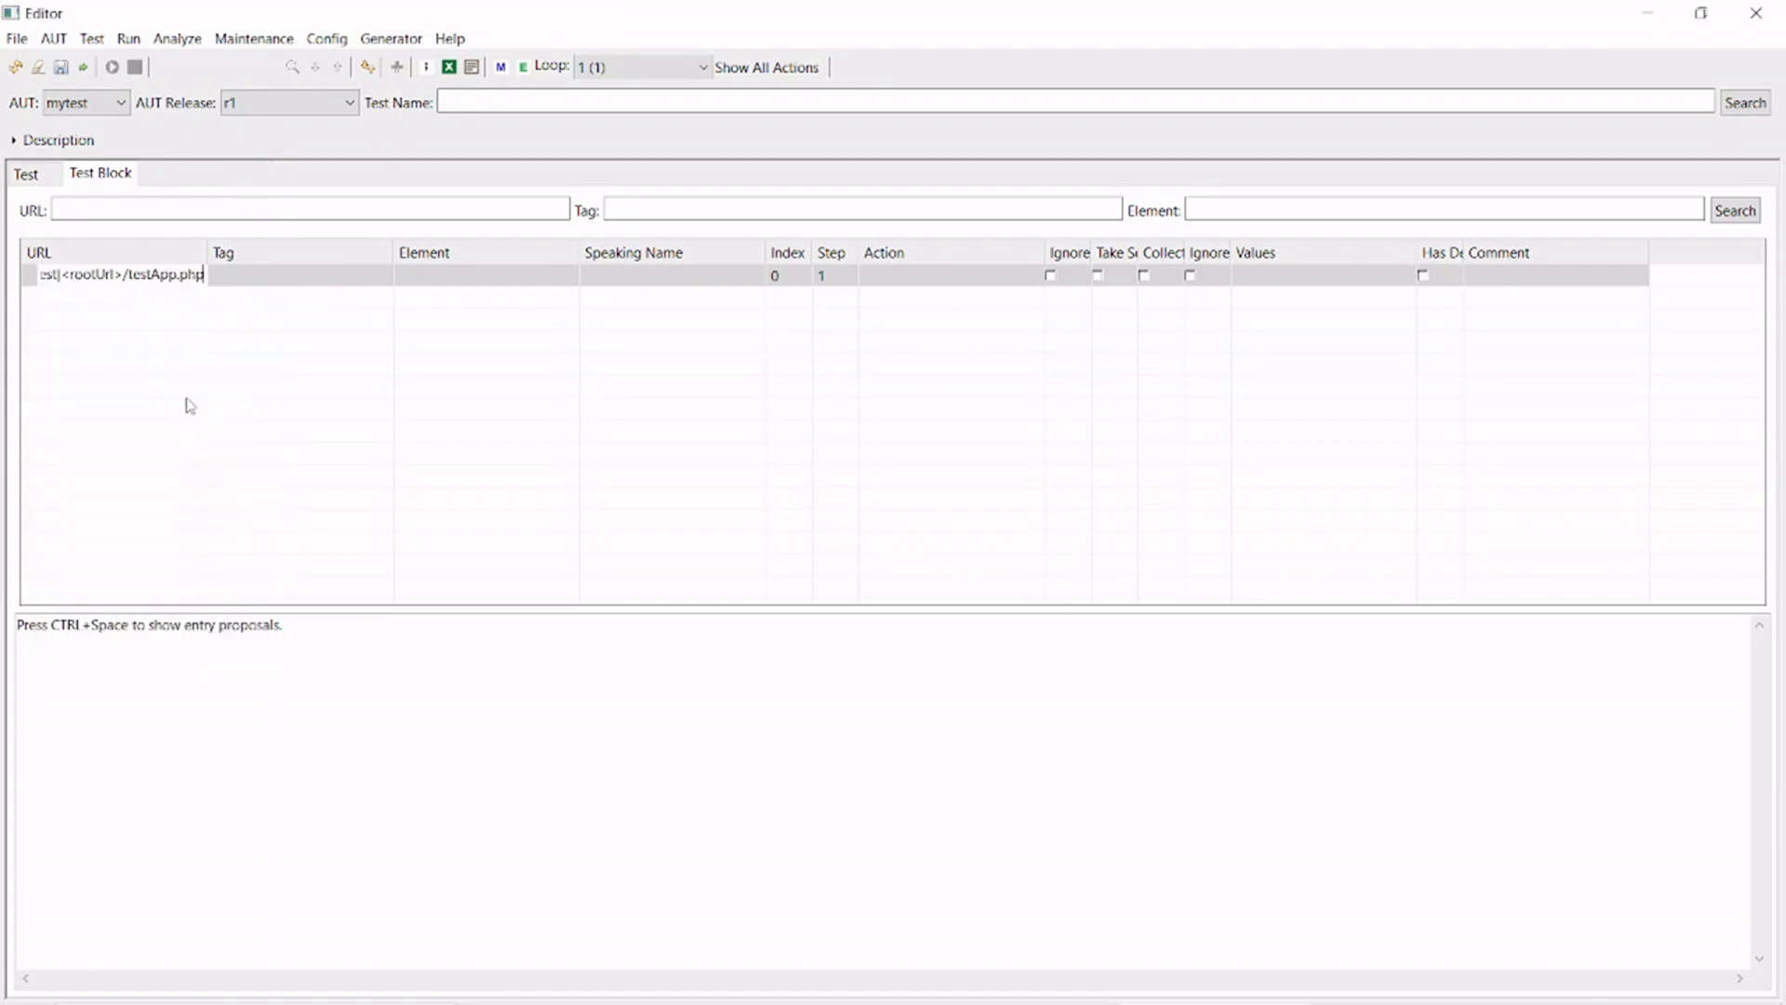
{"action": "left_click", "coordinate": [255, 275]}
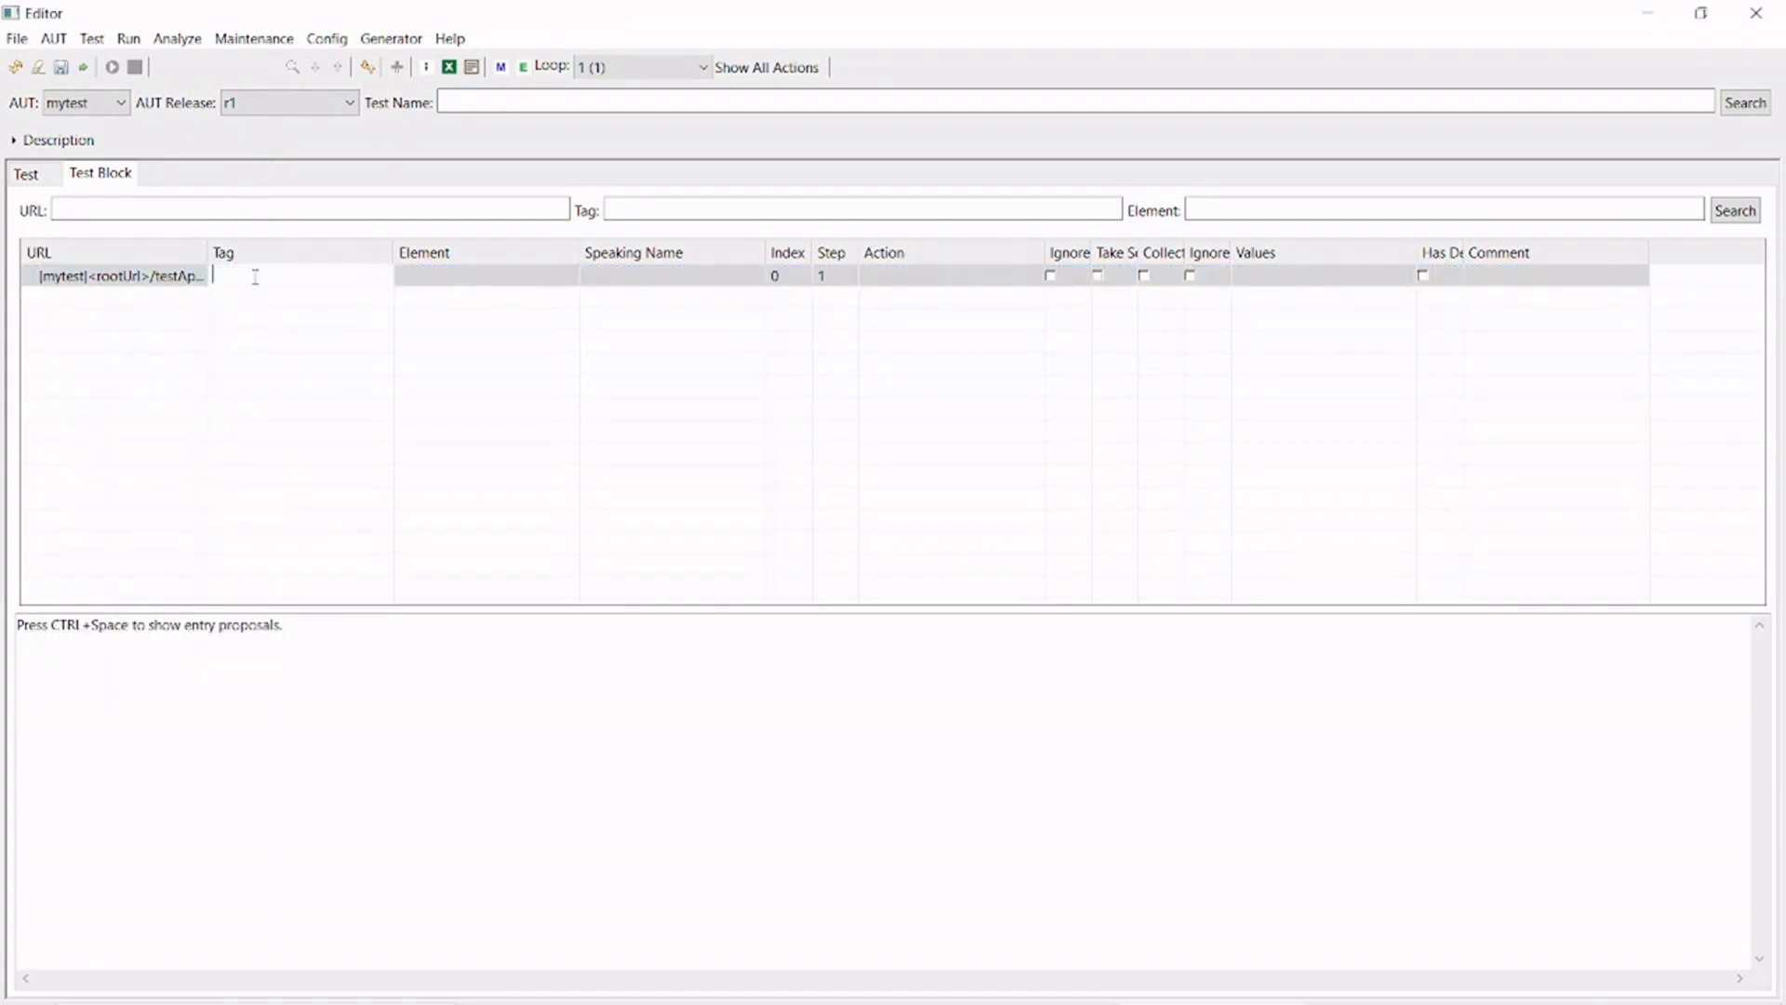
{"action": "key", "text": "ctrl+space"}
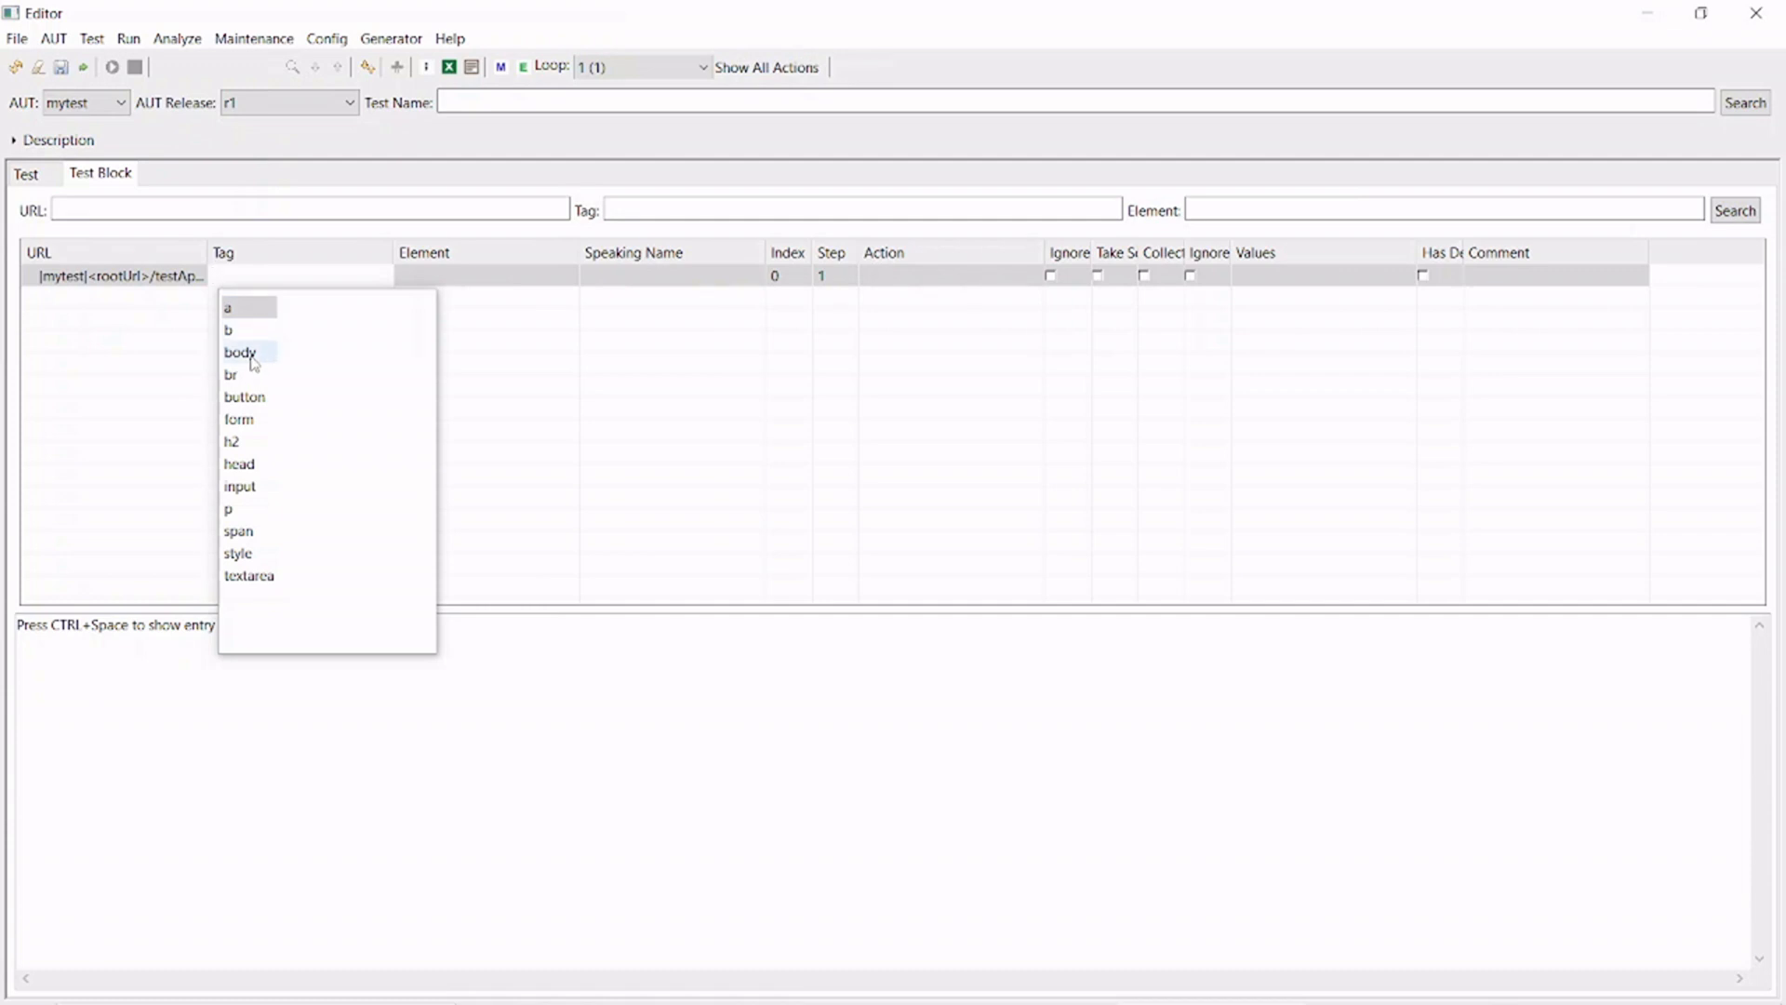
{"action": "double_click", "coordinate": [247, 493]}
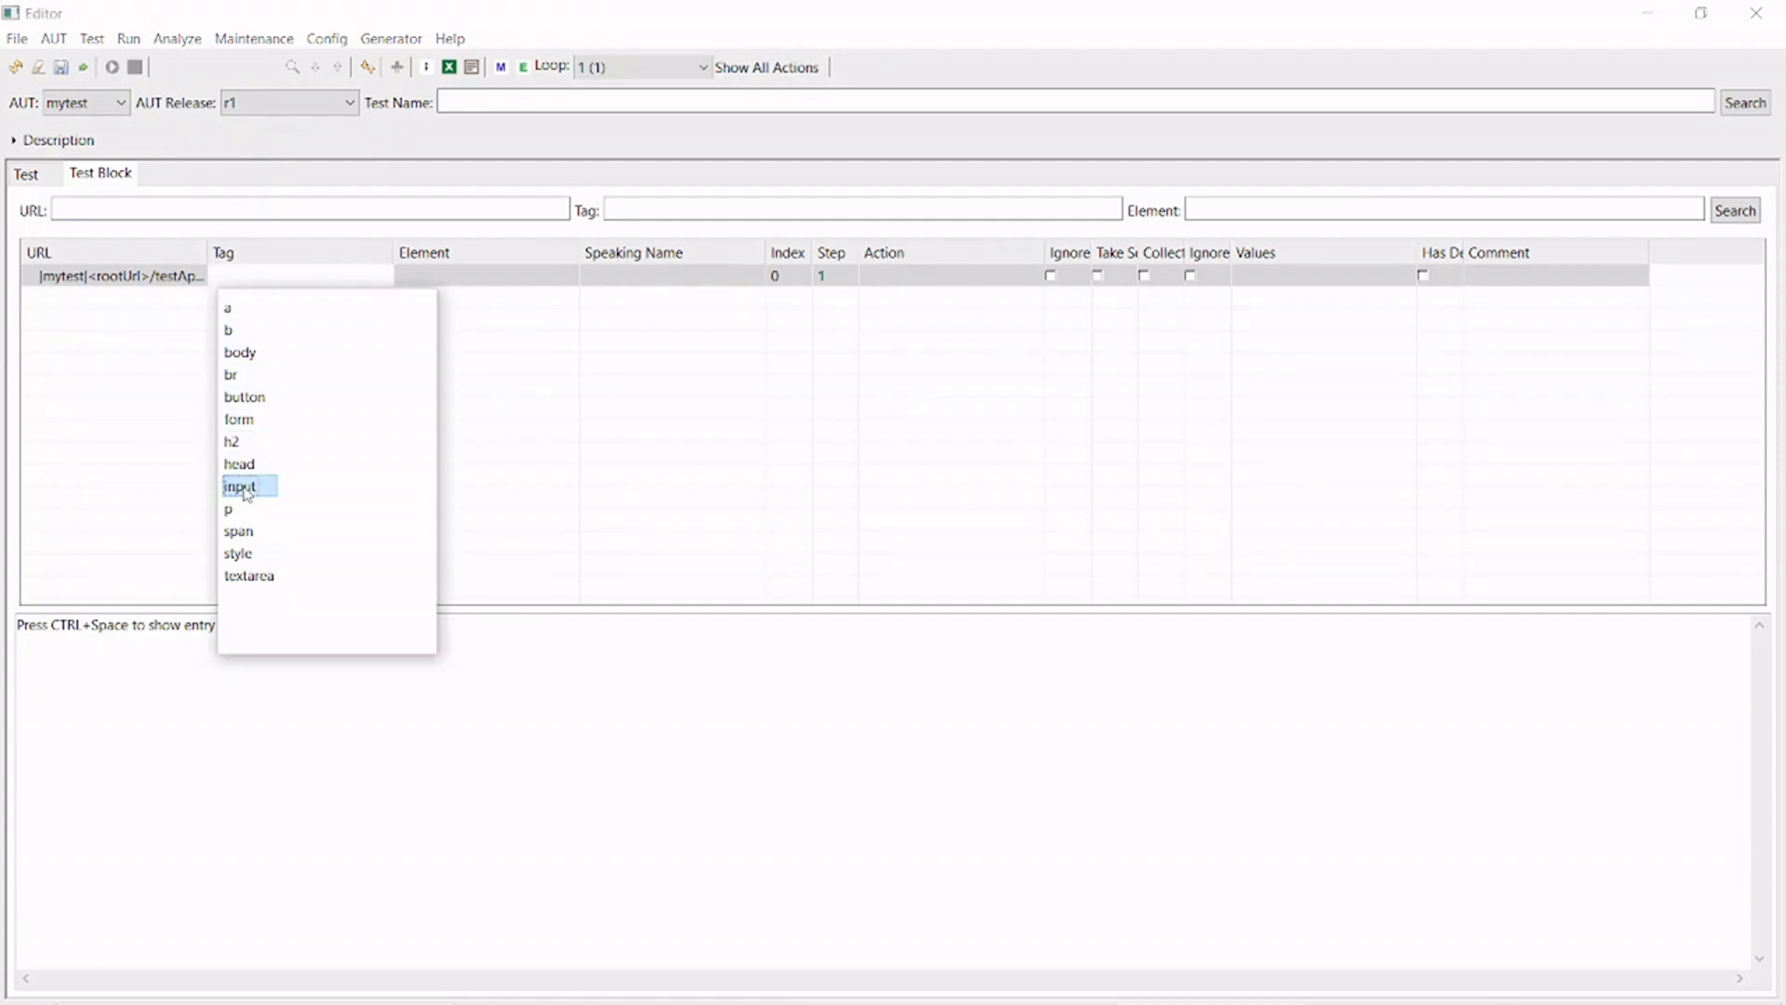
- Choose the name input field as the element of the first test block step
{"action": "left_click", "coordinate": [507, 276]}
{"action": "left_click", "coordinate": [486, 279]}
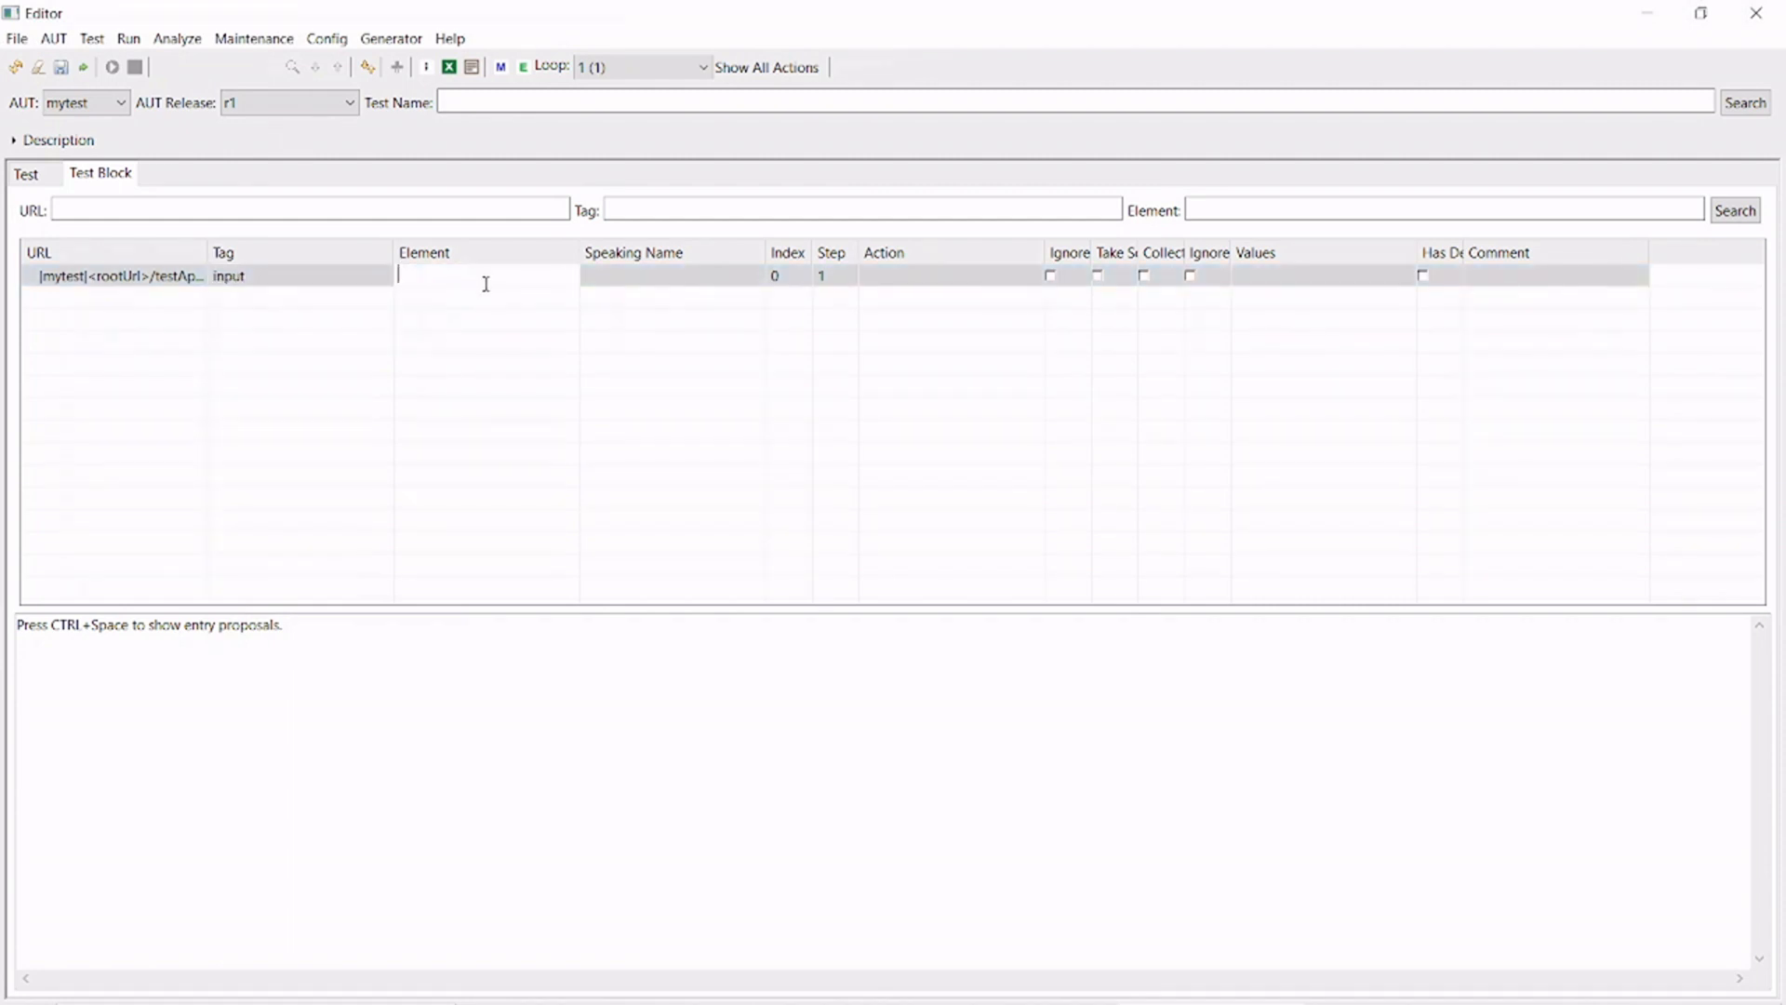
{"action": "key", "text": "ctrl+space"}
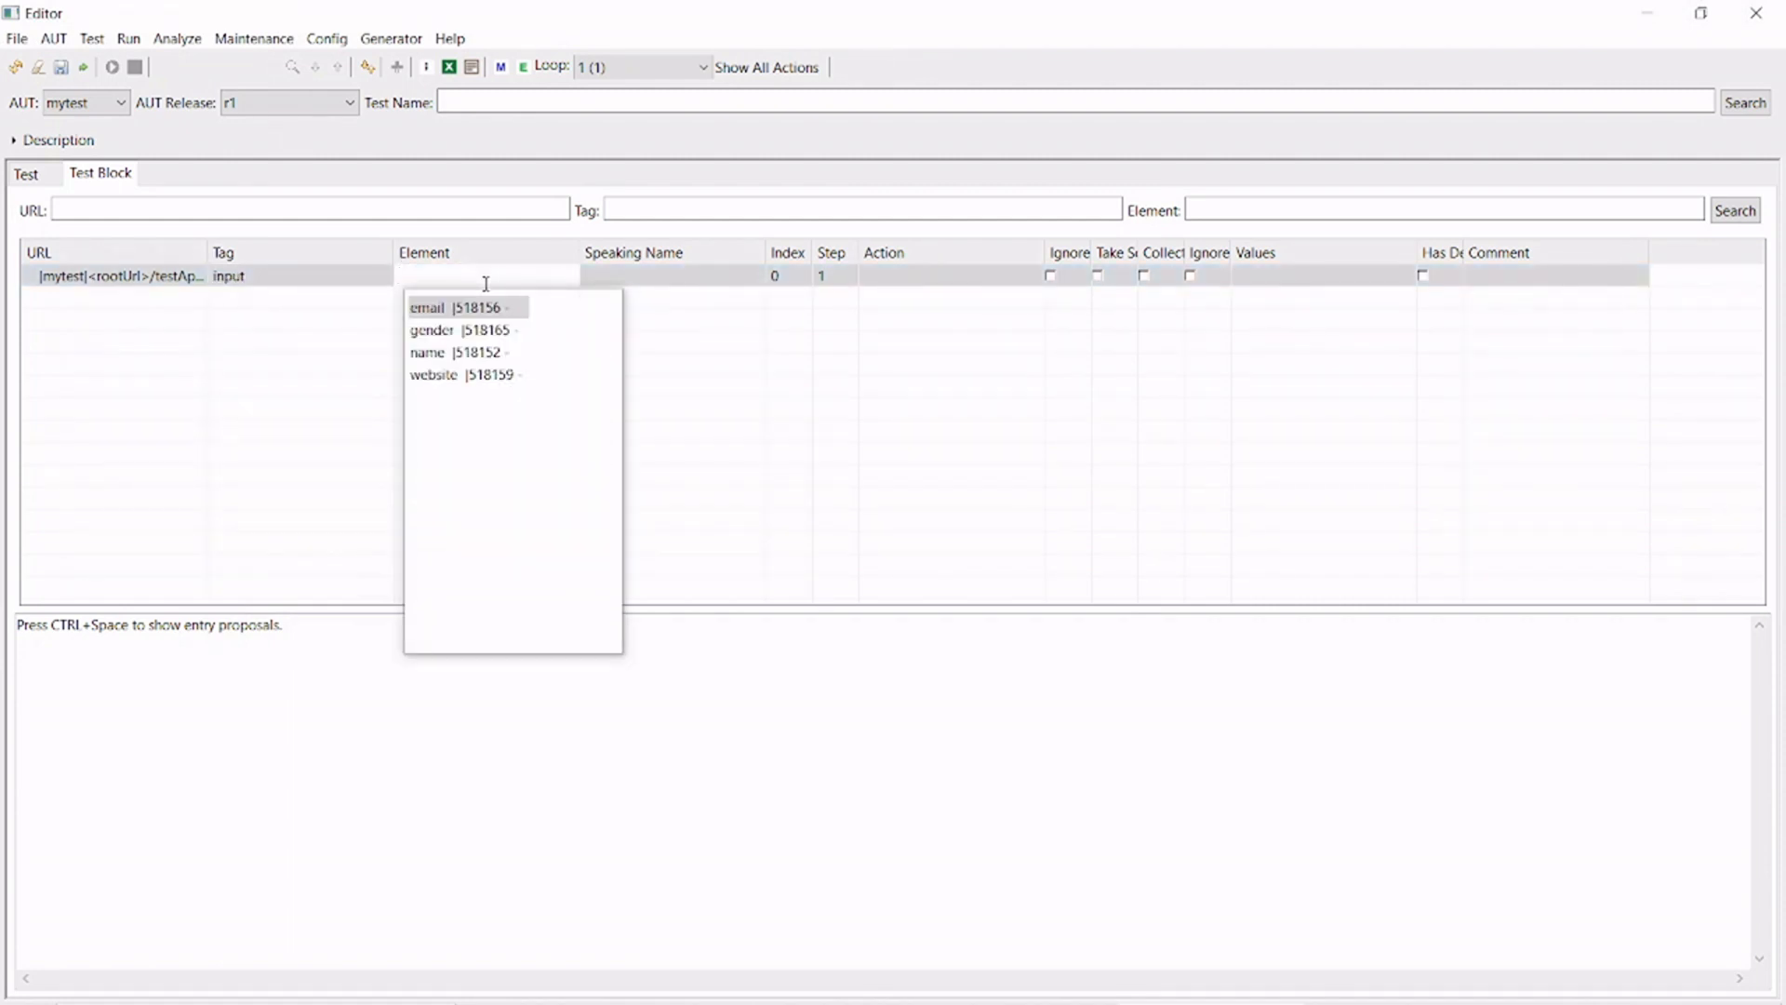
{"action": "left_click", "coordinate": [457, 359]}
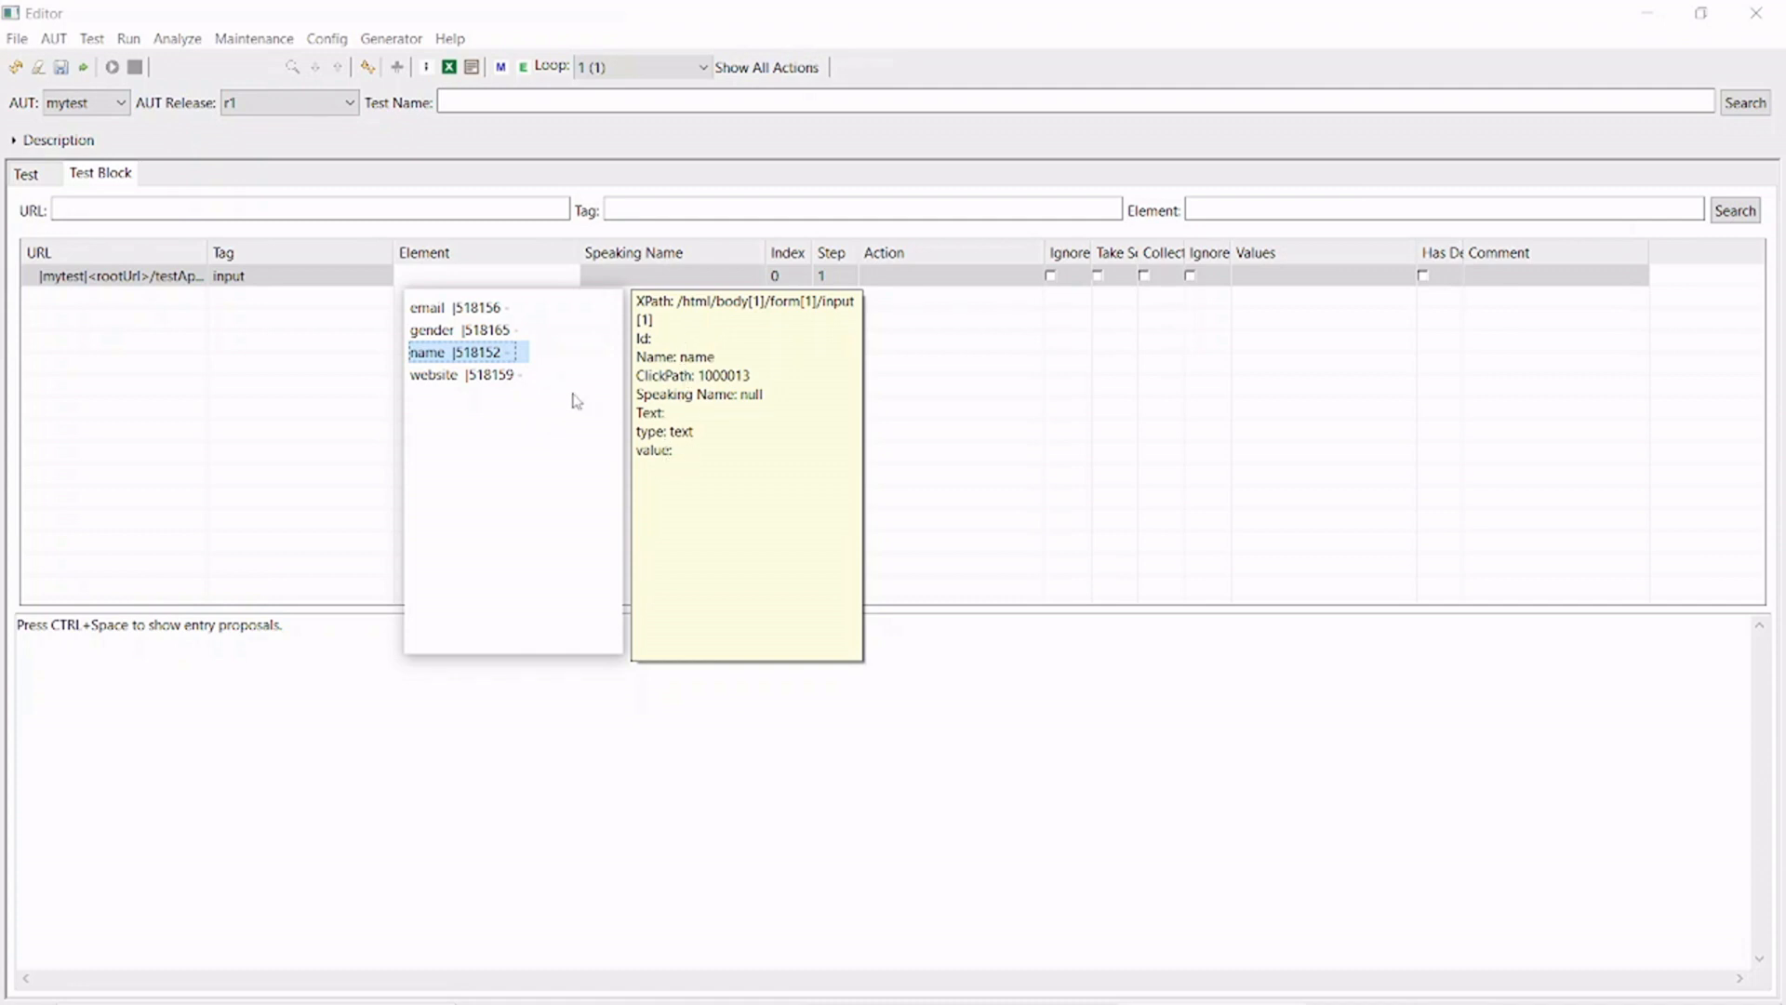
{"action": "double_click", "coordinate": [457, 359]}
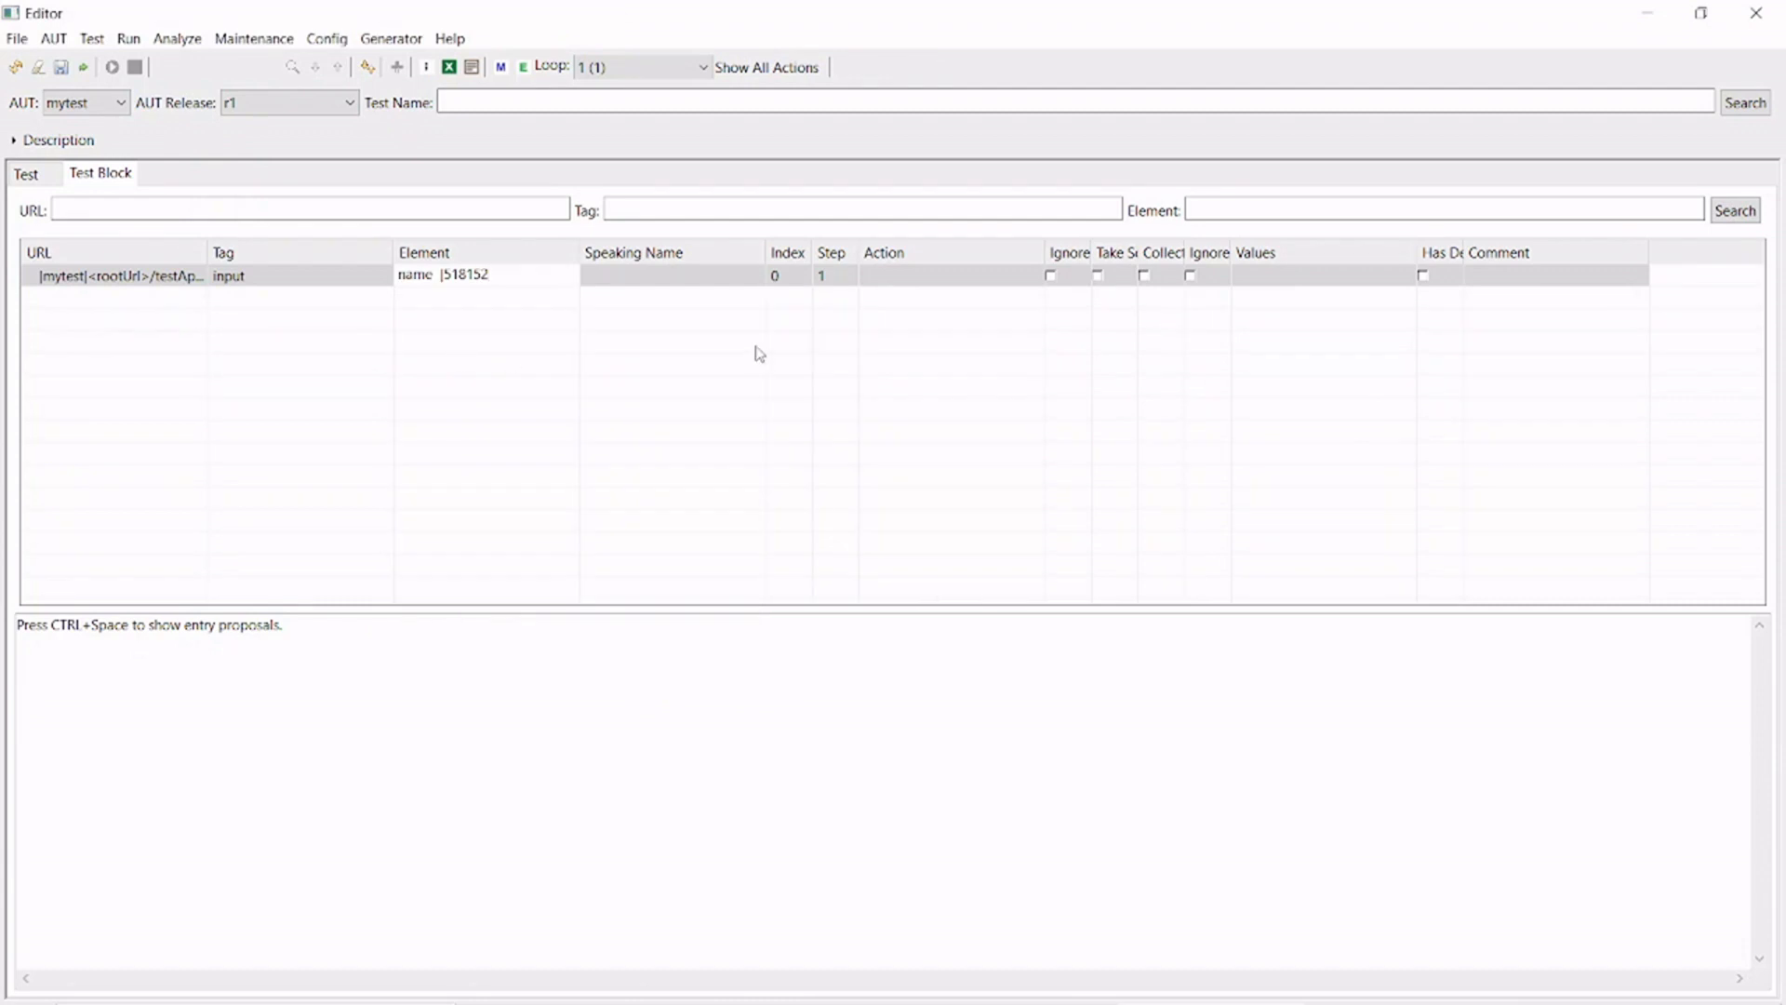
- Set the action of the first test block step to SetText
{"action": "left_click", "coordinate": [898, 277]}
{"action": "left_click", "coordinate": [897, 275]}
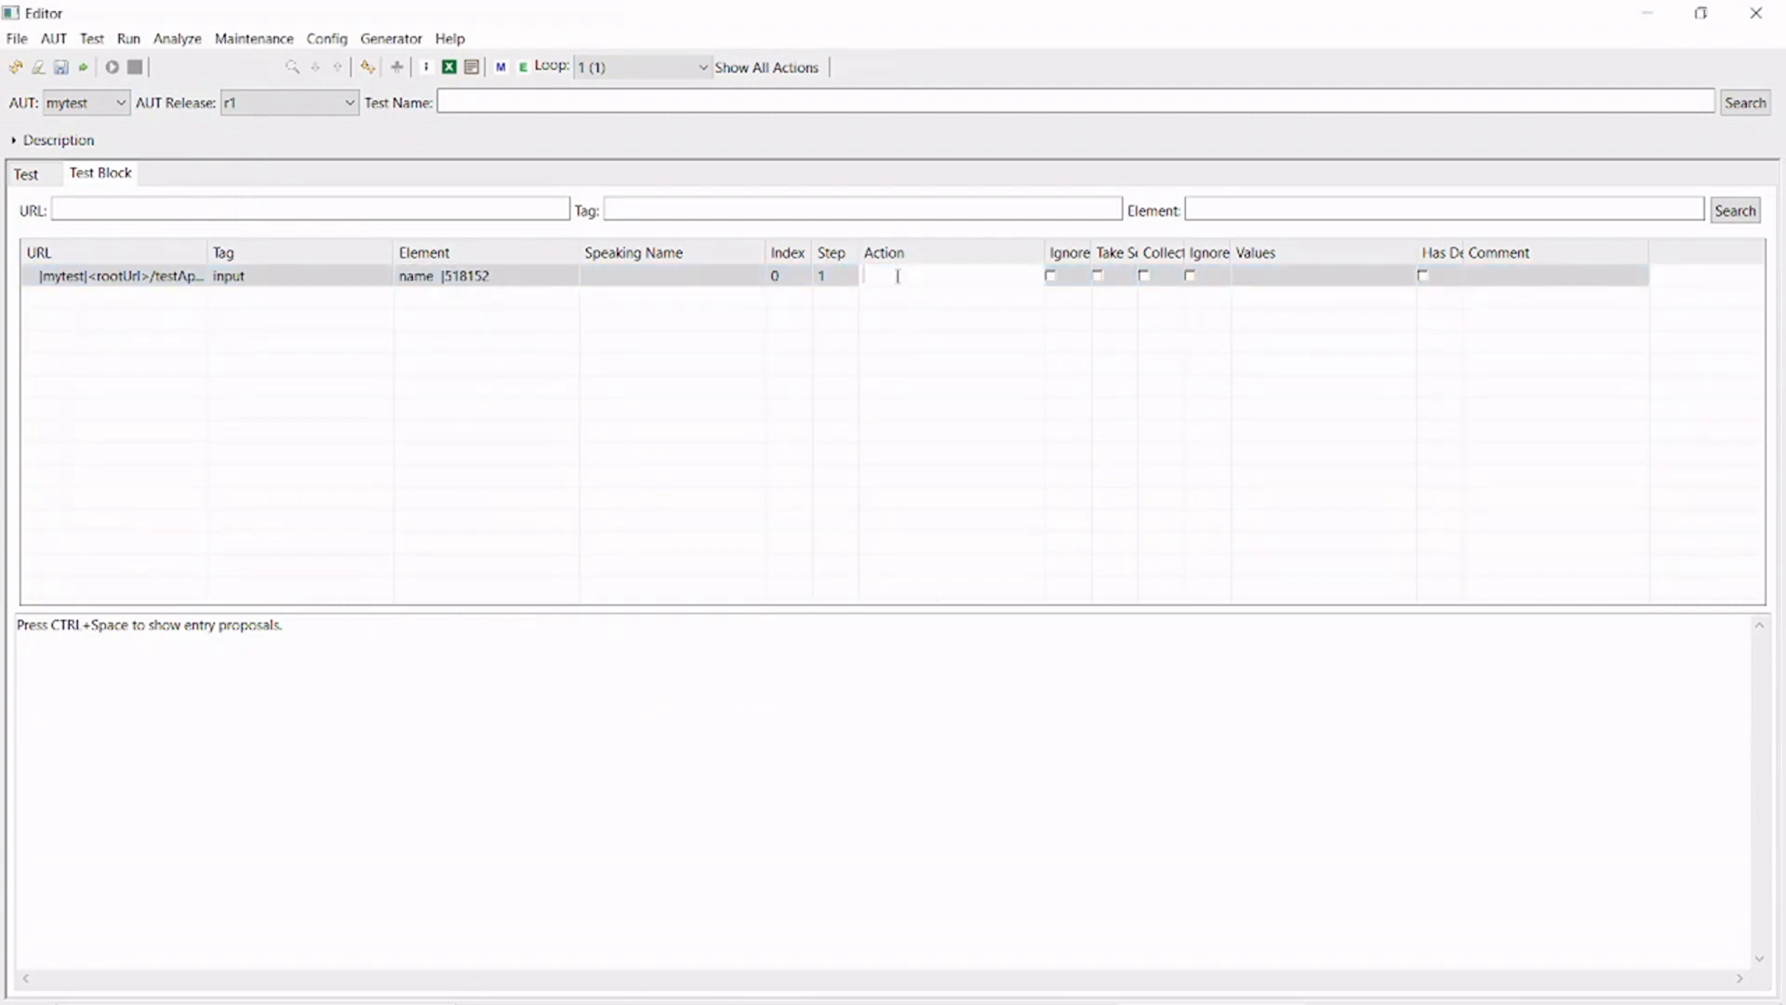
{"action": "key", "text": "ctrl+space"}
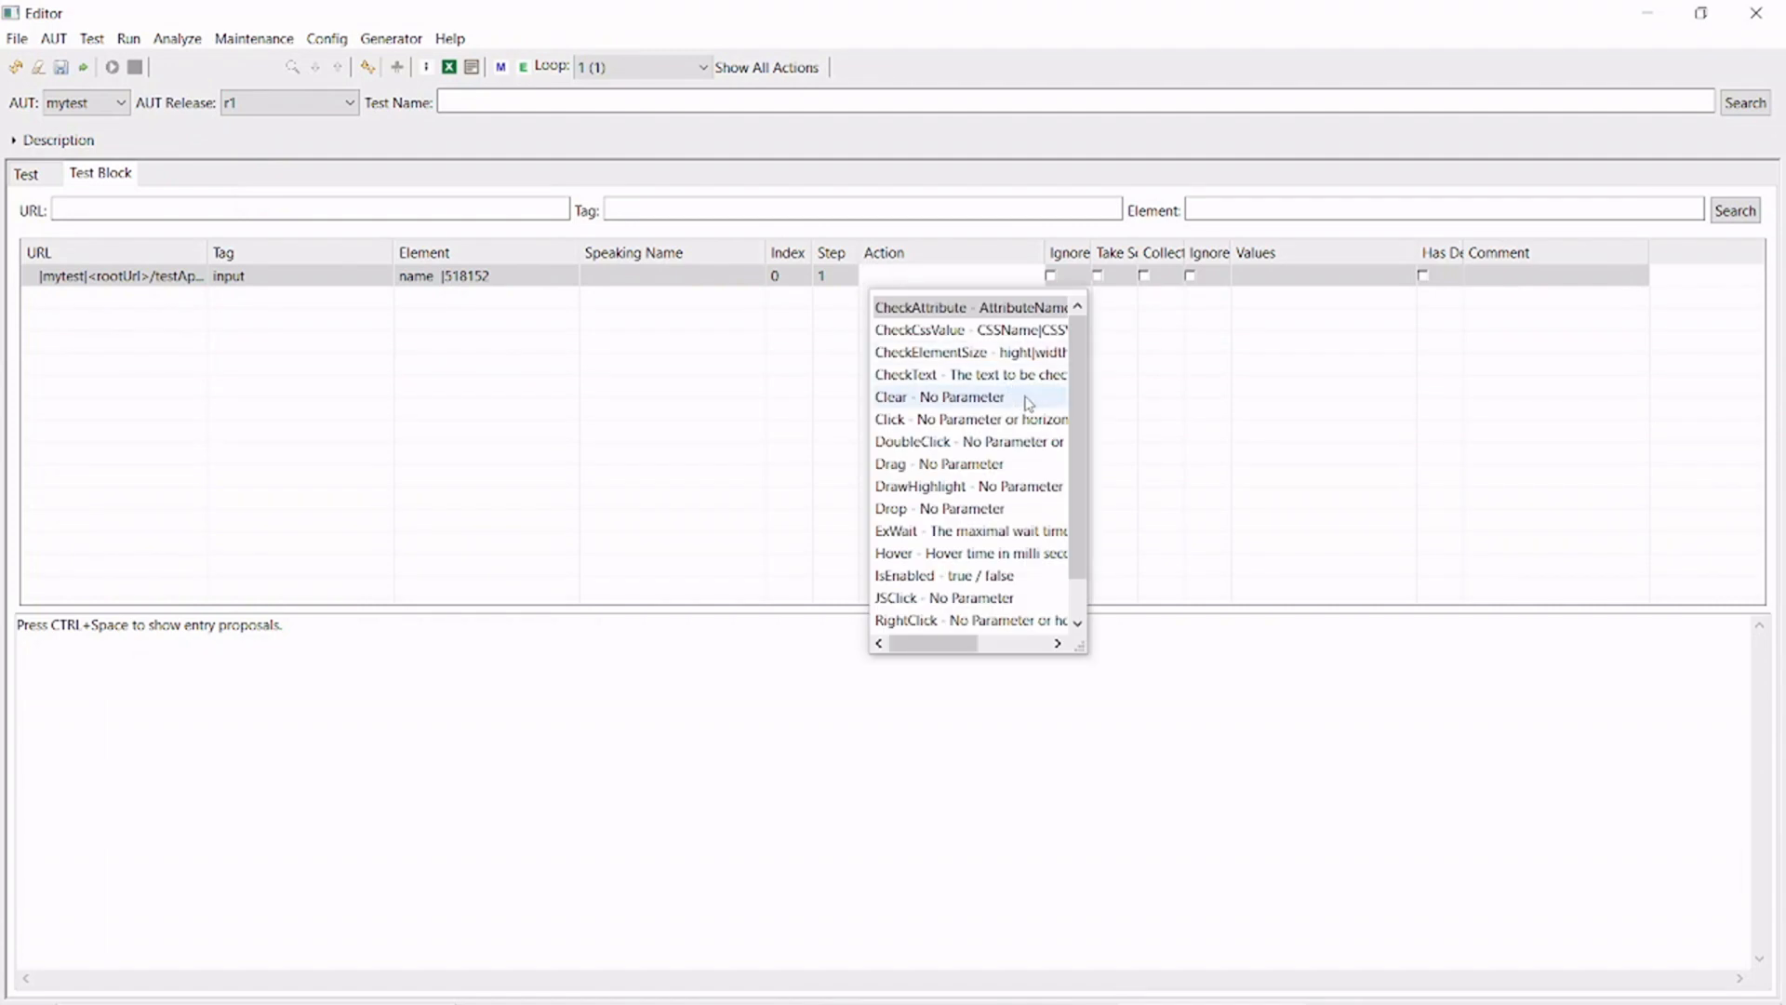
{"action": "scroll", "coordinate": [1022, 401], "scroll_direction": "down", "scroll_amount": 1}
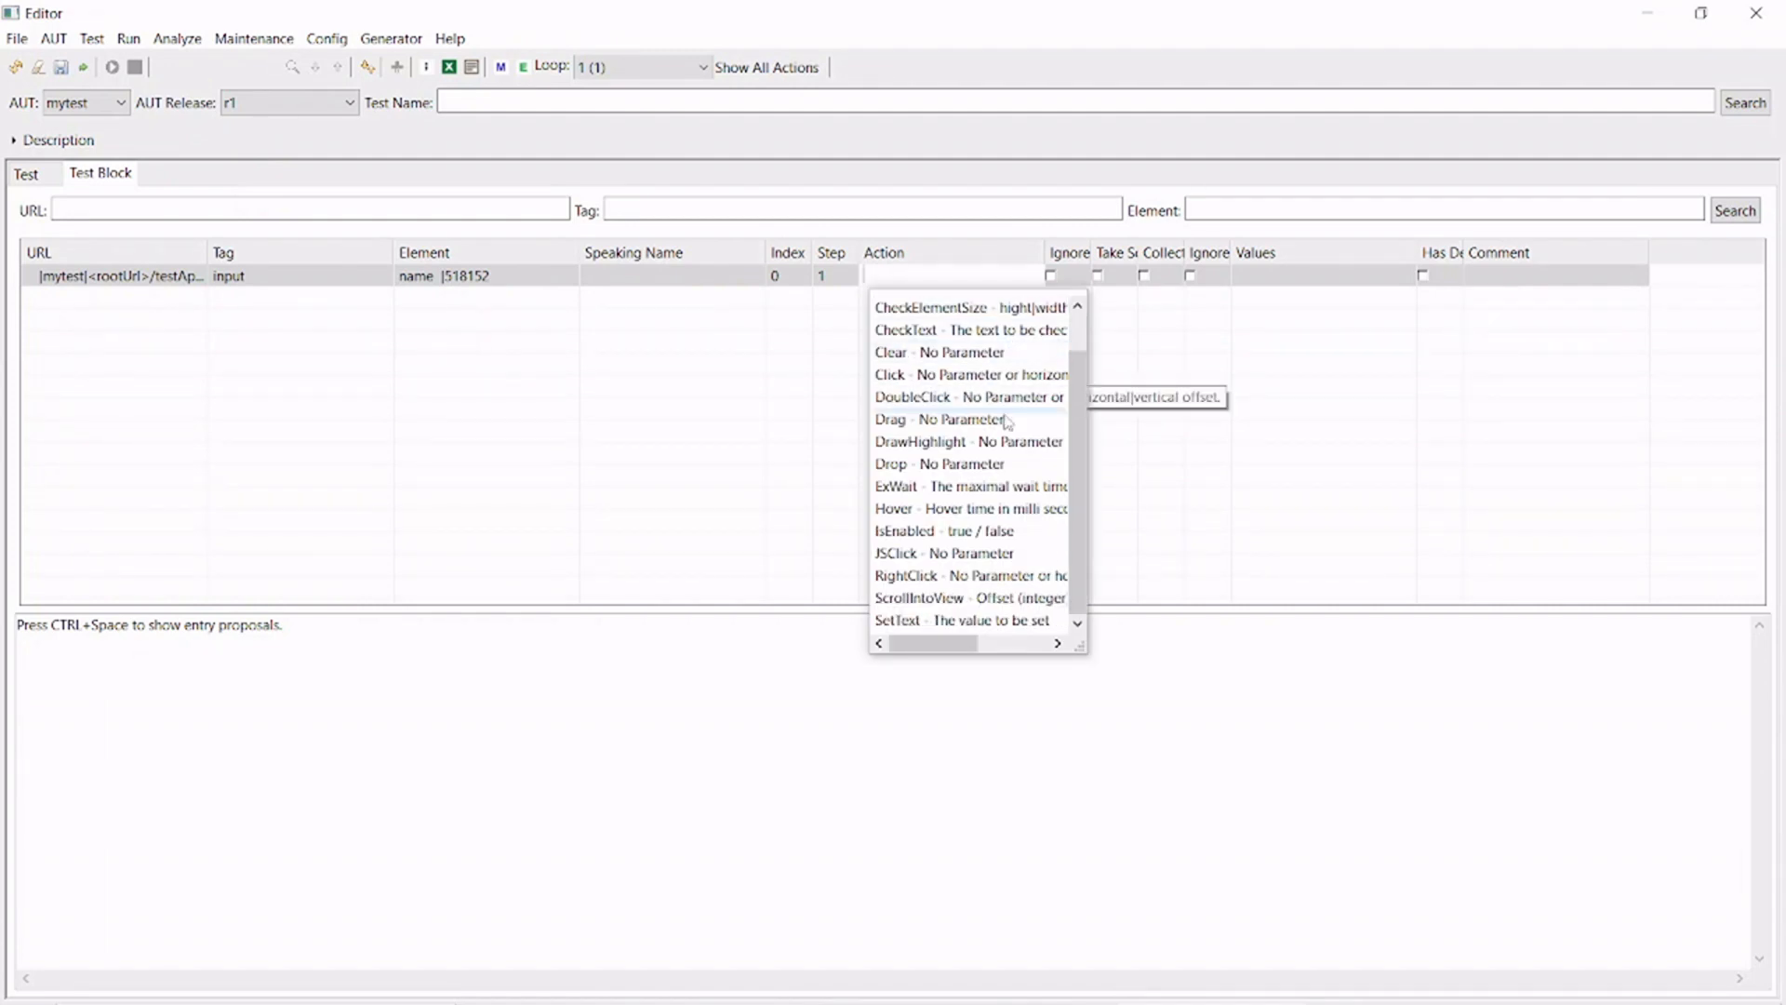
{"action": "double_click", "coordinate": [972, 619]}
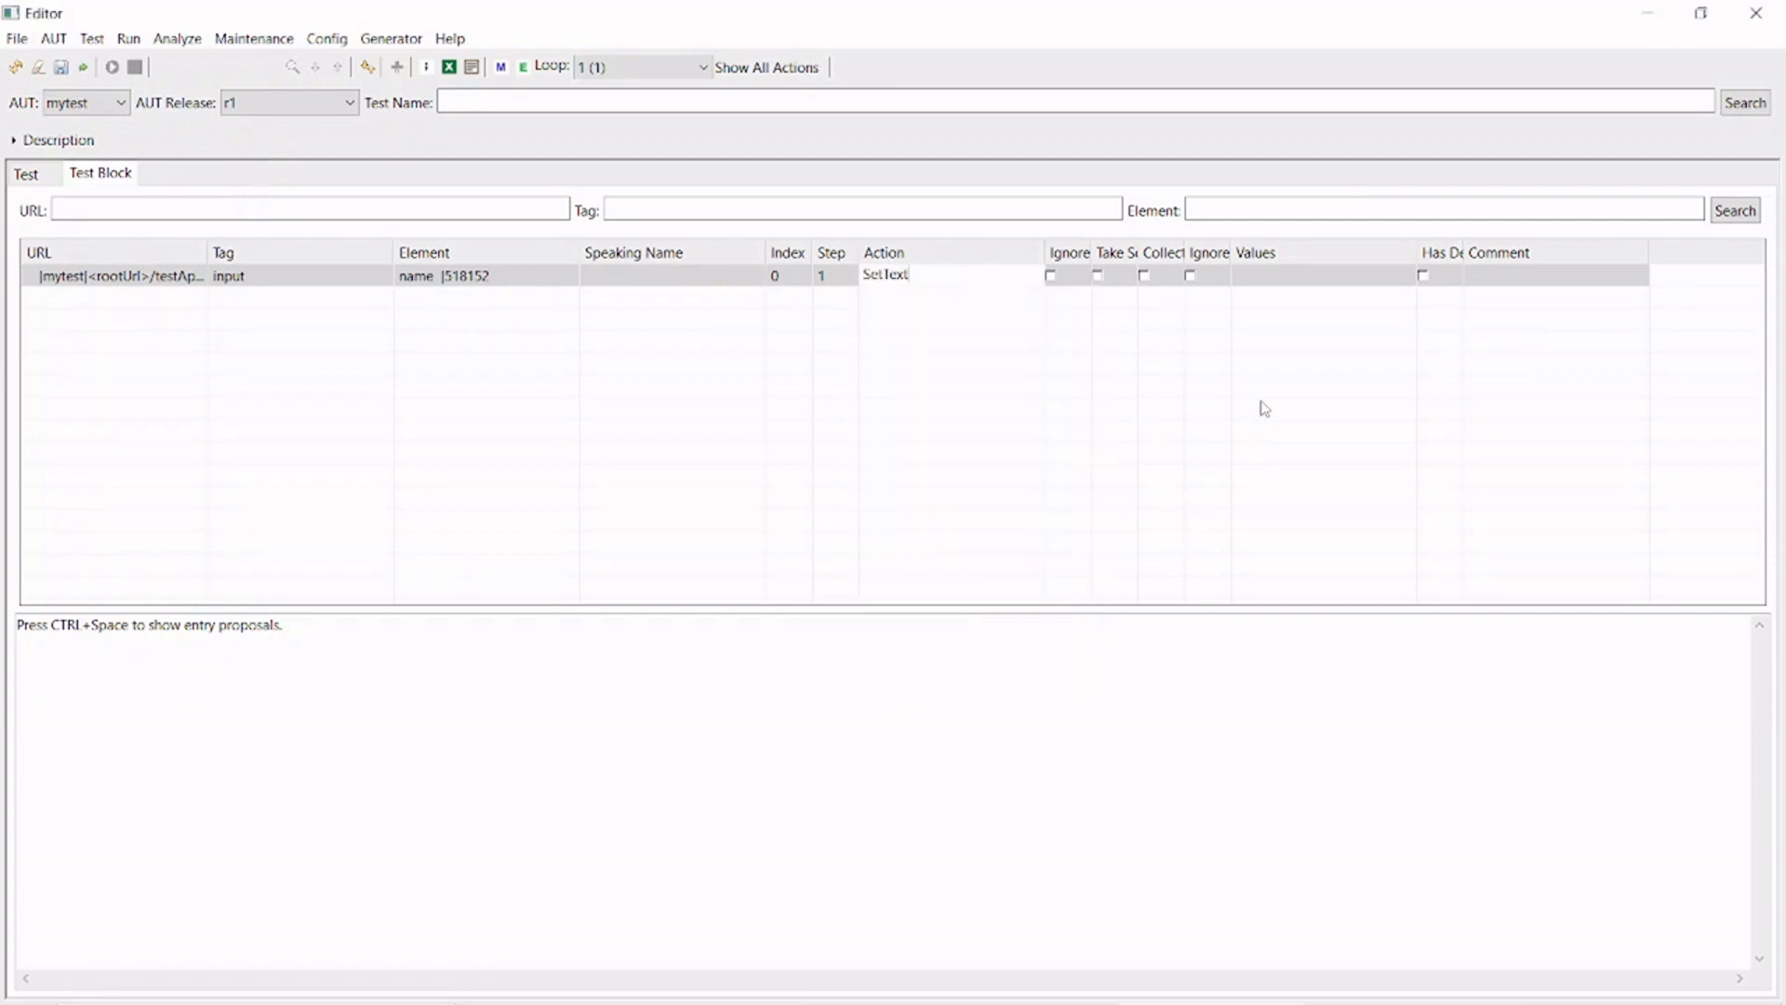
- Enter a first name as the value of the SetText step
{"action": "left_click", "coordinate": [1273, 276]}
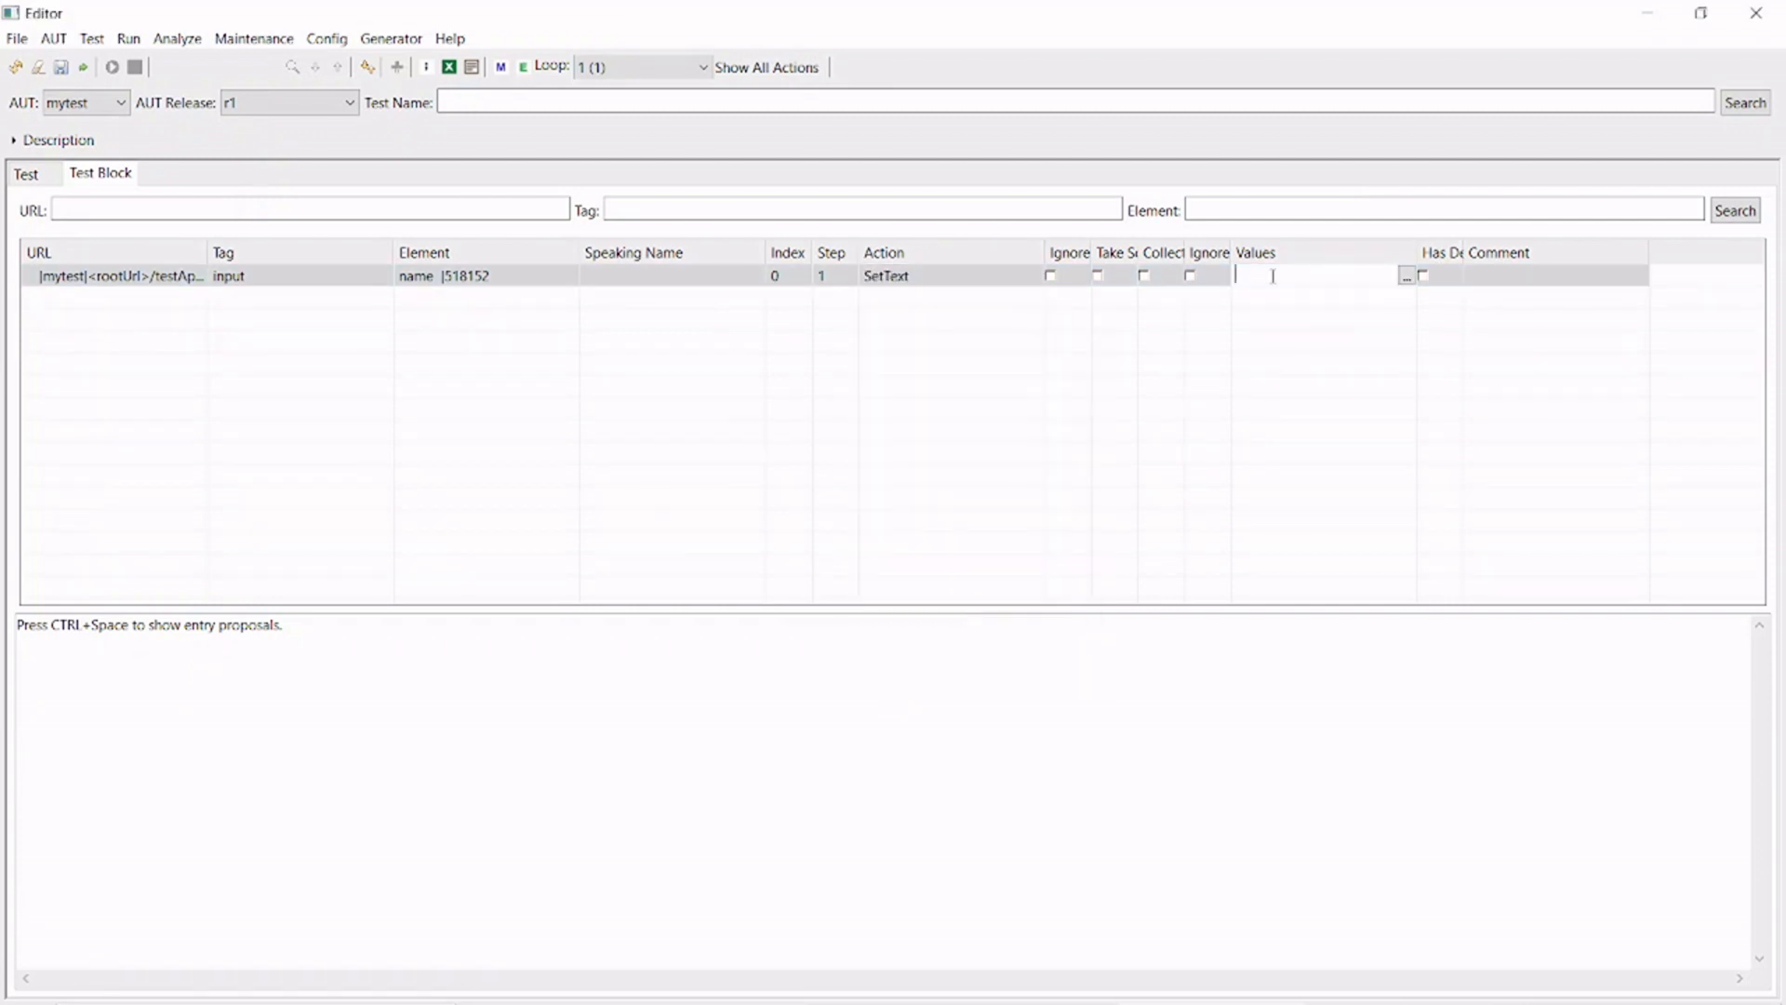
{"action": "type", "text": "Hansli"}
{"action": "left_click", "coordinate": [1368, 339]}
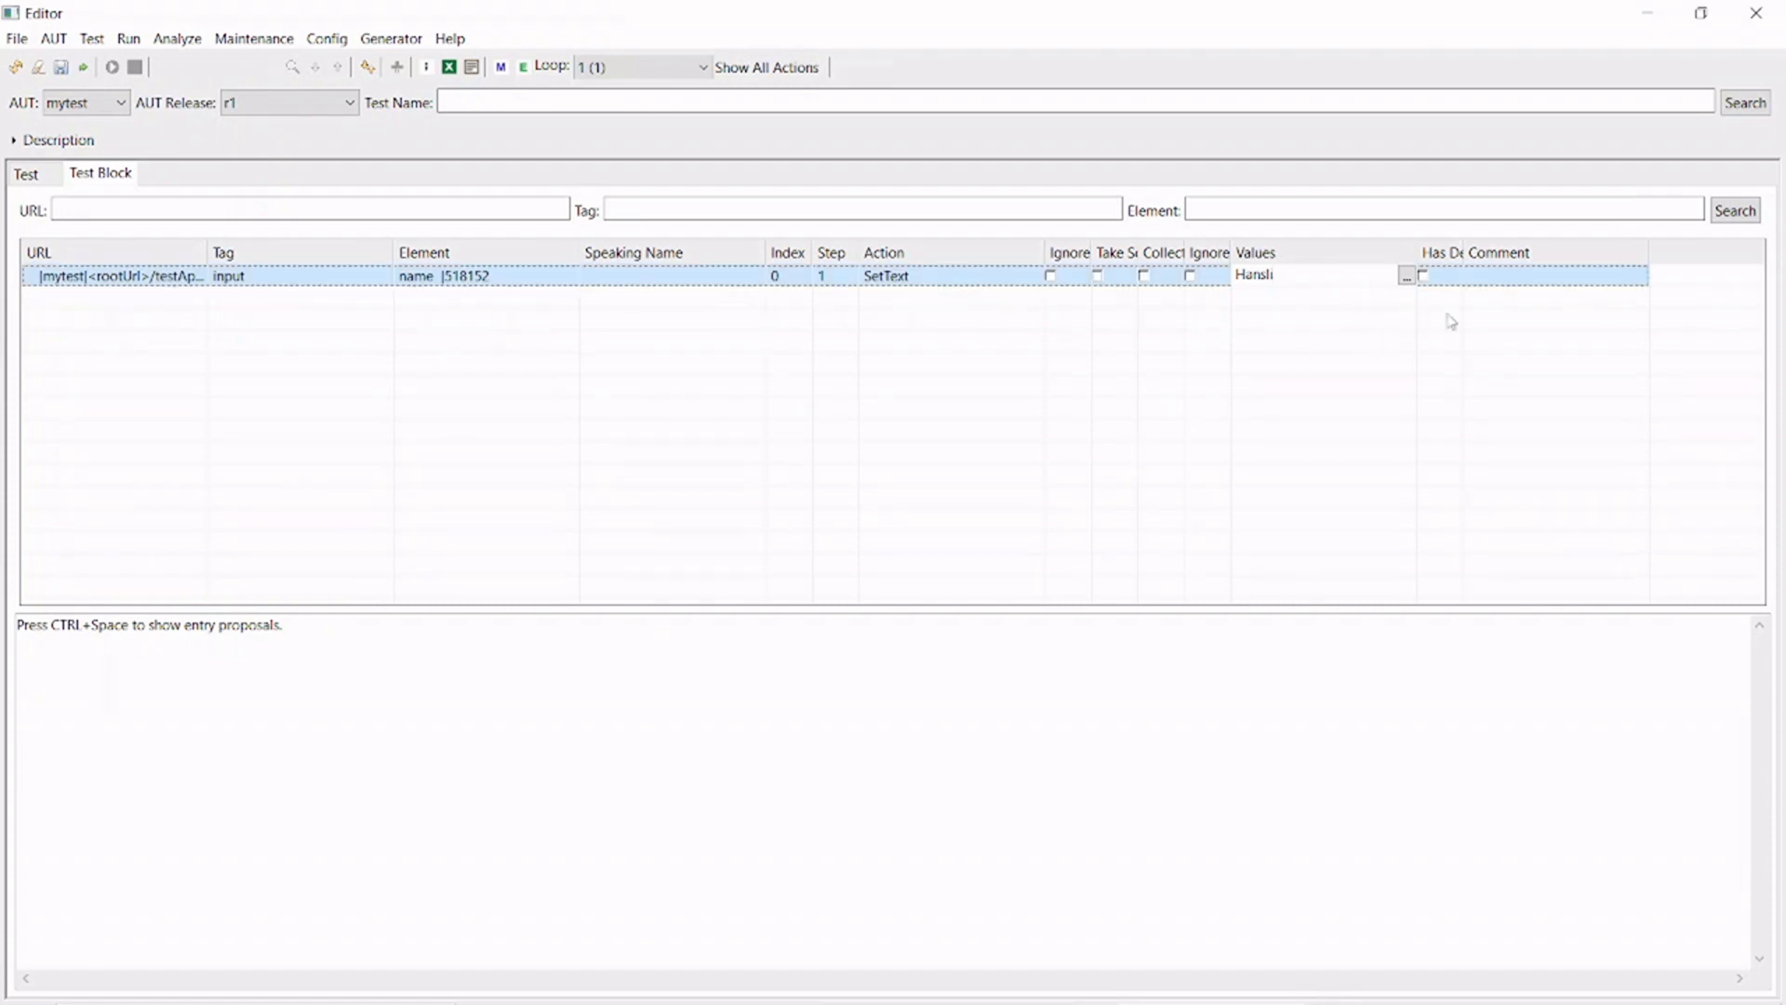
{"action": "left_click", "coordinate": [1314, 273]}
{"action": "key", "text": "Return"}
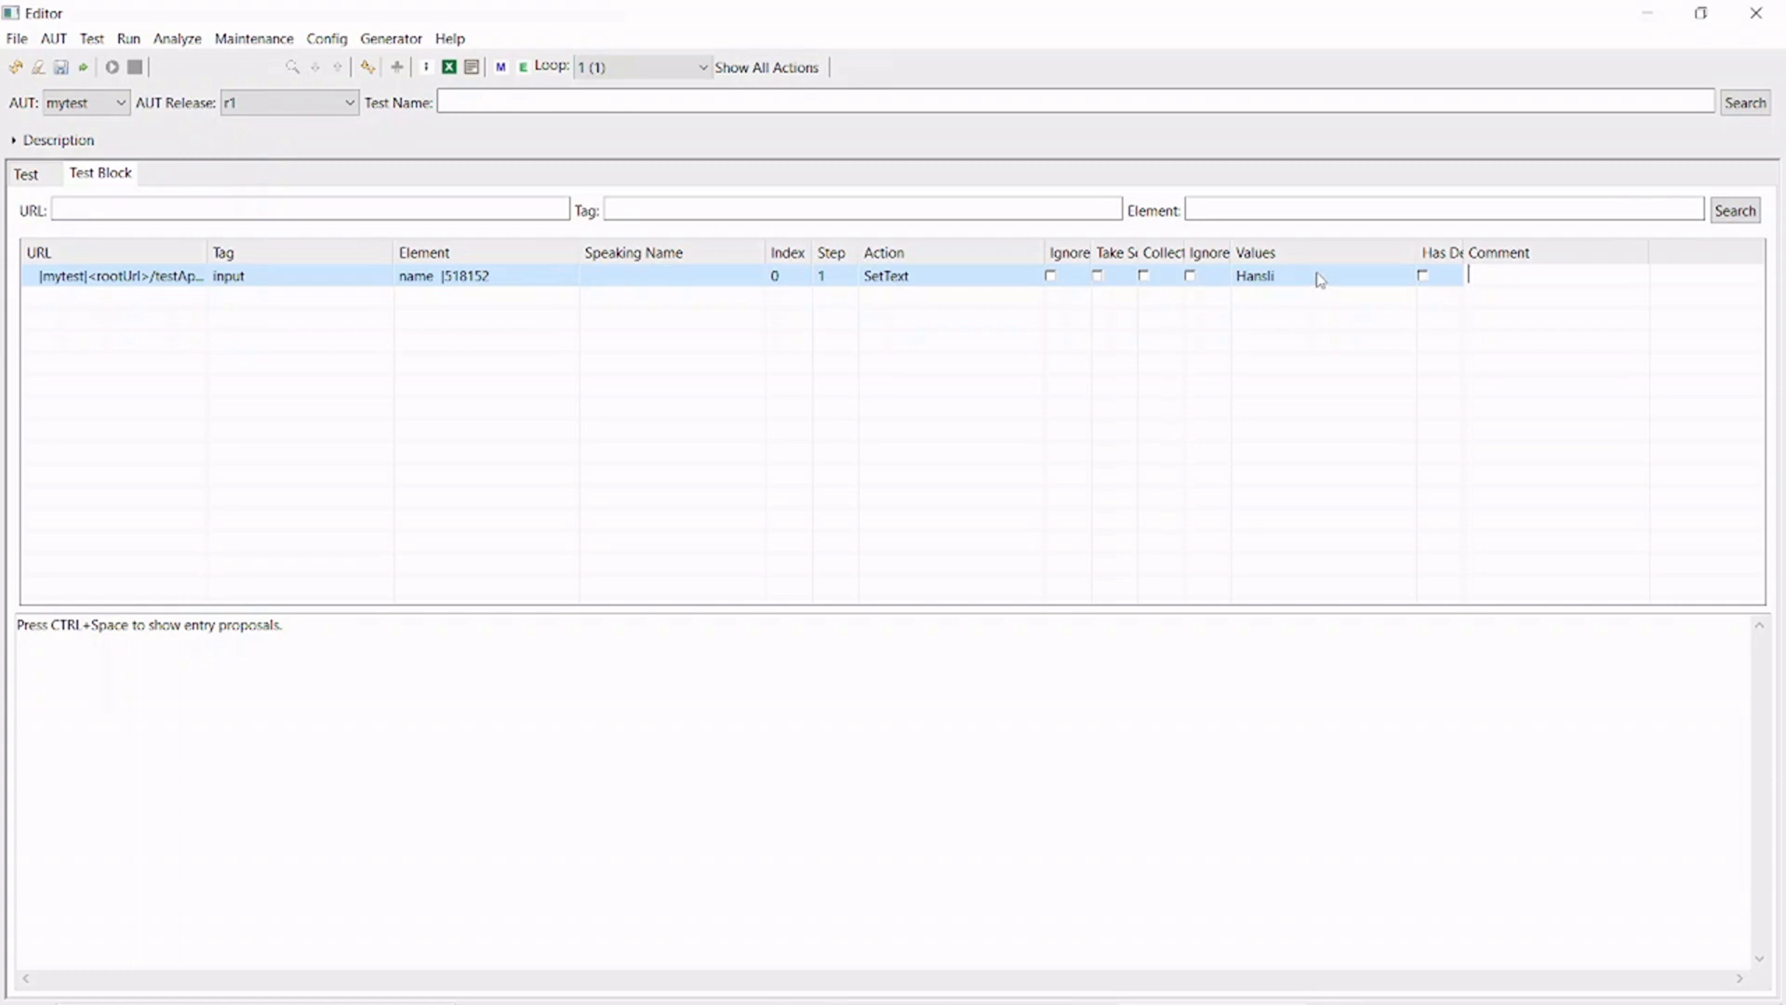
- Add a second test block step with URL |mytest|<rootUrl>/testApp.php and tag button
{"action": "key", "text": "Tab"}
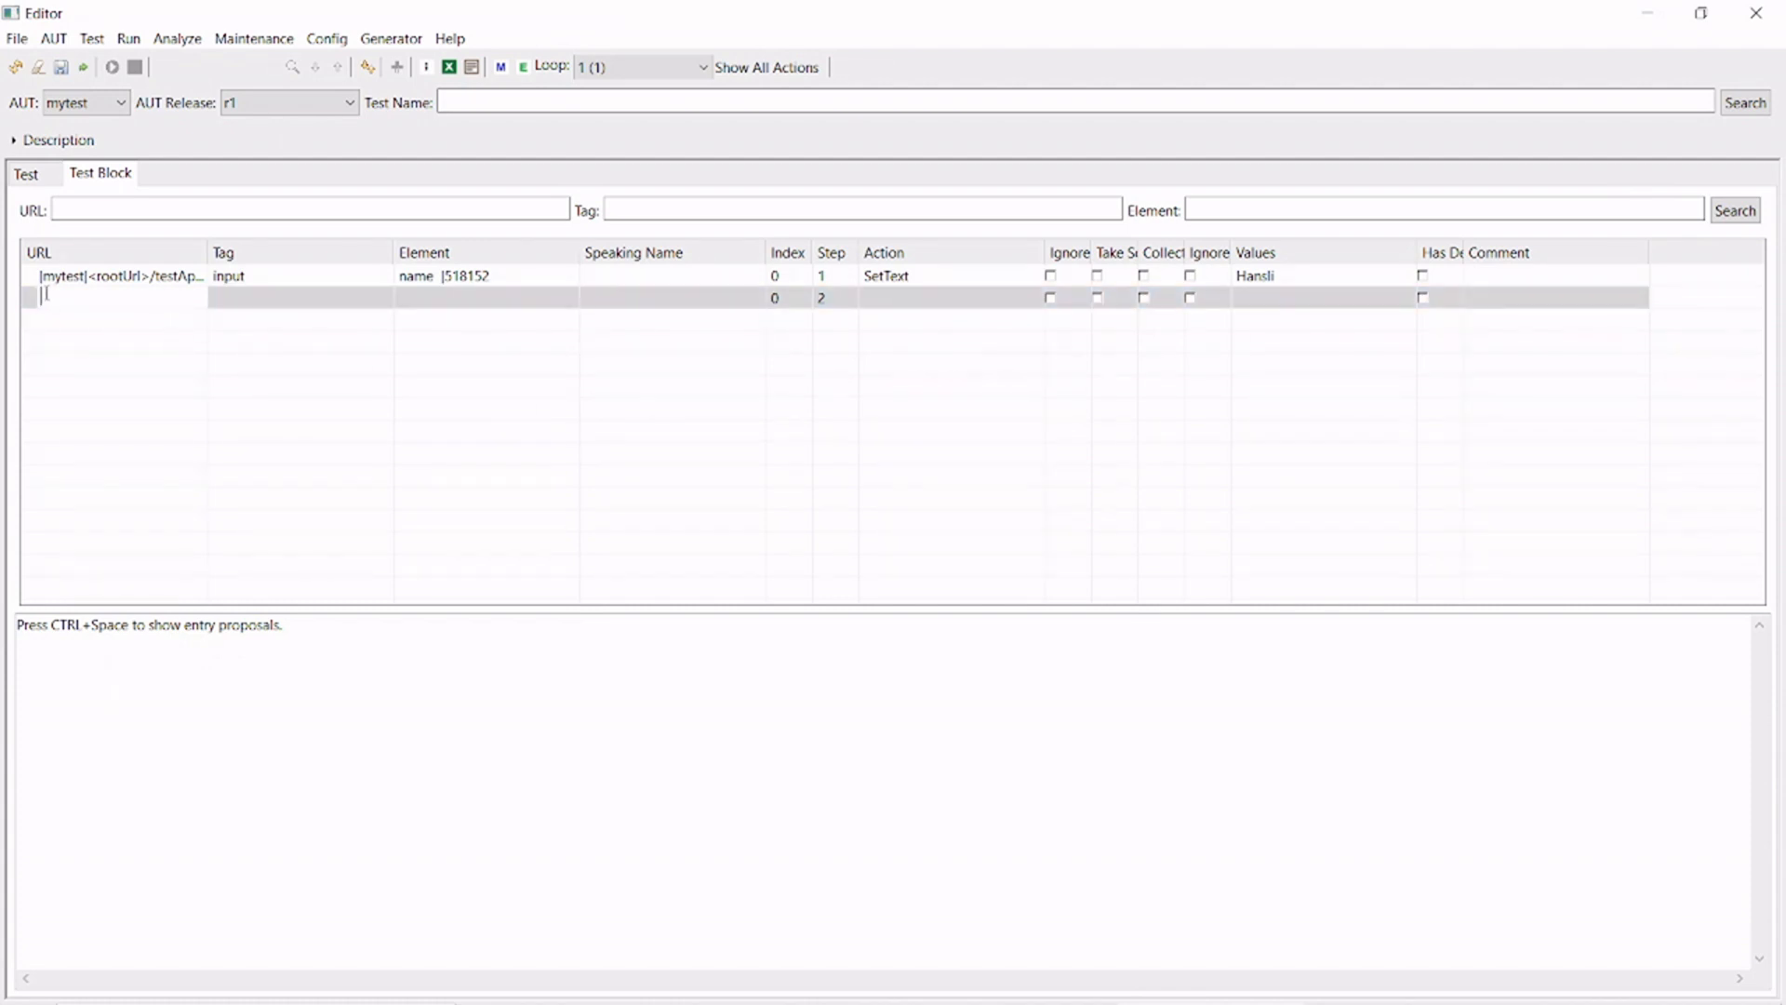
{"action": "key", "text": "ctrl+space"}
{"action": "double_click", "coordinate": [224, 420]}
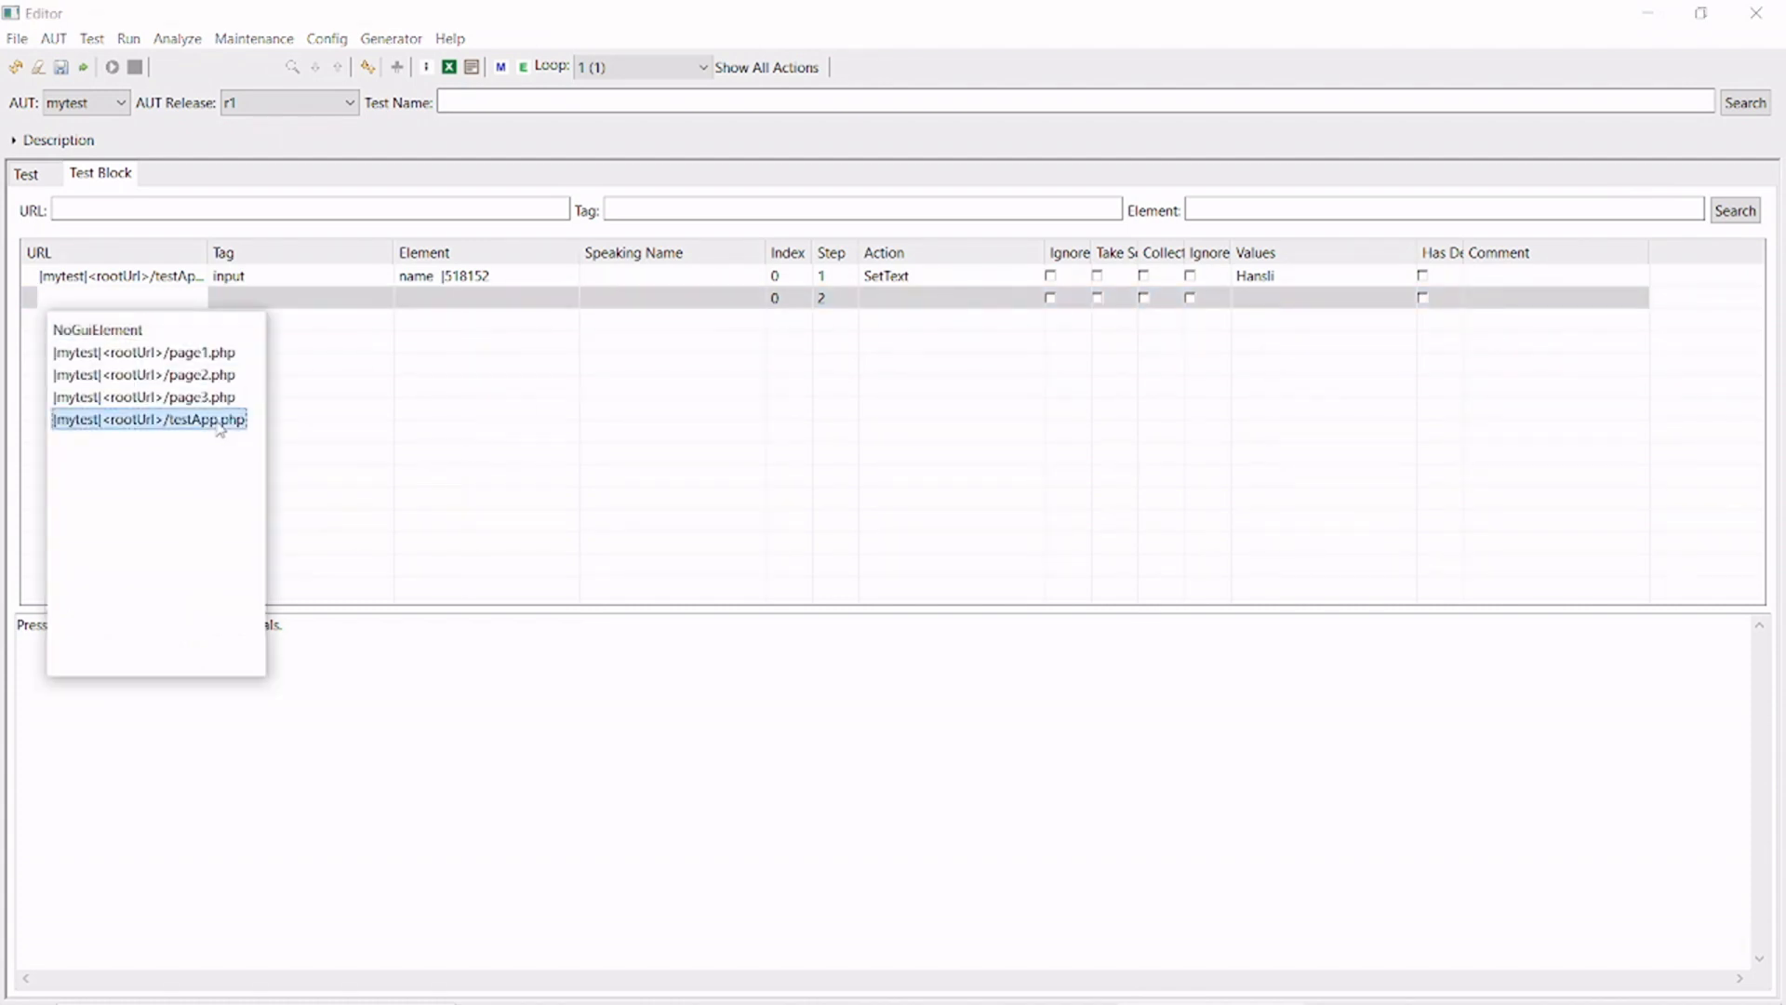
{"action": "left_click", "coordinate": [298, 297]}
{"action": "key", "text": "ctrl+space"}
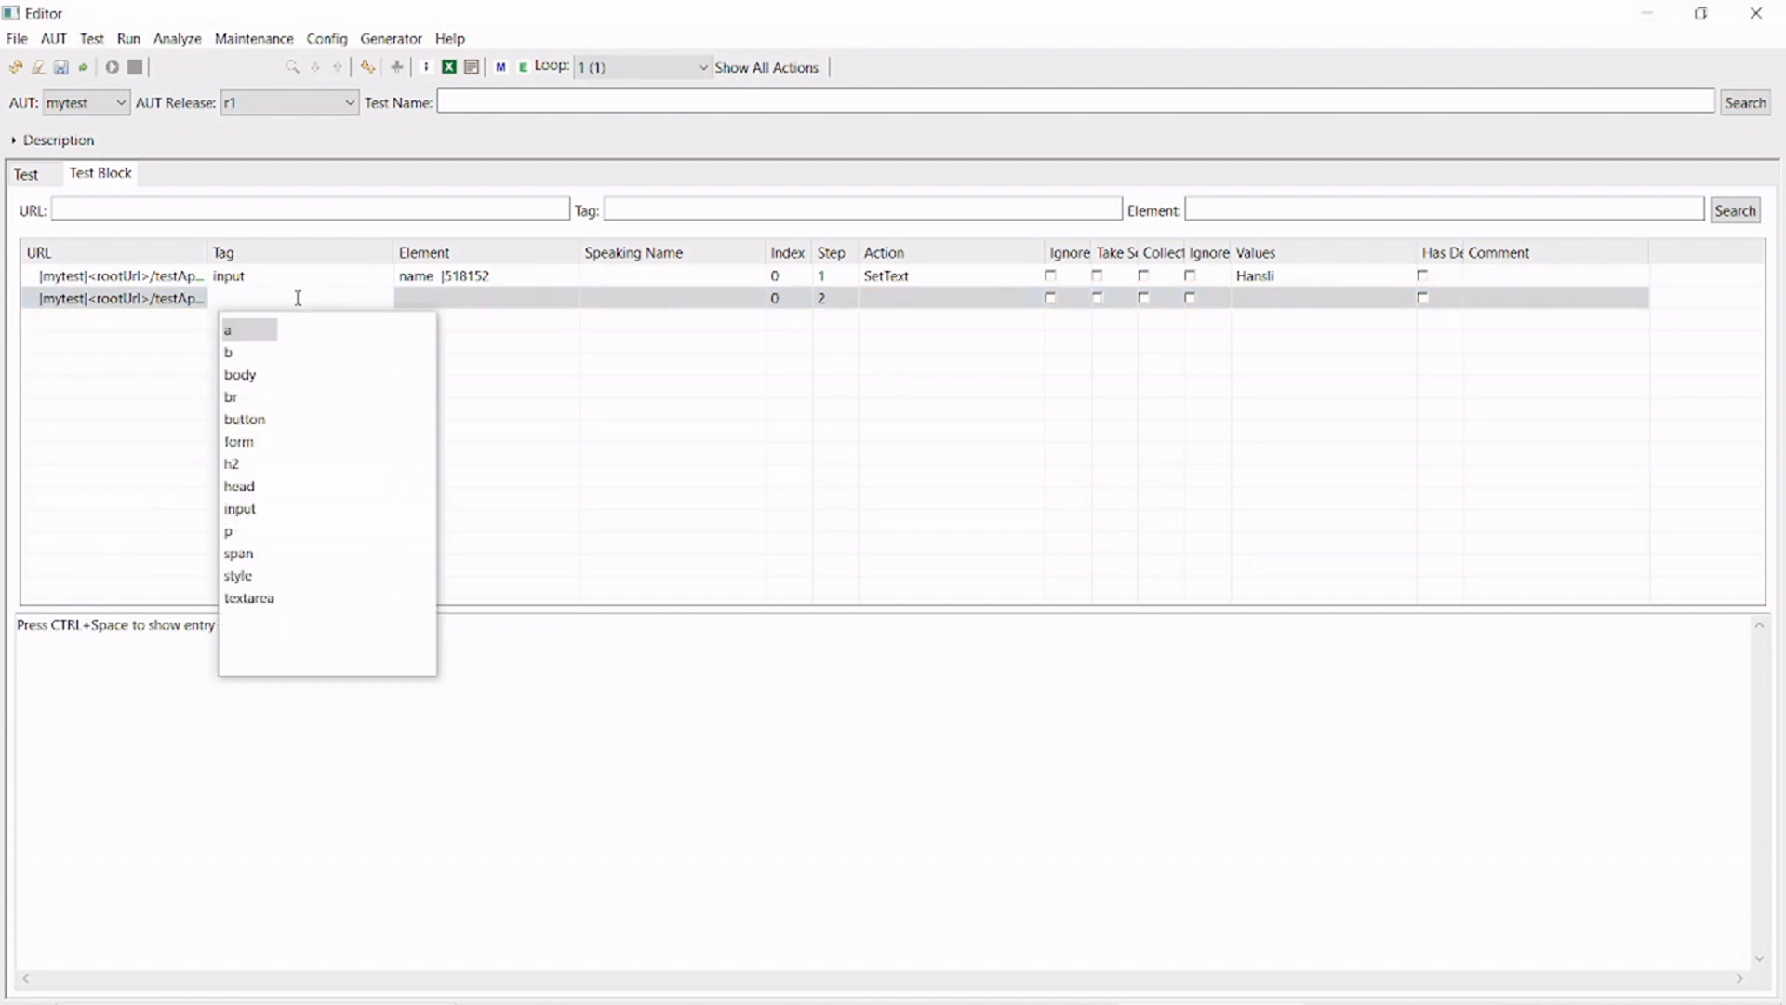
{"action": "double_click", "coordinate": [257, 420]}
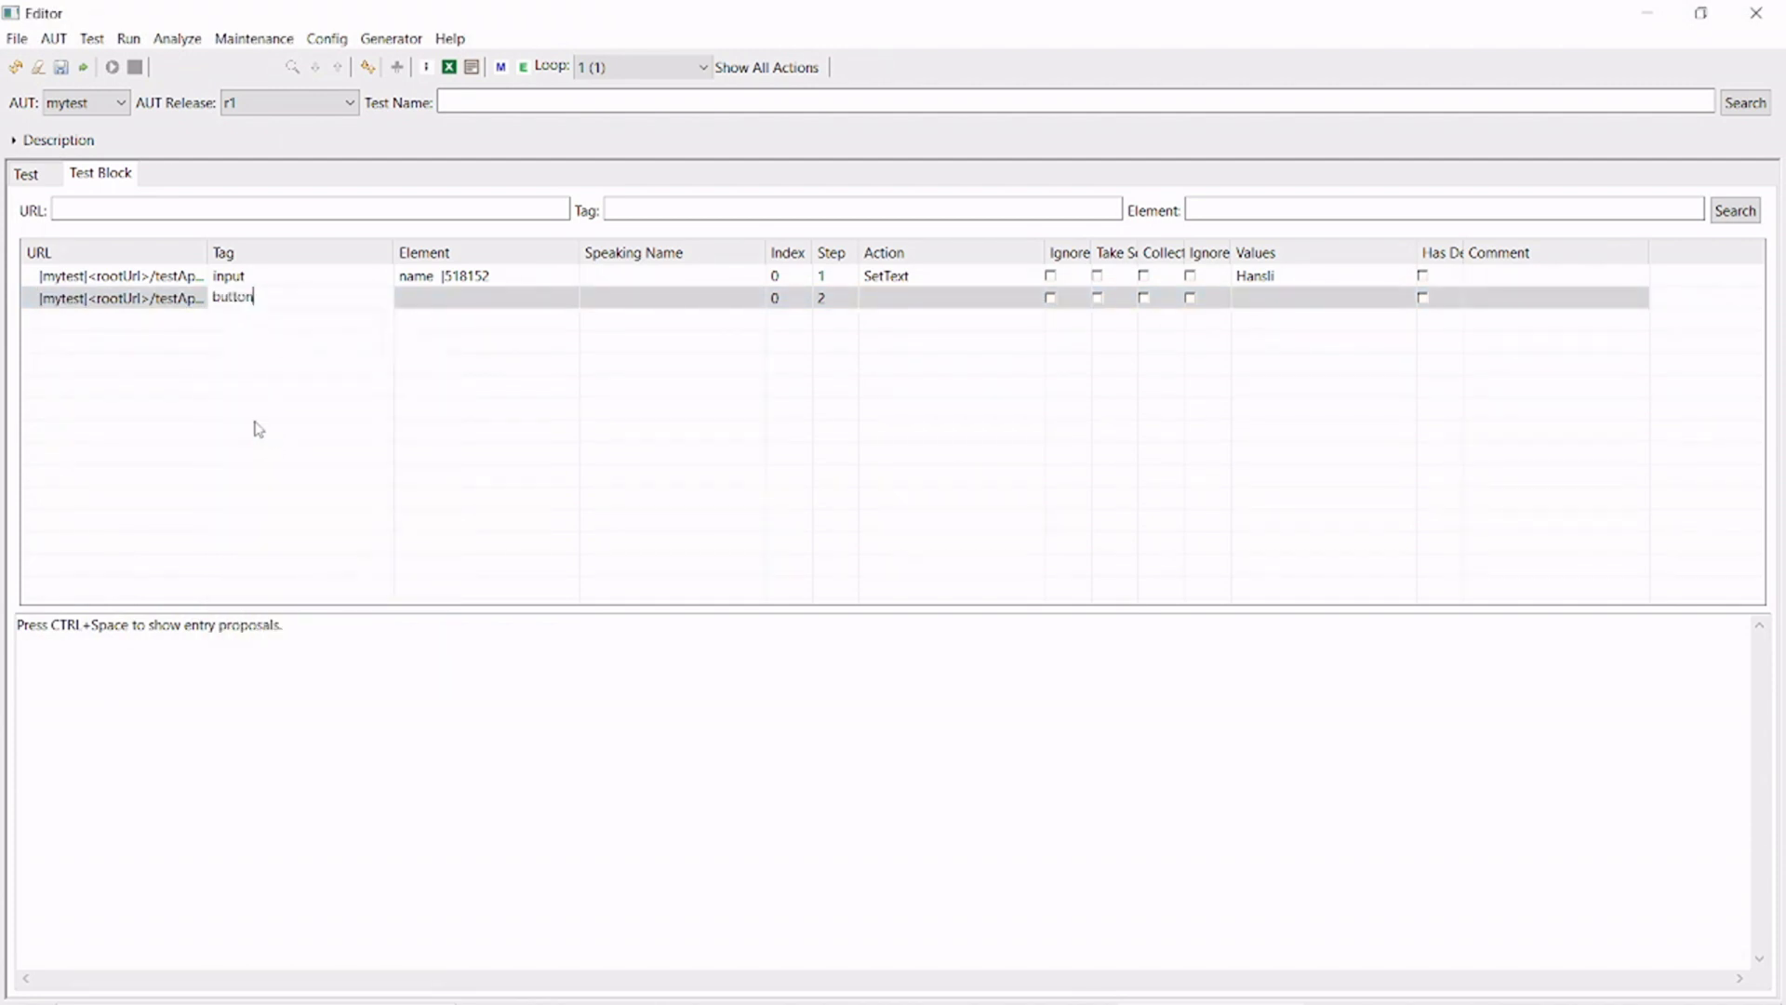
- Set the second step's element to the submit button and its action to Click
{"action": "left_click", "coordinate": [440, 307]}
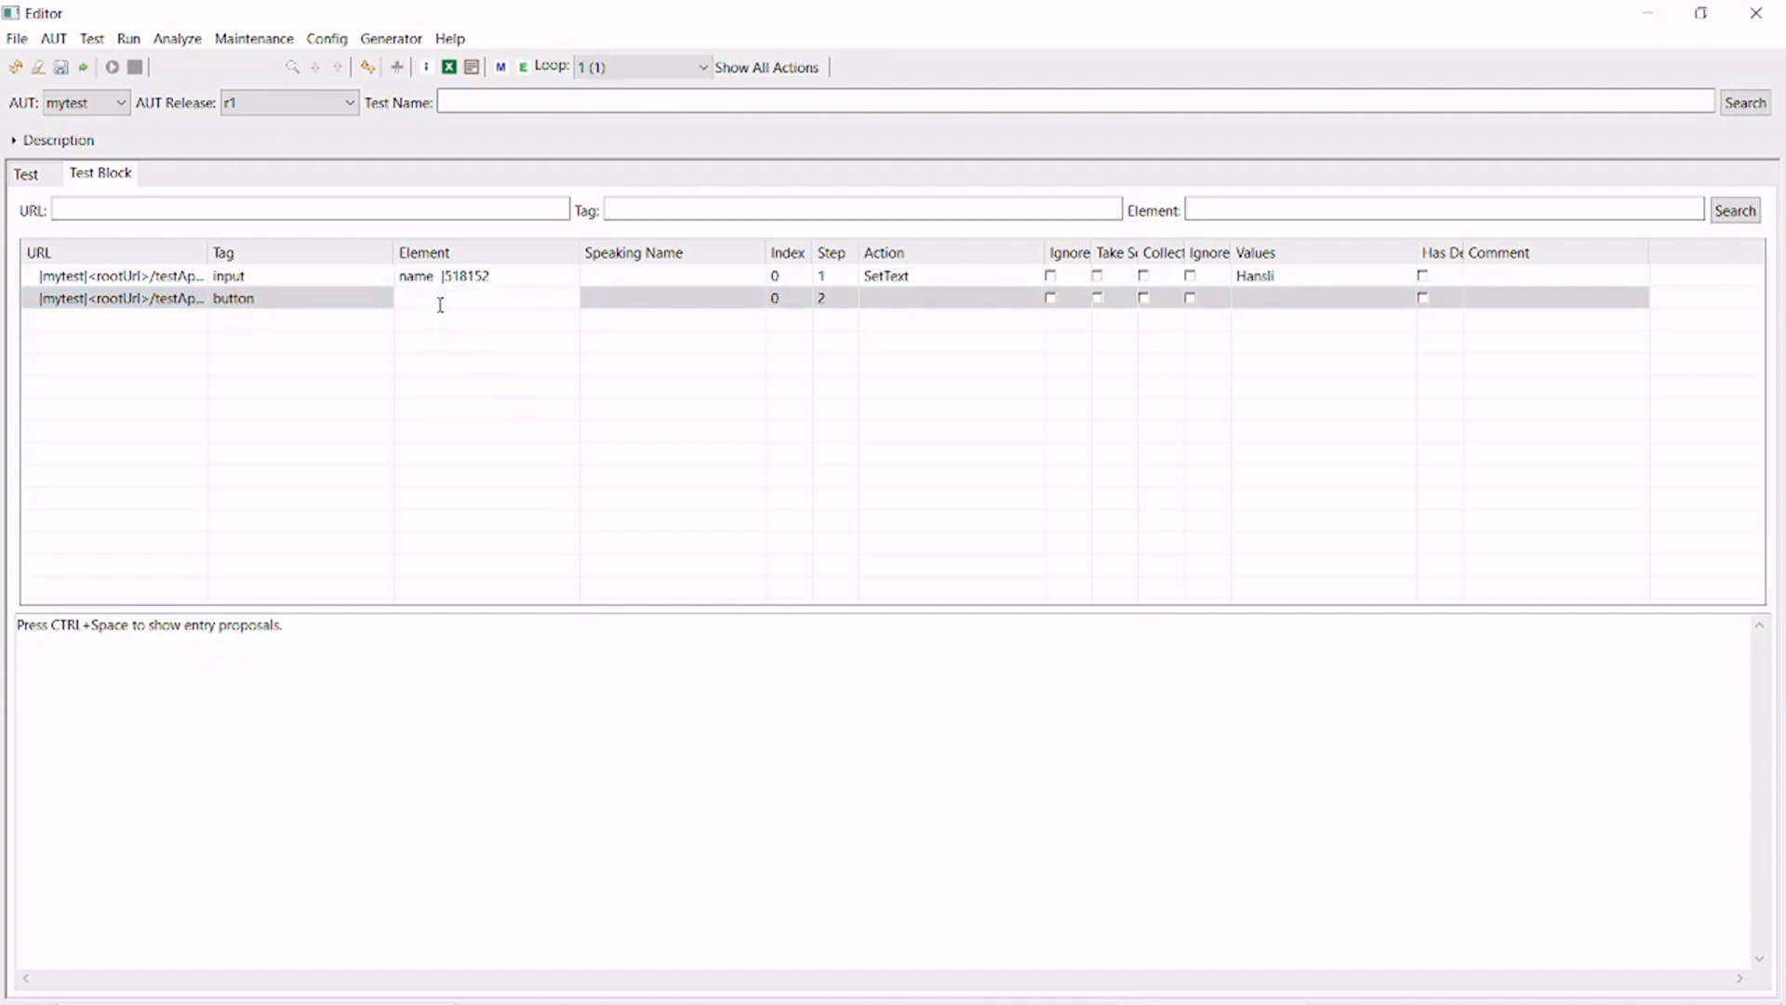
{"action": "key", "text": "ctrl+space"}
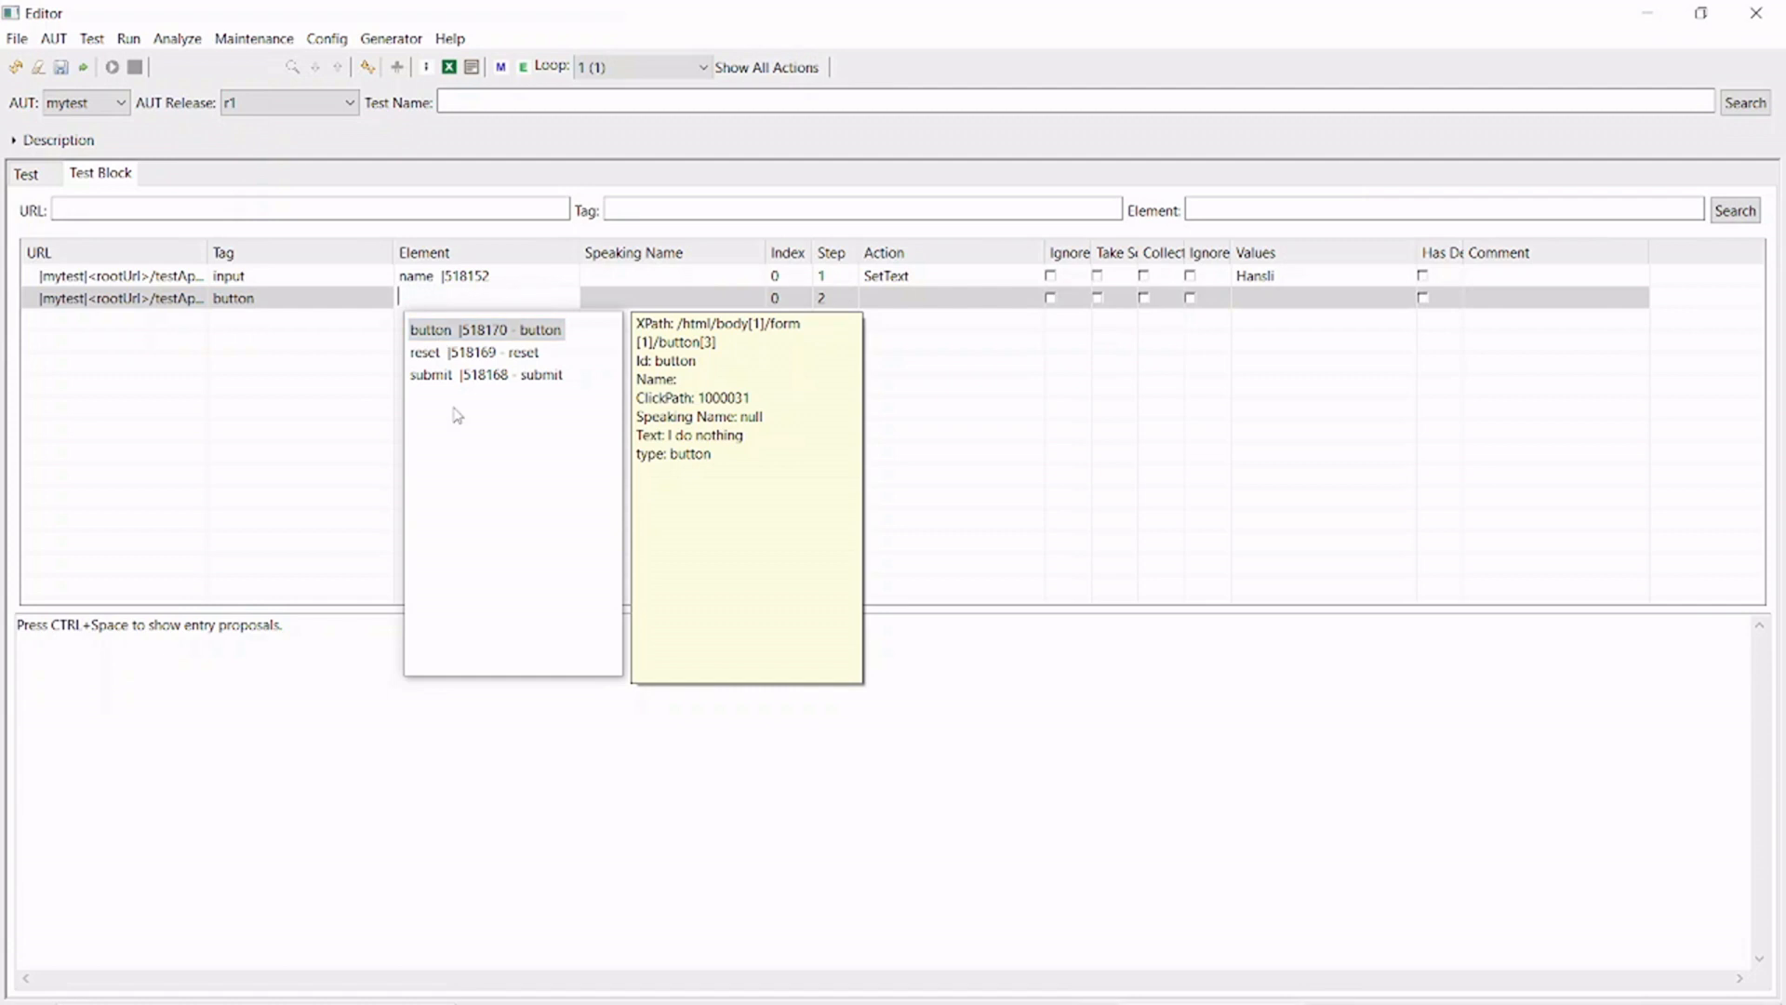
{"action": "double_click", "coordinate": [439, 382]}
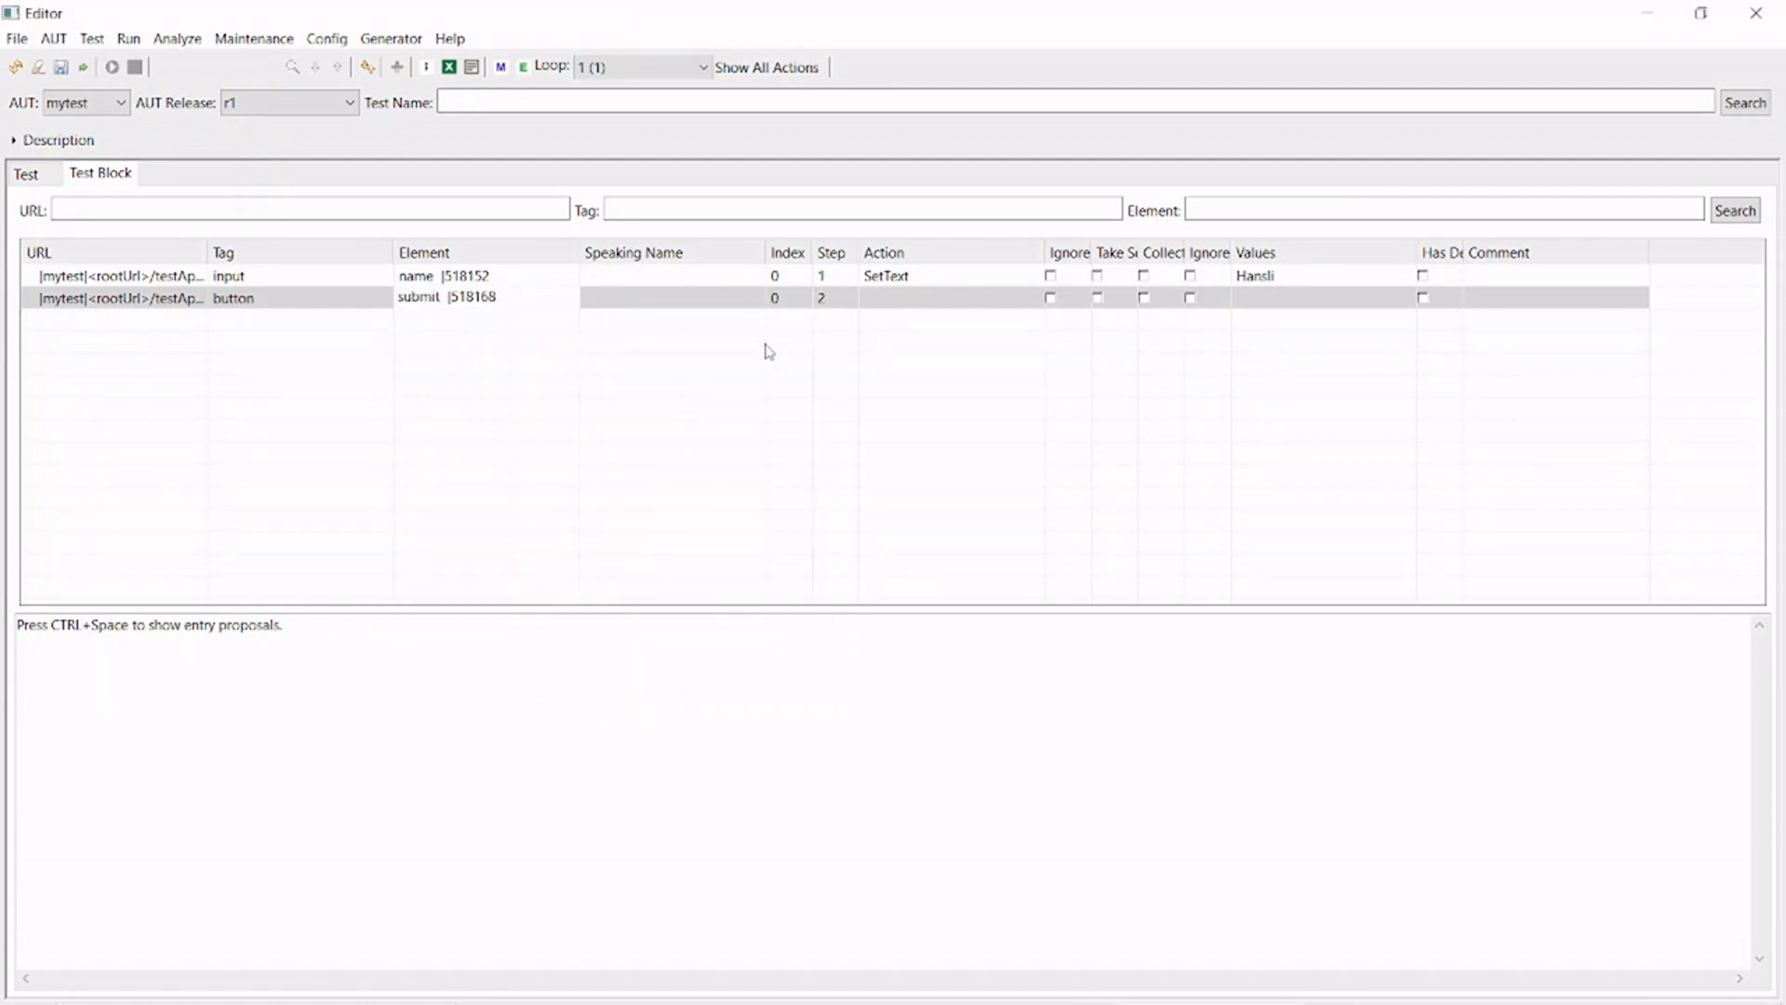
{"action": "left_click", "coordinate": [891, 298]}
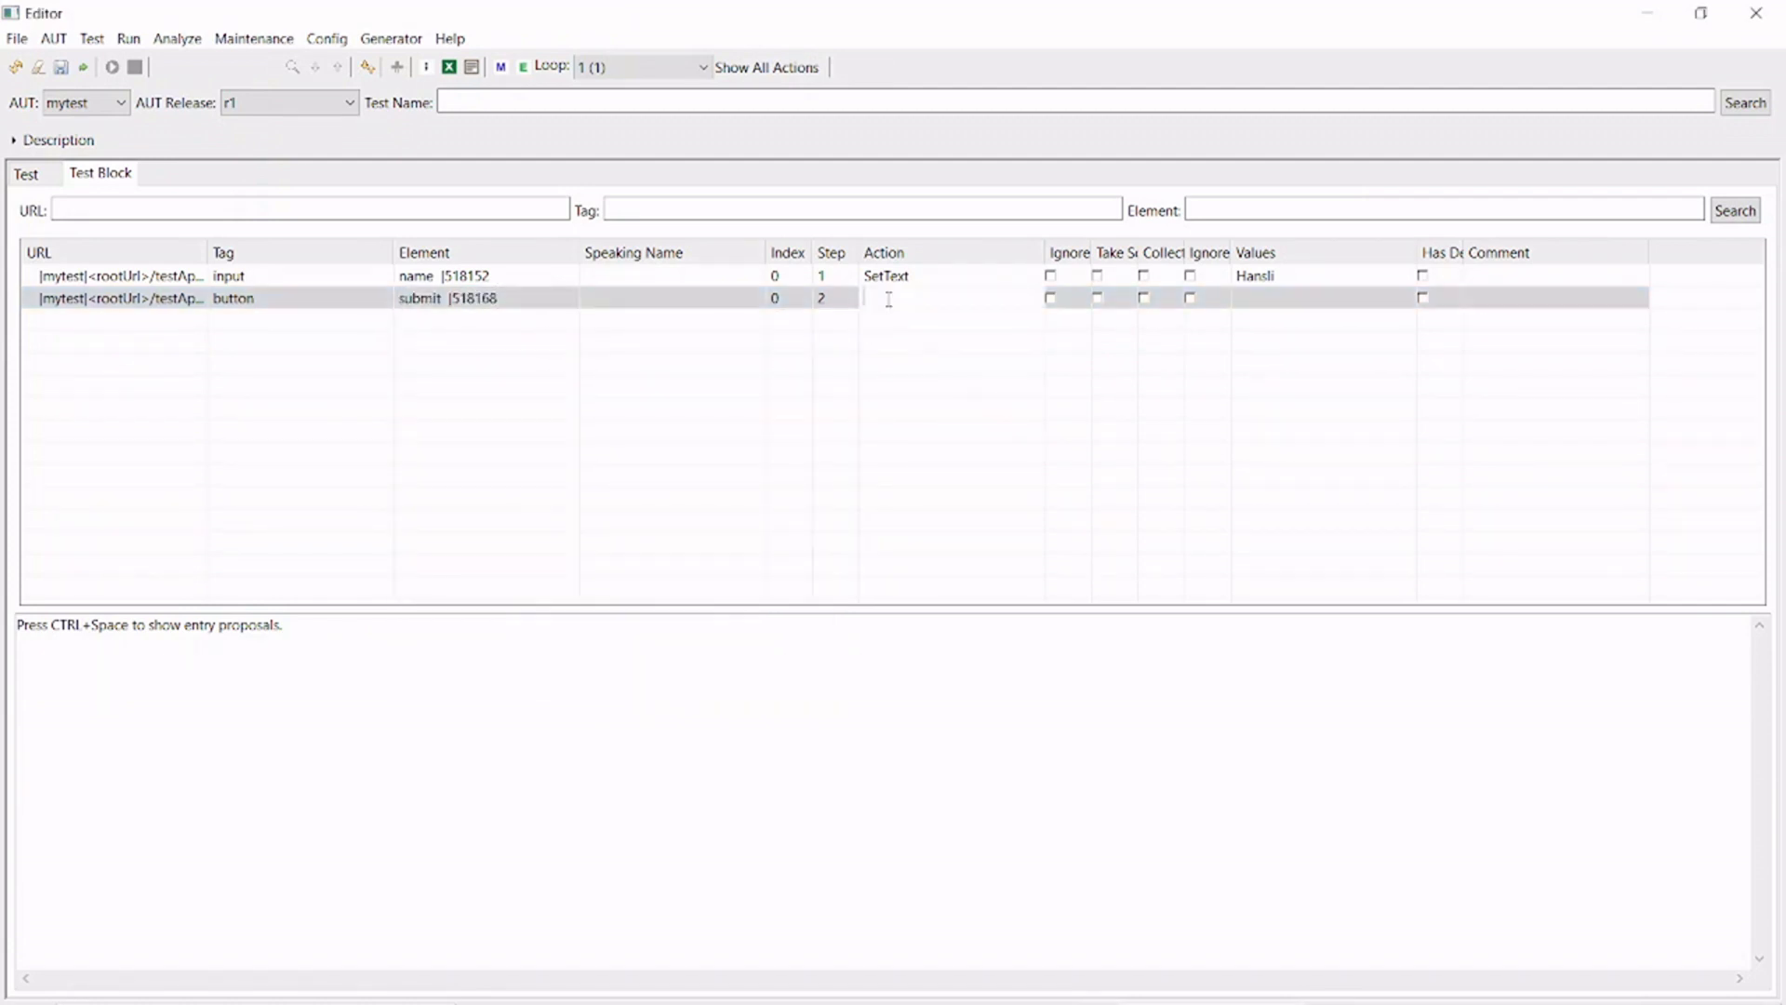
{"action": "key", "text": "ctrl+space"}
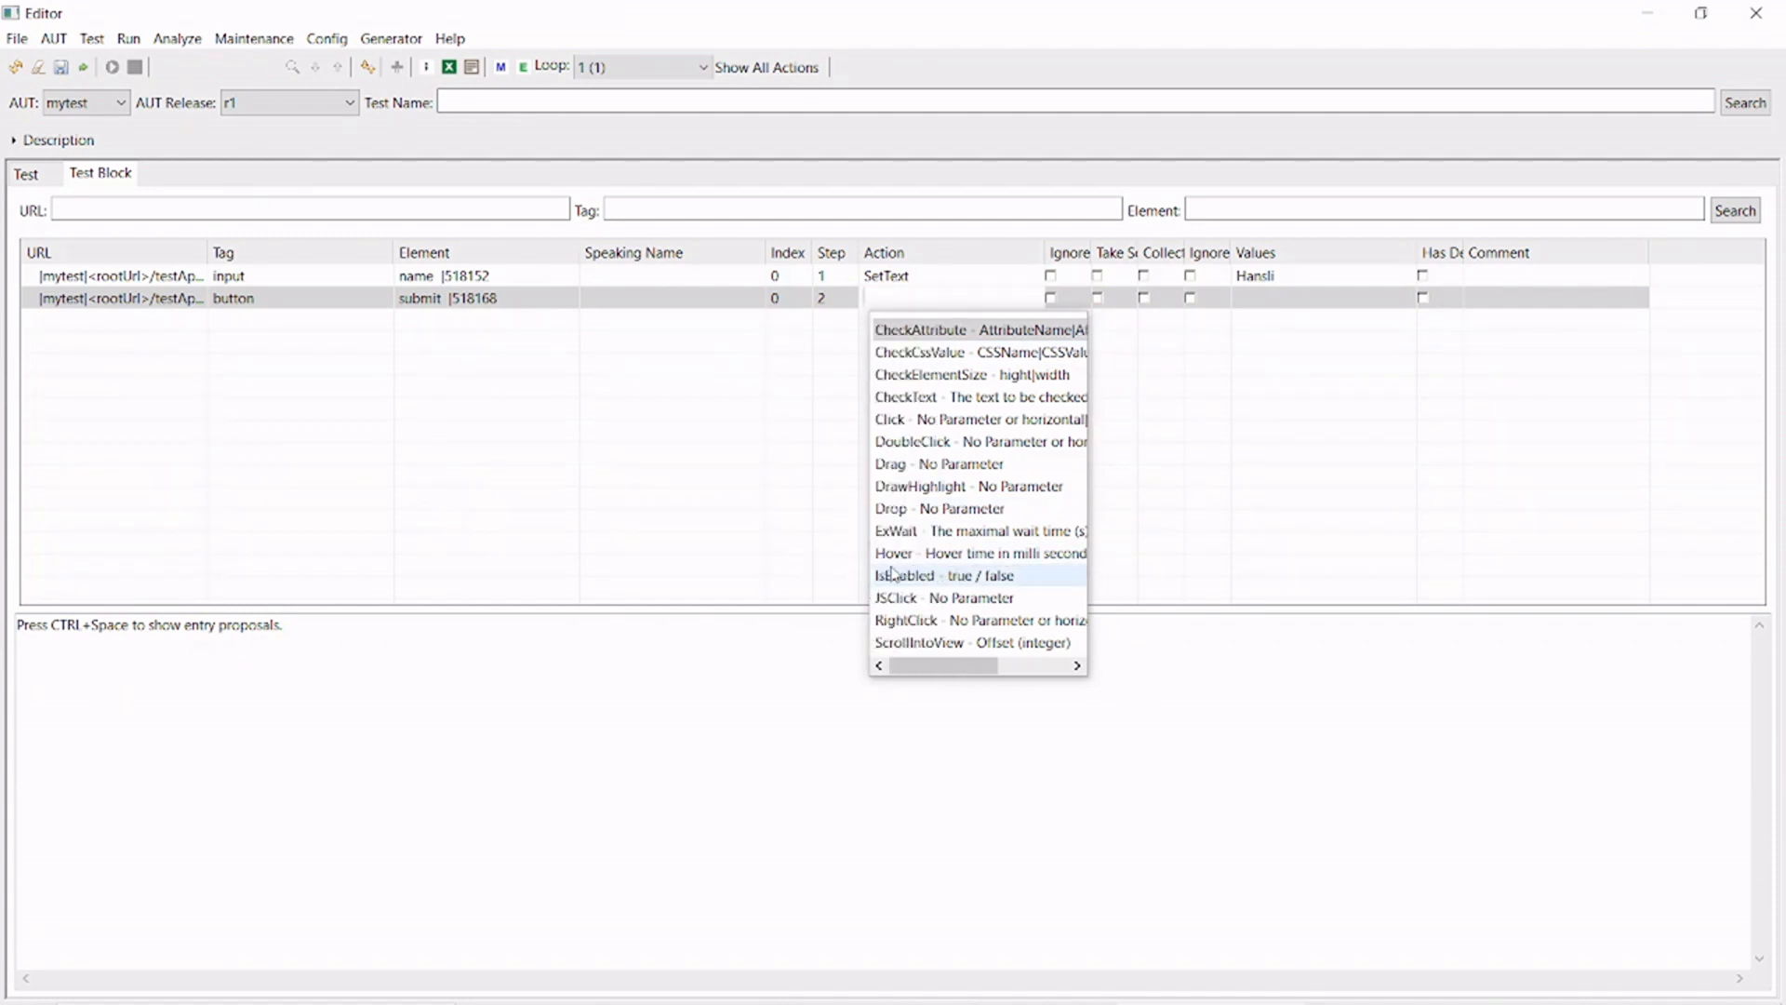
{"action": "double_click", "coordinate": [898, 420]}
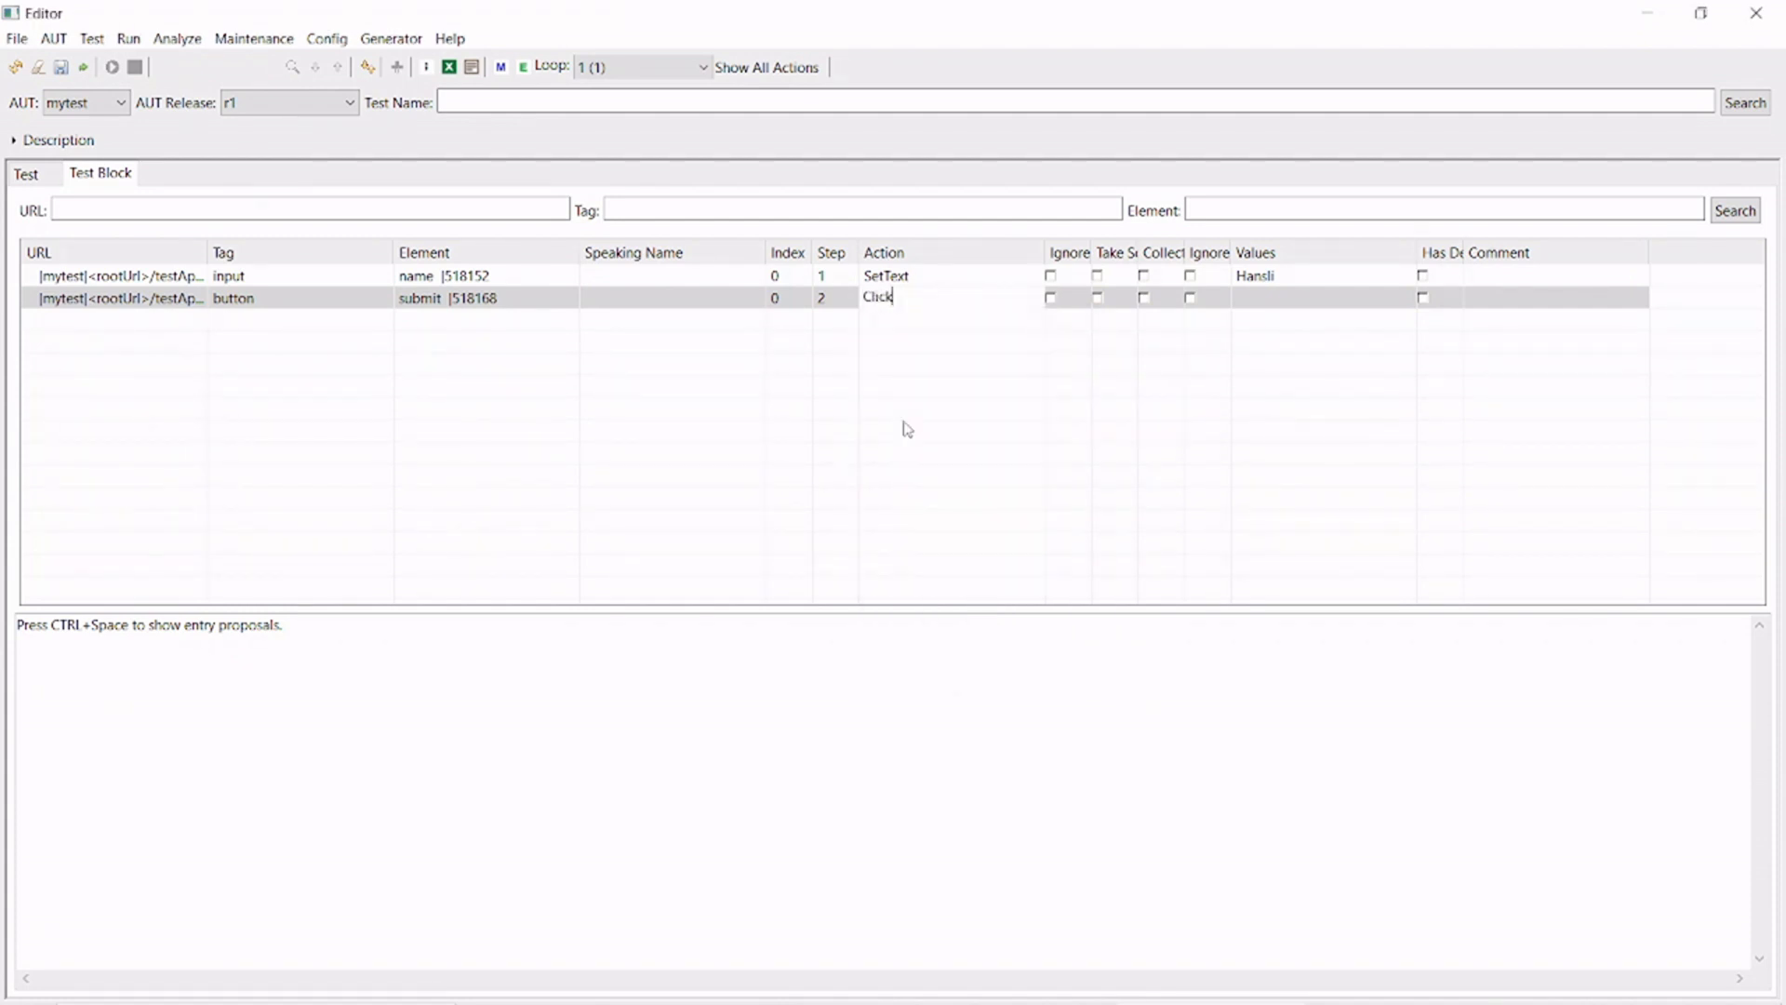
- Finish the submit step's entry, name the test block t1 and save it
{"action": "left_click", "coordinate": [1260, 296]}
{"action": "left_click", "coordinate": [1290, 382]}
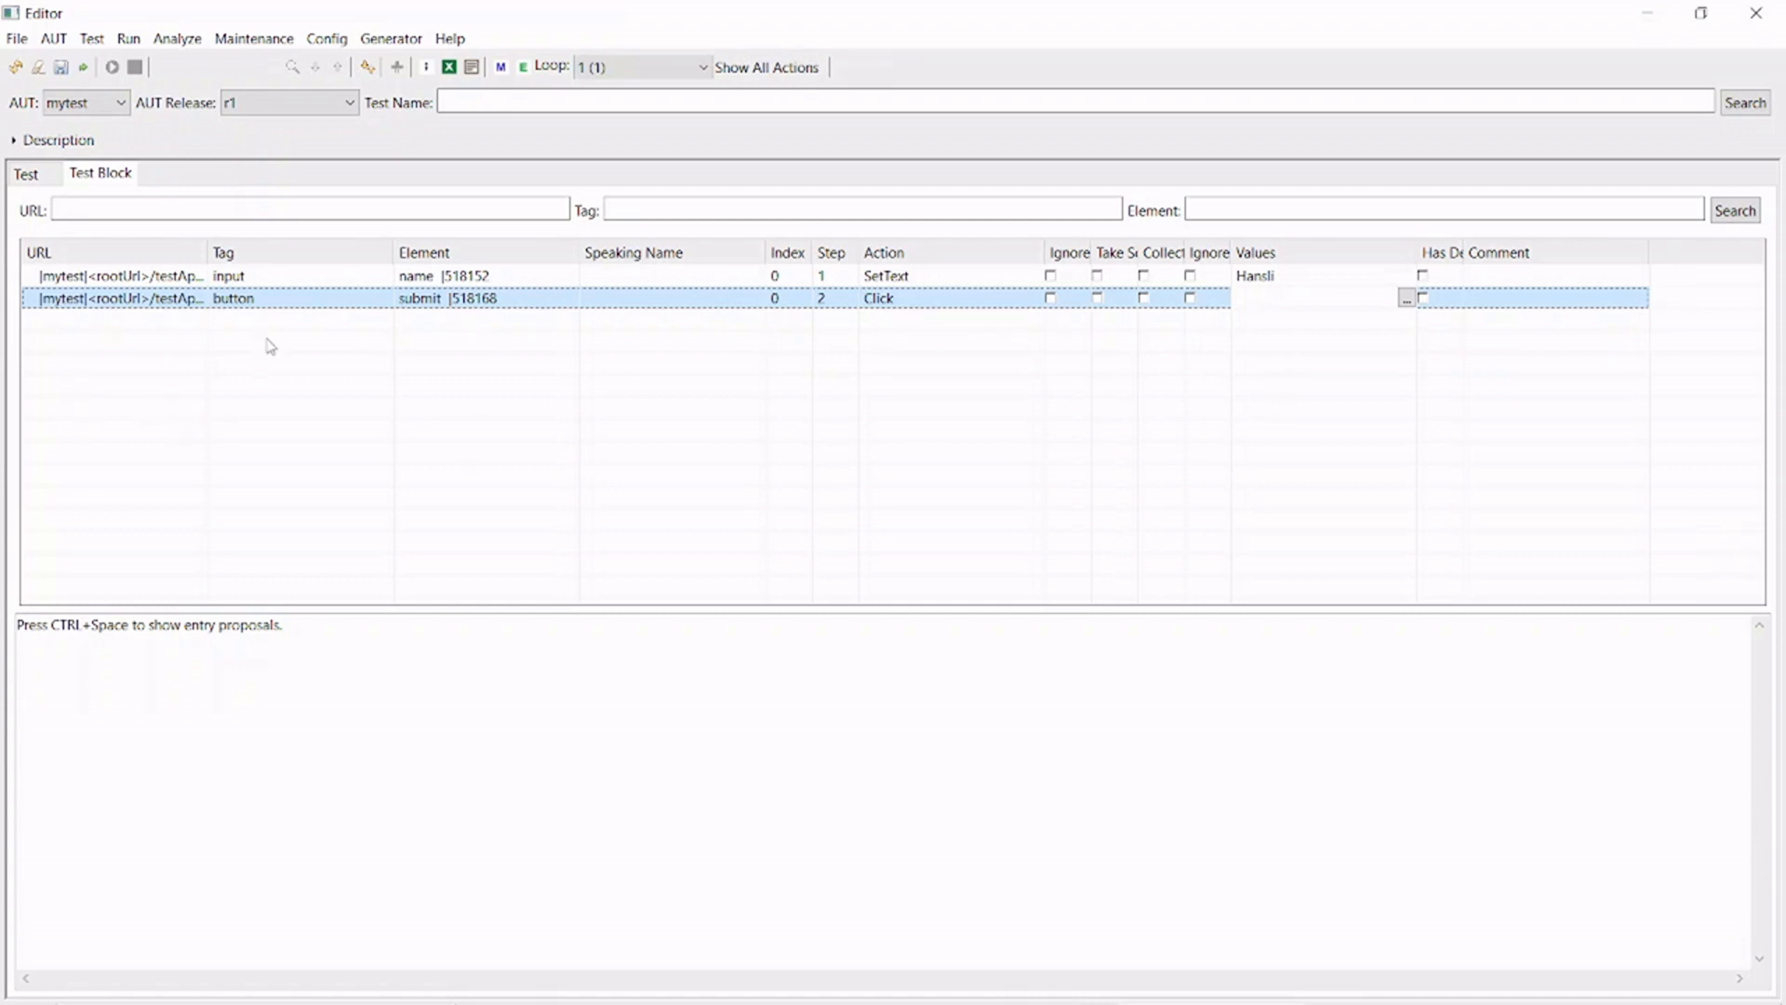
{"action": "left_click", "coordinate": [465, 102]}
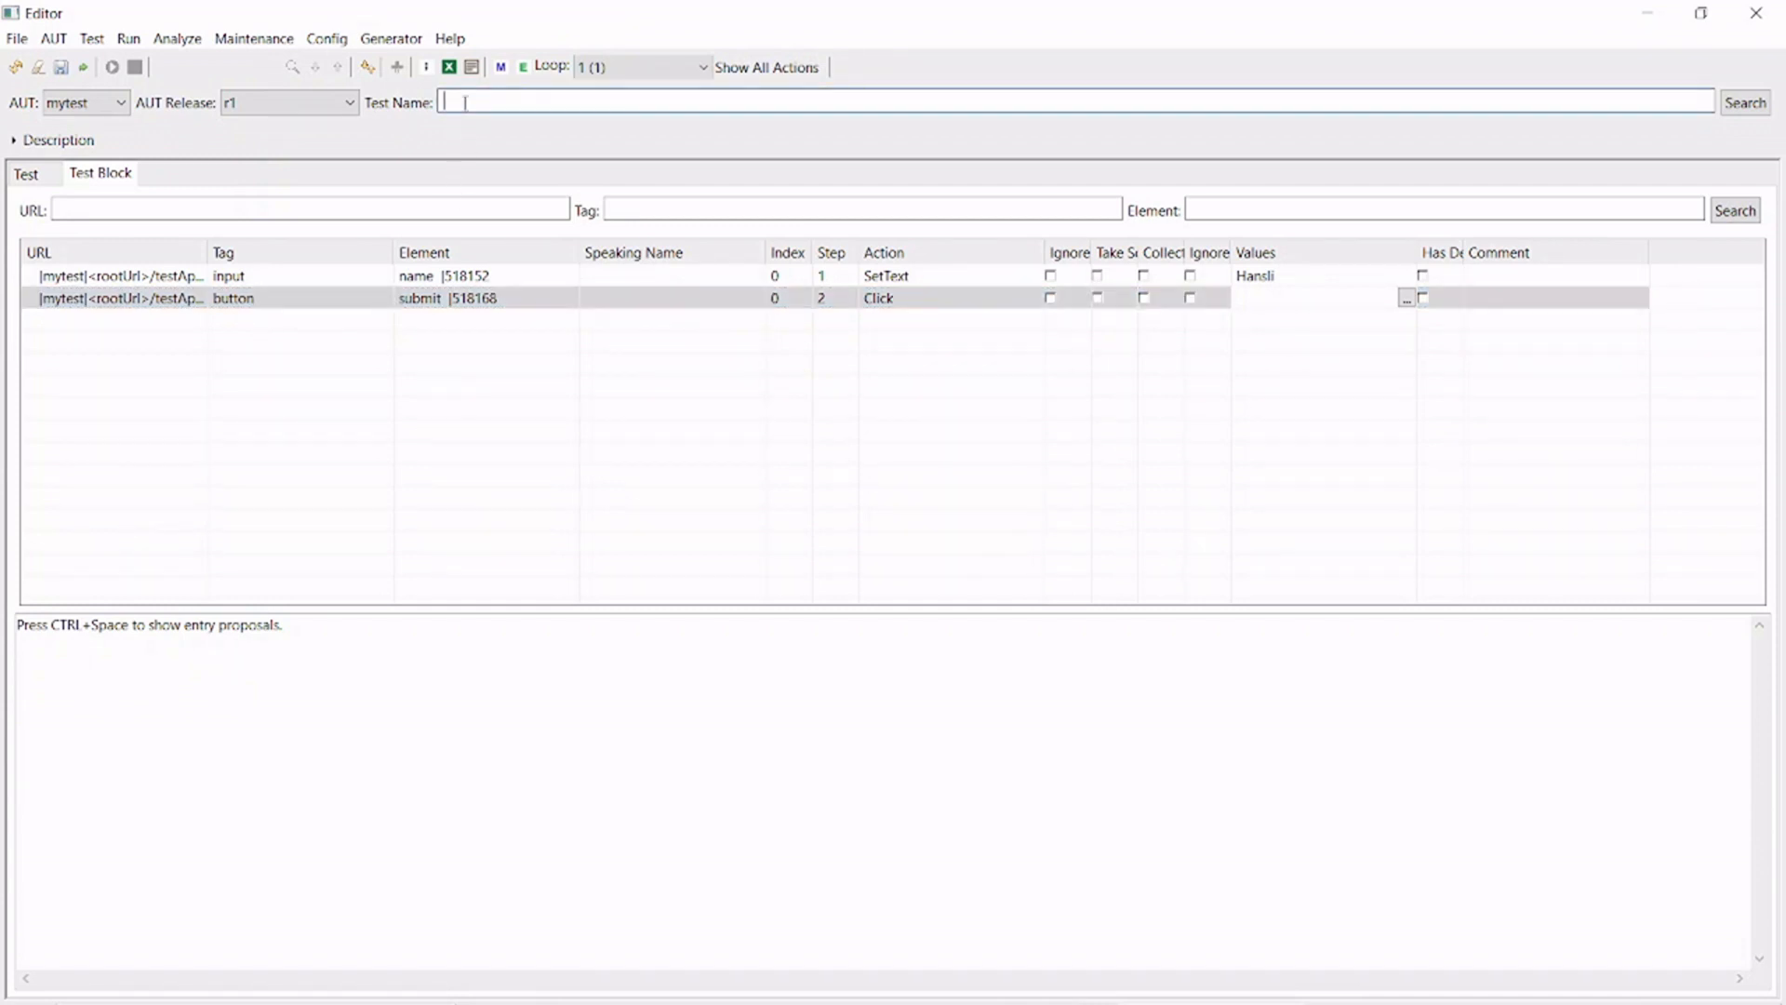
{"action": "type", "text": "t1"}
{"action": "left_click", "coordinate": [61, 71]}
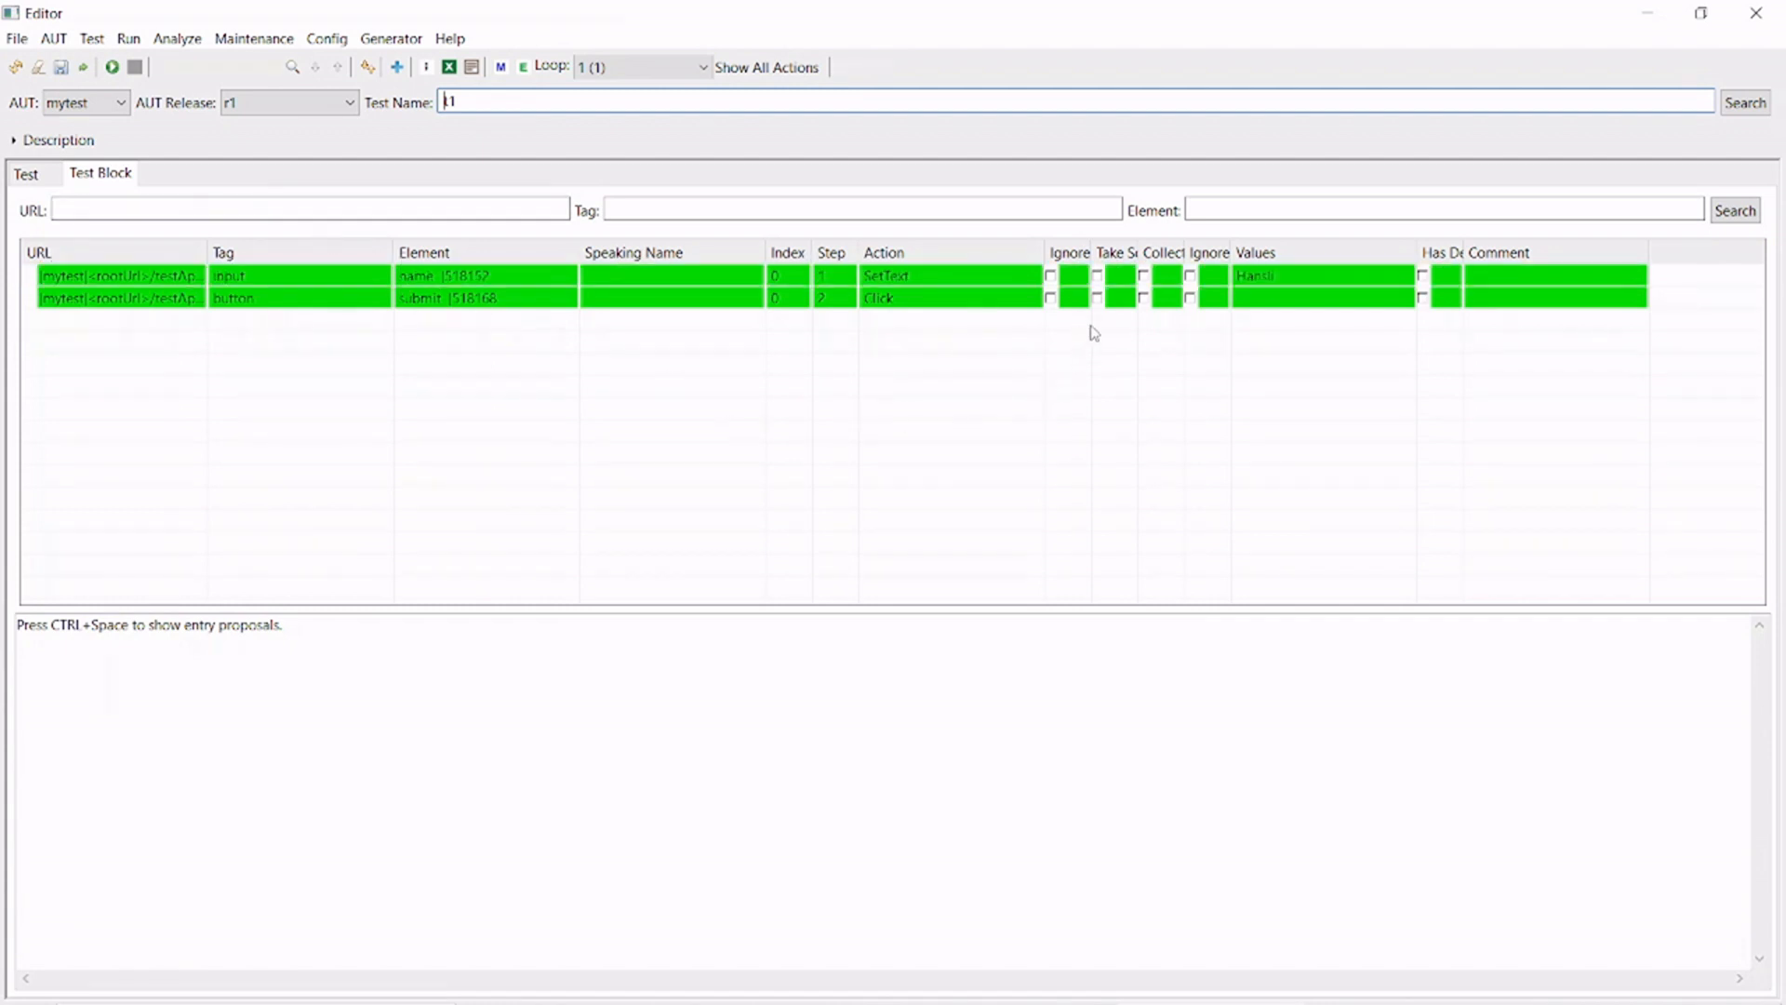
- Enable taking a screenshot for the submit Click step and save the update to test block t1
{"action": "left_click", "coordinate": [1098, 298]}
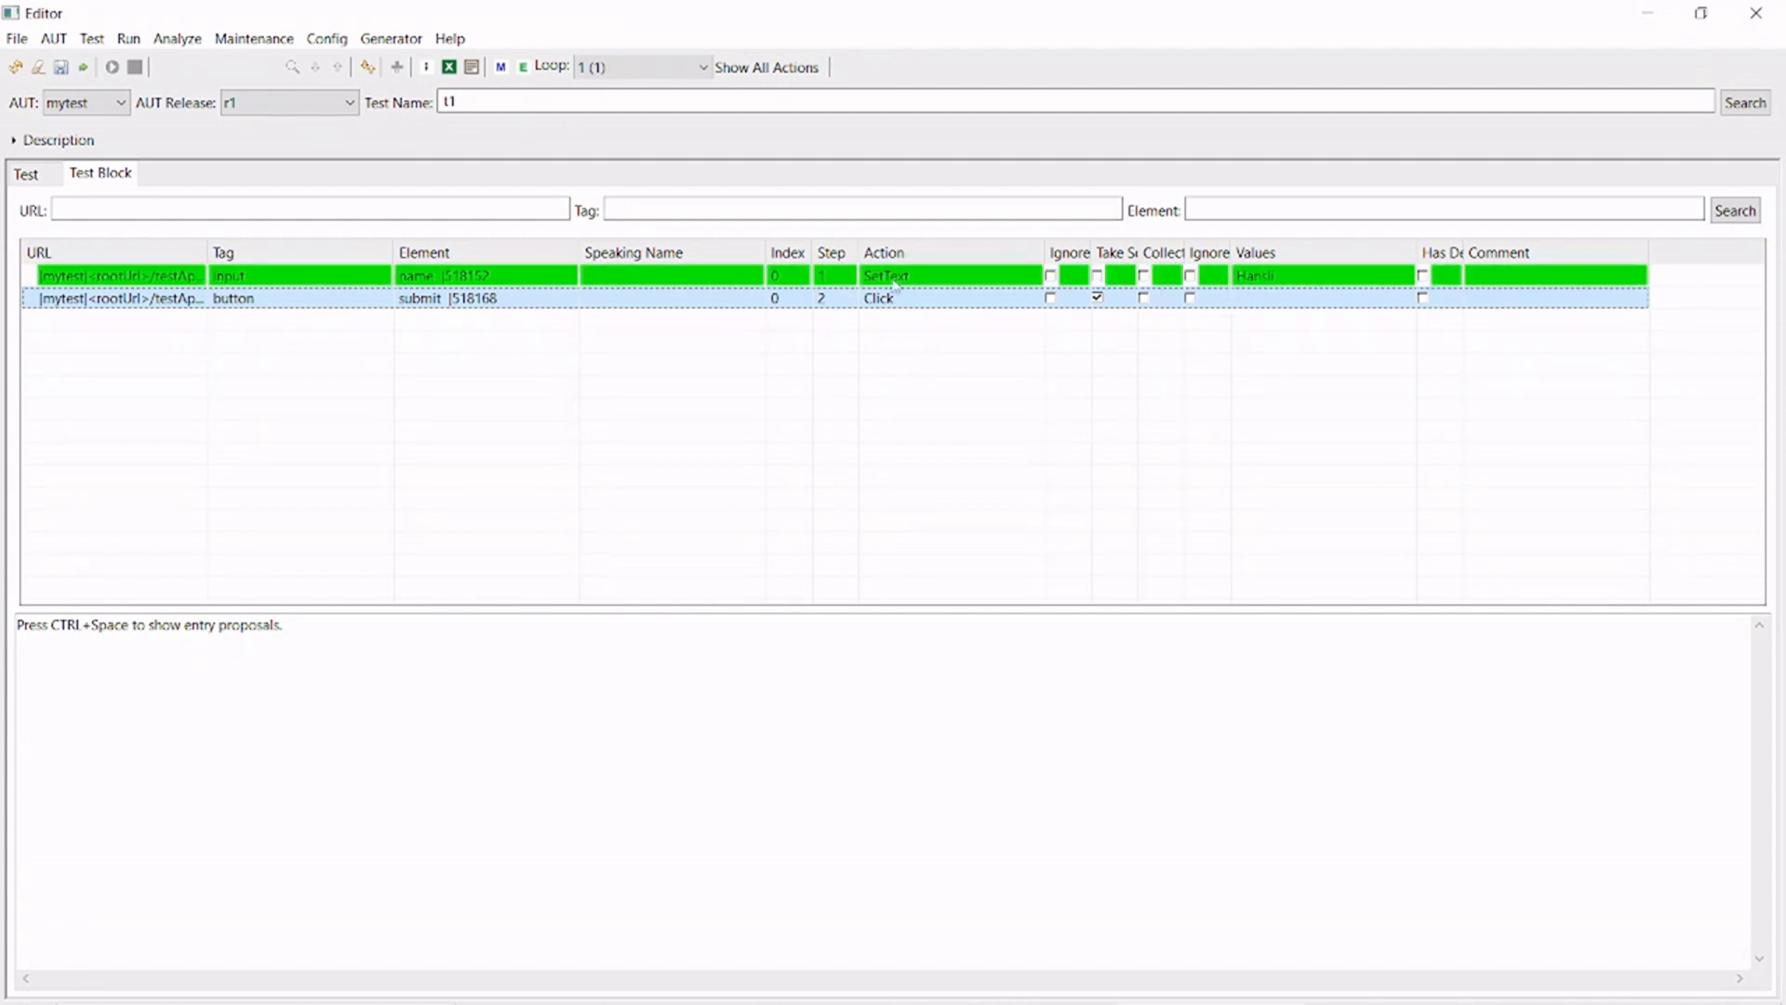
{"action": "left_click", "coordinate": [59, 68]}
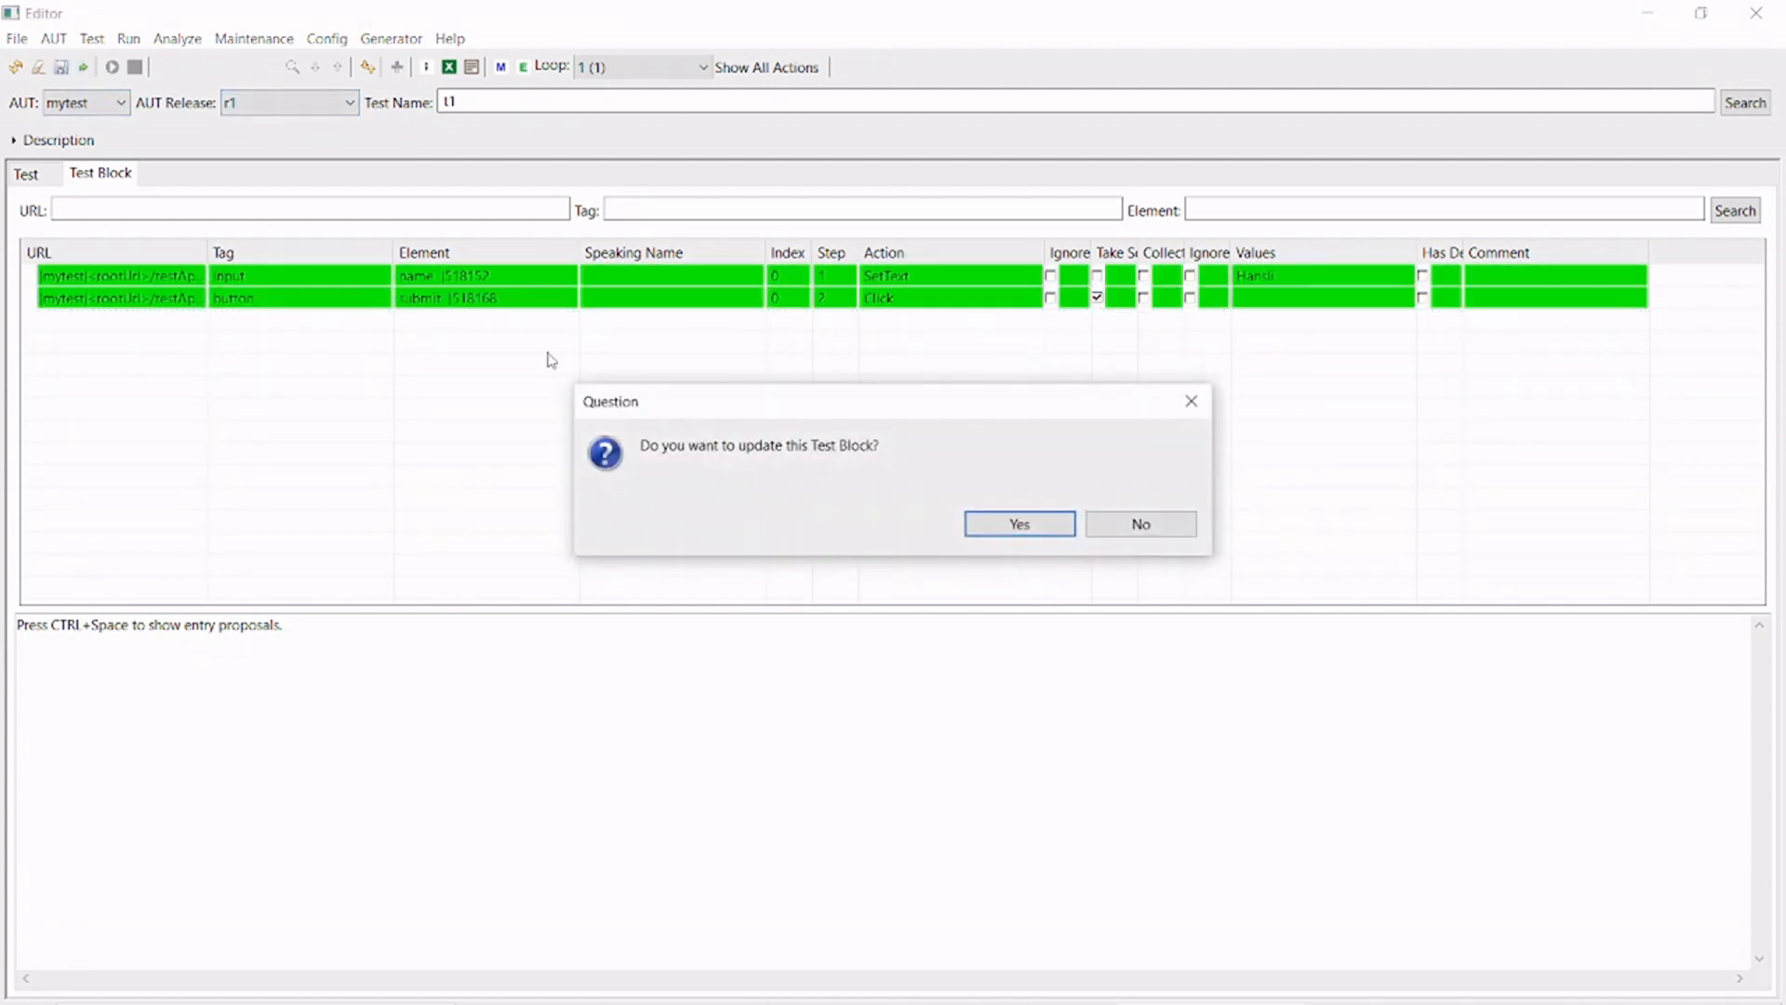
{"action": "left_click", "coordinate": [1020, 523]}
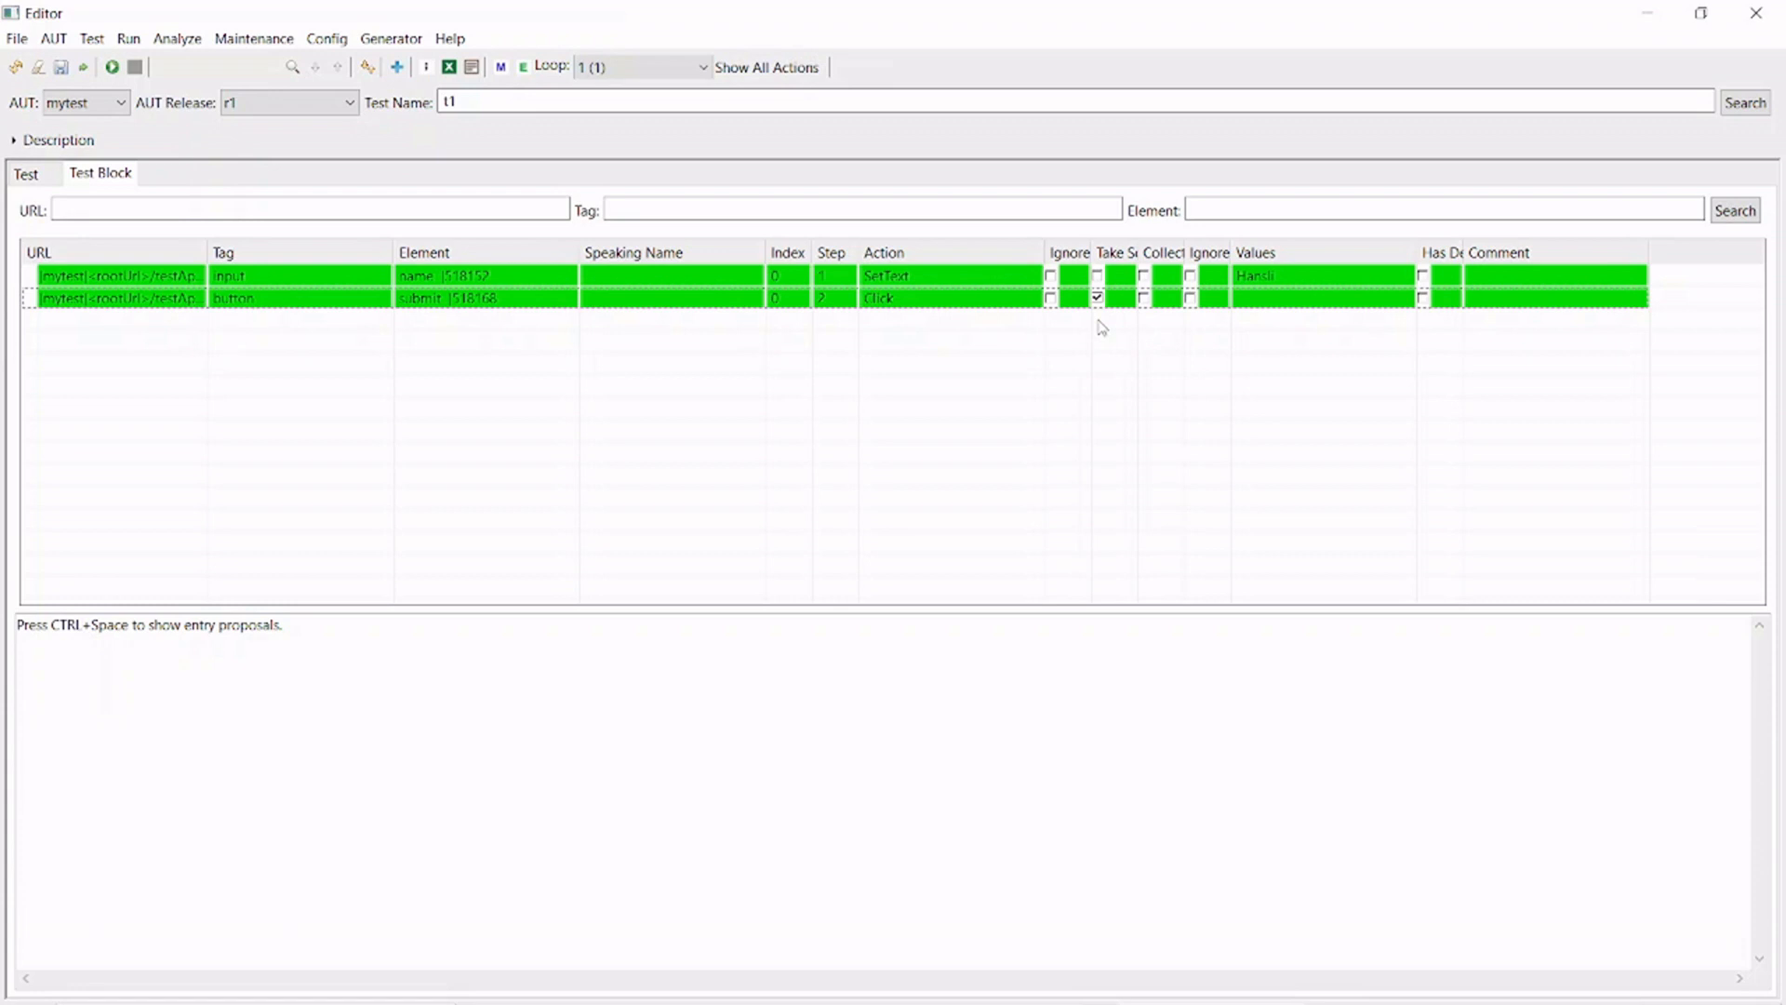
- Run test block t1, view the screenshot U_2_1_0Chrome.png captured for the submit step and close it
{"action": "left_click", "coordinate": [113, 68]}
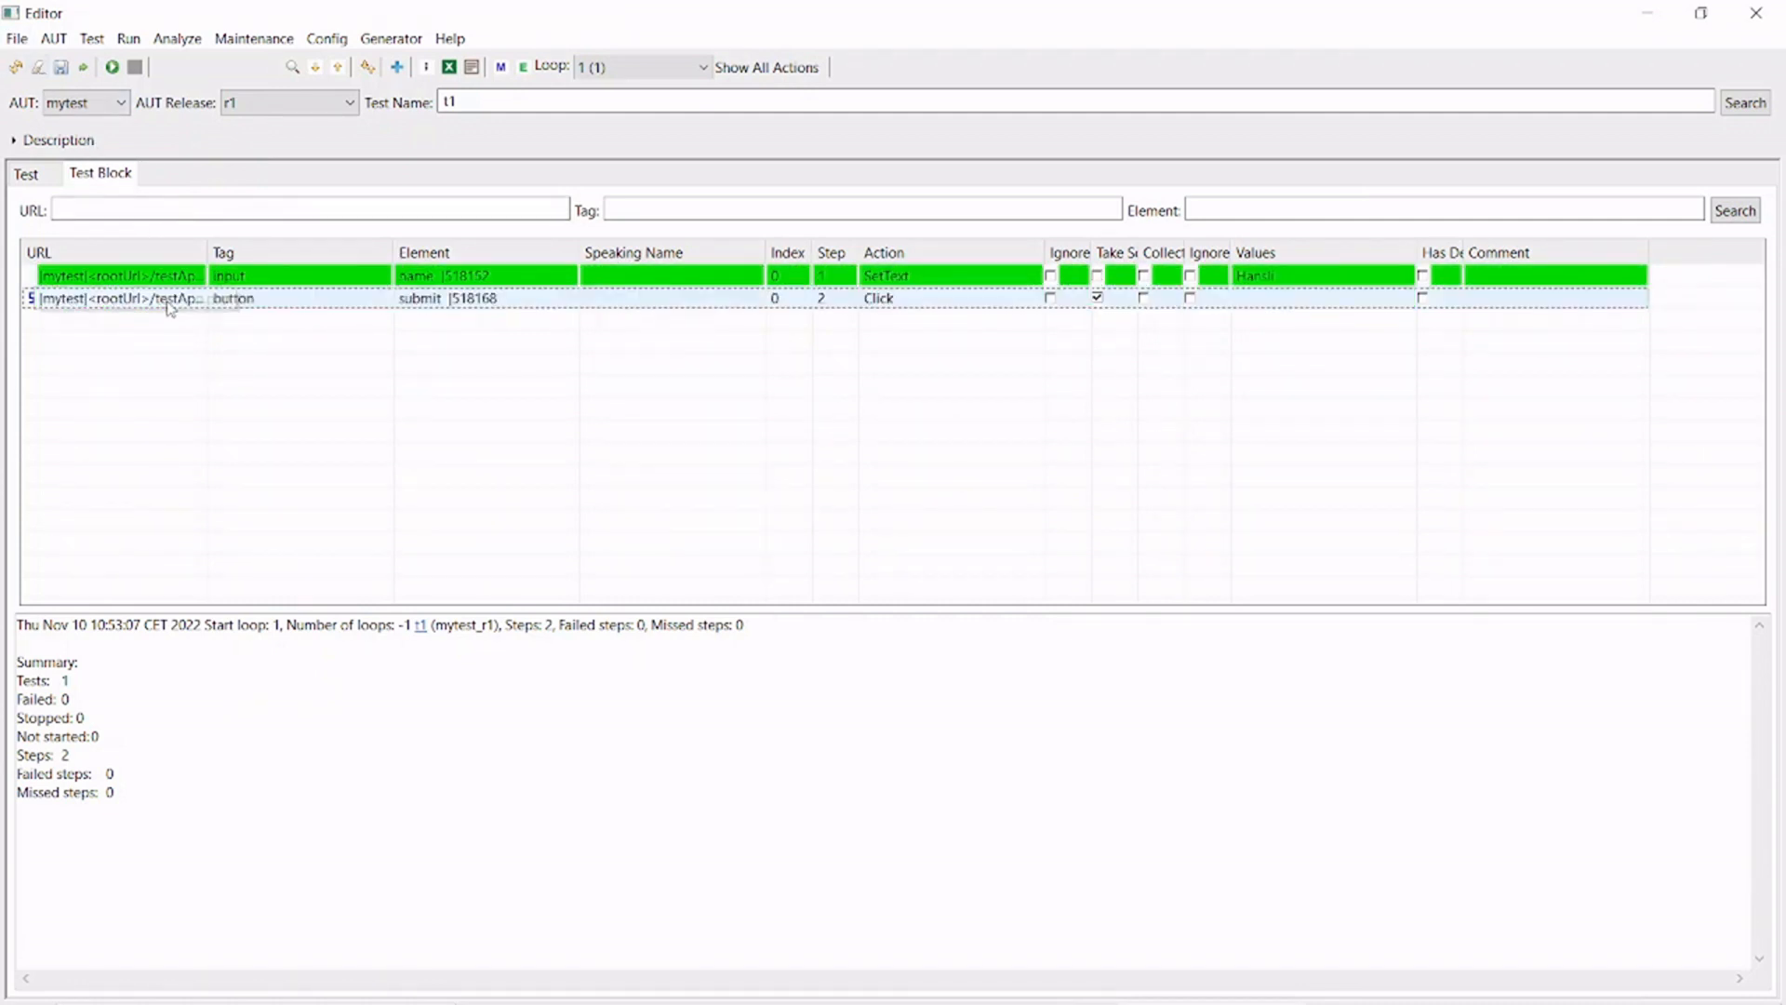
{"action": "mouse_move", "coordinate": [170, 308]}
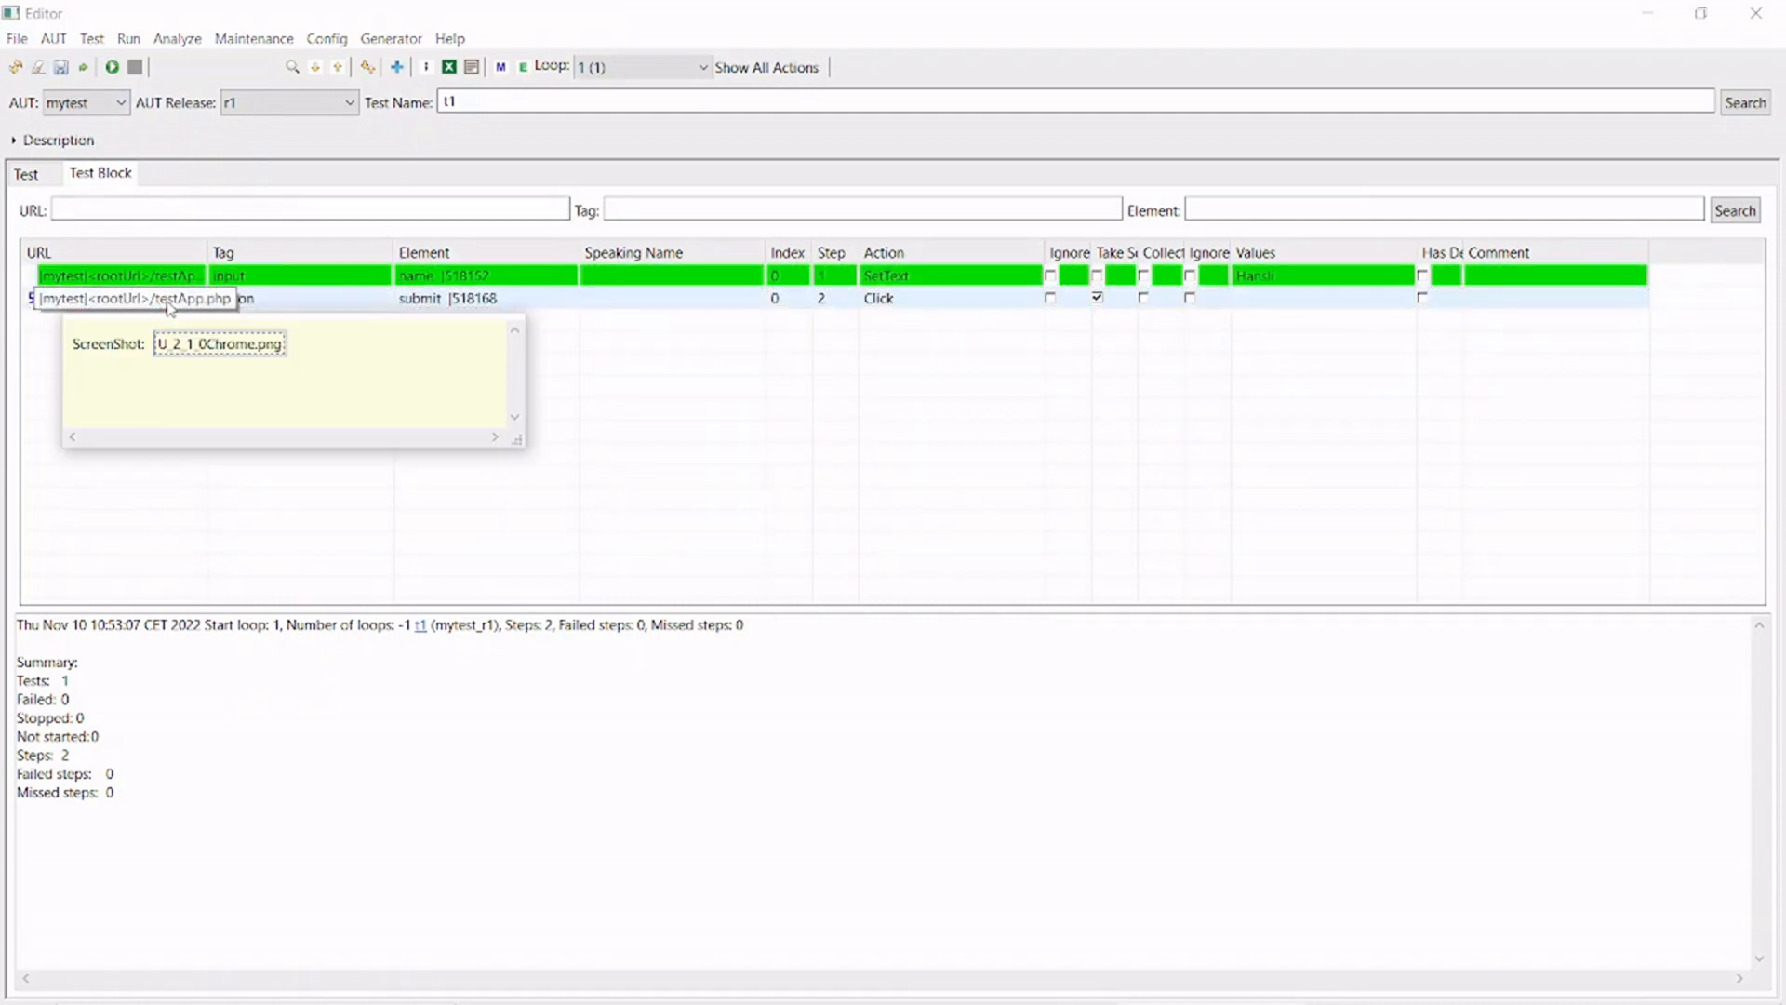
{"action": "left_click", "coordinate": [202, 347]}
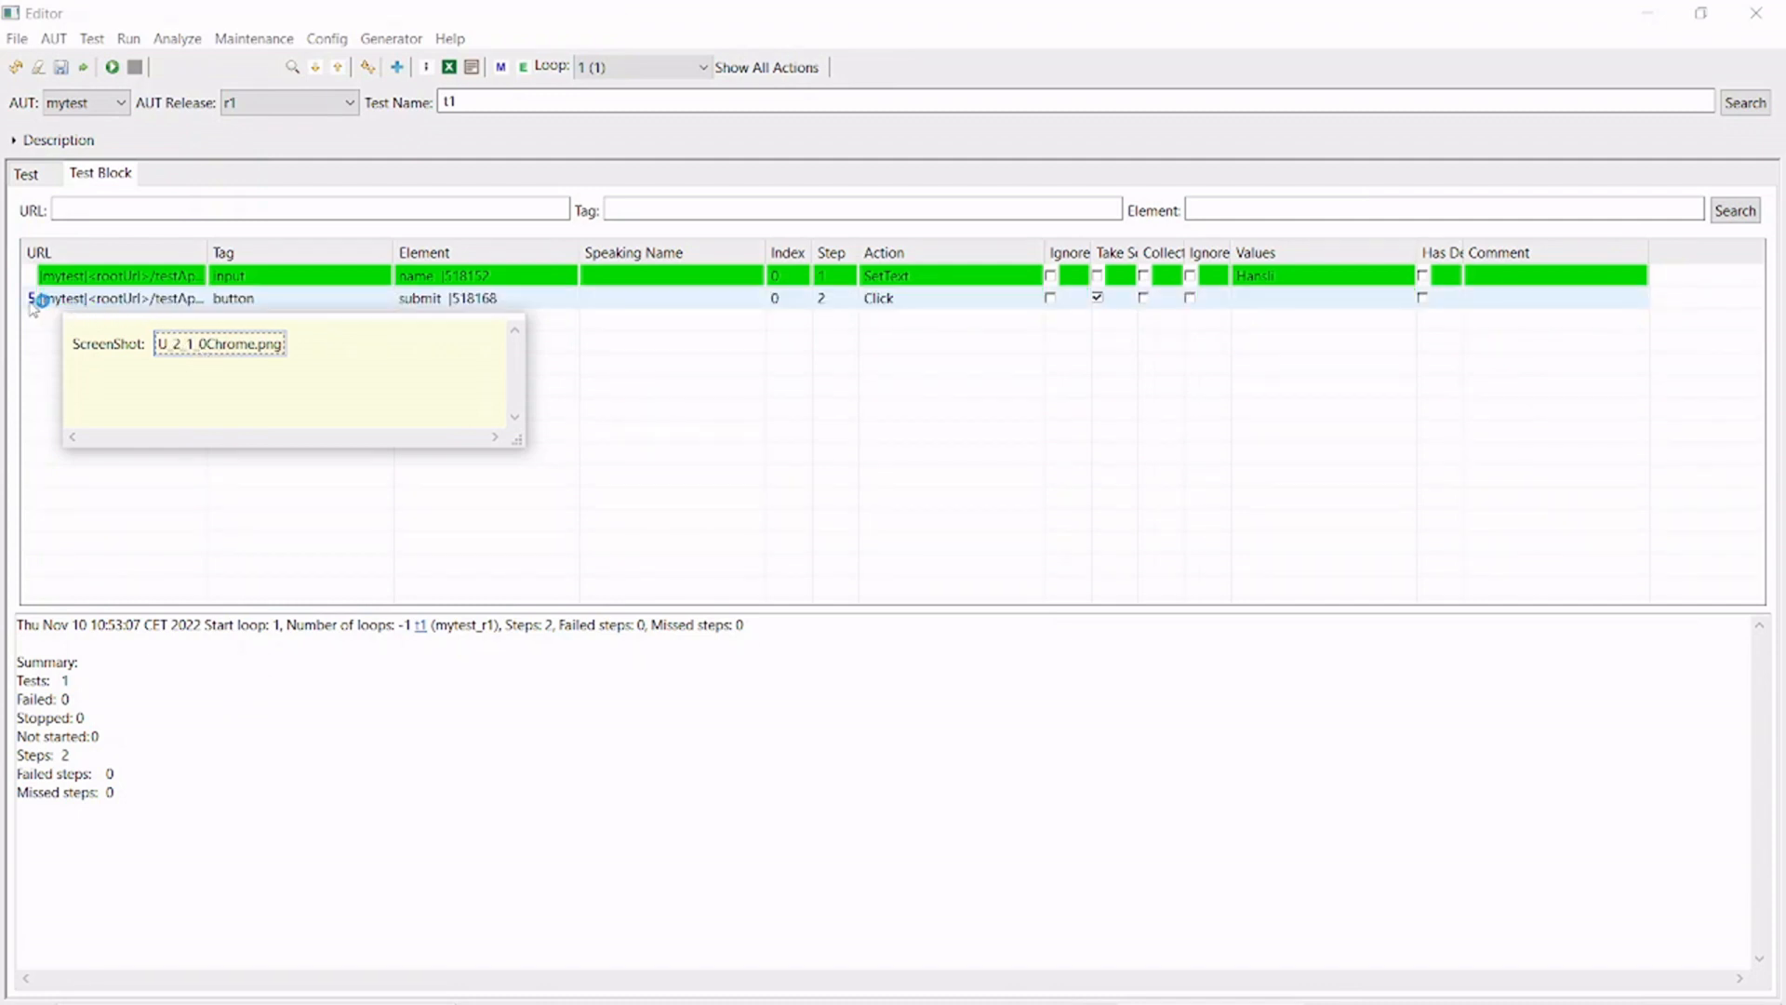
{"action": "left_click", "coordinate": [202, 345]}
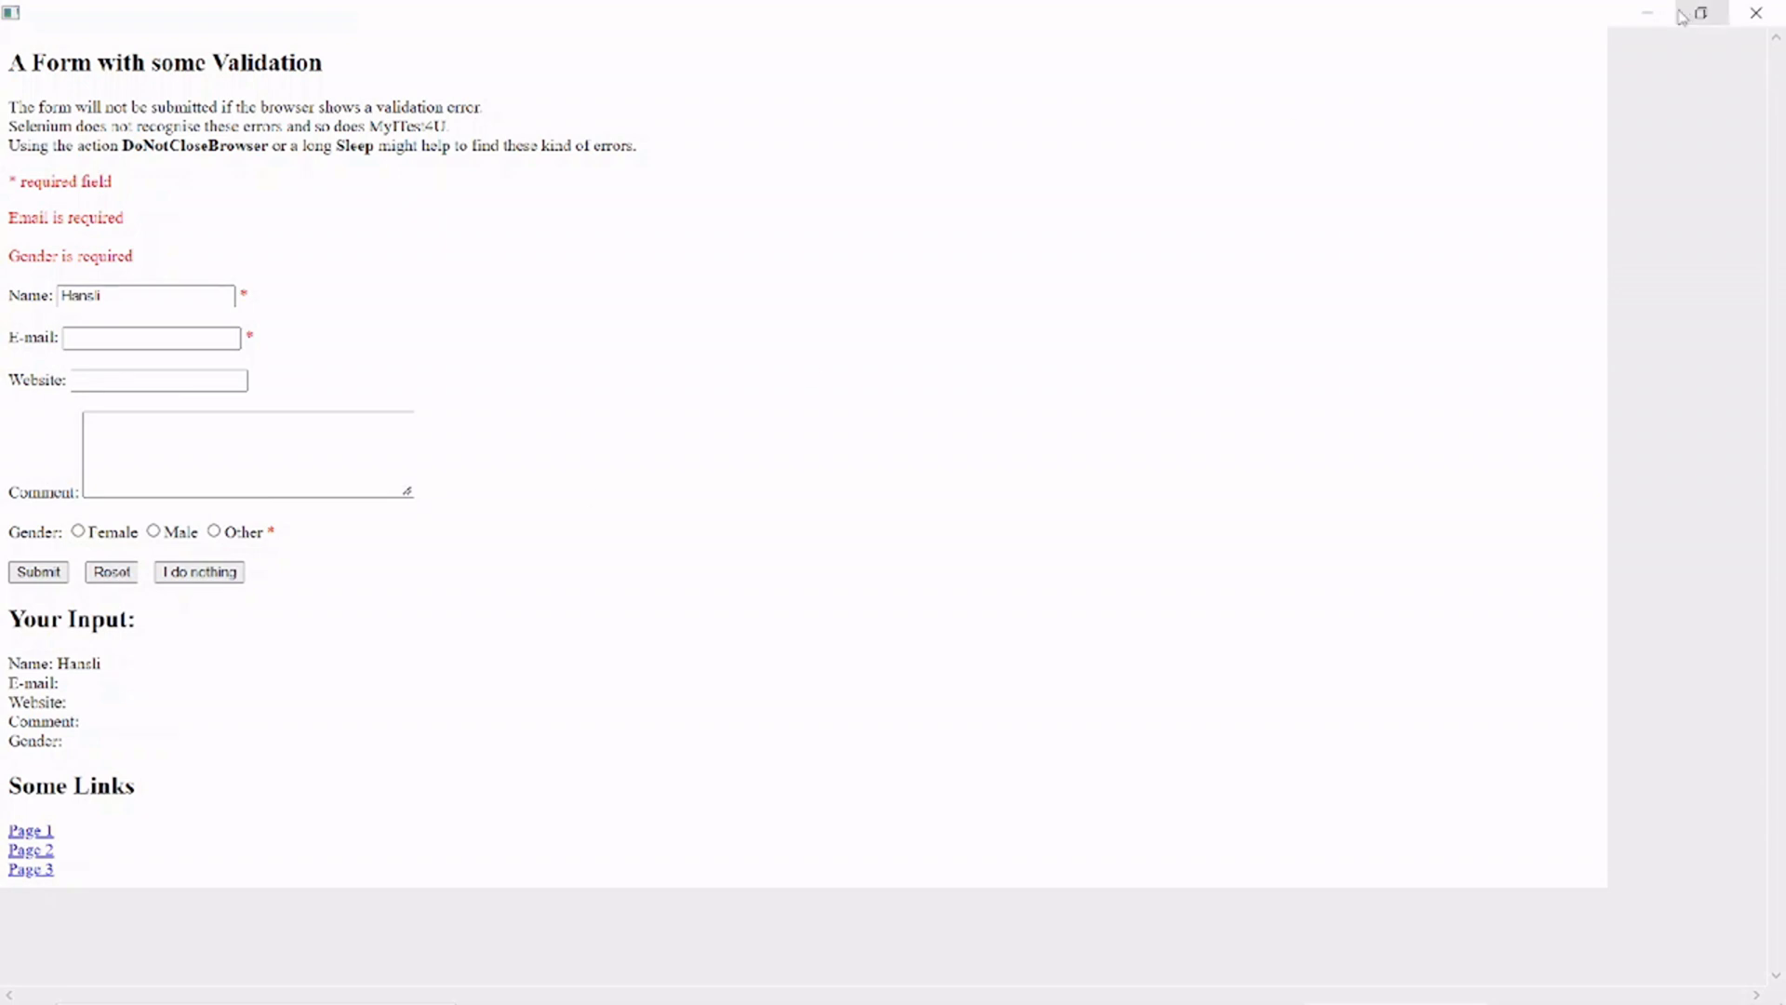
{"action": "left_click", "coordinate": [1757, 13]}
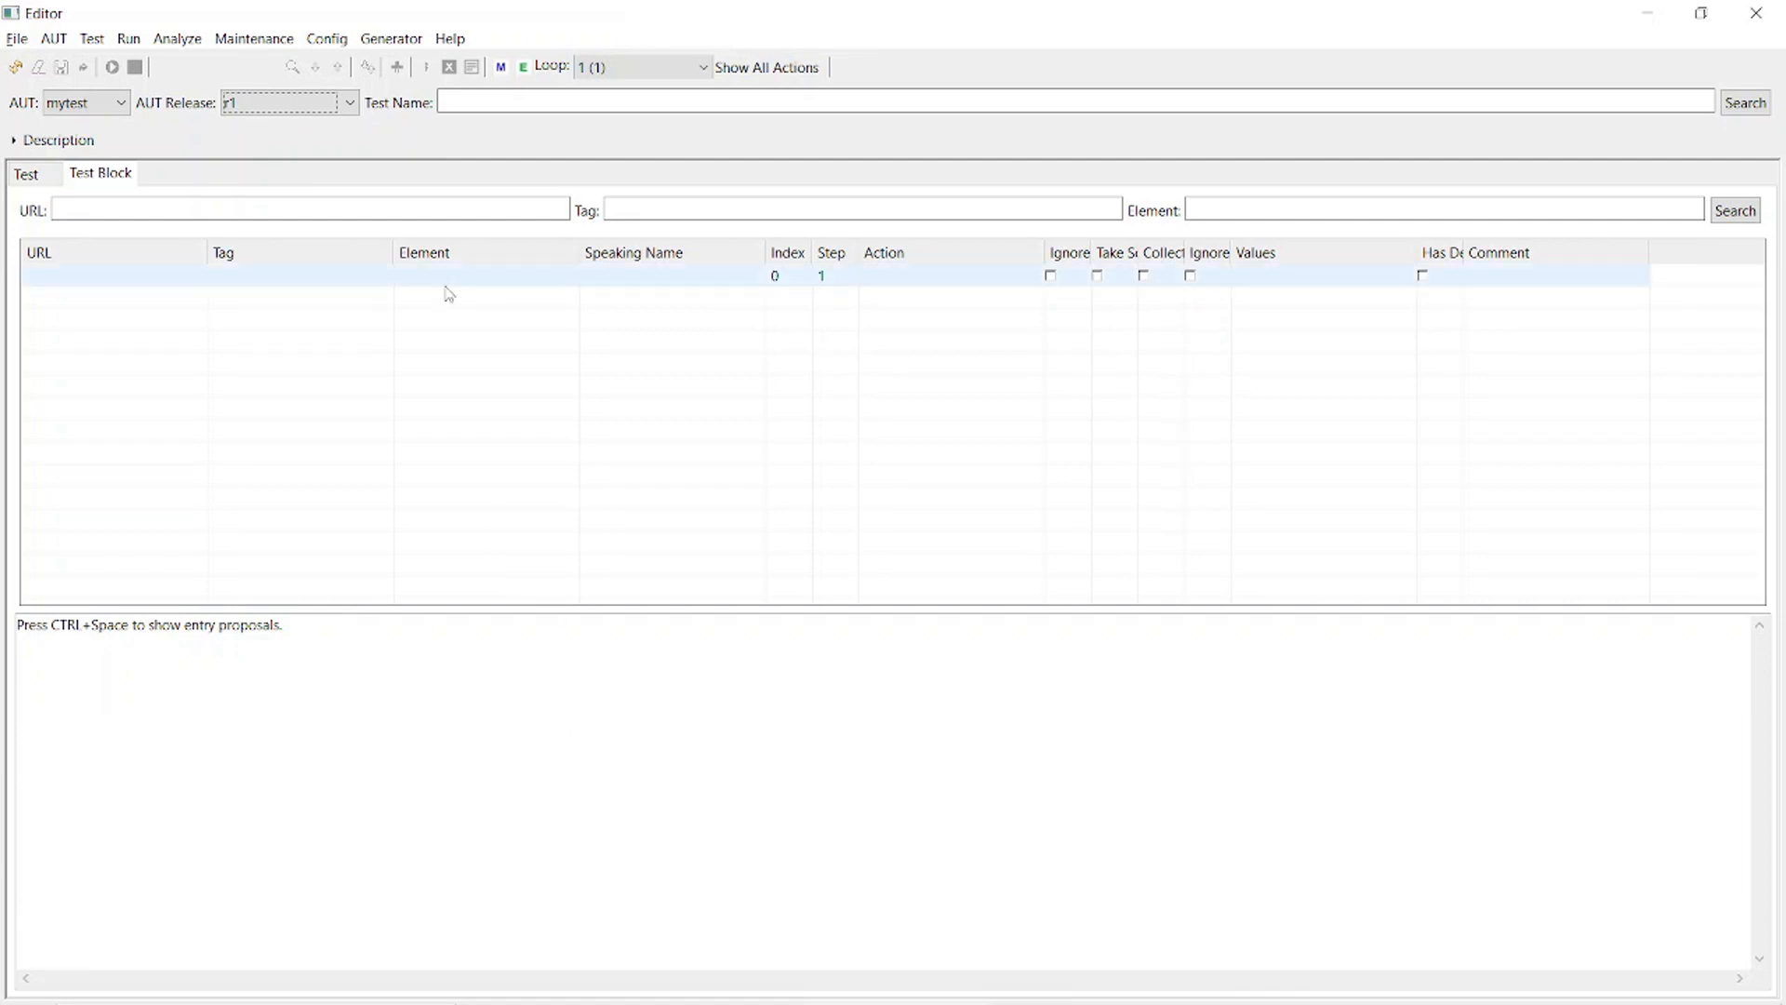
- Generate tests for all forms with Make All Forms, adding steps to the first GUI element and prepending no test
{"action": "left_click", "coordinate": [395, 42]}
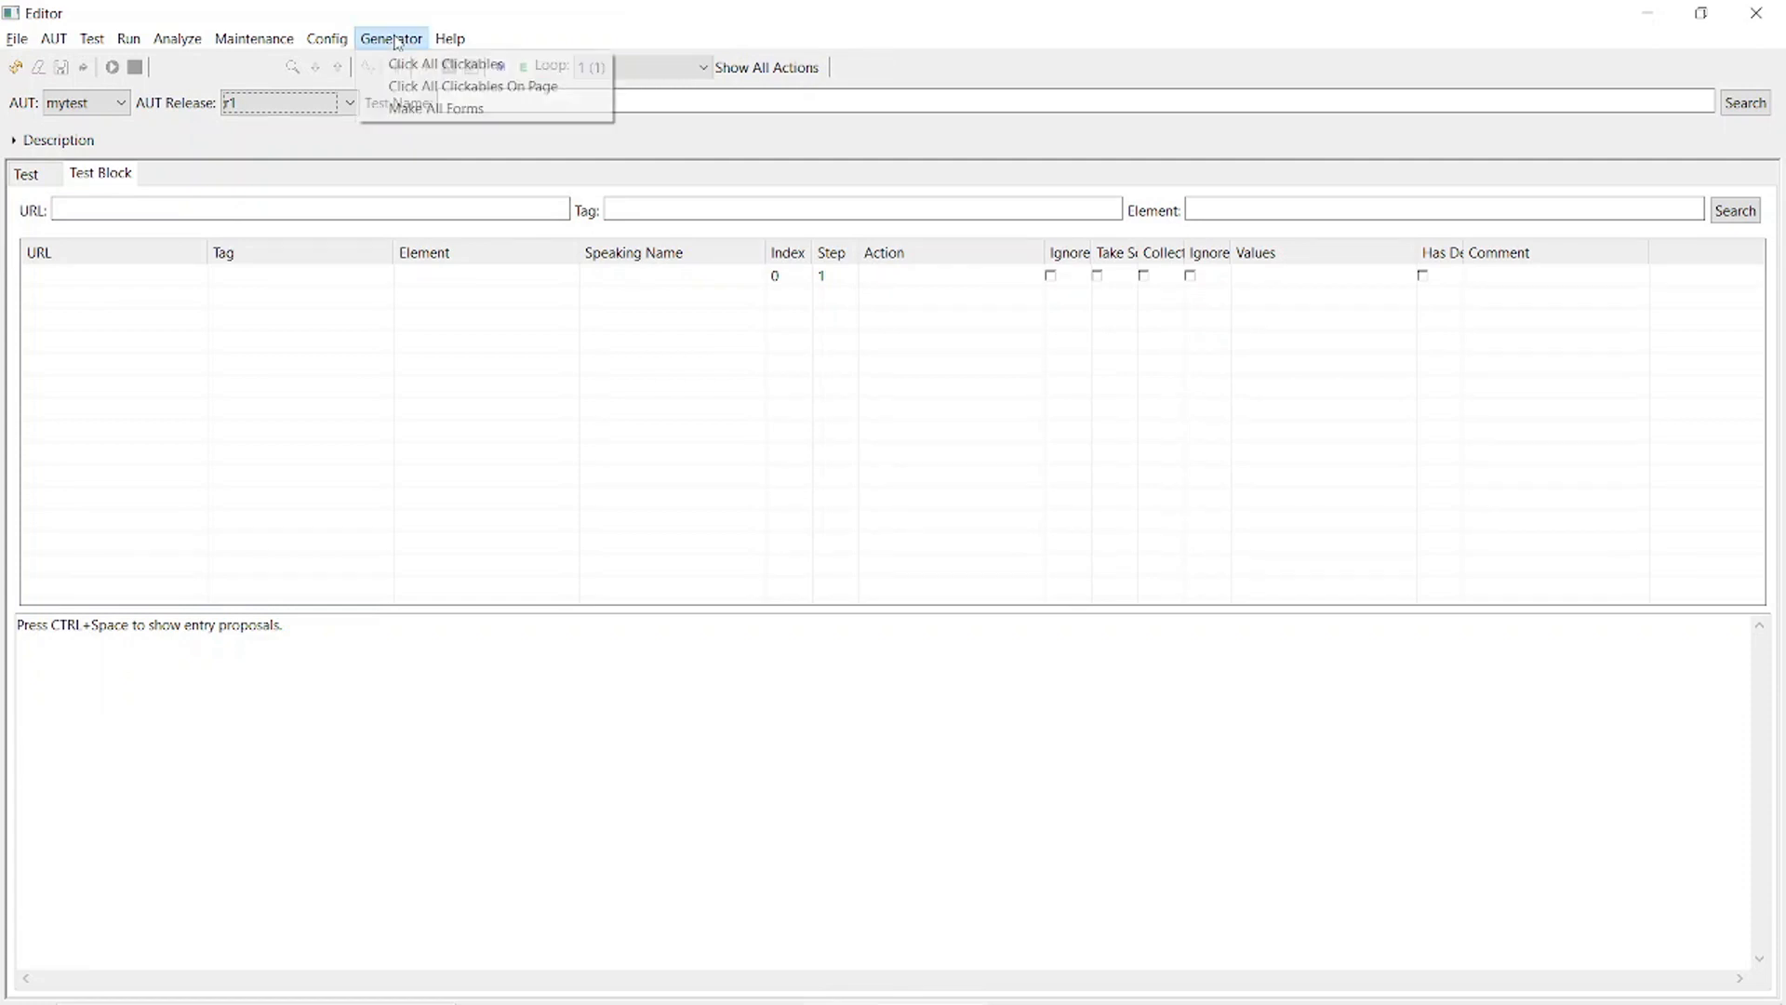
{"action": "left_click", "coordinate": [389, 114]}
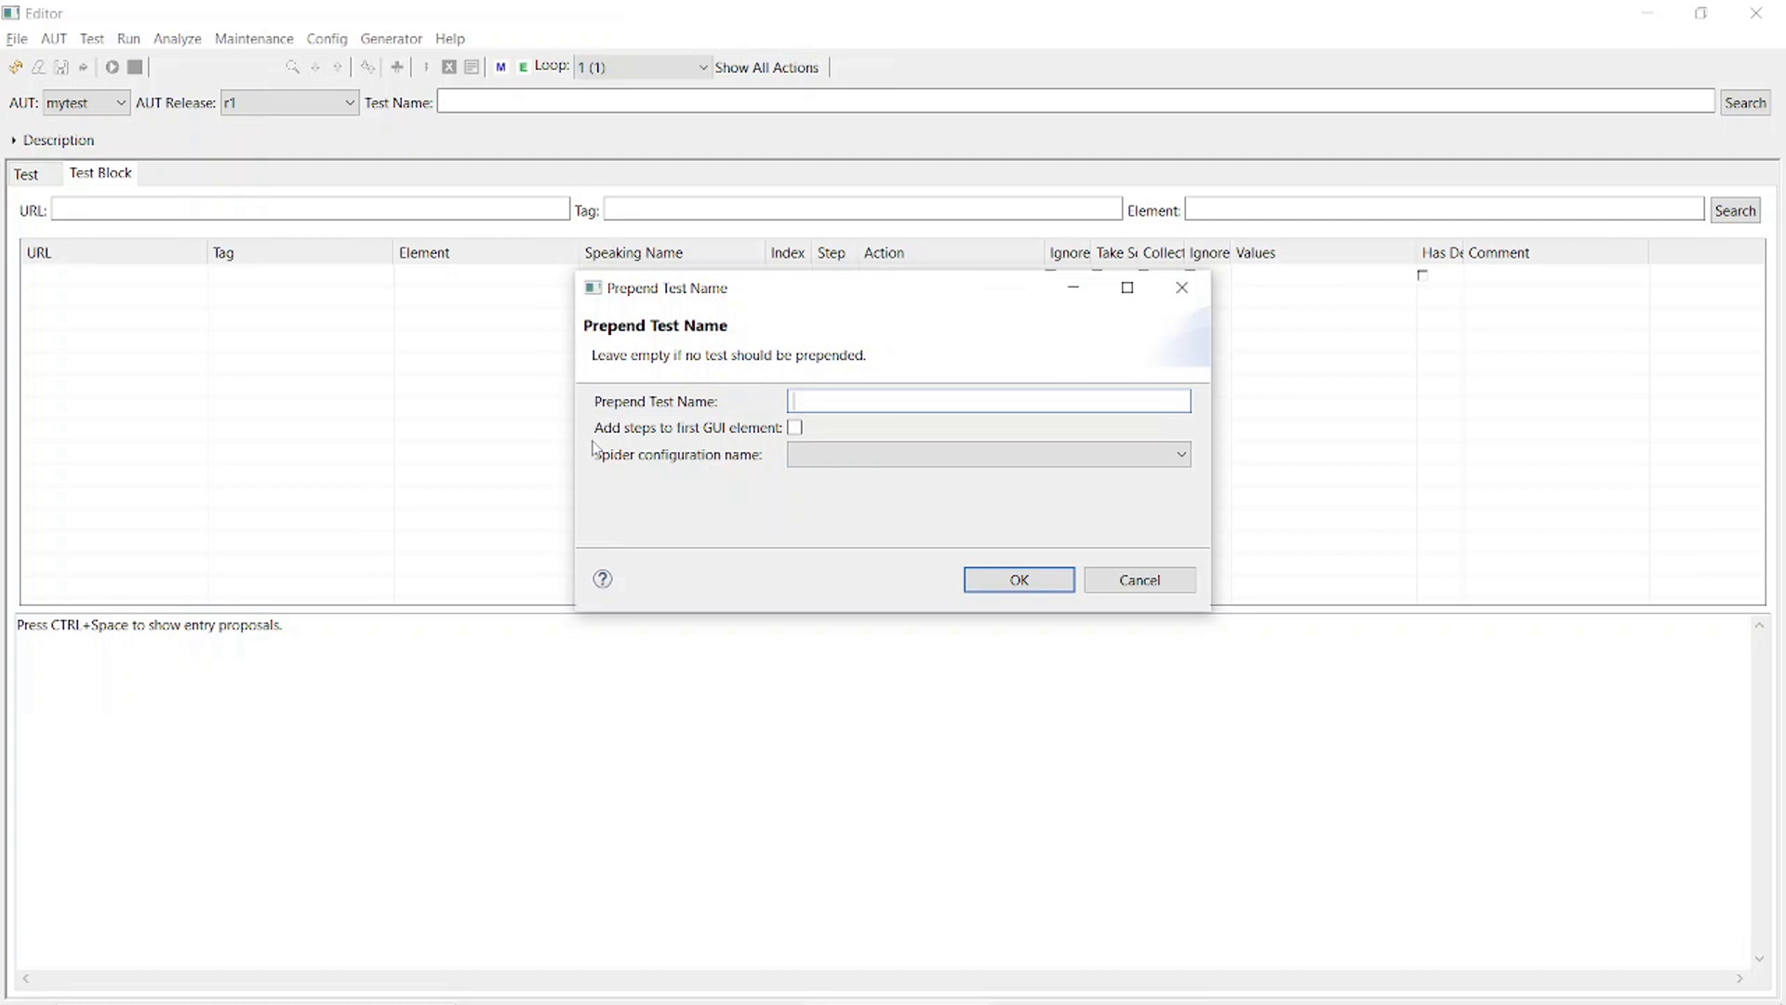
{"action": "left_click", "coordinate": [795, 429]}
{"action": "left_click", "coordinate": [1011, 582]}
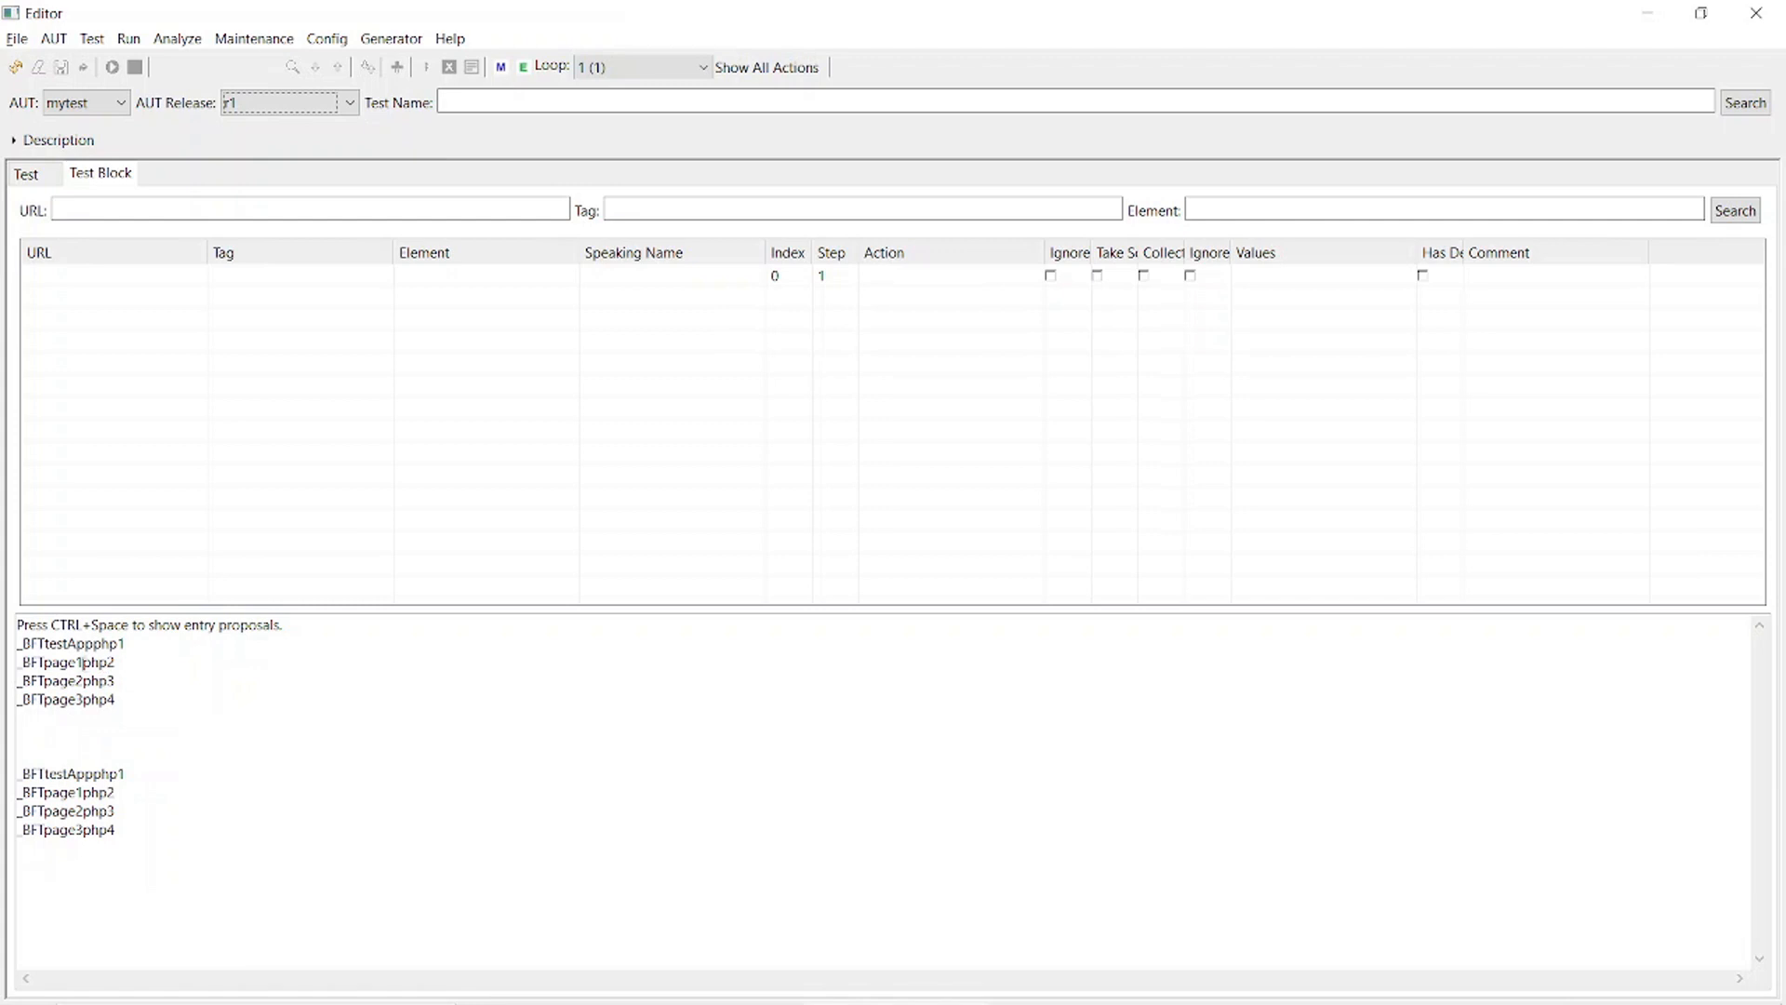
- Copy the generated test name _BFTpage1php2 from the output into the test name and load that test
{"action": "left_click_drag", "start_coordinate": [18, 663], "coordinate": [124, 662]}
{"action": "key", "text": "ctrl+c"}
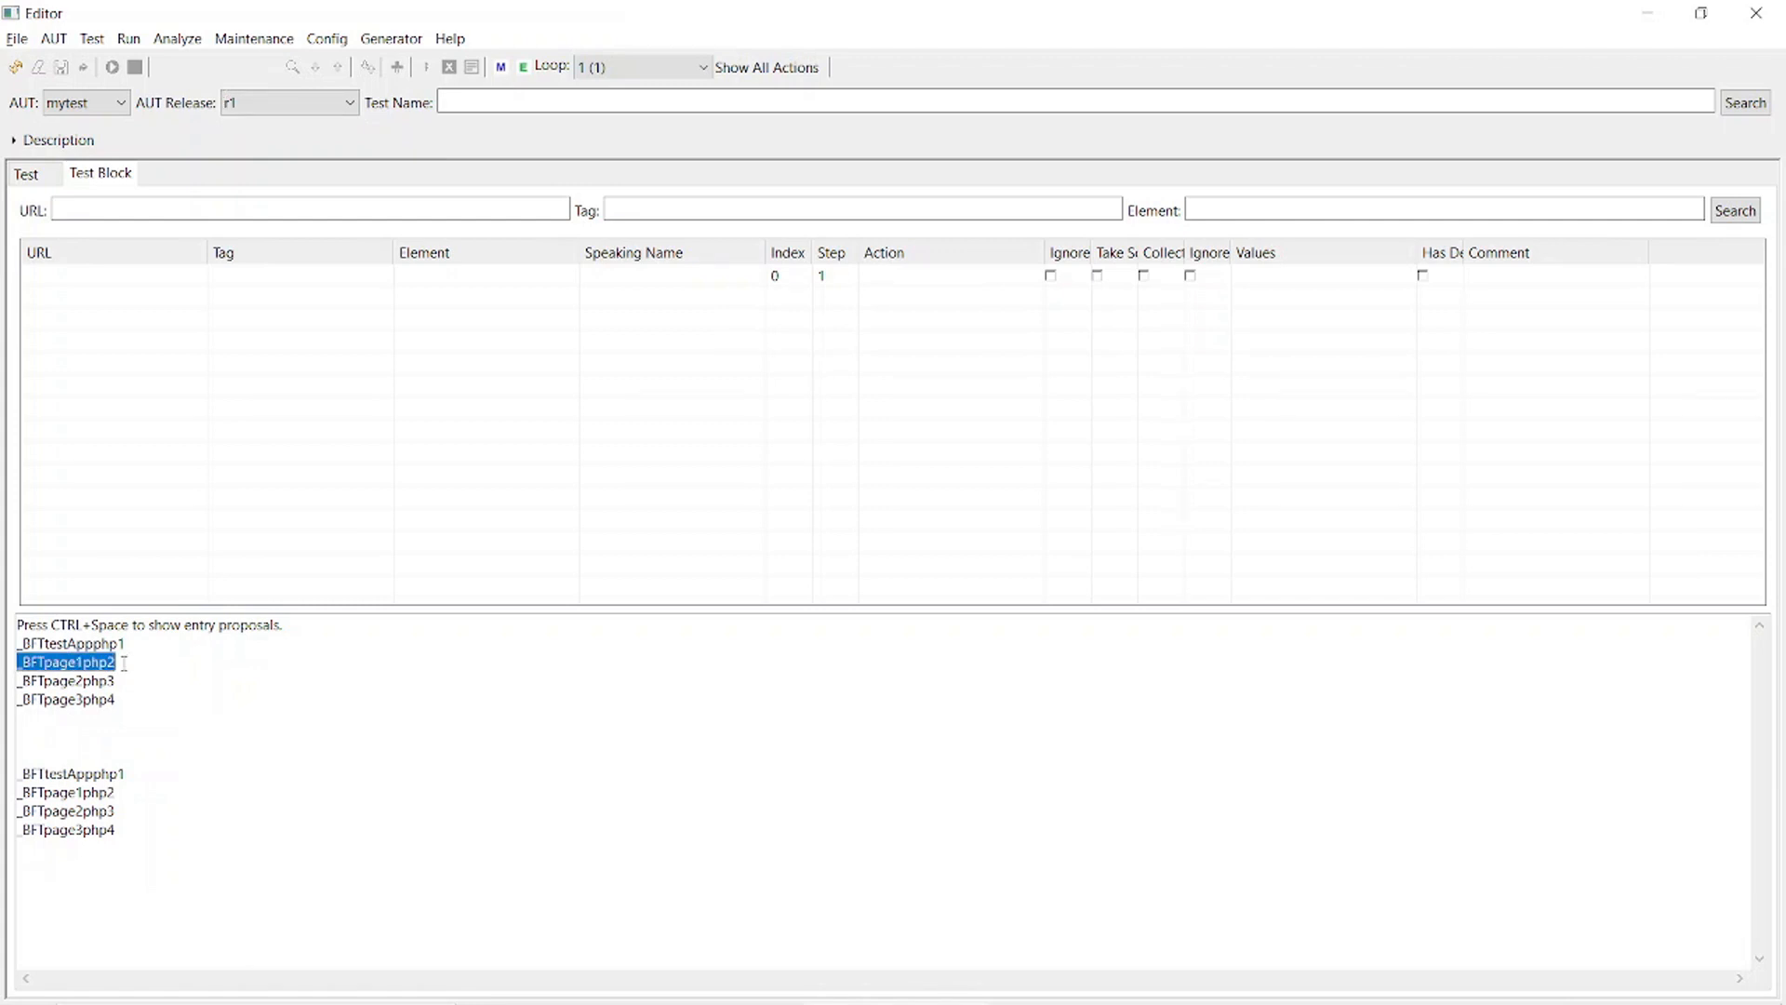
{"action": "left_click", "coordinate": [445, 101]}
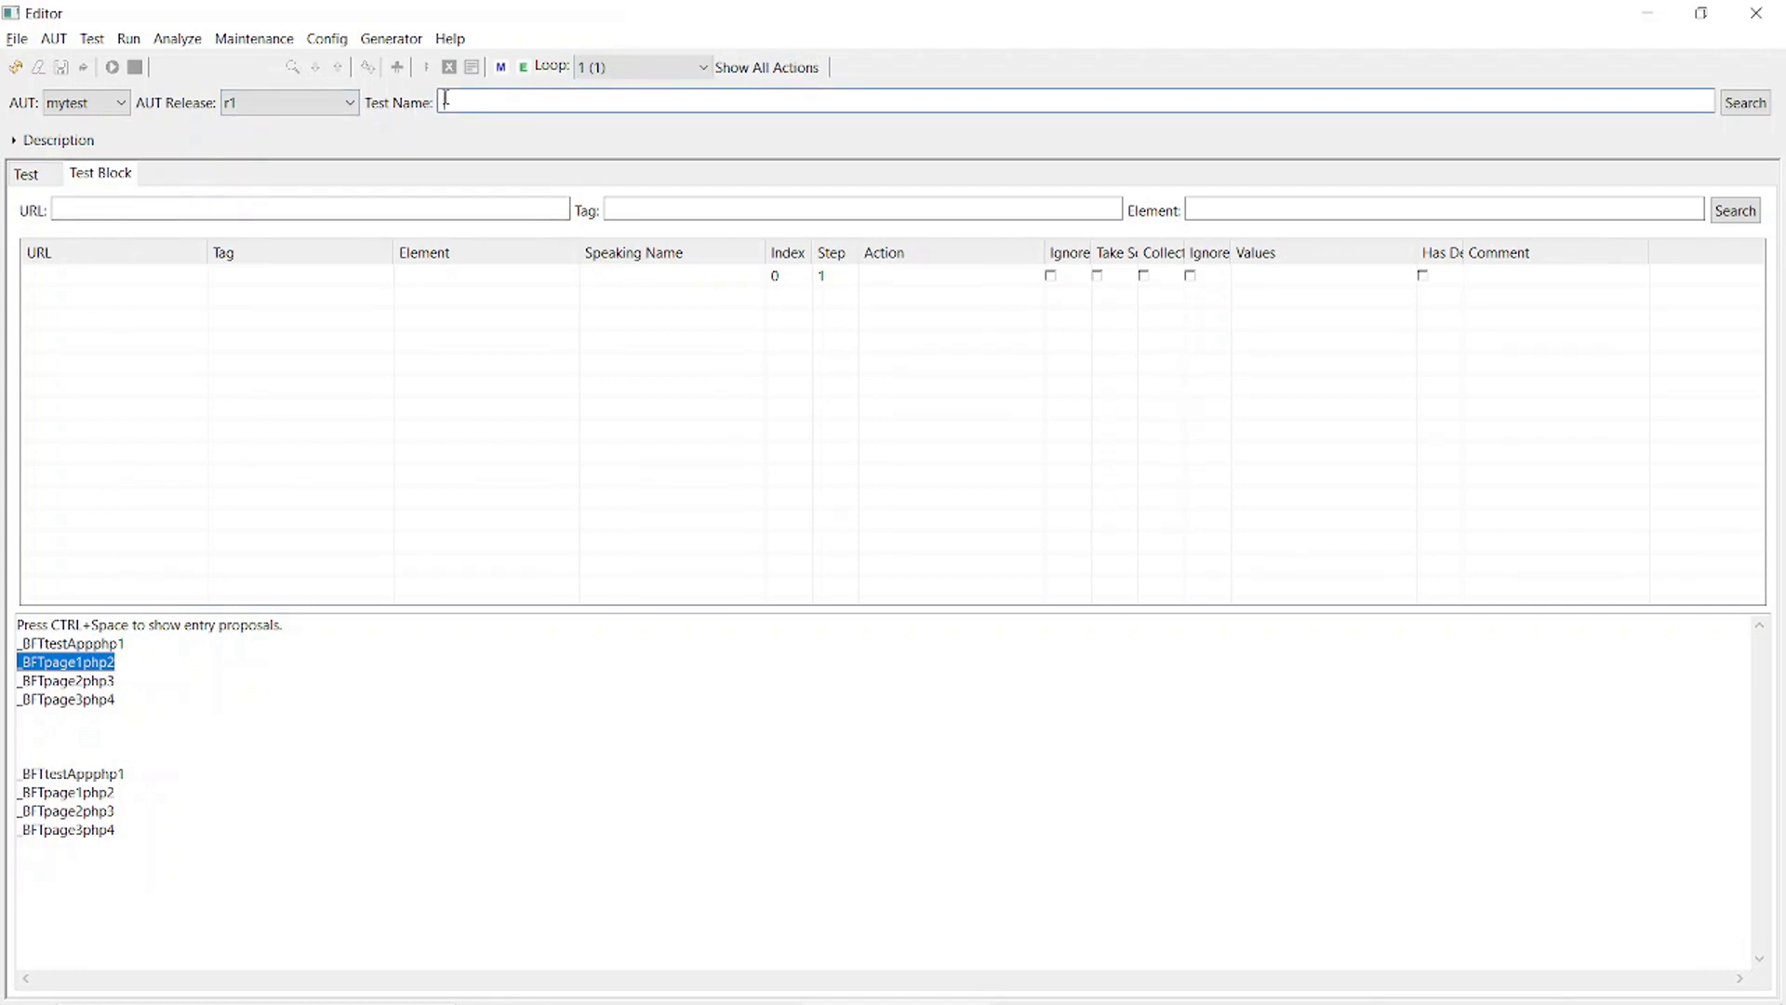
{"action": "key", "text": "ctrl+v"}
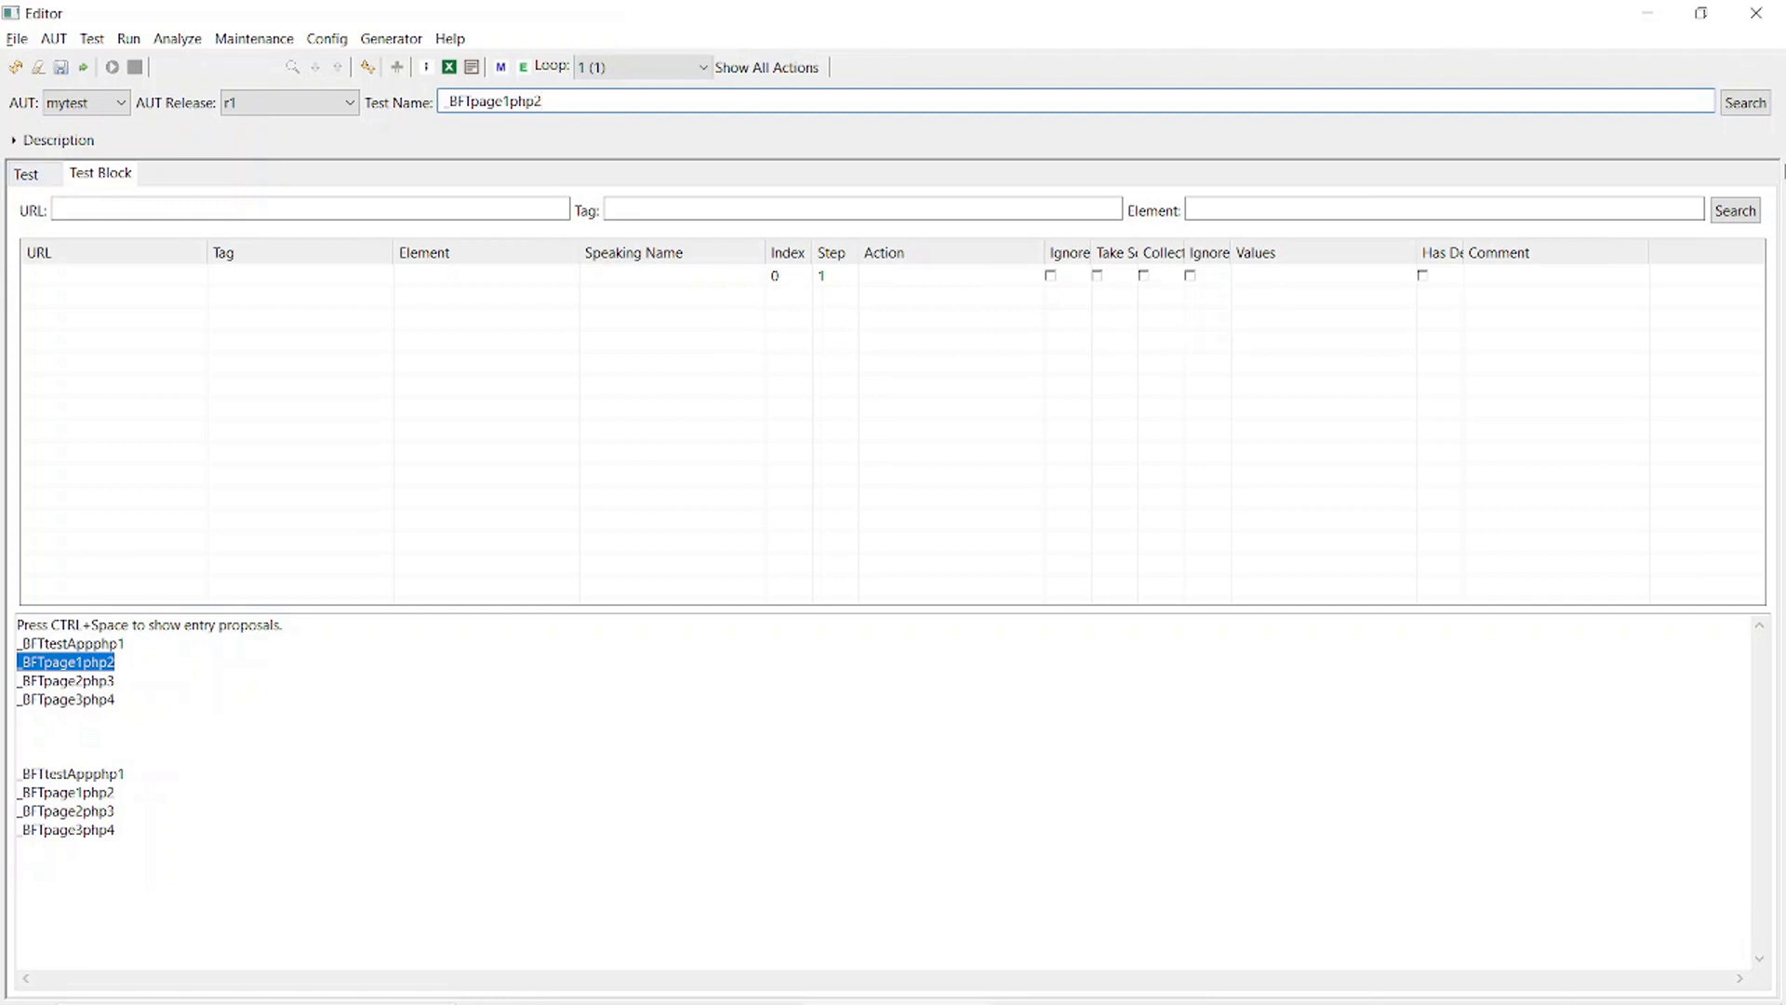
{"action": "left_click", "coordinate": [1746, 104]}
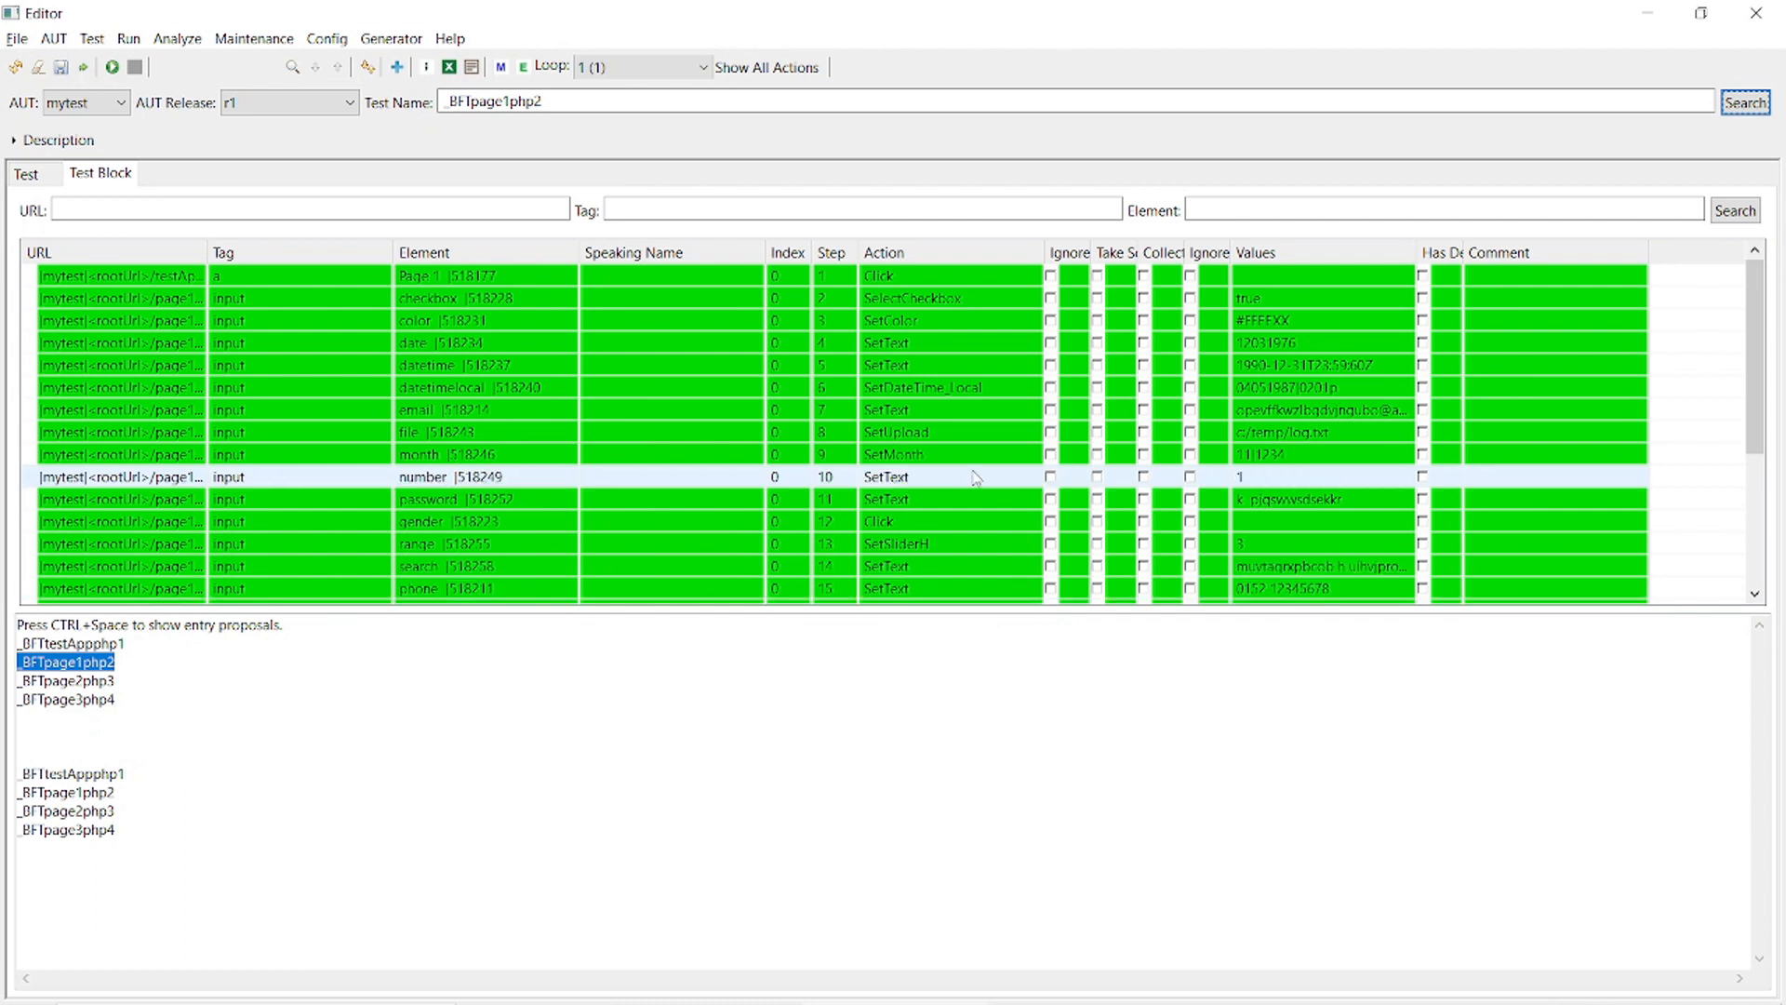
- Review the generated steps, switch to the browser to compare them with the form fields on page1.php, and return to the Editor
{"action": "scroll", "coordinate": [913, 362], "scroll_direction": "down", "scroll_amount": 1}
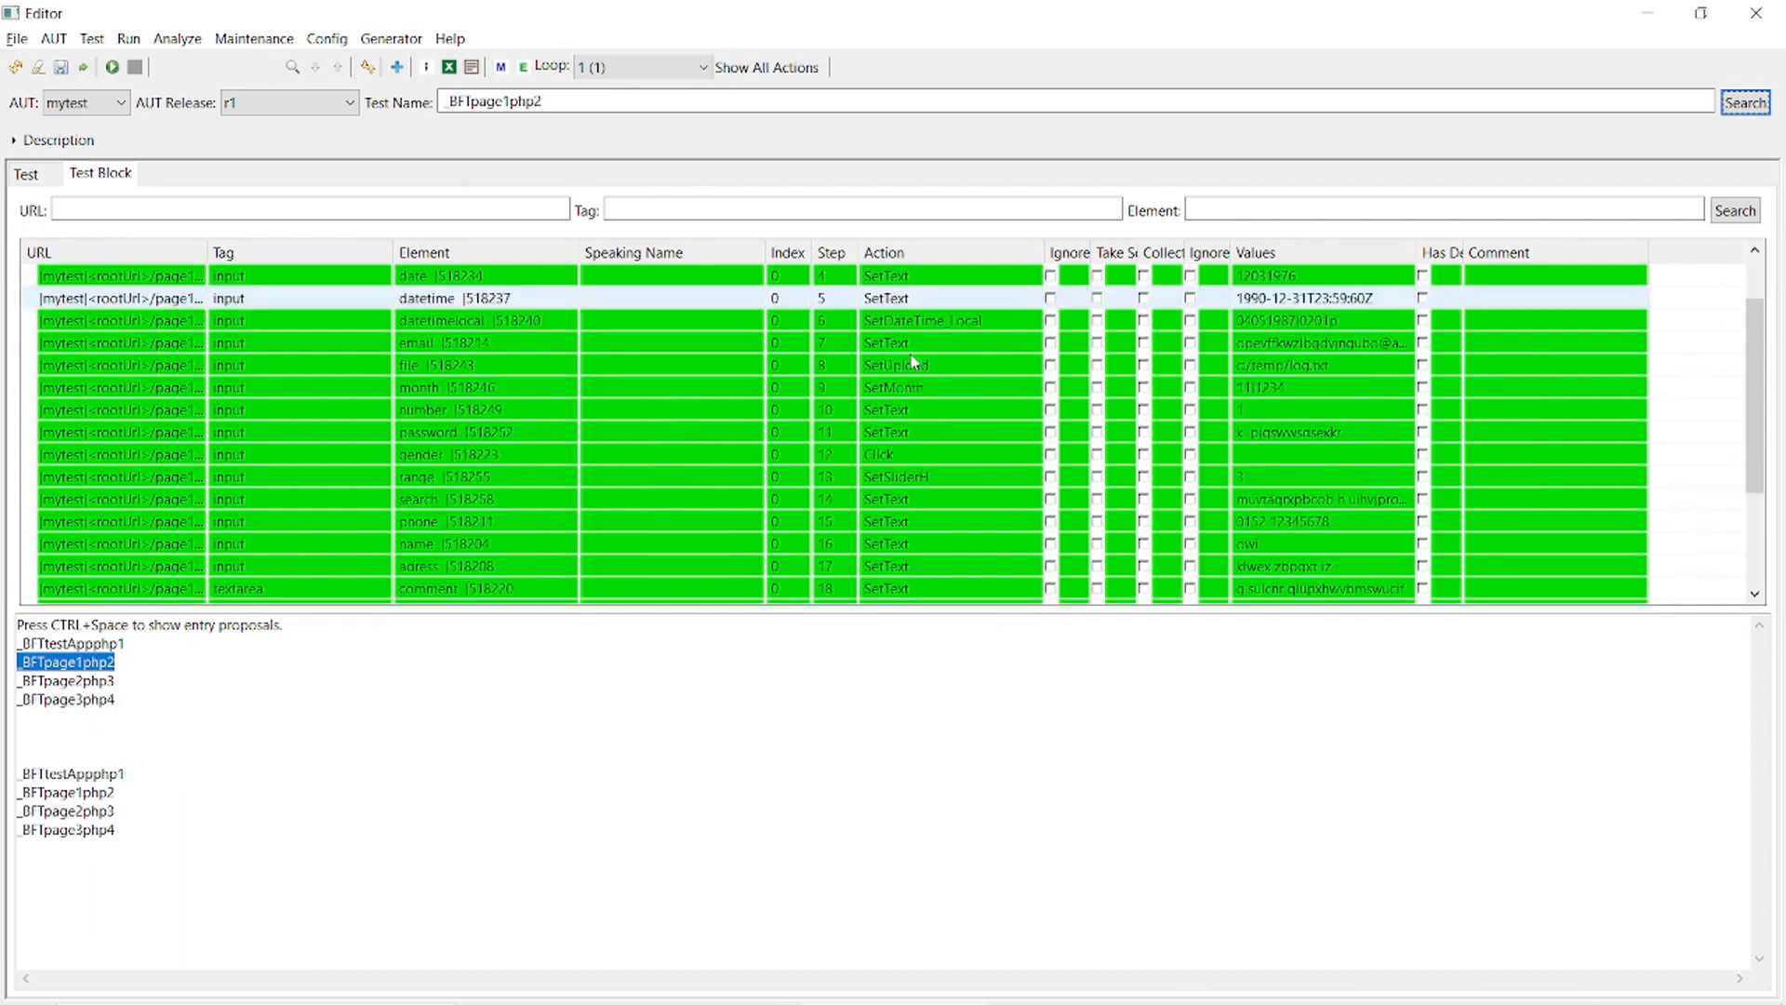
{"action": "scroll", "coordinate": [913, 363], "scroll_direction": "down", "scroll_amount": 3}
{"action": "scroll", "coordinate": [913, 363], "scroll_direction": "up", "scroll_amount": 4}
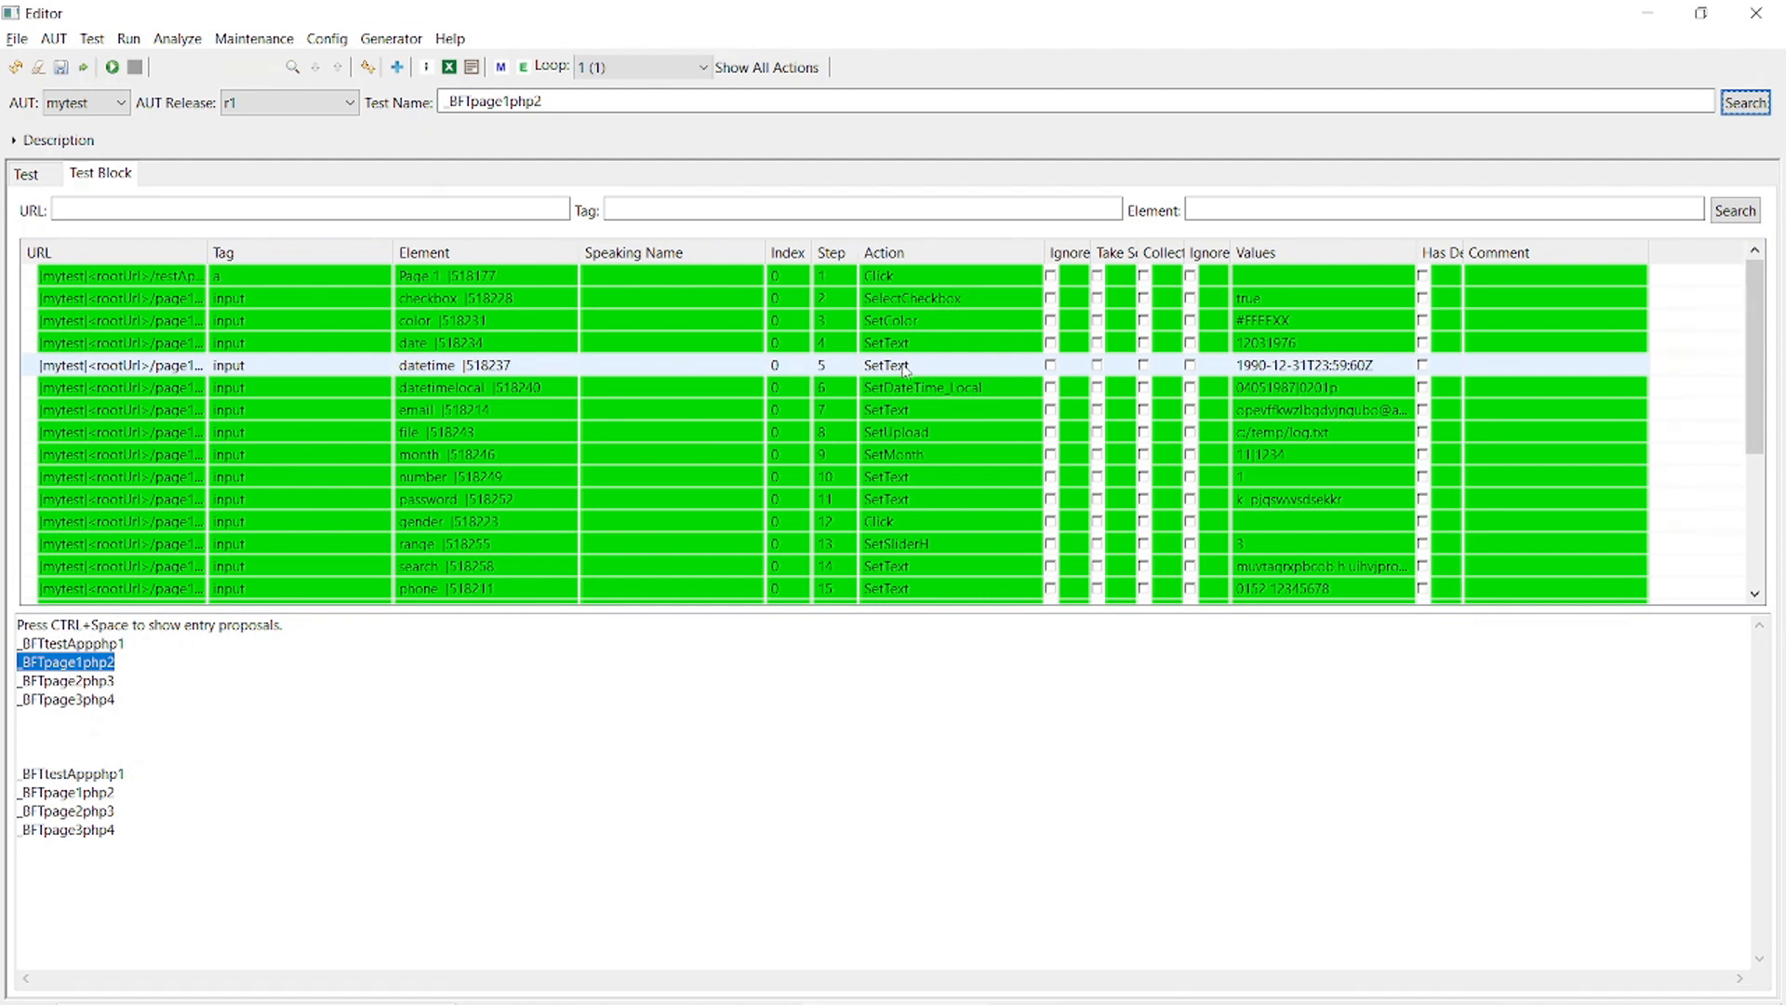
{"action": "key", "text": "alt+Tab"}
{"action": "scroll", "coordinate": [385, 289], "scroll_direction": "down", "scroll_amount": 2}
{"action": "scroll", "coordinate": [385, 289], "scroll_direction": "down", "scroll_amount": 4}
{"action": "scroll", "coordinate": [387, 290], "scroll_direction": "down", "scroll_amount": 2}
{"action": "scroll", "coordinate": [387, 289], "scroll_direction": "up", "scroll_amount": 5}
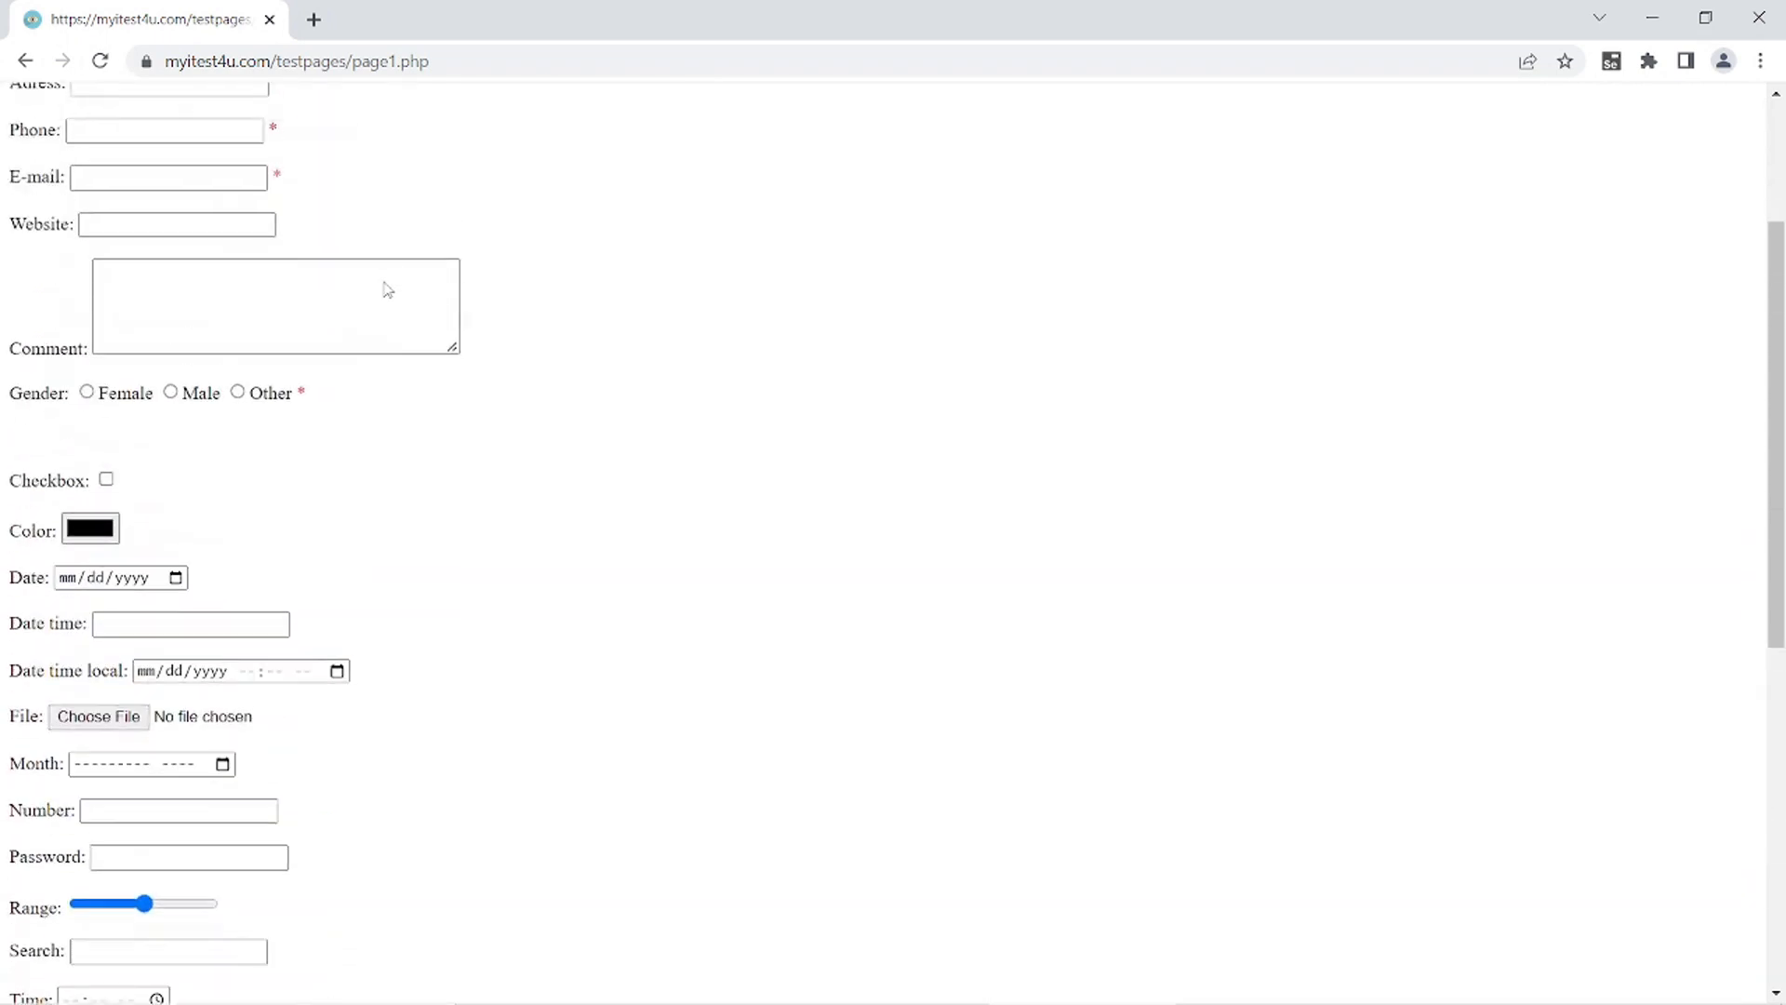
{"action": "scroll", "coordinate": [387, 289], "scroll_direction": "up", "scroll_amount": 3}
{"action": "scroll", "coordinate": [387, 289], "scroll_direction": "down", "scroll_amount": 5}
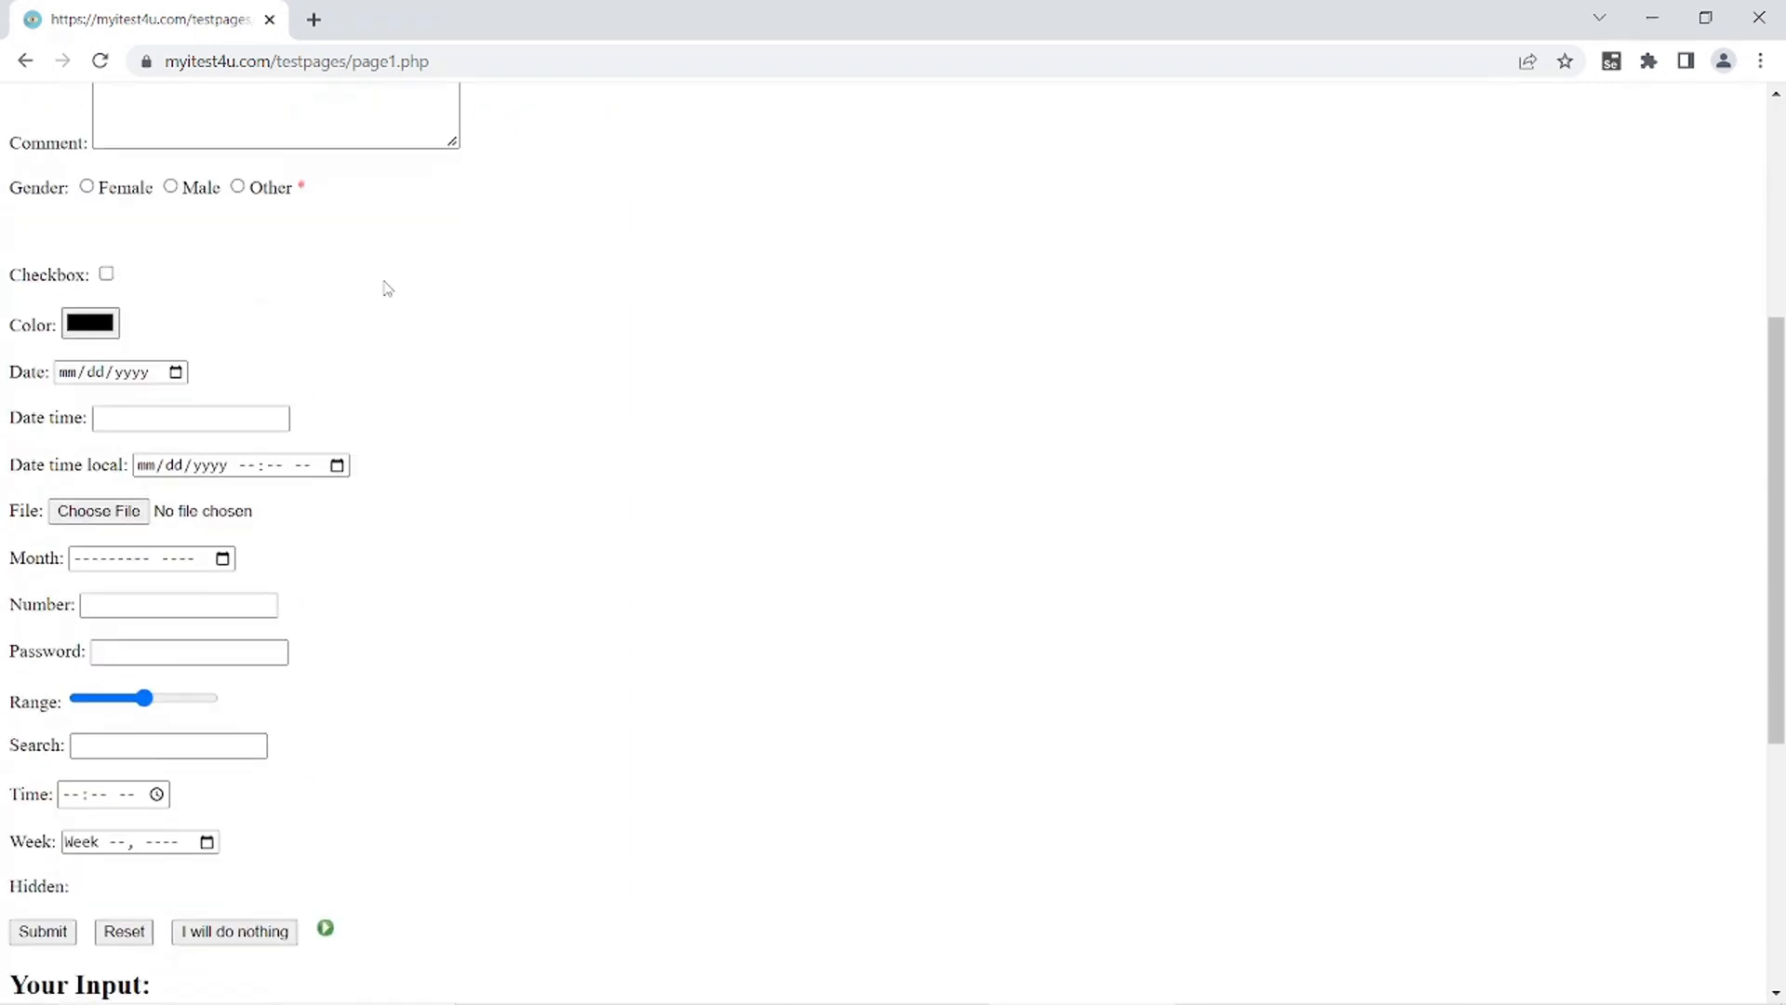
{"action": "scroll", "coordinate": [387, 289], "scroll_direction": "down", "scroll_amount": 2}
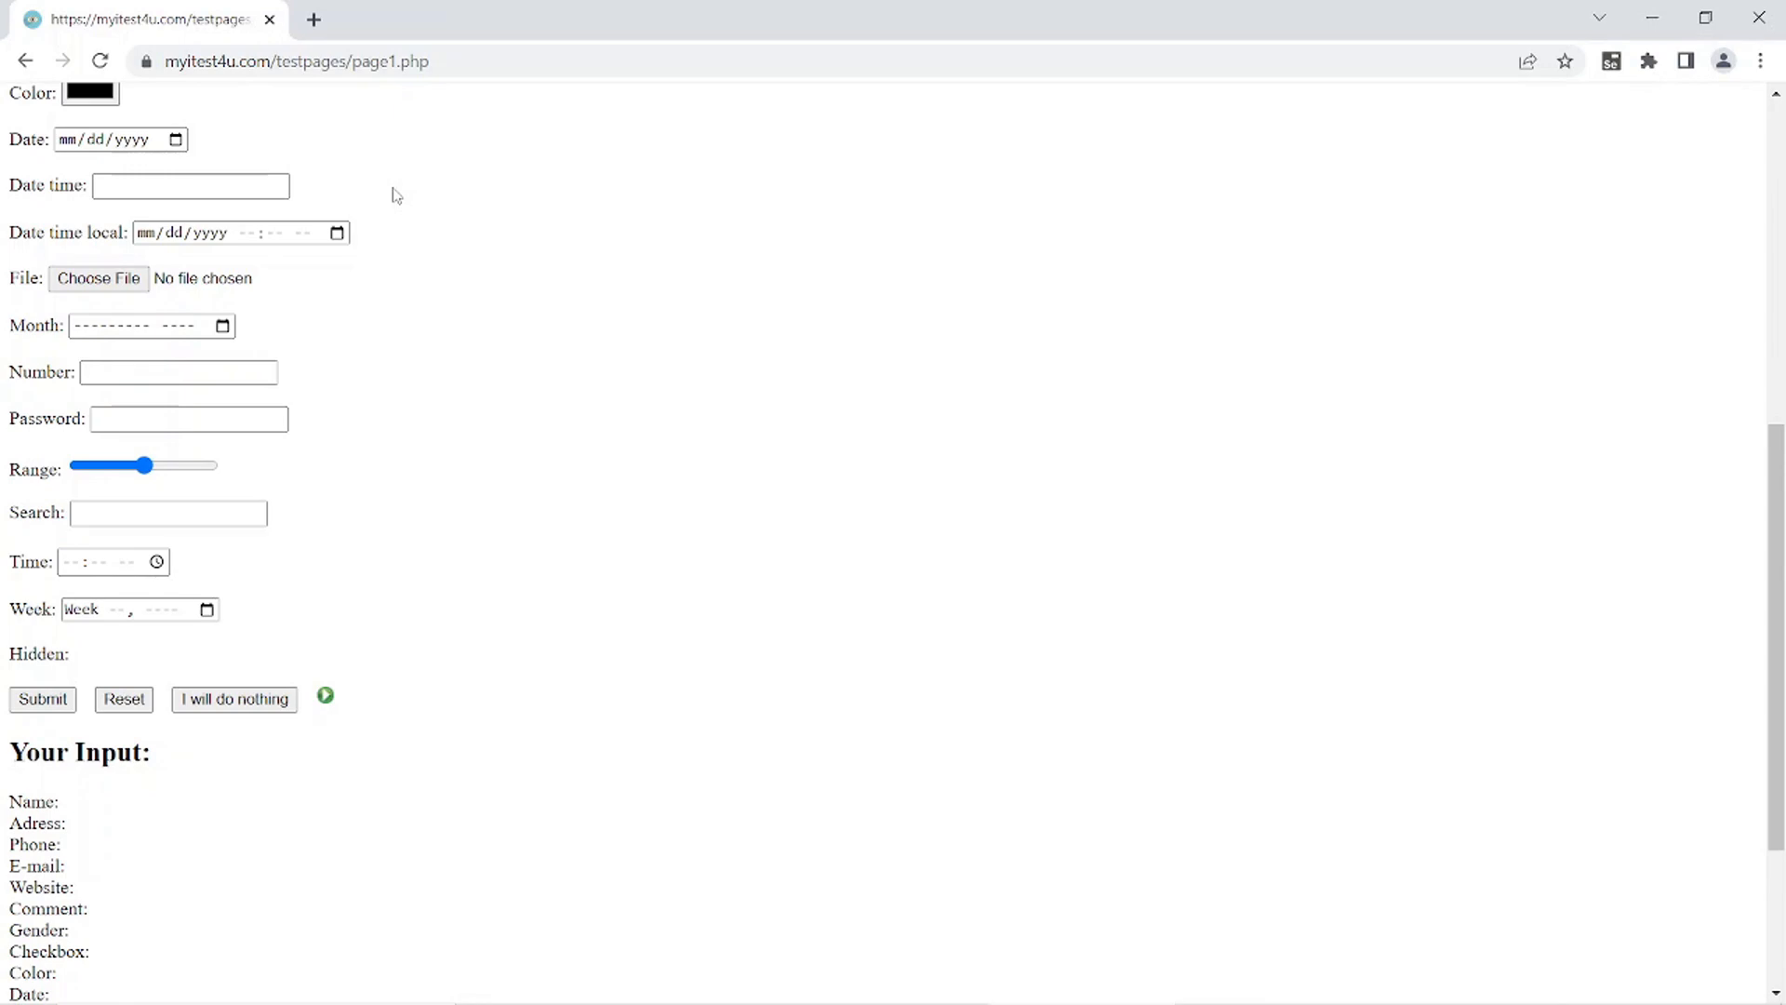
{"action": "key", "text": "alt+Tab"}
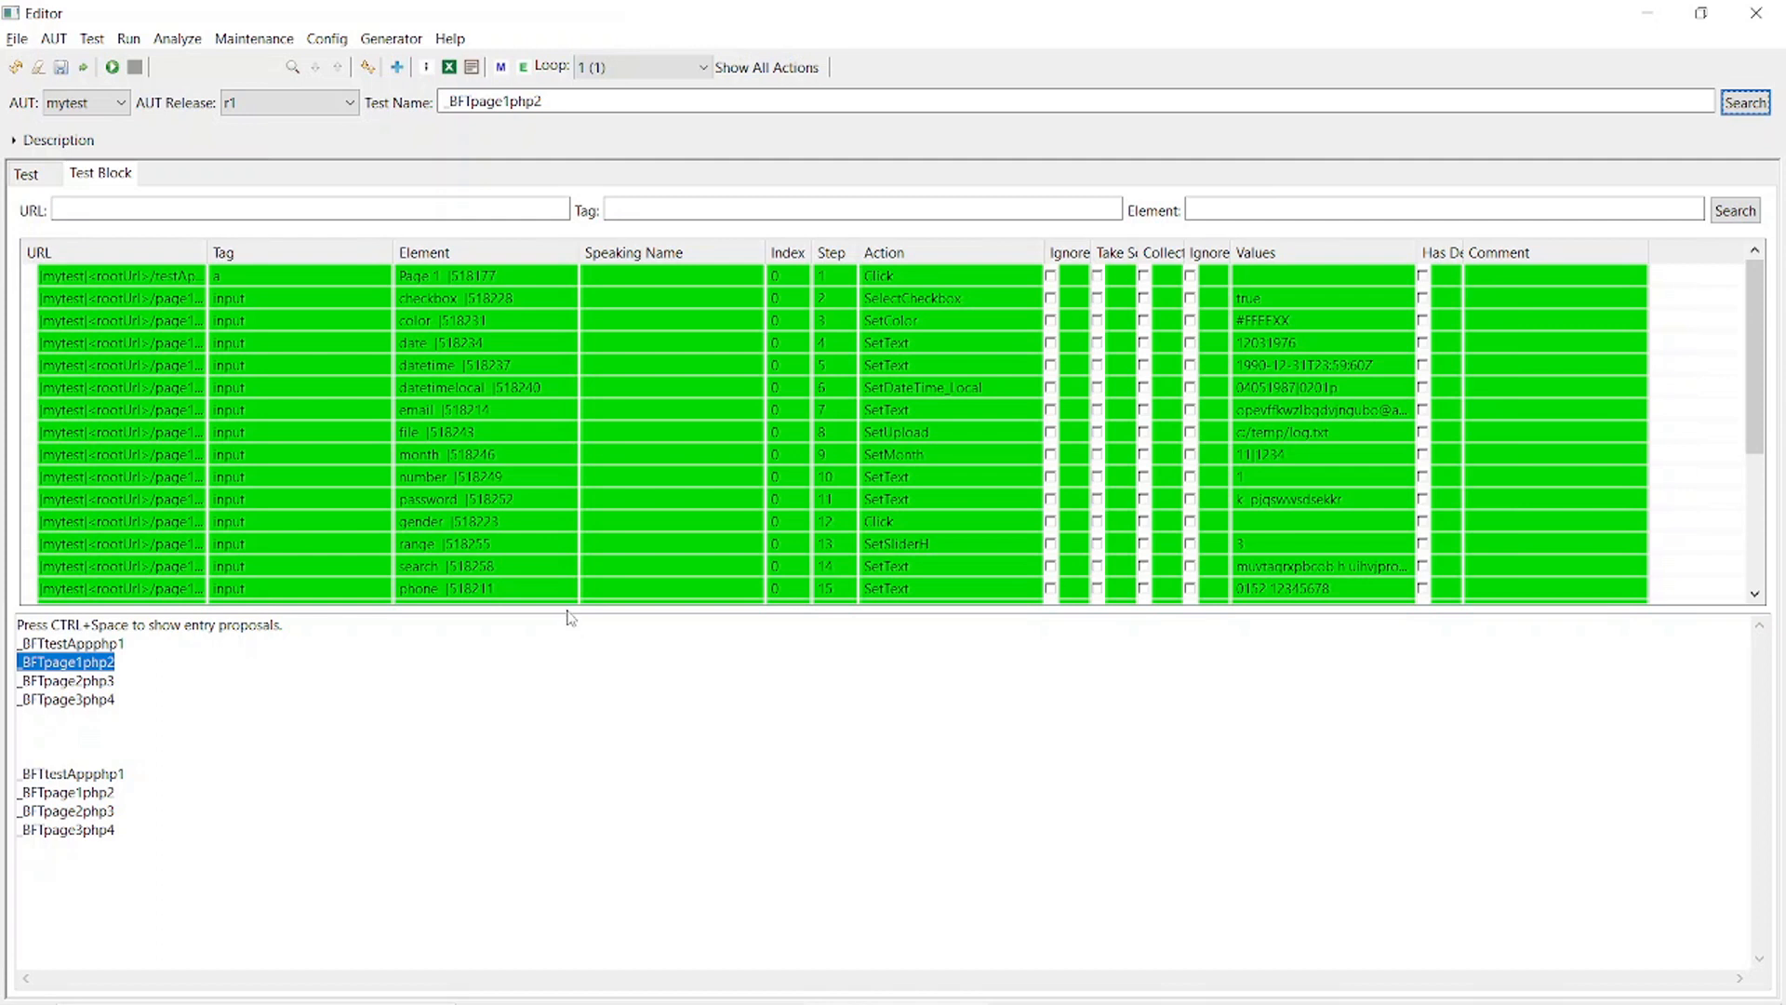
- Enlarge the step table to review the last generated steps and run the test _BFTpage1php2
{"action": "left_click_drag", "start_coordinate": [573, 740], "coordinate": [573, 778]}
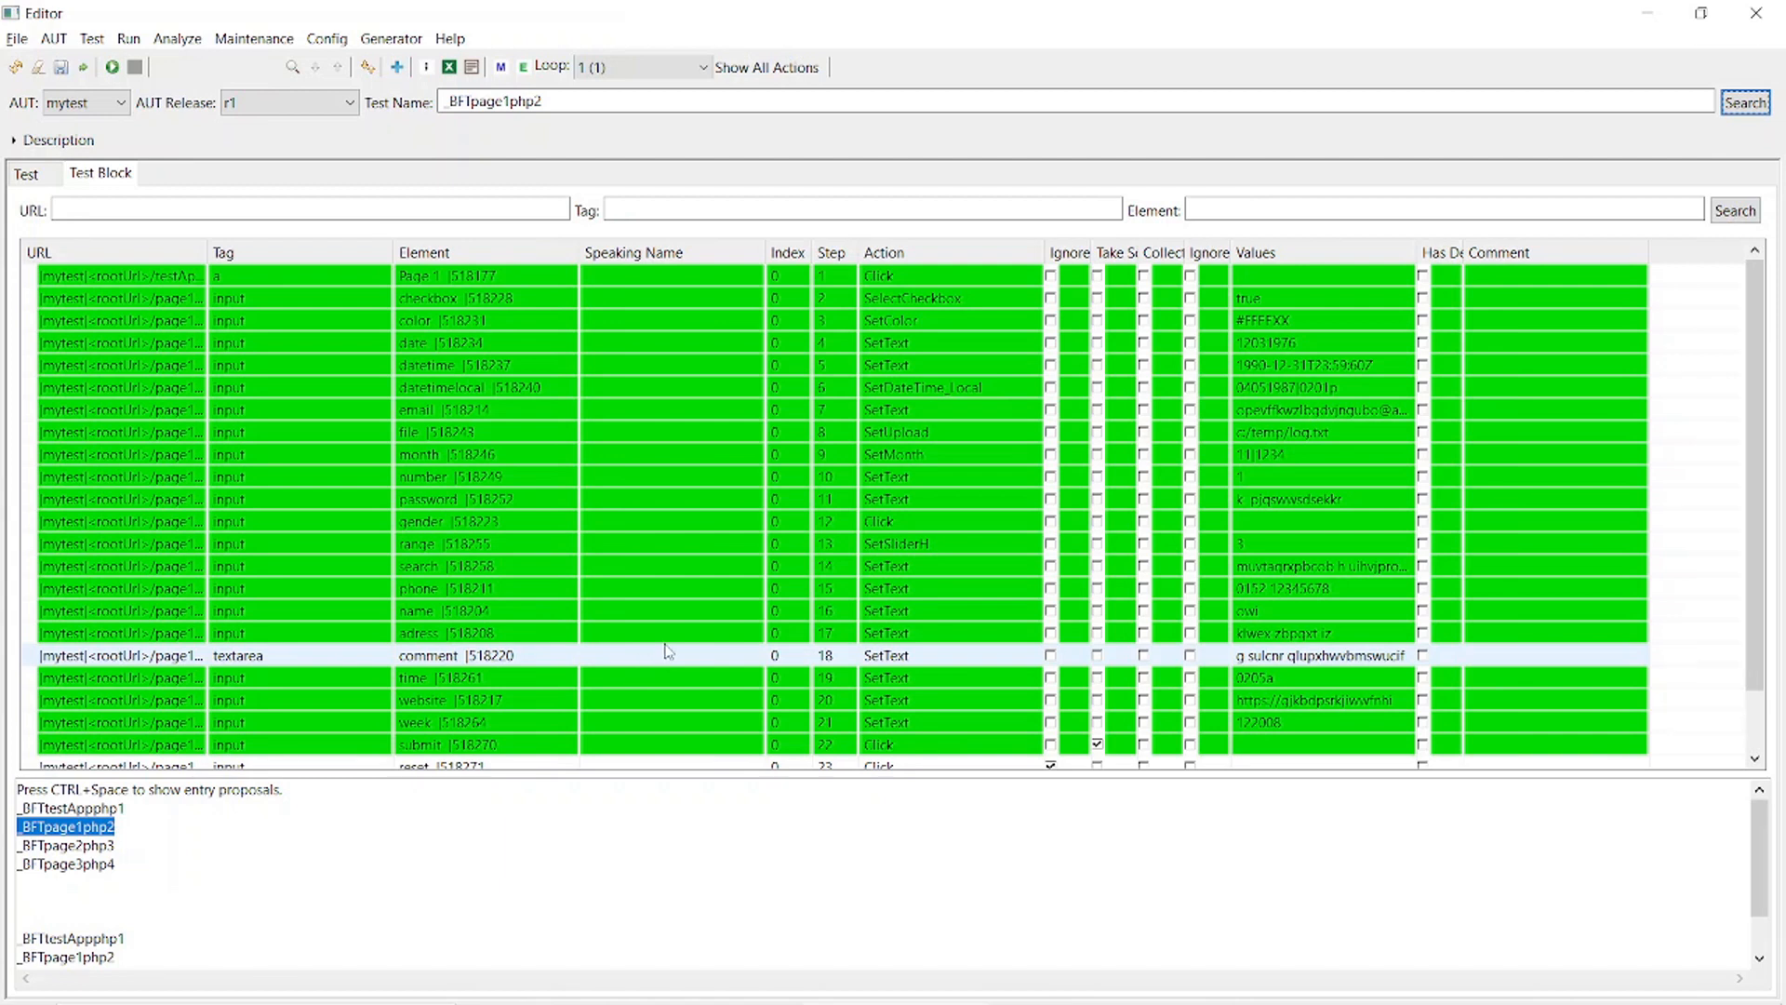
{"action": "scroll", "coordinate": [667, 651], "scroll_direction": "down", "scroll_amount": 1}
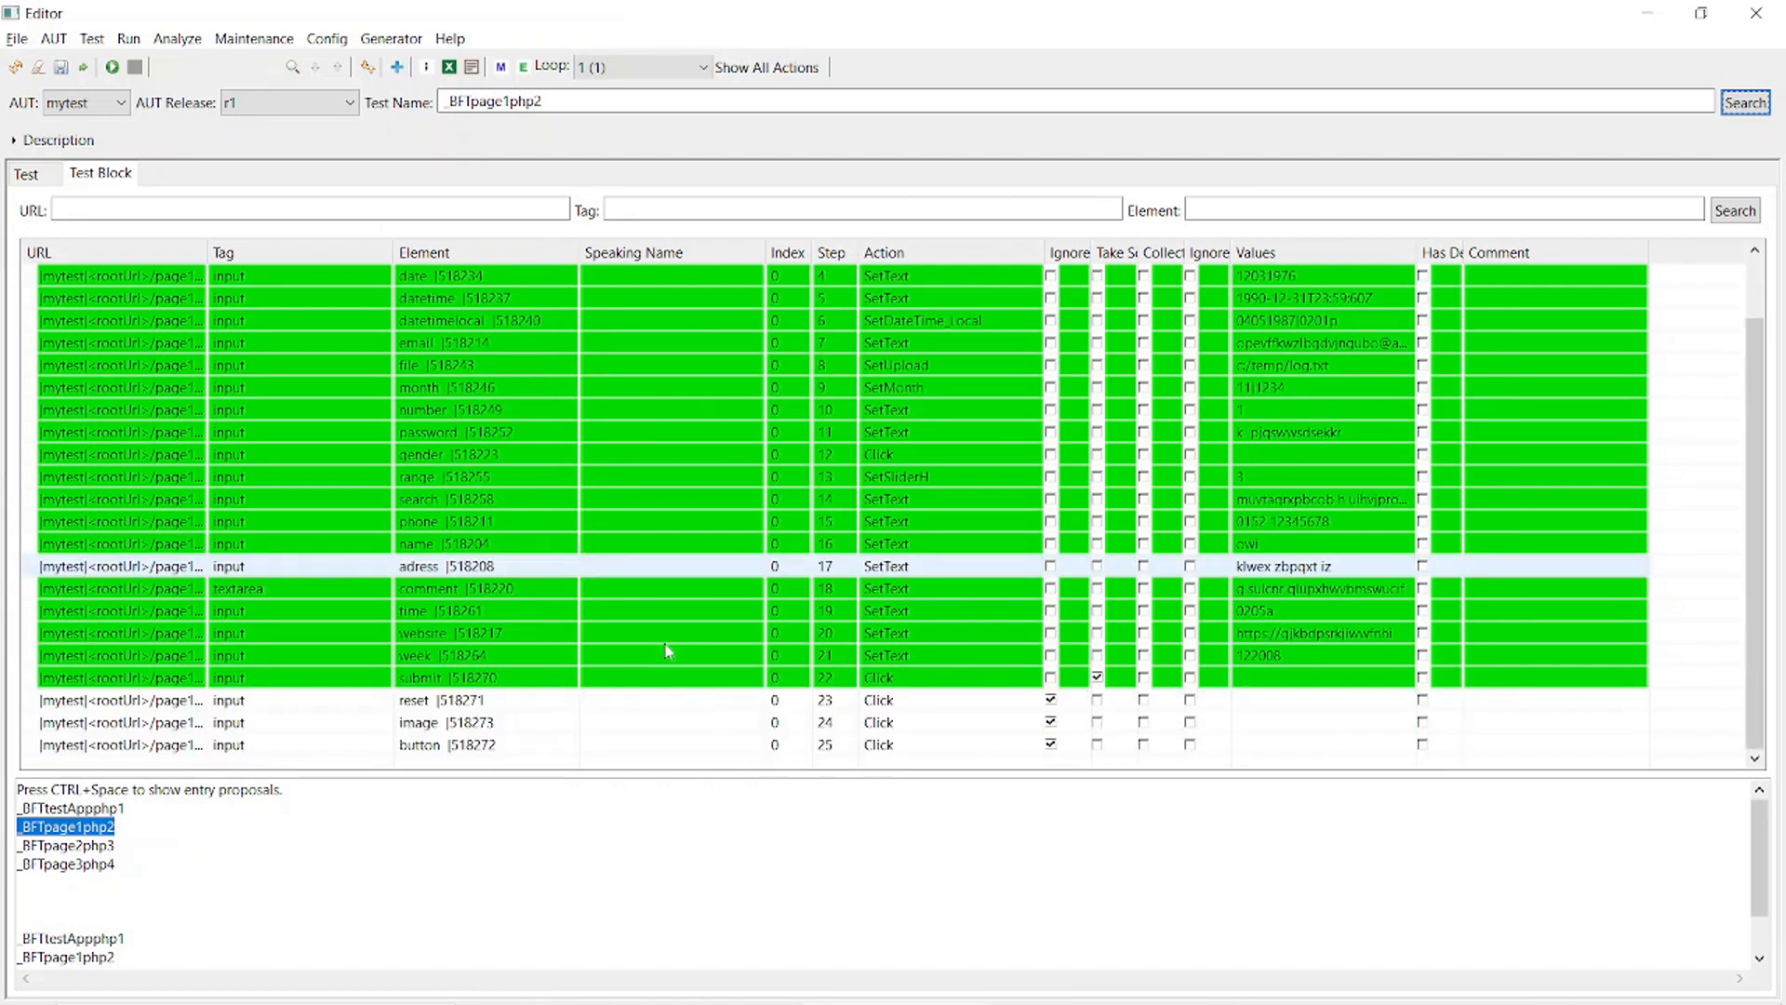
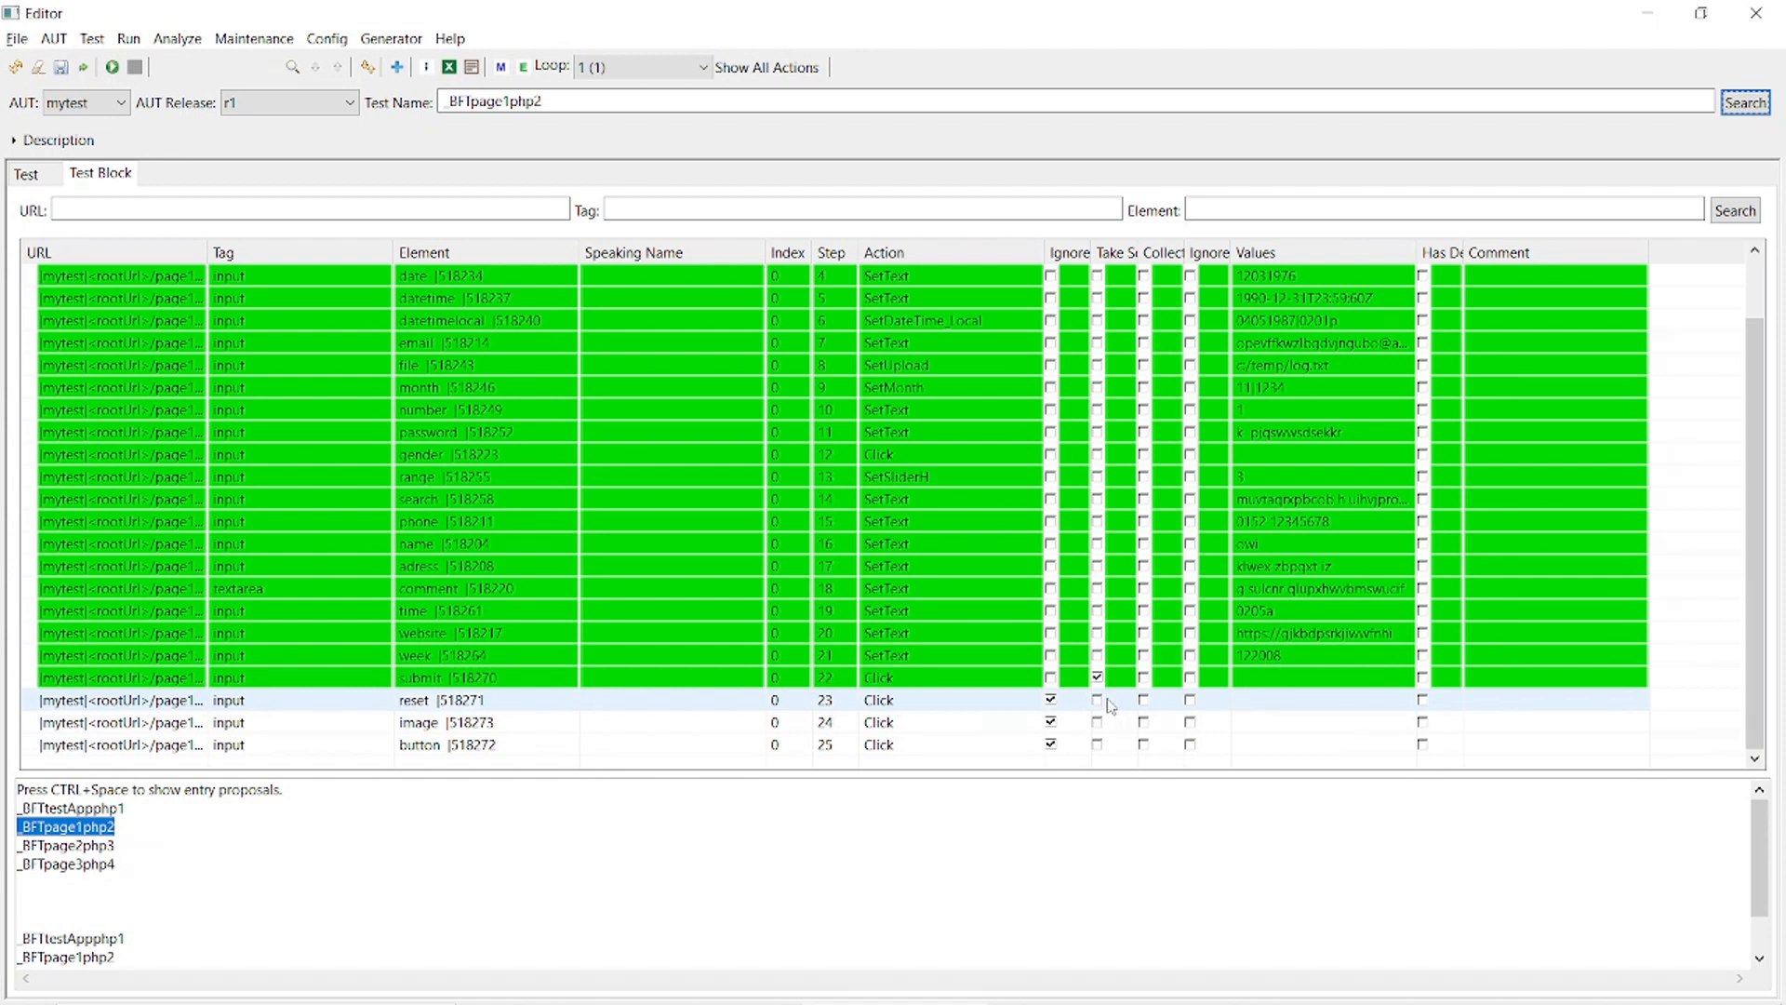
{"action": "left_click", "coordinate": [1040, 684]}
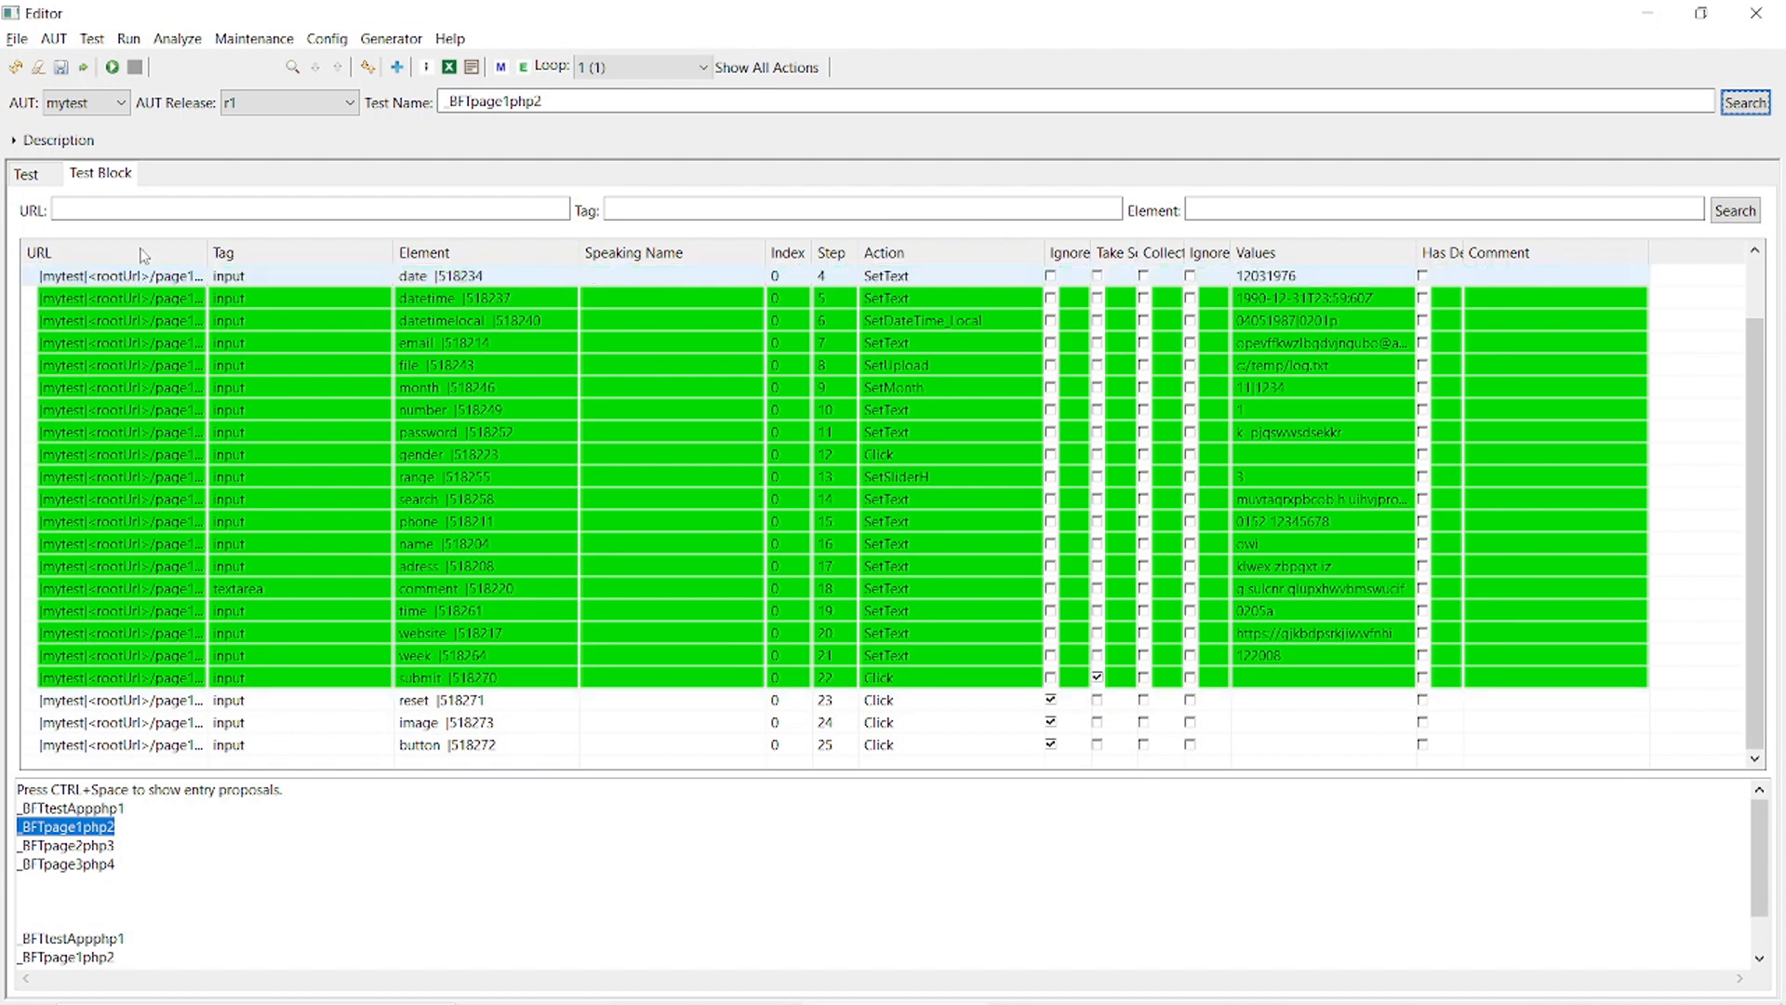
{"action": "left_click", "coordinate": [112, 66]}
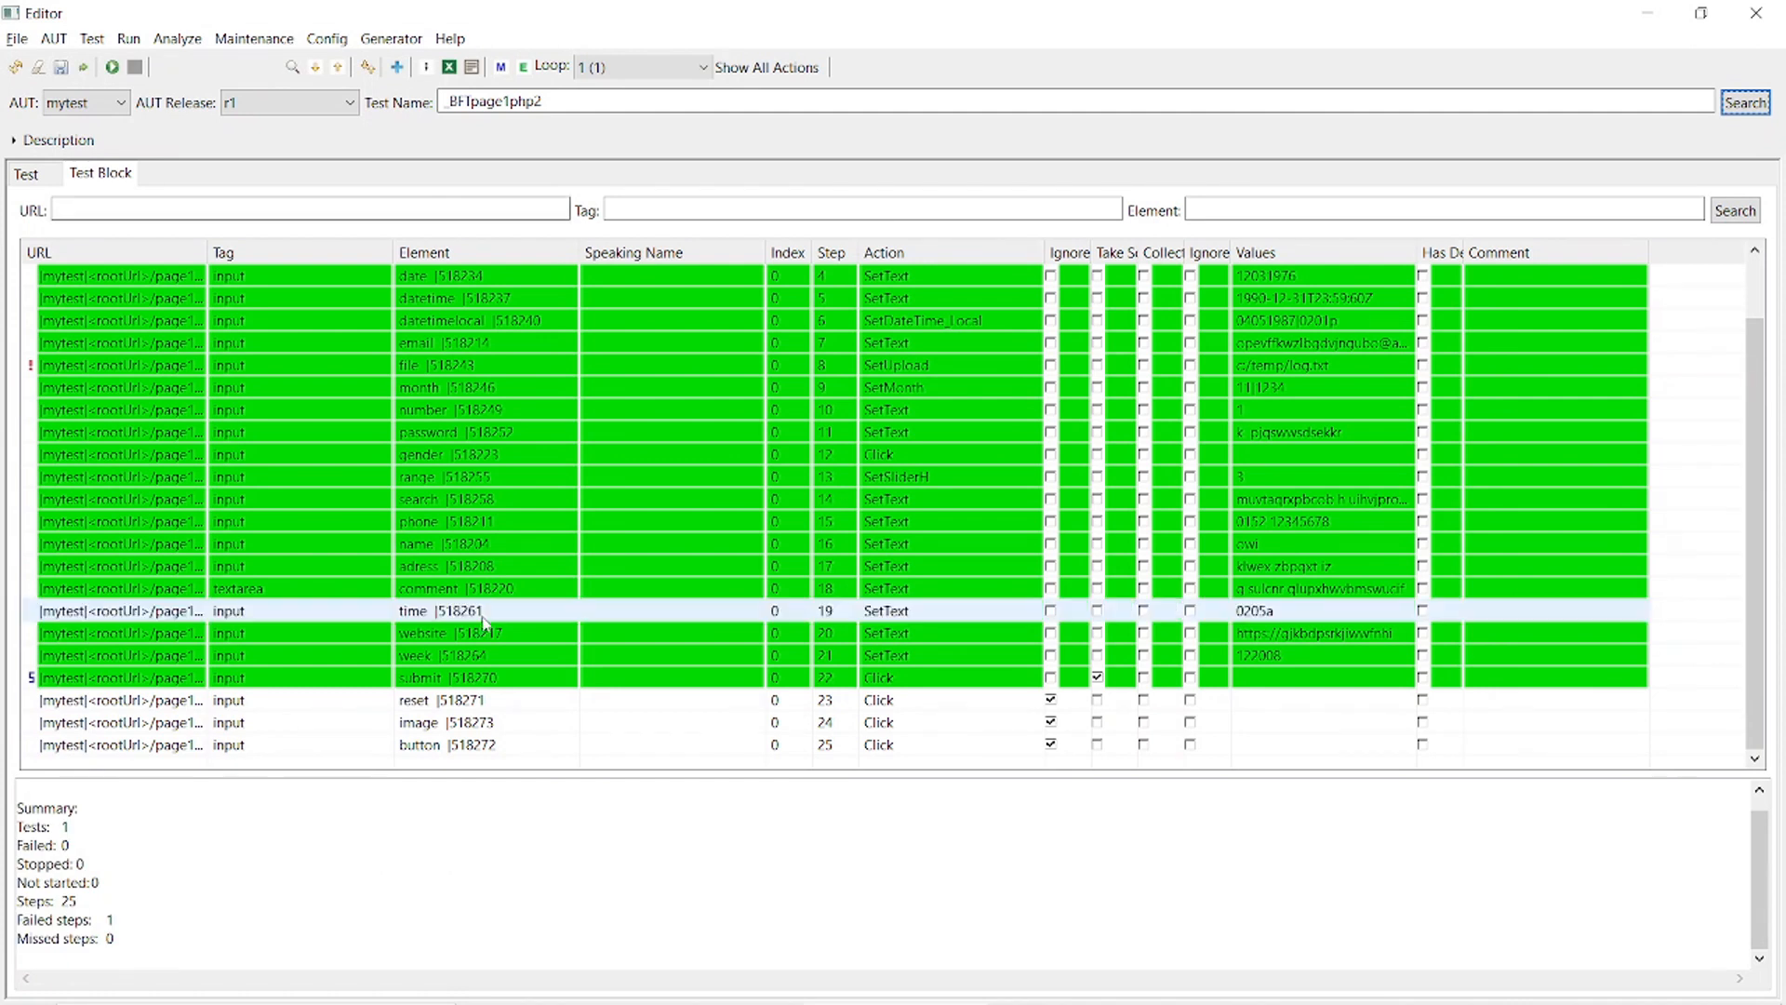
- Read the error details of the file SetUpload step and enable that step's Ignore option next to Values
{"action": "scroll", "coordinate": [465, 869], "scroll_direction": "up", "scroll_amount": 1}
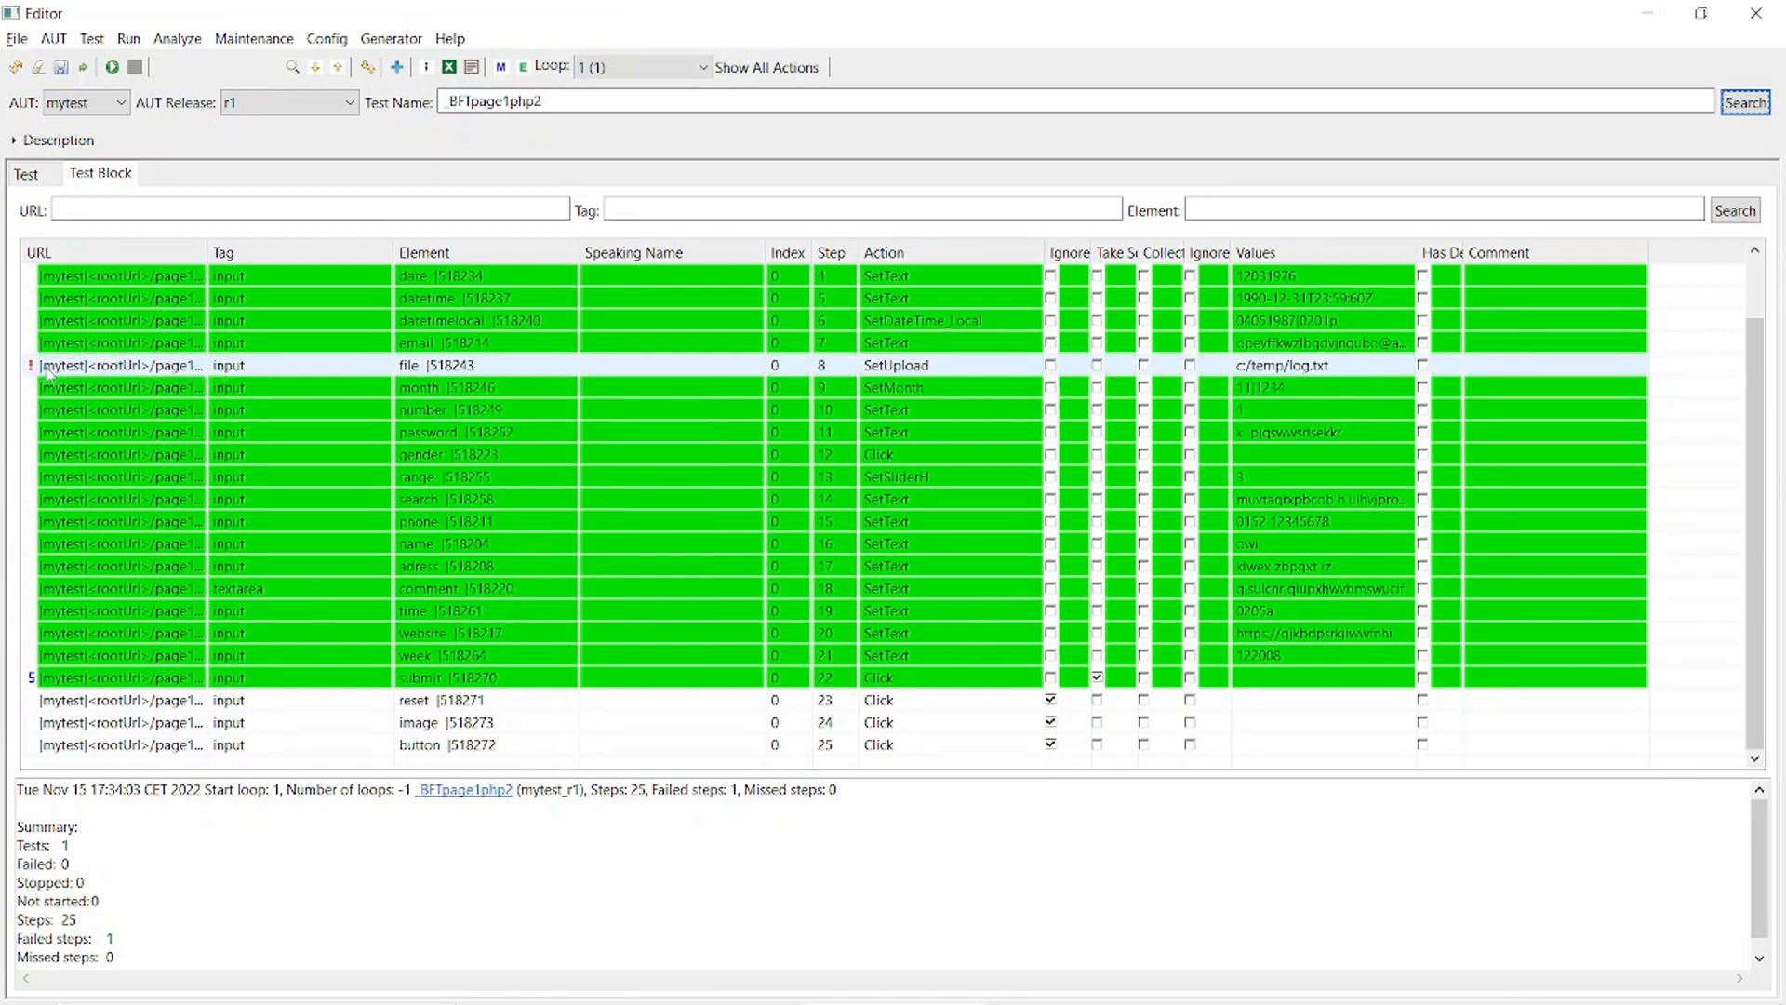
{"action": "mouse_move", "coordinate": [69, 375]}
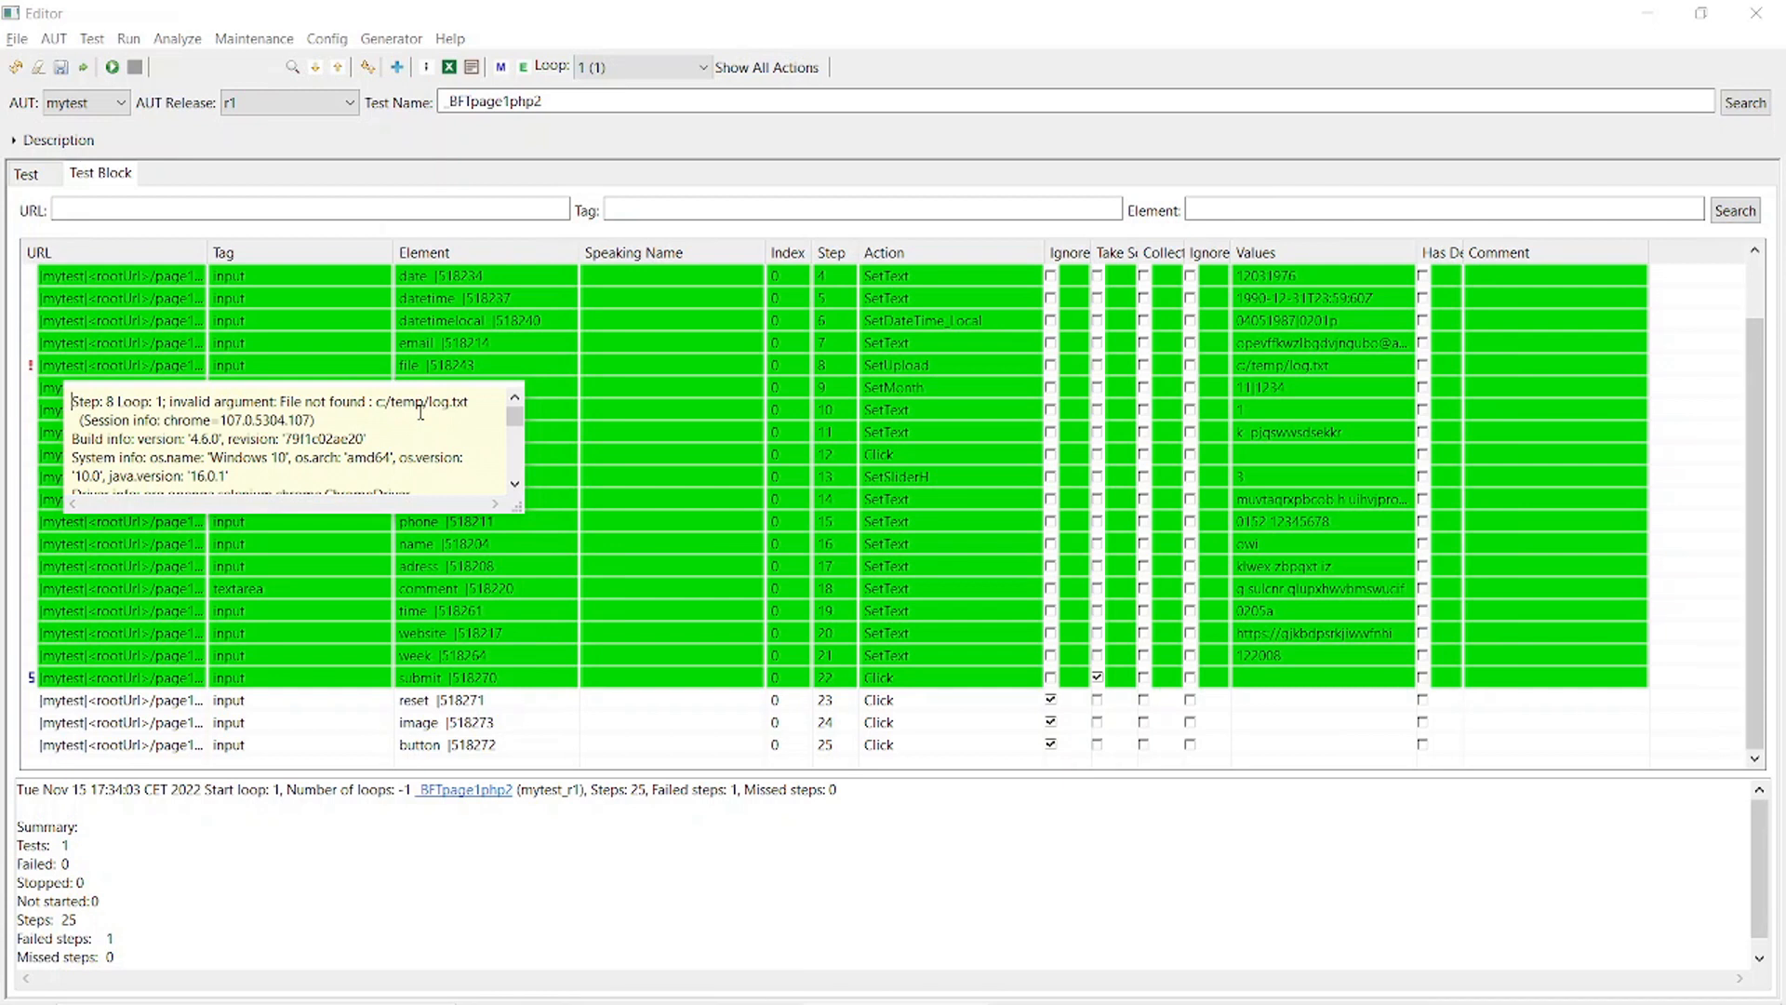
{"action": "left_click", "coordinate": [434, 375]}
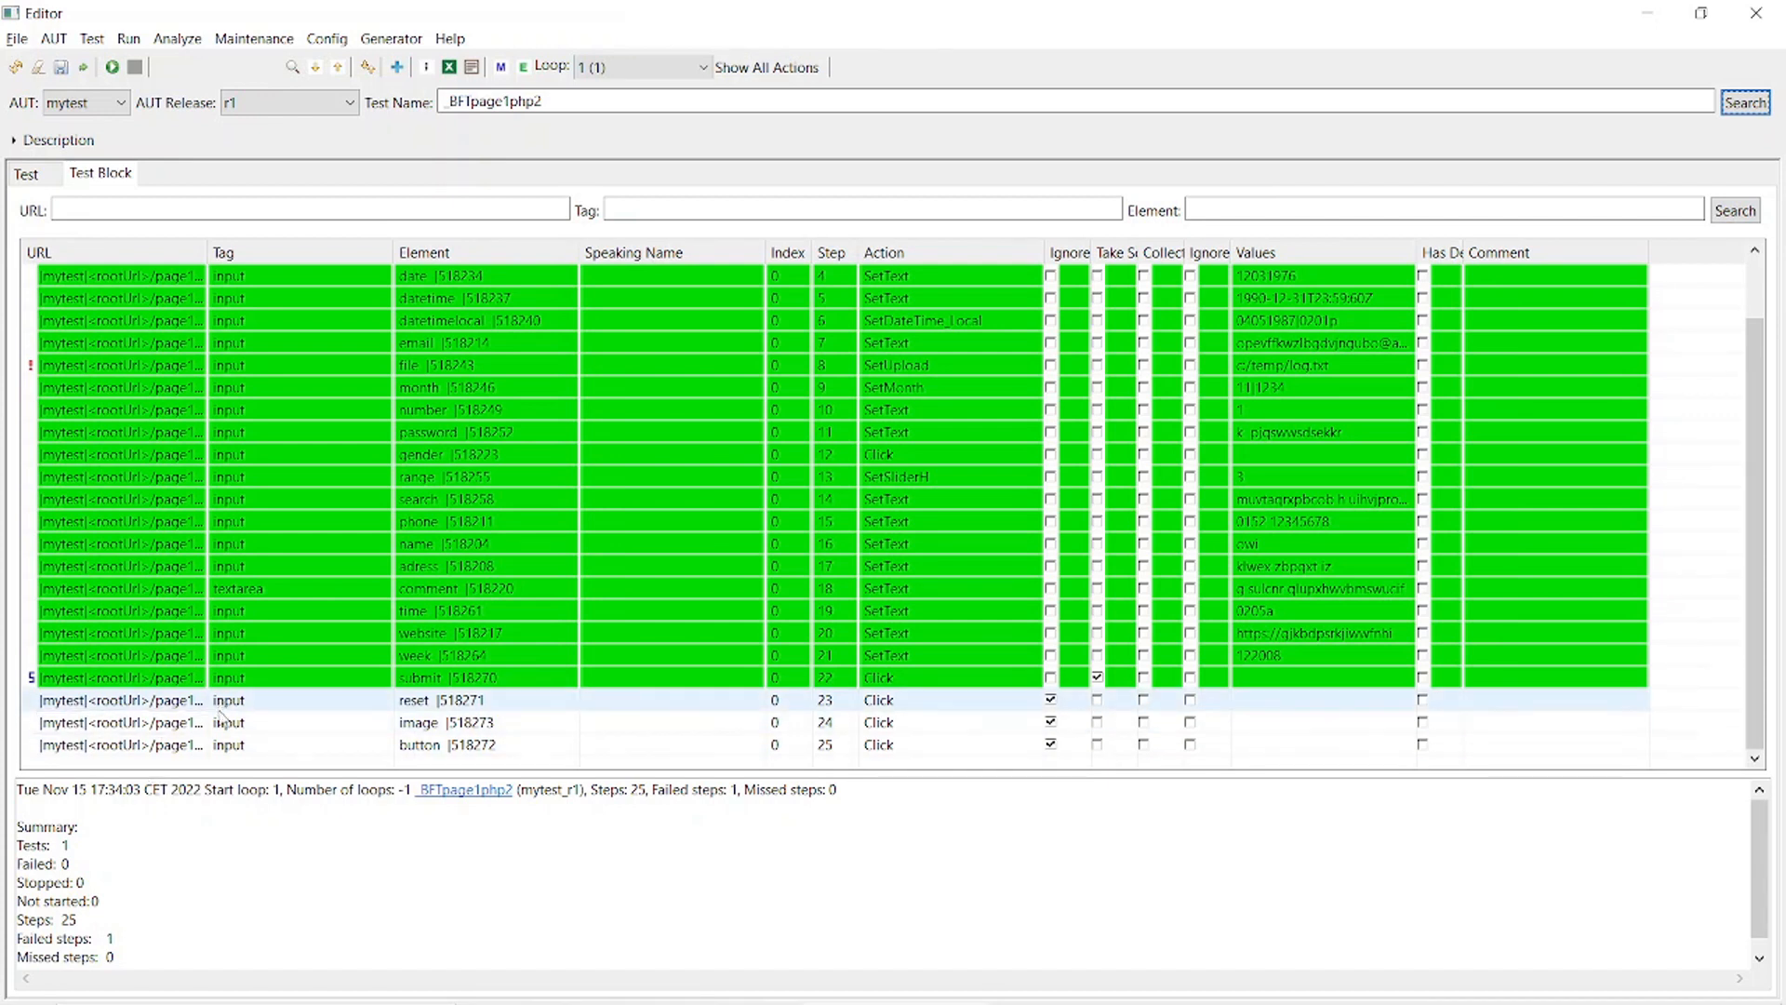
{"action": "left_click", "coordinate": [1192, 366]}
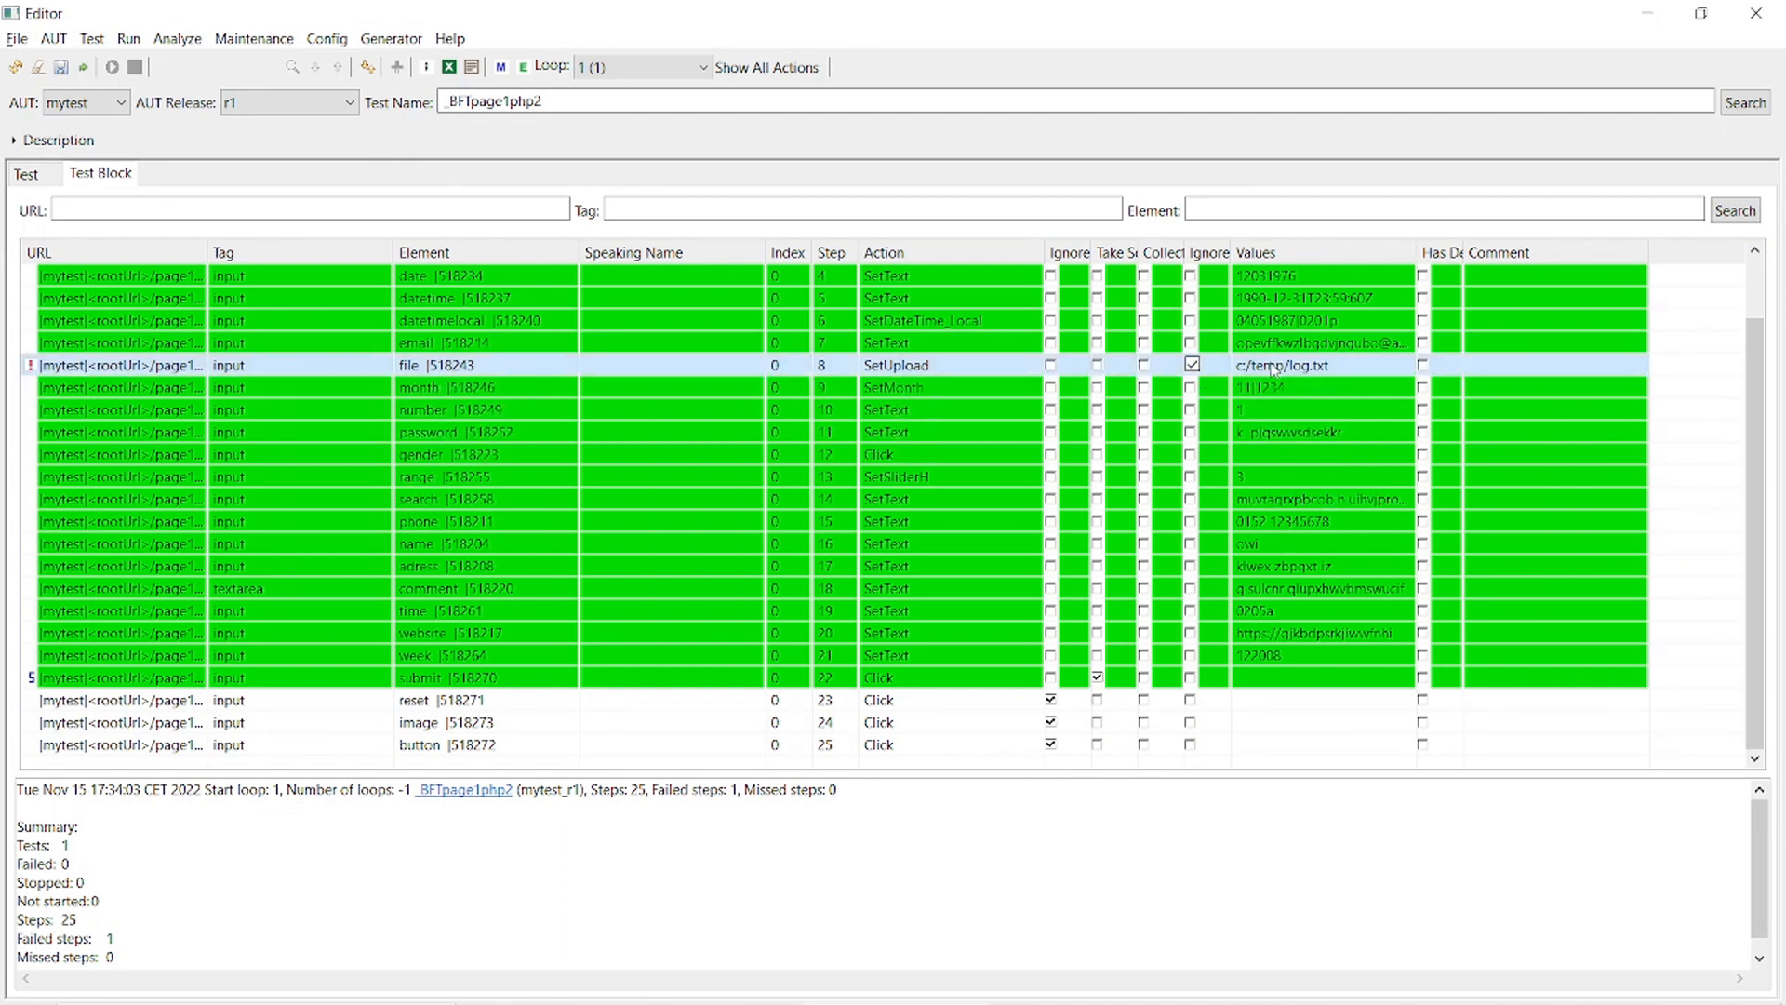
{"action": "mouse_move", "coordinate": [1270, 368]}
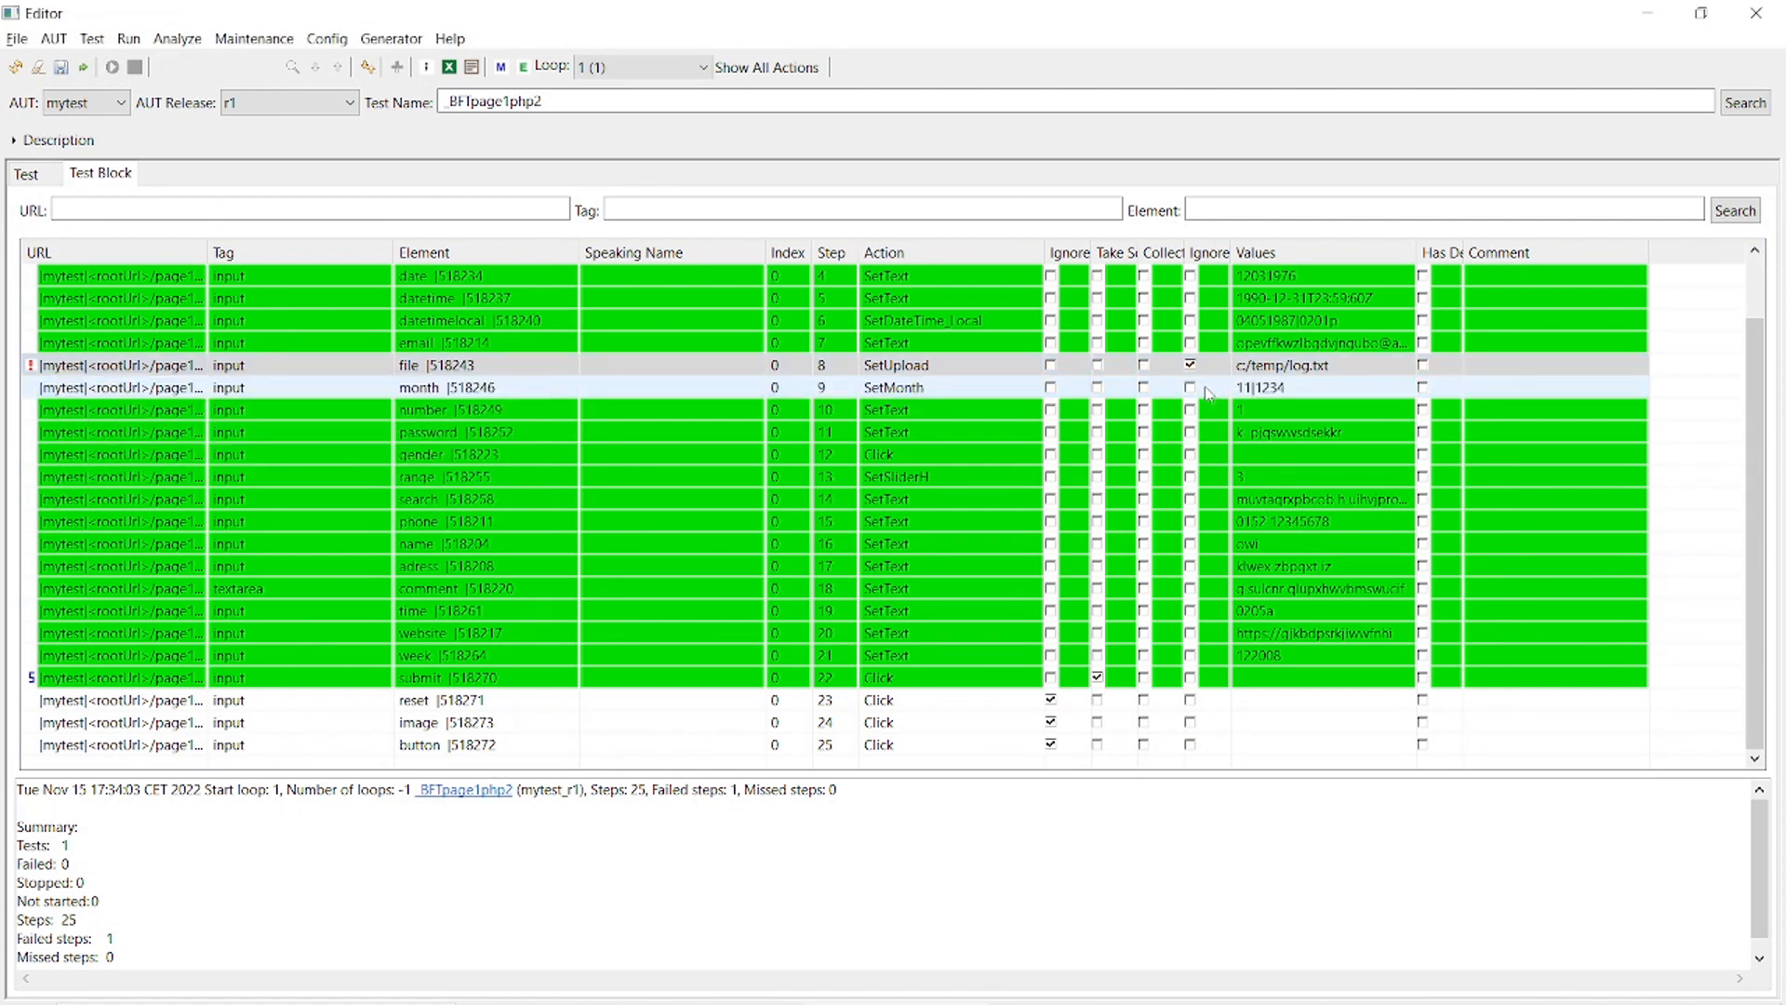
{"action": "mouse_move", "coordinate": [1200, 378]}
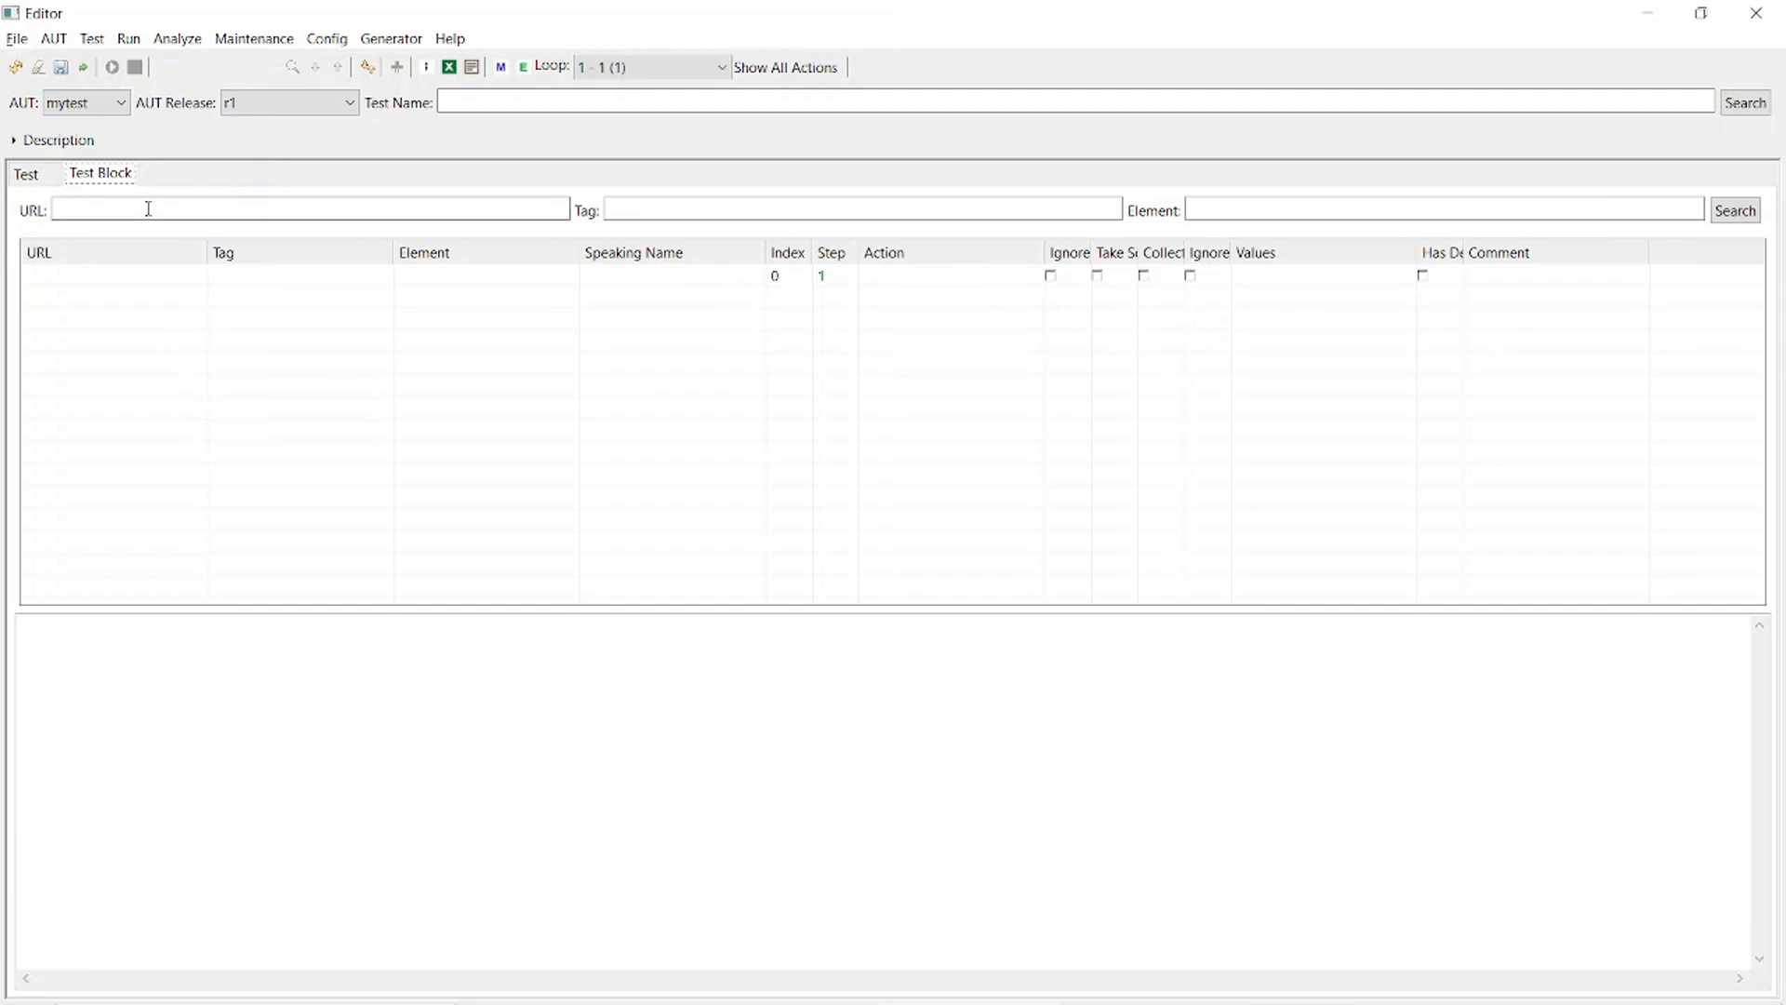
- Generate the run scripts for all test blocks, including t1 and the _BFT form tests, and close the dialog
{"action": "left_click", "coordinate": [131, 40]}
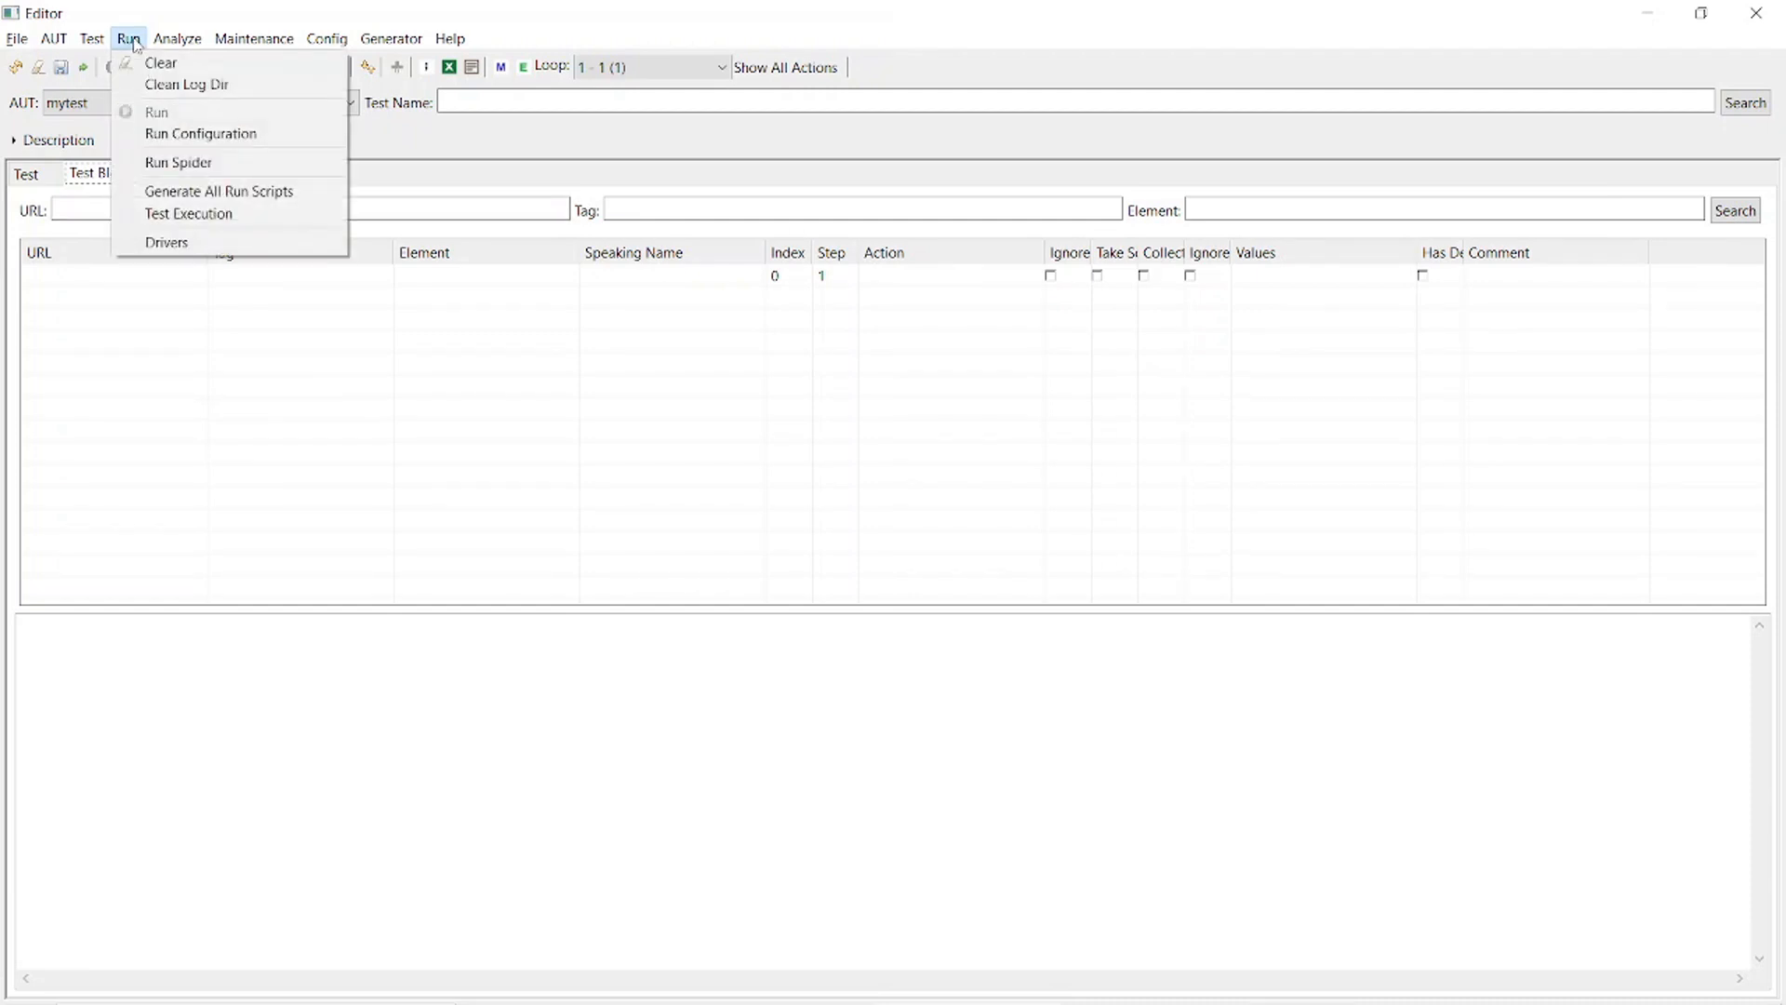
{"action": "left_click", "coordinate": [166, 191]}
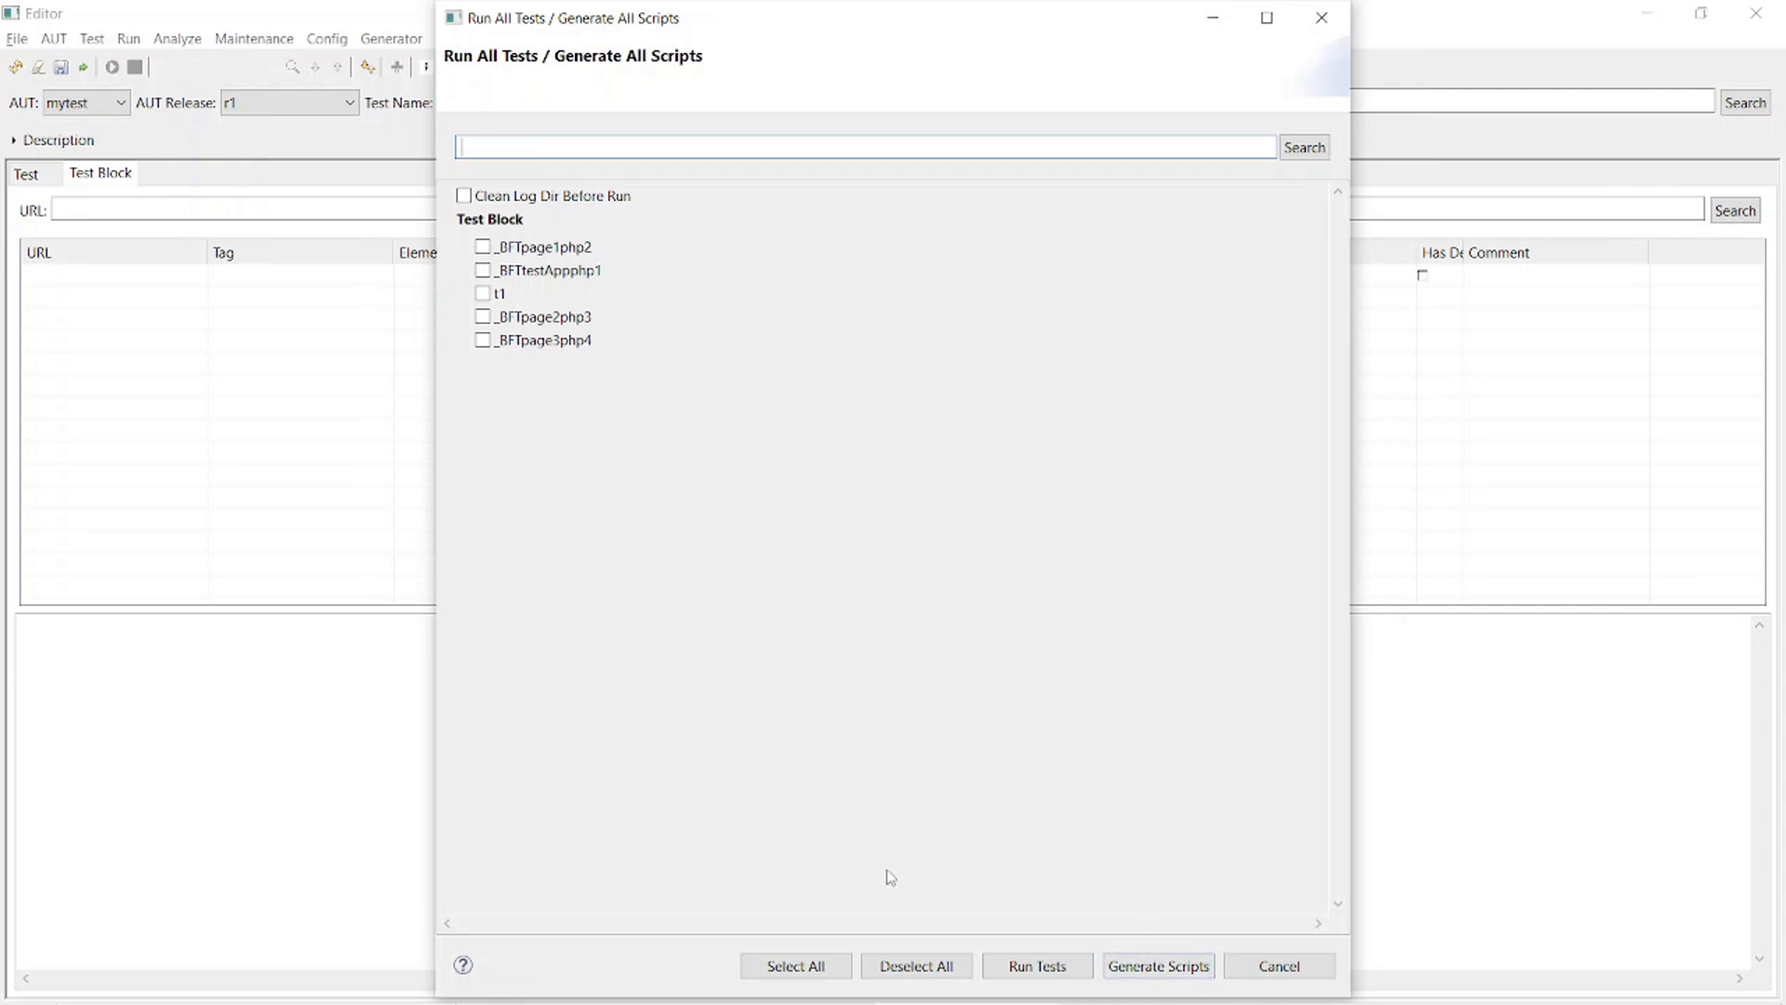
{"action": "left_click", "coordinate": [789, 967]}
{"action": "left_click", "coordinate": [1153, 968]}
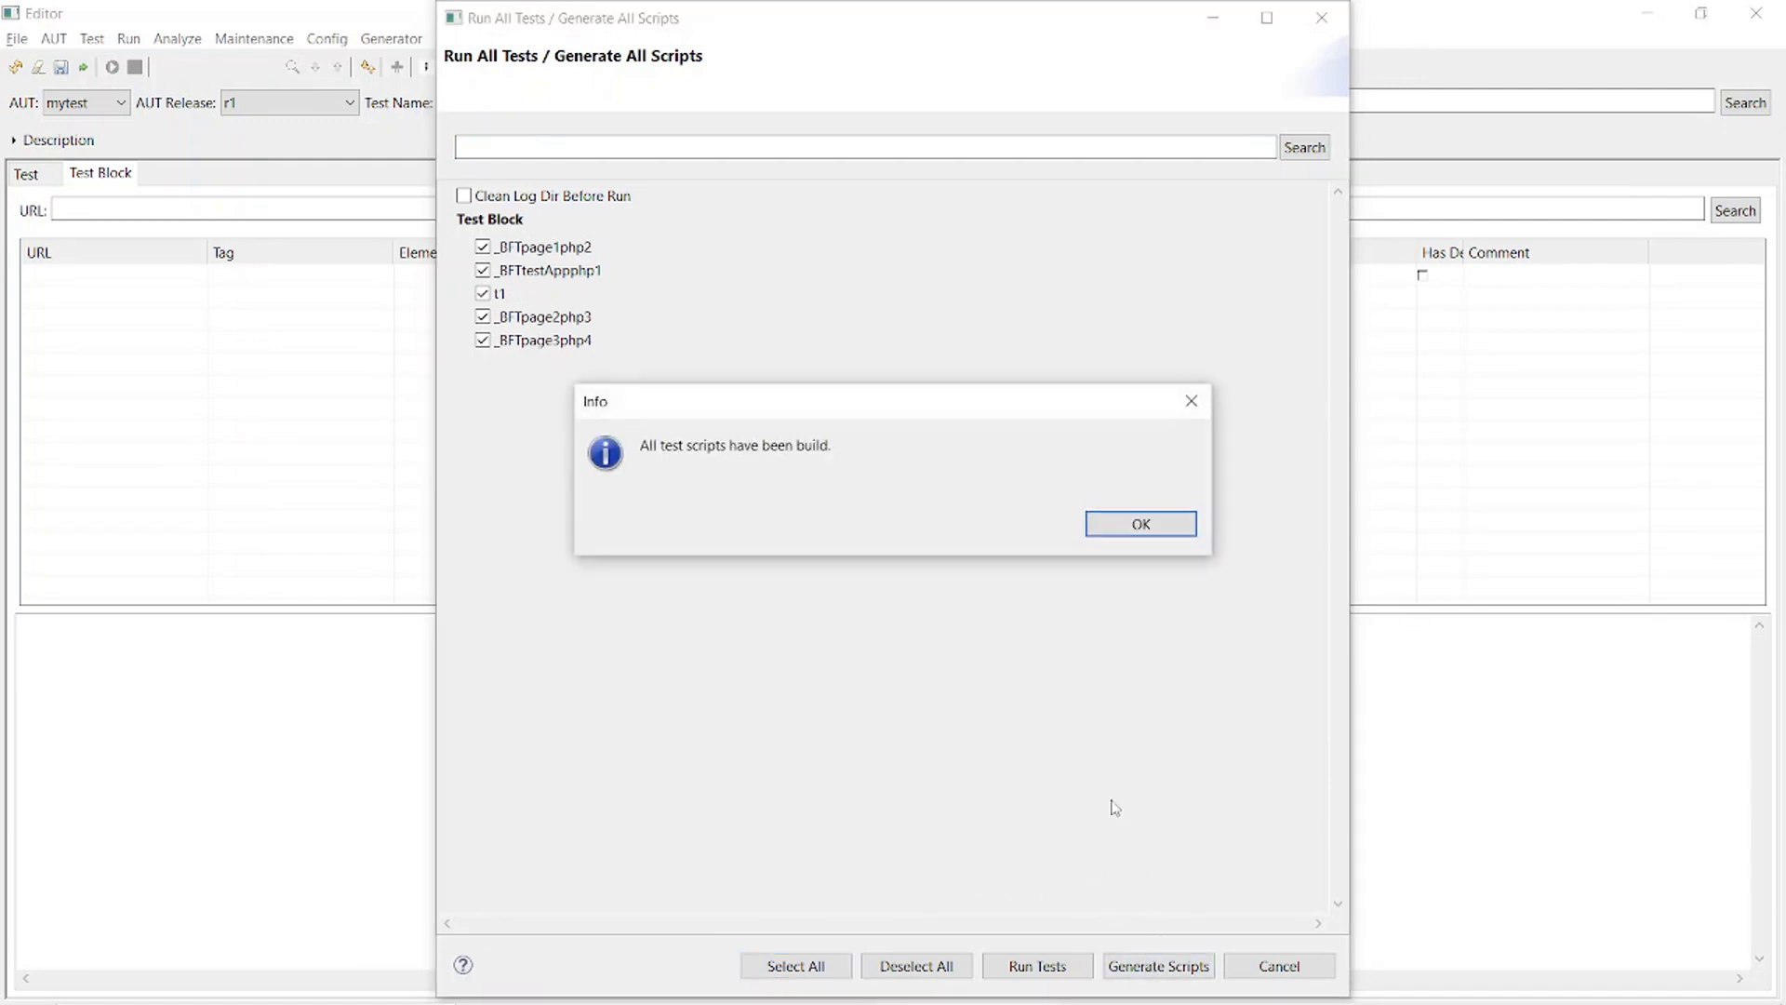
{"action": "left_click", "coordinate": [1107, 524]}
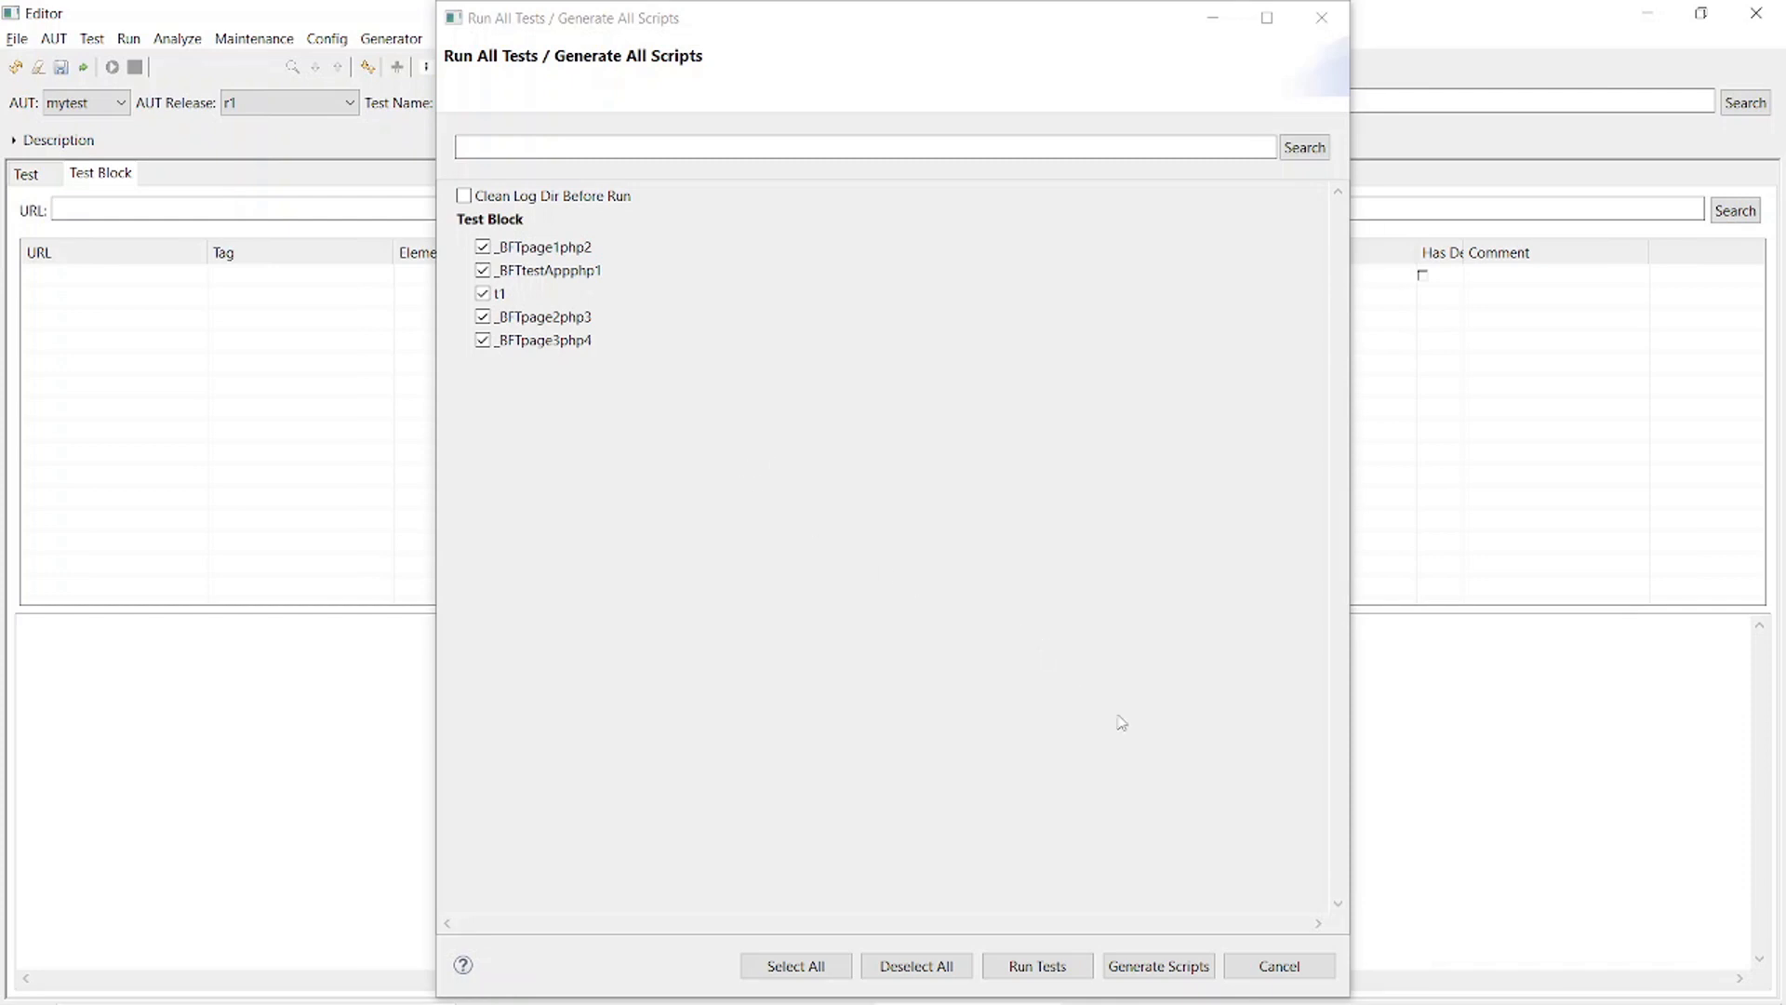
{"action": "left_click", "coordinate": [1276, 967]}
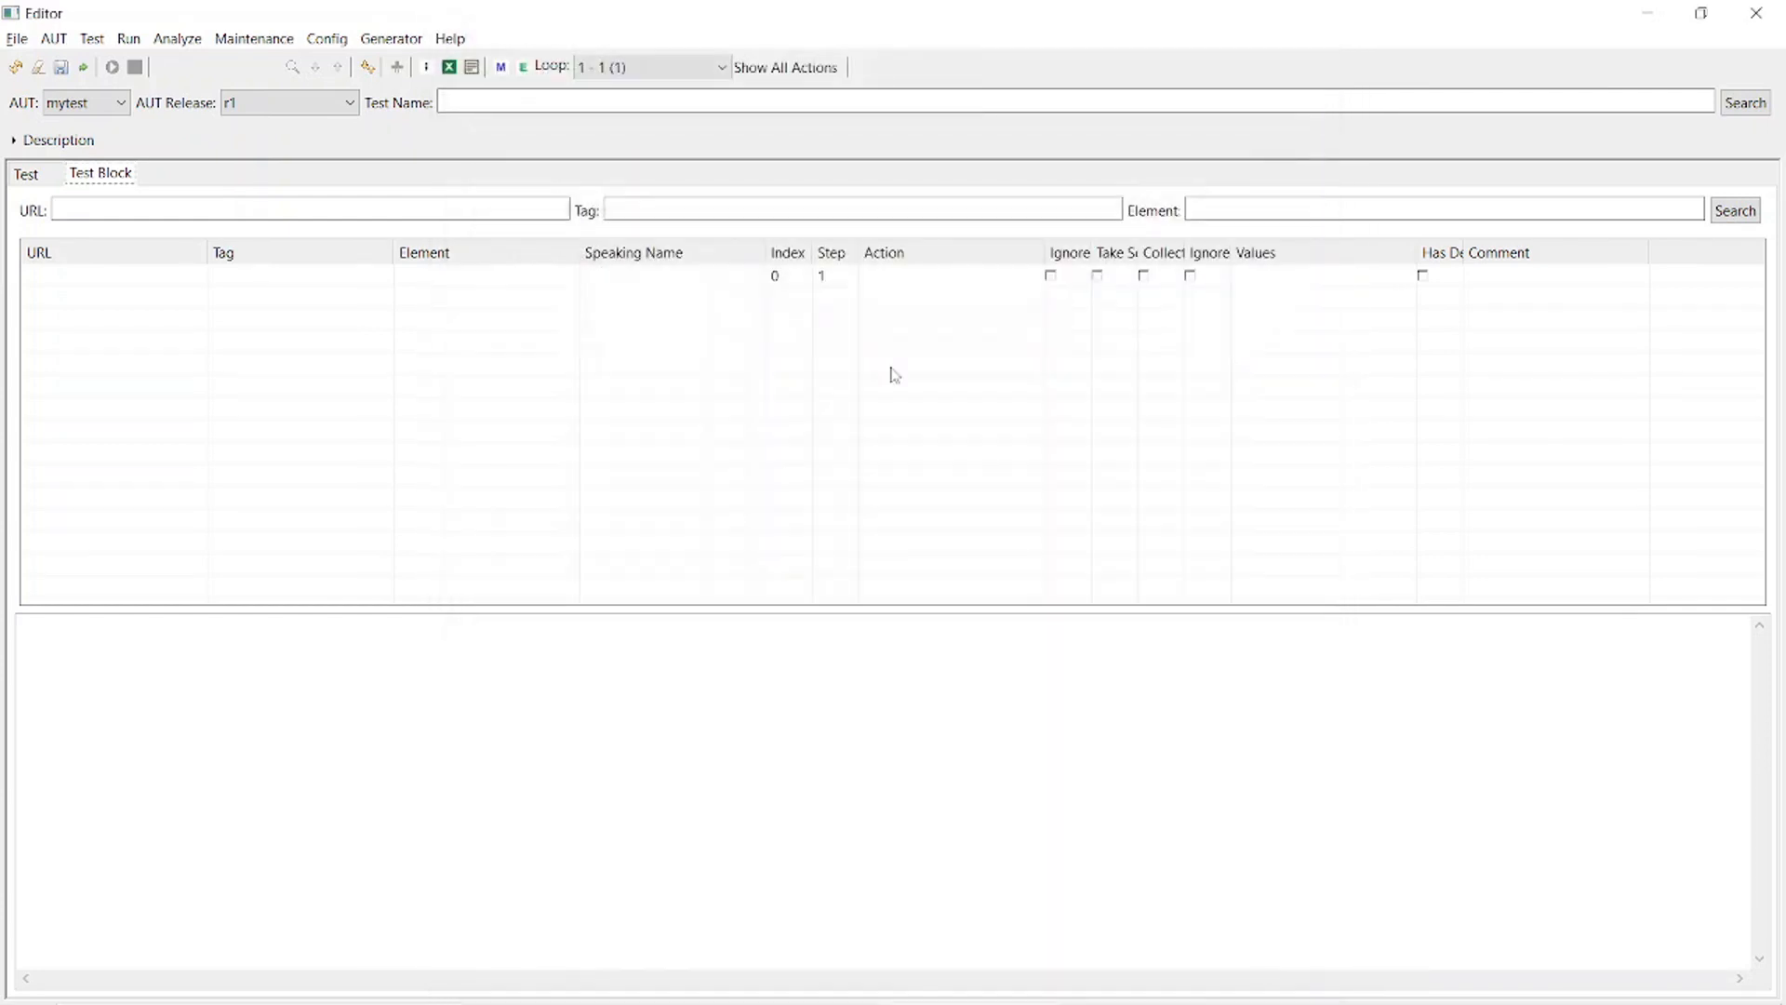
- Open Test Execution and add the run scripts Run_1_-1_t1.bat and Run_1_-1__BFTpage1php2.bat
{"action": "left_click", "coordinate": [126, 39]}
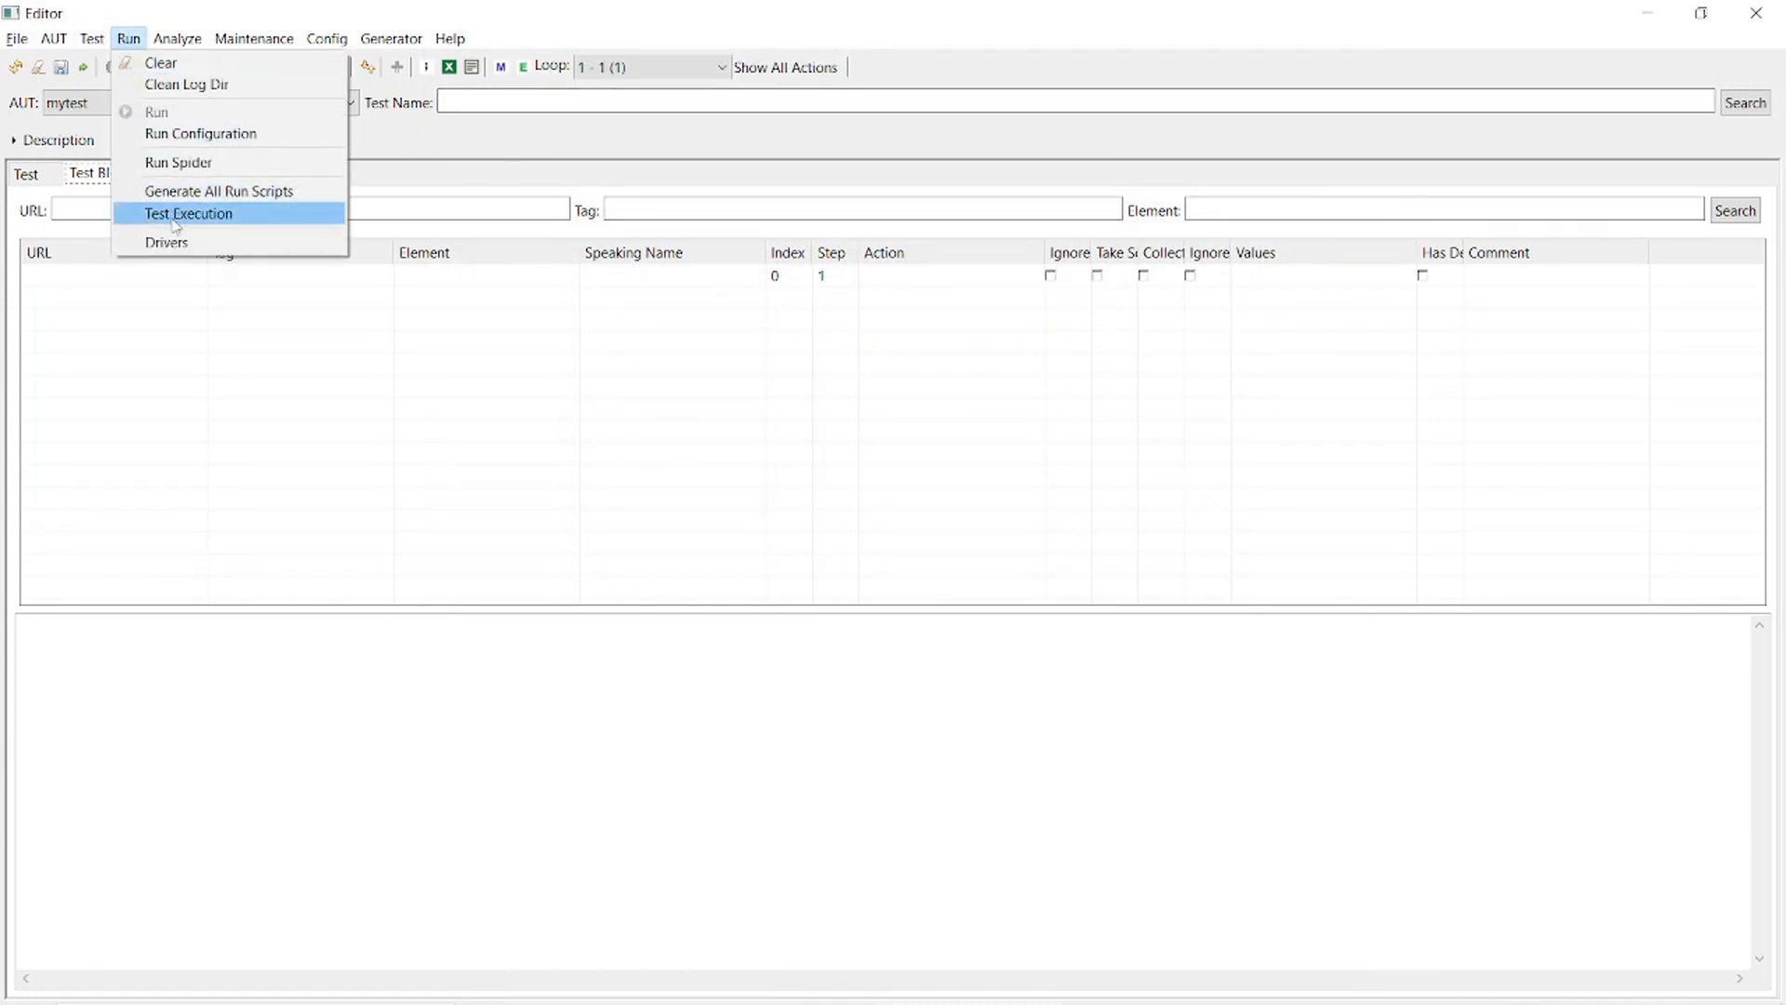
{"action": "left_click", "coordinate": [177, 216]}
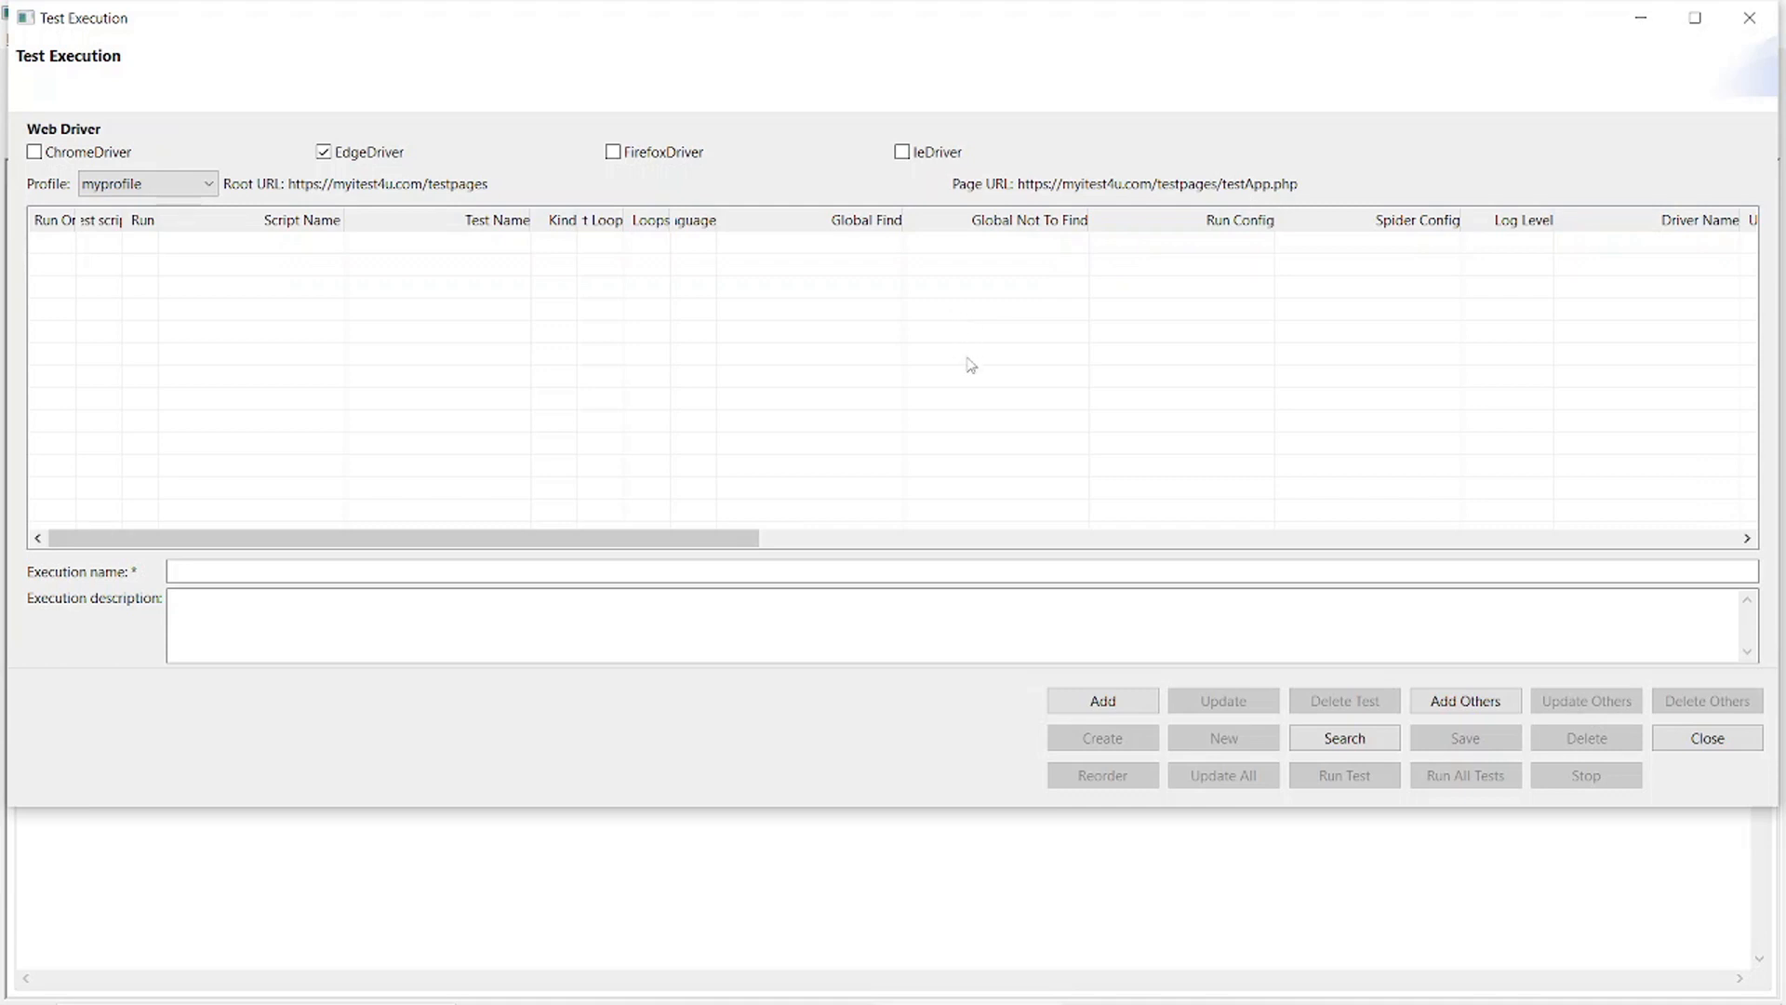
{"action": "left_click", "coordinate": [1112, 705]}
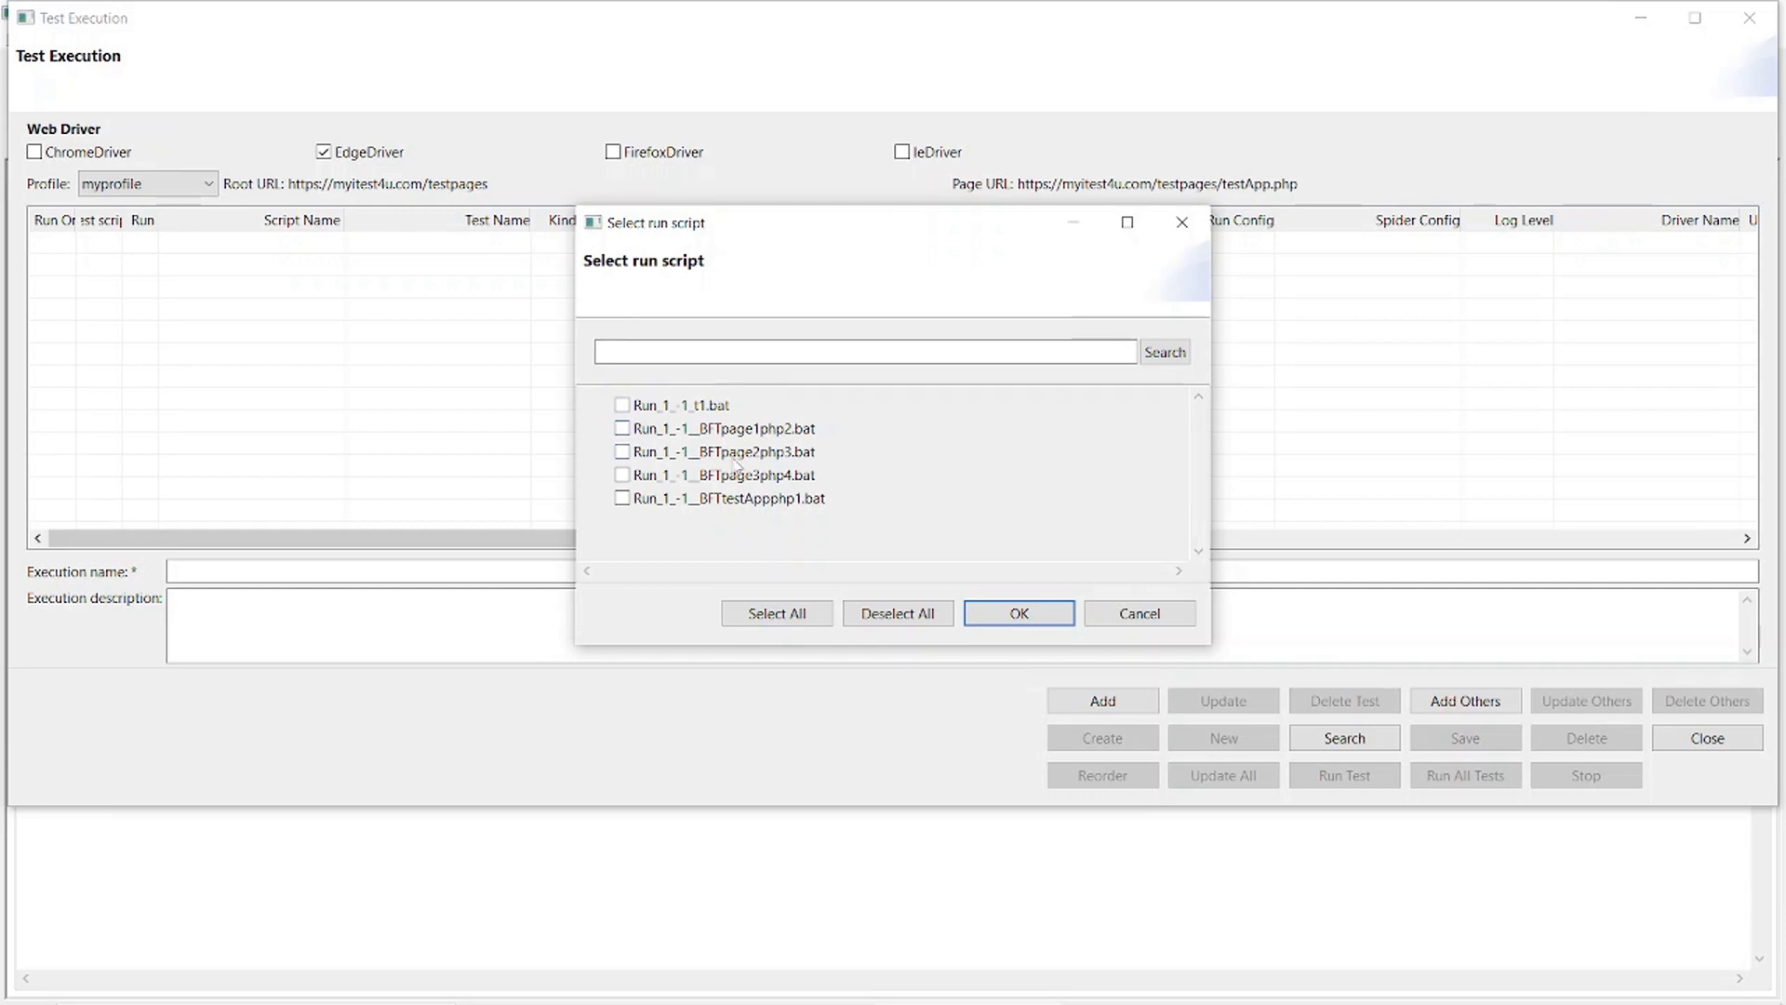
{"action": "left_click", "coordinate": [623, 430]}
{"action": "left_click", "coordinate": [641, 407]}
{"action": "left_click", "coordinate": [1021, 614]}
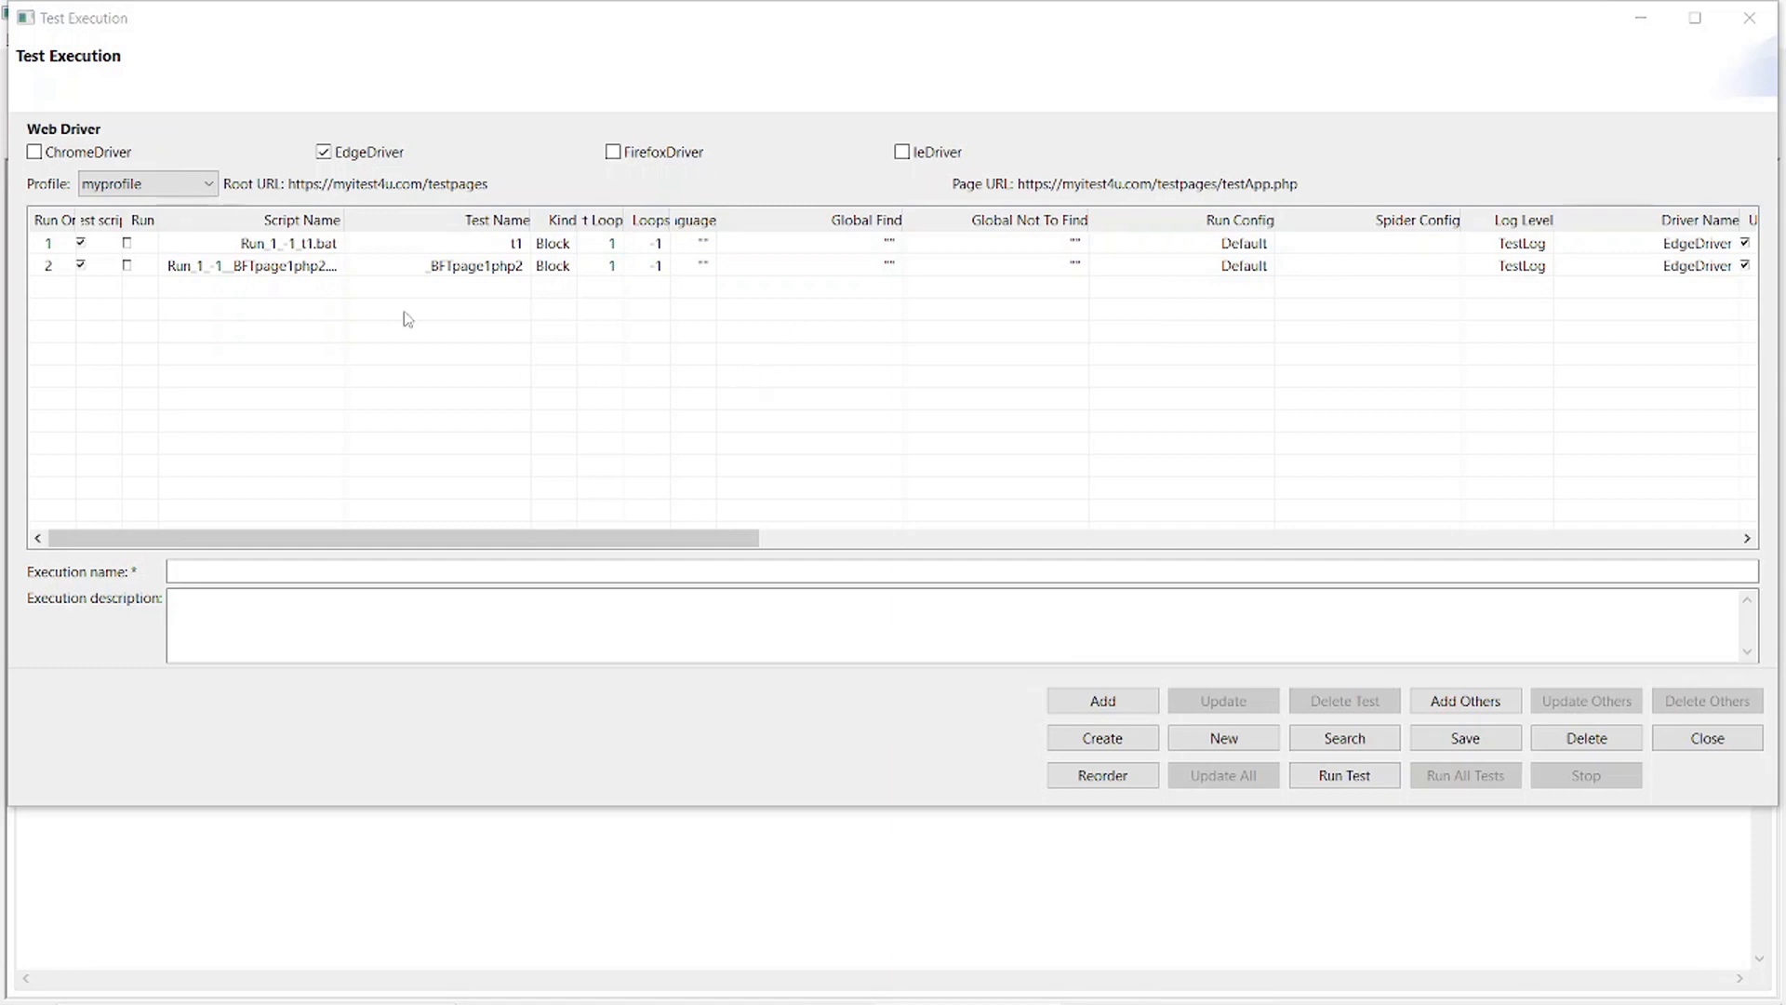
{"action": "mouse_move", "coordinate": [470, 538]}
{"action": "left_mouse_down"}
{"action": "mouse_move", "coordinate": [877, 598]}
{"action": "mouse_move", "coordinate": [1440, 556]}
{"action": "mouse_move", "coordinate": [519, 563]}
{"action": "mouse_move", "coordinate": [438, 544]}
{"action": "left_mouse_up"}
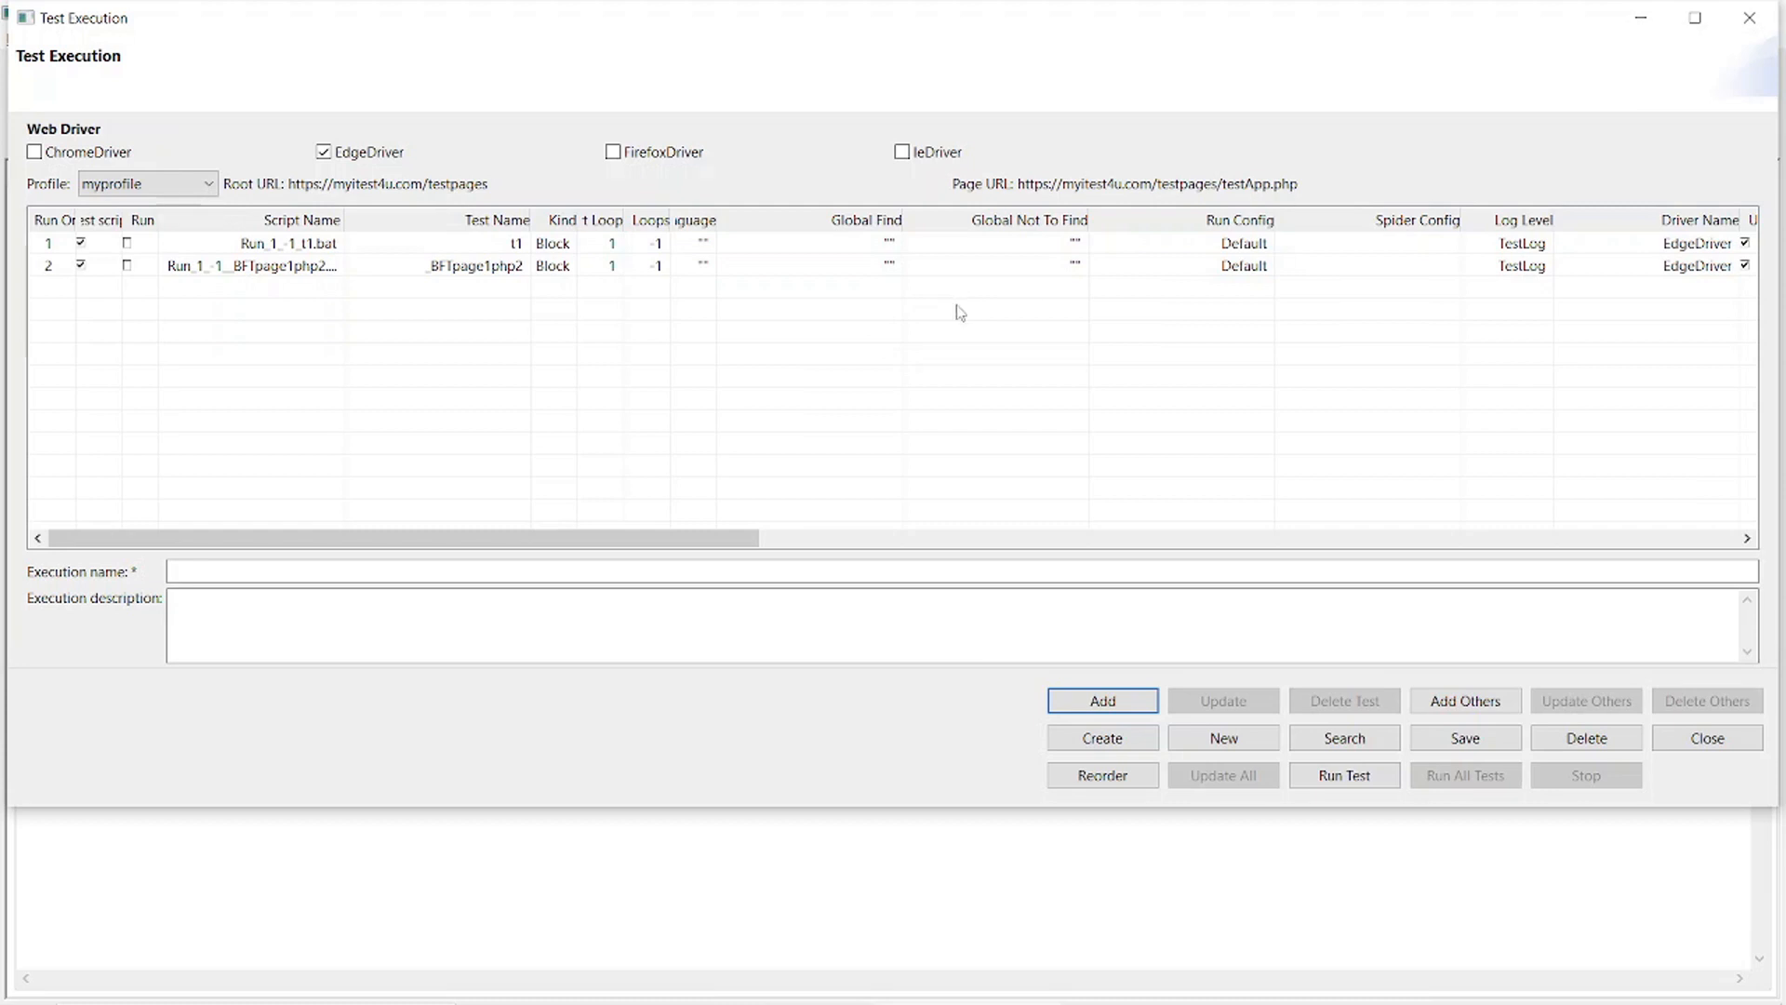
- Set Global Find to bla for all tests in the execution list at once, and clear it again for all
{"action": "left_click", "coordinate": [884, 267]}
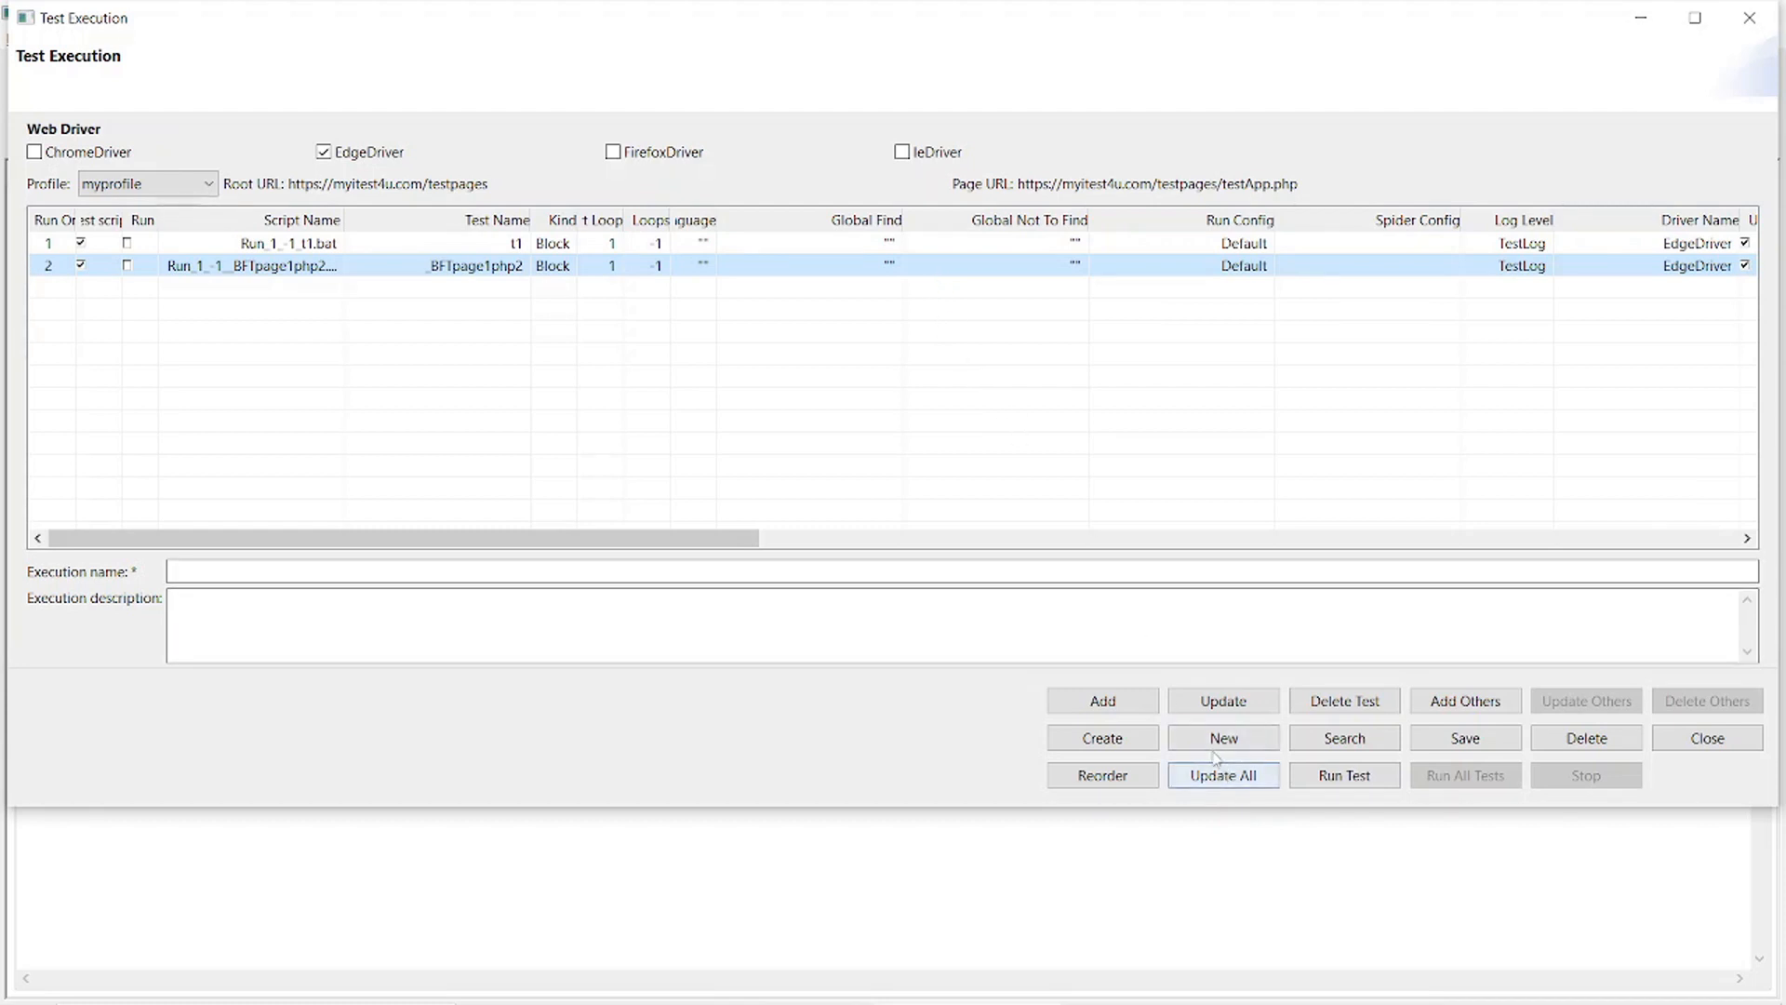
{"action": "left_click", "coordinate": [1215, 780]}
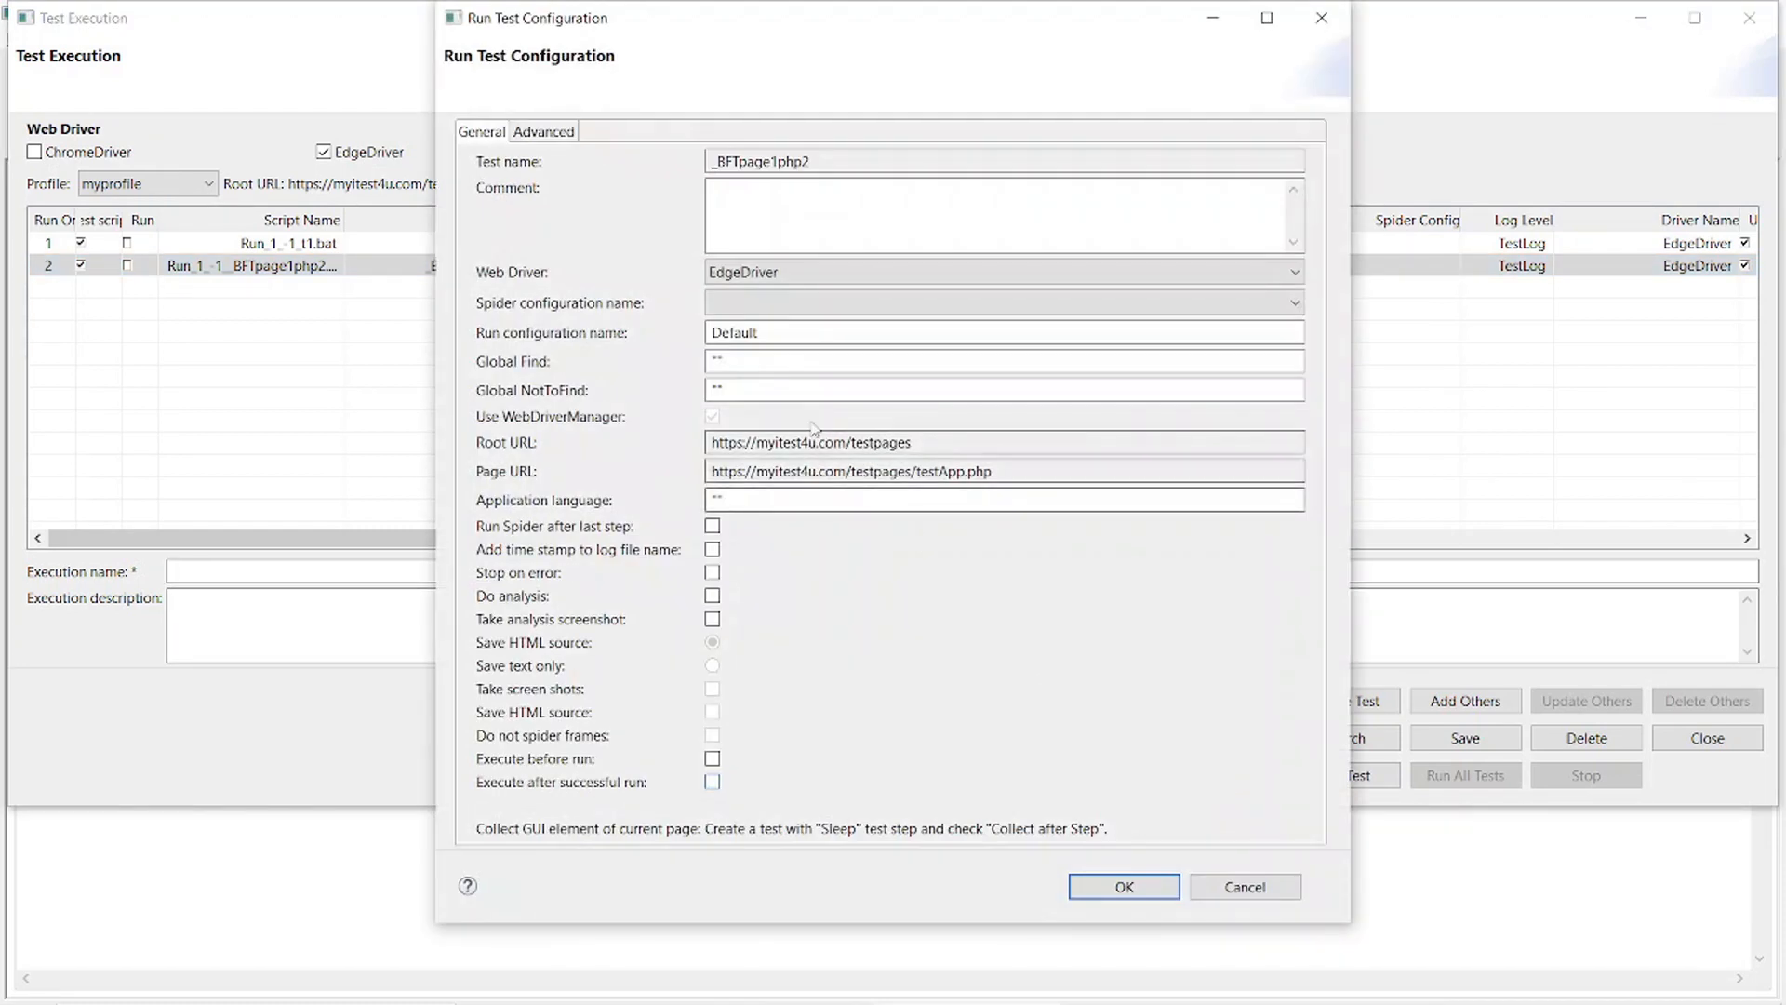
{"action": "double_click", "coordinate": [716, 361]}
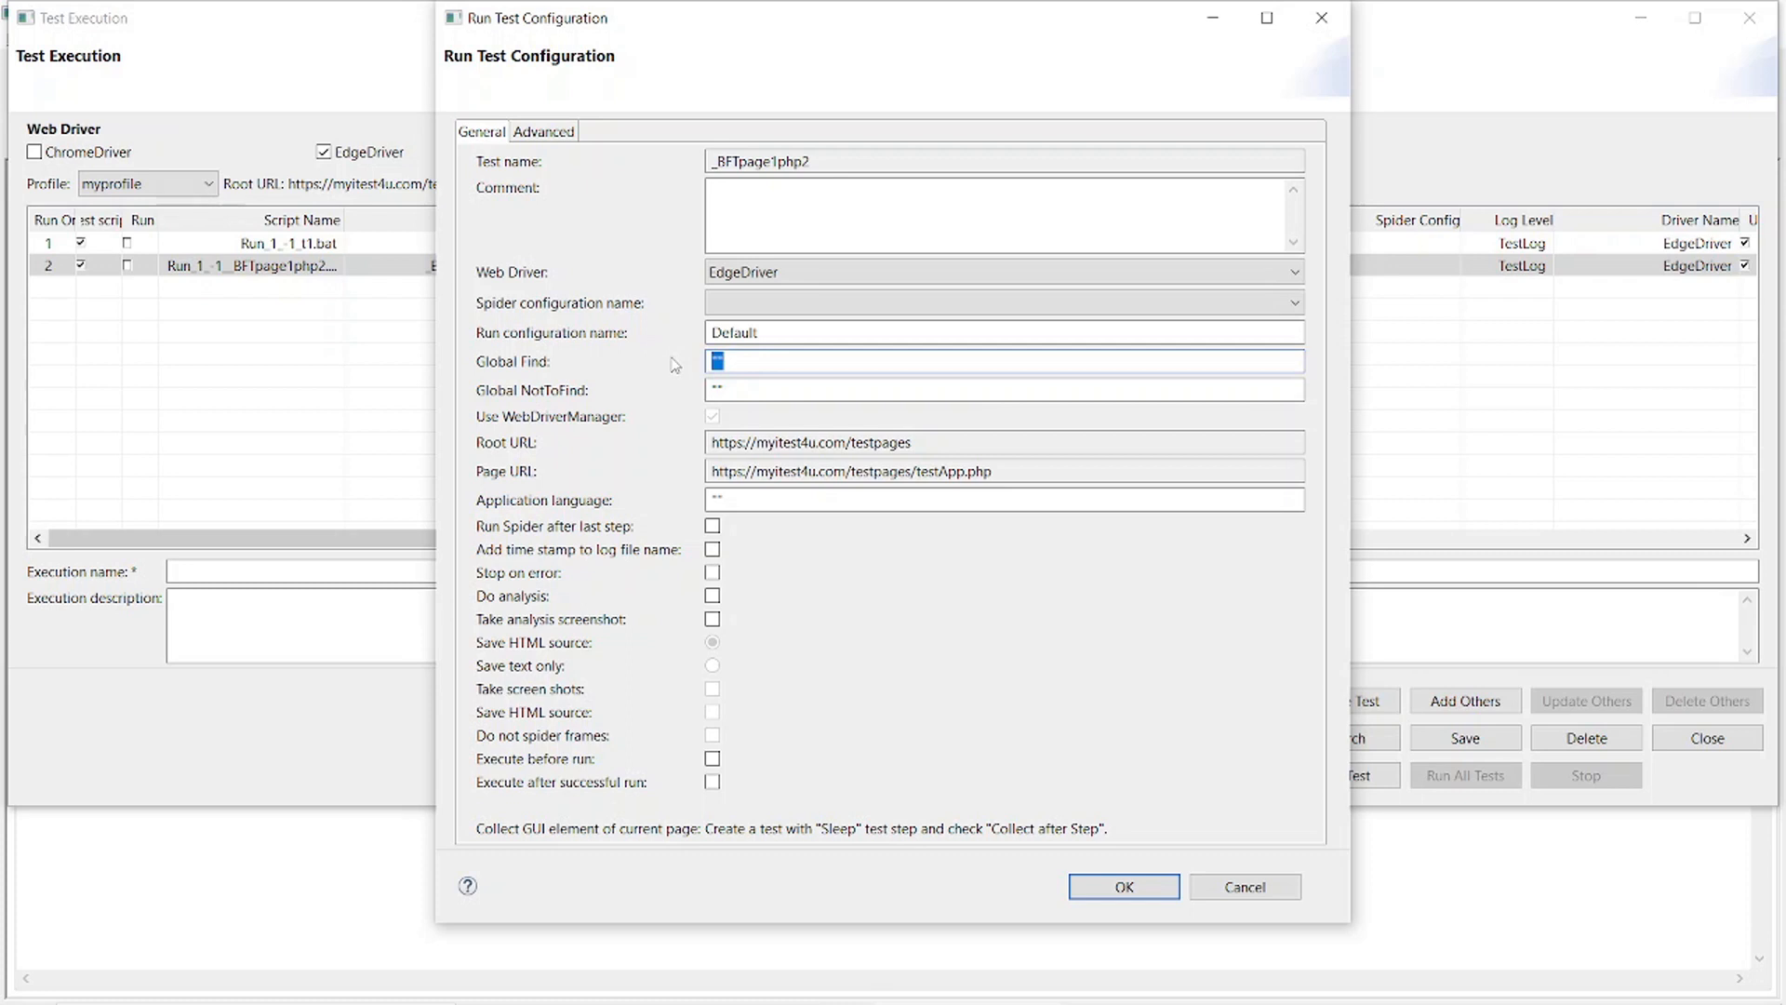
{"action": "type", "text": "bla"}
{"action": "left_click", "coordinate": [1109, 884]}
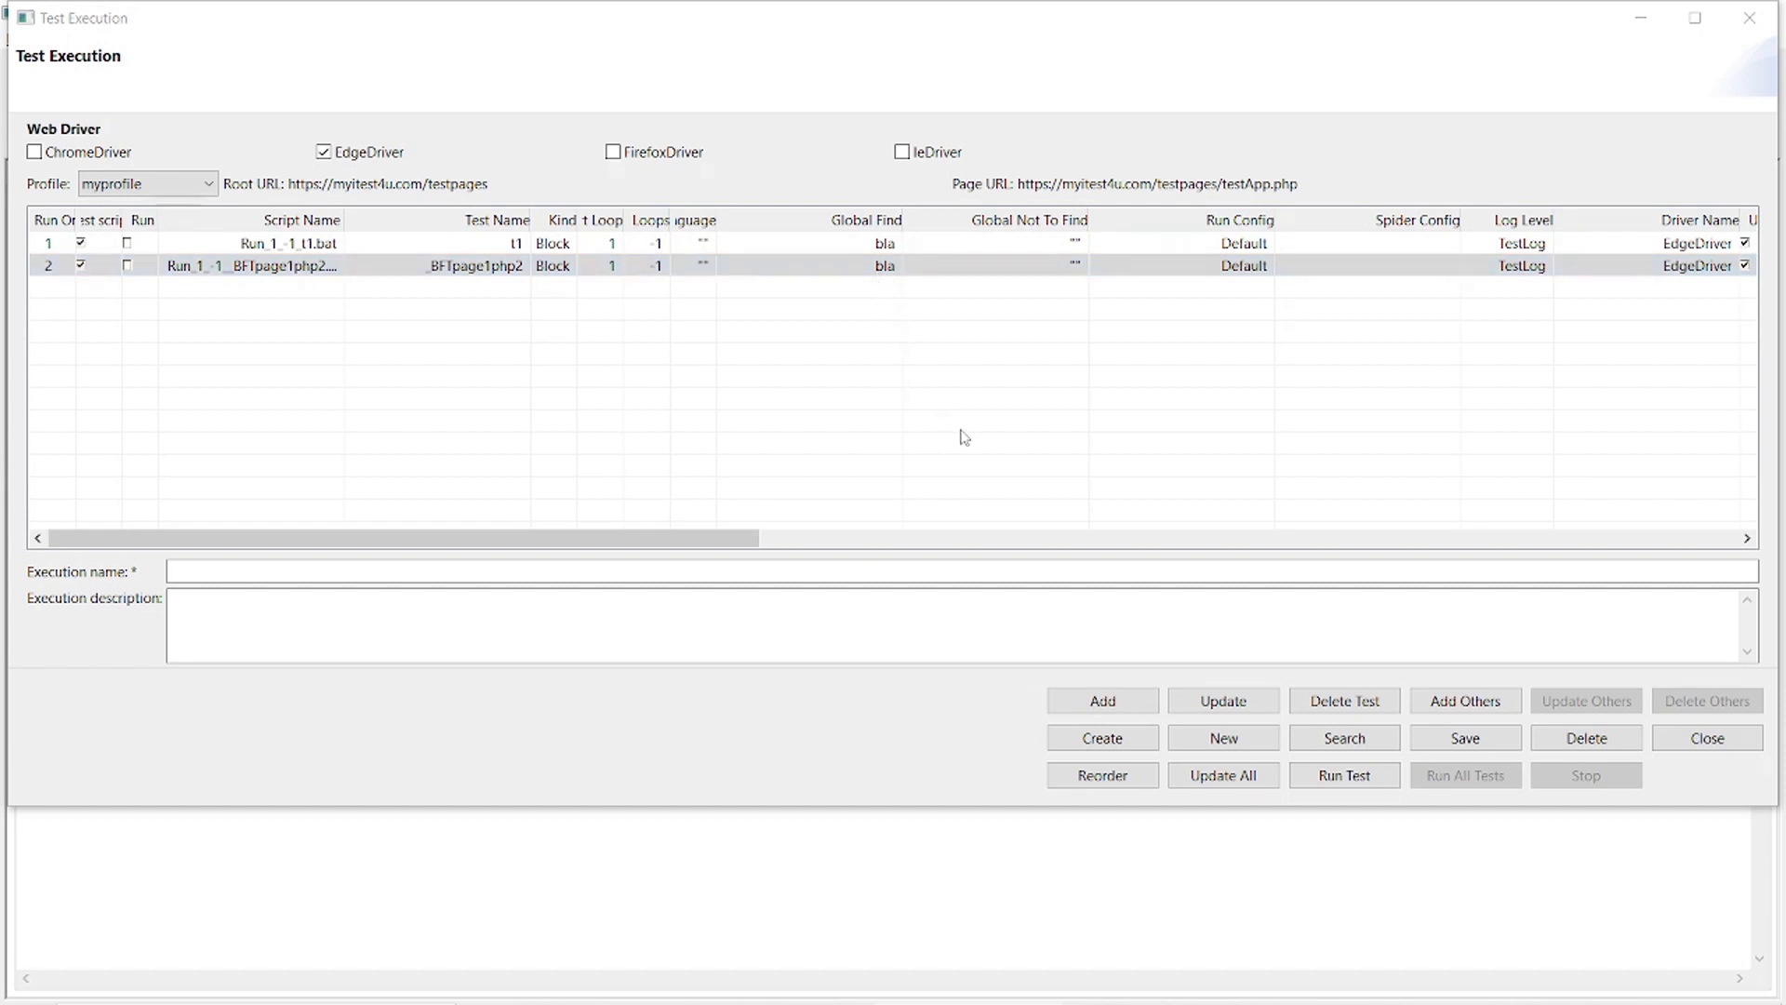
{"action": "left_click", "coordinate": [1217, 777]}
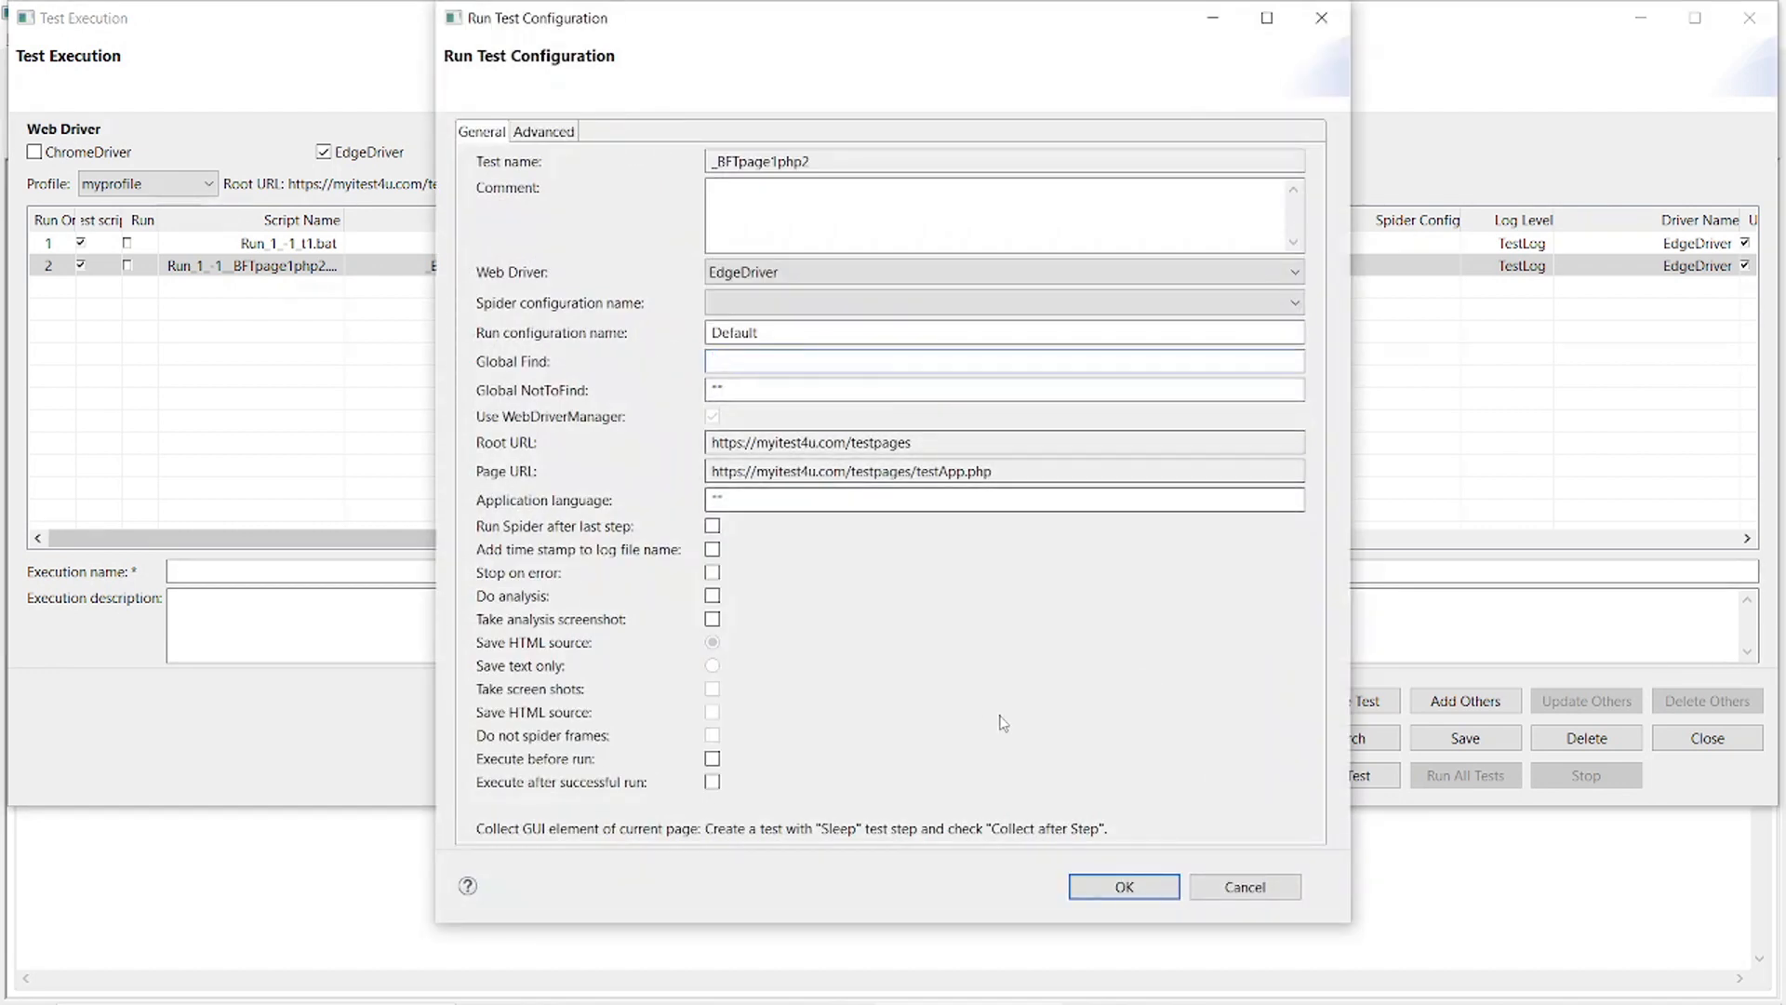
{"action": "left_click", "coordinate": [1119, 886]}
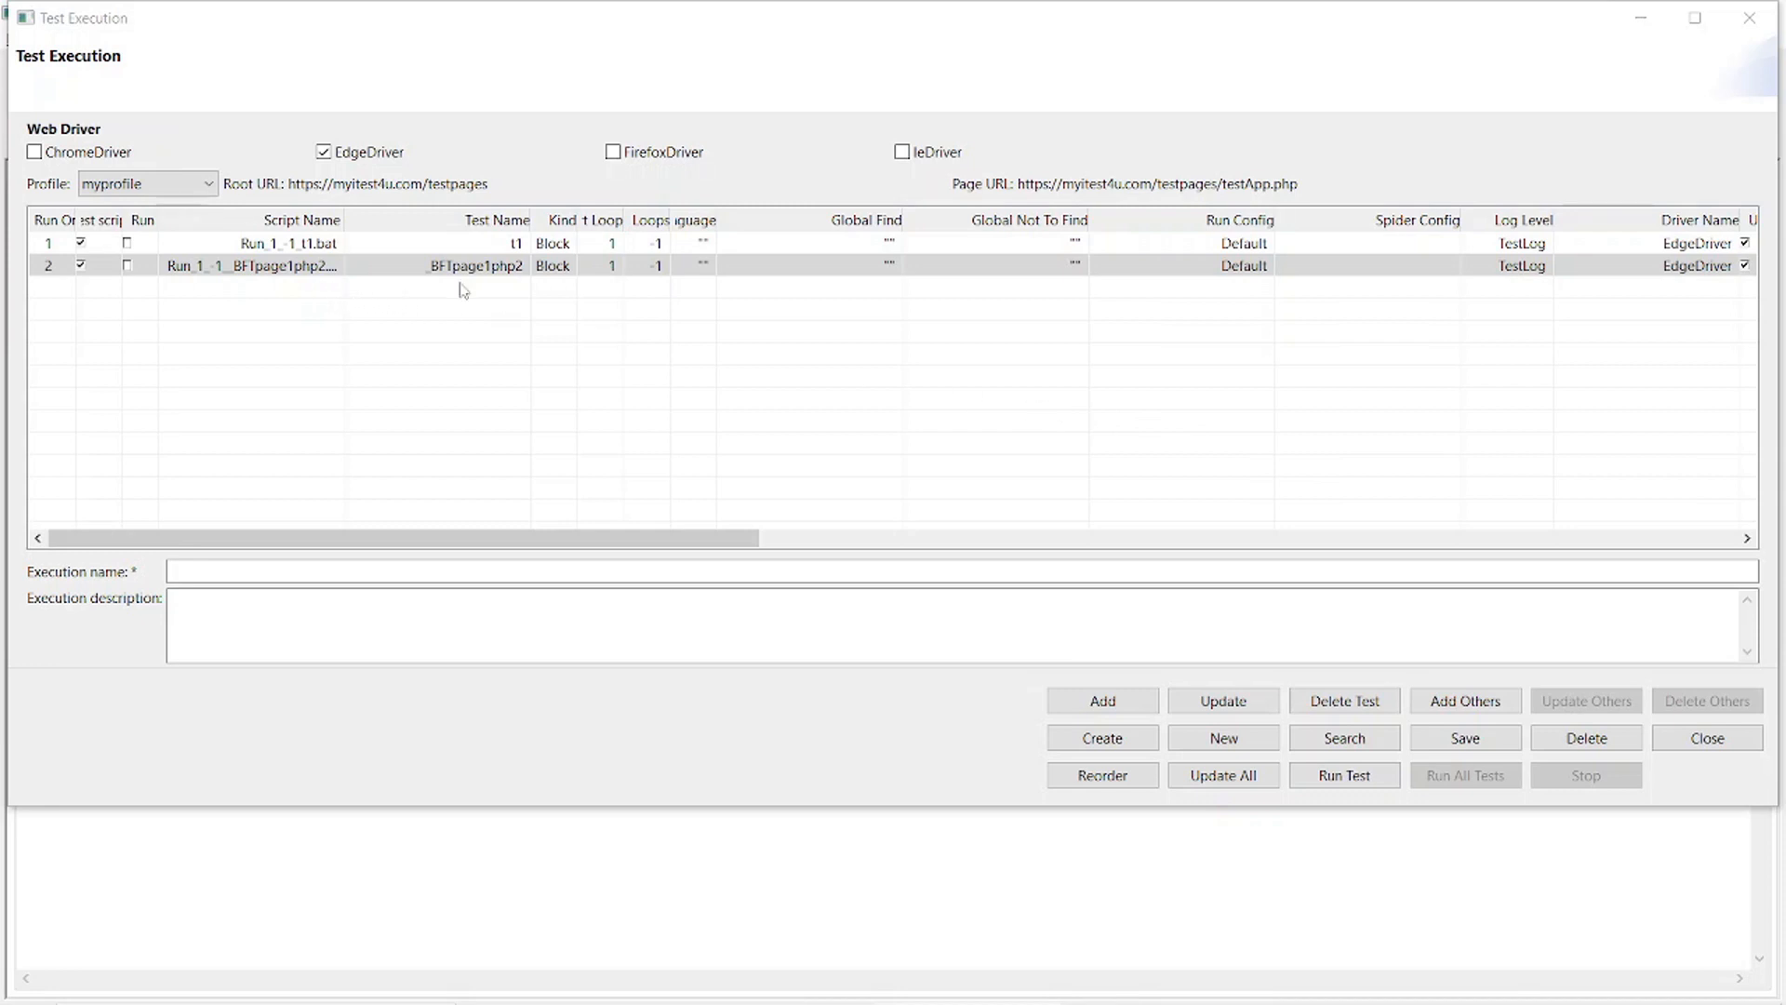
- Enable ChromeDriver alongside EdgeDriver, name the execution e1, and create it with its scripts
{"action": "left_click", "coordinate": [35, 154]}
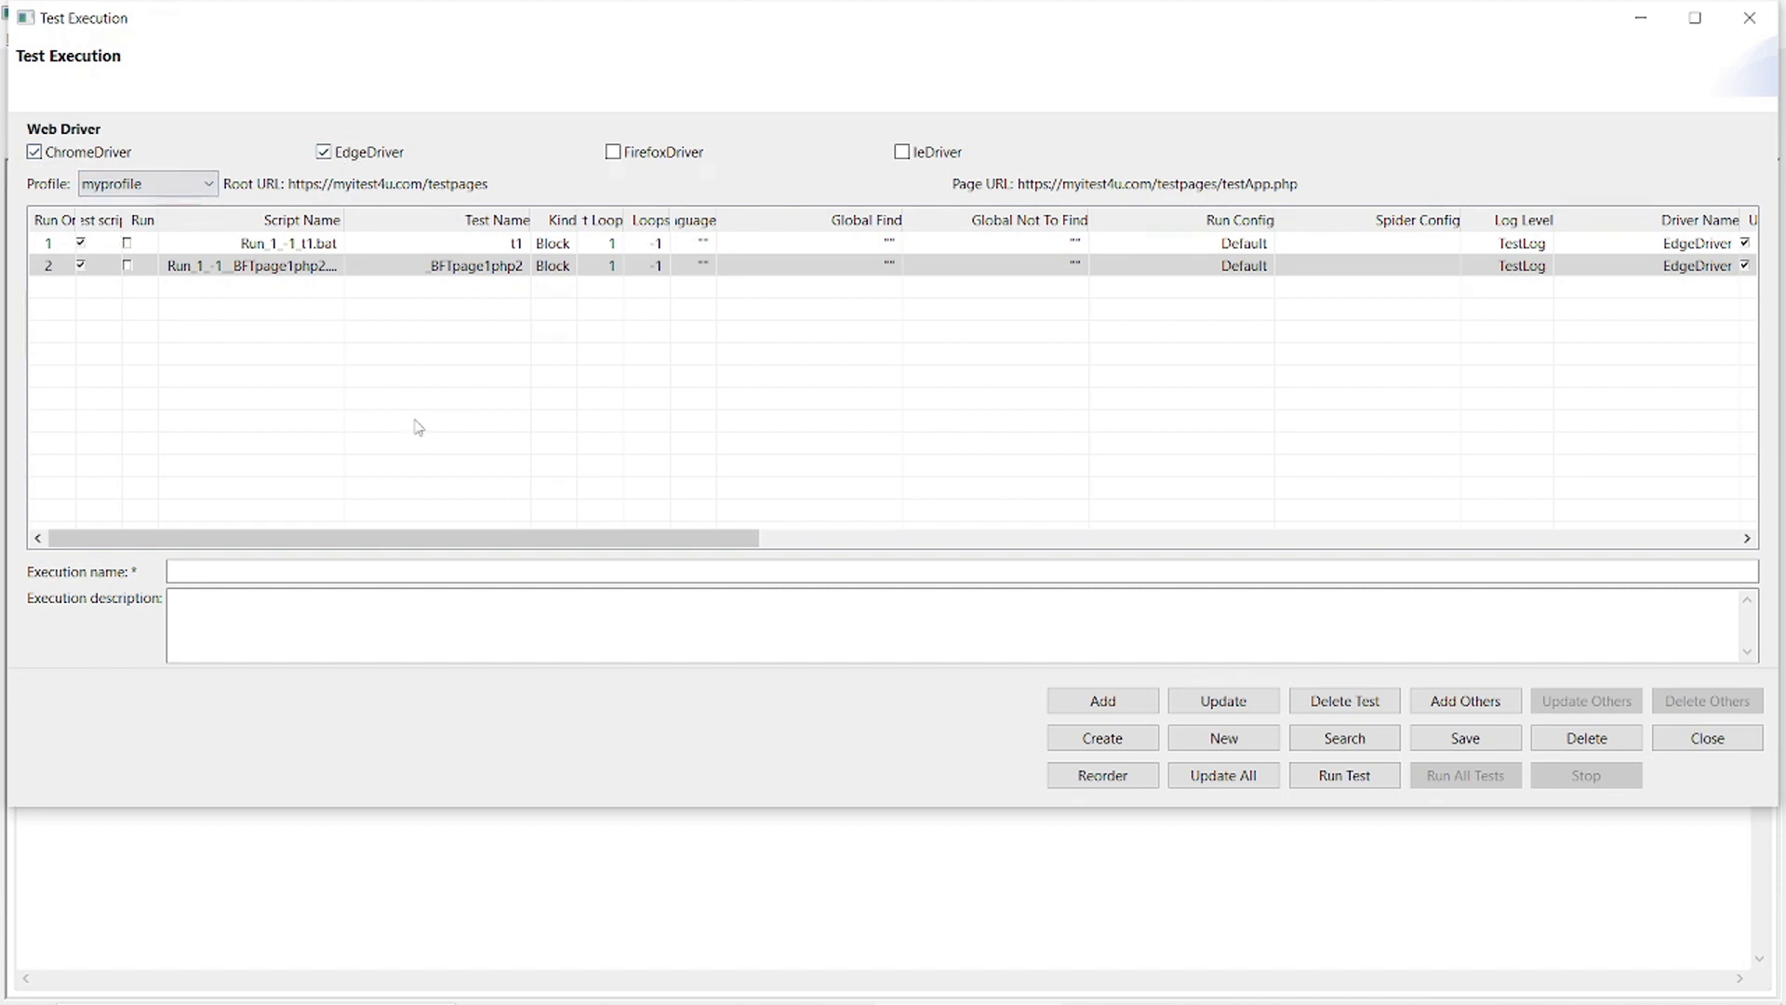
{"action": "left_click", "coordinate": [190, 571]}
{"action": "type", "text": "e1"}
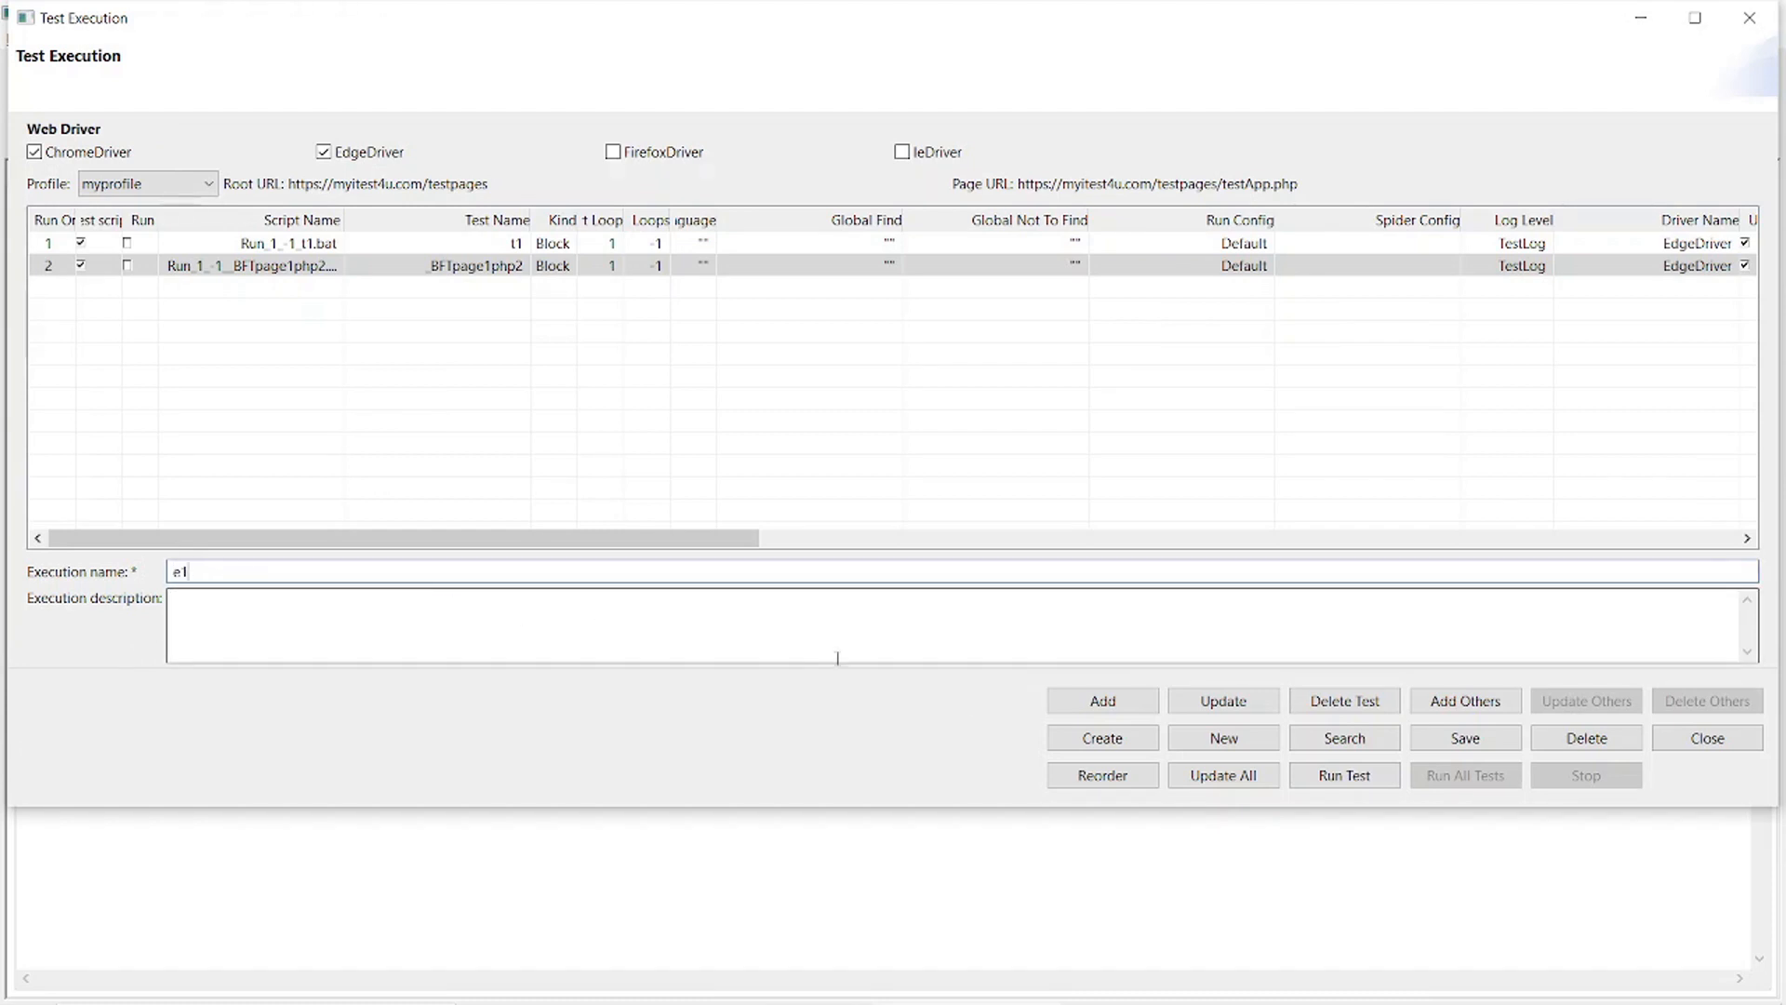
{"action": "left_click", "coordinate": [1114, 747]}
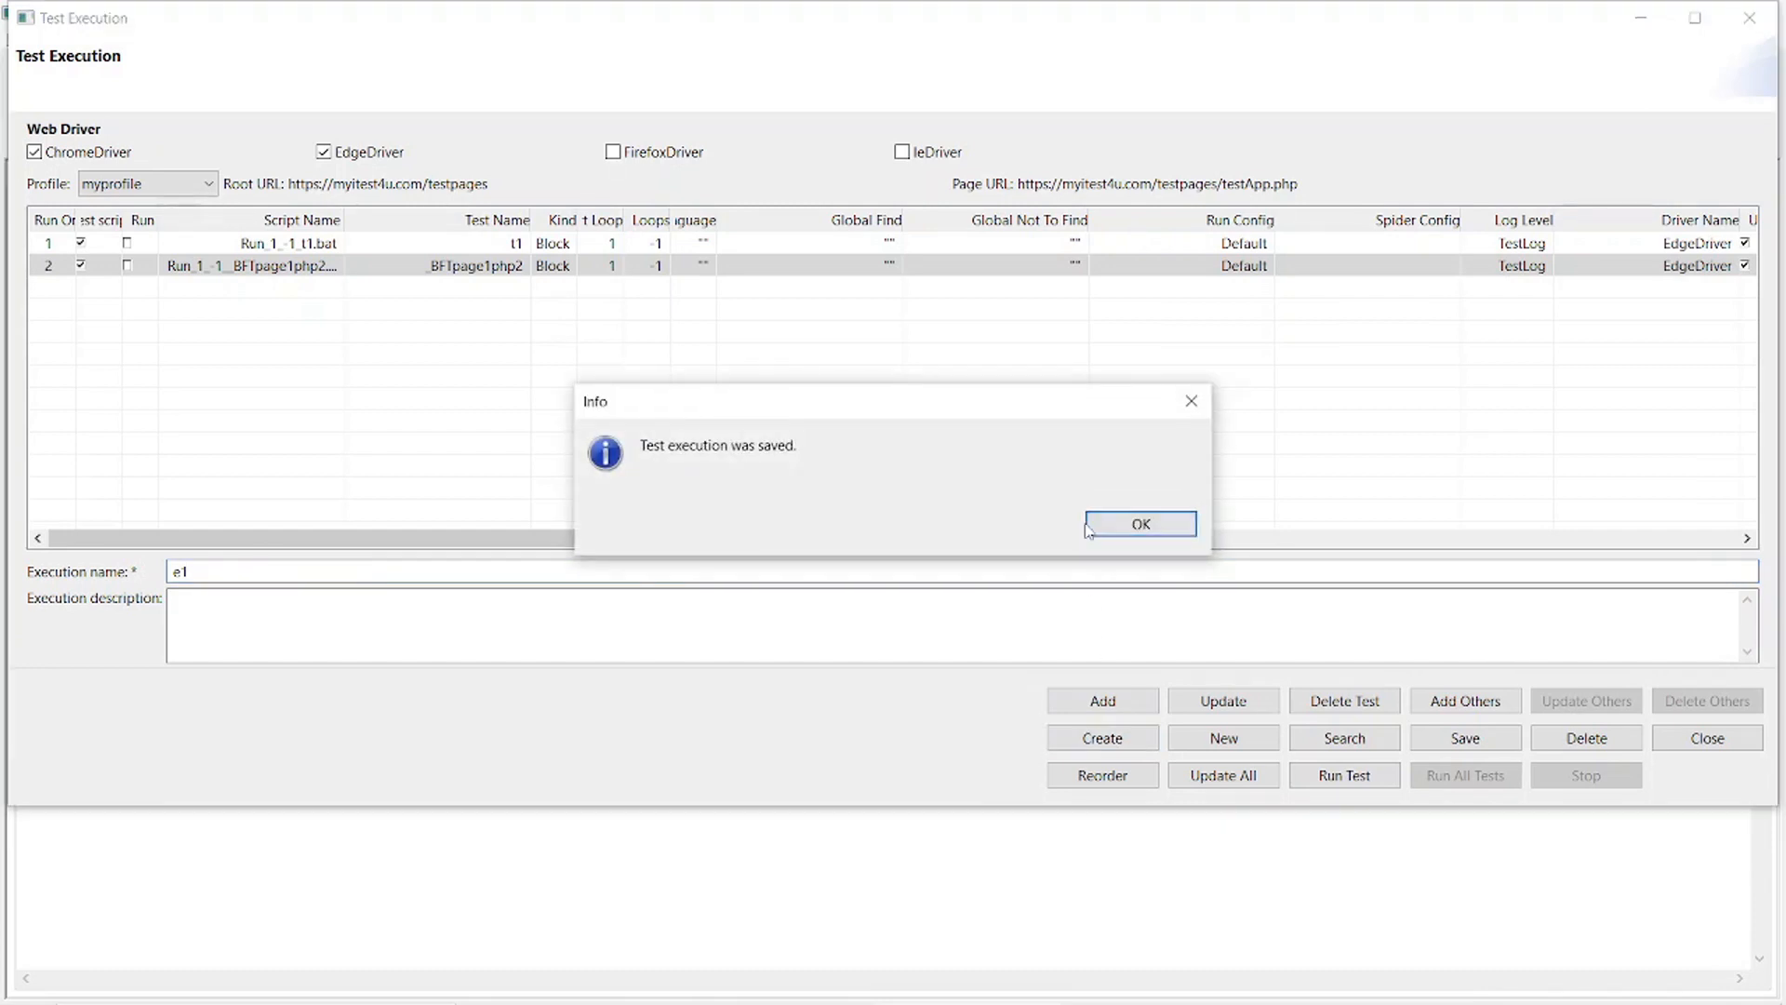
{"action": "left_click", "coordinate": [1111, 527]}
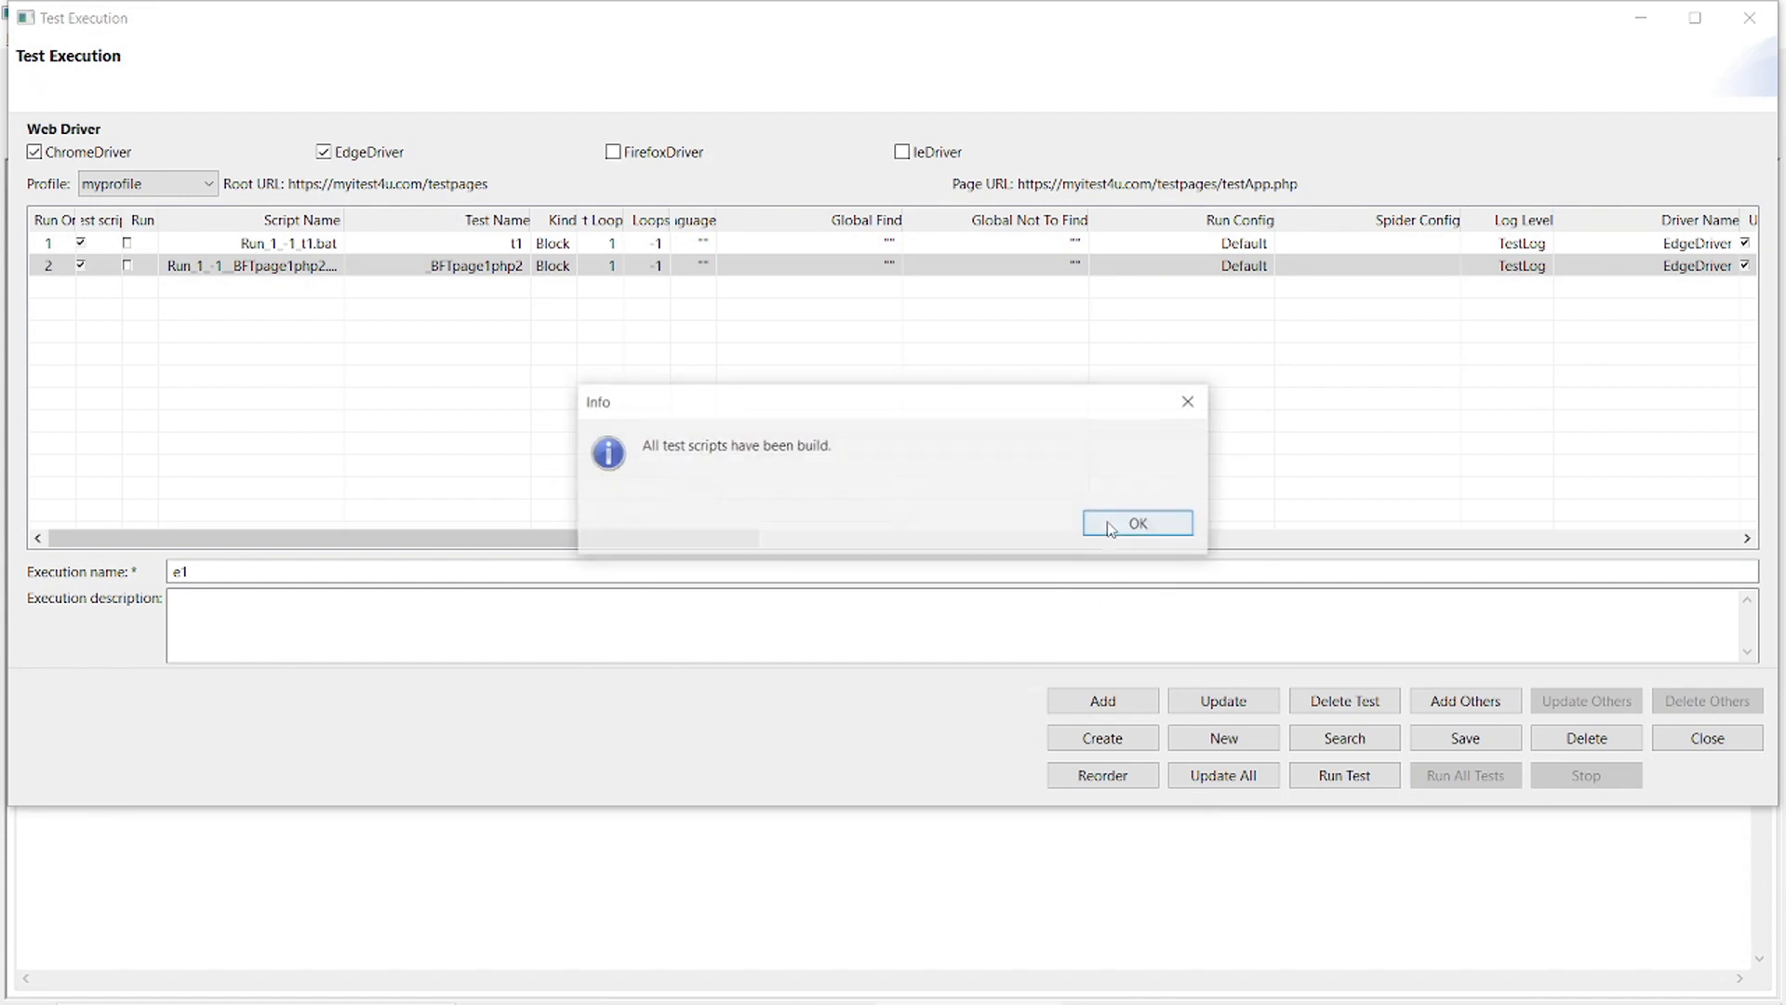
{"action": "left_click", "coordinate": [1111, 528]}
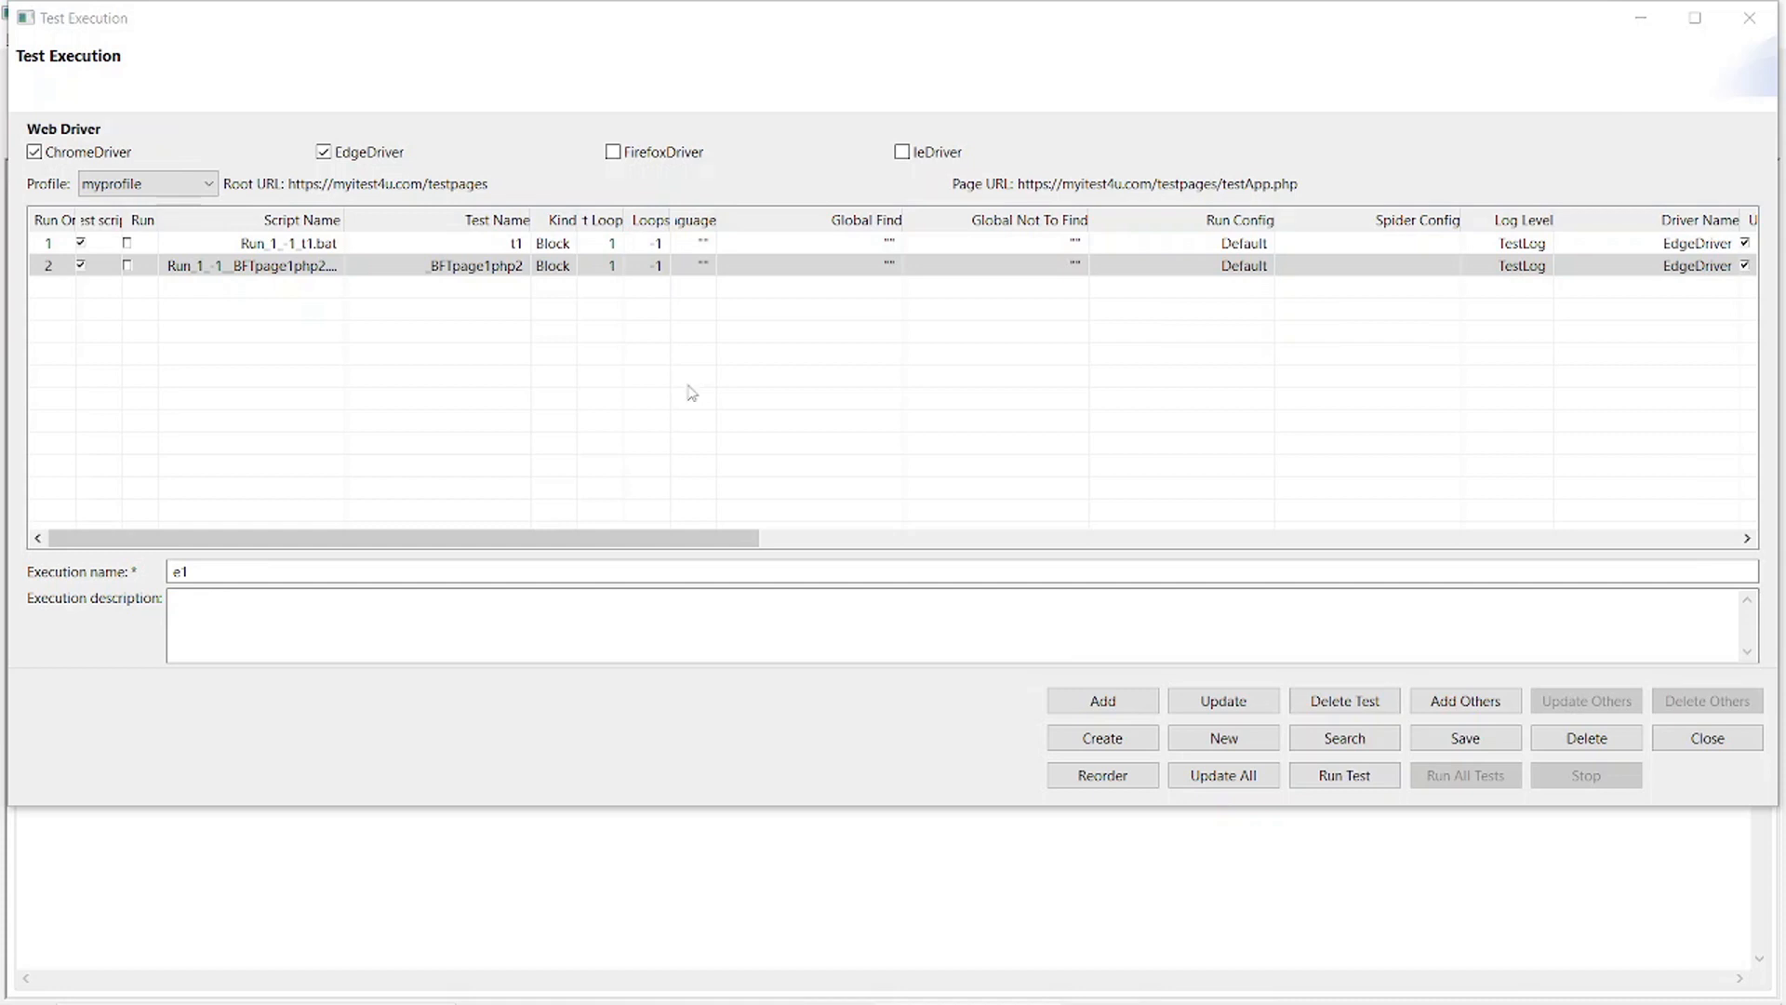
- Switch to File Explorer, run Alle1.bat from the mytest_r1 Scripts folder, and return to the Editor to close Test Execution
{"action": "key", "text": "alt+Tab"}
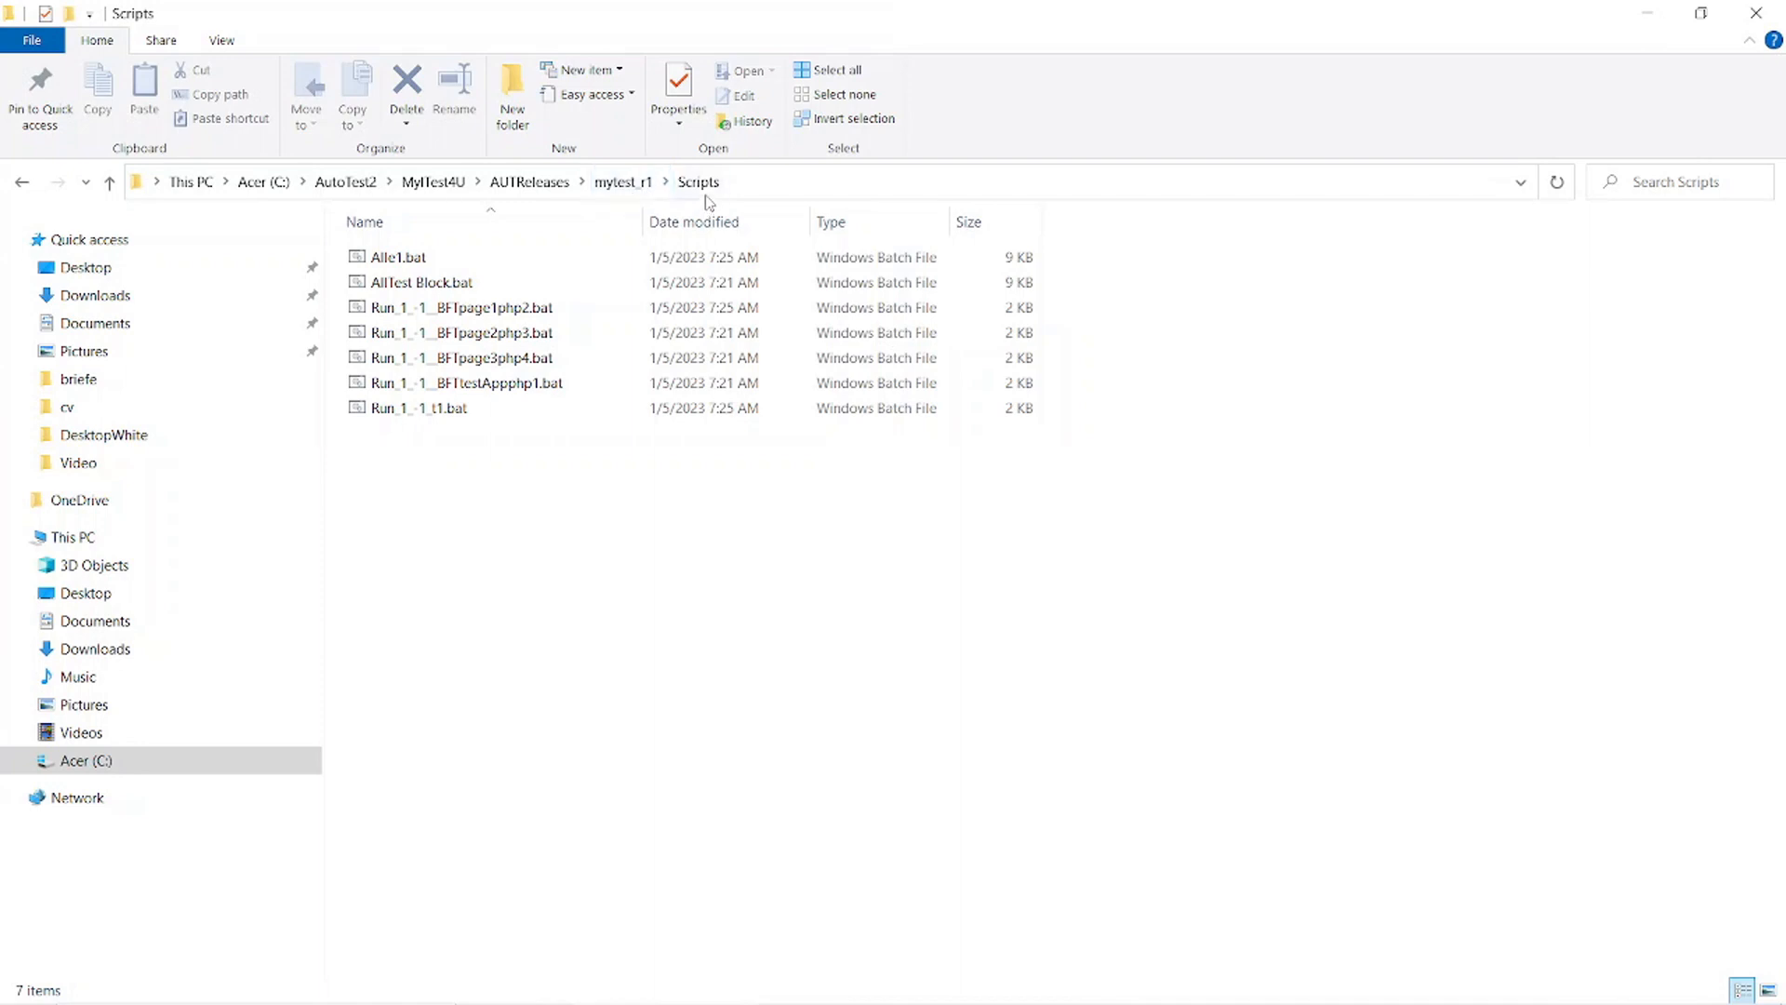
{"action": "double_click", "coordinate": [413, 261]}
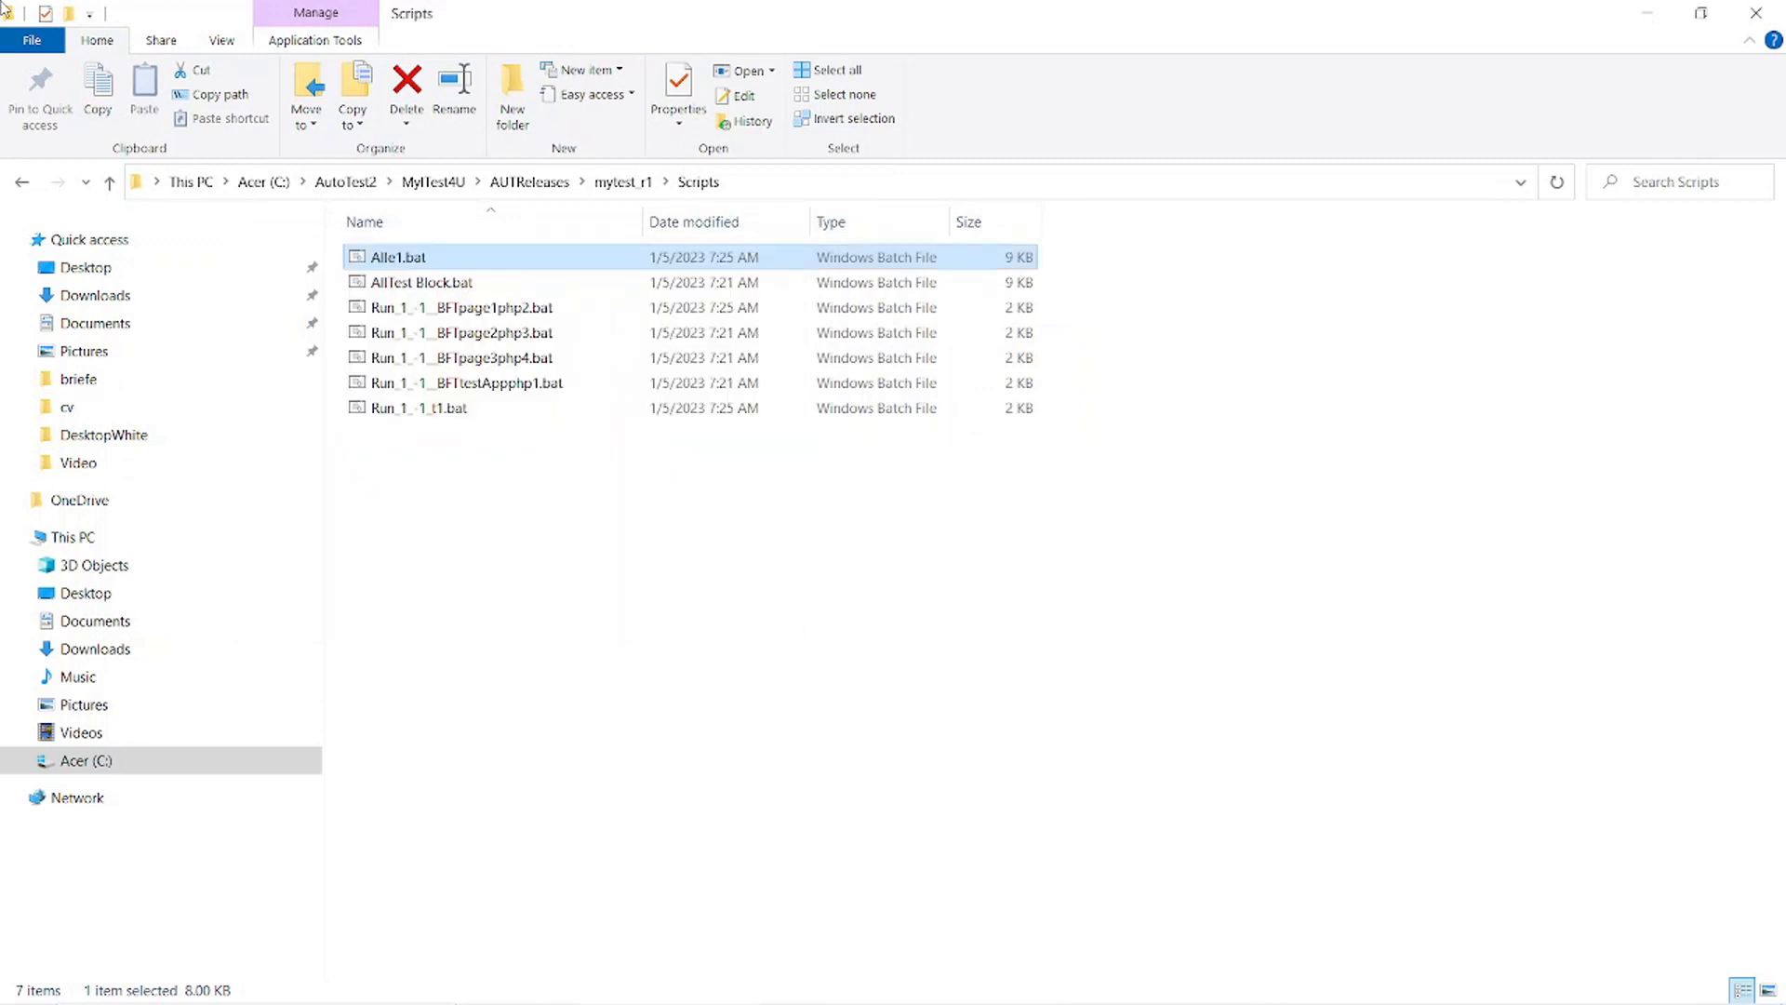
{"action": "key", "text": "alt+Tab"}
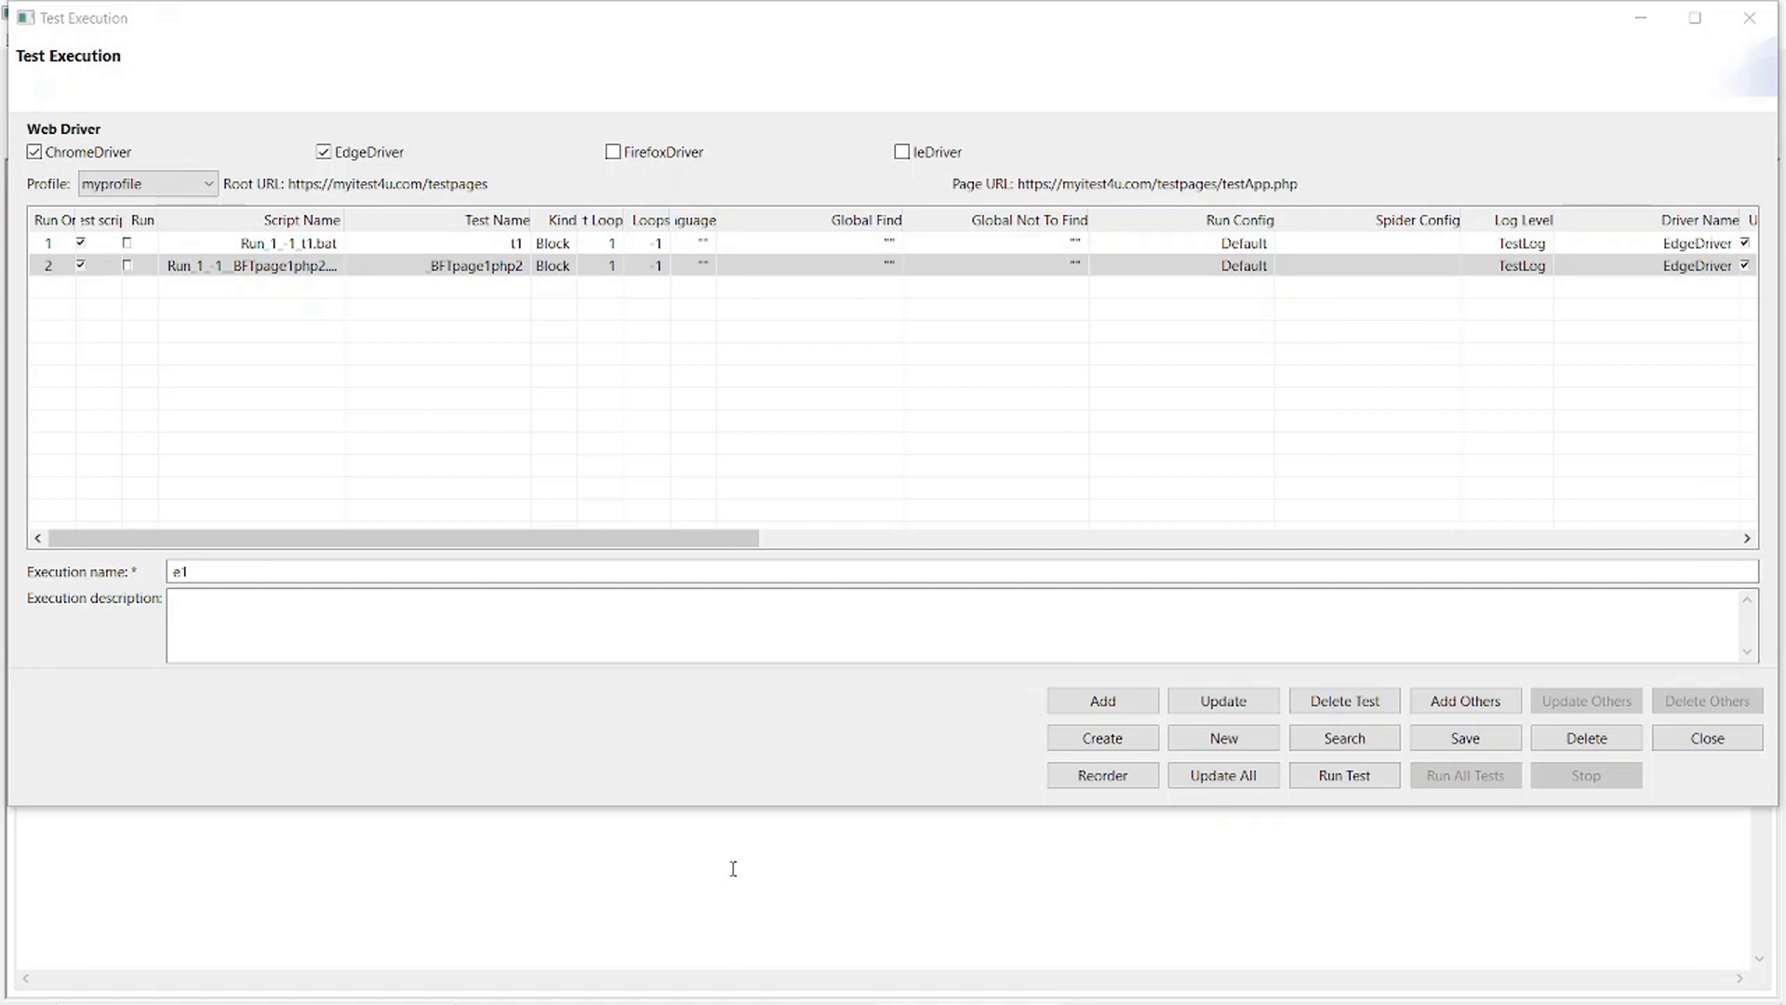
{"action": "left_click", "coordinate": [1715, 745]}
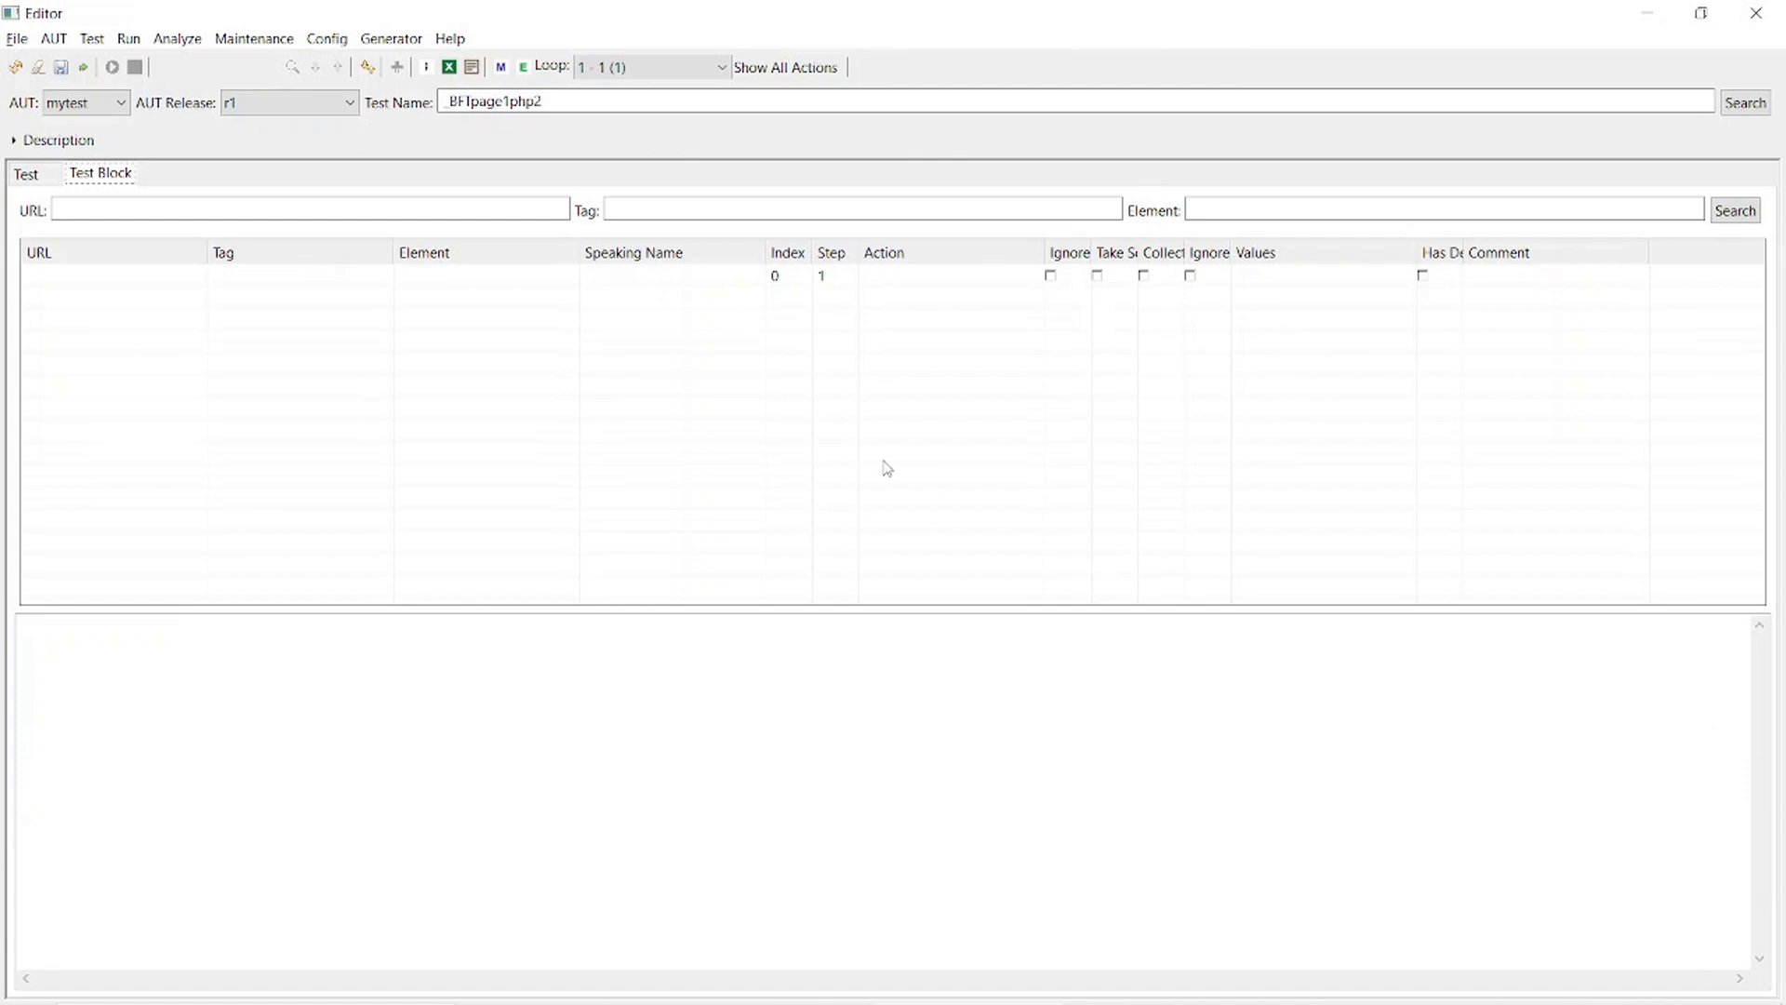
- Show the test results and refresh them with and without the Current filter to compare the latest run with all runs
{"action": "left_click", "coordinate": [182, 40]}
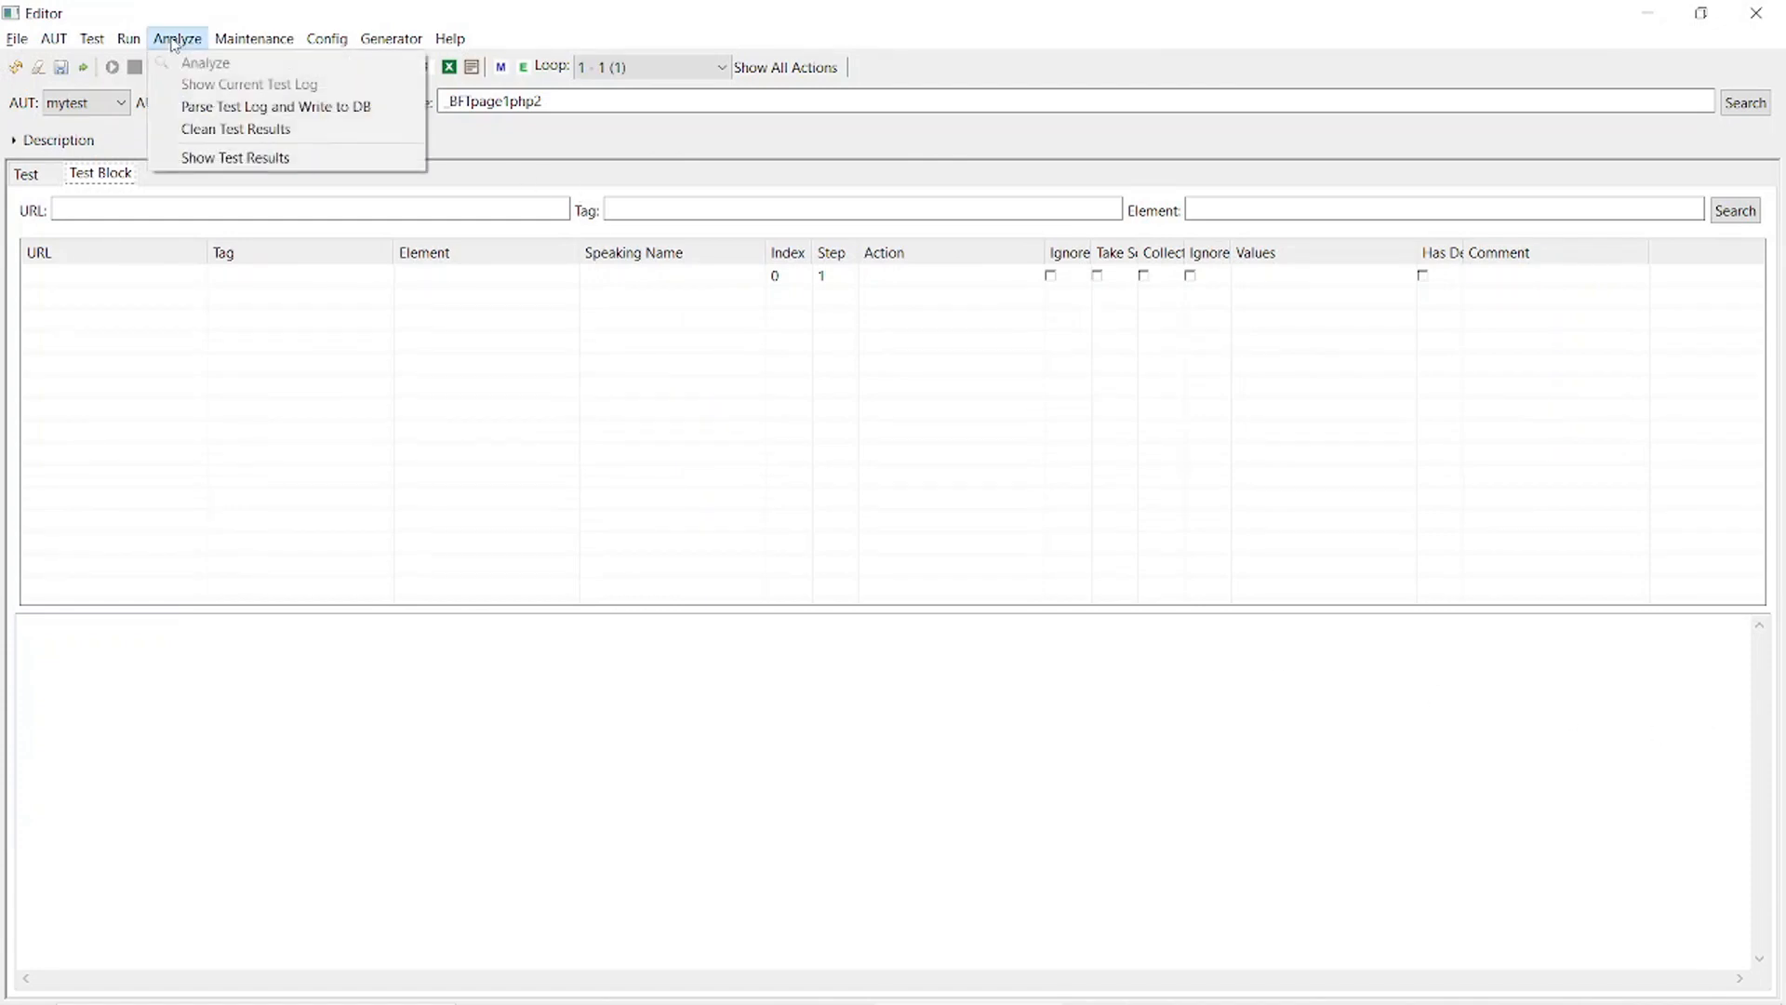
{"action": "left_click", "coordinate": [213, 160]}
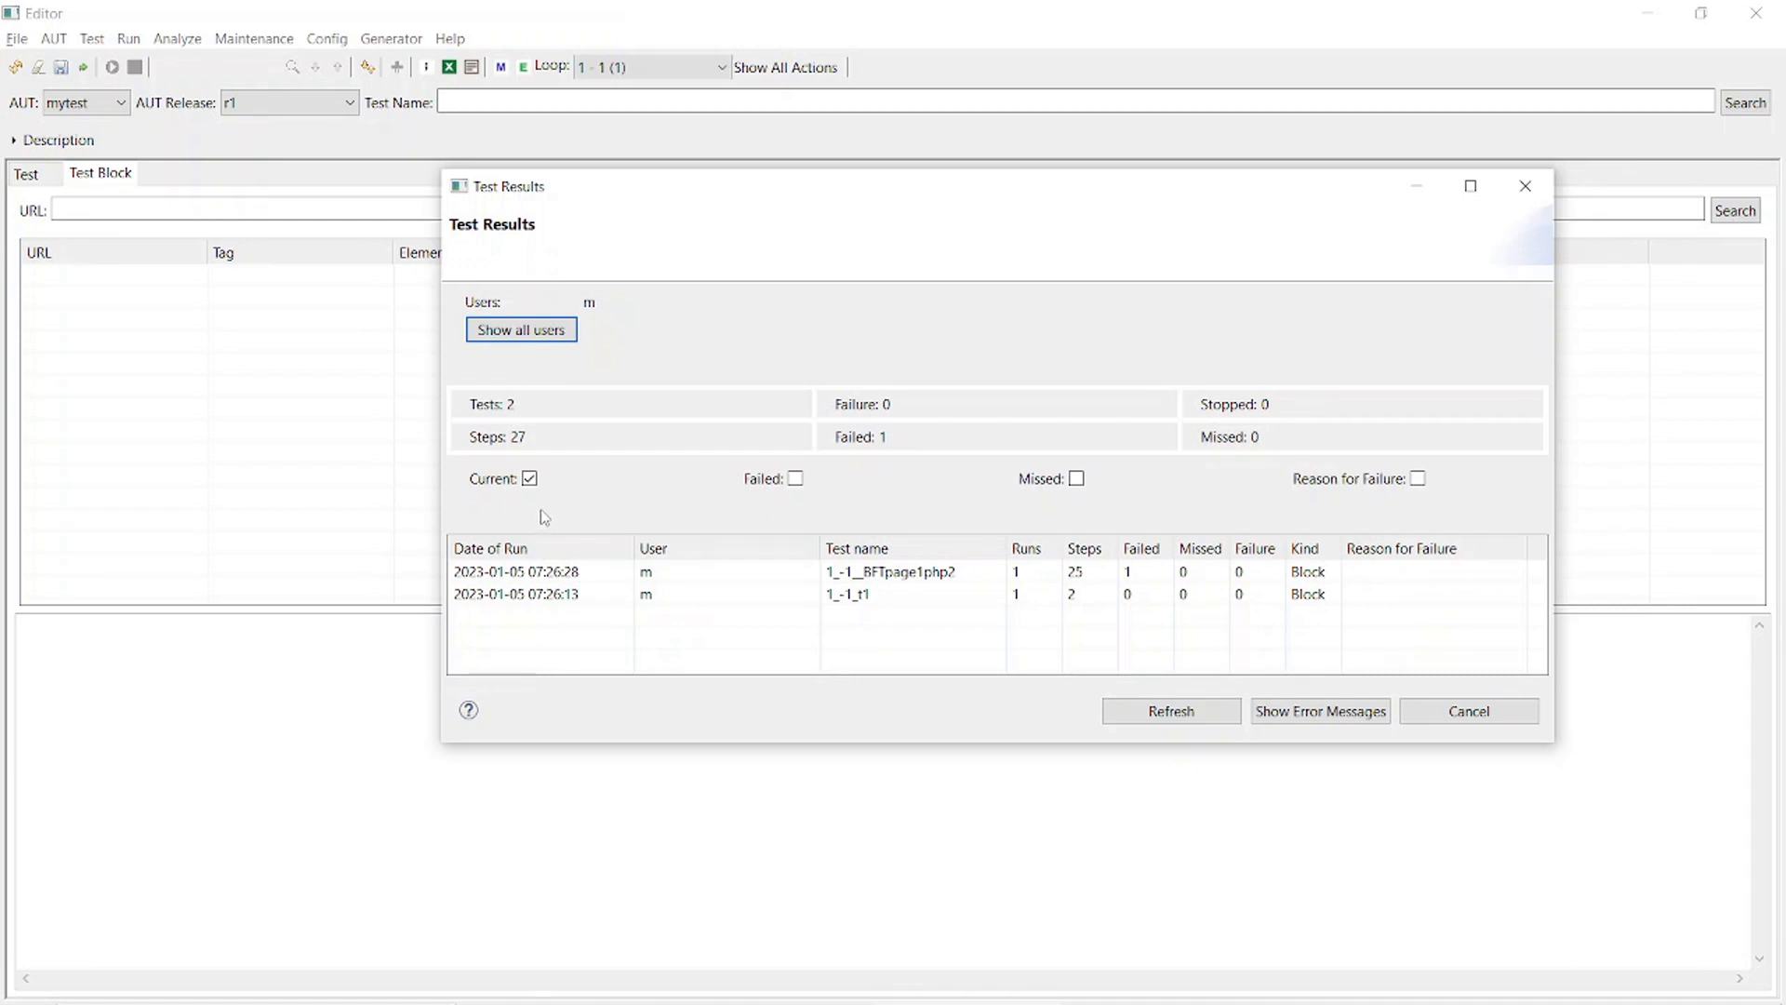
{"action": "left_click", "coordinate": [529, 478]}
{"action": "left_click", "coordinate": [1157, 714]}
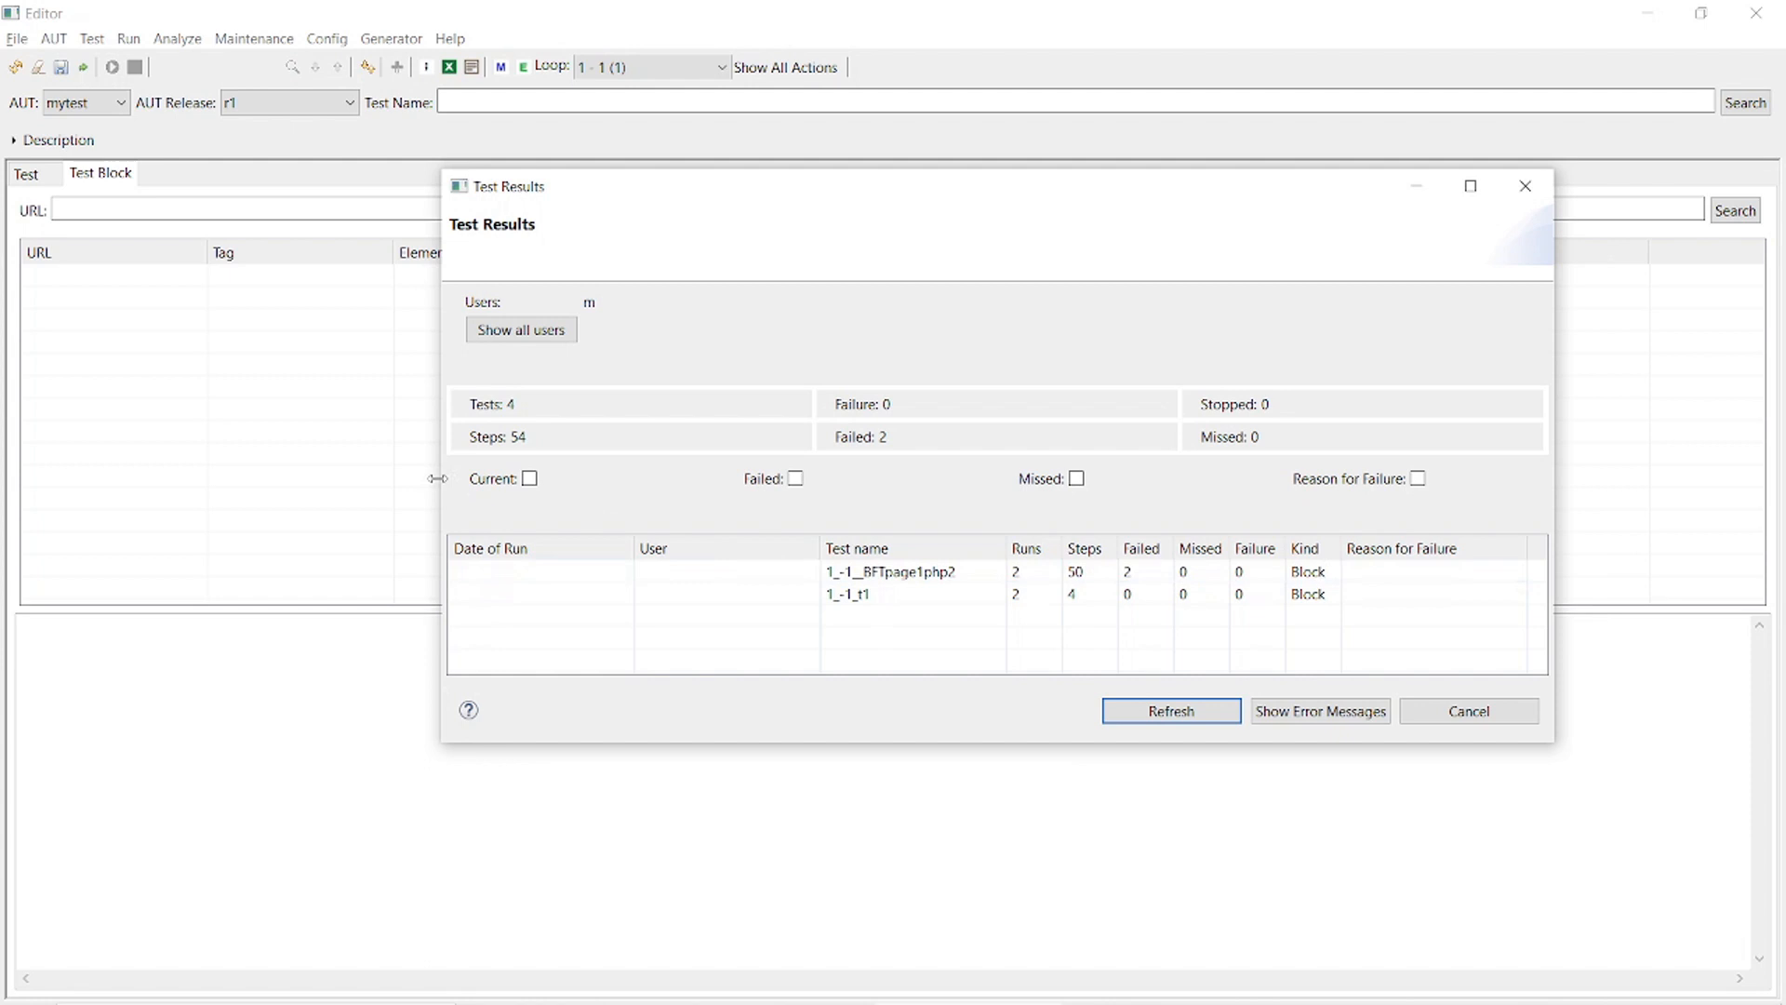
{"action": "left_click", "coordinate": [530, 481]}
{"action": "left_click", "coordinate": [1148, 718]}
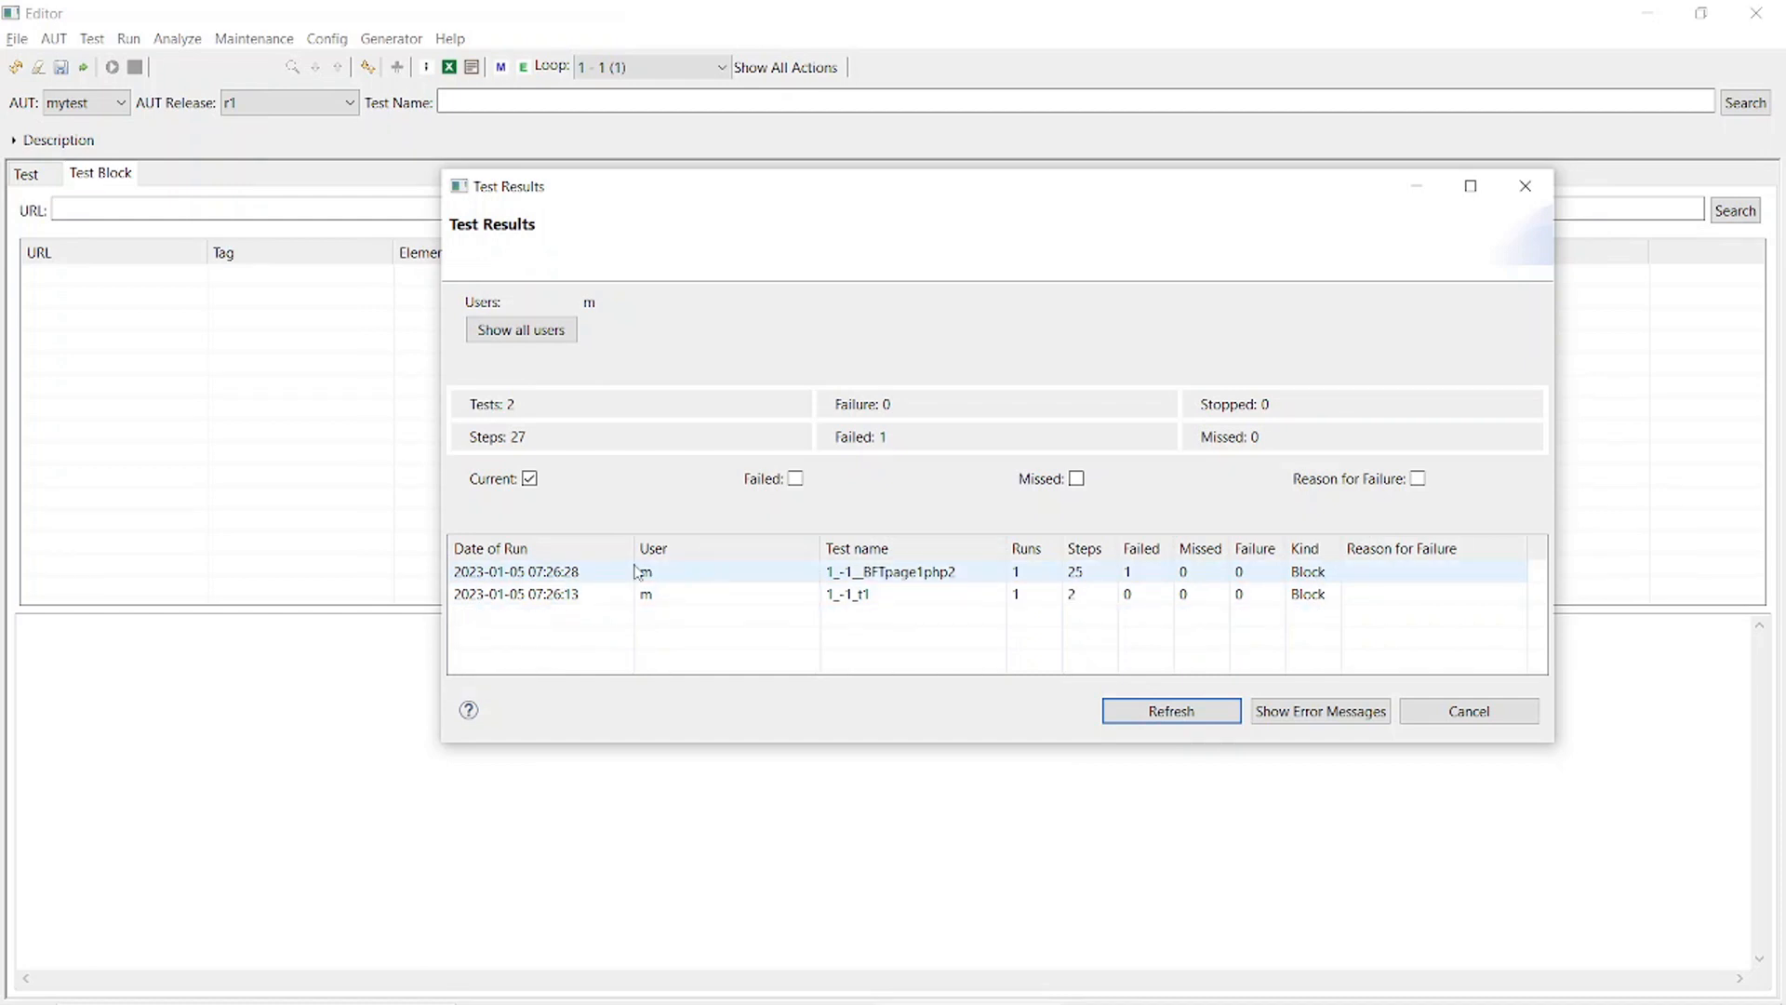
{"action": "left_click", "coordinate": [529, 478]}
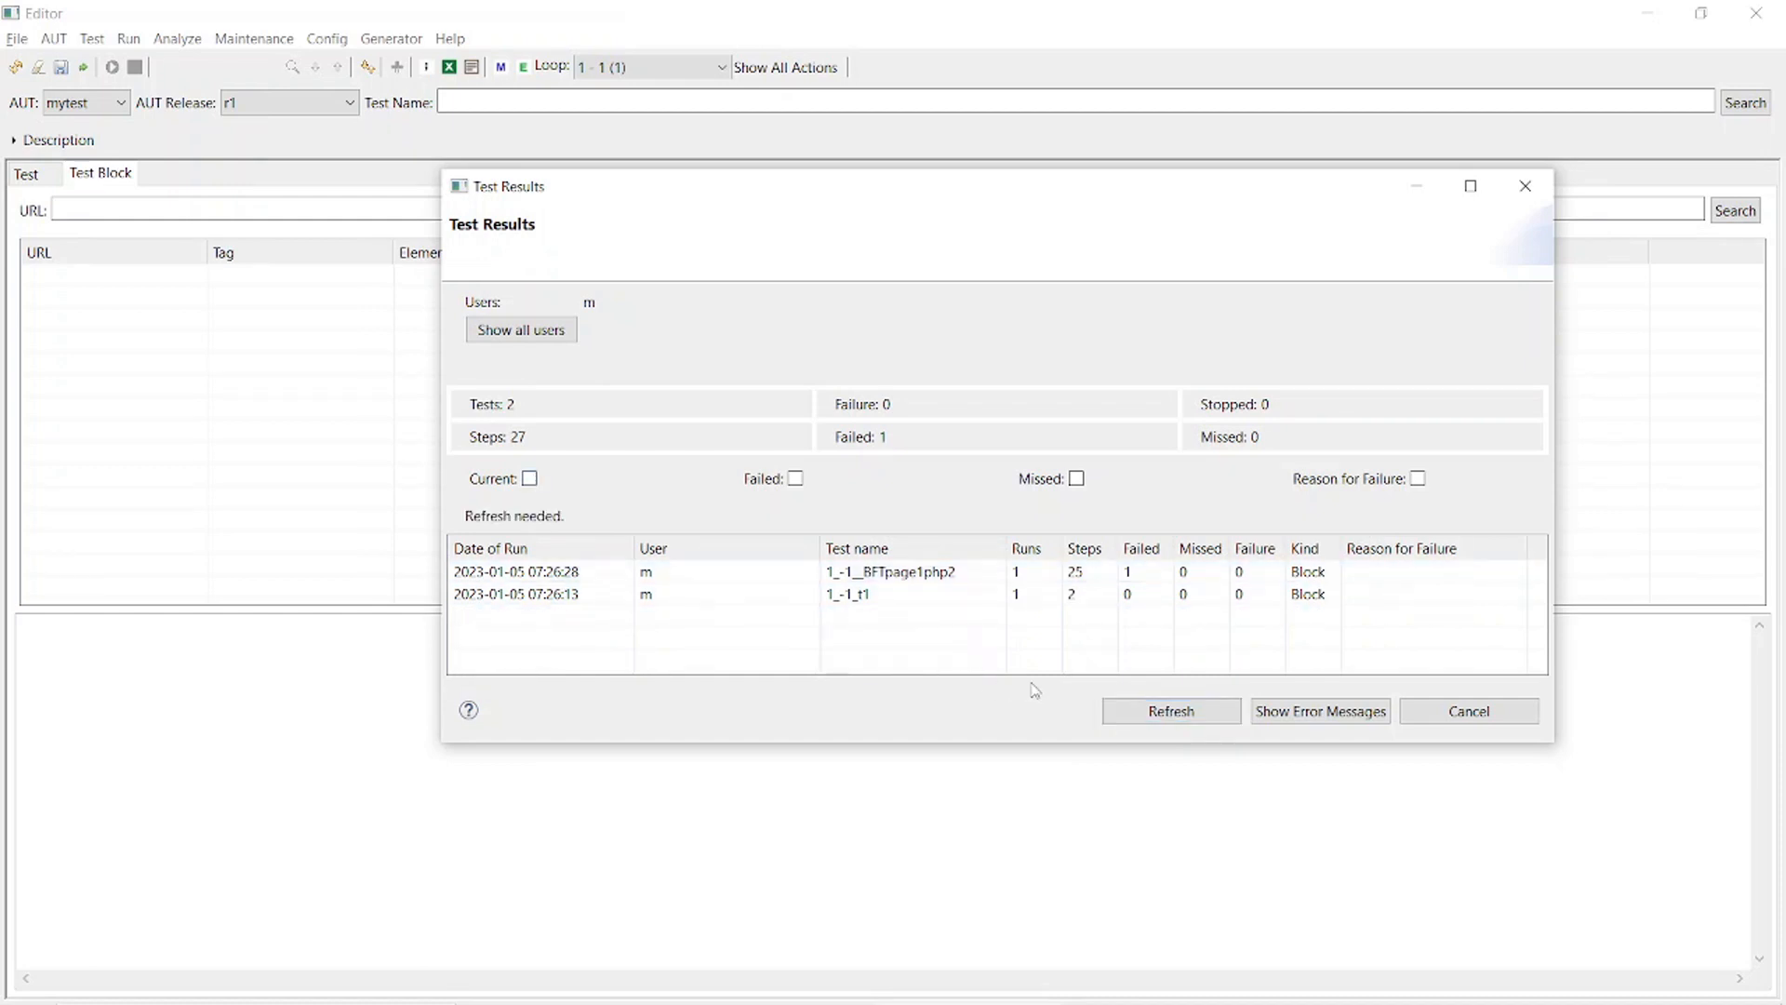
{"action": "left_click", "coordinate": [1187, 713]}
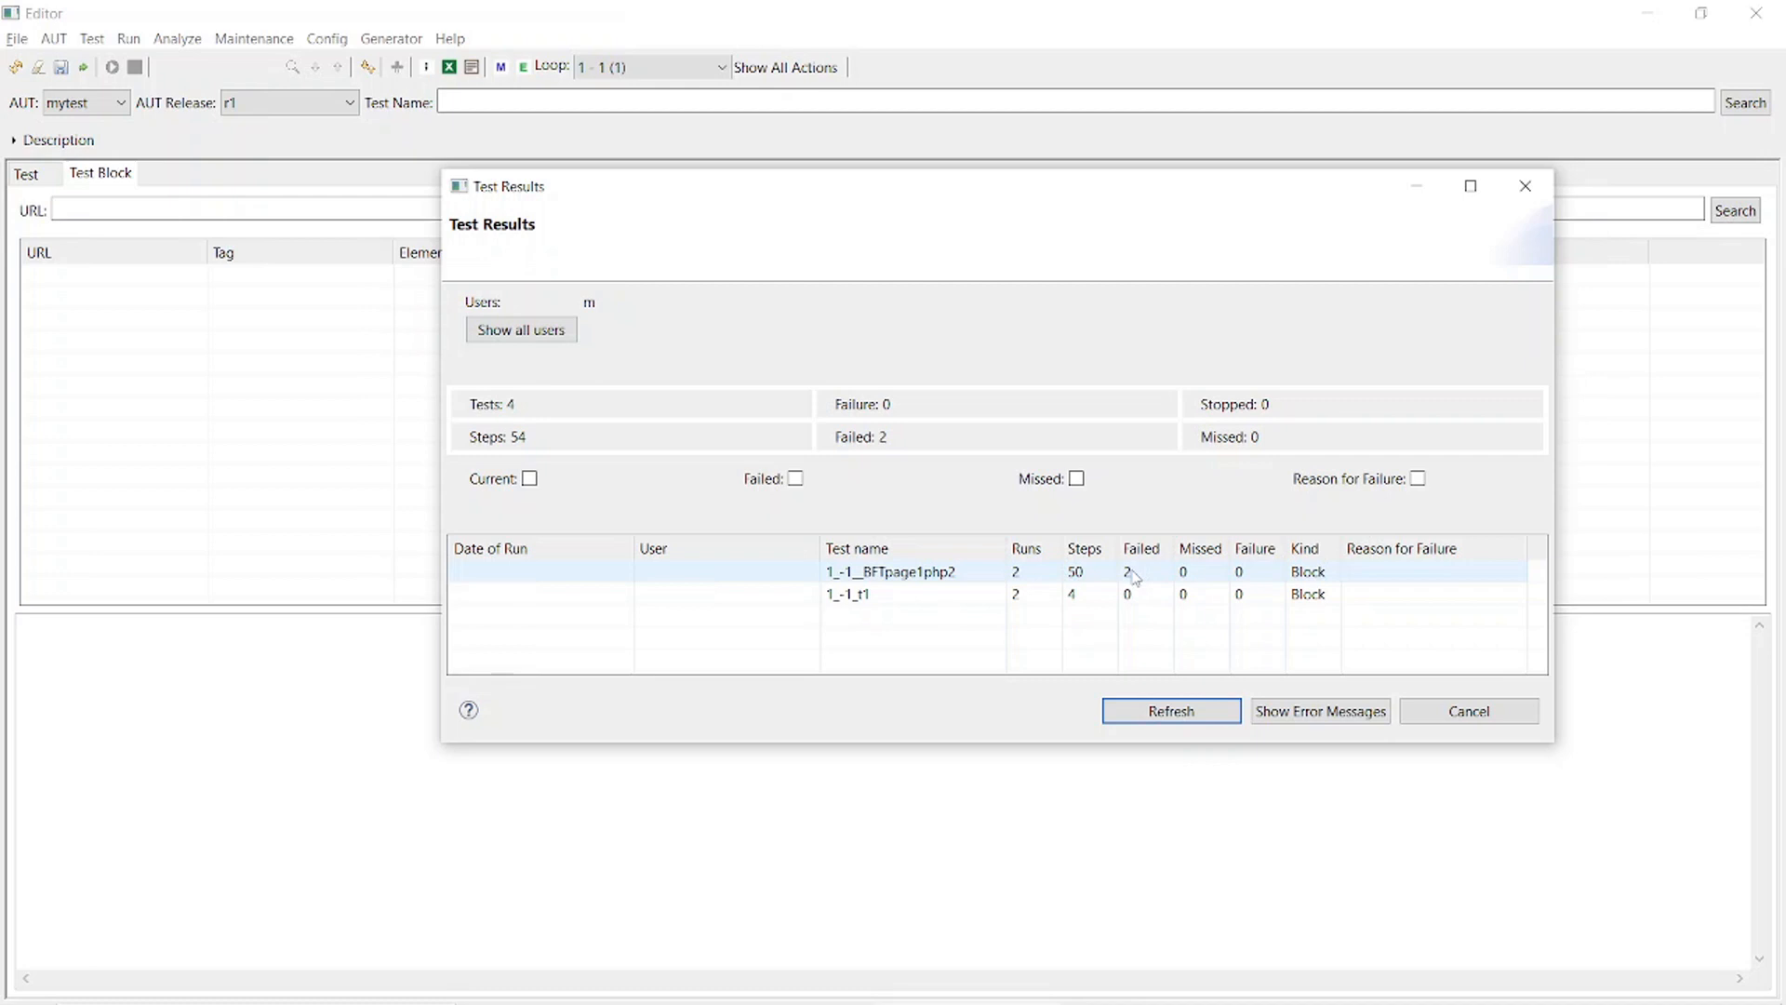
- Load the test 1_-1__BFTpage1php2 from the results and examine the file step's error message and the remaining steps
{"action": "double_click", "coordinate": [941, 581]}
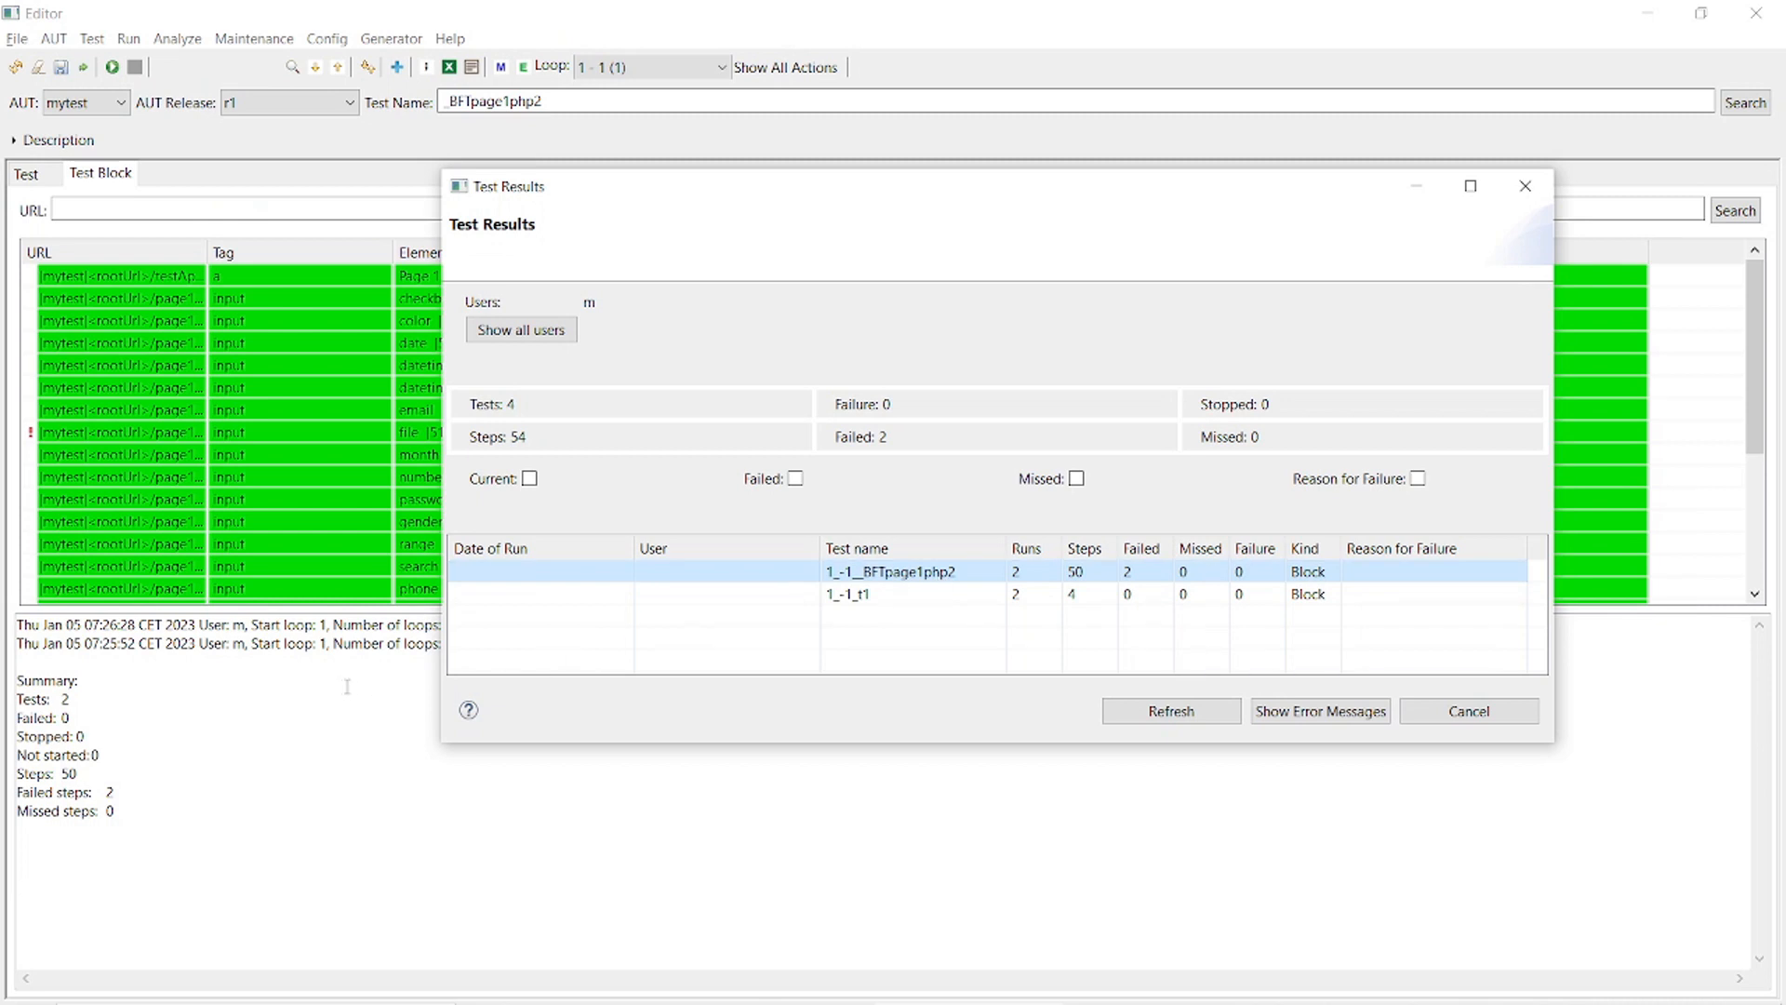
{"action": "left_click_drag", "start_coordinate": [700, 208], "coordinate": [943, 253]}
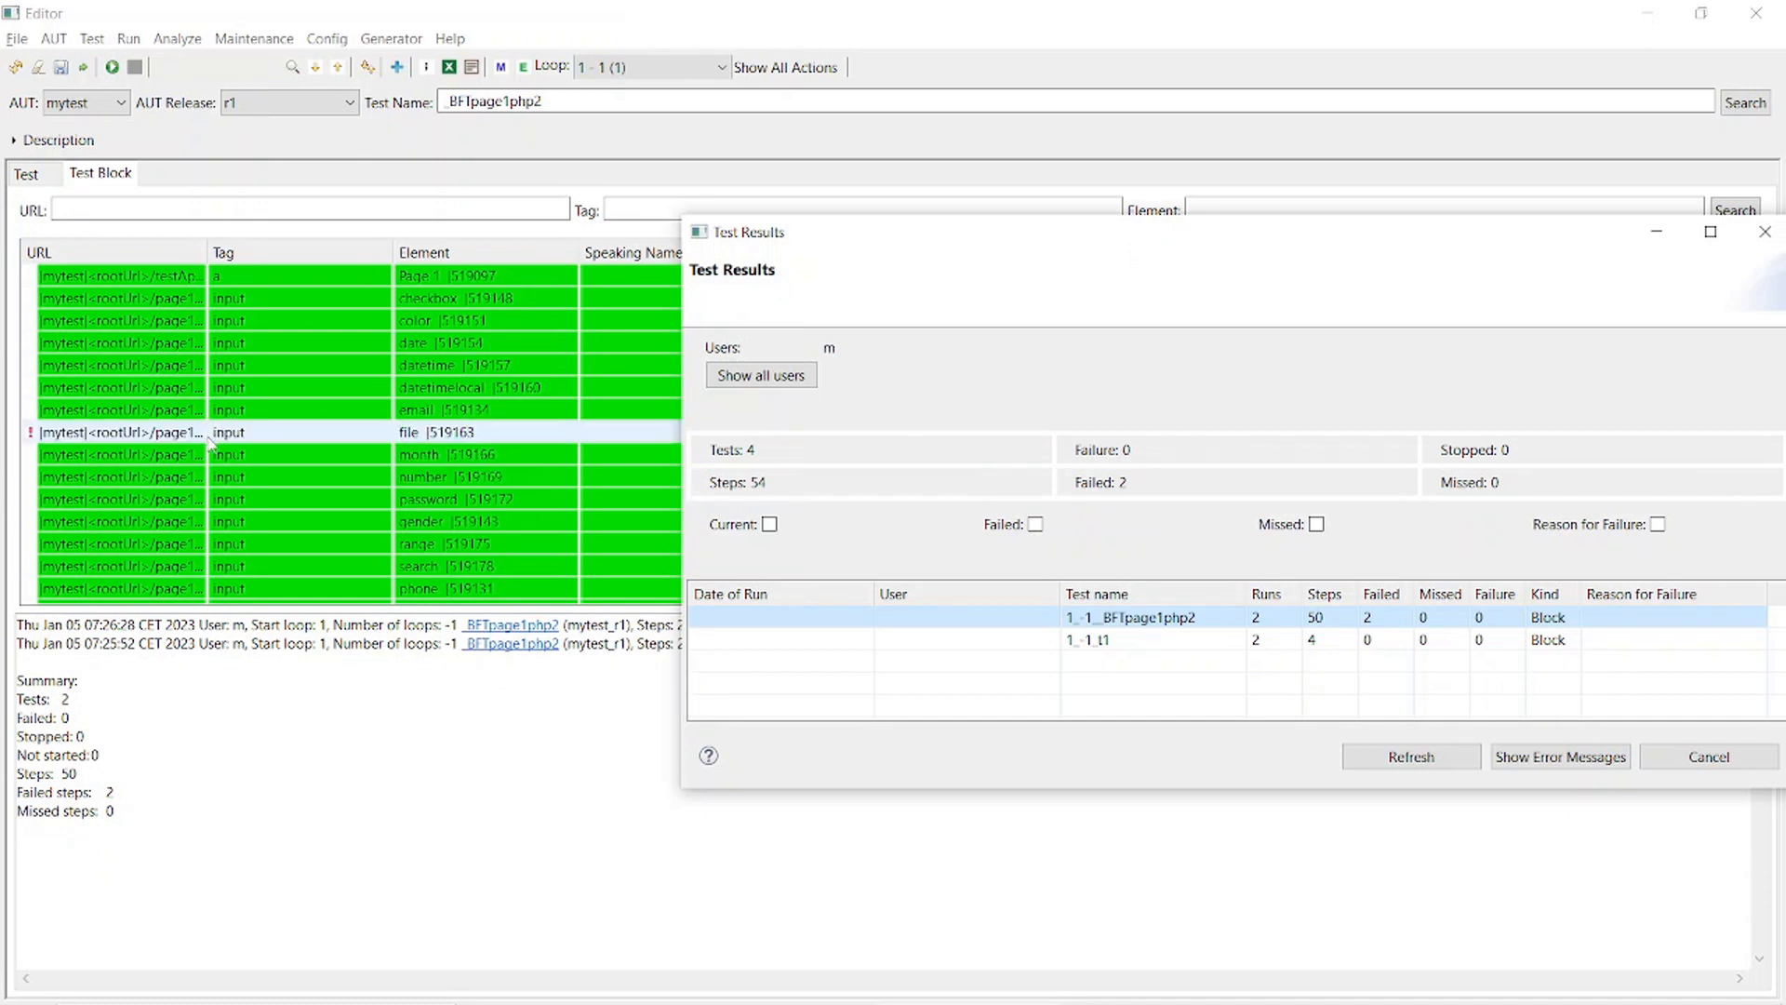
{"action": "mouse_move", "coordinate": [170, 437]}
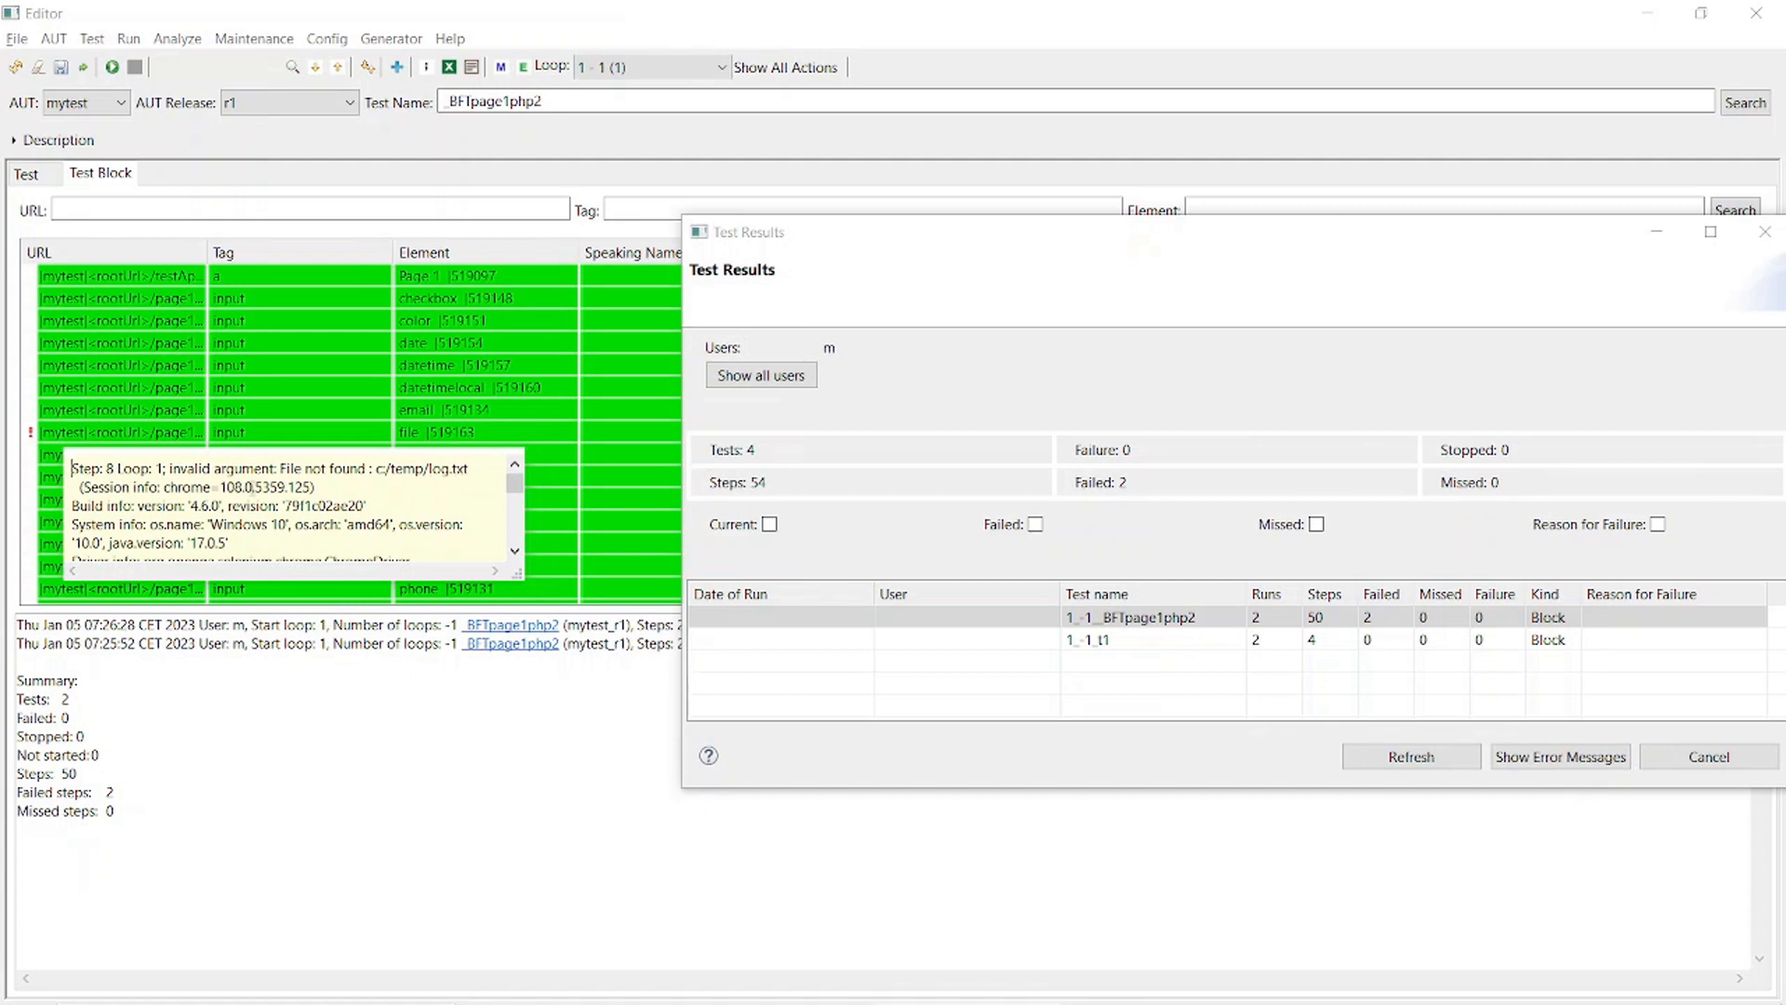
{"action": "scroll", "coordinate": [31, 506], "scroll_direction": "down", "scroll_amount": 4}
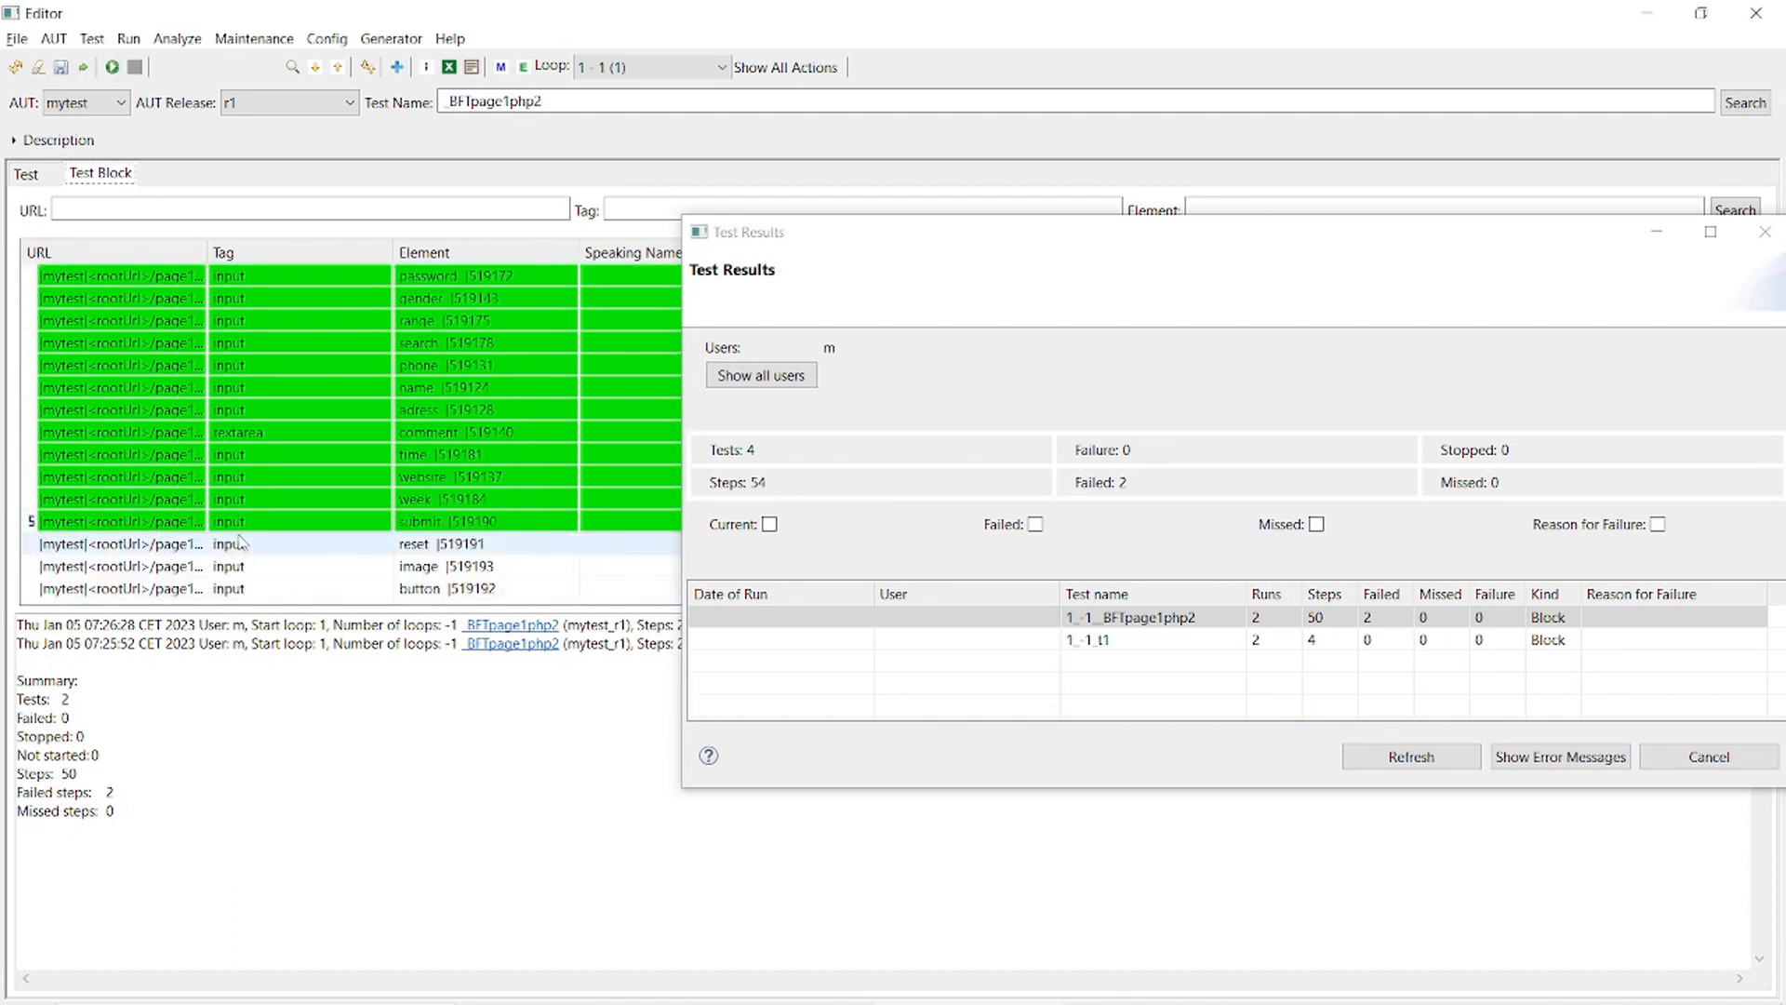
- Check the screenshot link attached to the submit step and list the error messages of the test results
{"action": "mouse_move", "coordinate": [177, 530]}
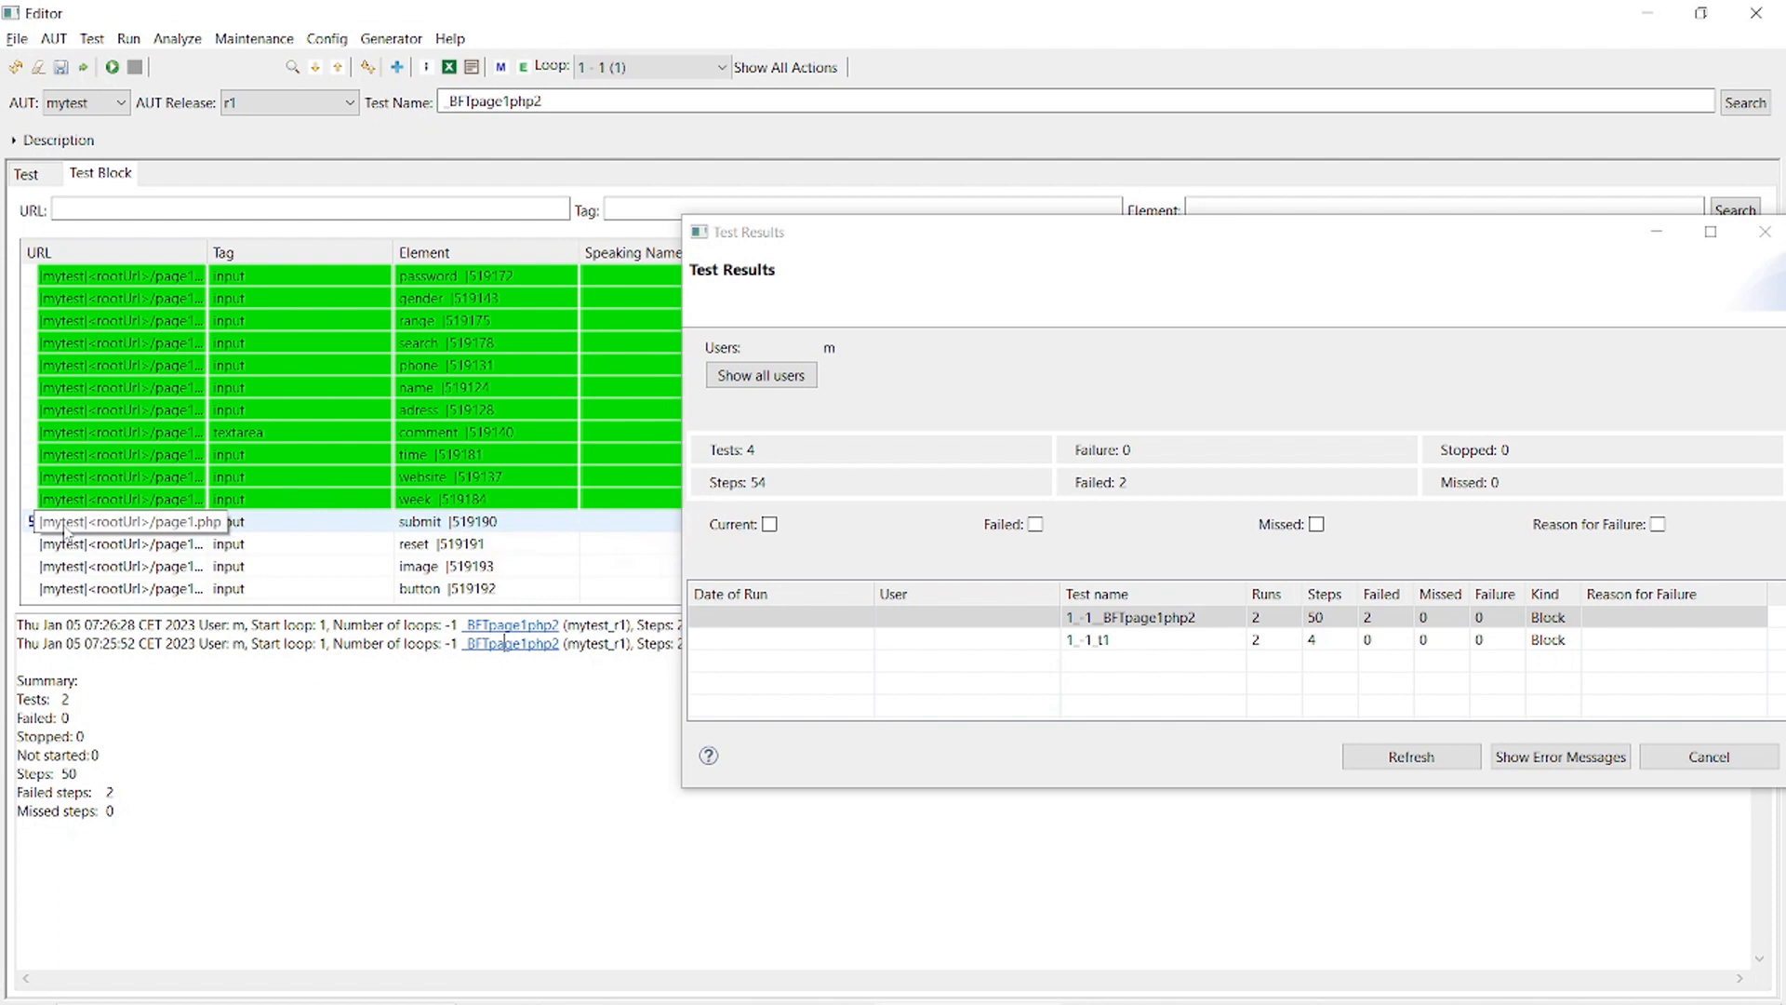
{"action": "mouse_move", "coordinate": [67, 529]}
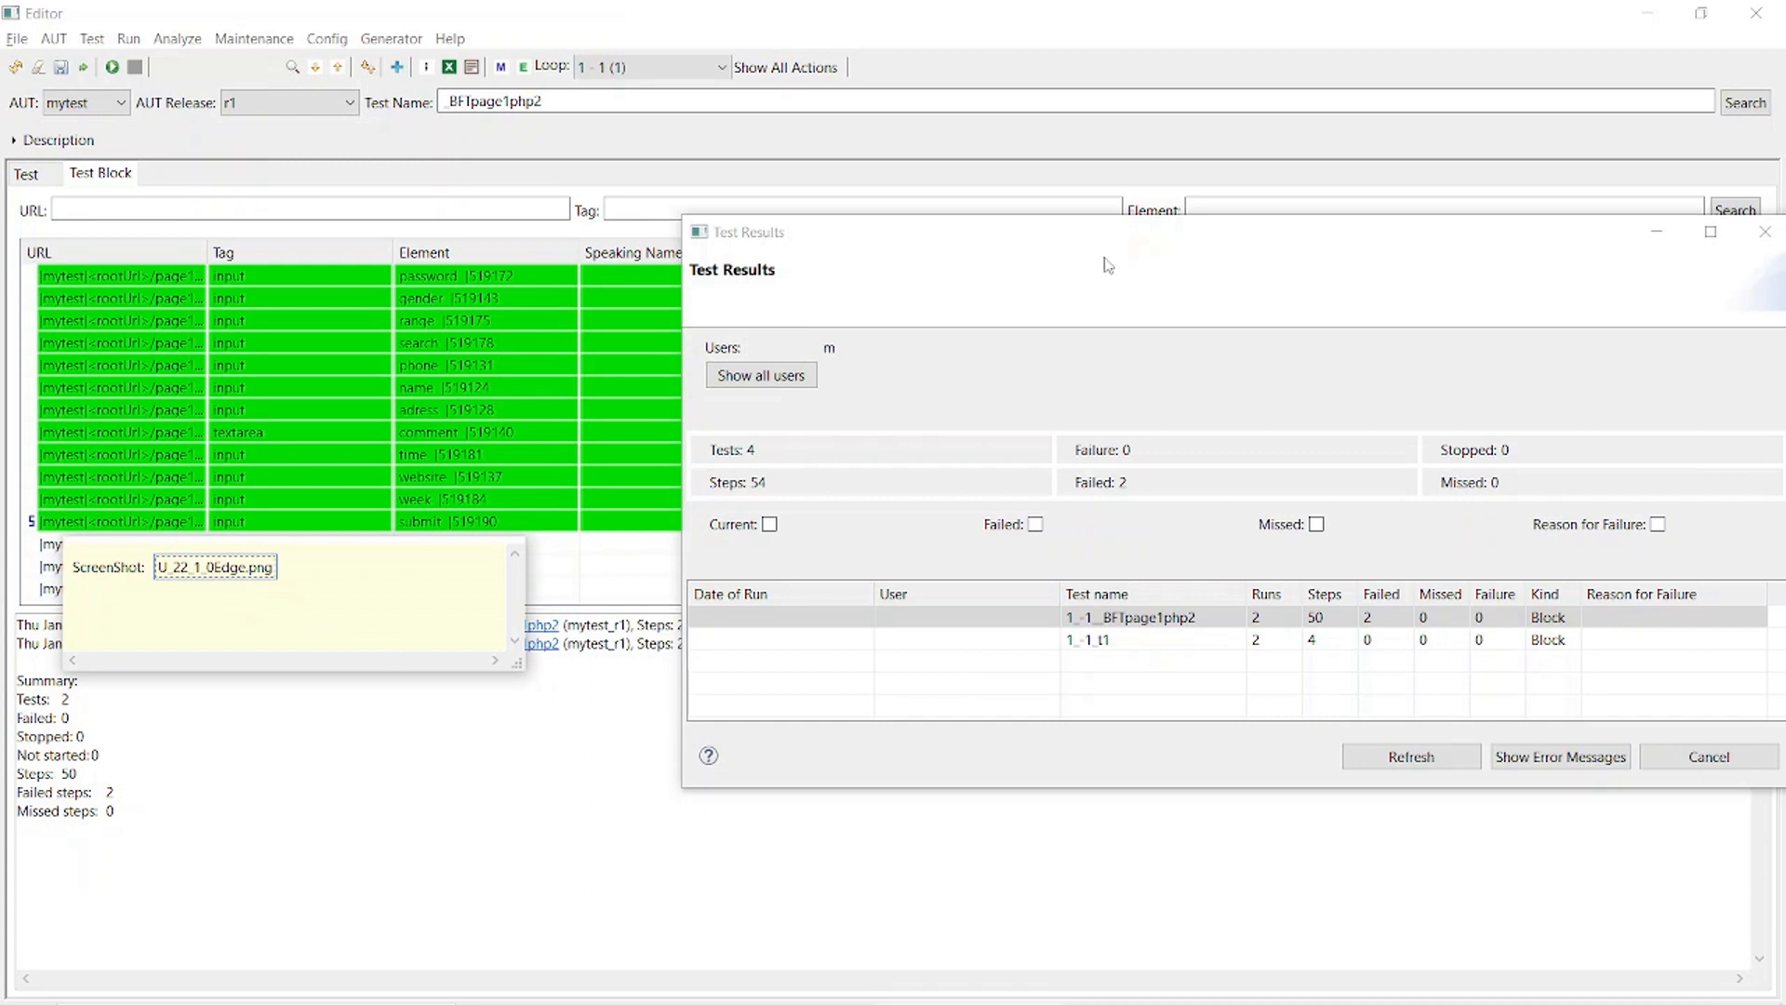
{"action": "left_click_drag", "start_coordinate": [1109, 242], "coordinate": [821, 262]}
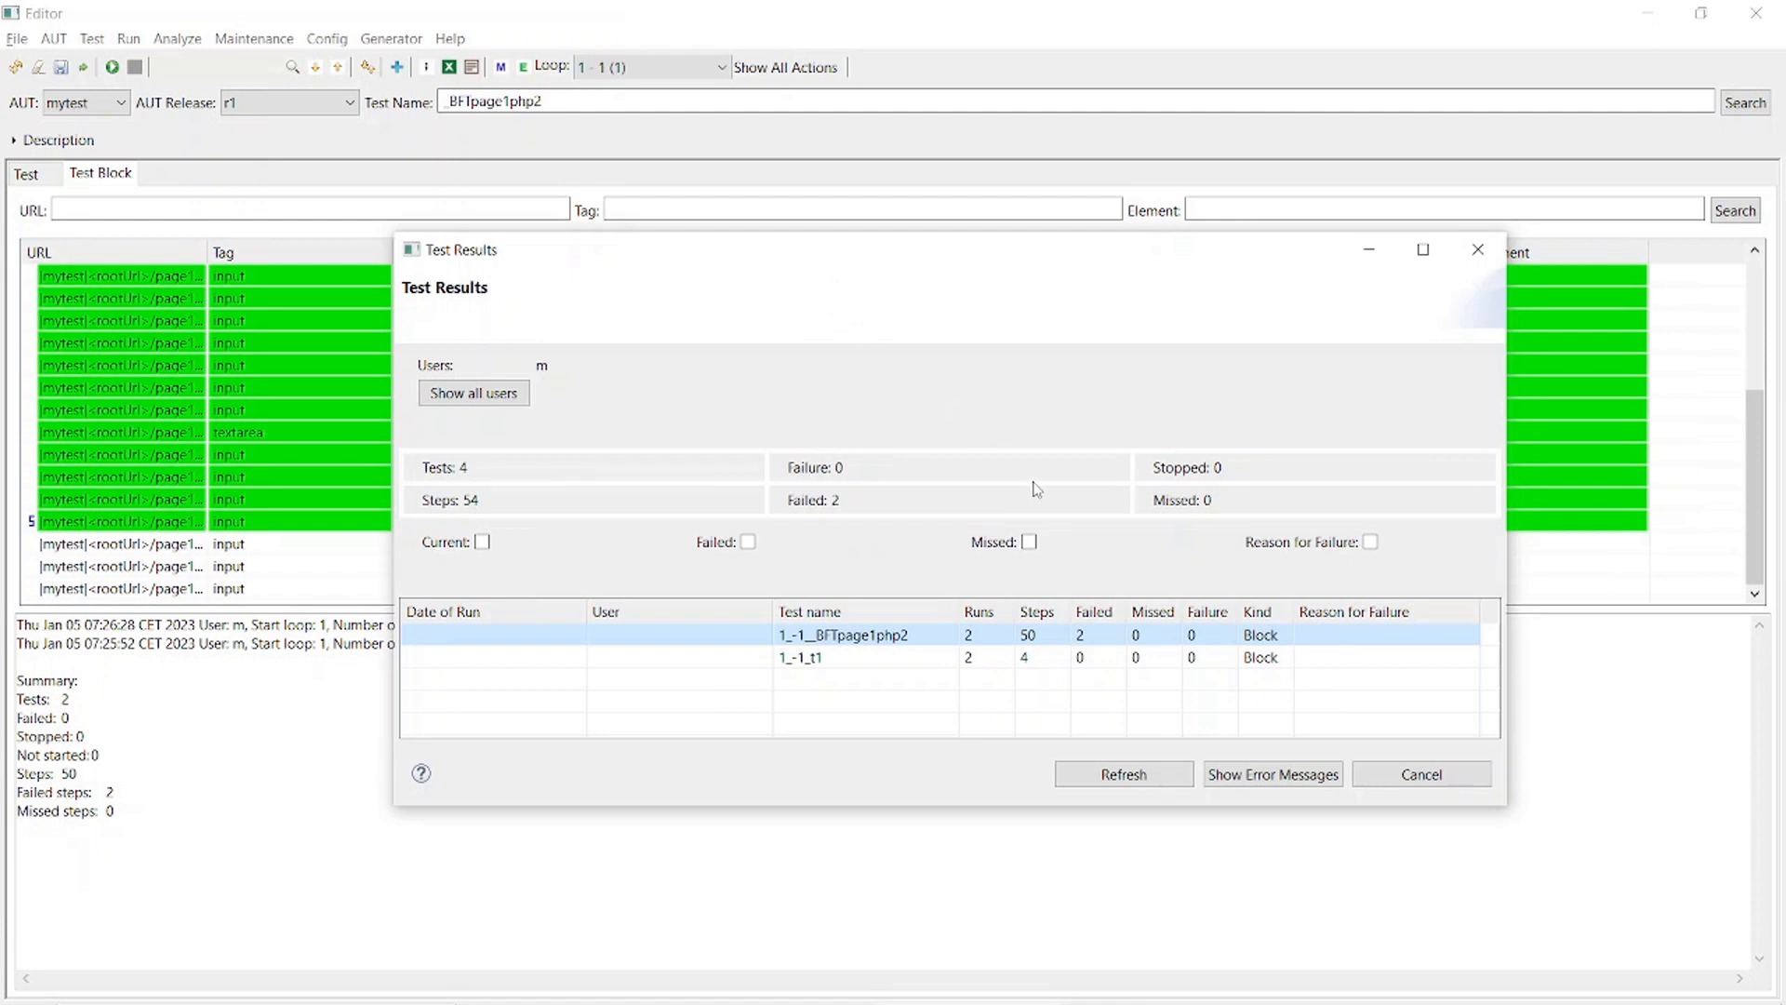
{"action": "left_click", "coordinate": [1307, 781]}
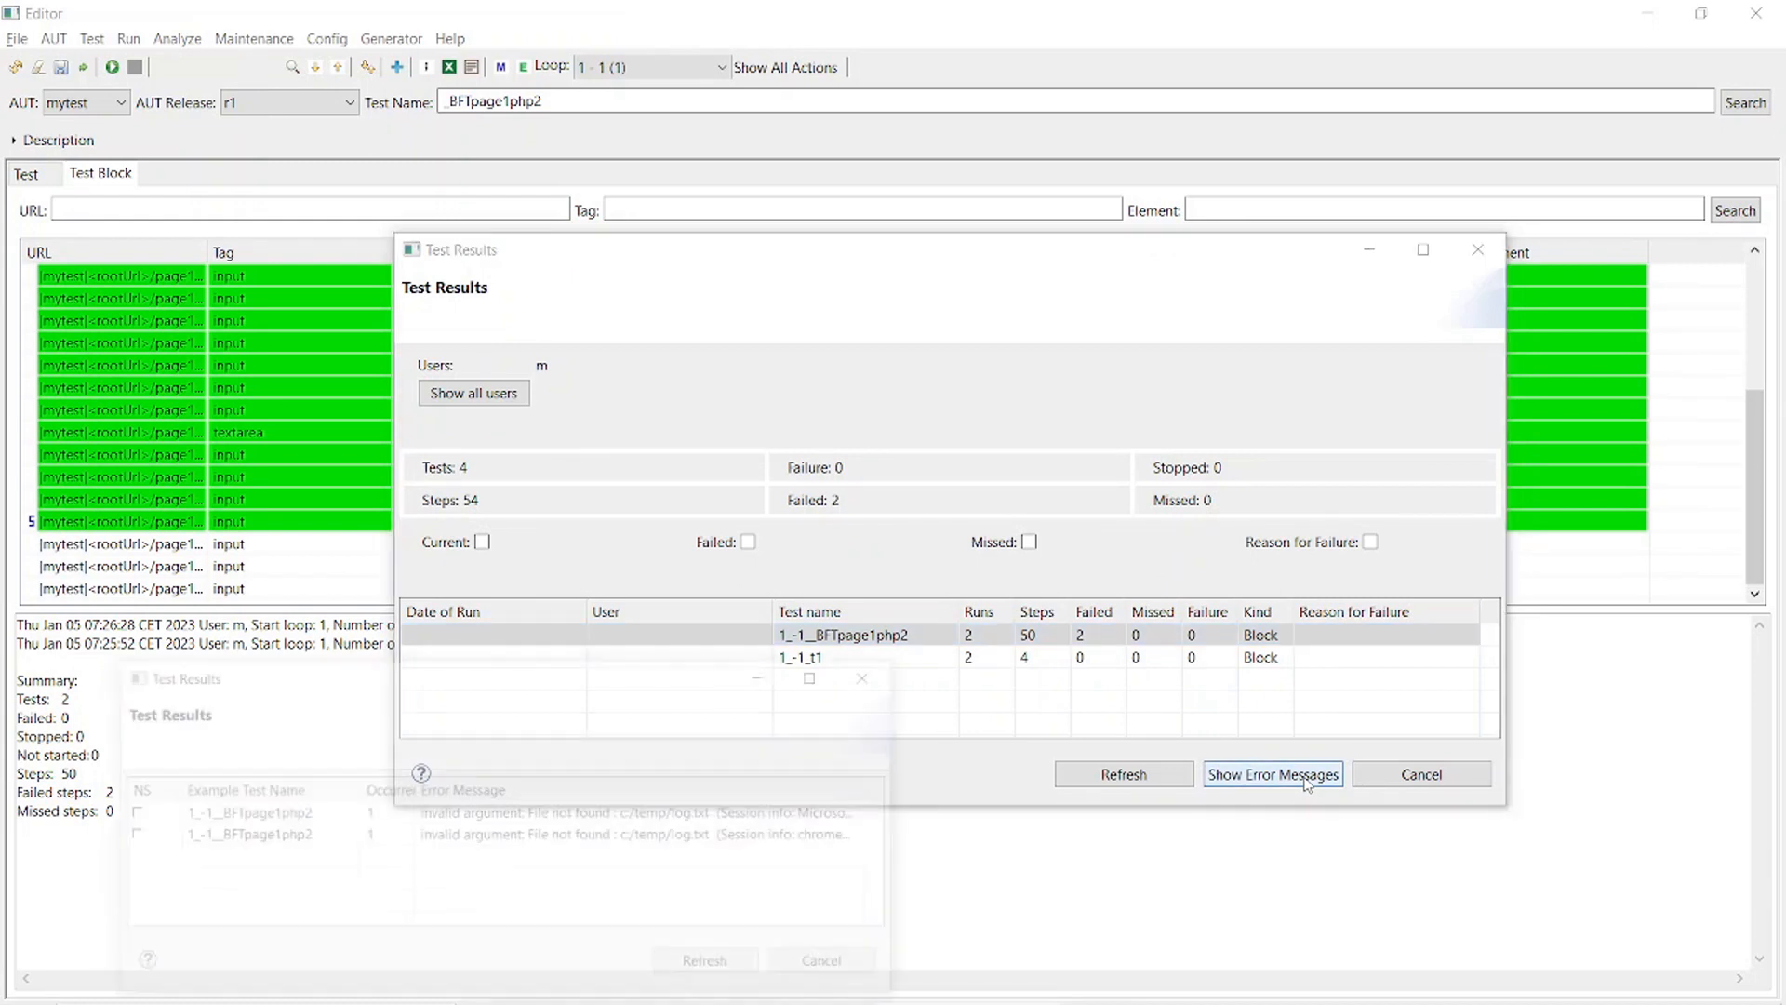
{"action": "left_click_drag", "start_coordinate": [510, 682], "coordinate": [416, 397]}
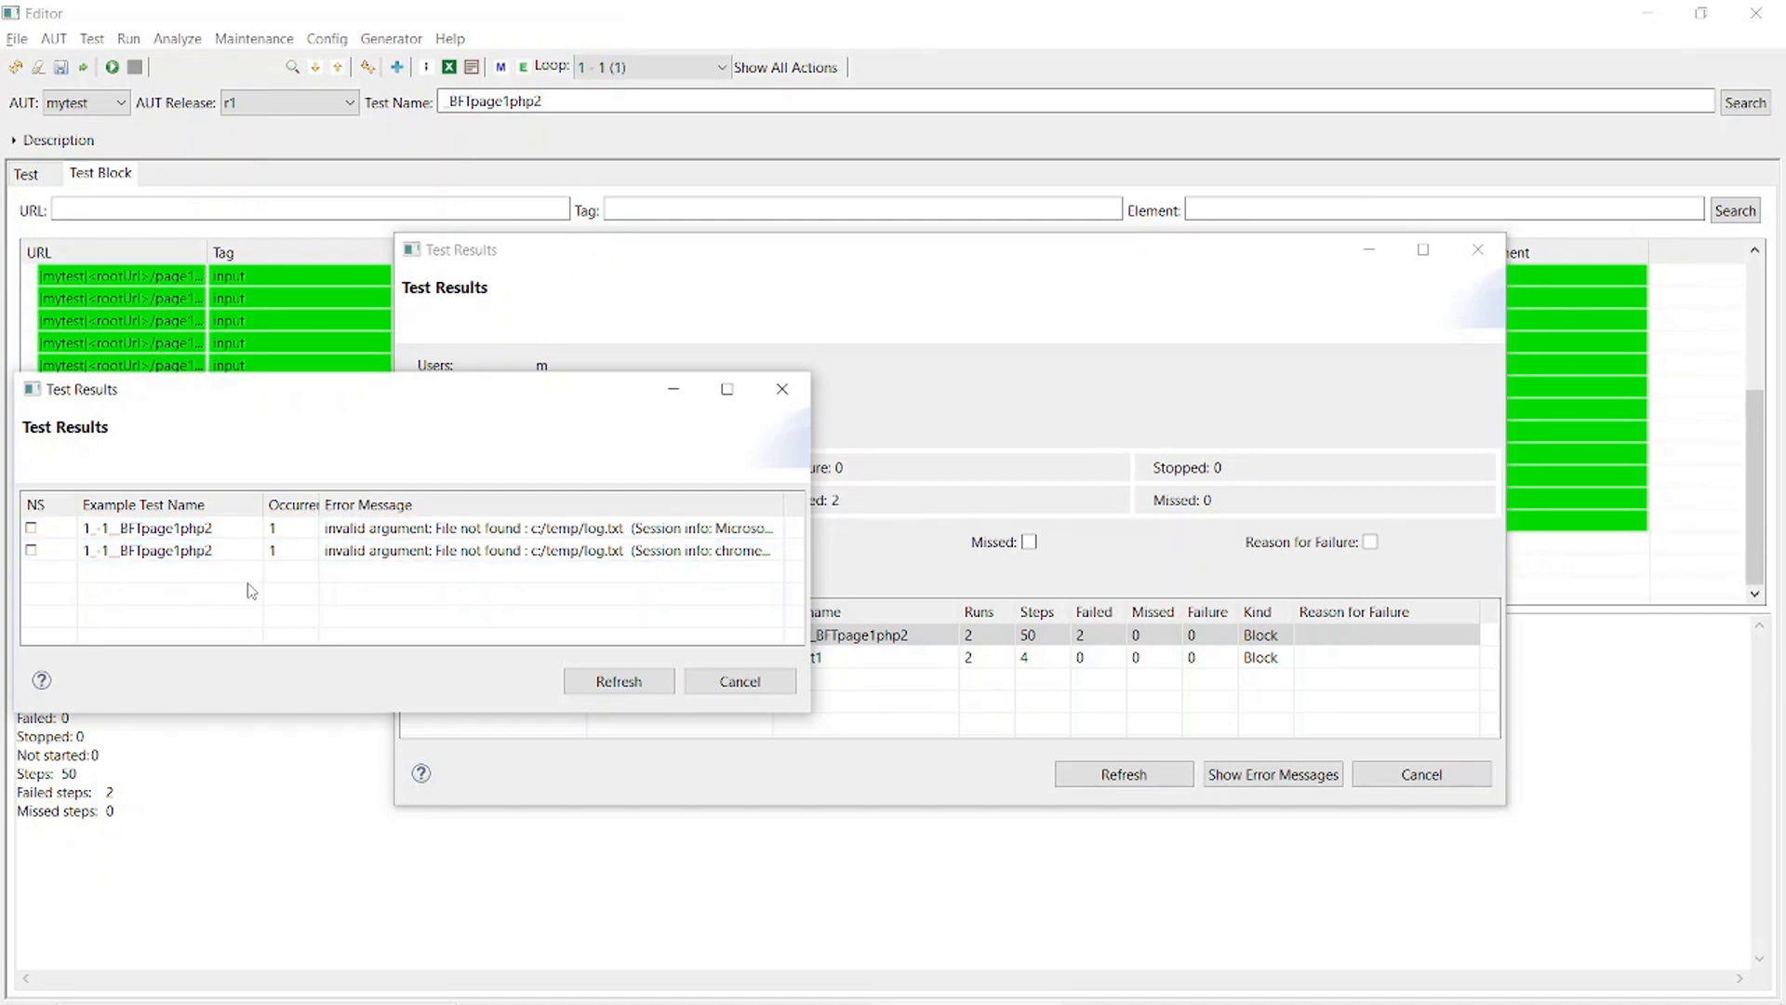
- Mark the Microsoft Edge session's file-not-found error as NS and refresh the test results with that filter
{"action": "left_click", "coordinate": [33, 528]}
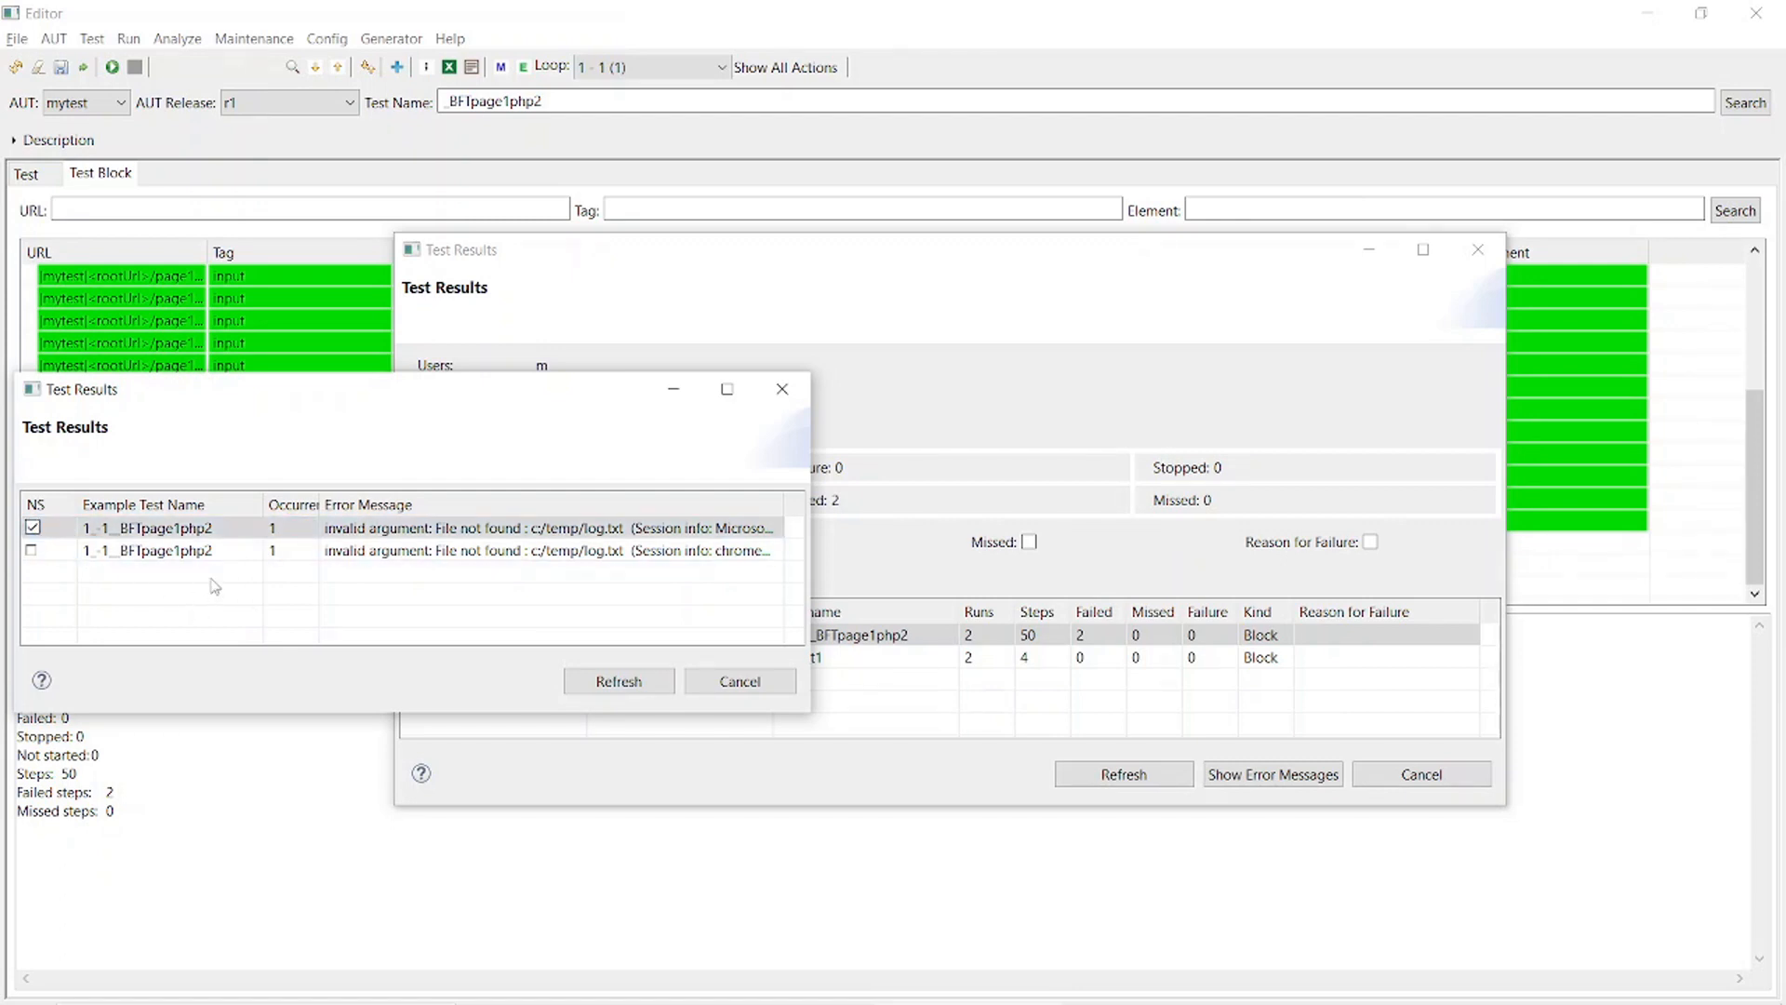
{"action": "left_click", "coordinate": [614, 682]}
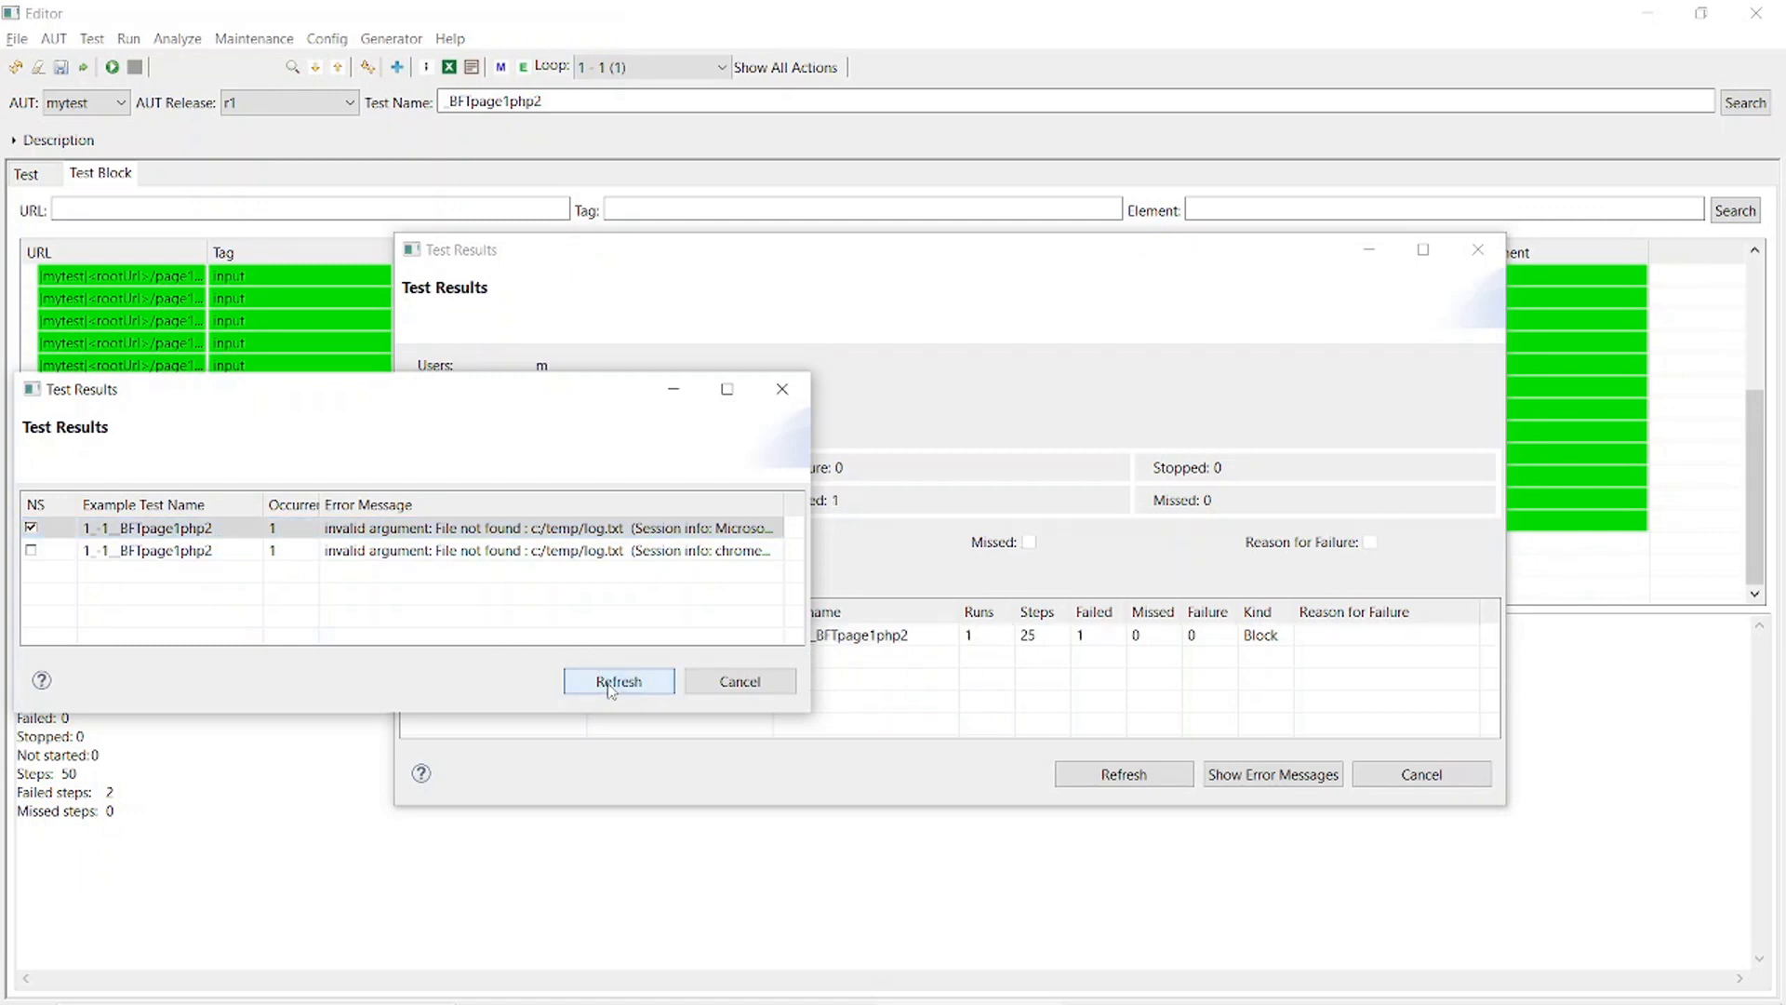
{"action": "left_click_drag", "start_coordinate": [610, 399], "coordinate": [555, 99]}
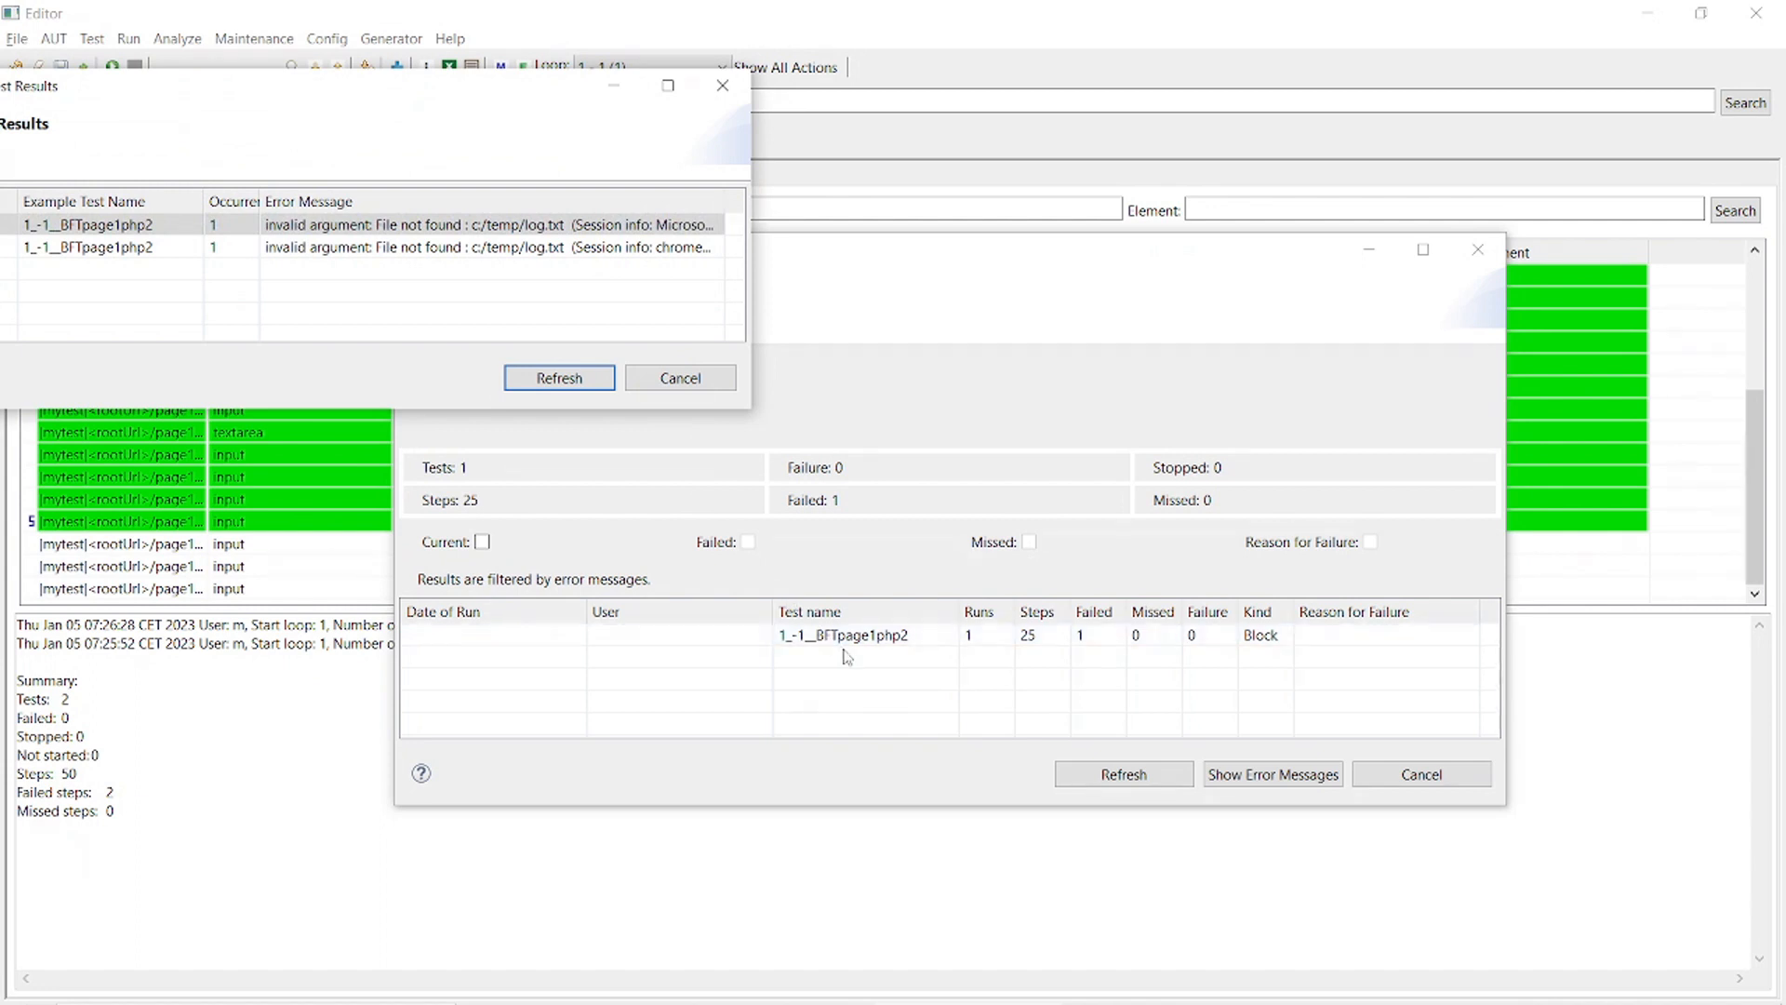
- Mark the Chrome session's file-not-found error as NS too, refresh, close the error message list, and reload the test results
{"action": "left_click", "coordinate": [287, 230]}
{"action": "left_click_drag", "start_coordinate": [403, 98], "coordinate": [646, 131]}
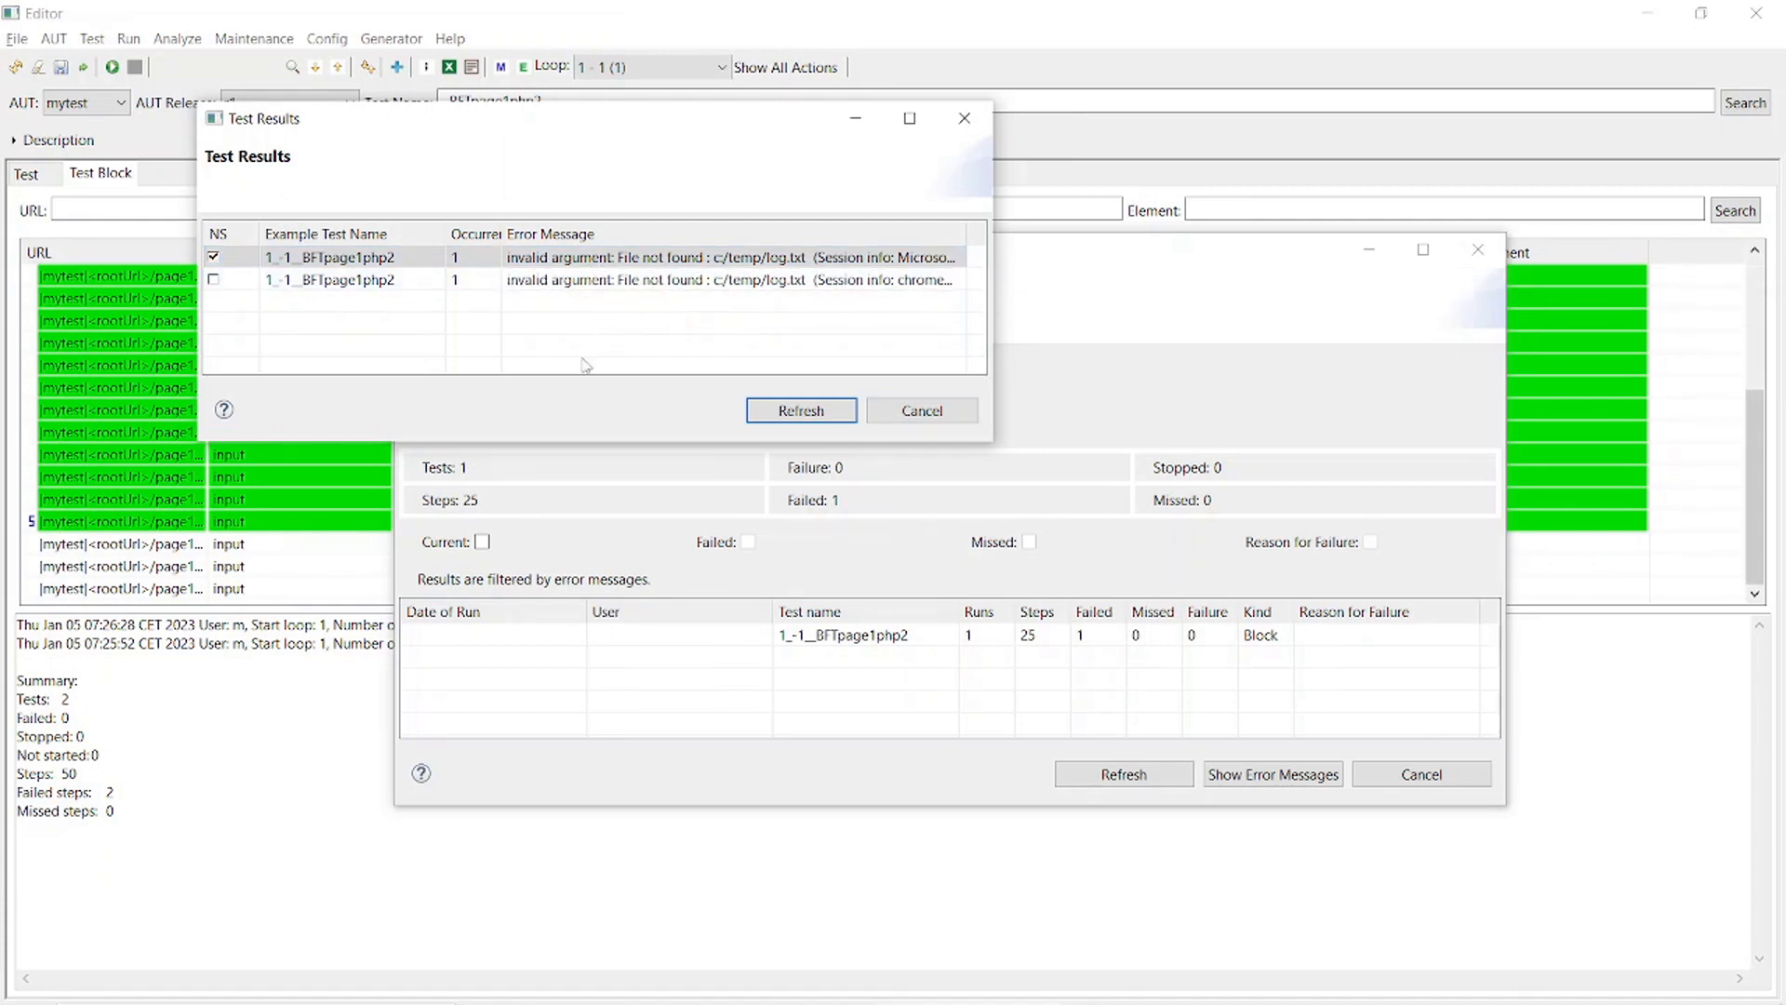
{"action": "left_click", "coordinate": [215, 281]}
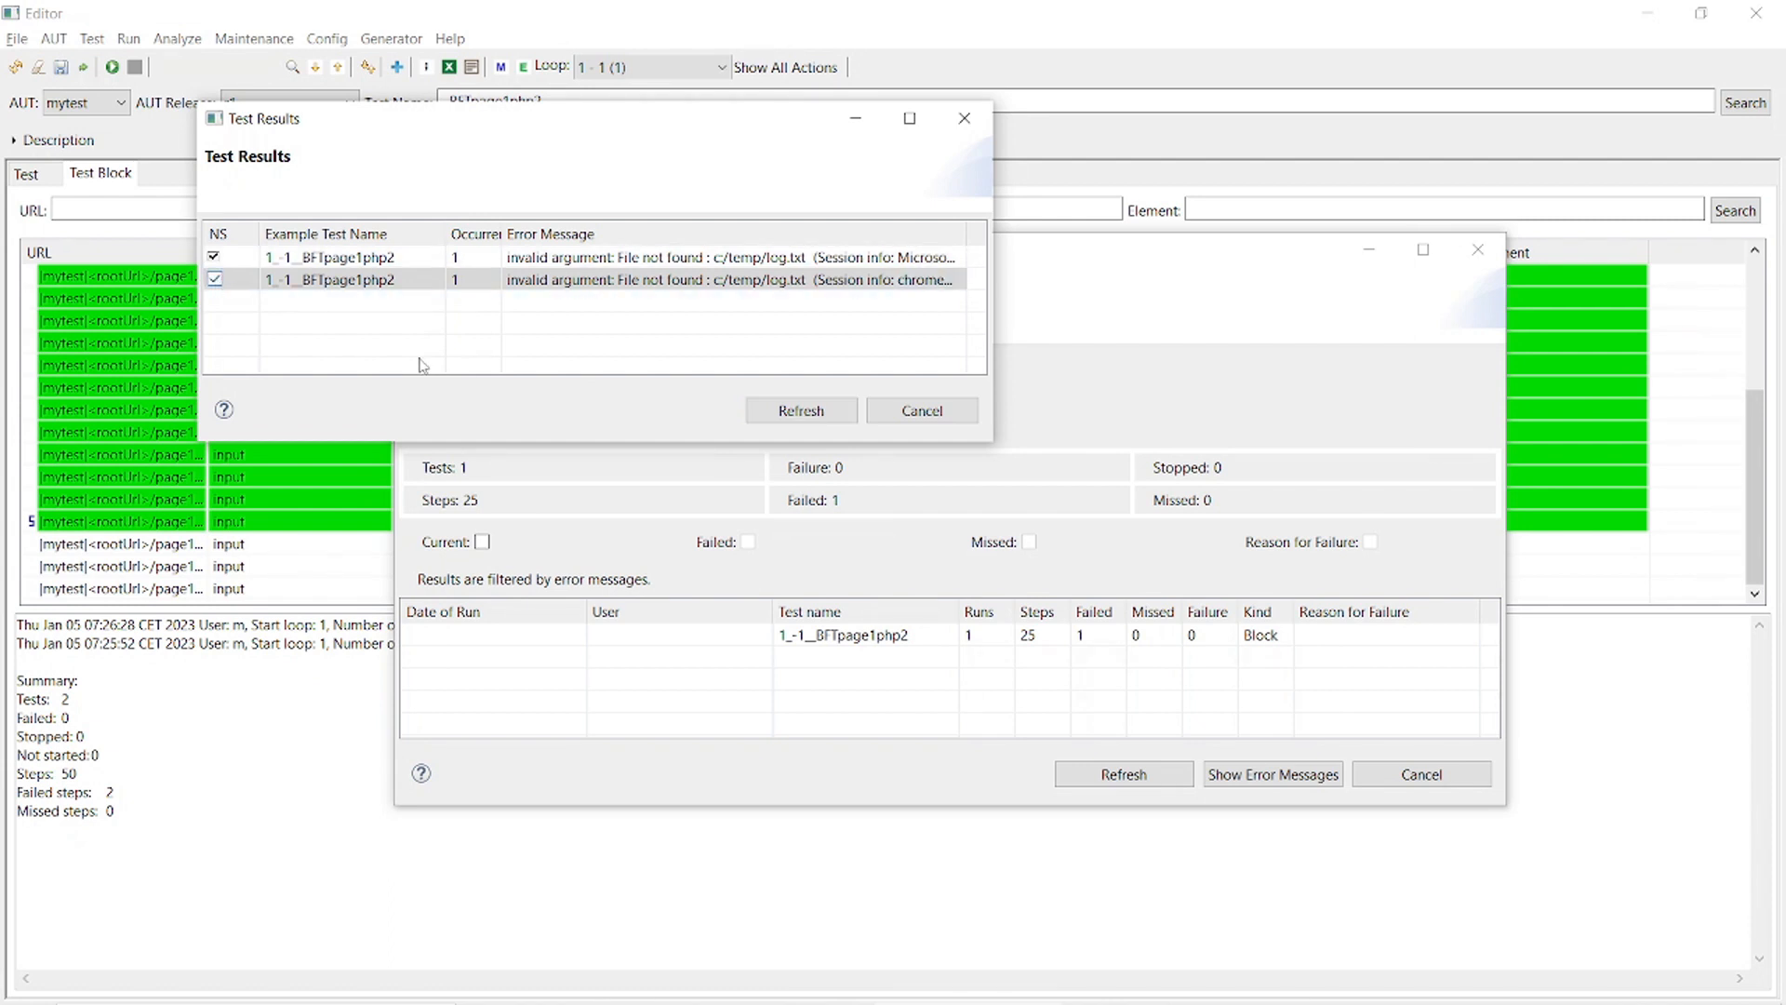
{"action": "left_click", "coordinate": [789, 409]}
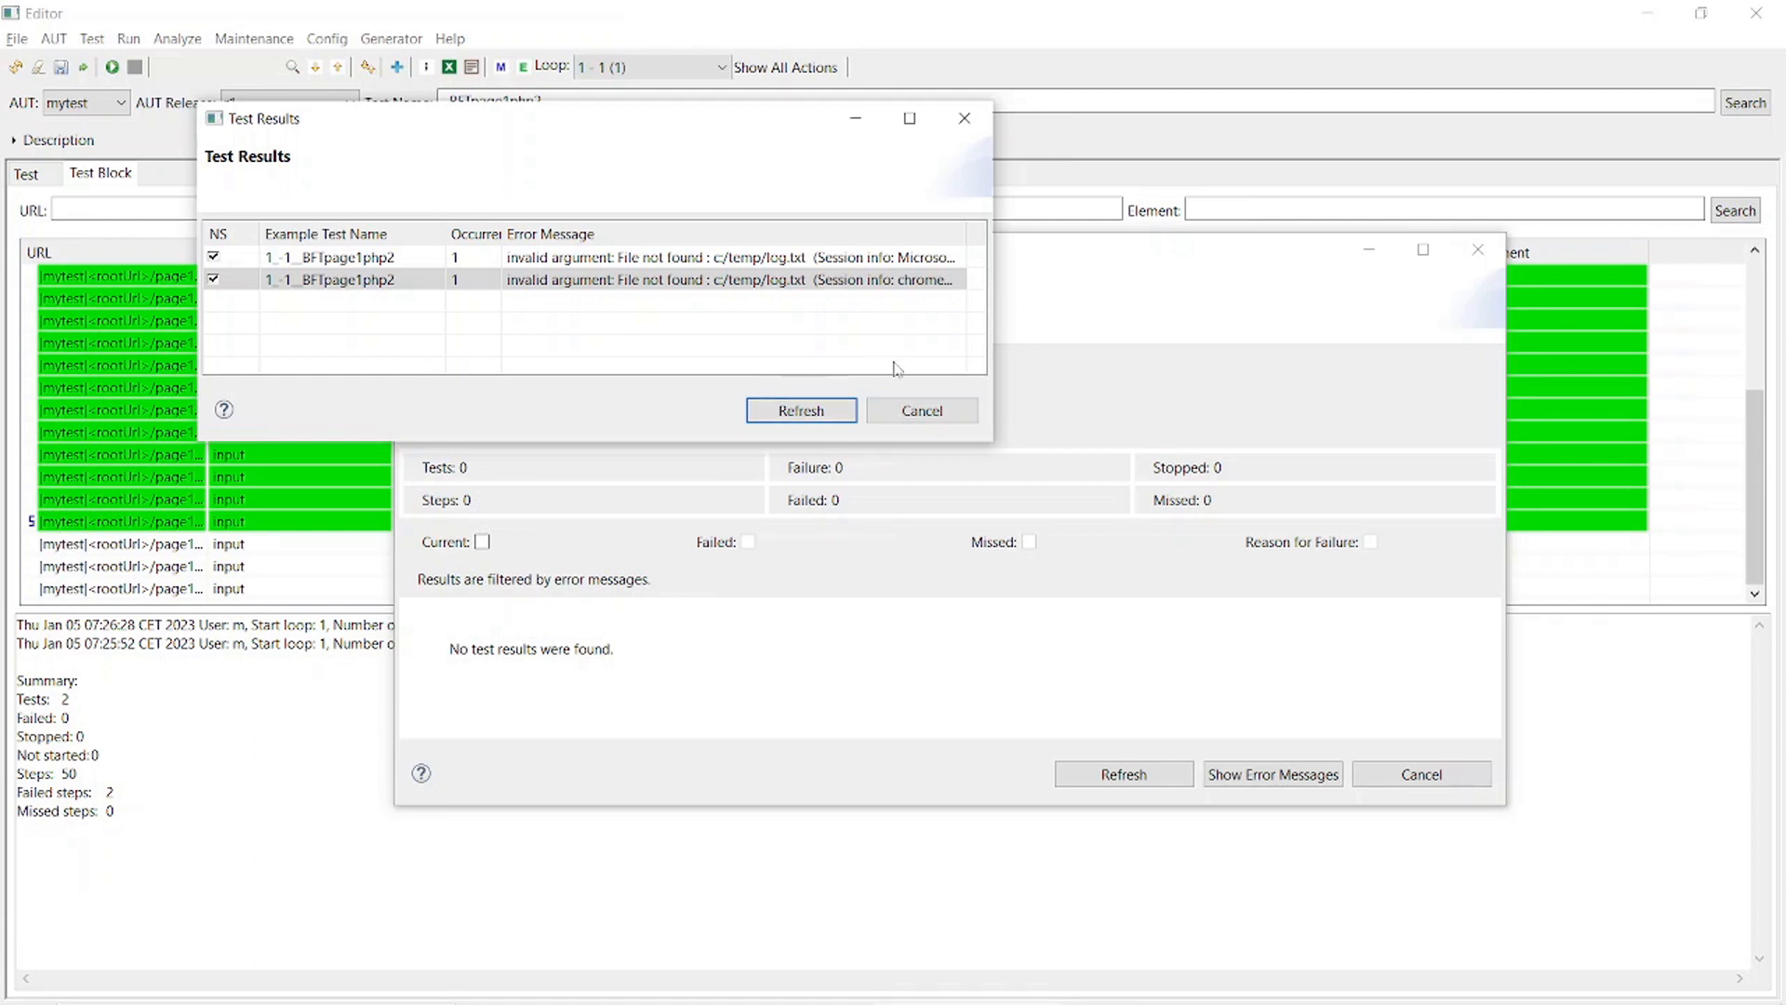
{"action": "left_click", "coordinate": [916, 414]}
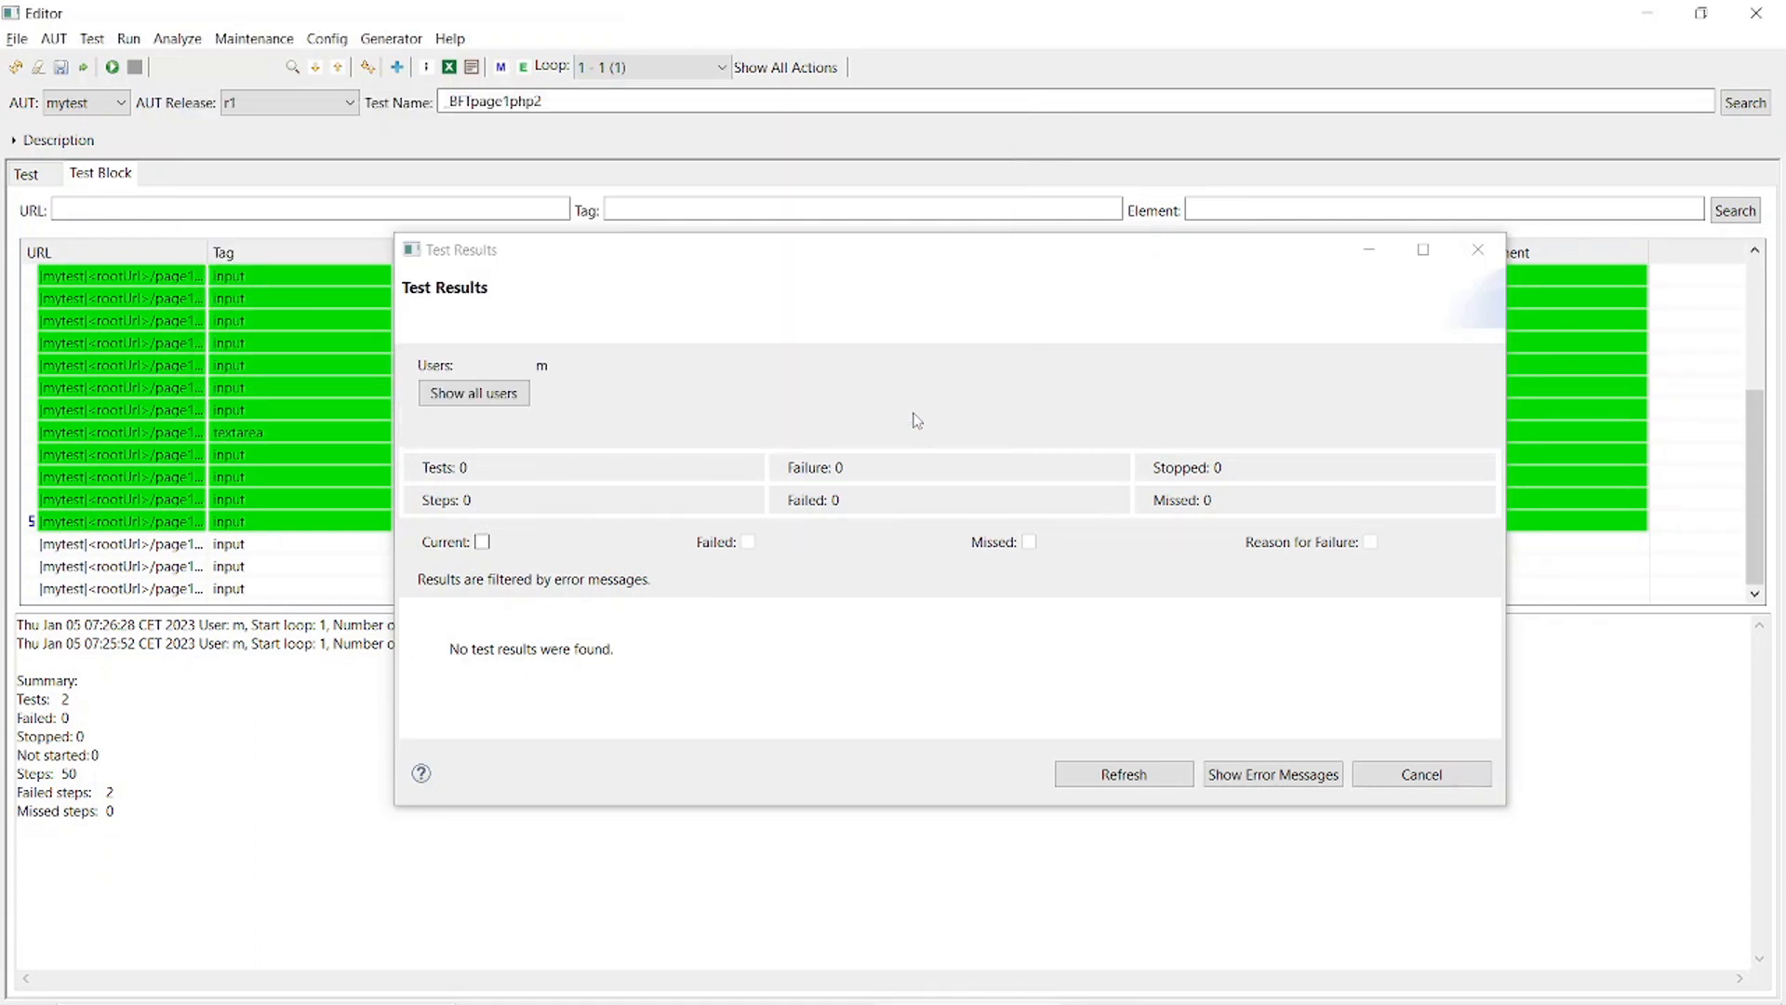
{"action": "left_click", "coordinate": [1128, 774]}
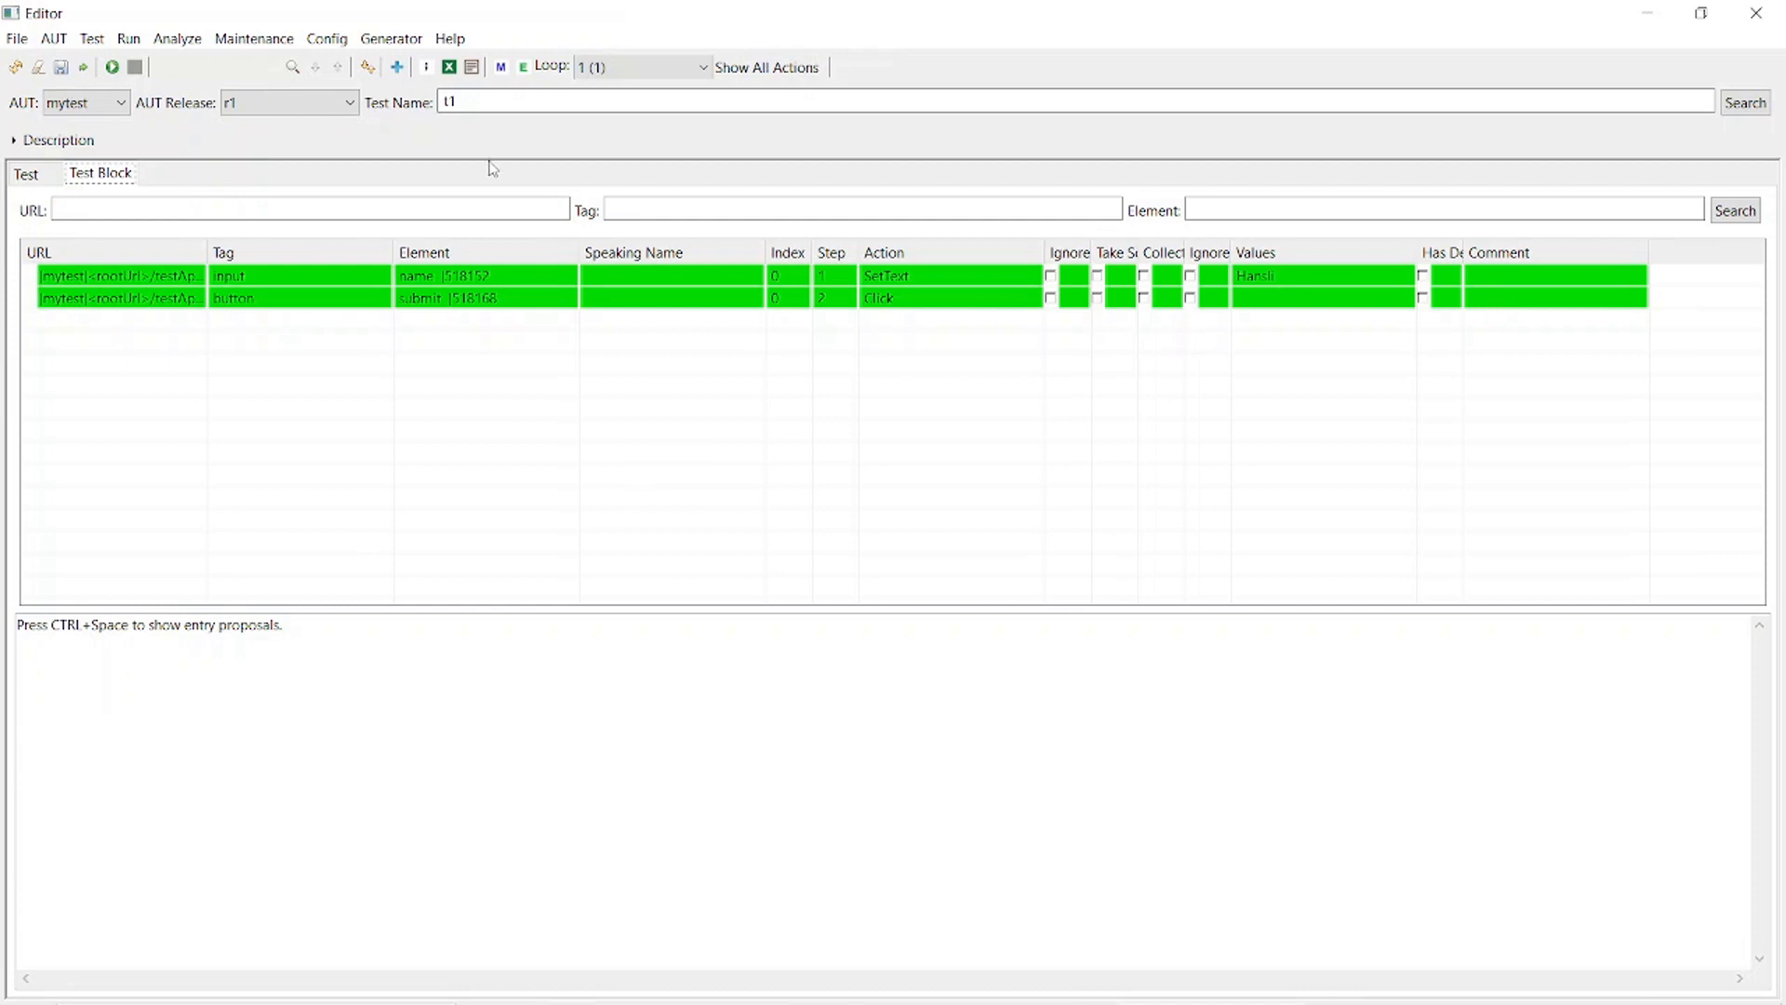
- Add the block t1 to the test test1 at position 1
{"action": "left_click", "coordinate": [398, 69]}
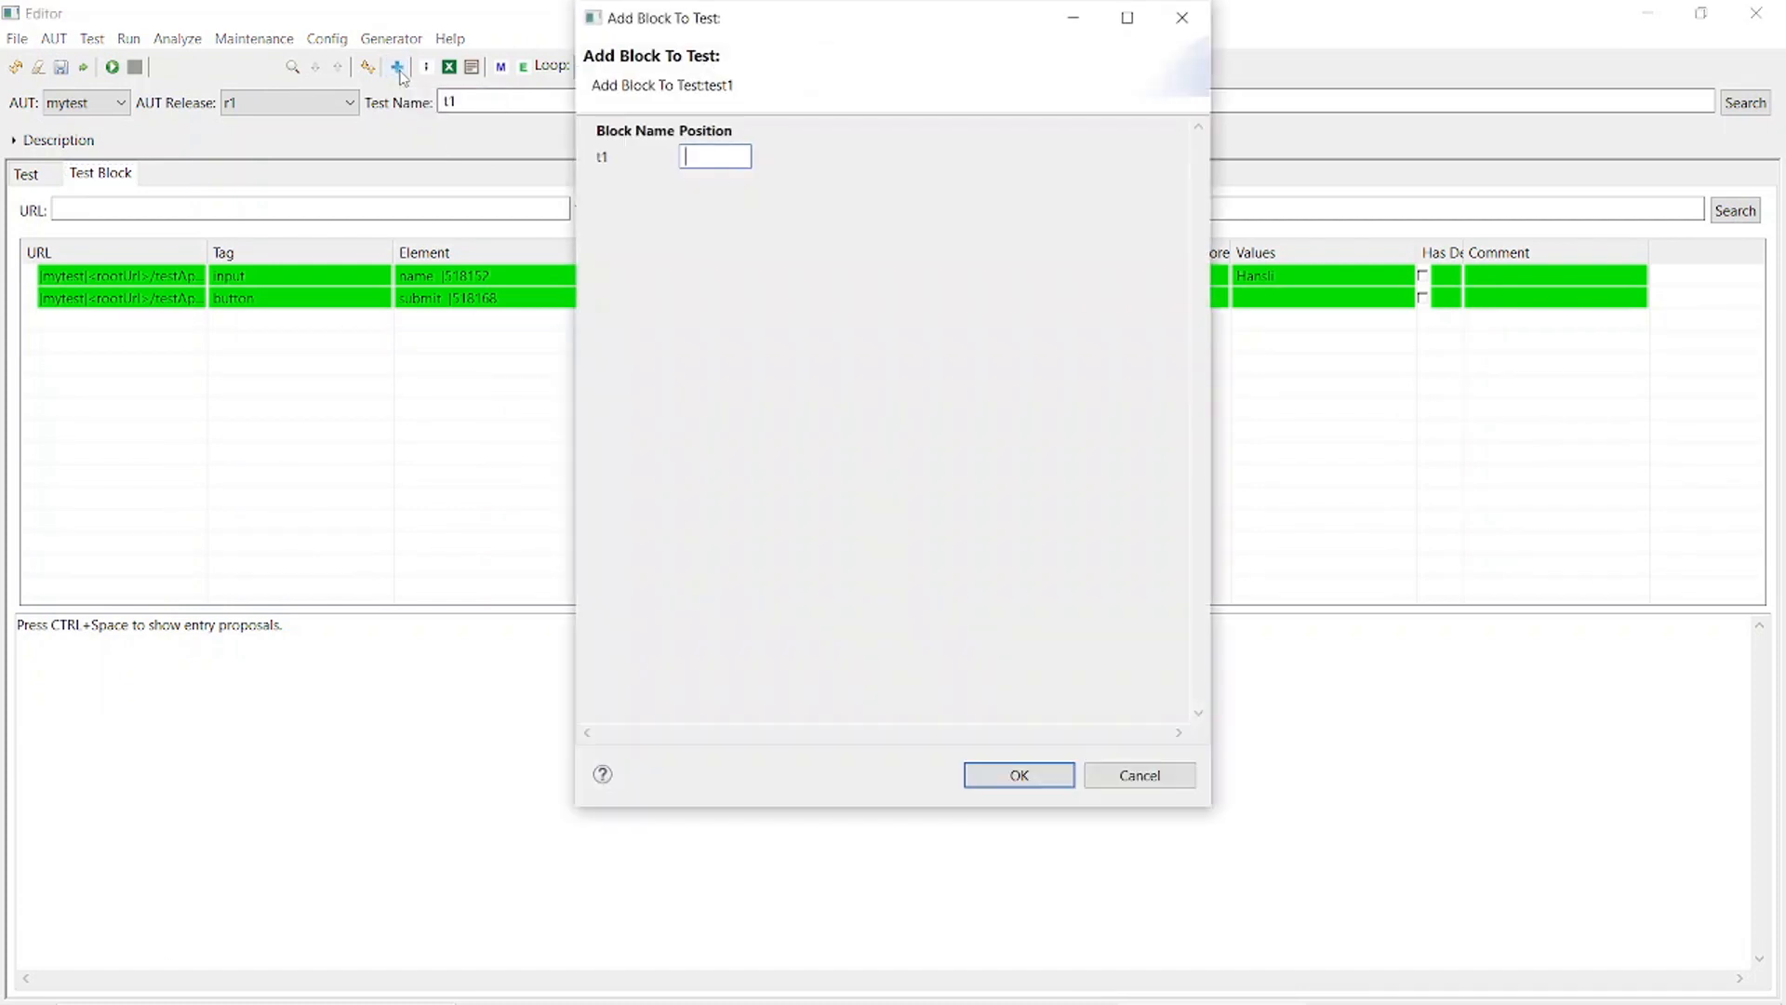
{"action": "type", "text": "1"}
{"action": "left_click", "coordinate": [1021, 774]}
- Search all test blocks with %, load BFTtestAppphp1, and add it to test1 at position 2
{"action": "left_click", "coordinate": [561, 97]}
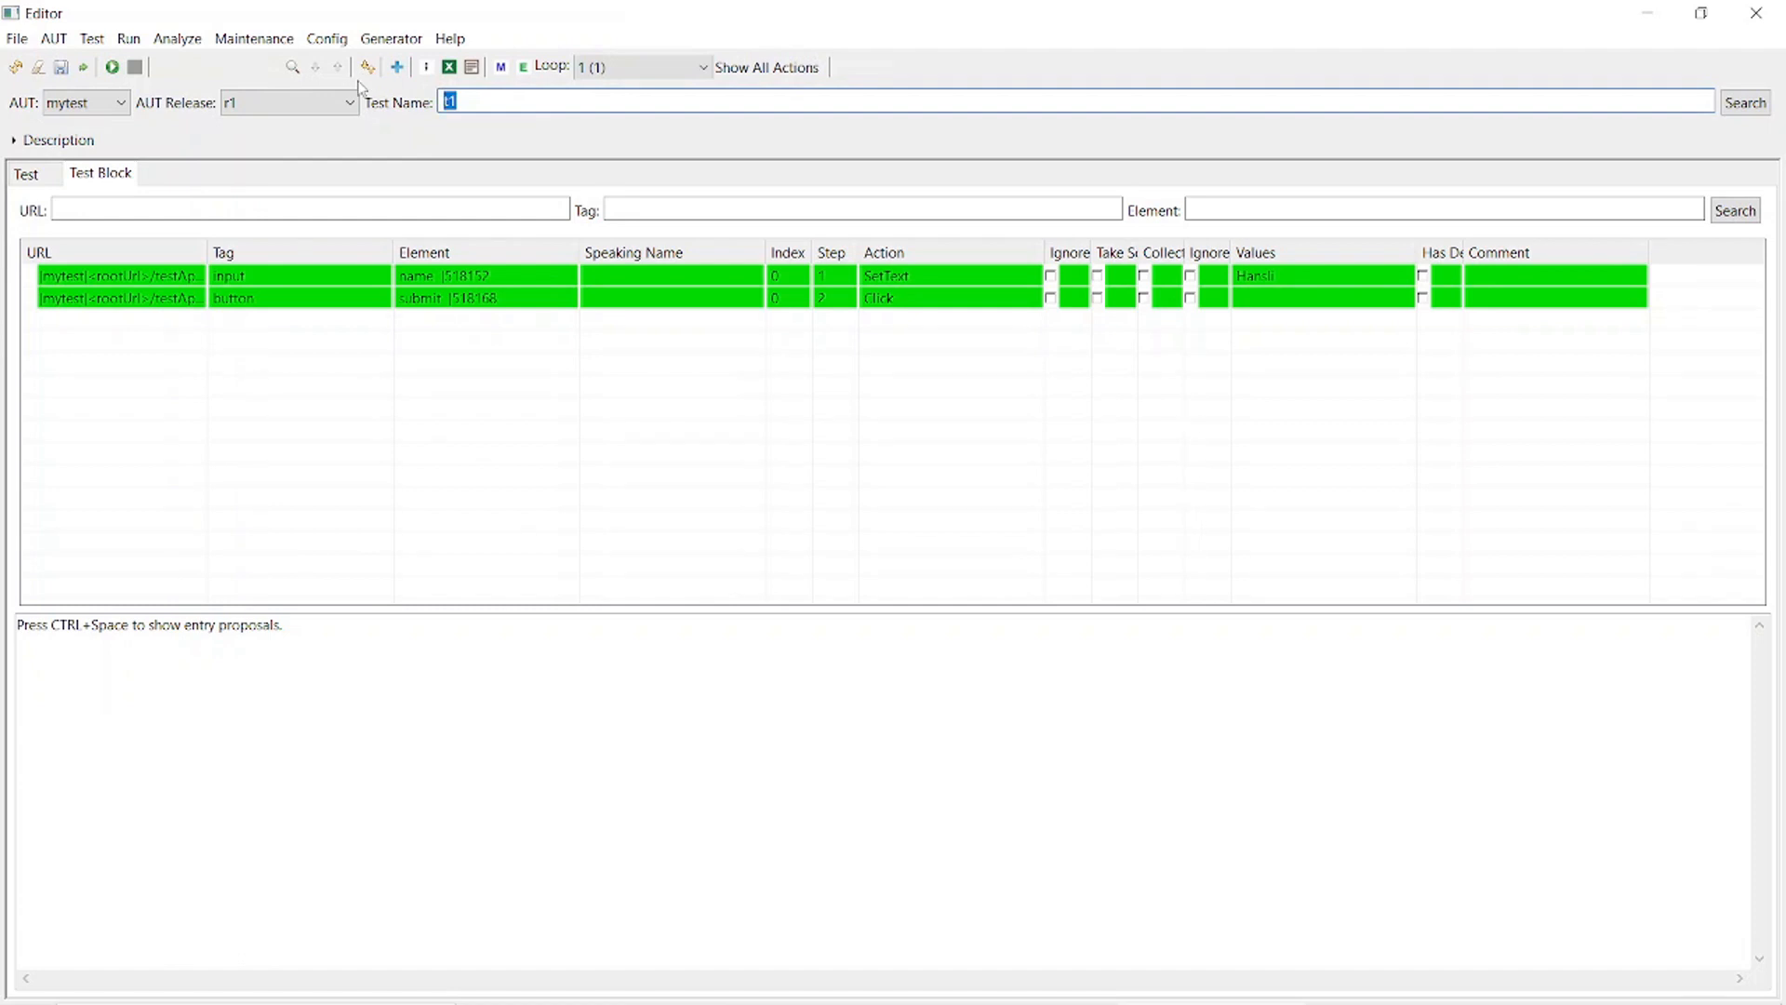
{"action": "type", "text": "%"}
{"action": "left_click", "coordinate": [1745, 105]}
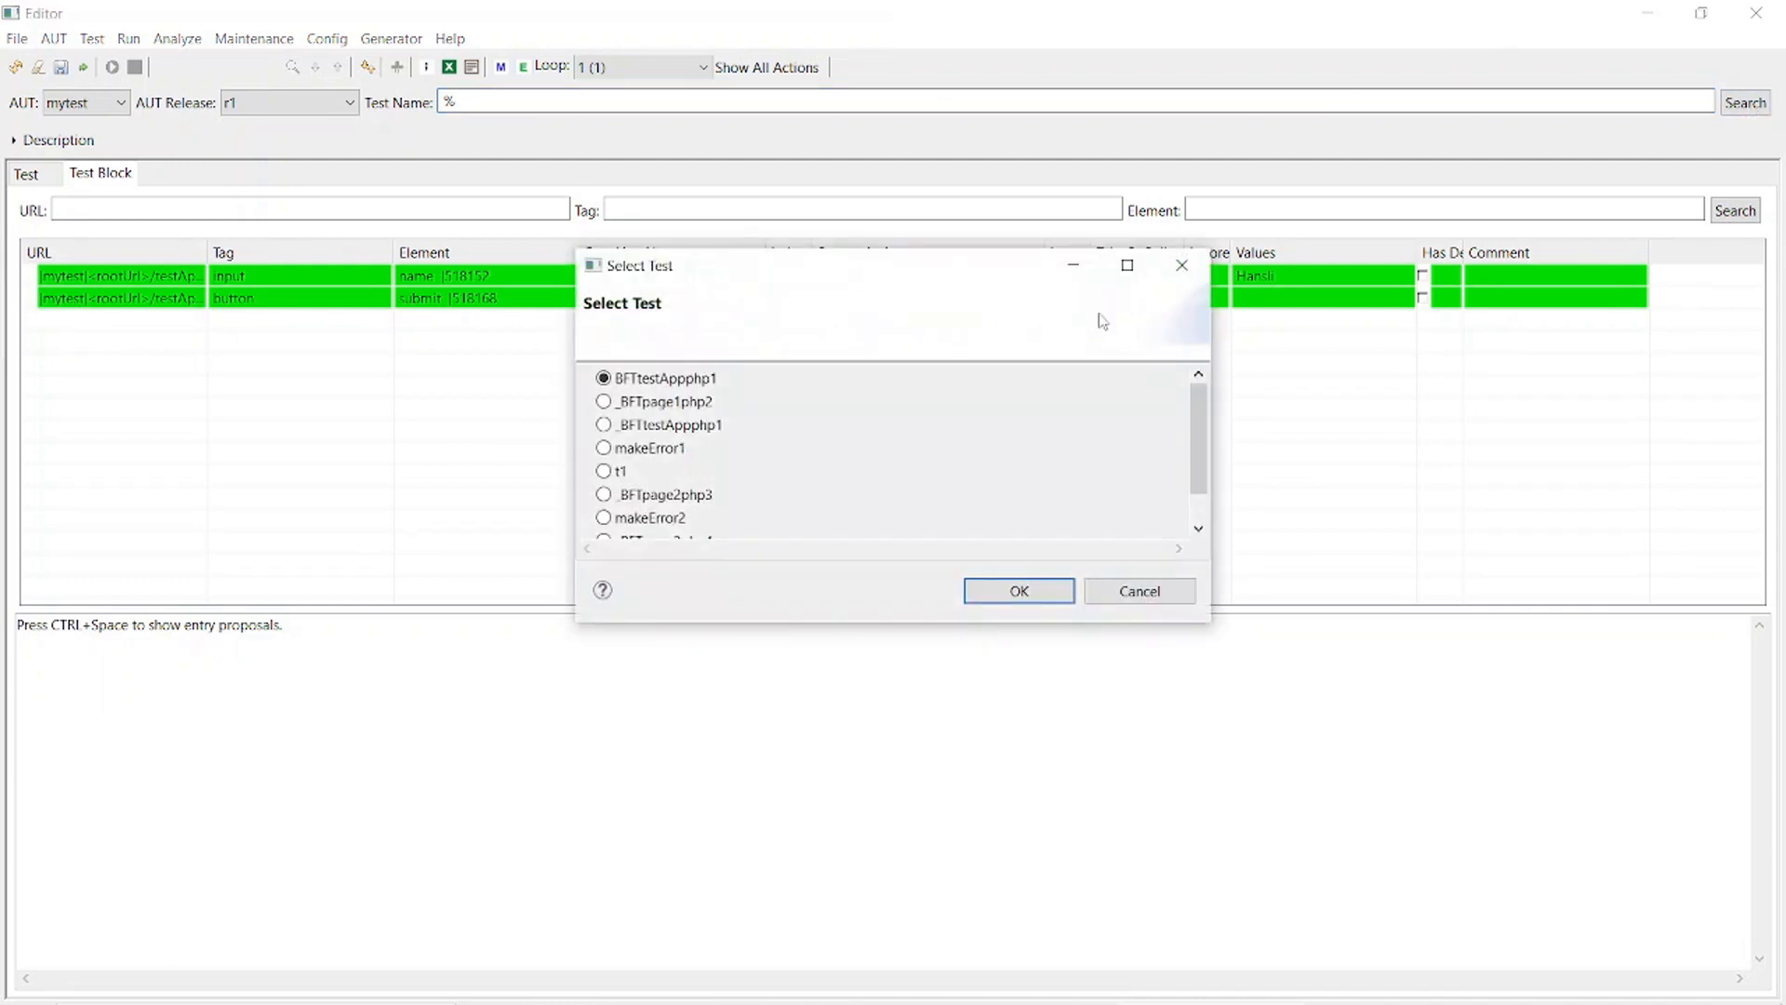
{"action": "left_click", "coordinate": [1056, 593]}
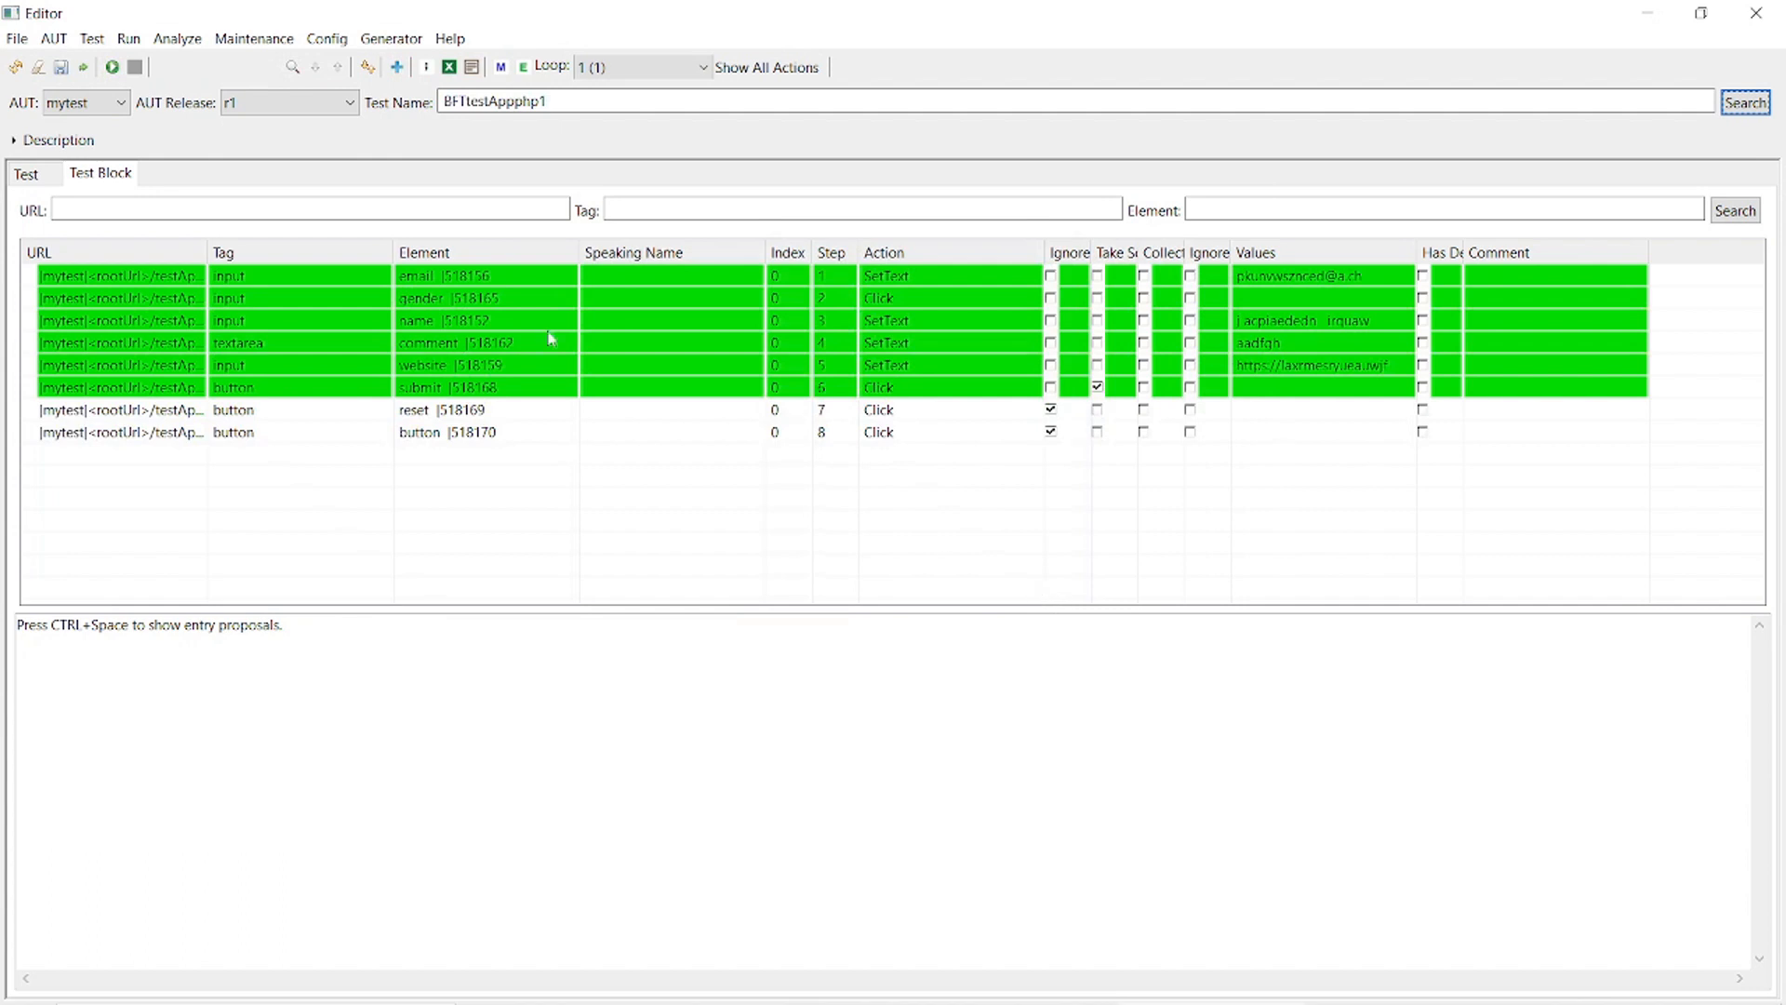
{"action": "left_click", "coordinate": [397, 67]}
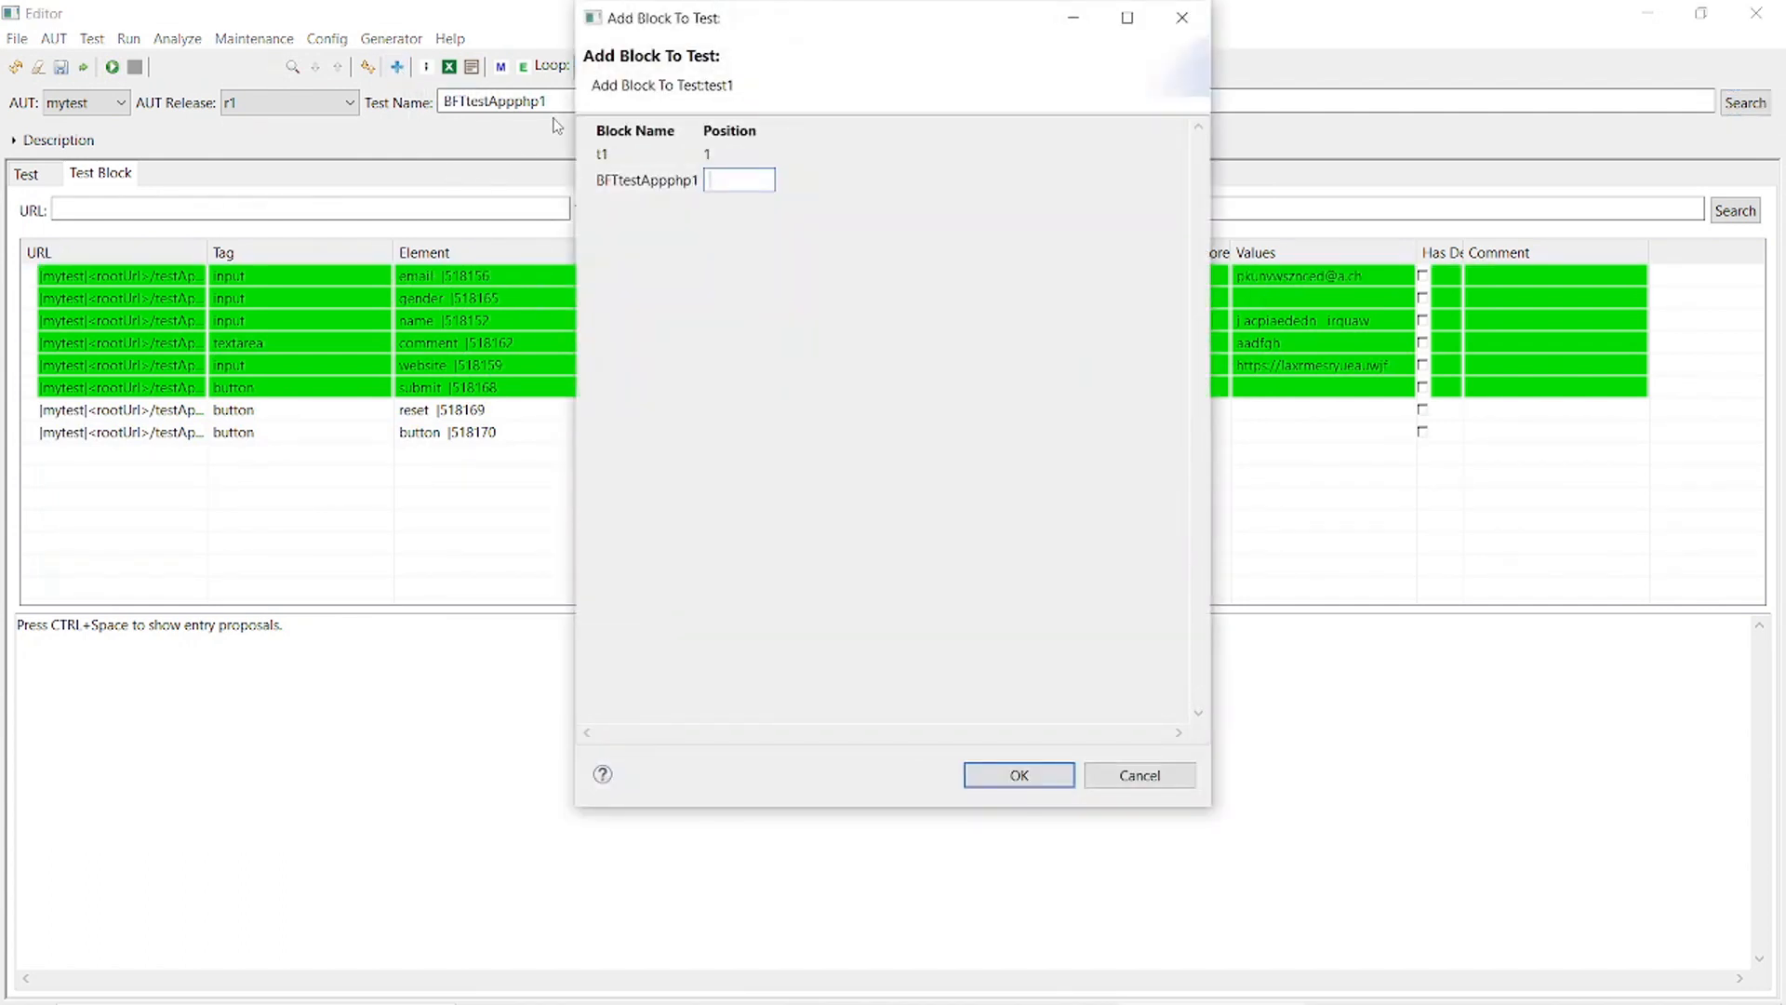
{"action": "type", "text": "2"}
{"action": "left_click", "coordinate": [1018, 775]}
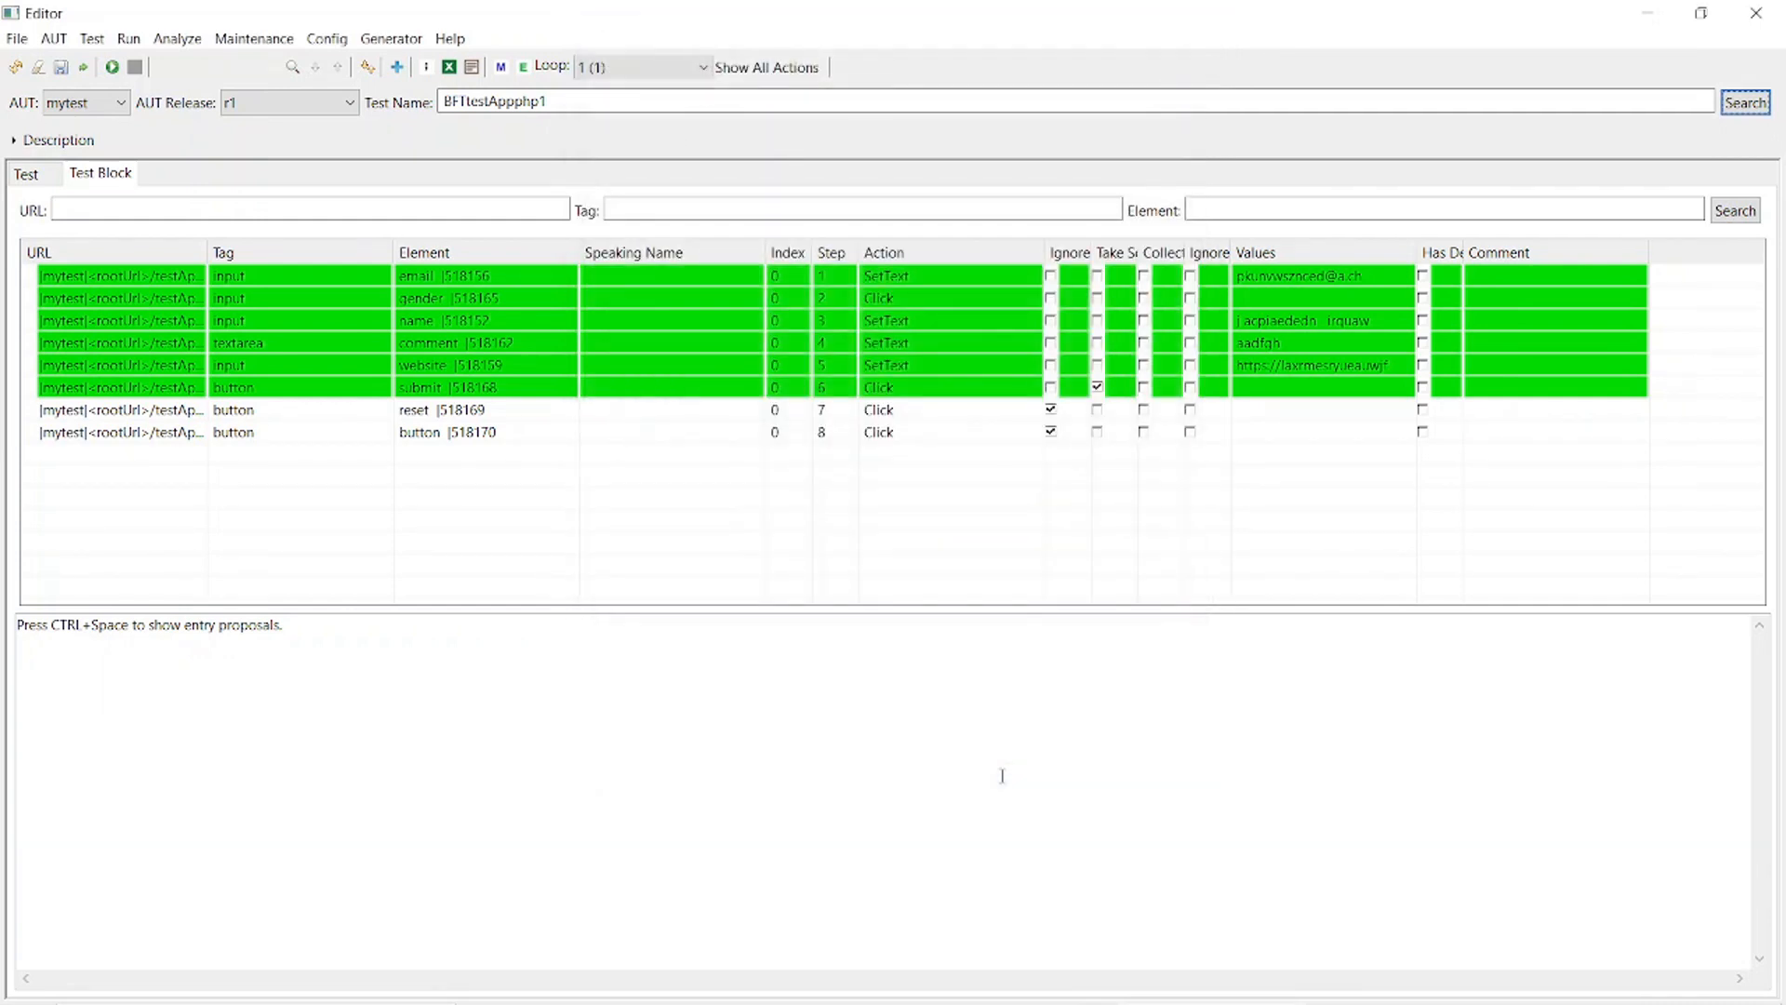
- Show the test composed of both blocks, name it test1, and save it
{"action": "left_click", "coordinate": [38, 179]}
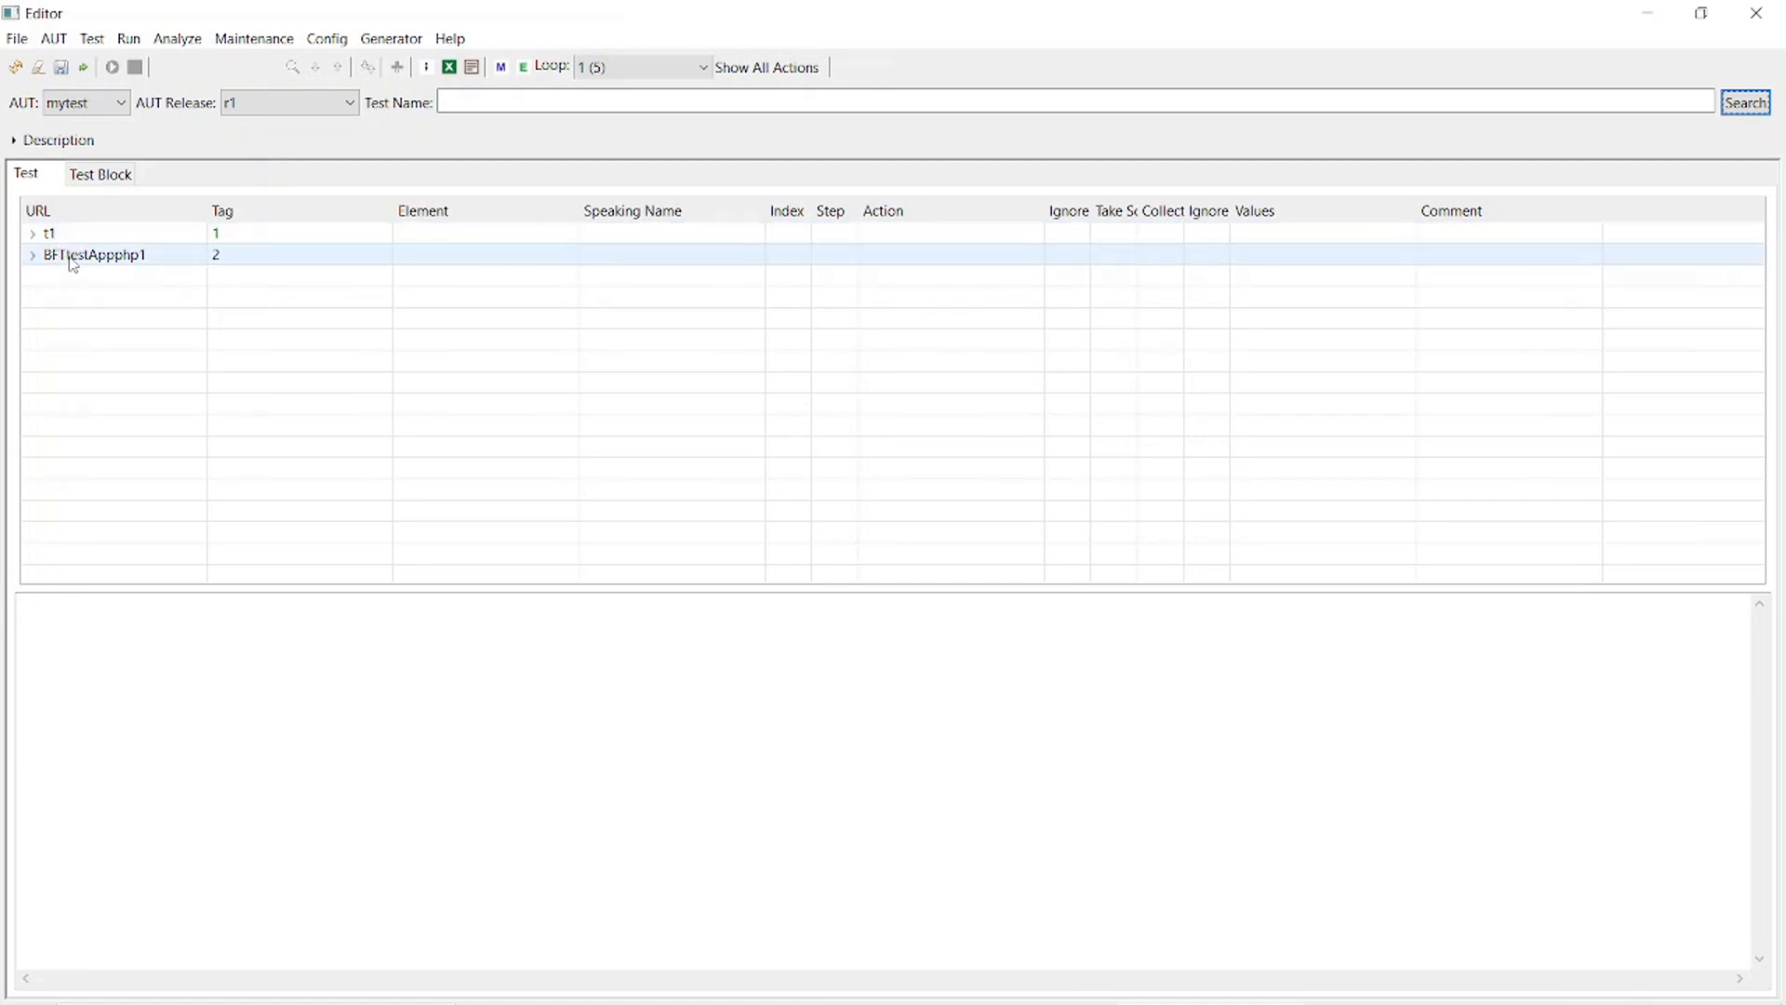
{"action": "left_click", "coordinate": [461, 103]}
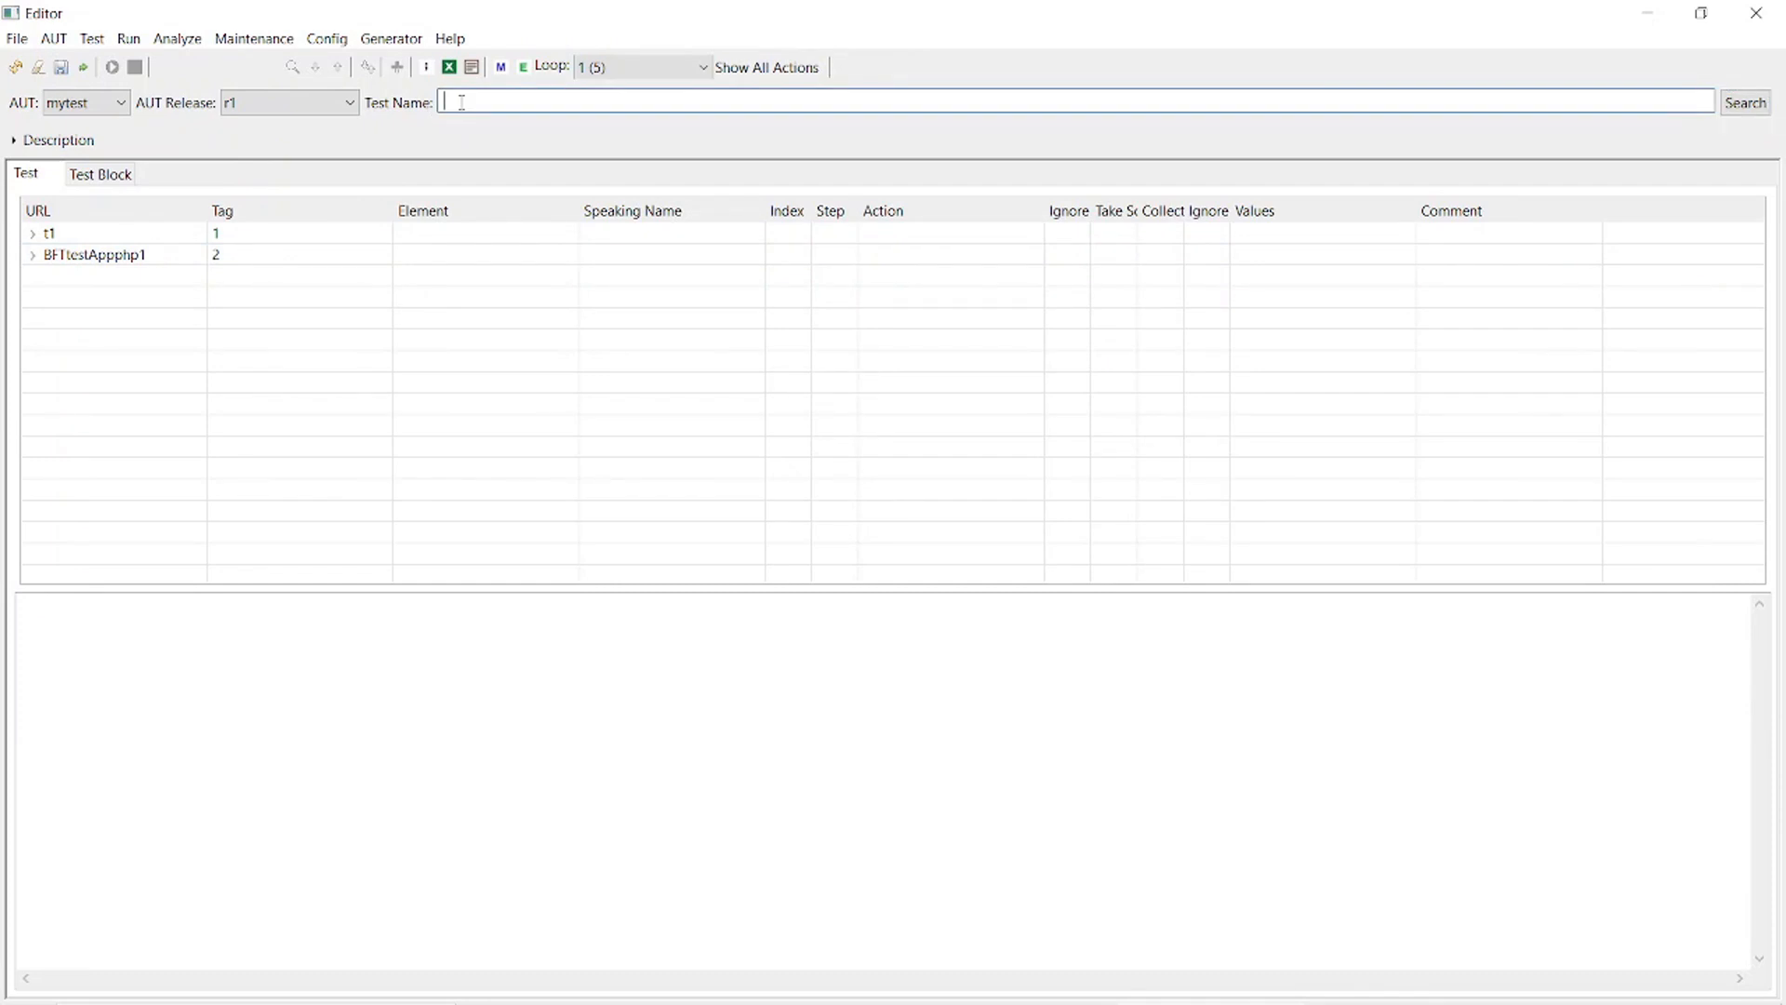
{"action": "type", "text": "test1"}
{"action": "left_click", "coordinate": [60, 69]}
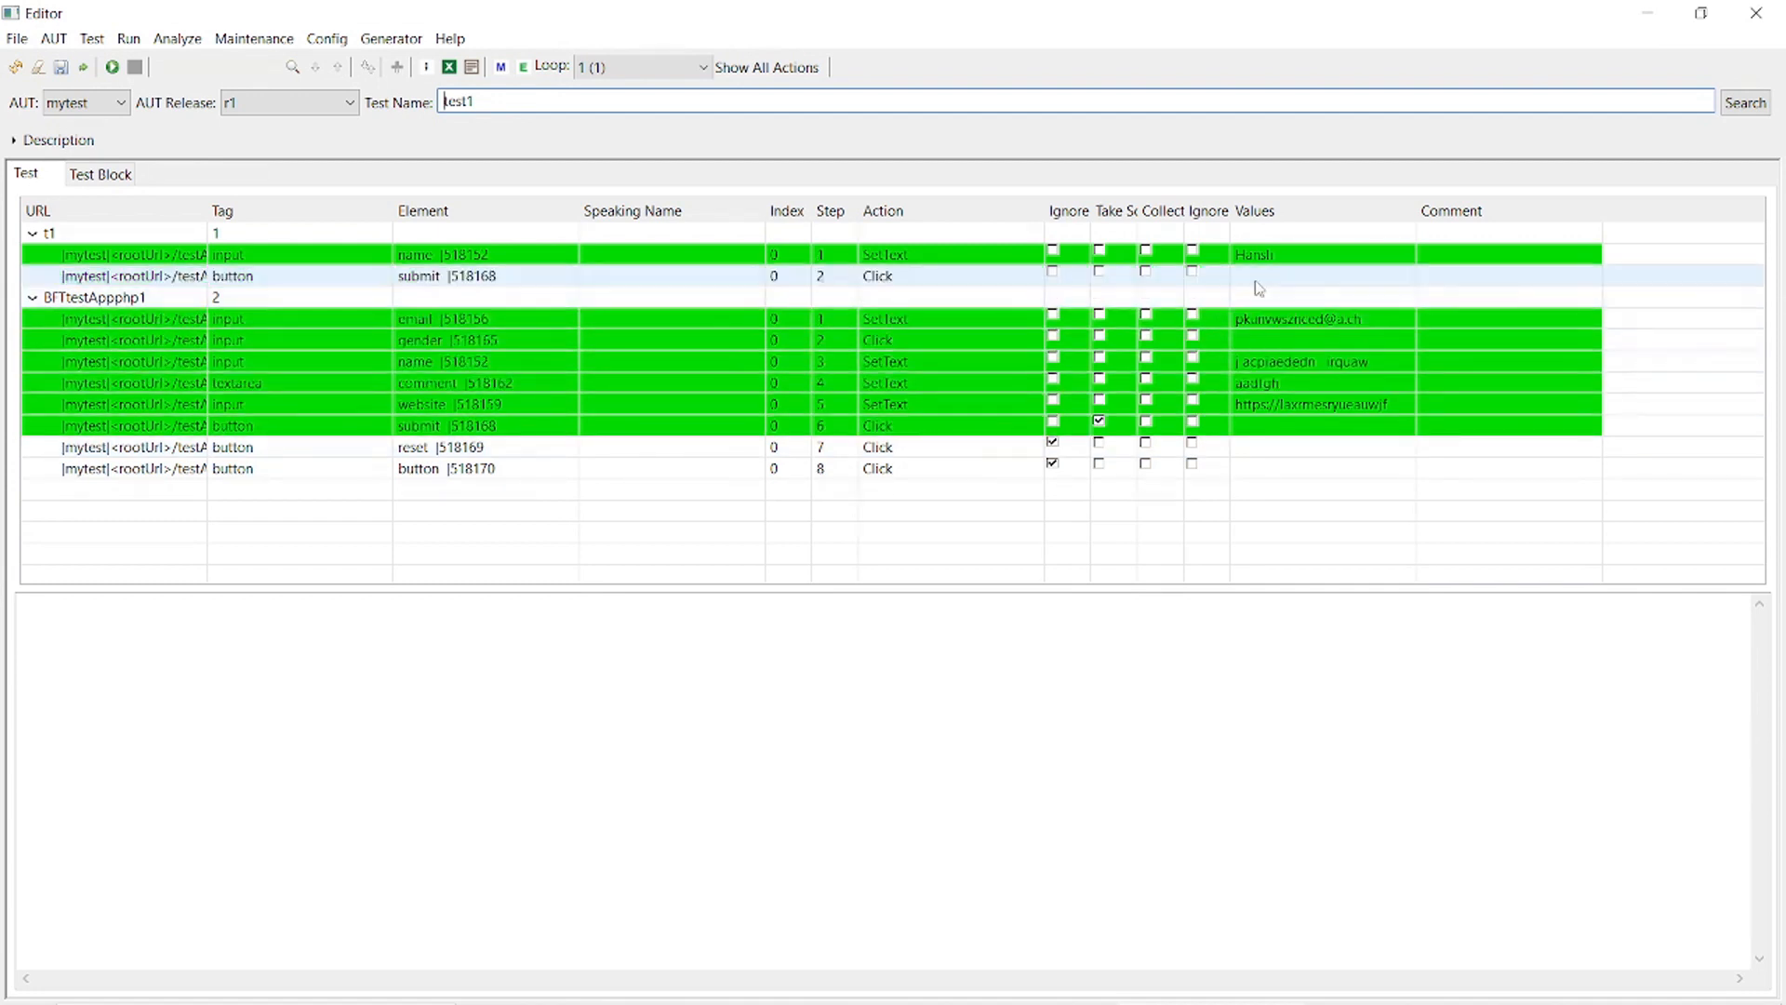
- Set the comment textarea's value in the BFTtestAppphp1 block to asdfghhh and save the updated test
{"action": "left_click", "coordinate": [1282, 384]}
{"action": "type", "text": "asdfg"}
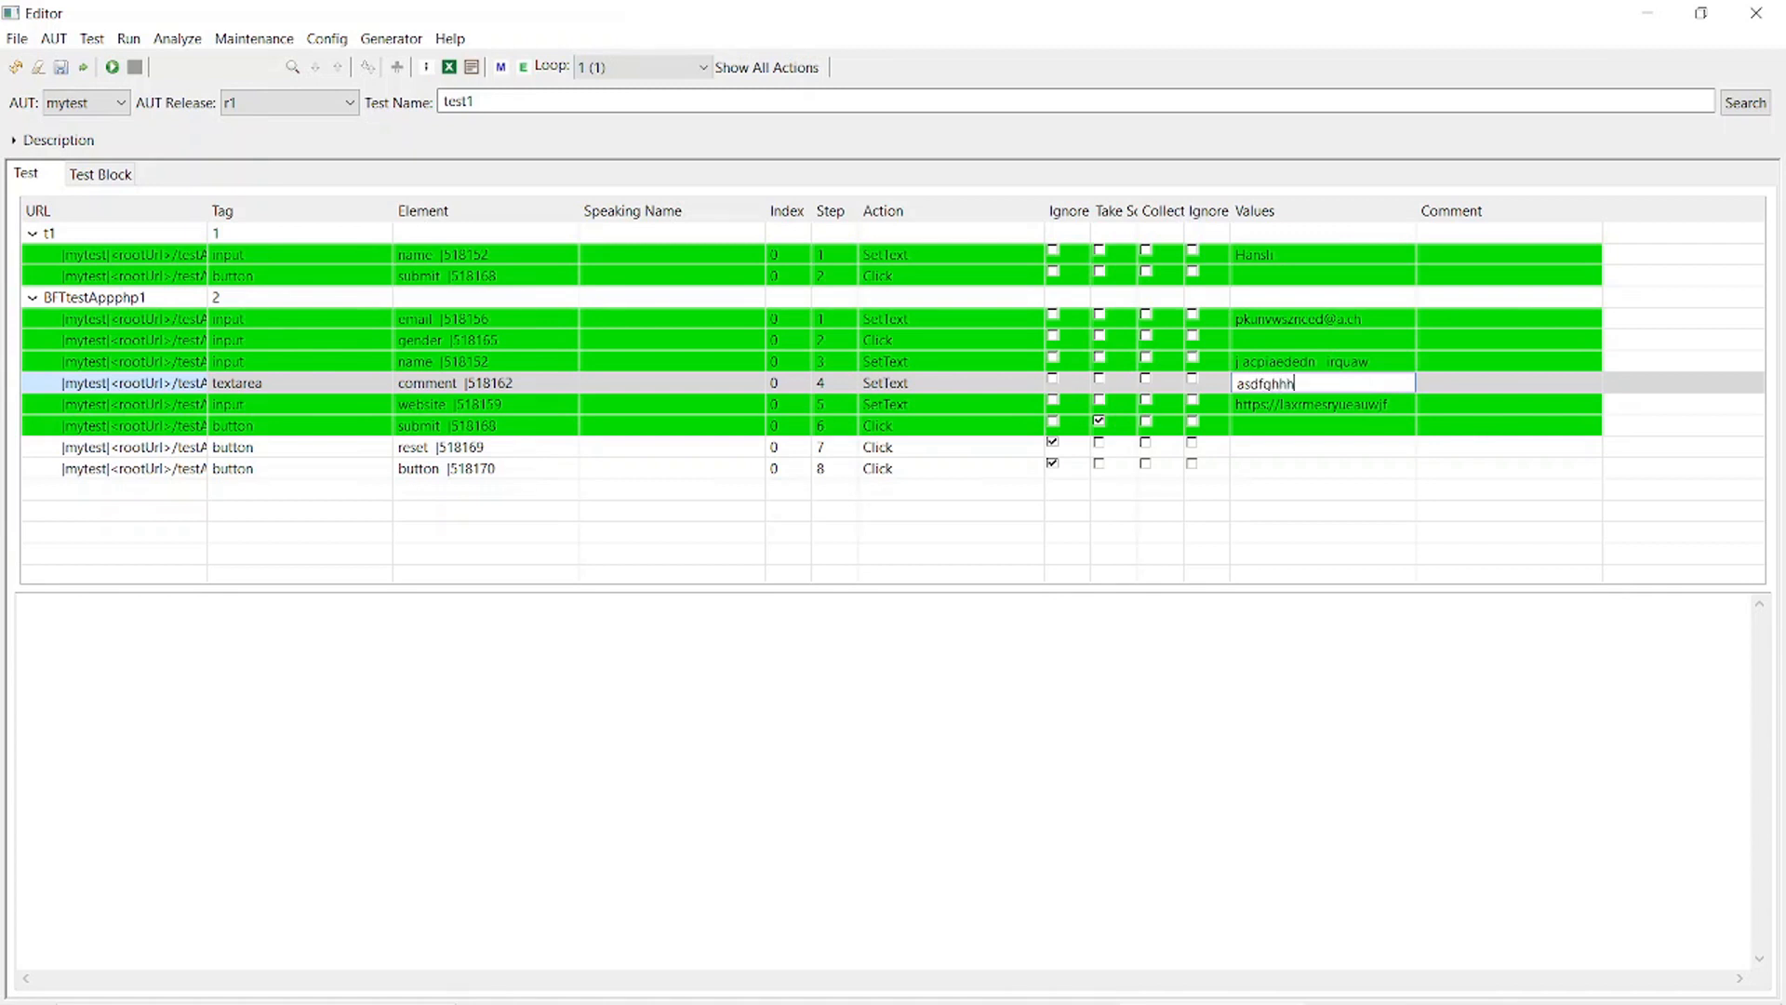
{"action": "left_click", "coordinate": [1464, 387]}
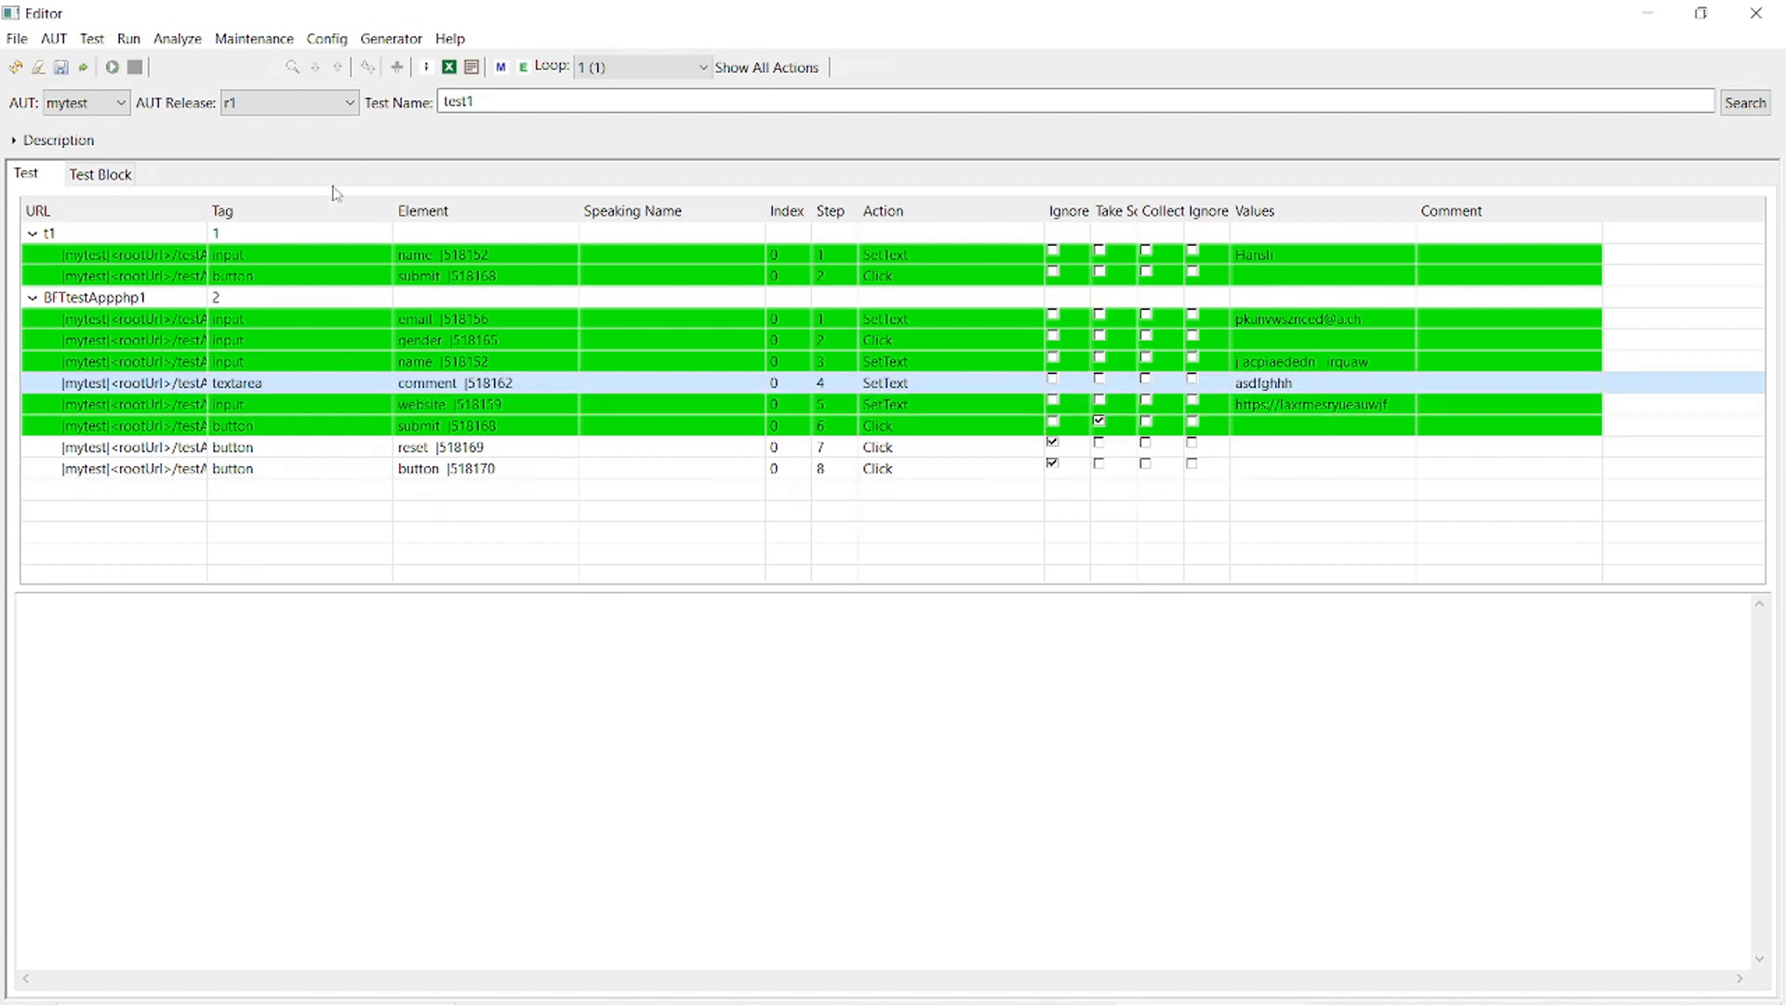
{"action": "left_click", "coordinate": [60, 68]}
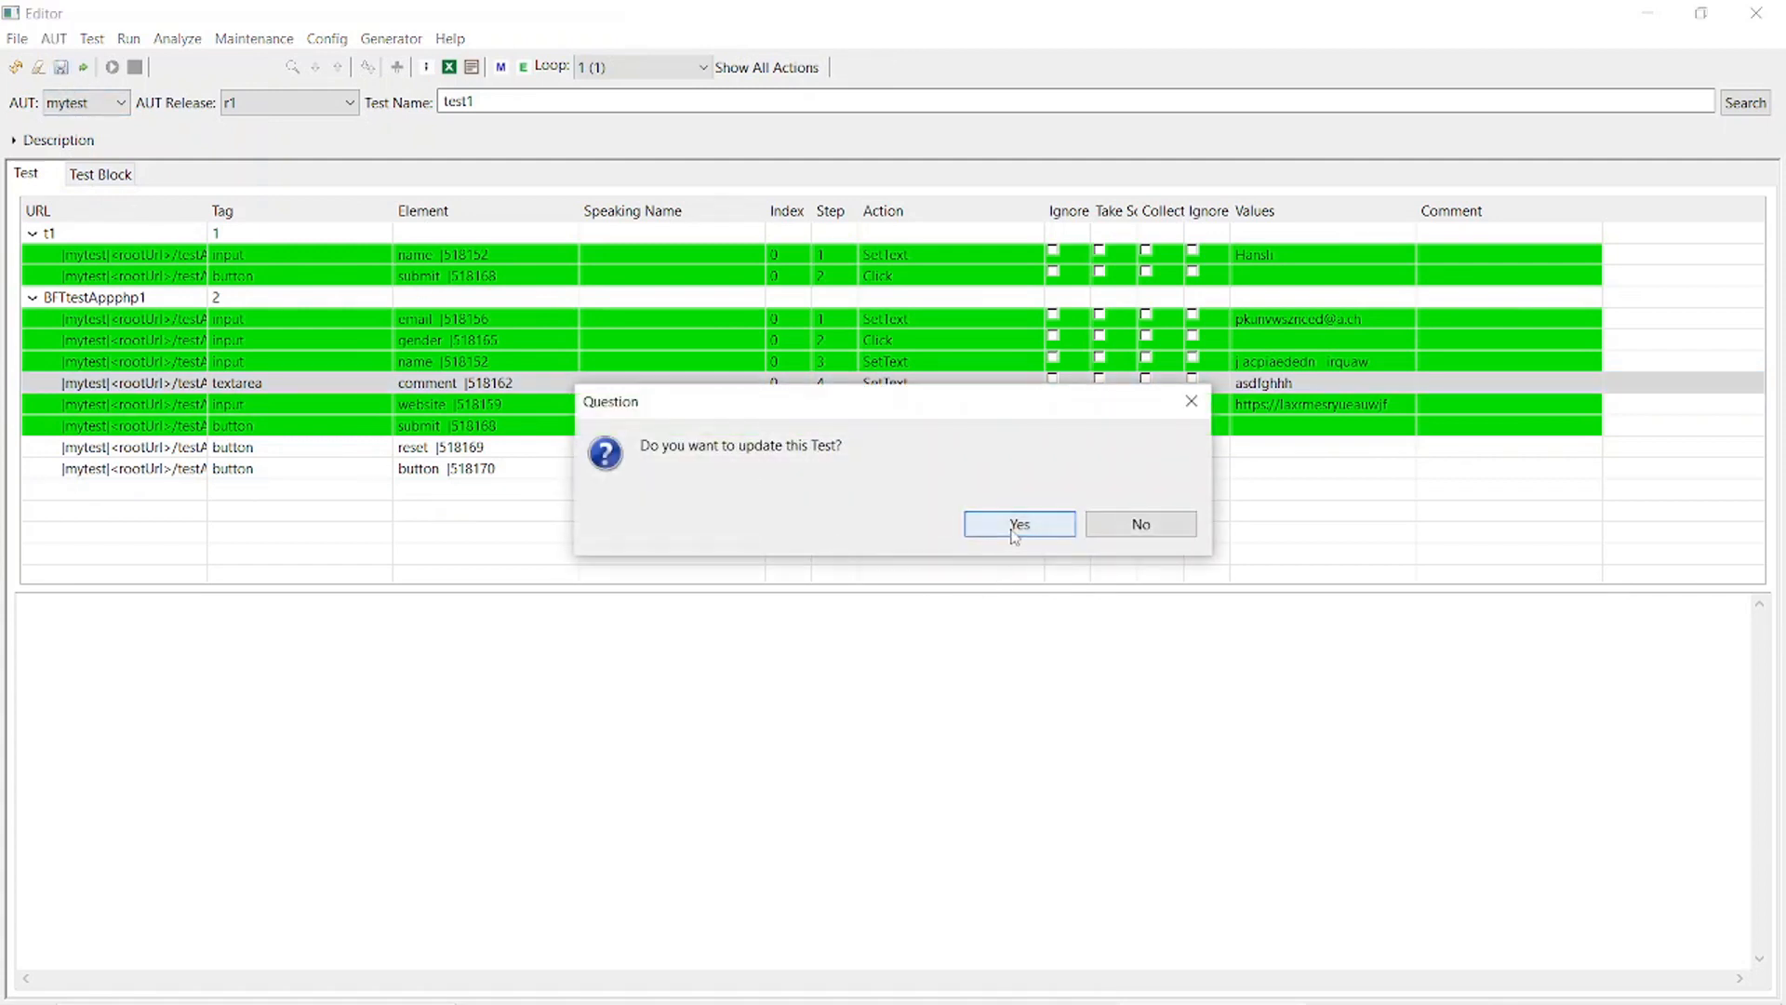
{"action": "left_click", "coordinate": [1013, 524]}
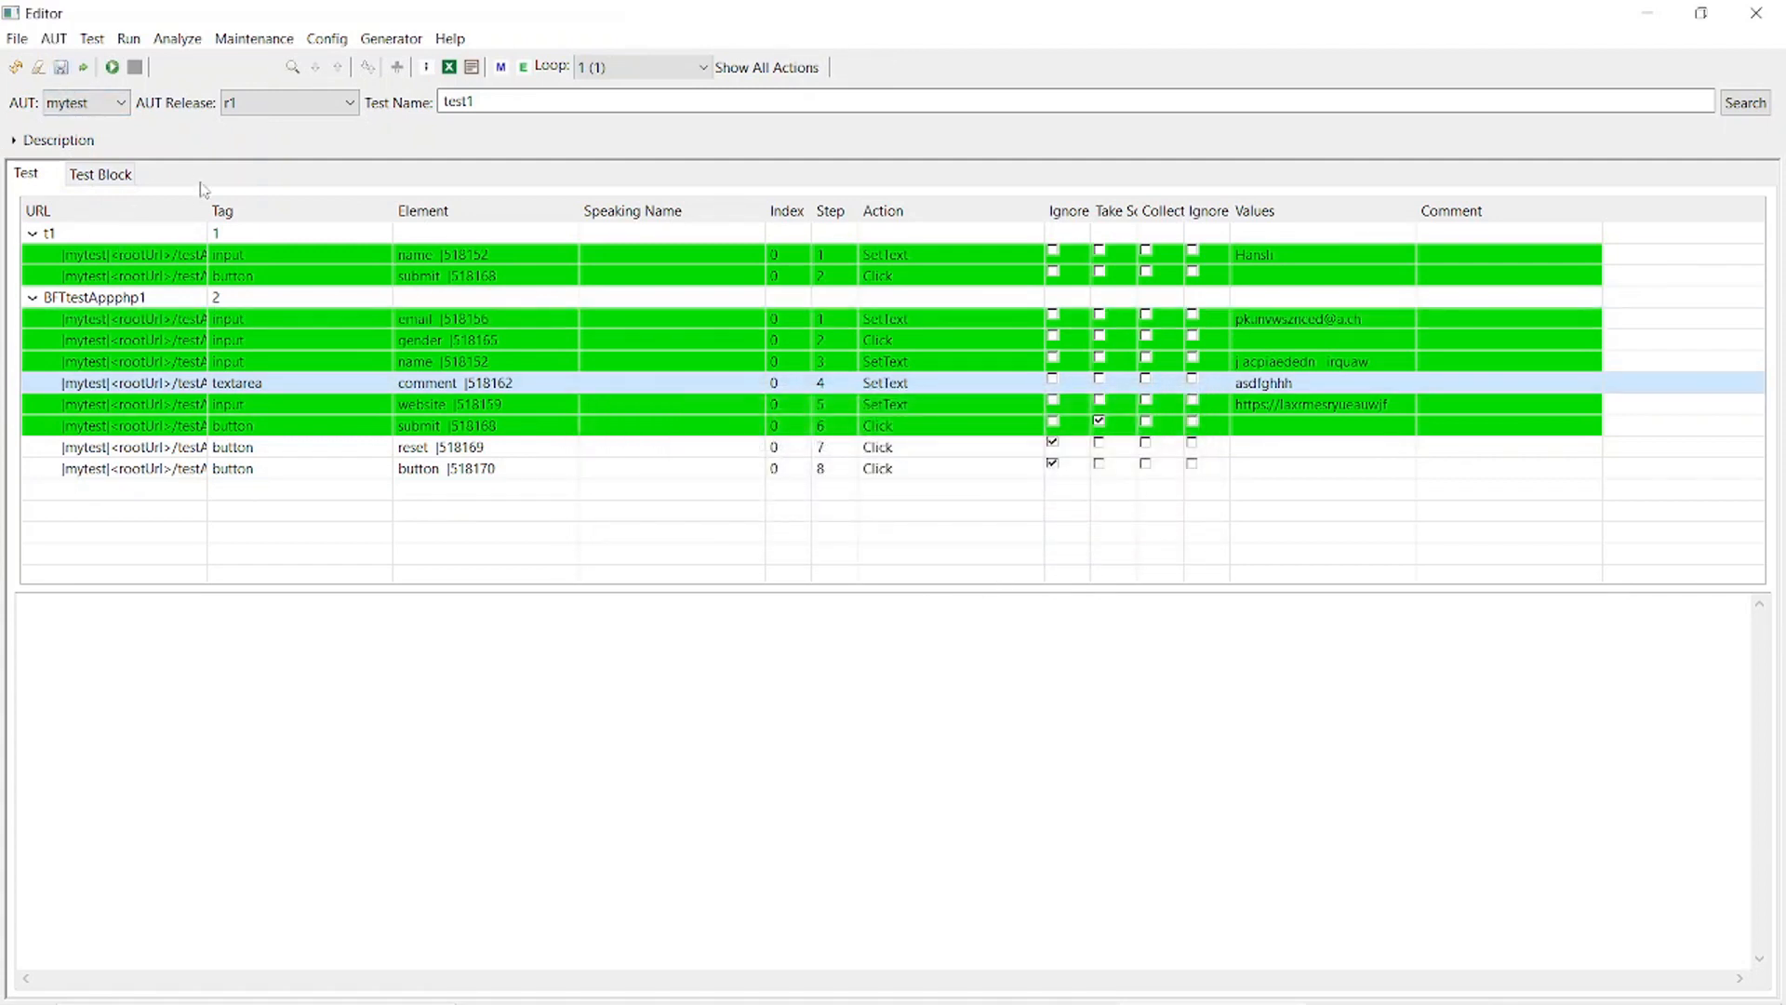
- Return to the test blocks and load the block t1
{"action": "left_click", "coordinate": [105, 176]}
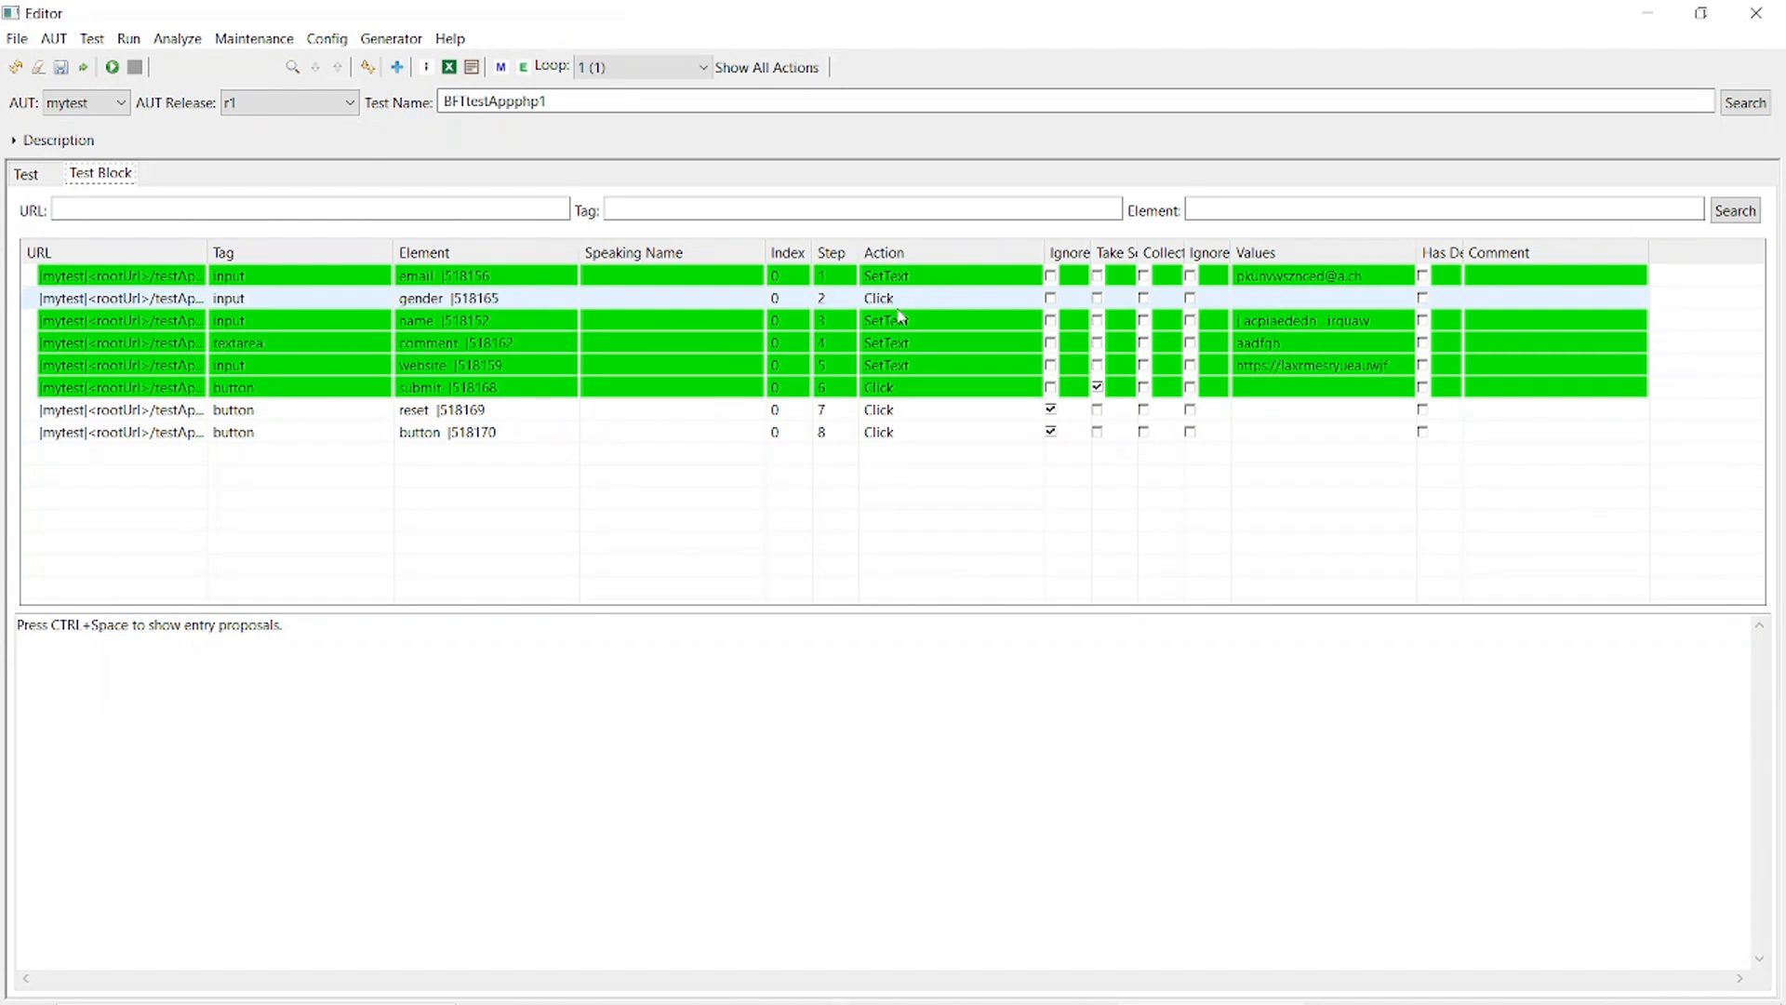
{"action": "double_click", "coordinate": [556, 102]}
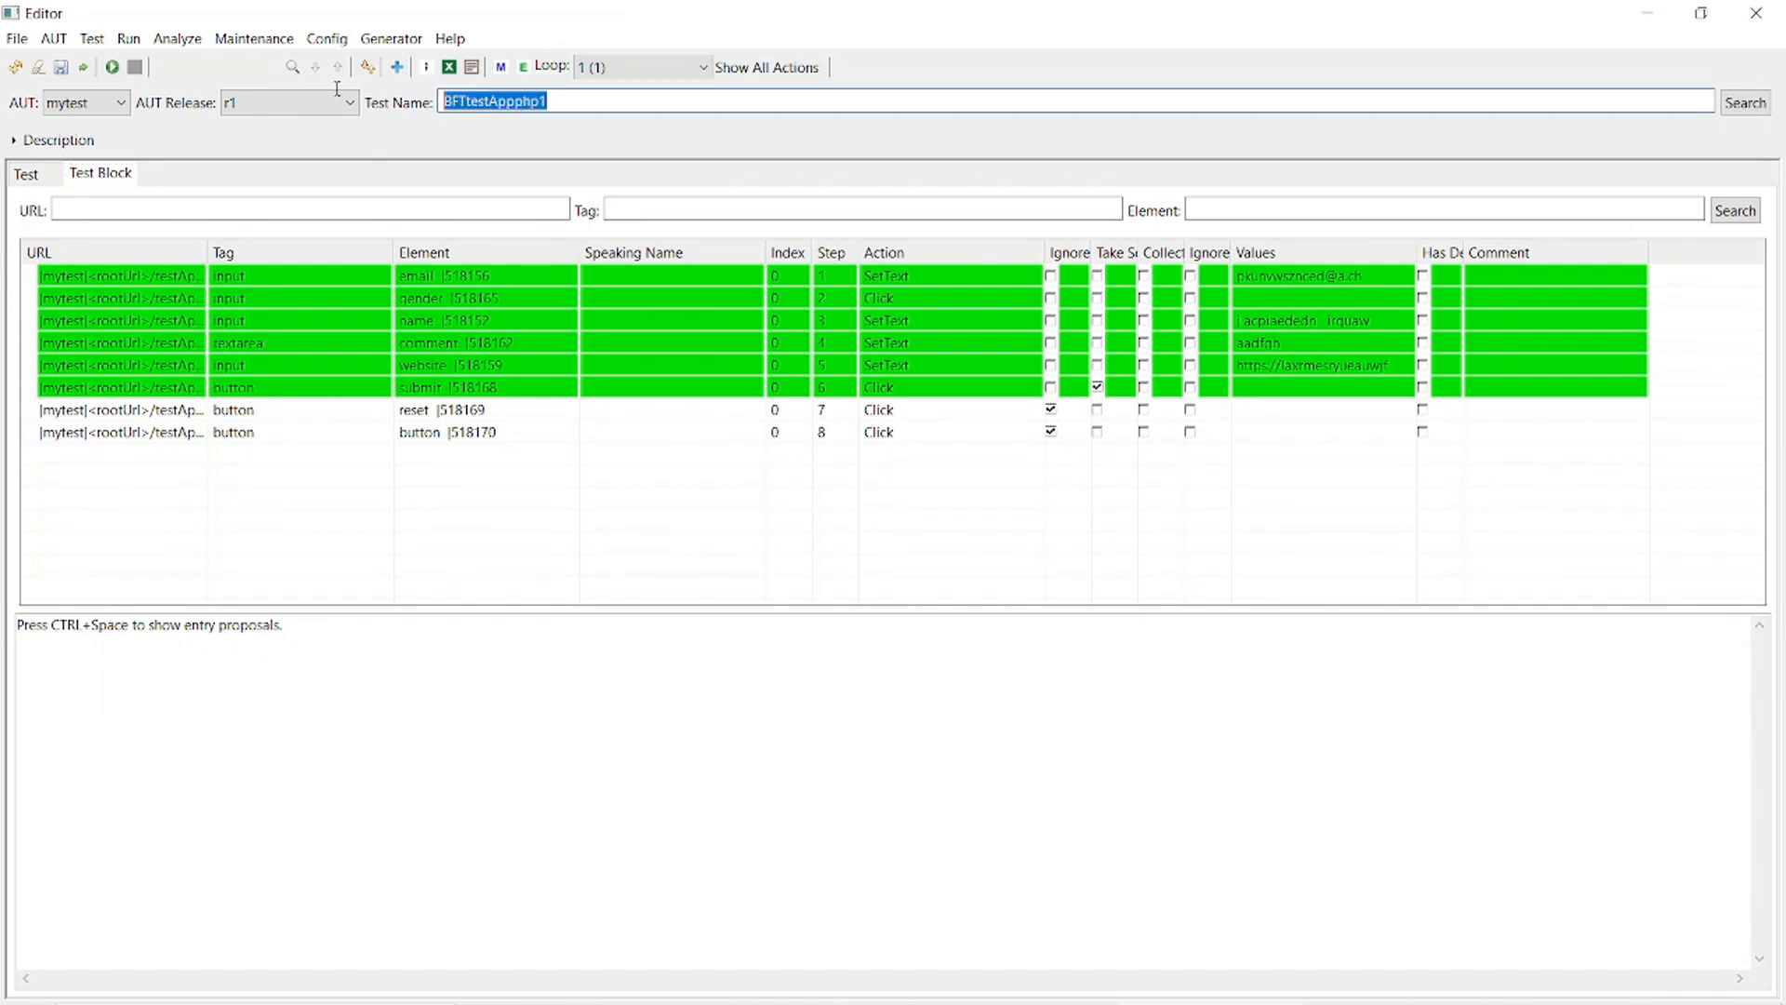
{"action": "type", "text": "t1"}
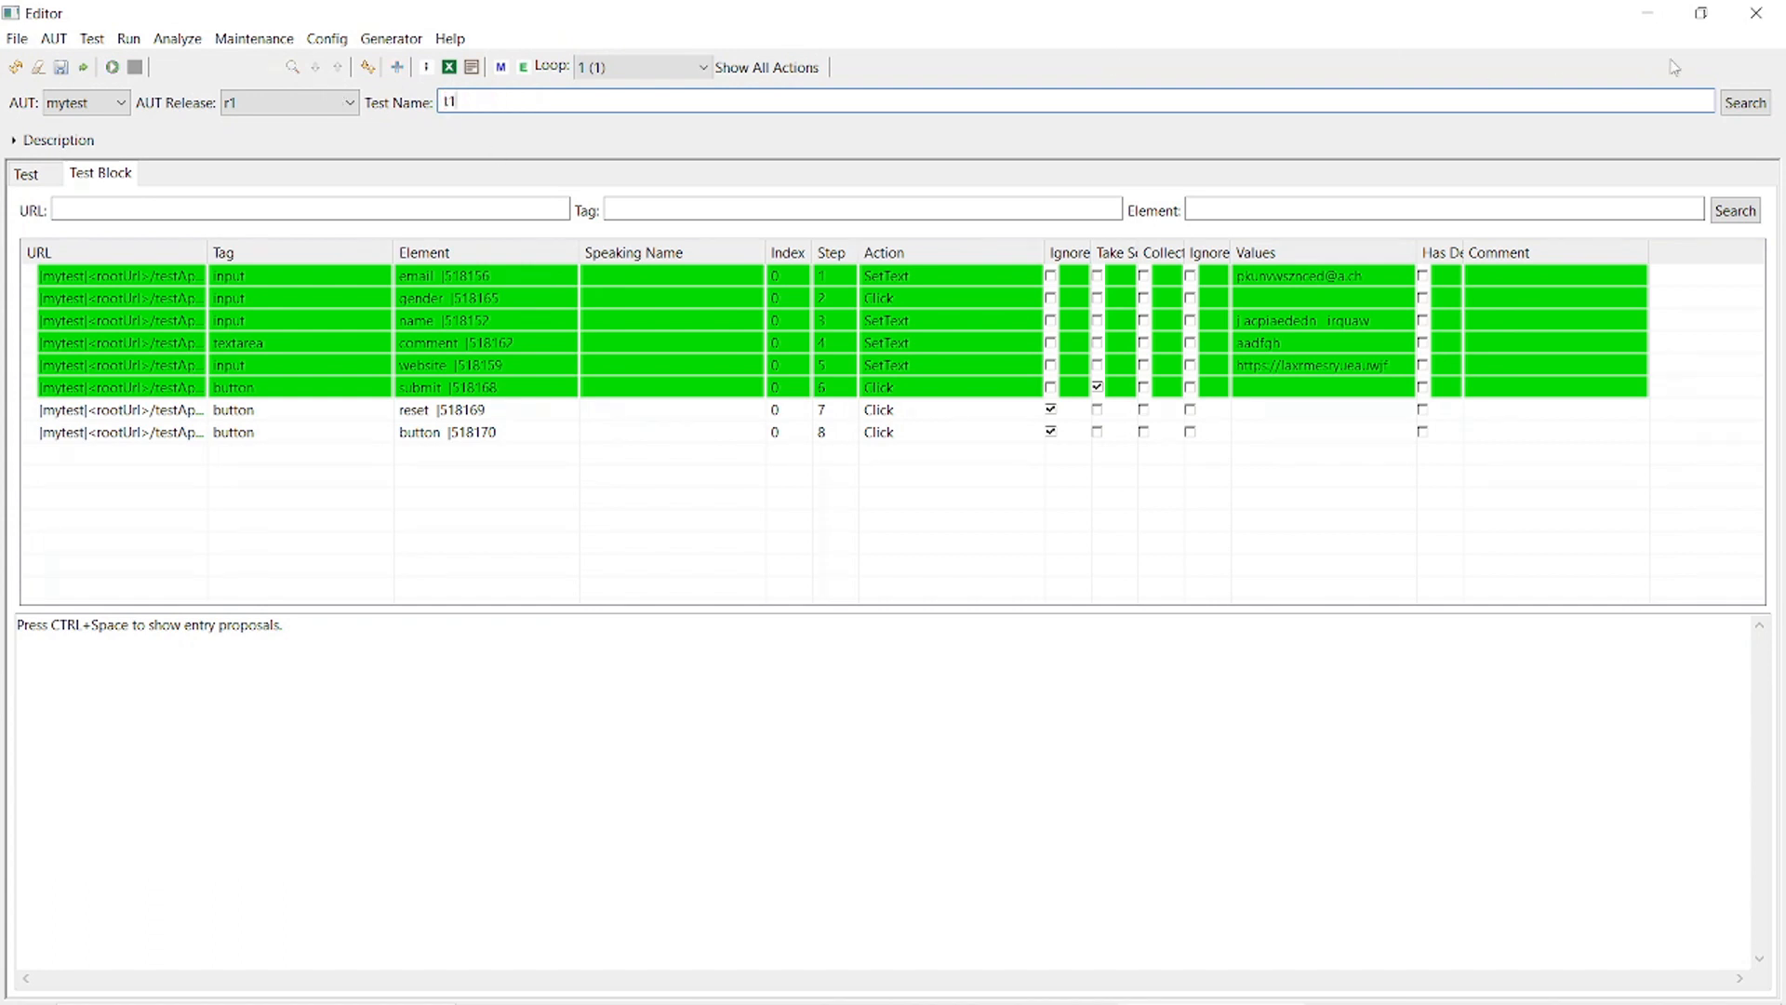
{"action": "left_click", "coordinate": [1746, 102]}
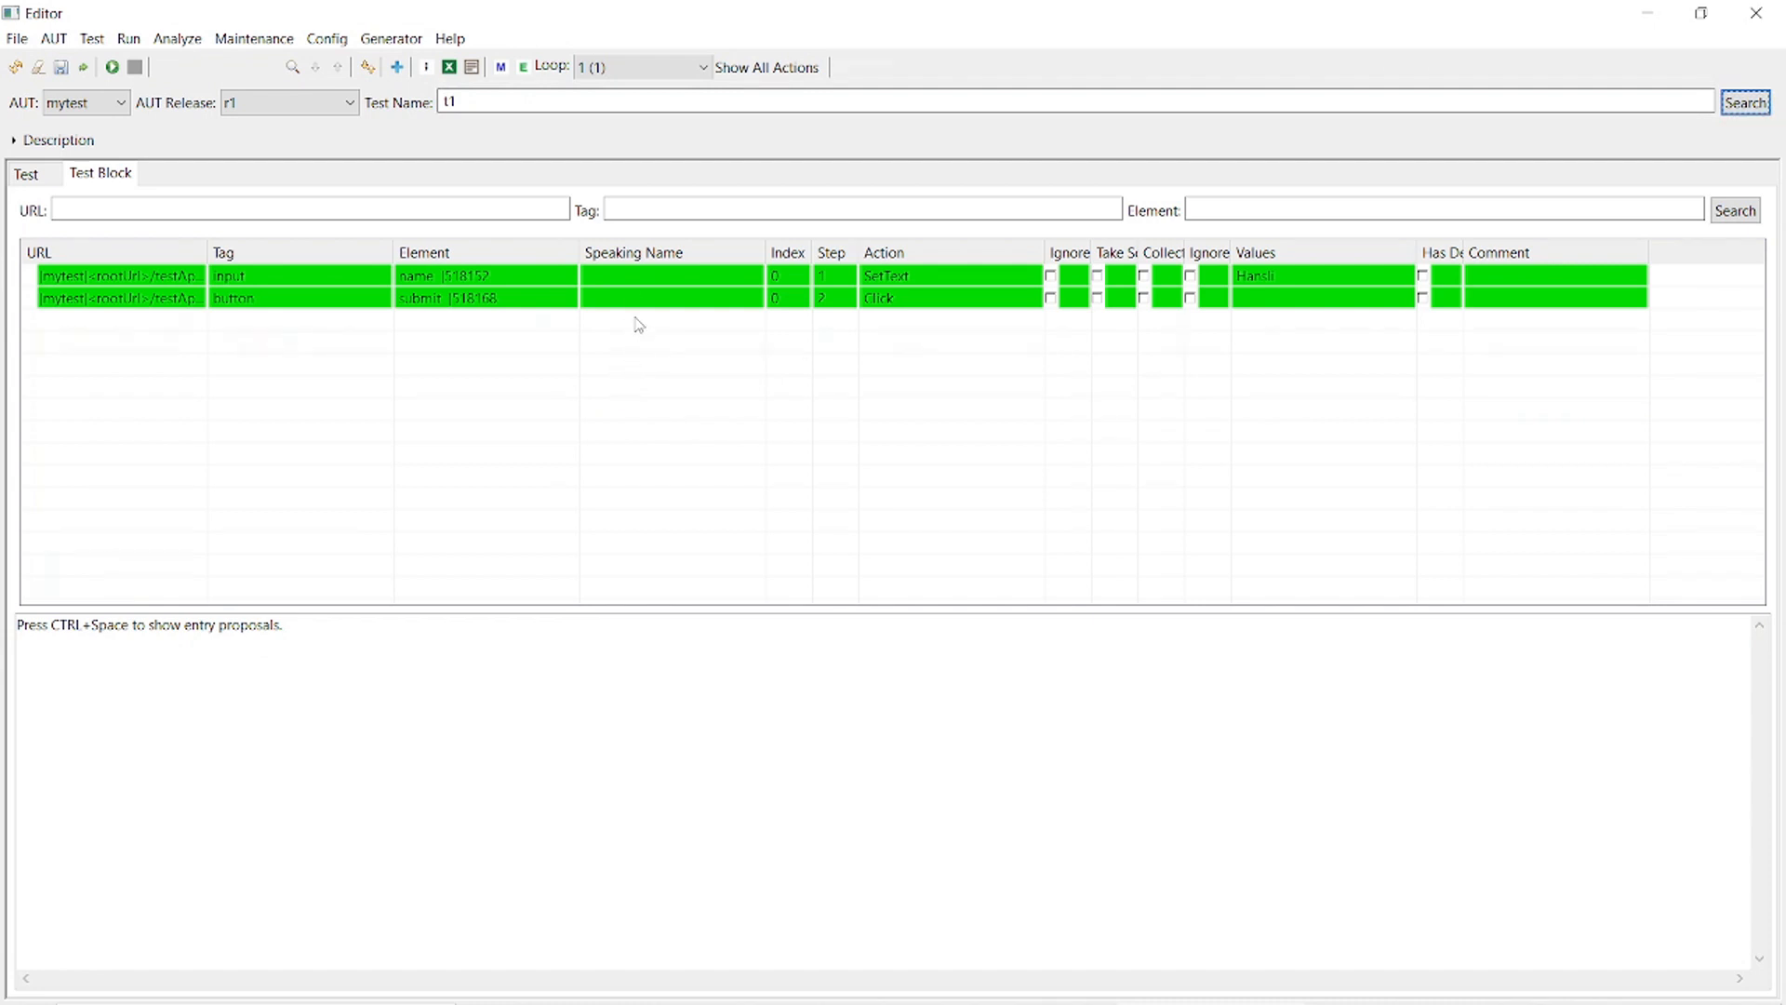
- Insert a new step after step 1 in block t1 and set its URL to |mytest|<rootUrl>/testApp.php
{"action": "left_click", "coordinate": [622, 276]}
{"action": "right_click", "coordinate": [620, 277]}
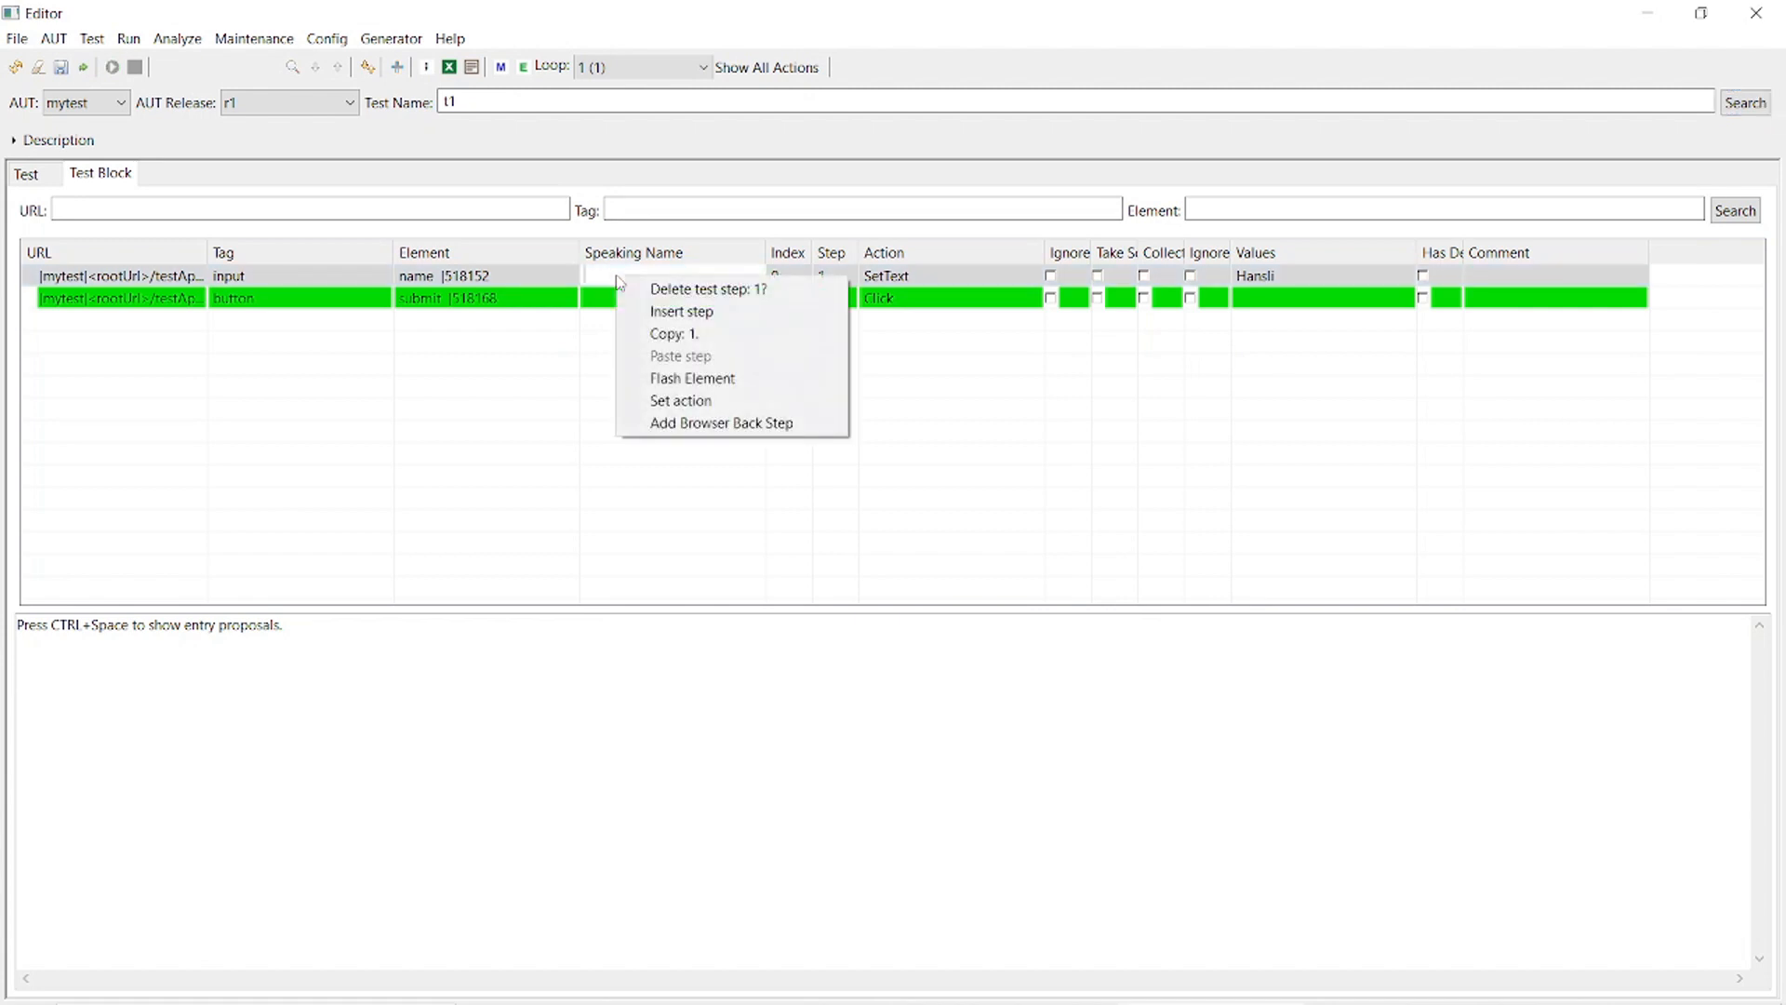
{"action": "left_click", "coordinate": [666, 314]}
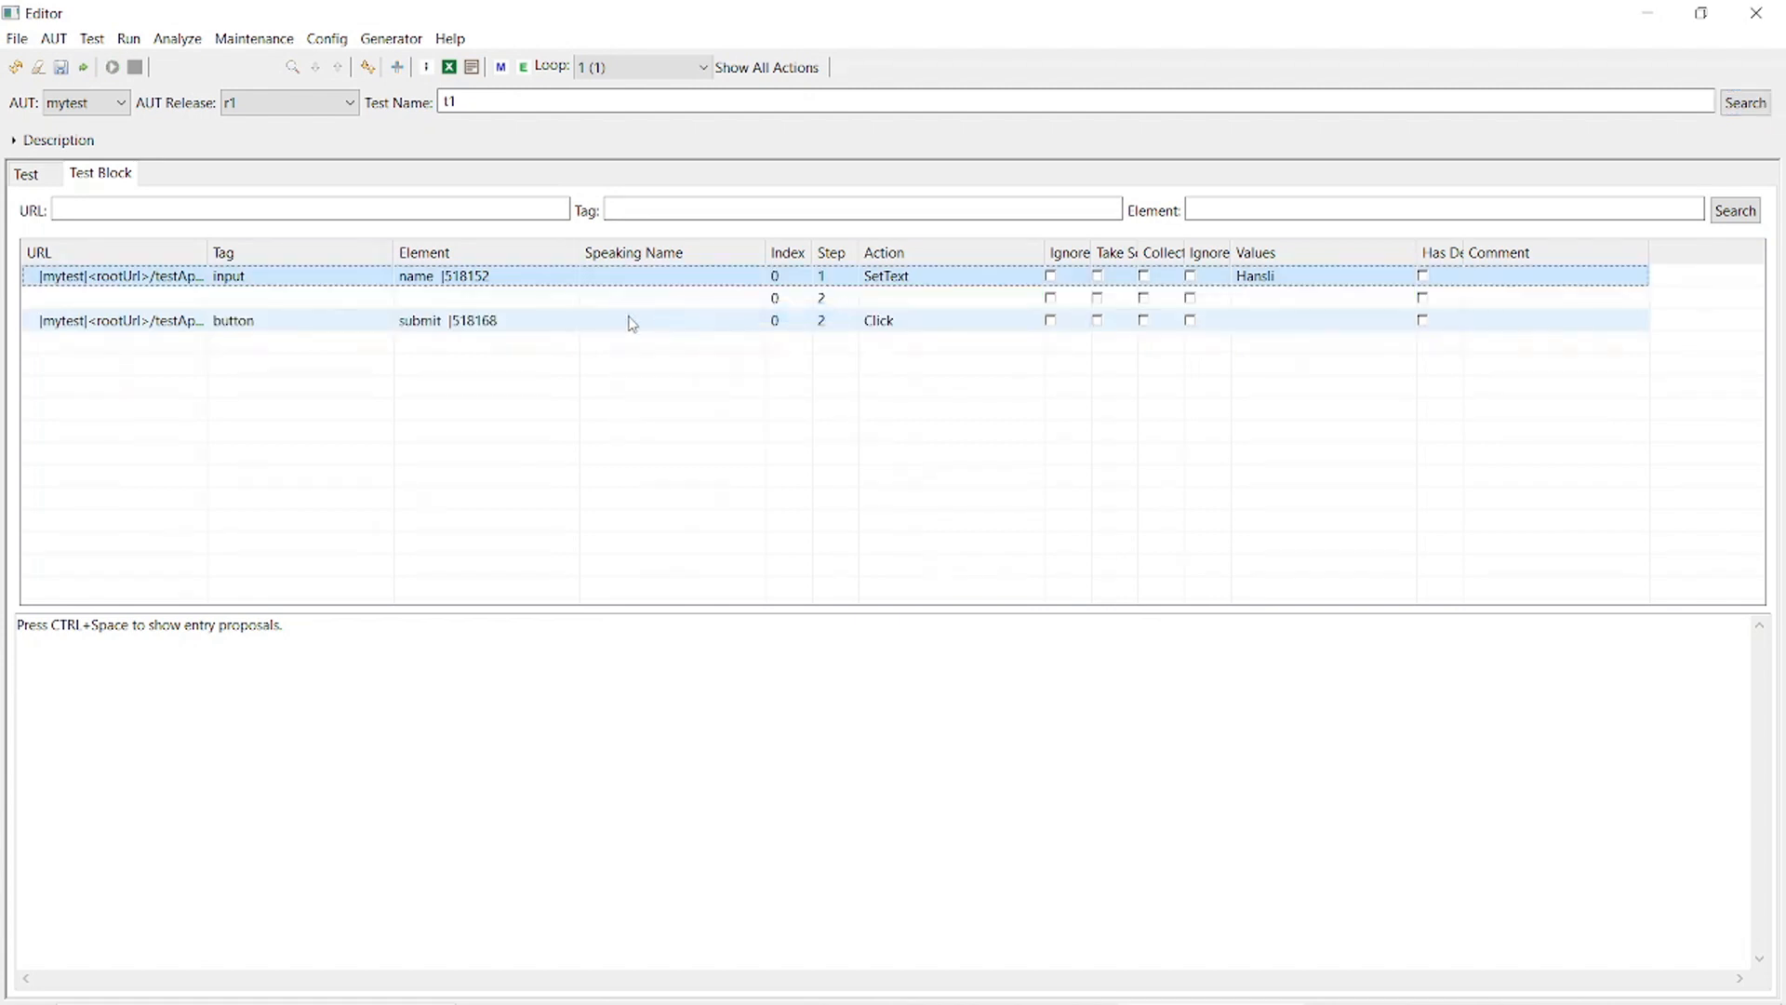
{"action": "left_click", "coordinate": [130, 295]}
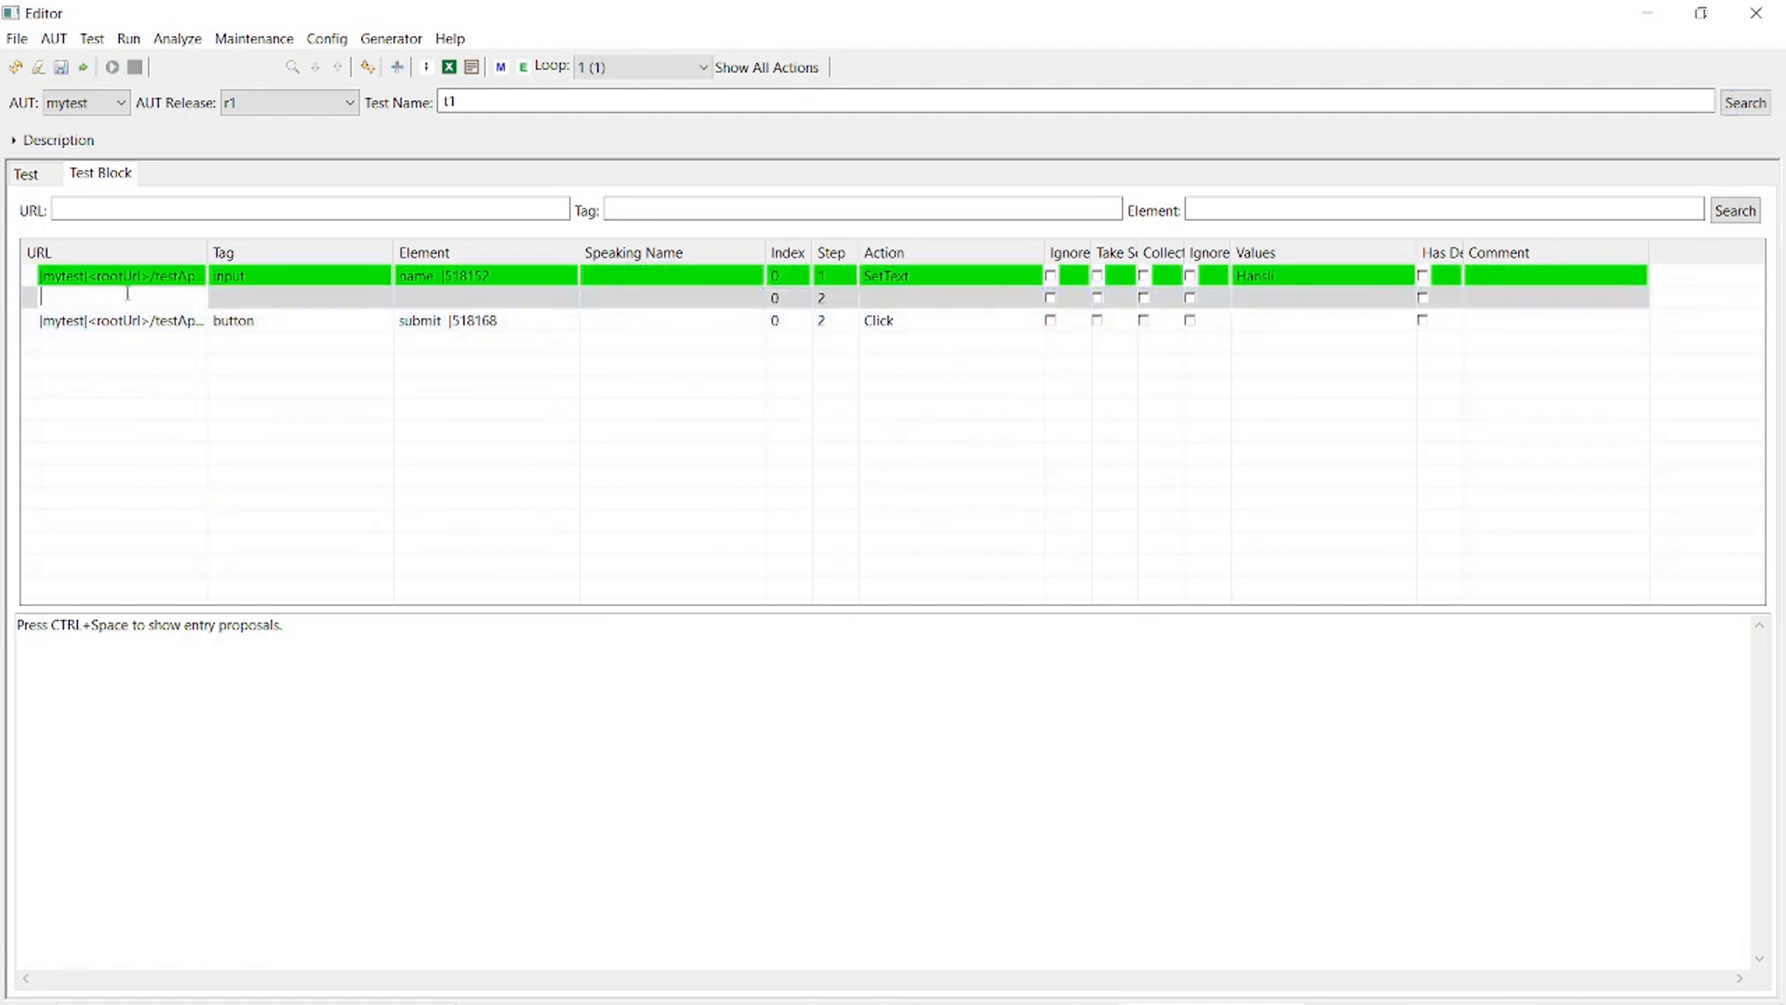
{"action": "key", "text": "ctrl+space"}
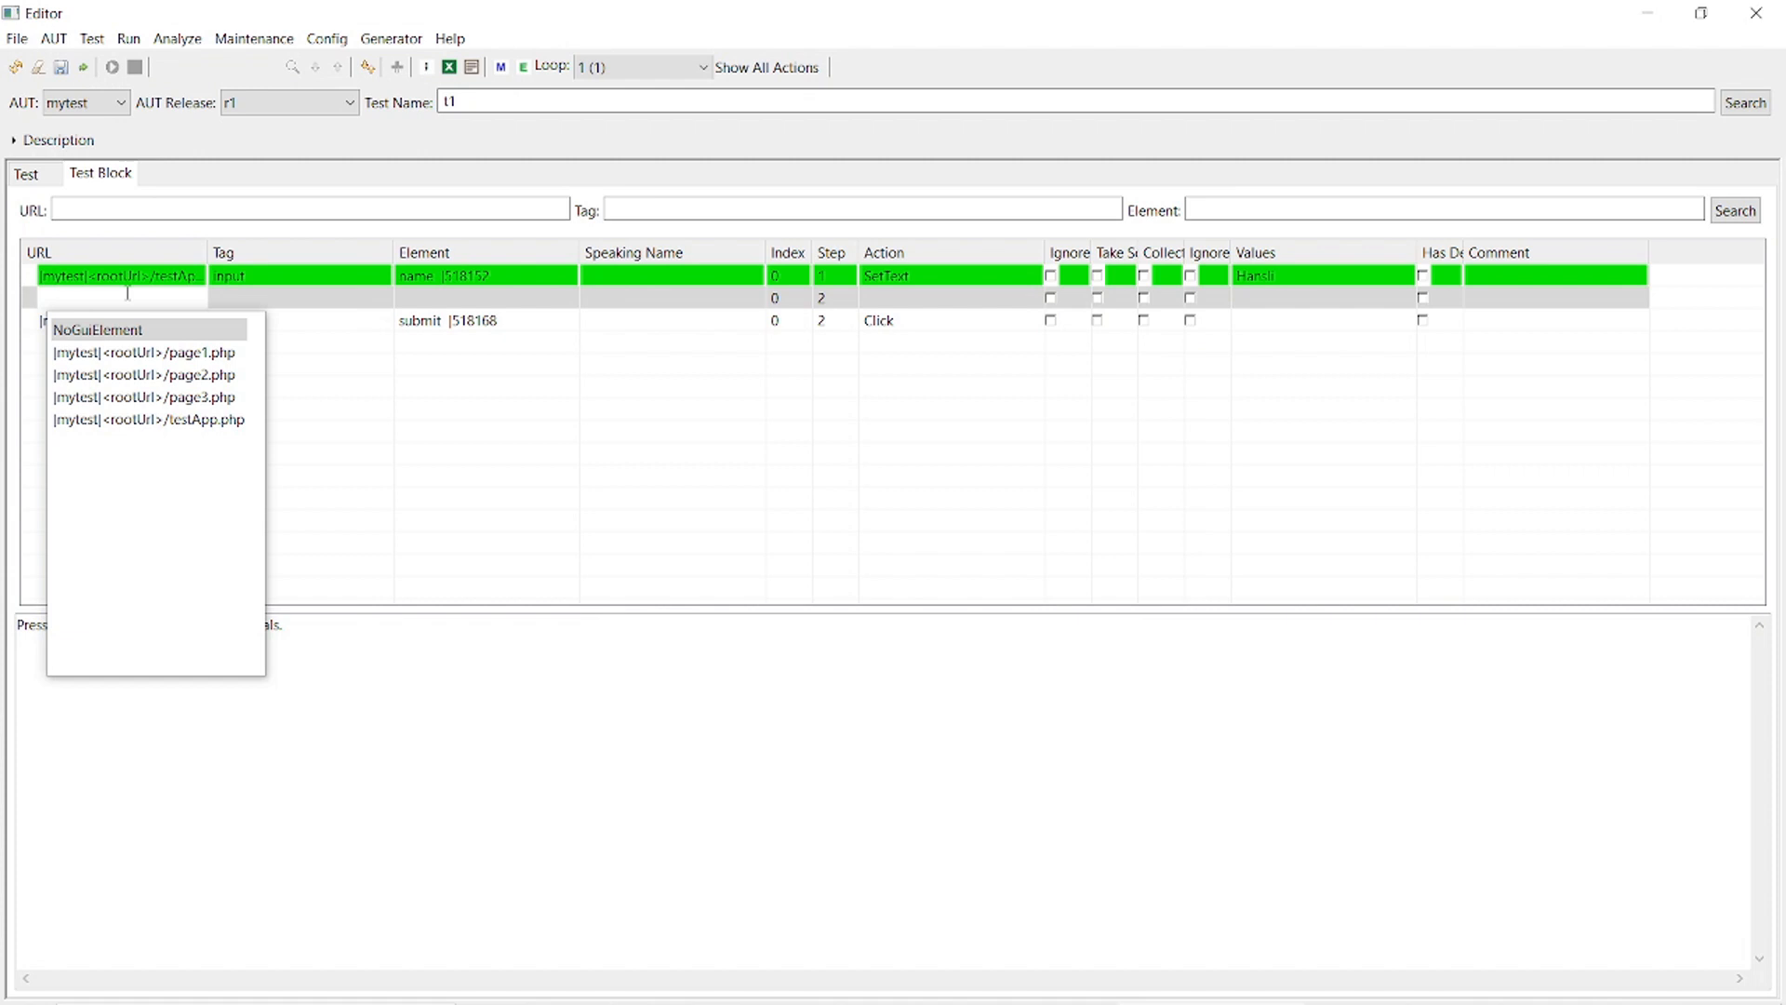
{"action": "double_click", "coordinate": [187, 420]}
- Set the inserted step's tag to input and its element to email |518156
{"action": "left_click", "coordinate": [240, 294]}
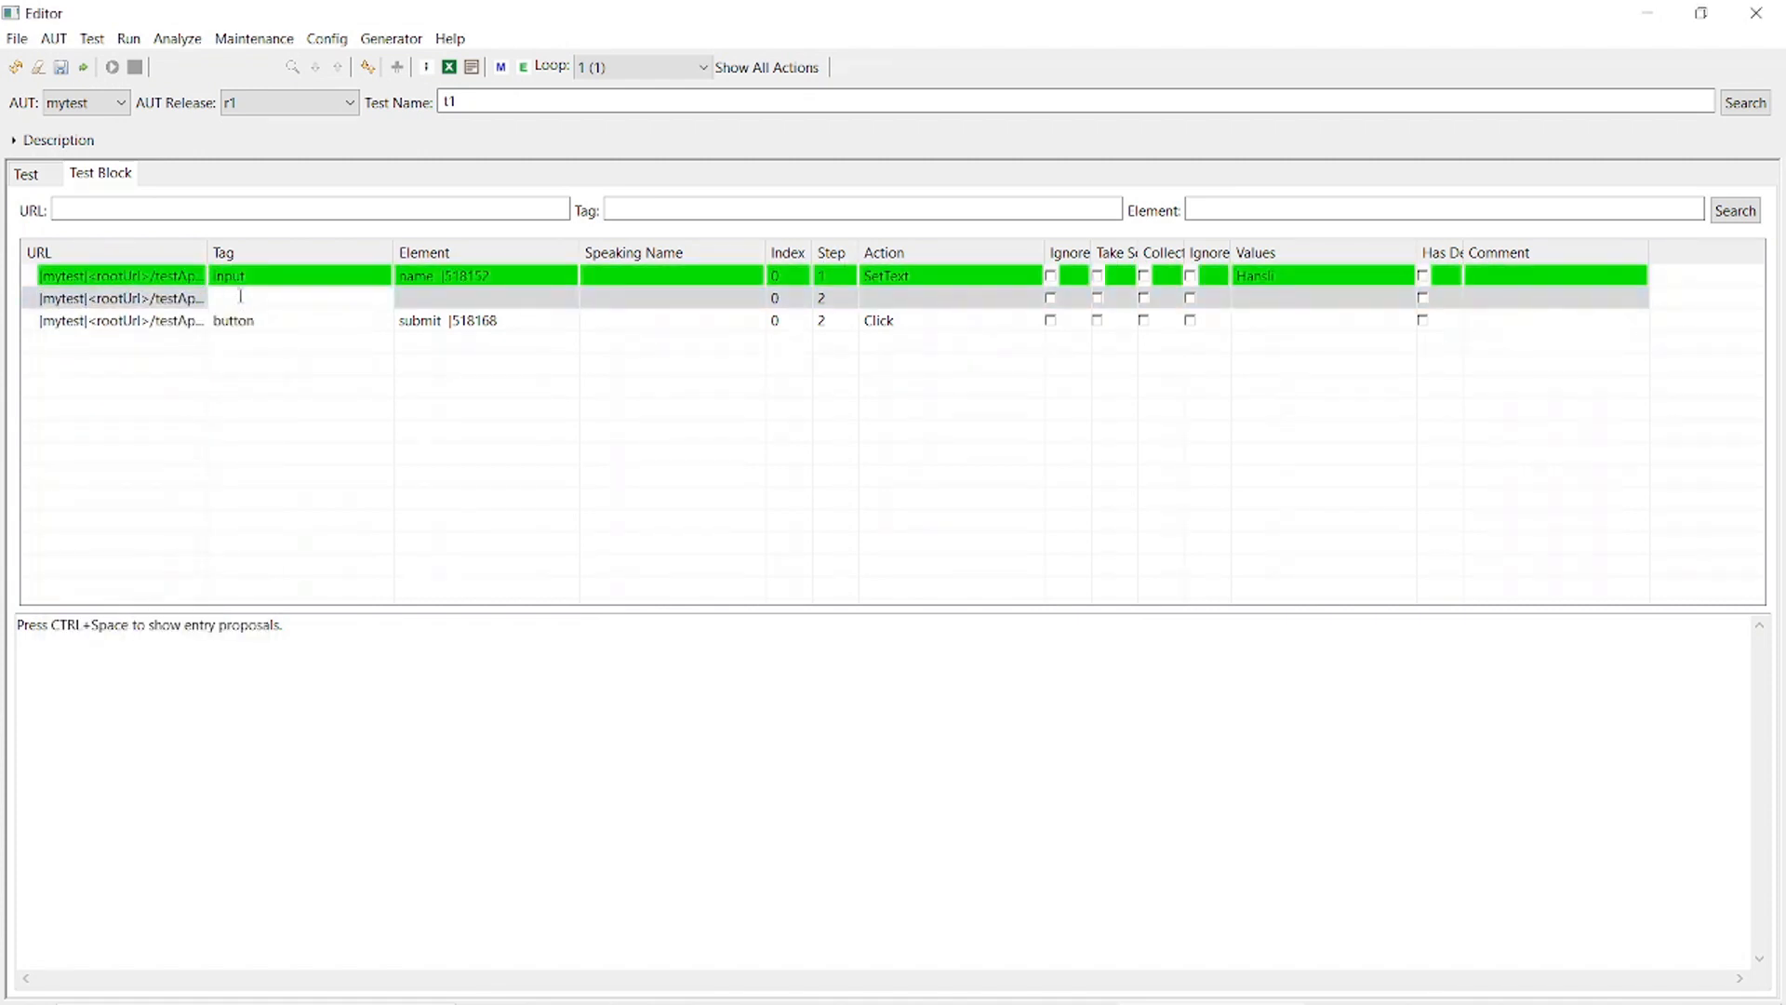
{"action": "key", "text": "ctrl+space"}
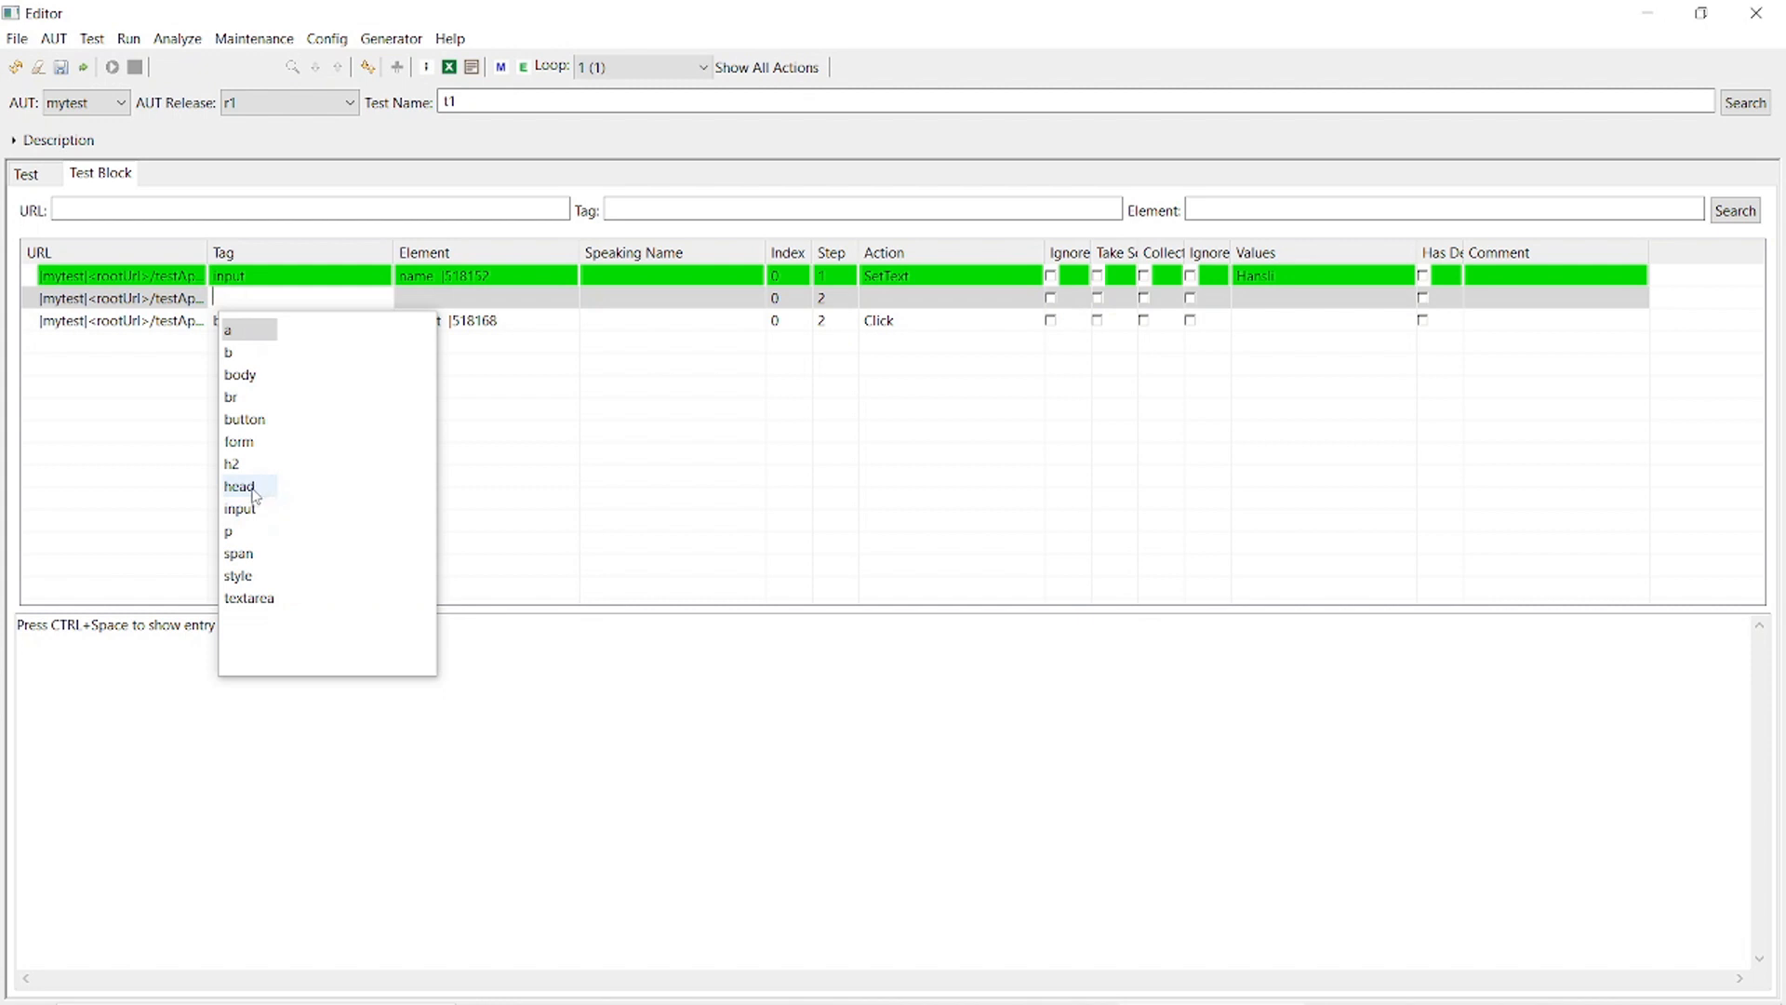
{"action": "double_click", "coordinate": [240, 508]}
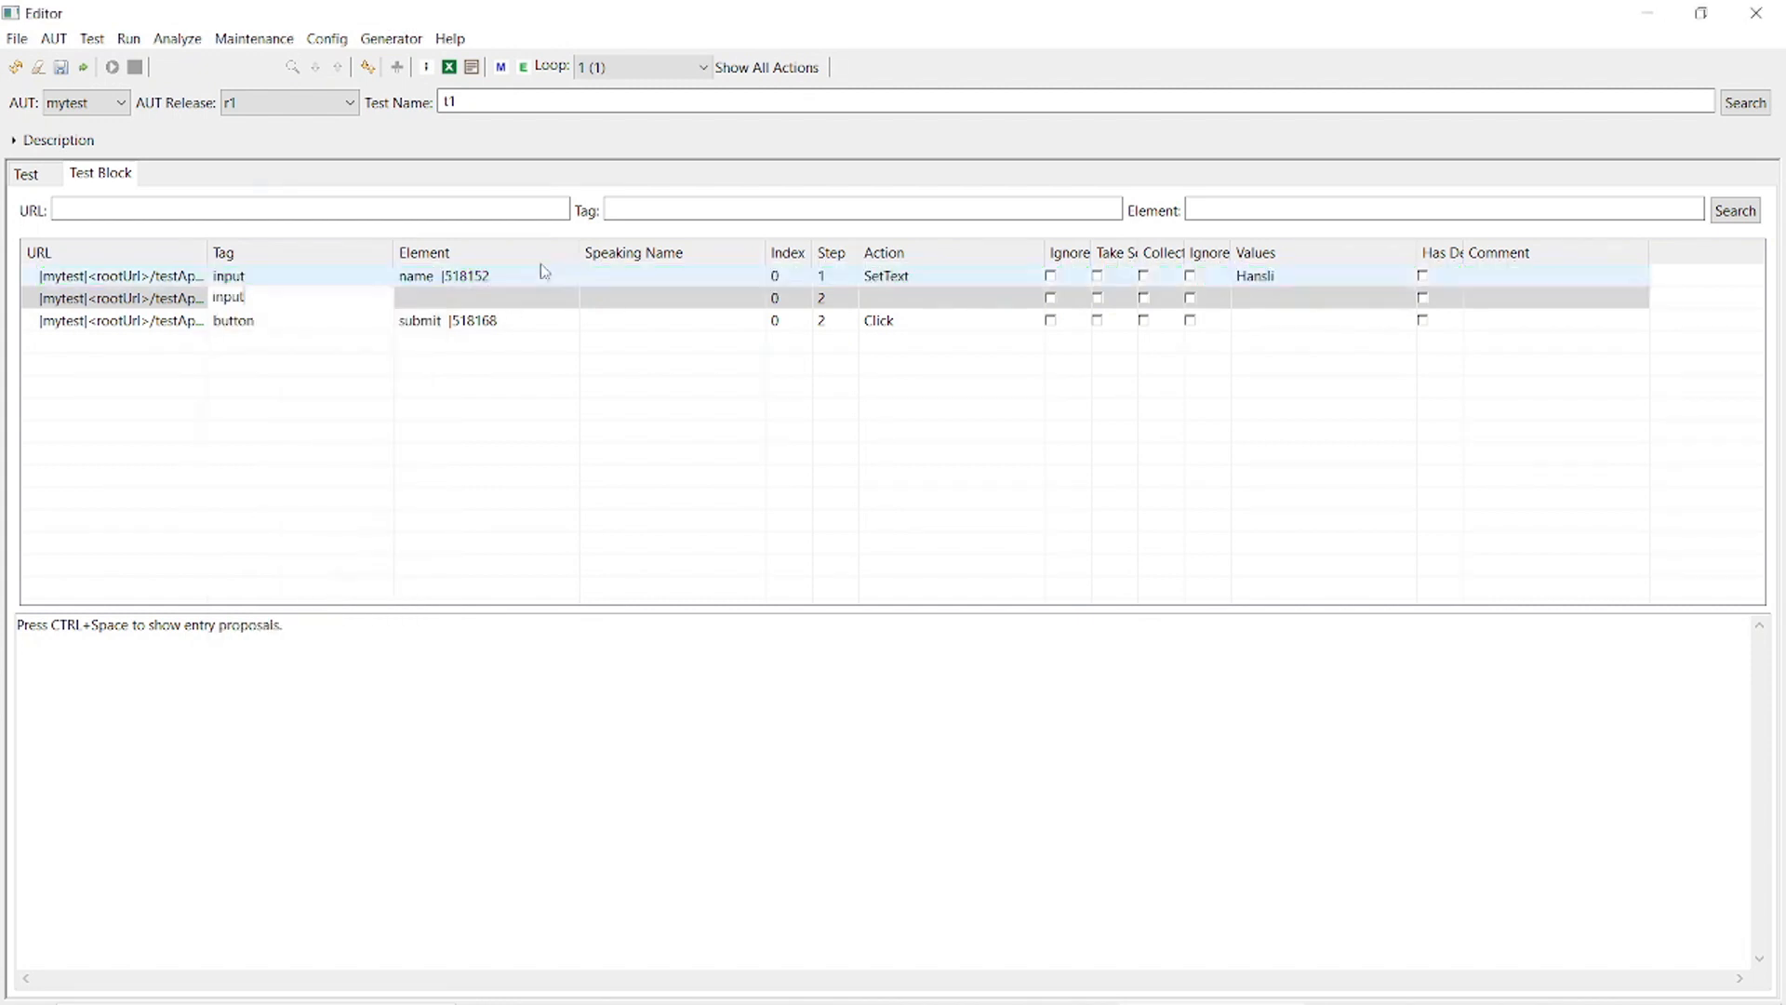
{"action": "left_click", "coordinate": [506, 298]}
{"action": "key", "text": "ctrl+space"}
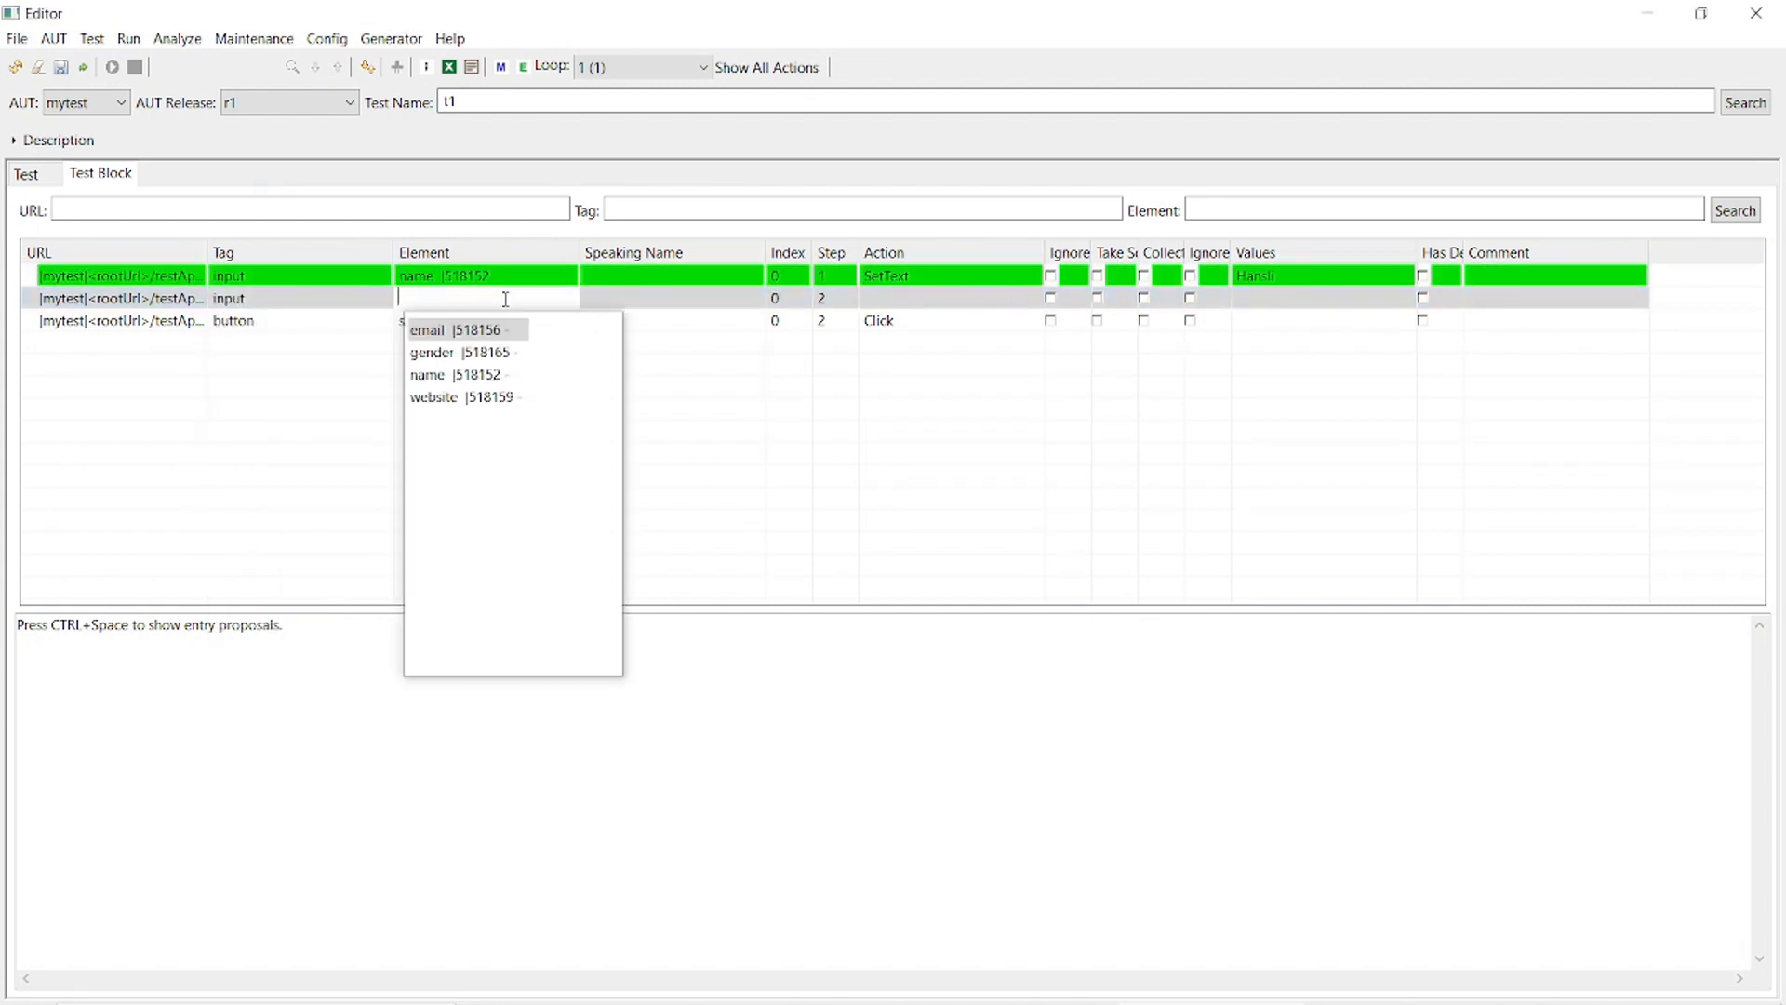
{"action": "double_click", "coordinate": [454, 330]}
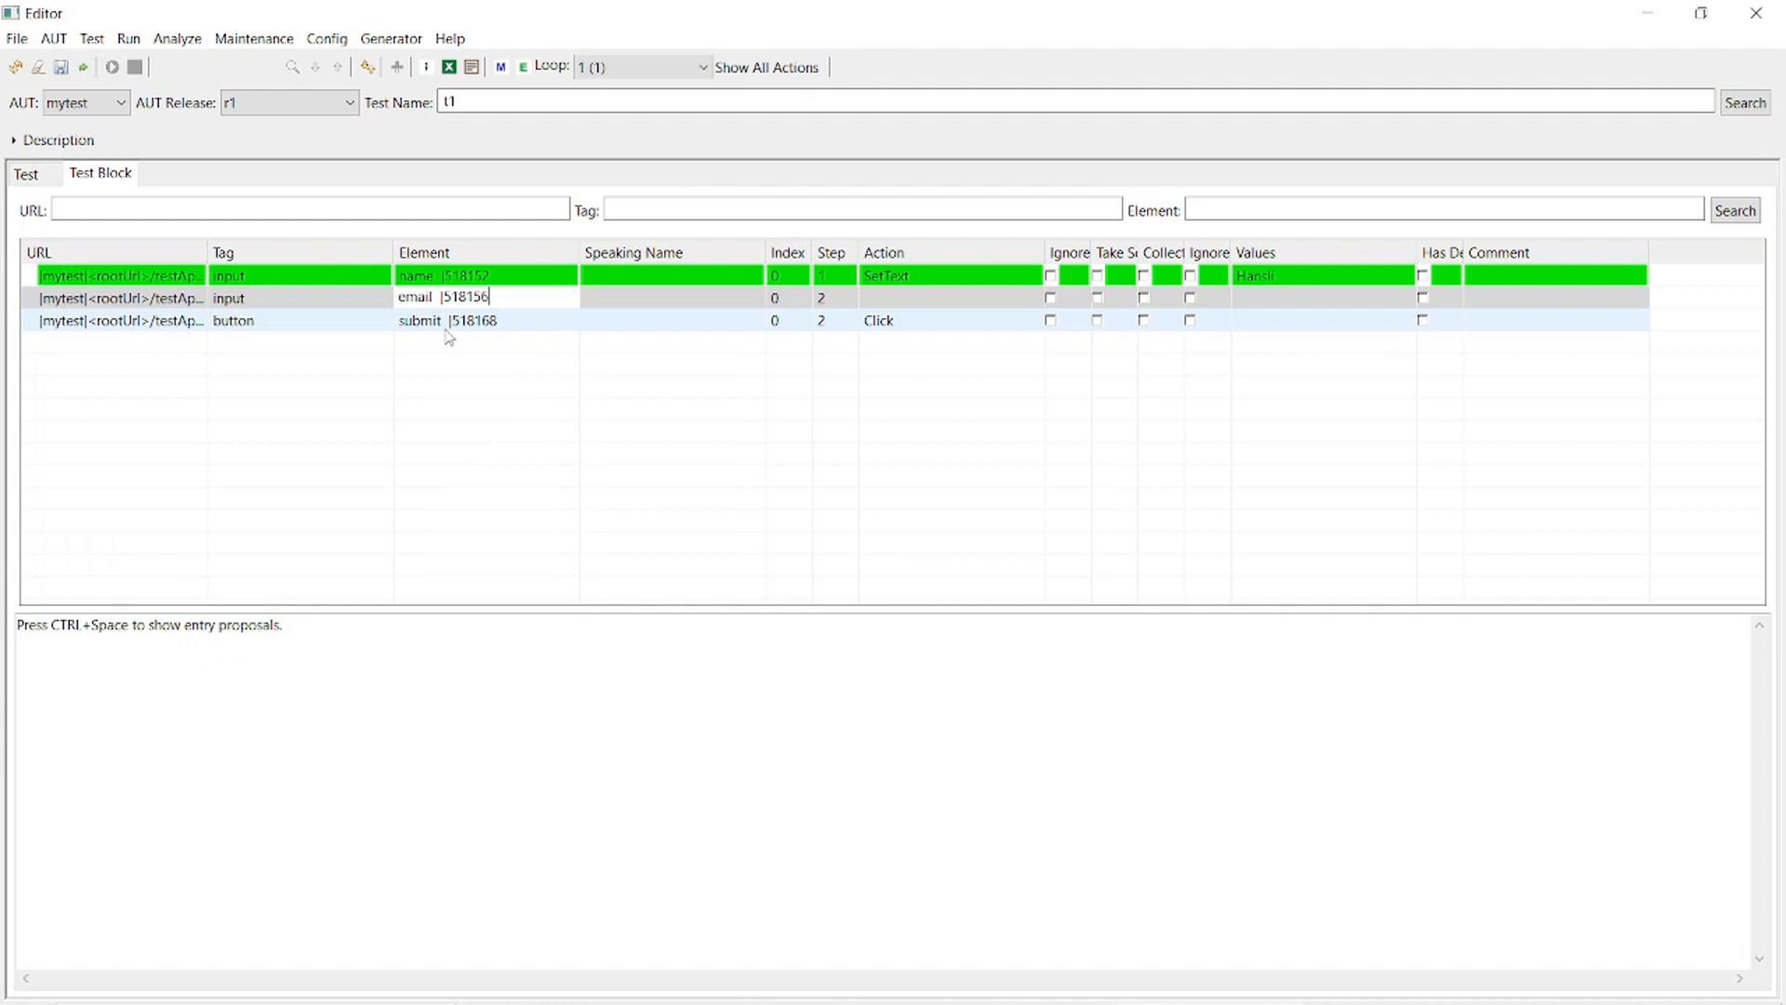
- Set the email step's action to SetText and enter an e-mail address as its value
{"action": "left_click", "coordinate": [893, 299]}
{"action": "key", "text": "ctrl+space"}
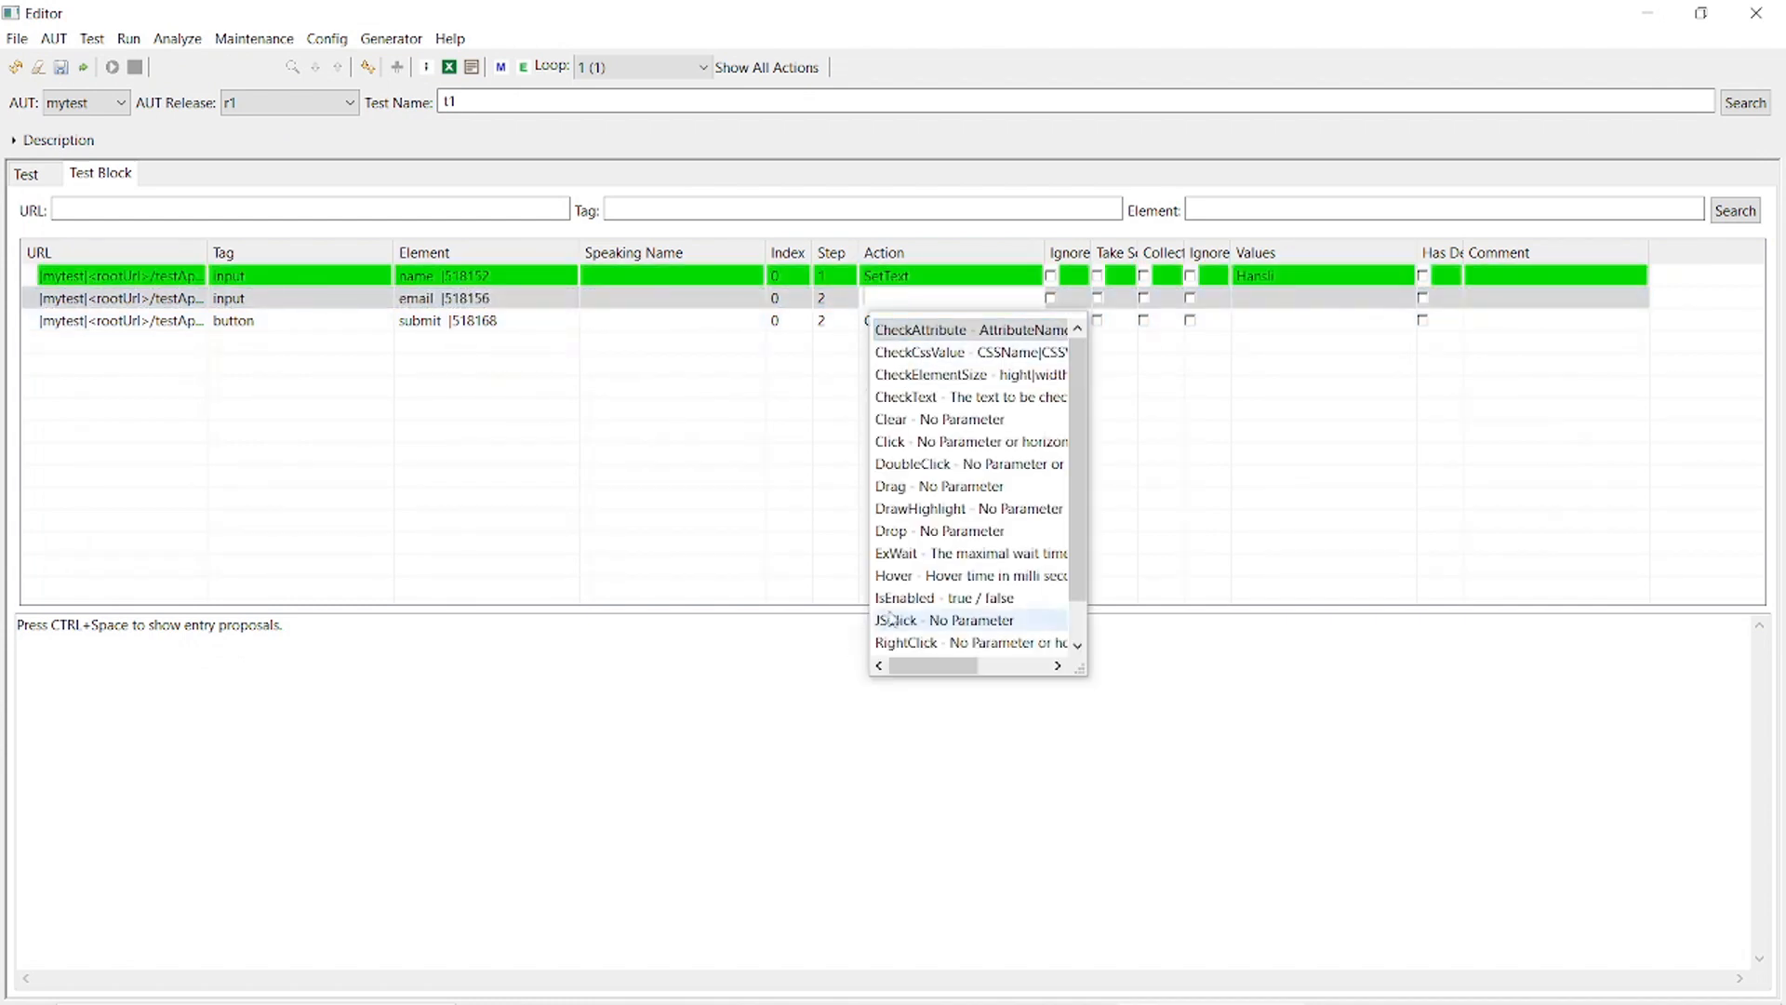
{"action": "scroll", "coordinate": [891, 619], "scroll_direction": "down", "scroll_amount": 1}
{"action": "double_click", "coordinate": [894, 642]}
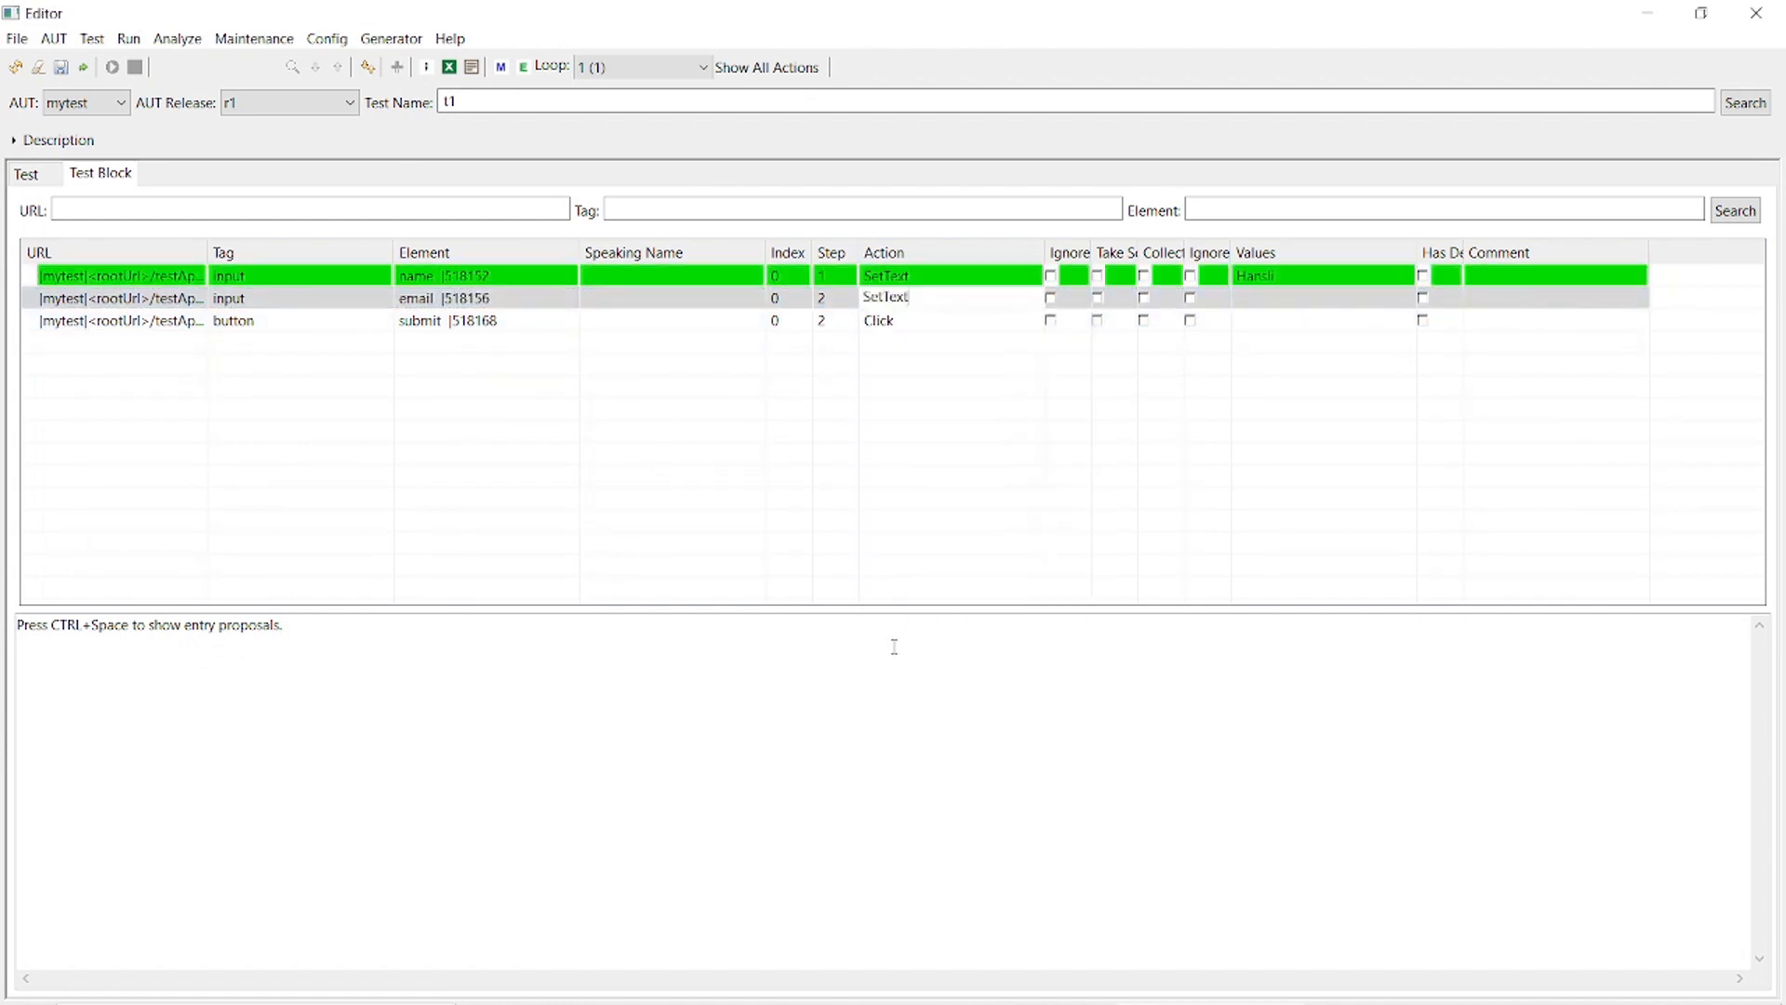
{"action": "left_click", "coordinate": [1290, 298]}
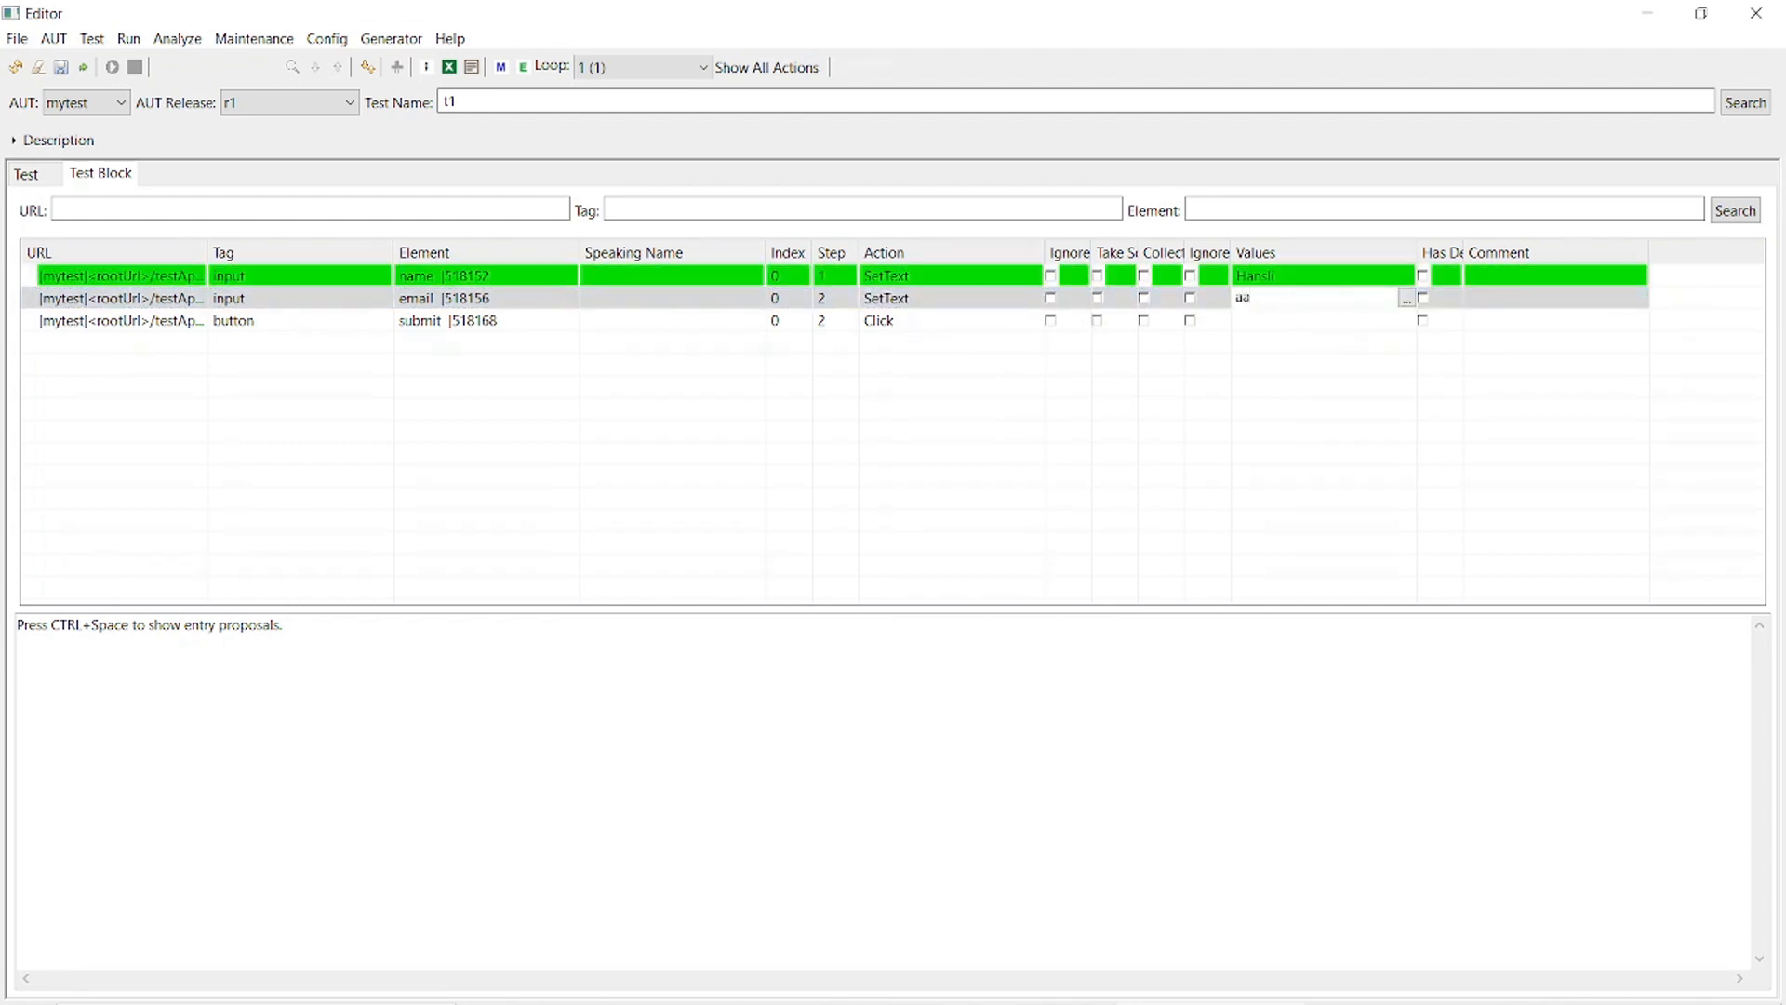
{"action": "type", "text": "aa@a.ch"}
{"action": "left_click", "coordinate": [1521, 302]}
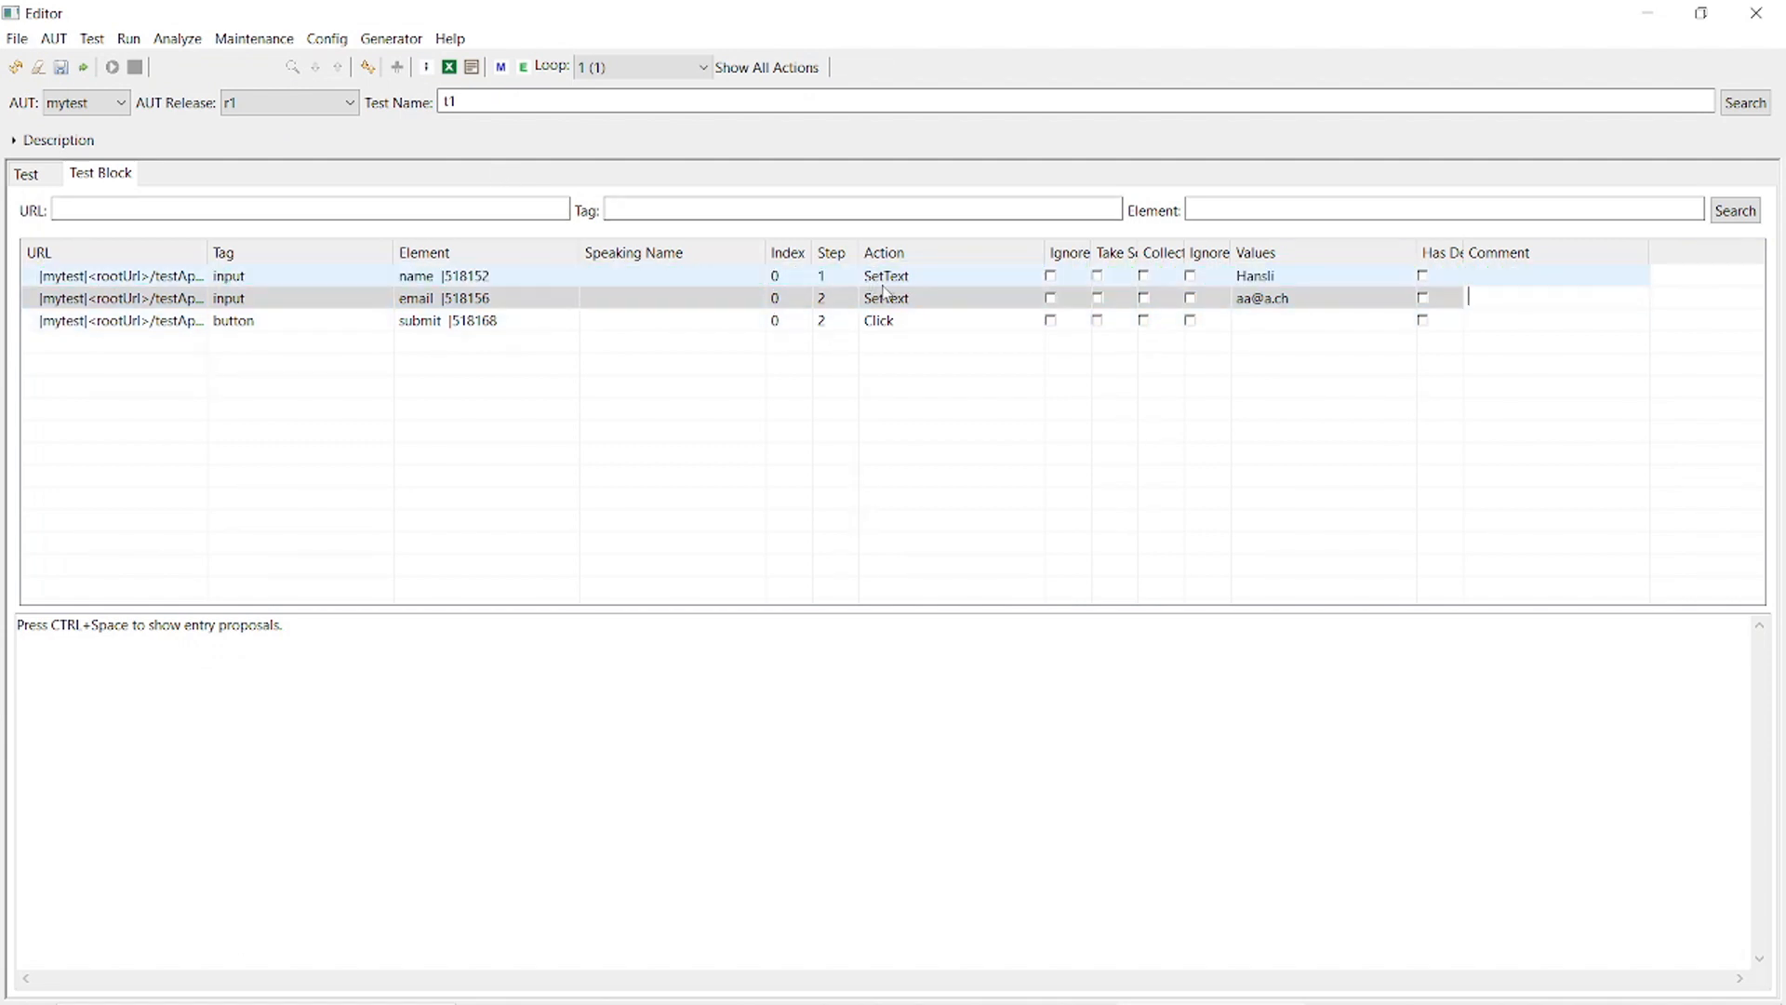
- Renumber the steps of block t1 and save the updated block
{"action": "left_click", "coordinate": [368, 68]}
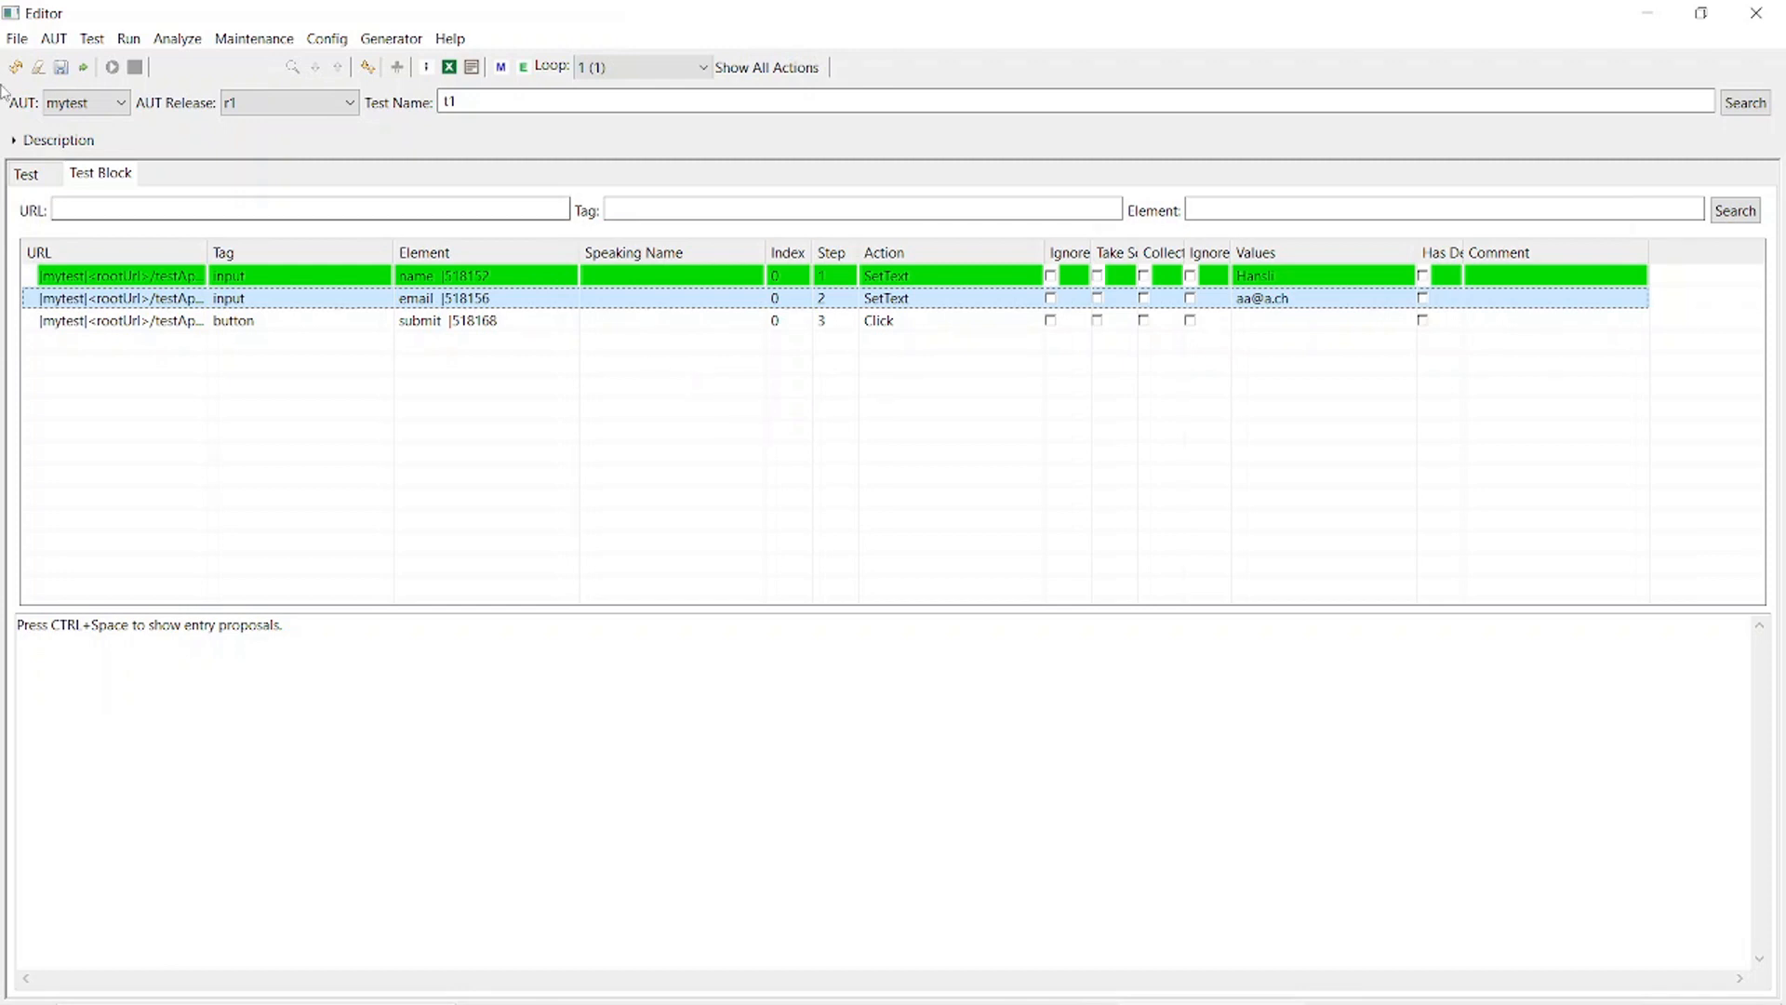
{"action": "left_click", "coordinate": [62, 68]}
{"action": "left_click", "coordinate": [1003, 532]}
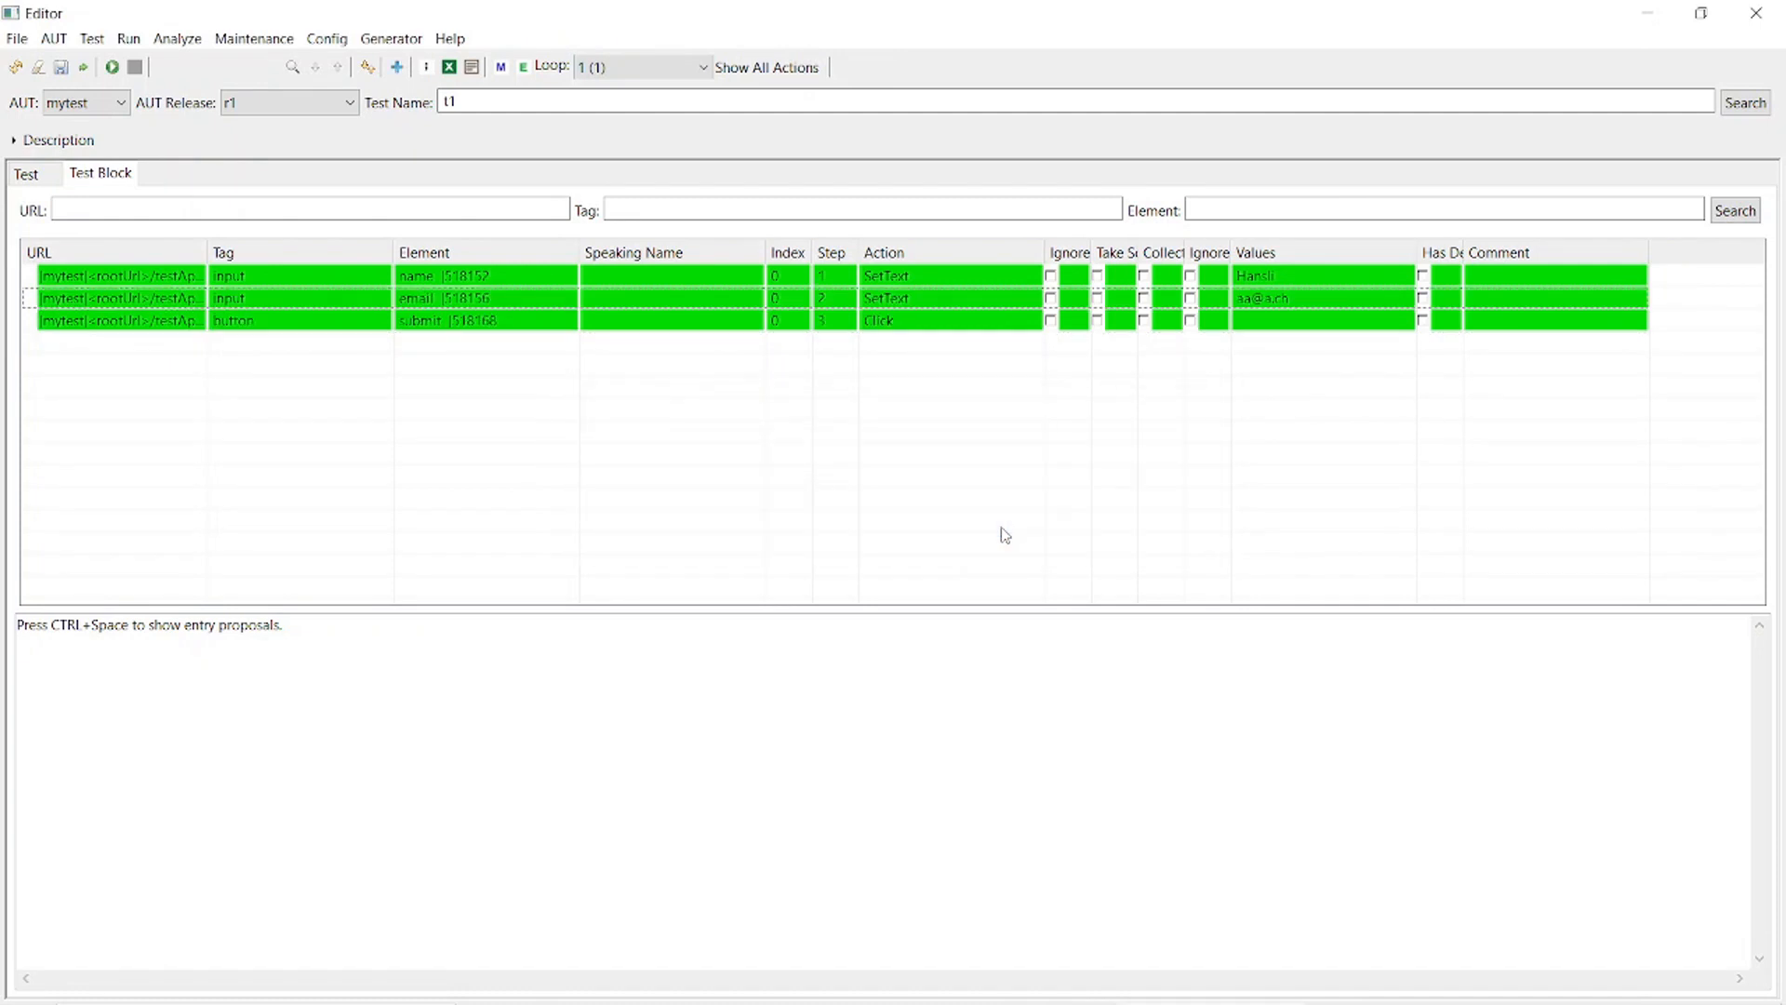
{"action": "left_click", "coordinate": [130, 274]}
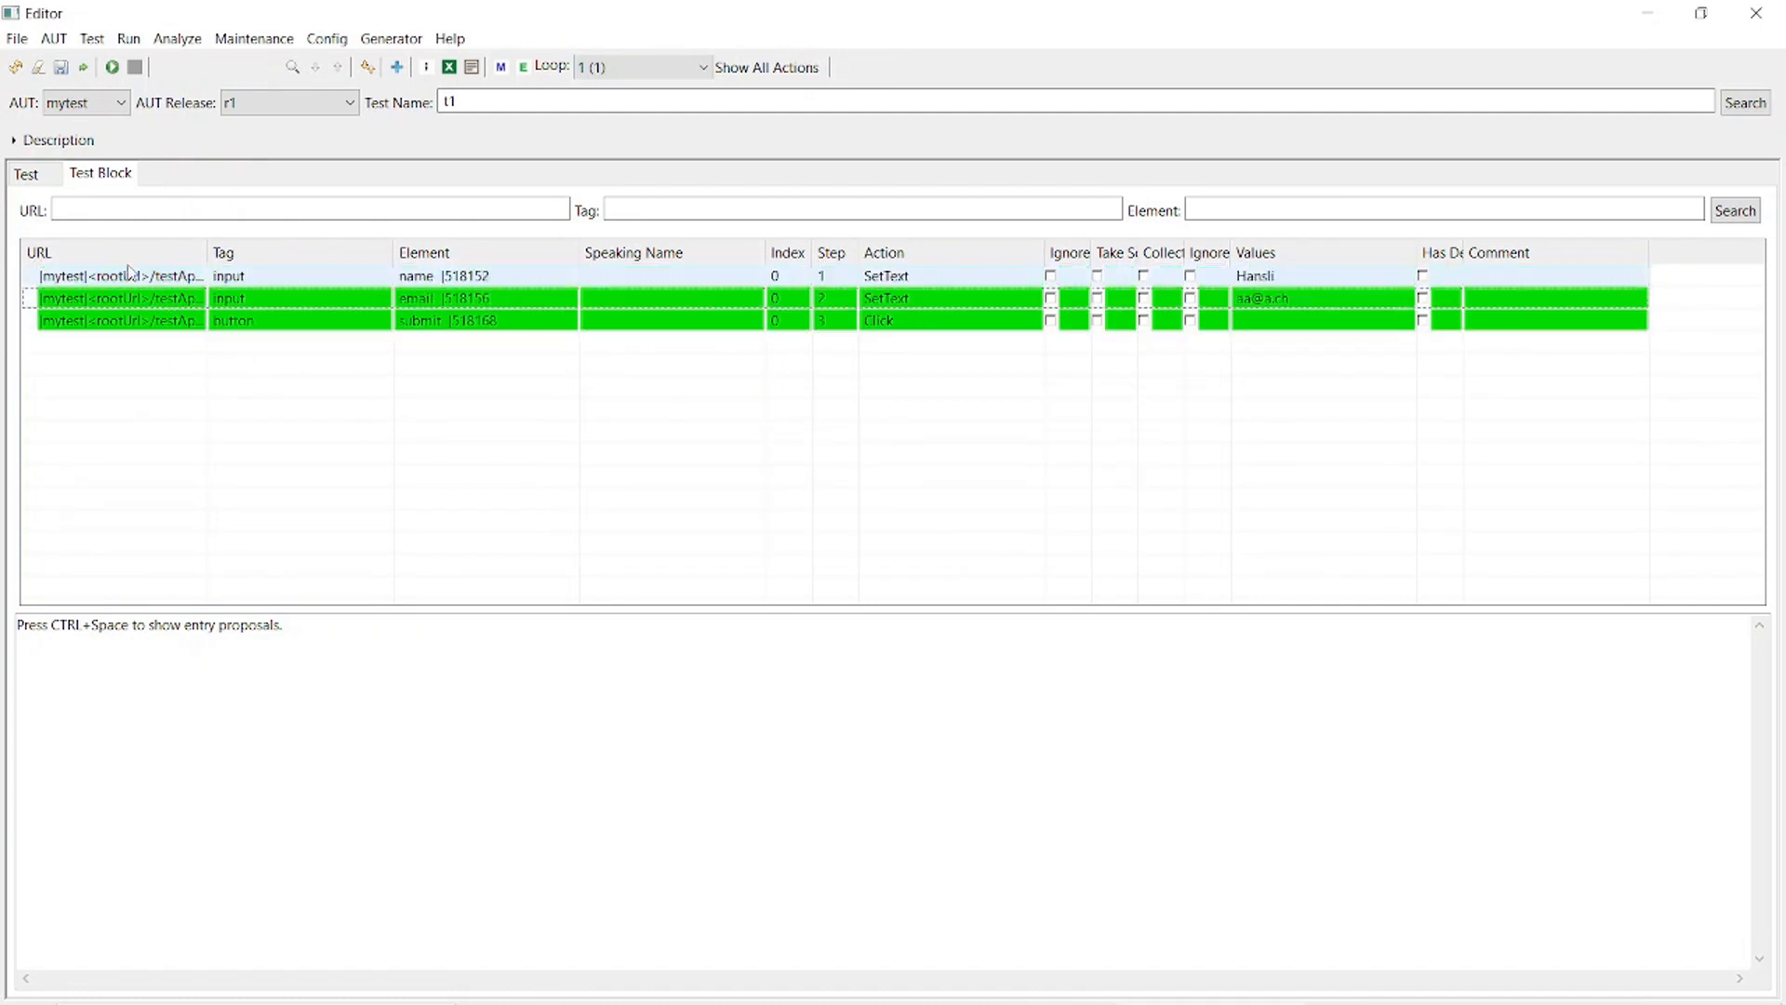
- Reload test1 and check the steps of its t1 block, including the email step
{"action": "left_click", "coordinate": [34, 176]}
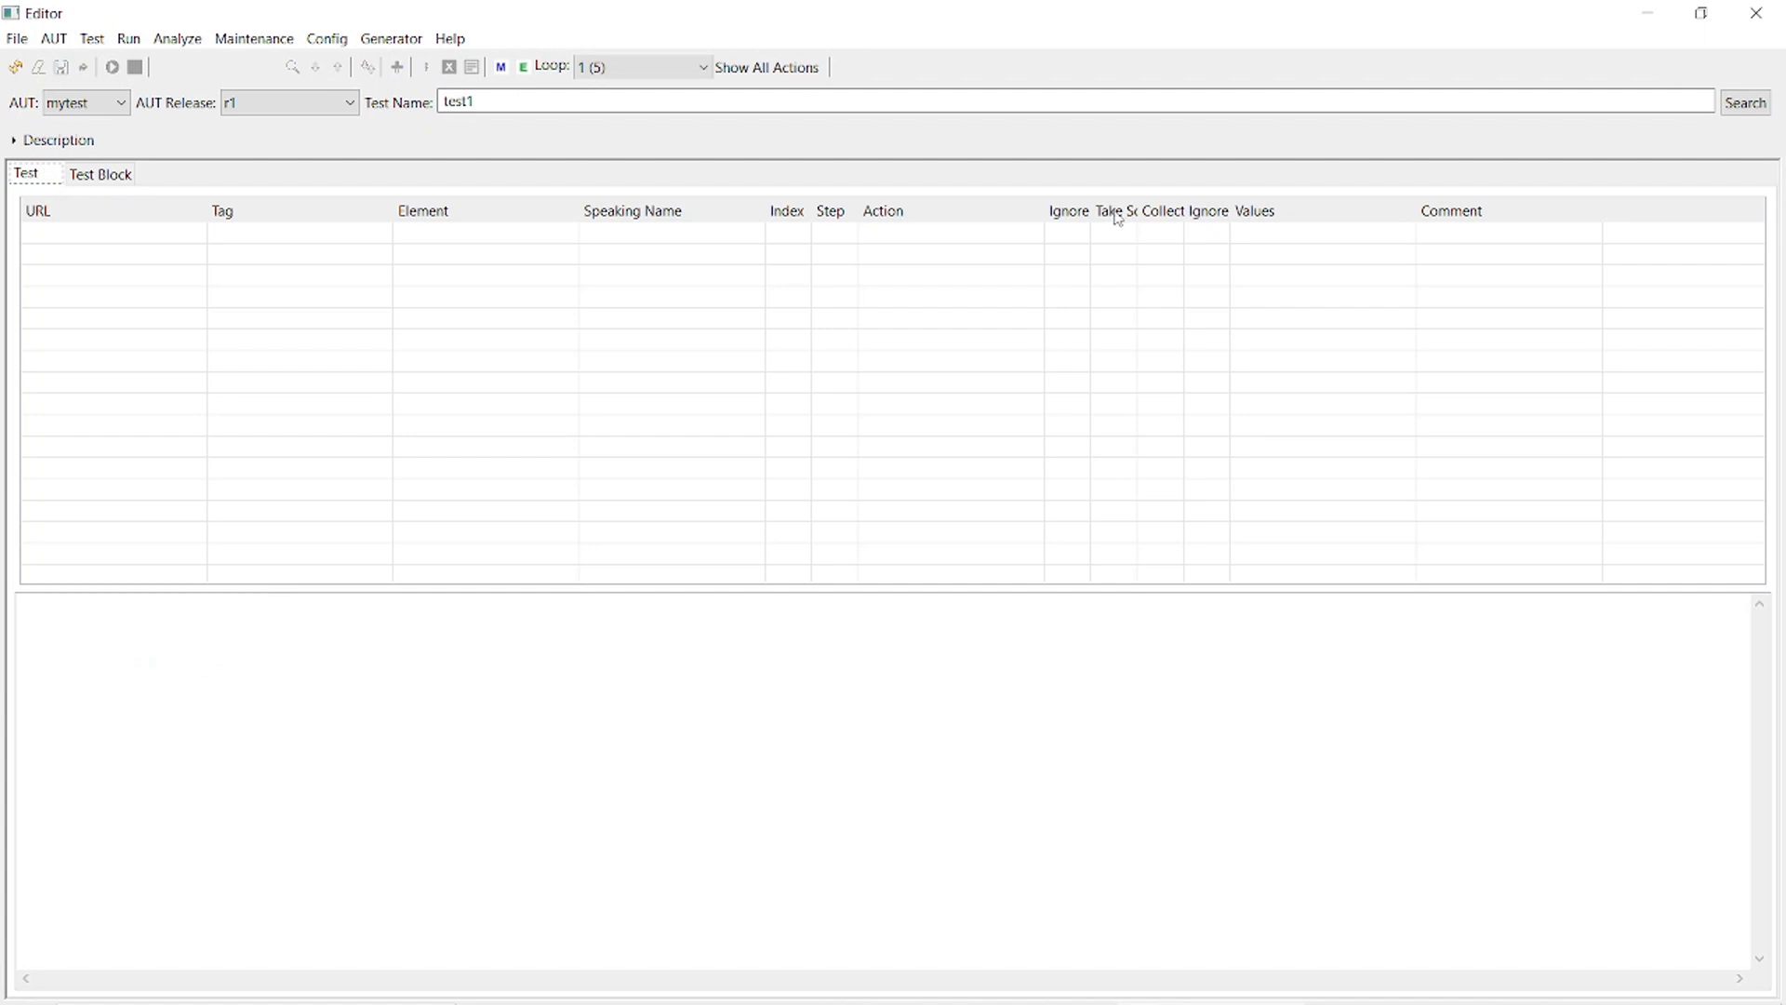
{"action": "left_click", "coordinate": [1753, 106]}
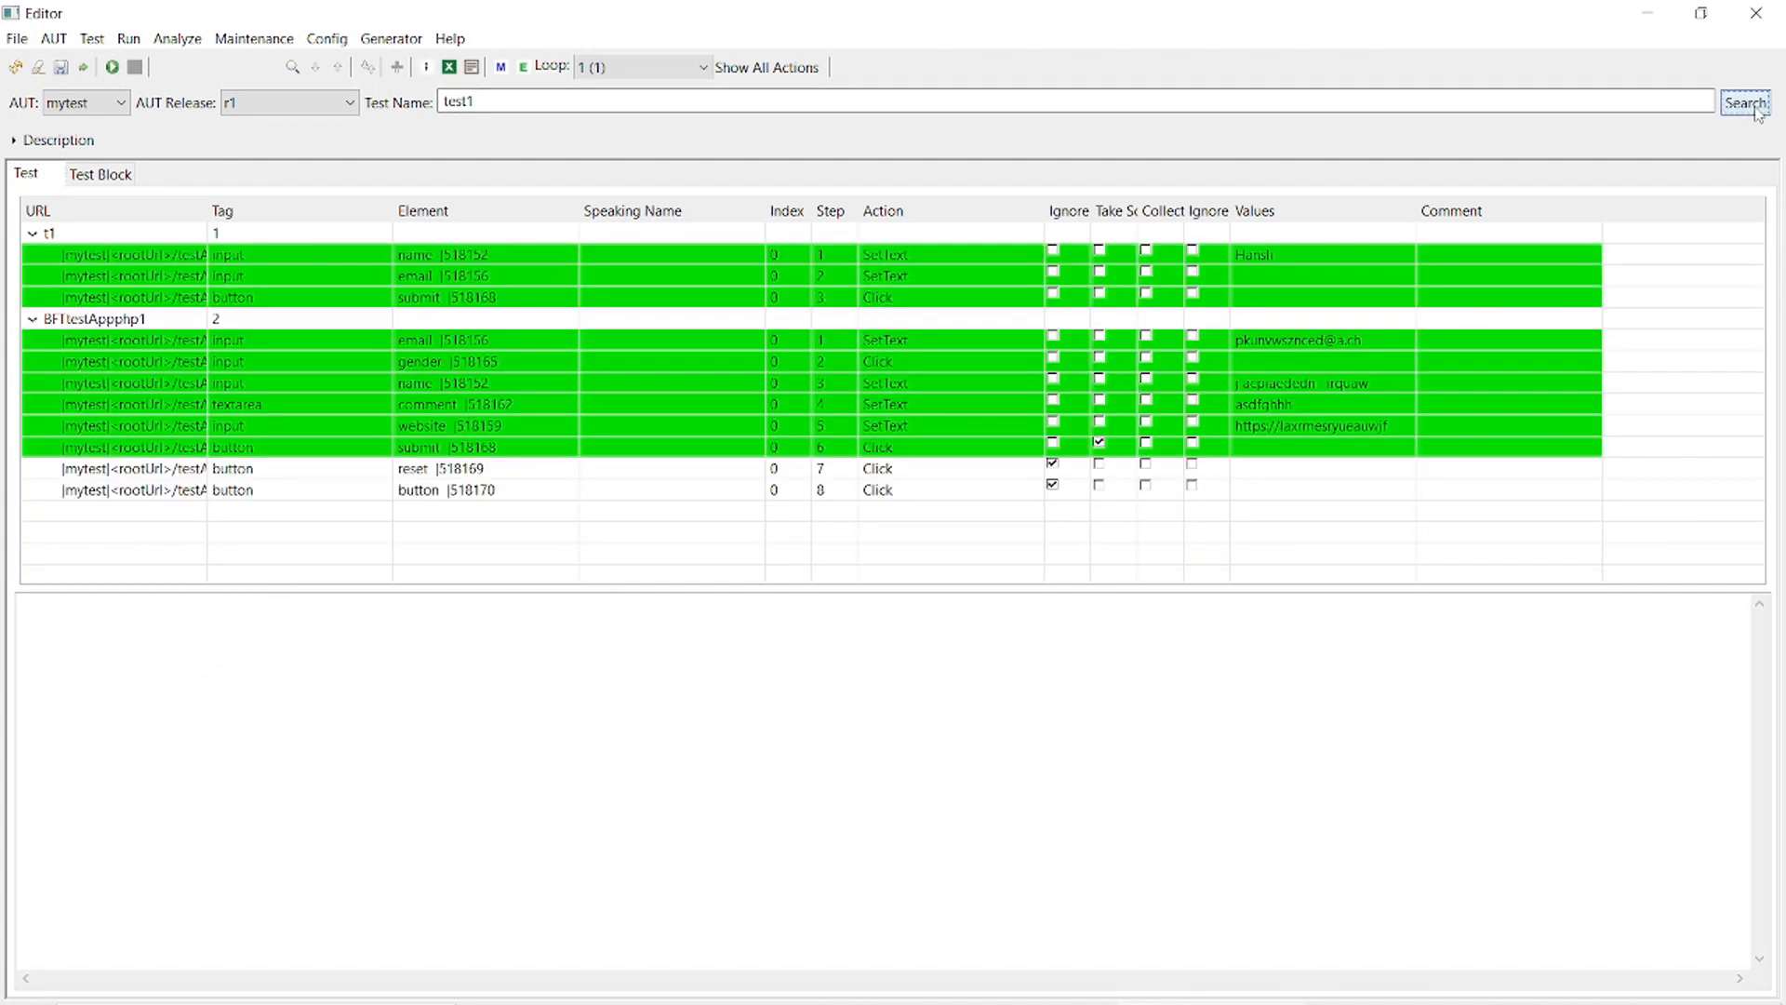
{"action": "left_click", "coordinate": [435, 263]}
{"action": "left_click", "coordinate": [435, 281]}
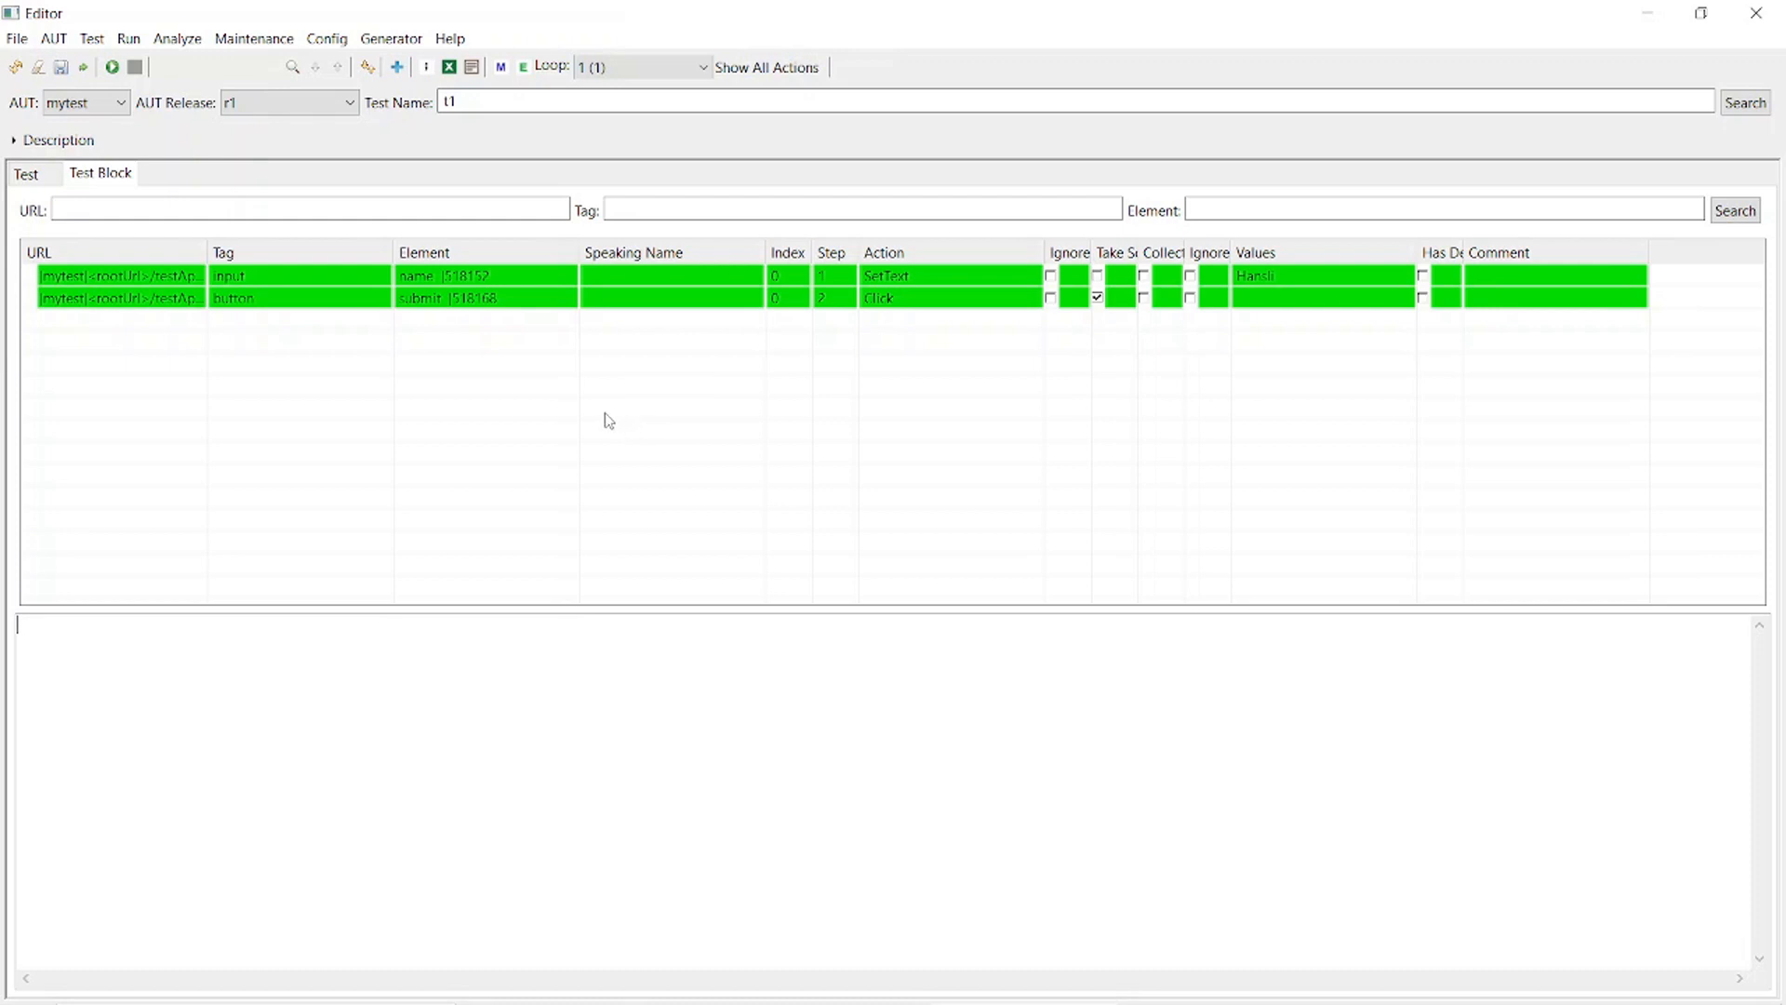
- Open the CSV data of block t1 and clear the old content in rows 4 to 11
{"action": "left_click", "coordinate": [427, 69]}
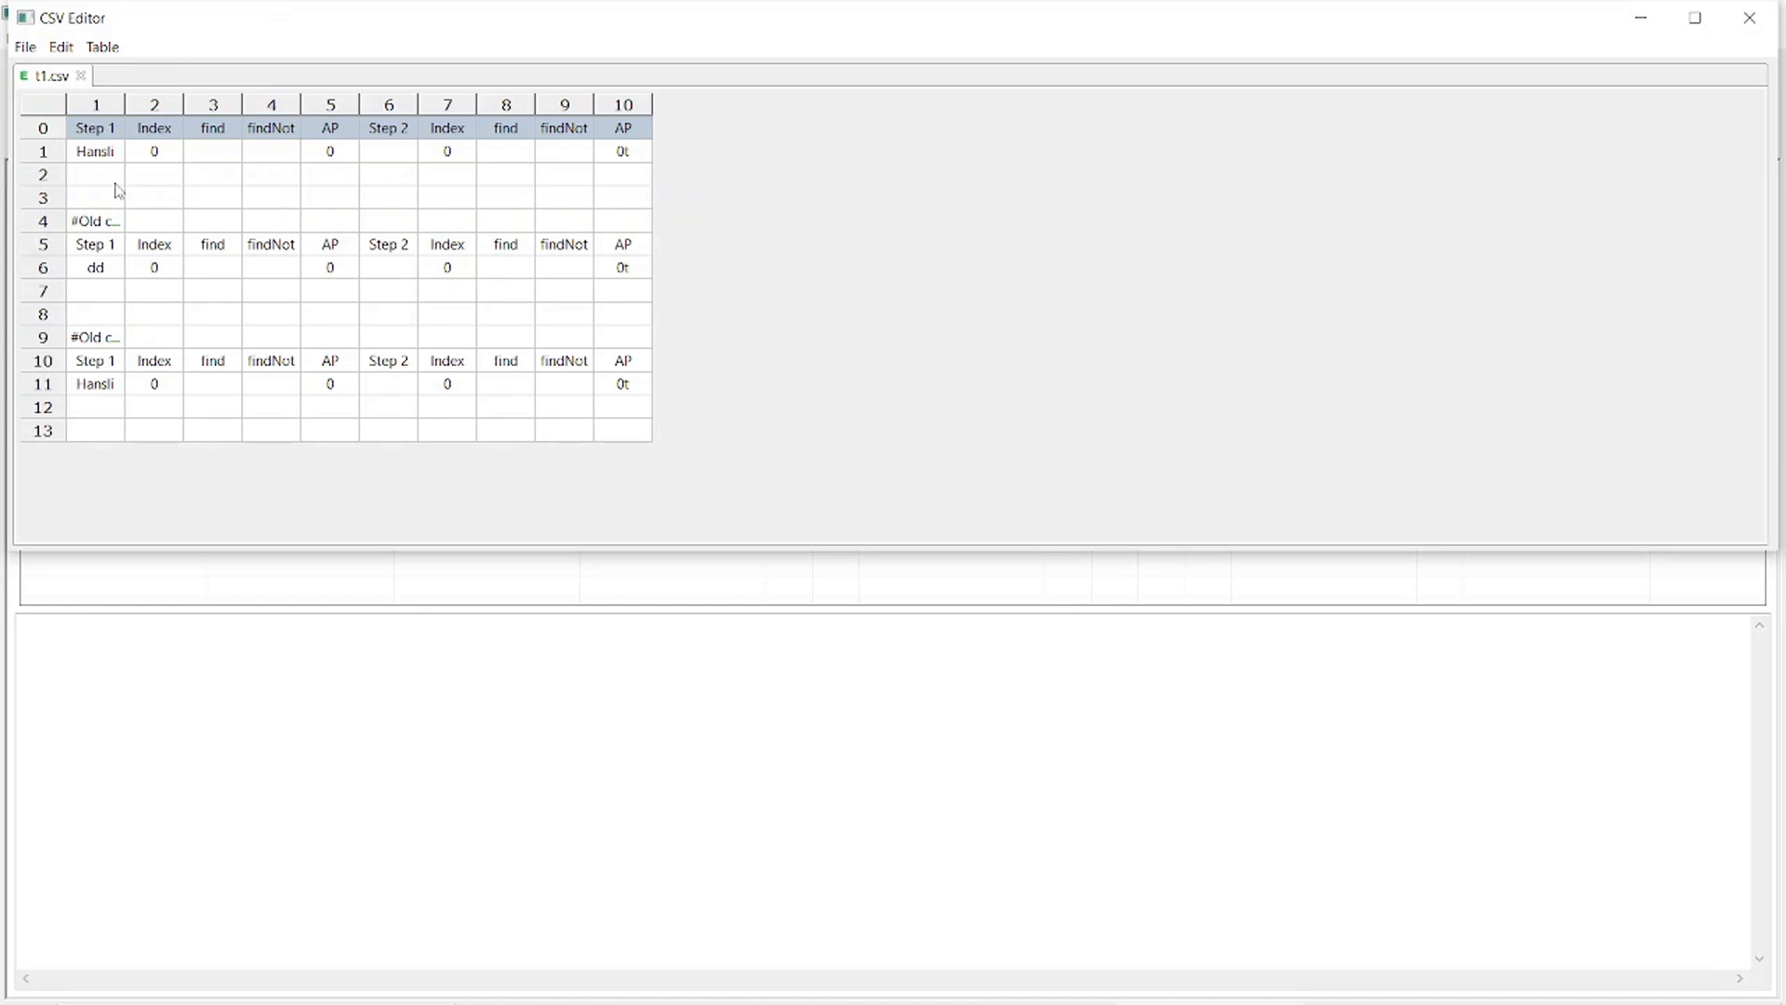
{"action": "left_click", "coordinate": [59, 226]}
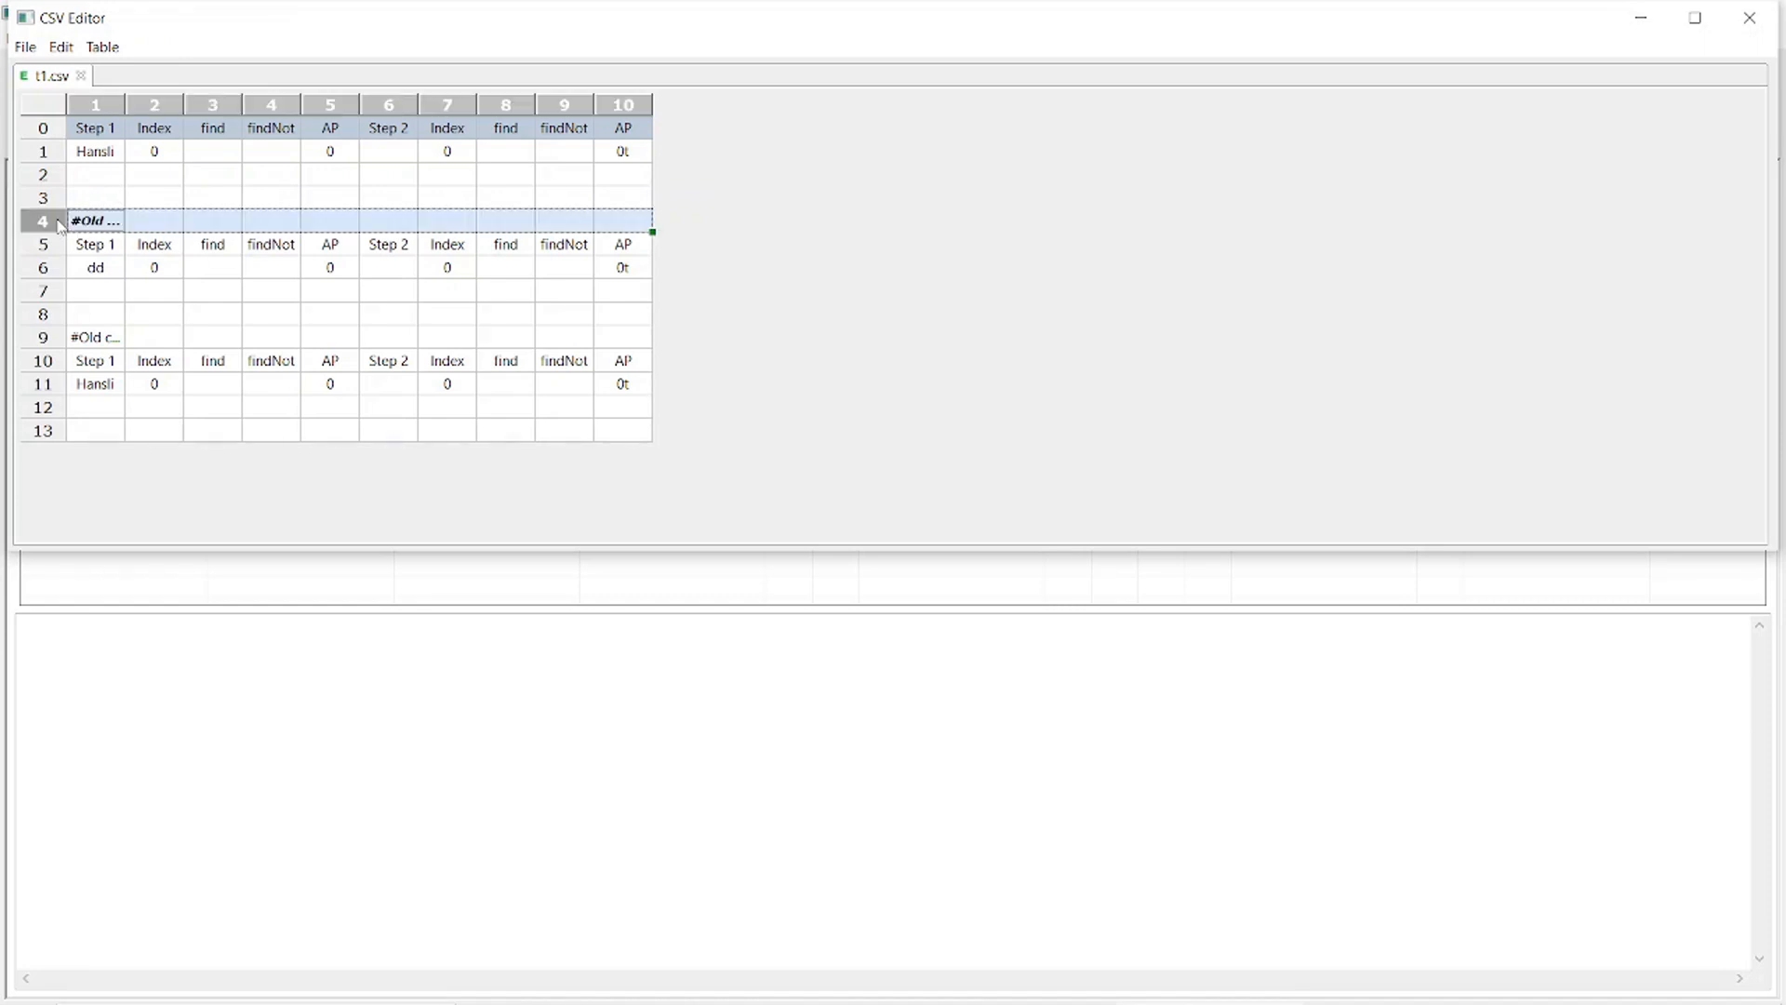
{"action": "left_click", "coordinate": [59, 389], "text": "shift"}
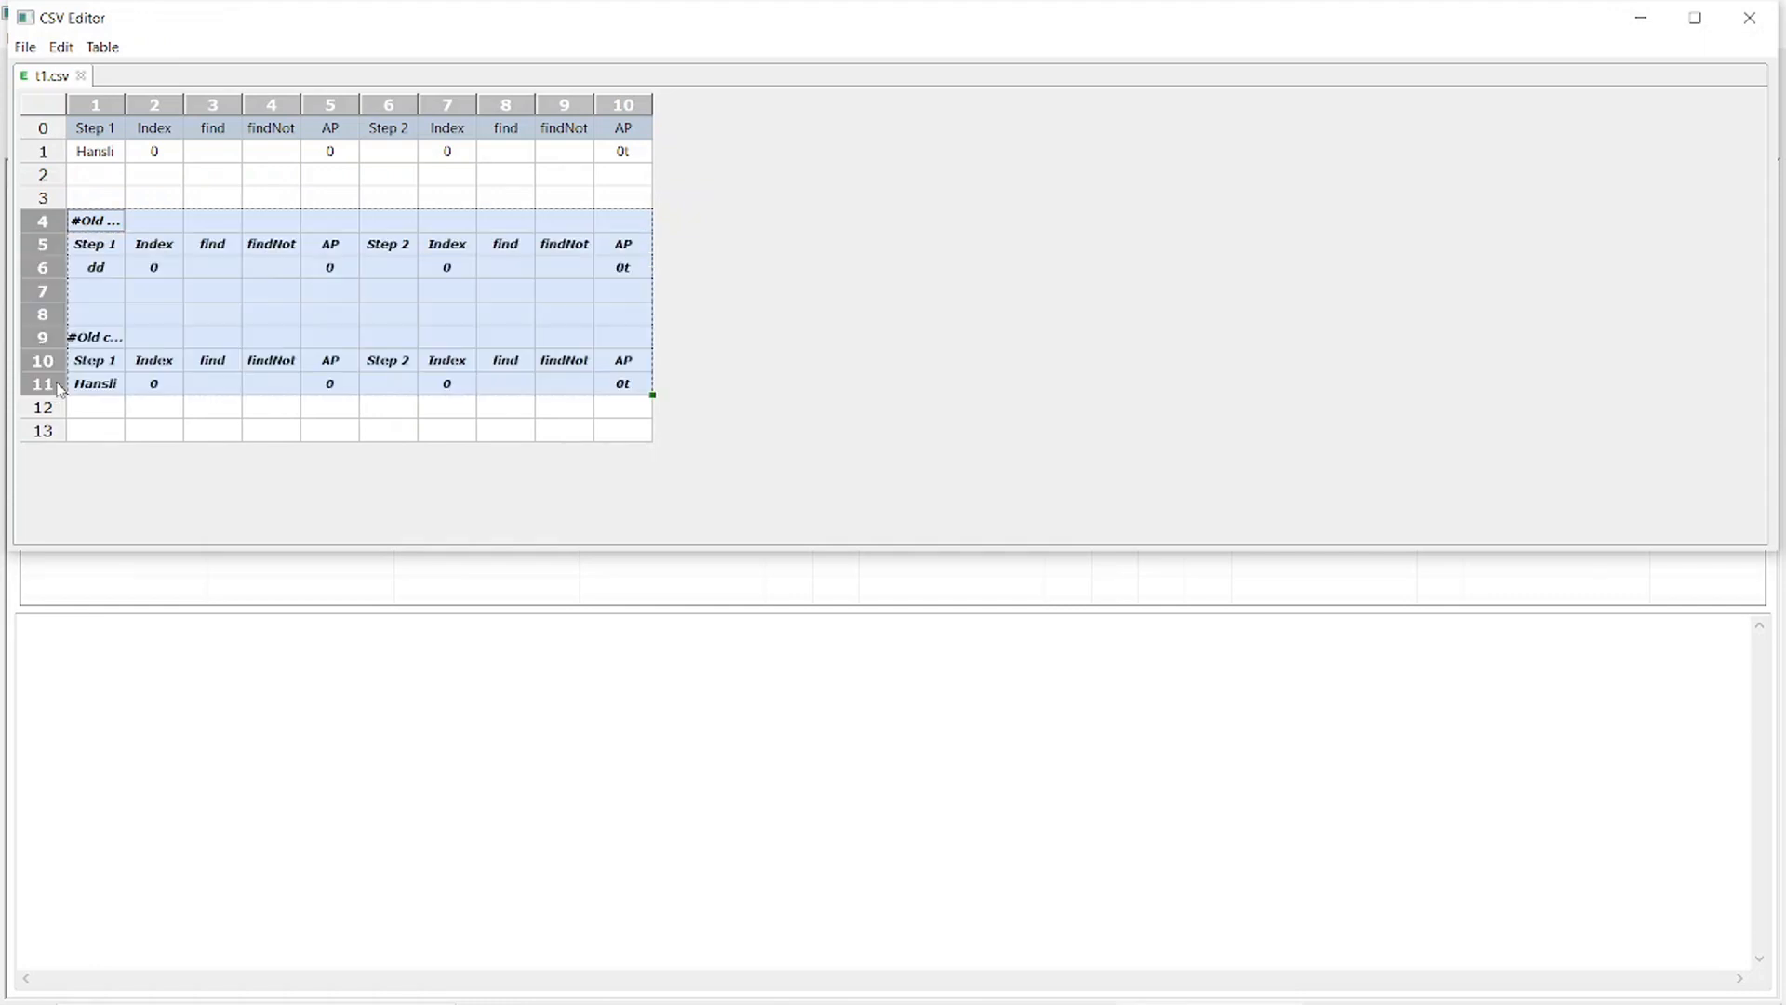
{"action": "key", "text": "Delete"}
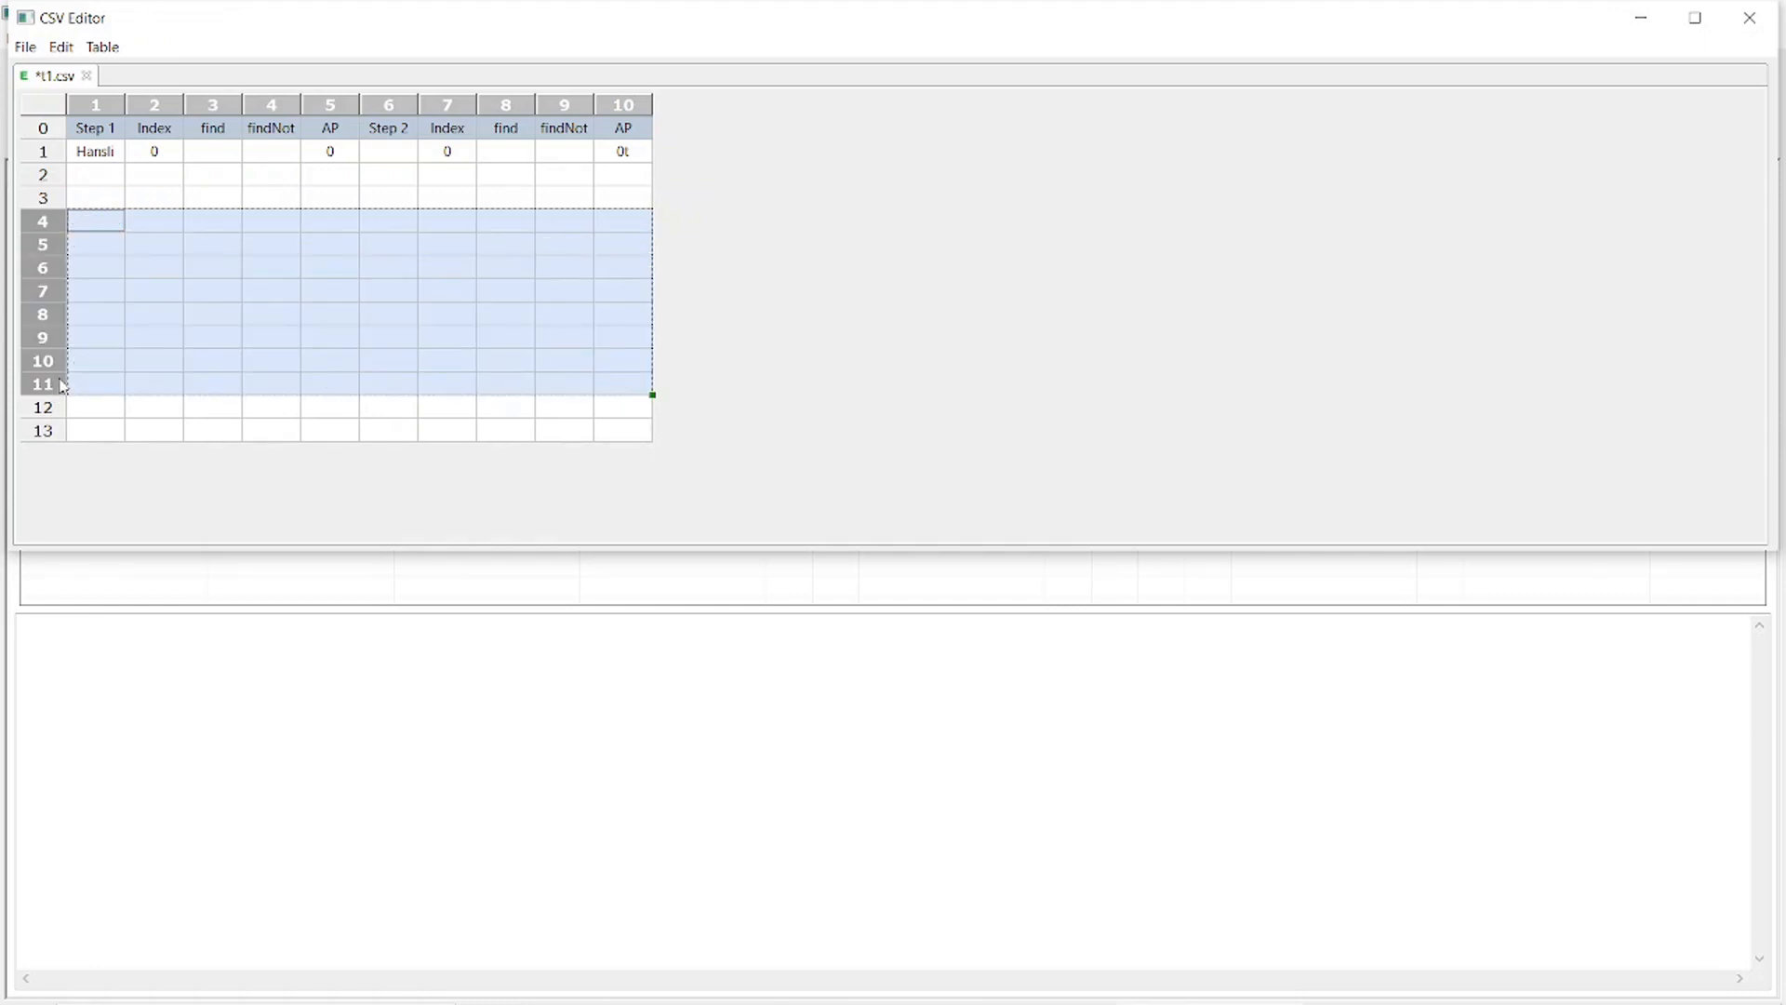
- Fill the complete data of row 1 in t1.csv down through rows 2 to 5
{"action": "double_click", "coordinate": [97, 152]}
{"action": "left_click", "coordinate": [390, 177]}
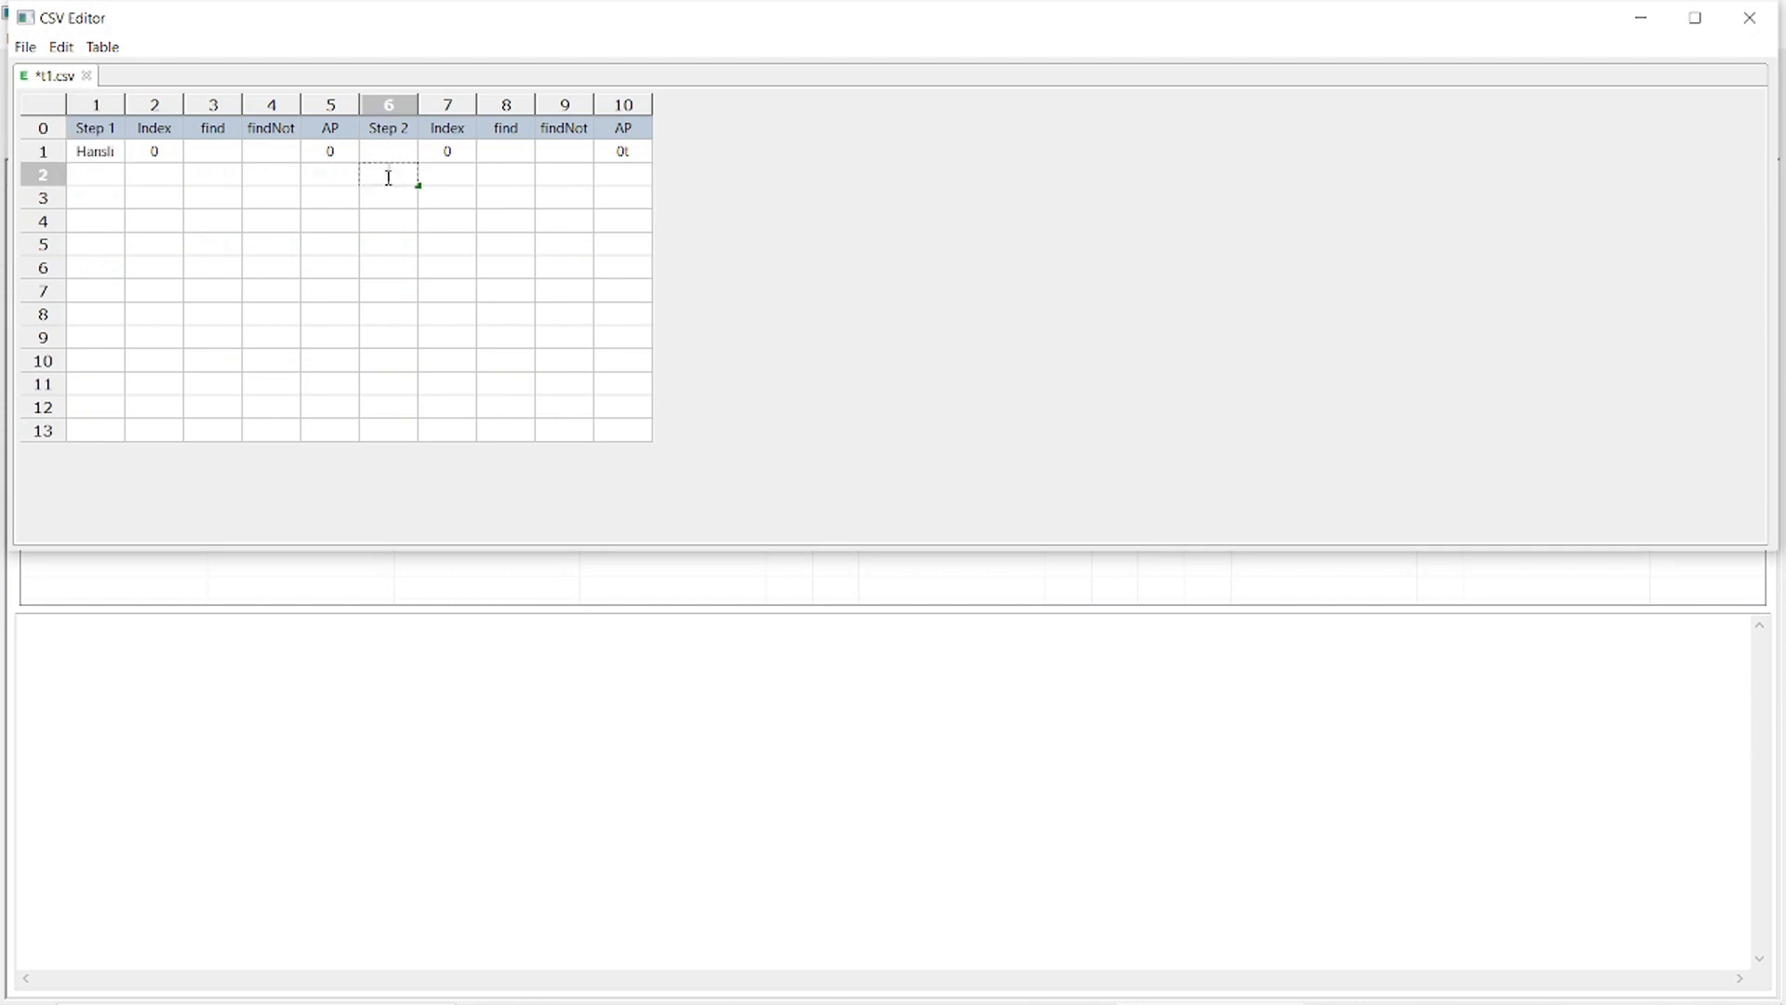
{"action": "left_click", "coordinate": [65, 151]}
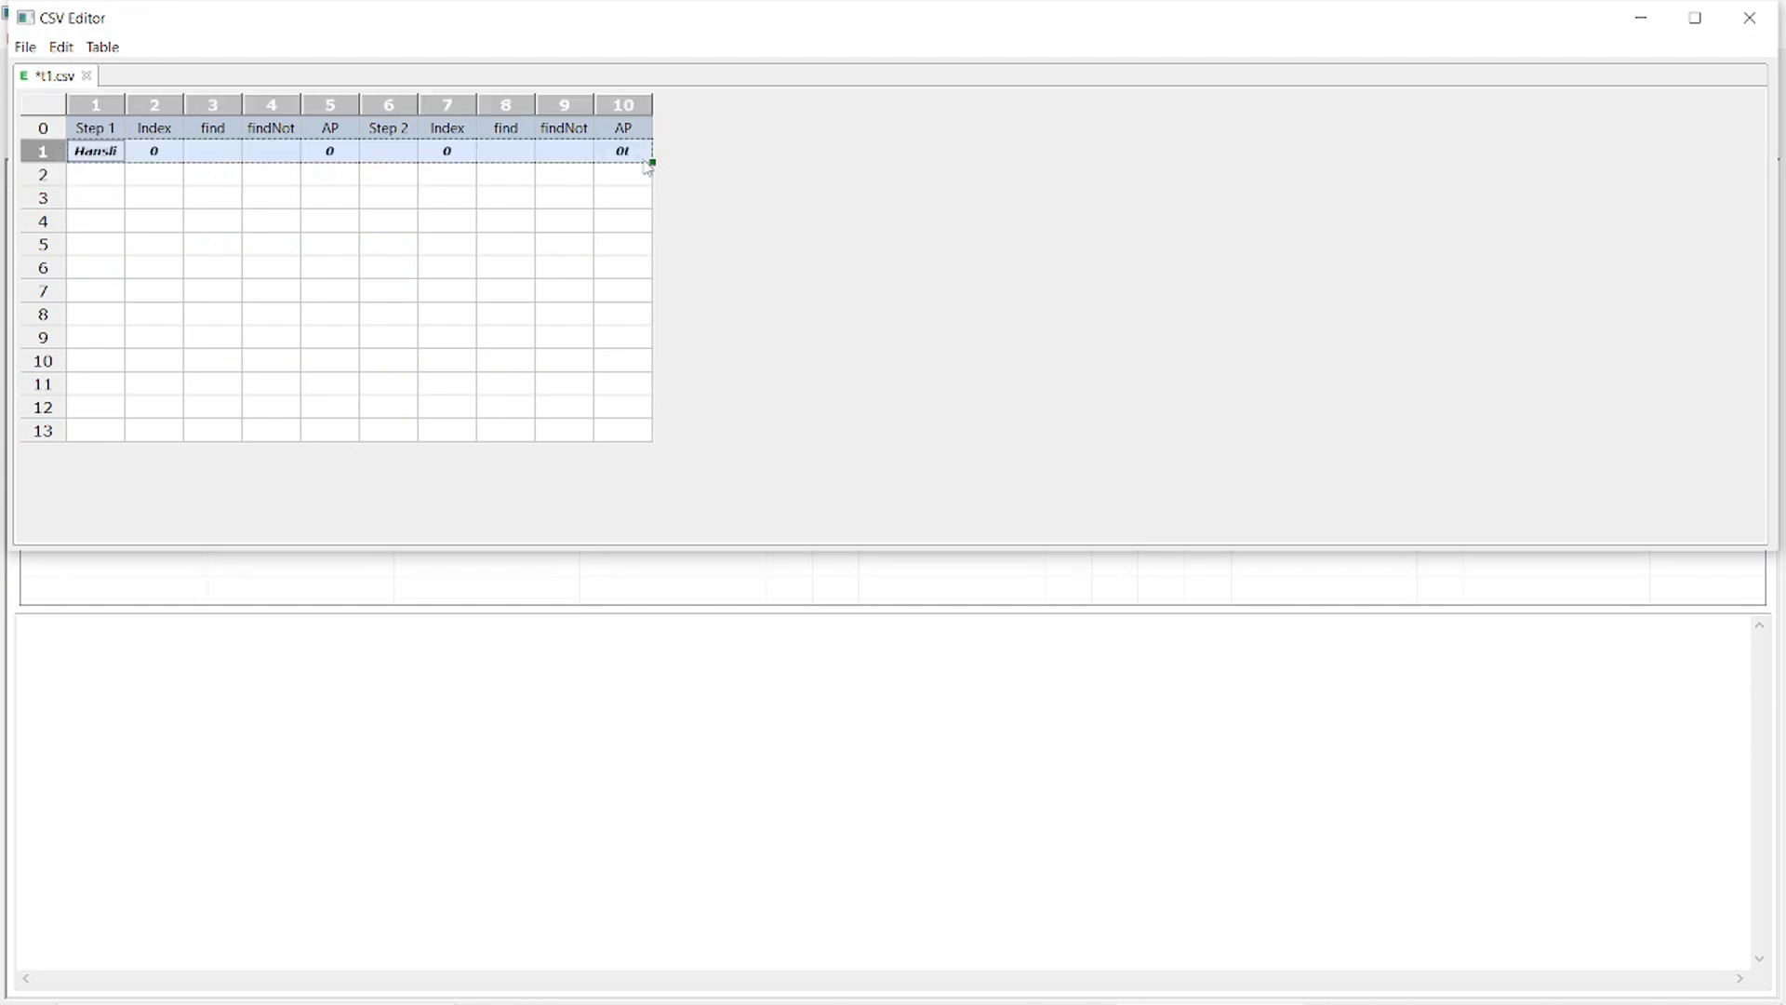
{"action": "left_click_drag", "start_coordinate": [652, 161], "coordinate": [644, 244]}
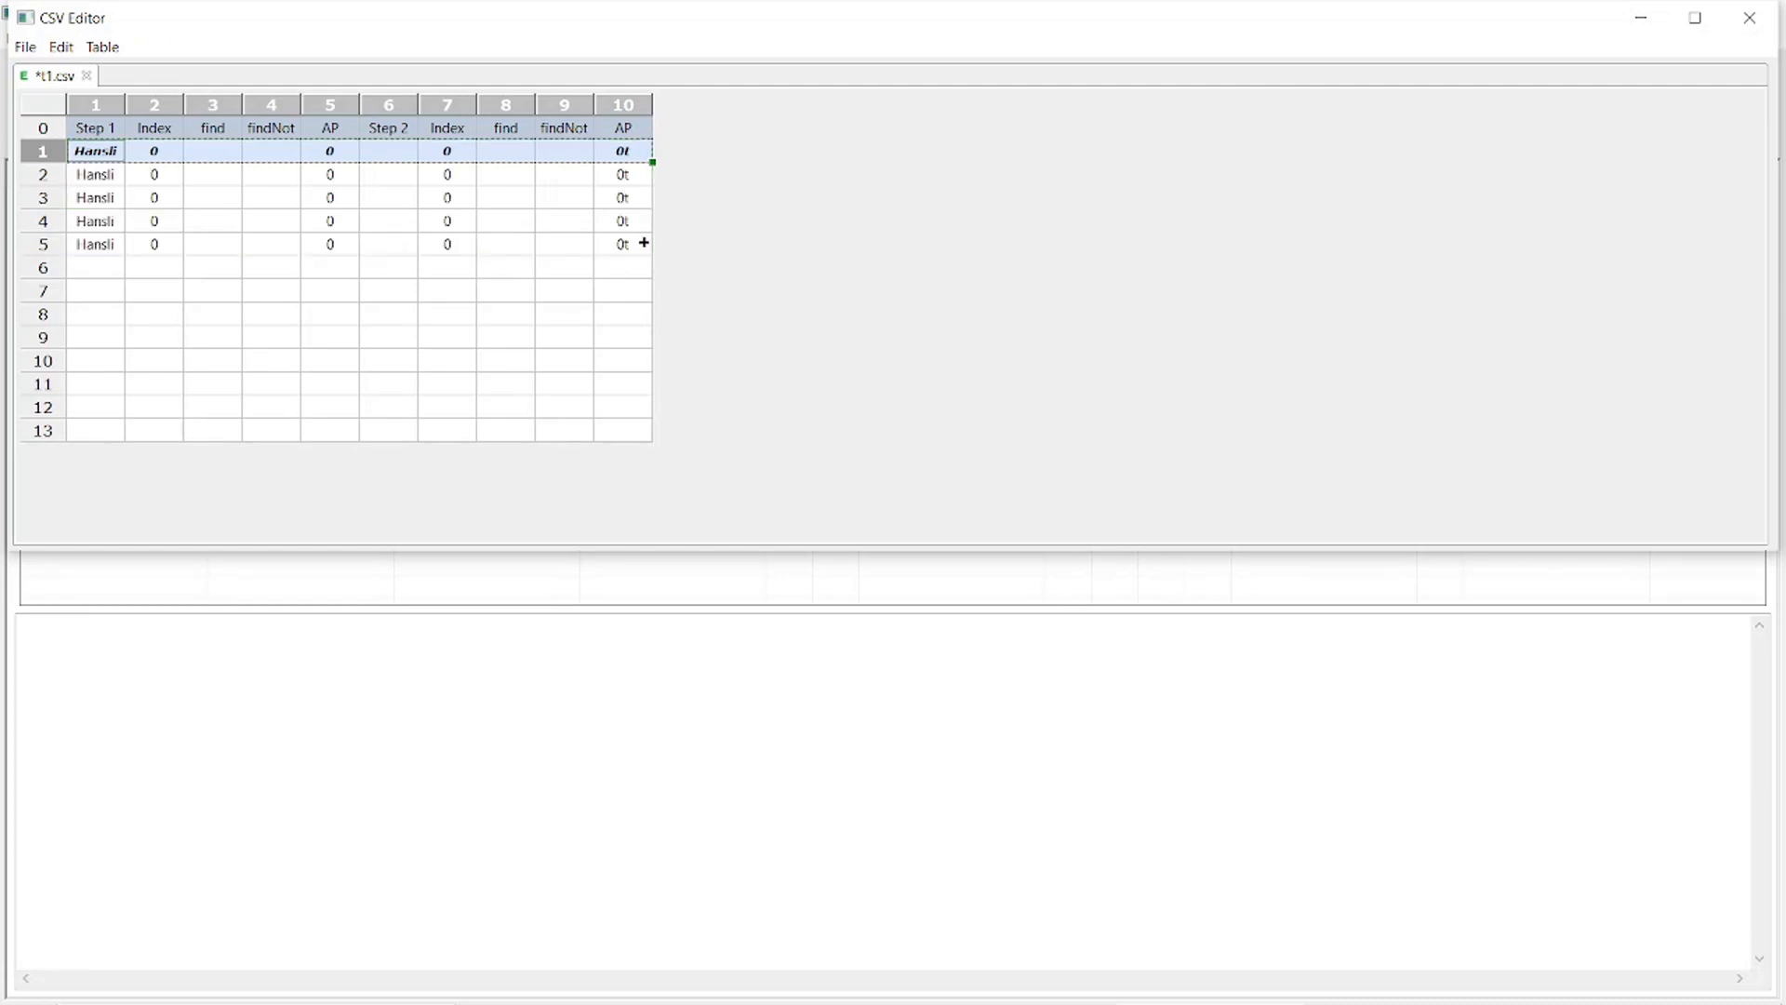
- Set the Step 1 values of rows 2 to 5 to aa, ss, dd and ff, and save t1.csv
{"action": "double_click", "coordinate": [102, 178]}
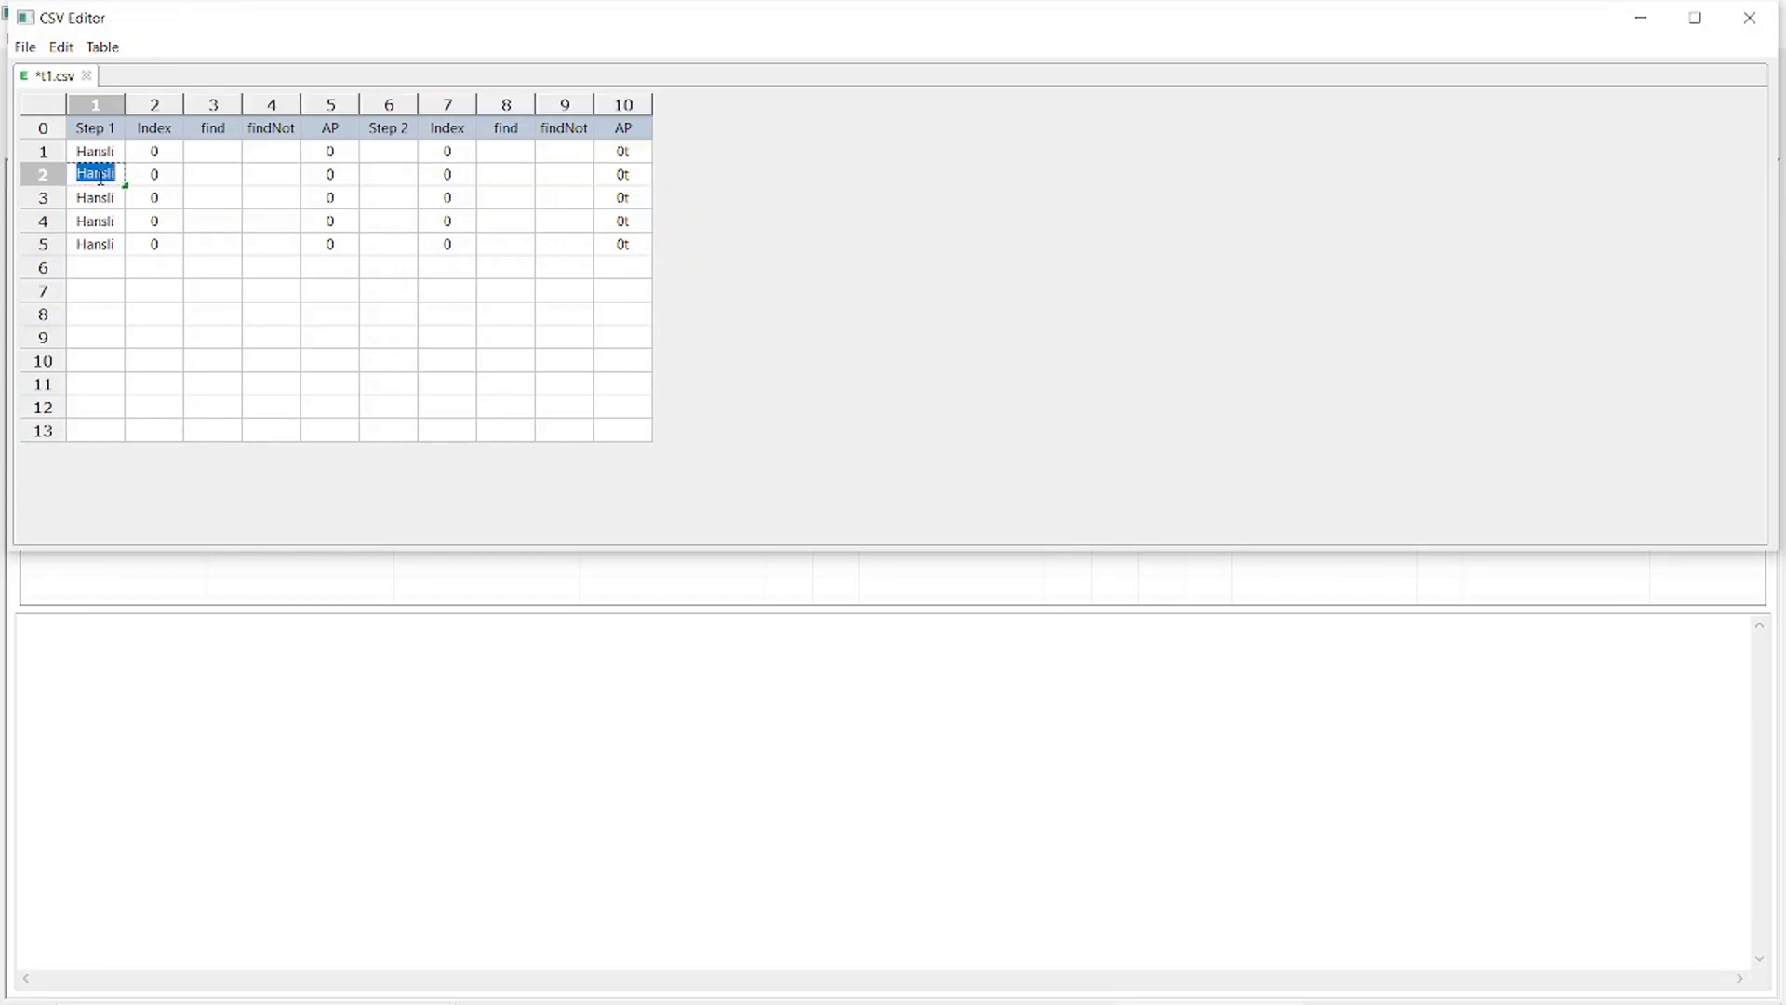
{"action": "type", "text": "aa"}
{"action": "double_click", "coordinate": [99, 195]}
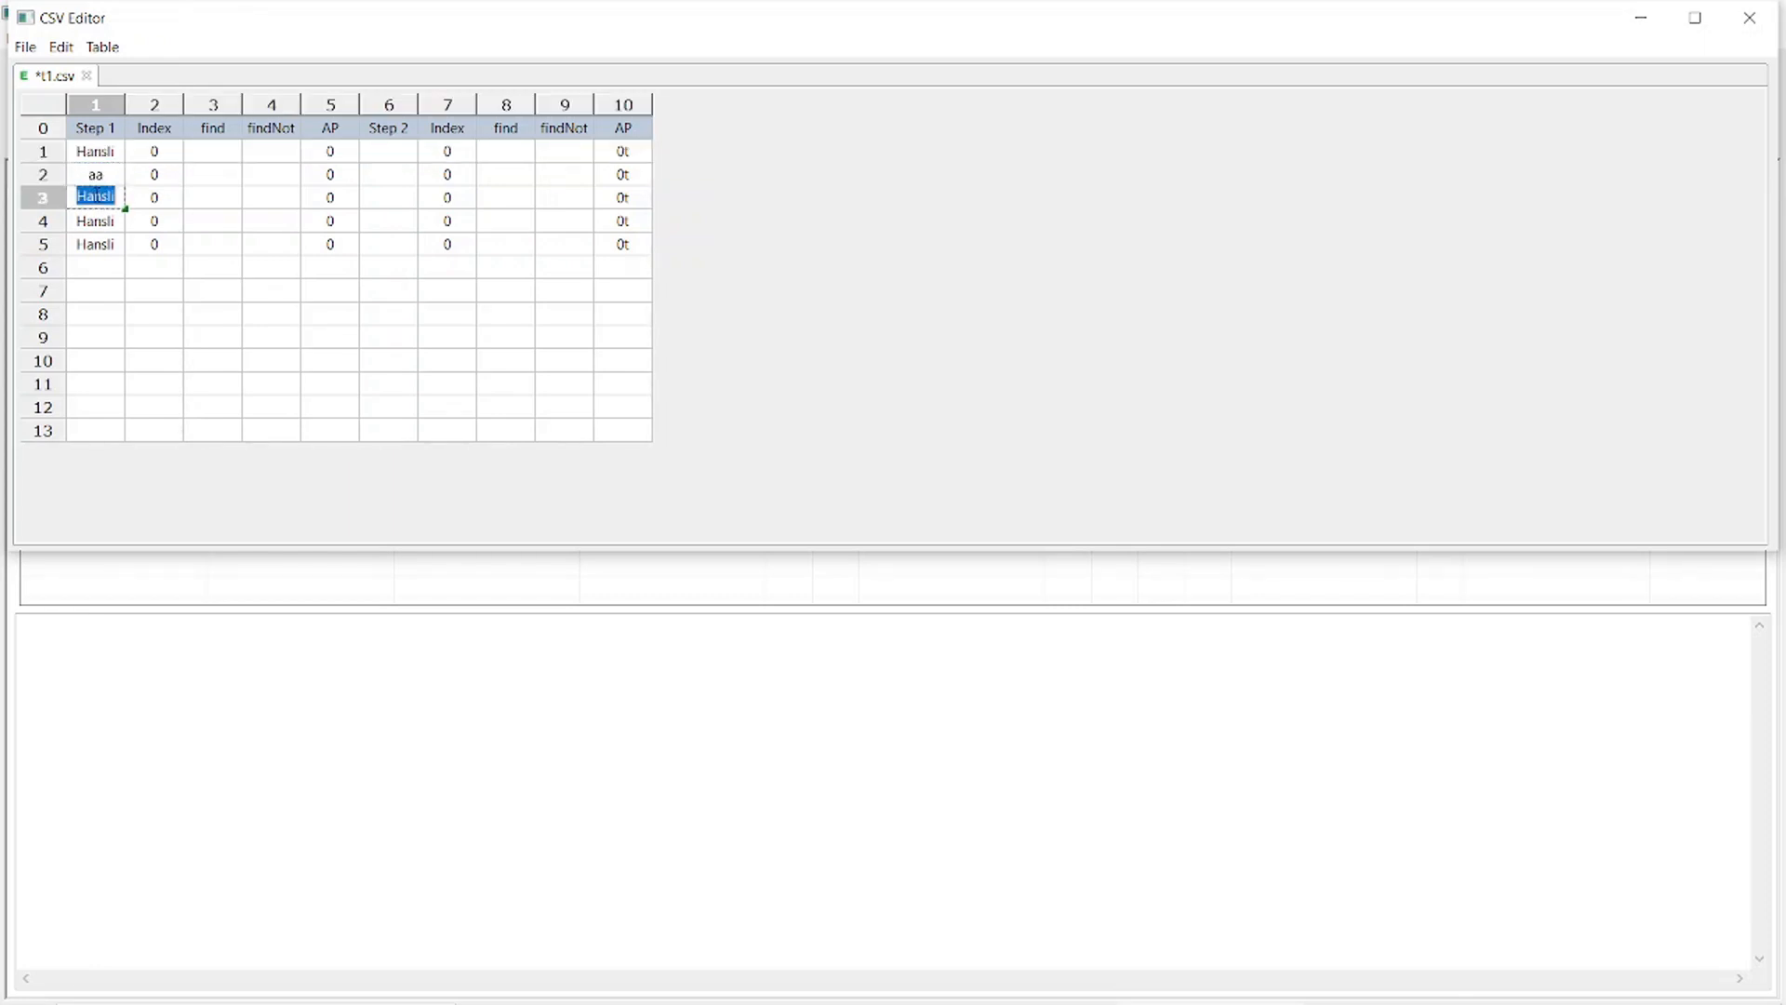
{"action": "type", "text": "ss"}
{"action": "double_click", "coordinate": [97, 219]}
{"action": "type", "text": "dd"}
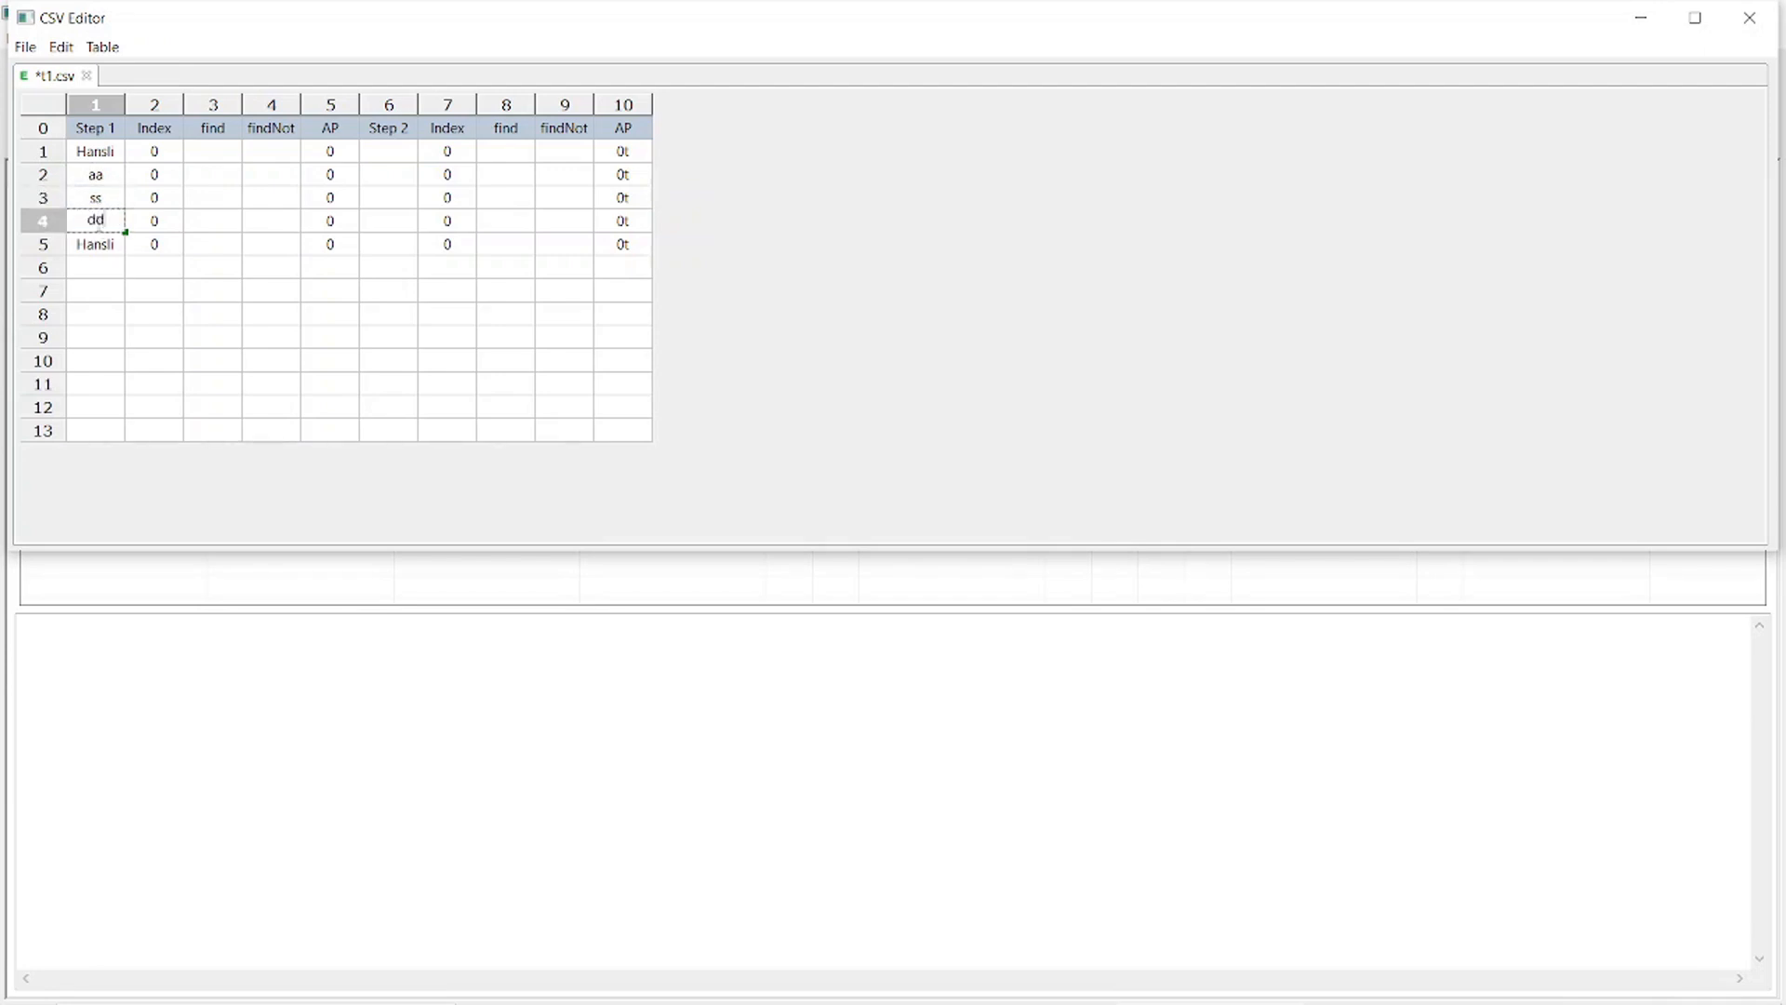
{"action": "left_click", "coordinate": [110, 244]}
{"action": "type", "text": "ff"}
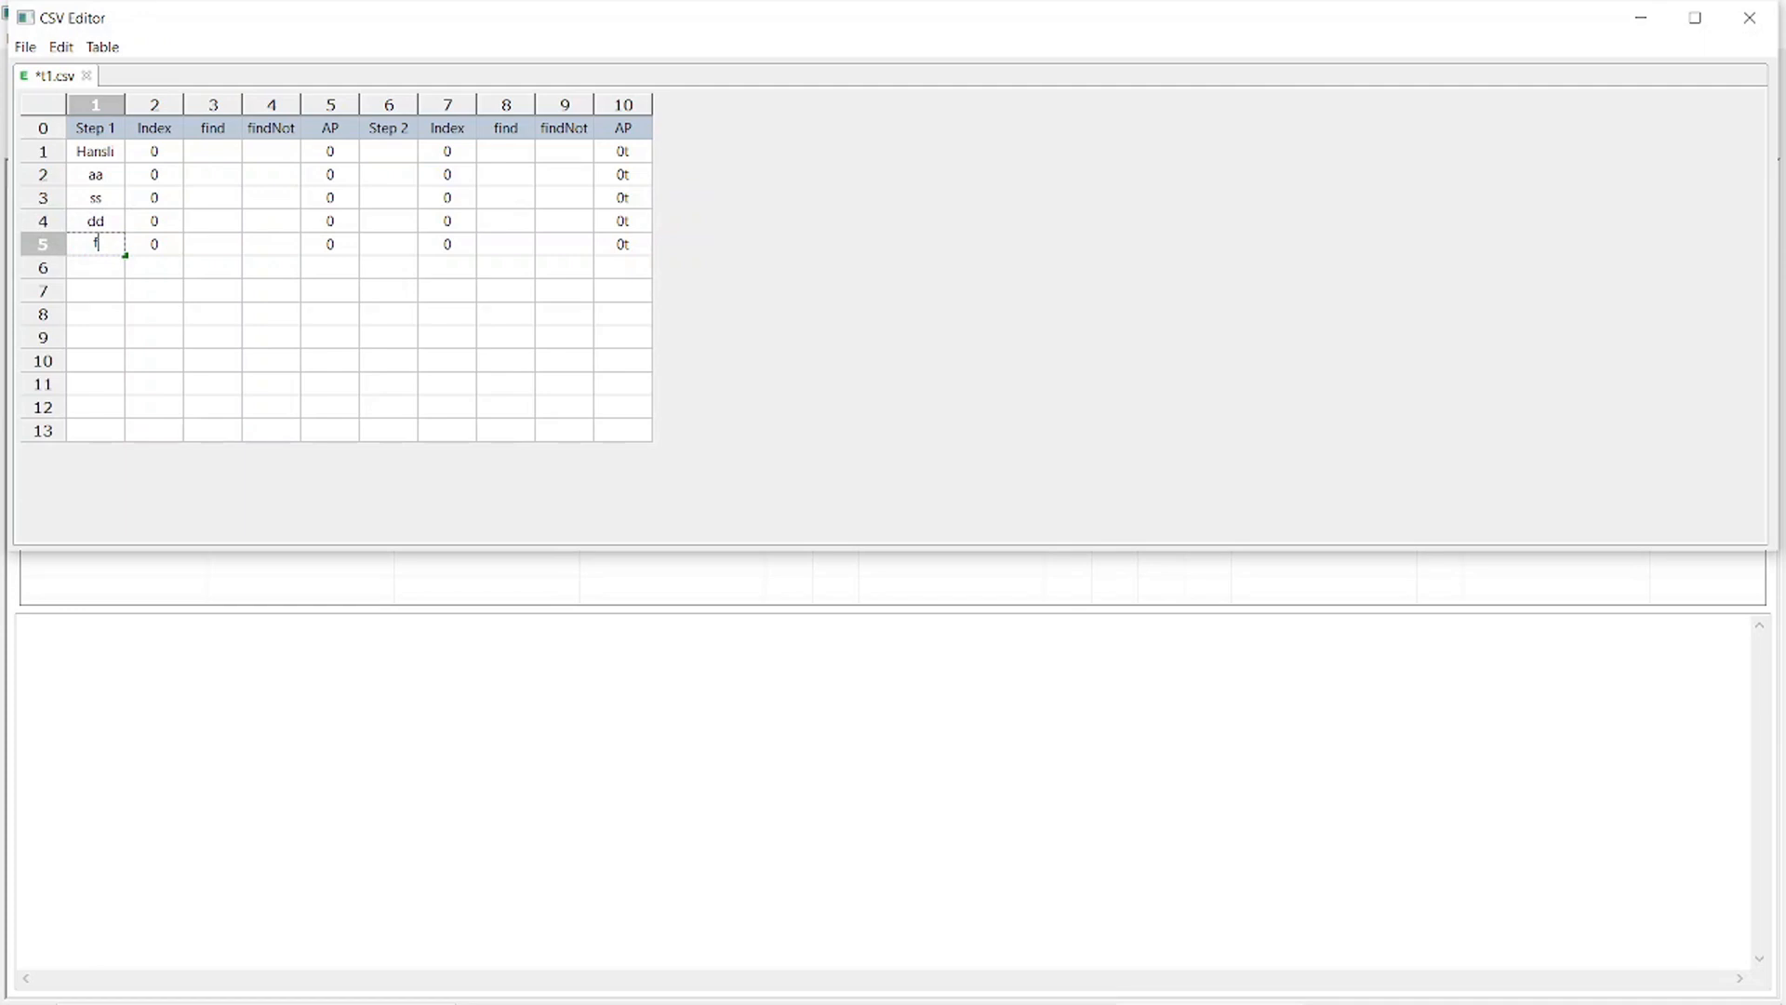
{"action": "left_click", "coordinate": [102, 288]}
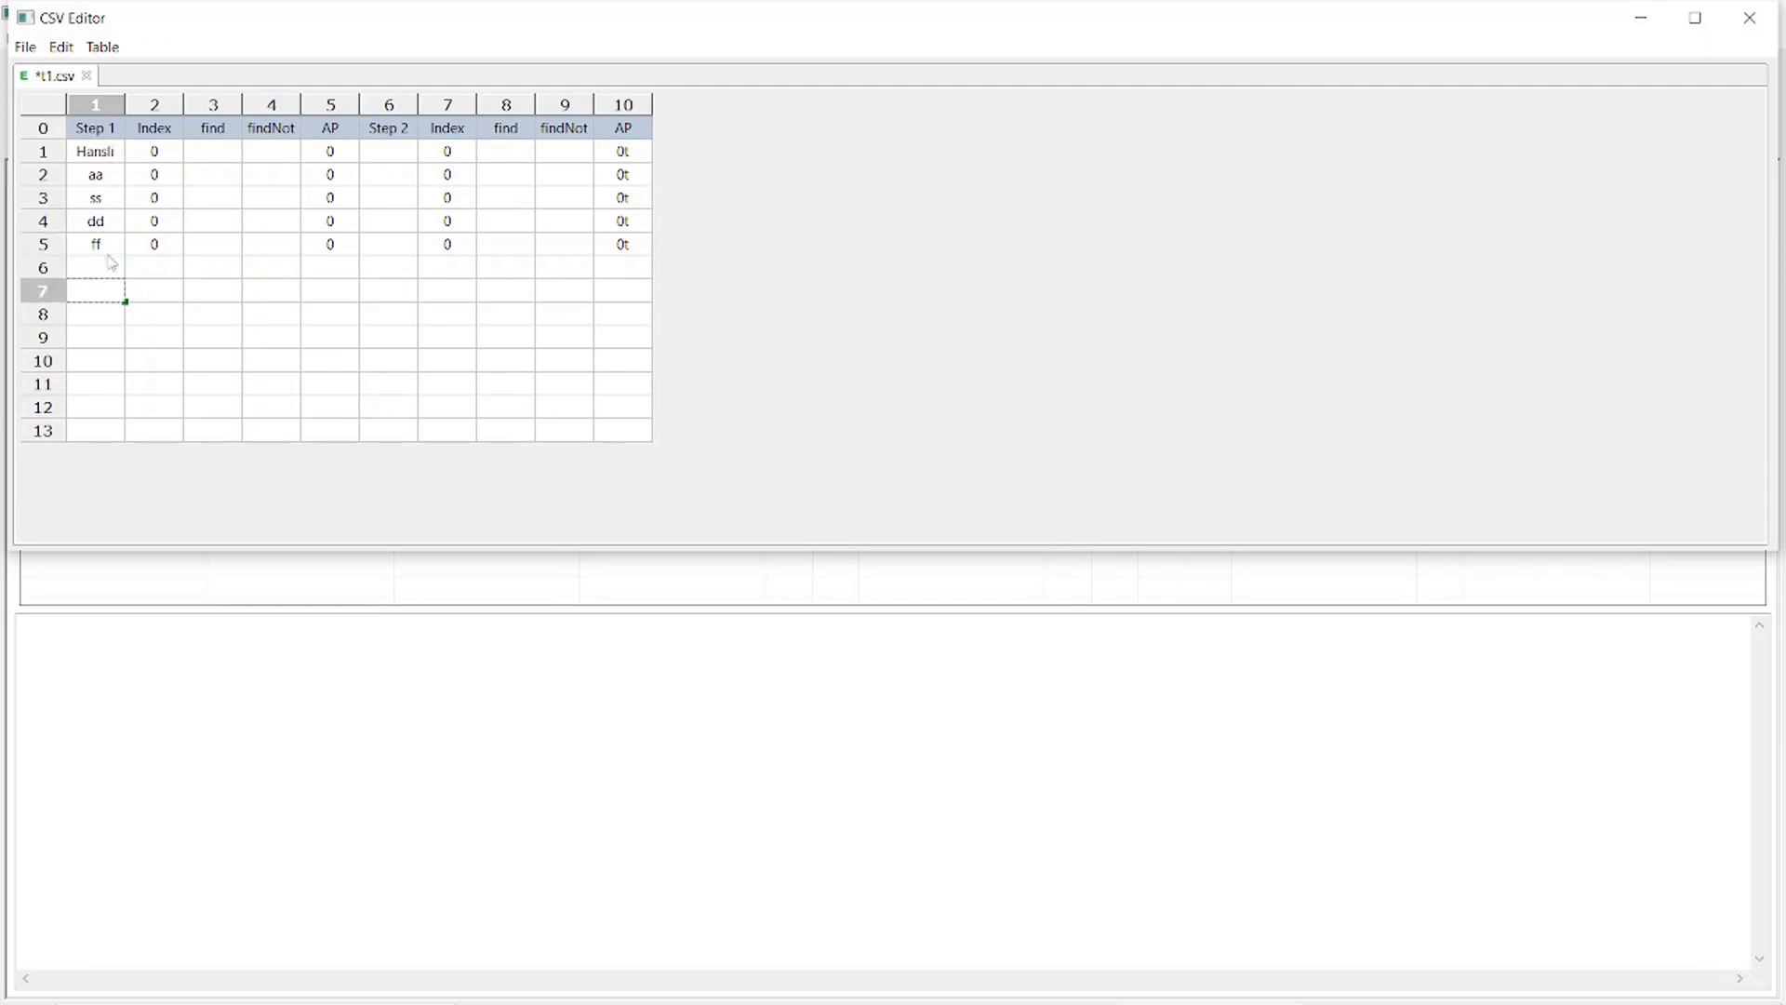
{"action": "left_click", "coordinate": [27, 49]}
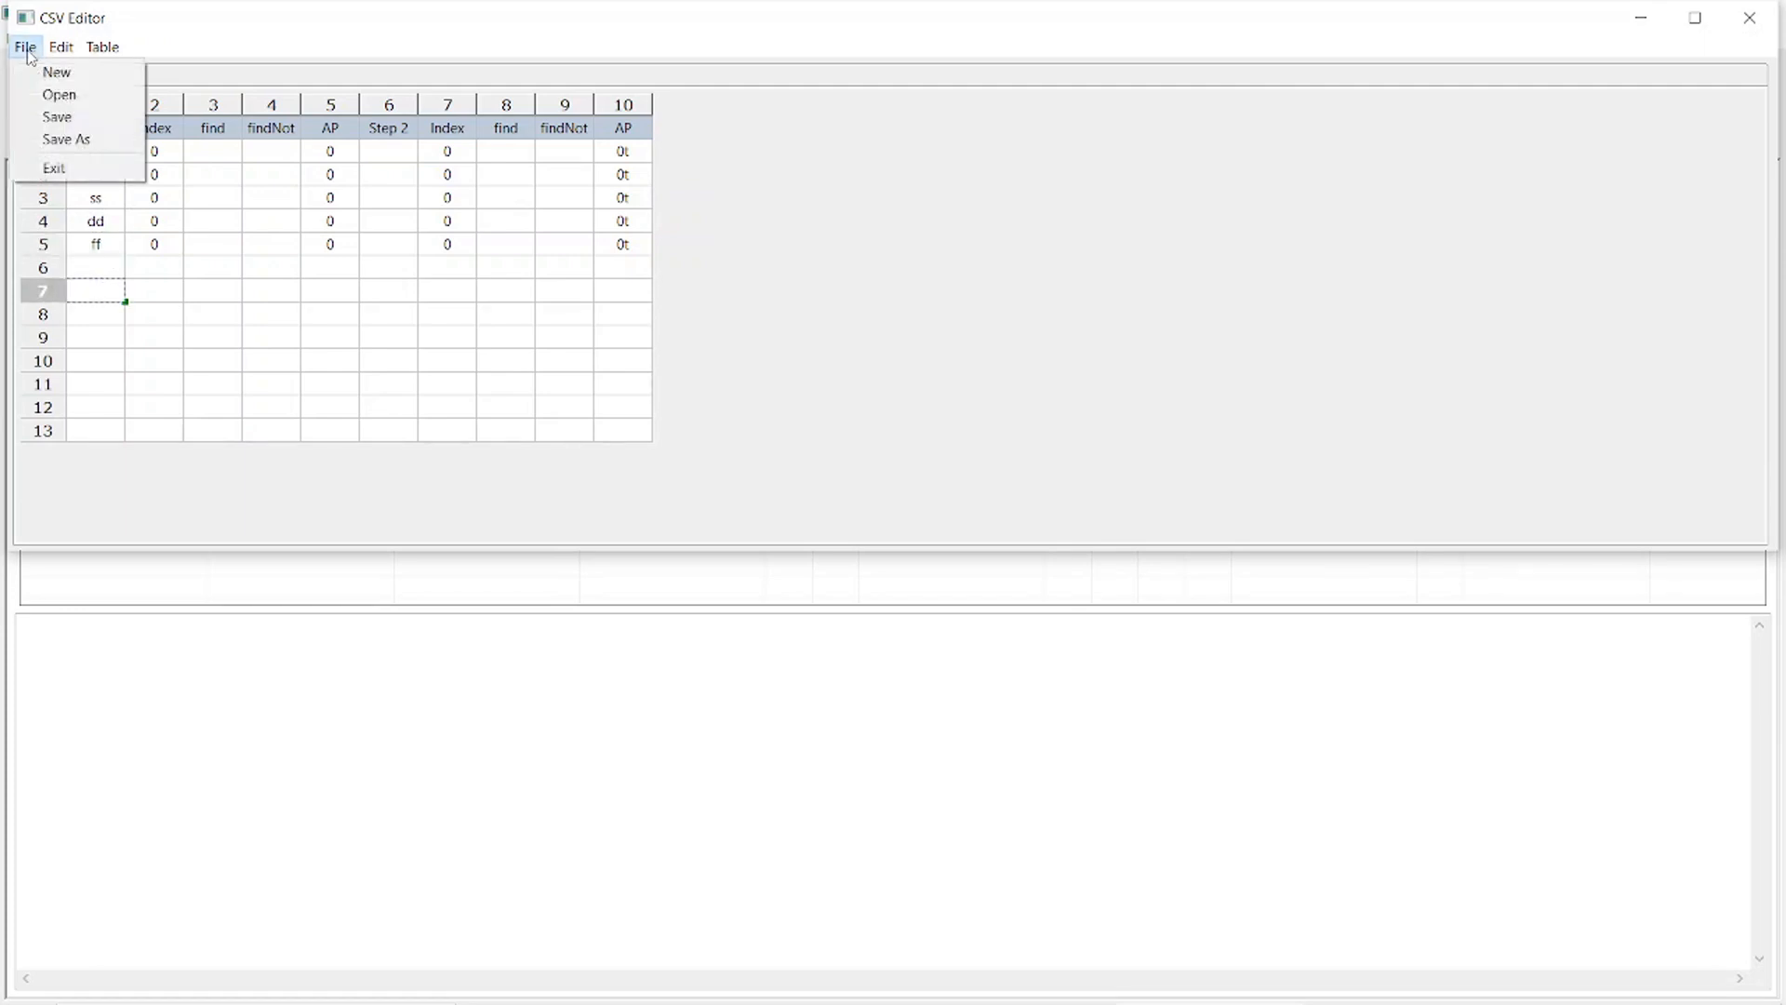
{"action": "left_click", "coordinate": [57, 116]}
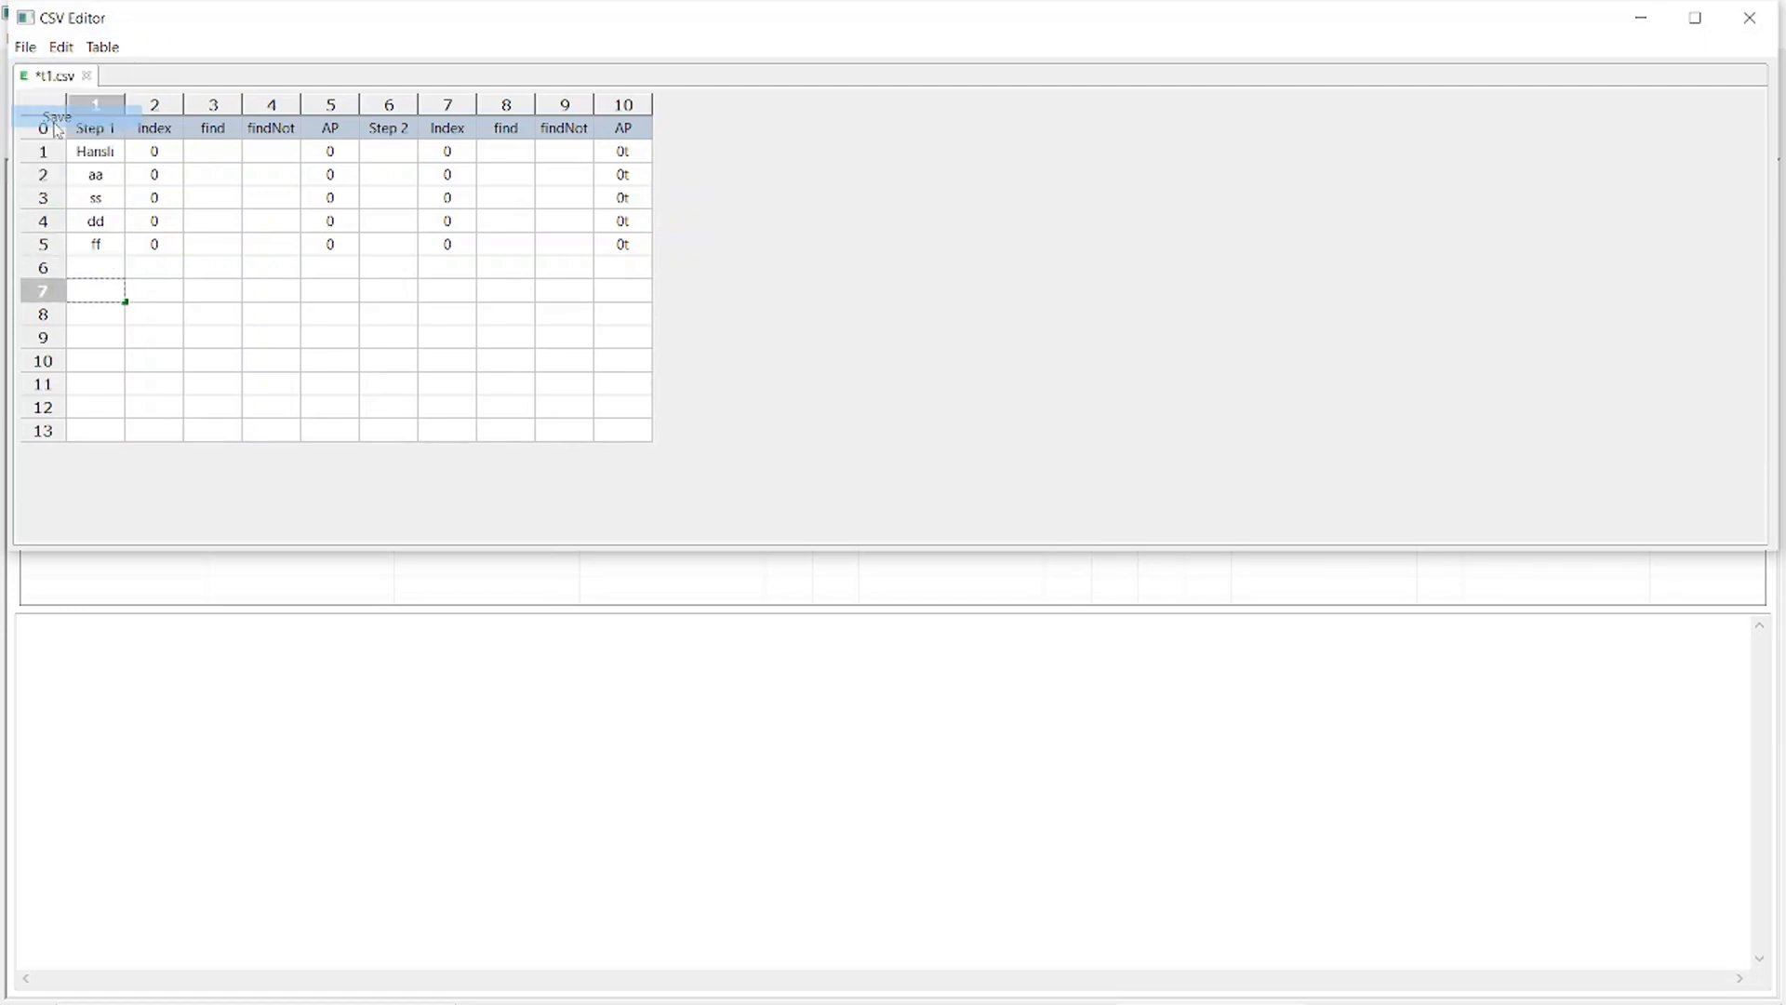
- Return to the test block editor and show loop 2 of block t1
{"action": "left_click", "coordinate": [679, 677]}
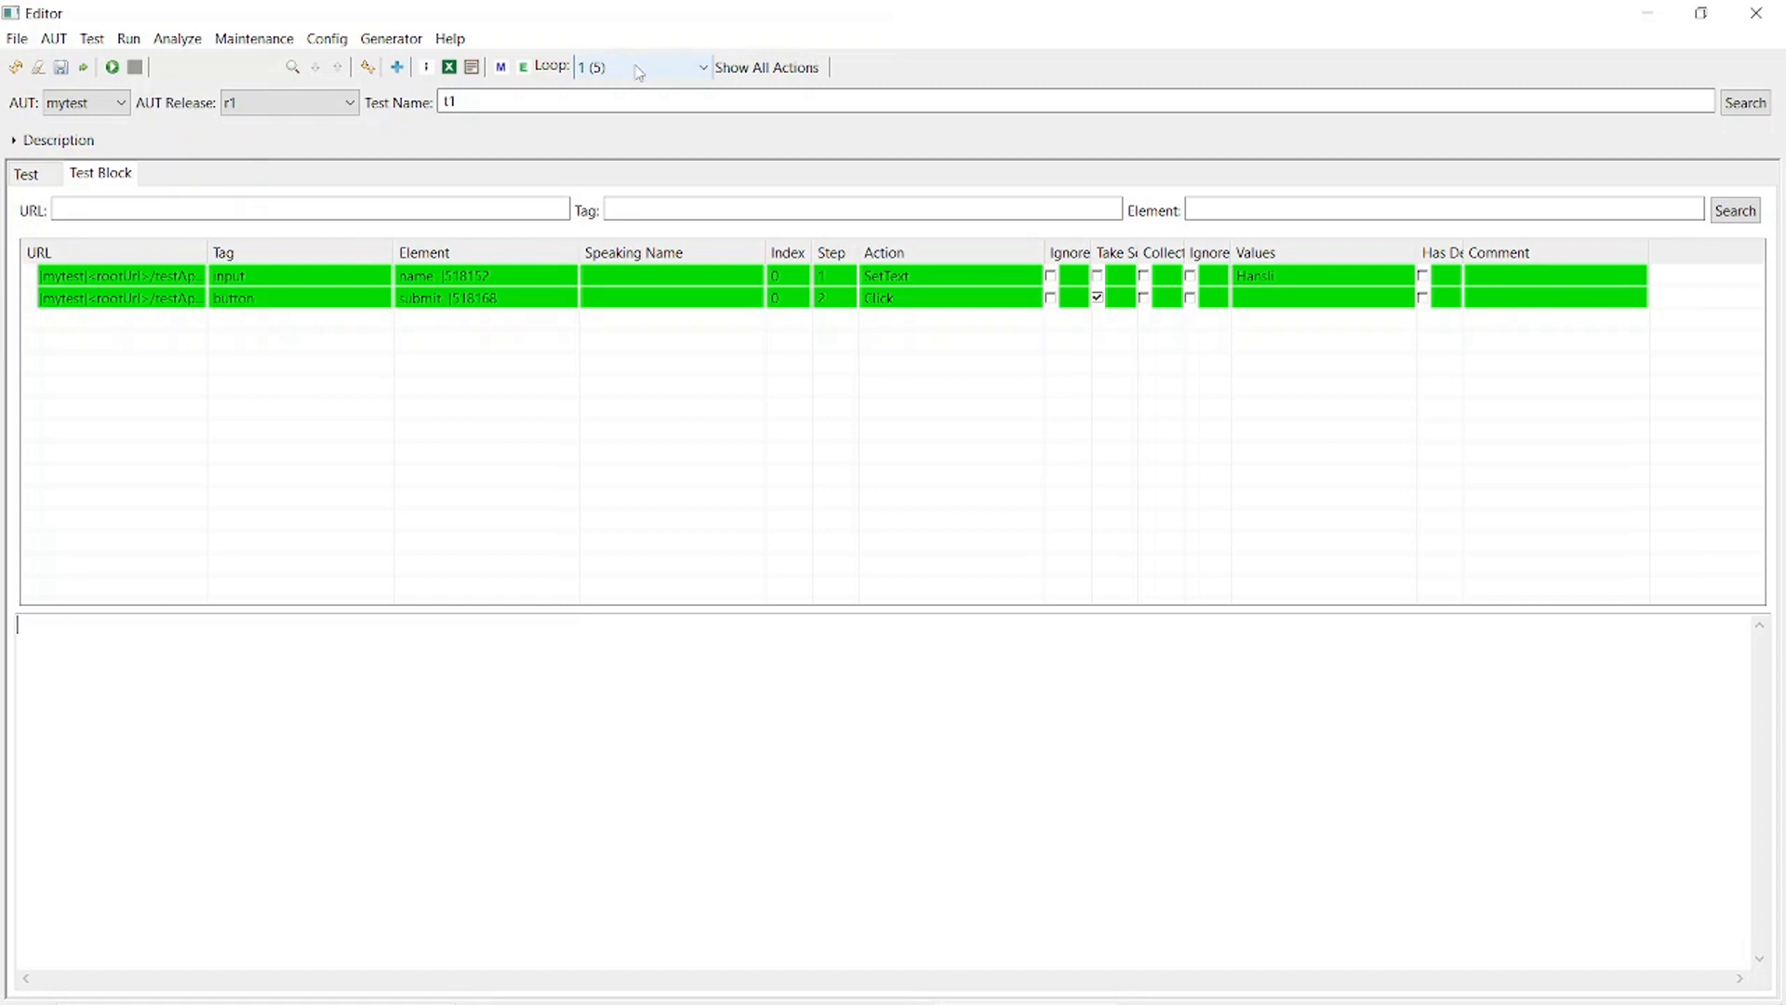
{"action": "left_click", "coordinate": [703, 67]}
{"action": "left_click", "coordinate": [677, 105]}
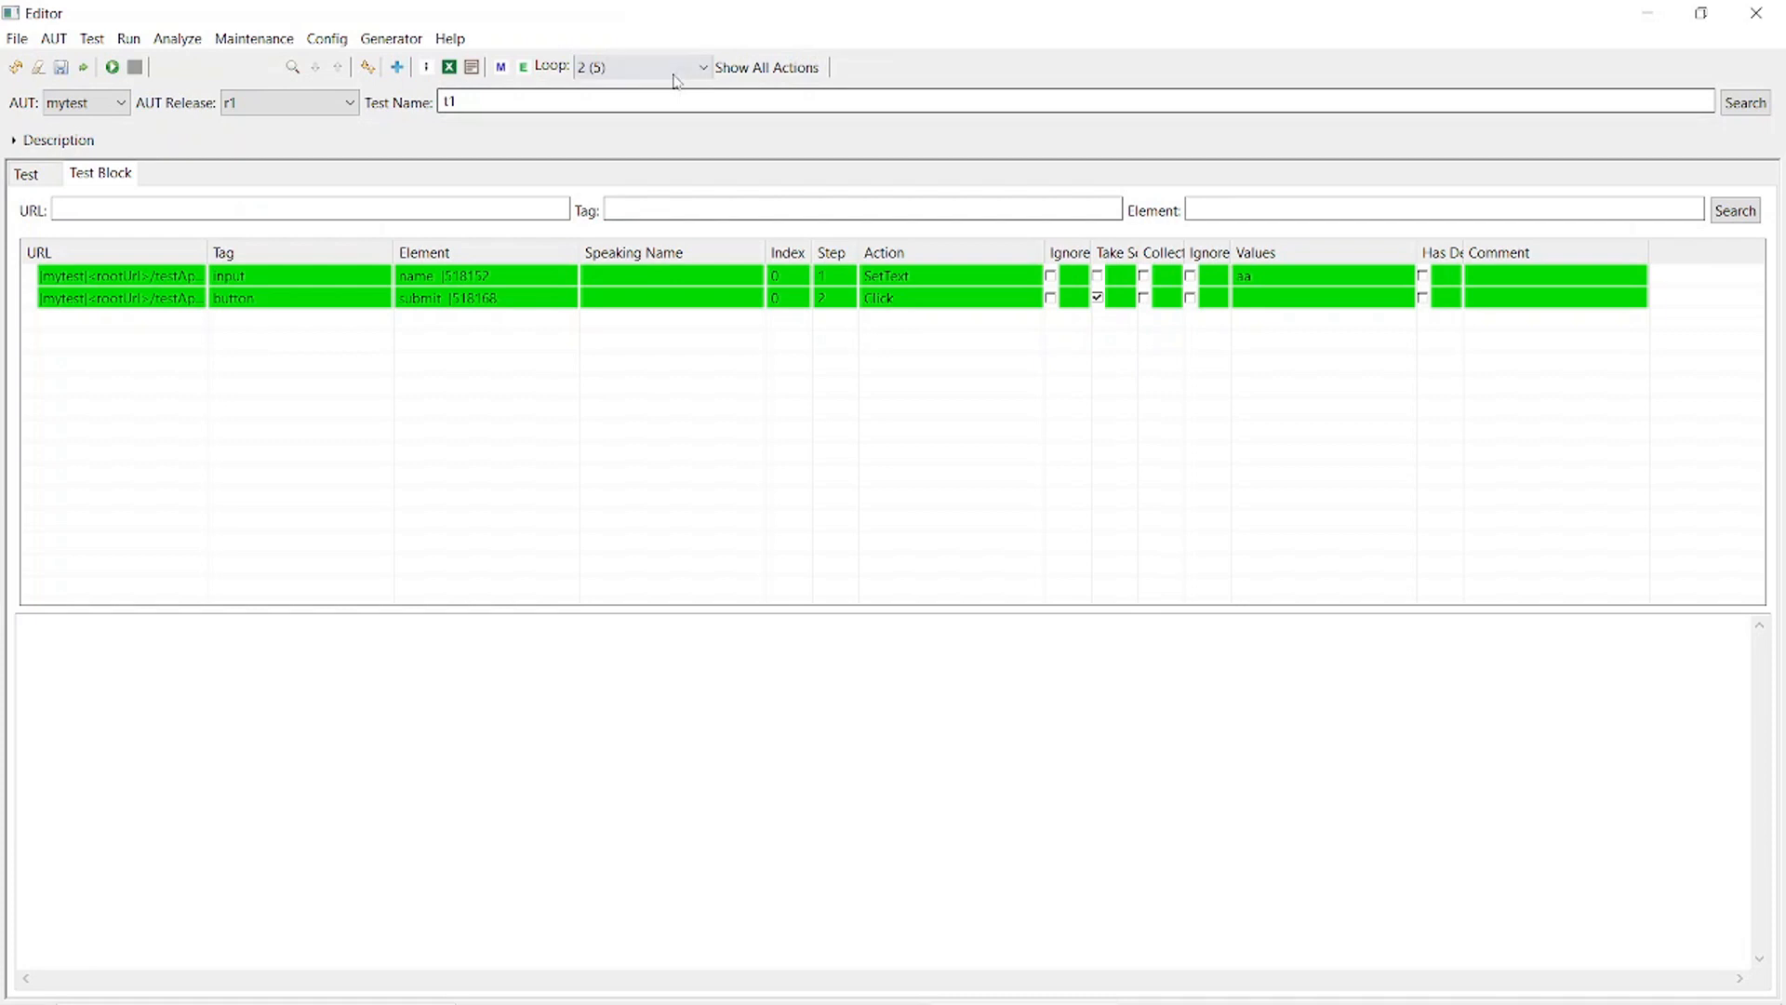
- Show loop 3 and loop 5 of block t1 to check their SetText values
{"action": "left_click", "coordinate": [694, 68]}
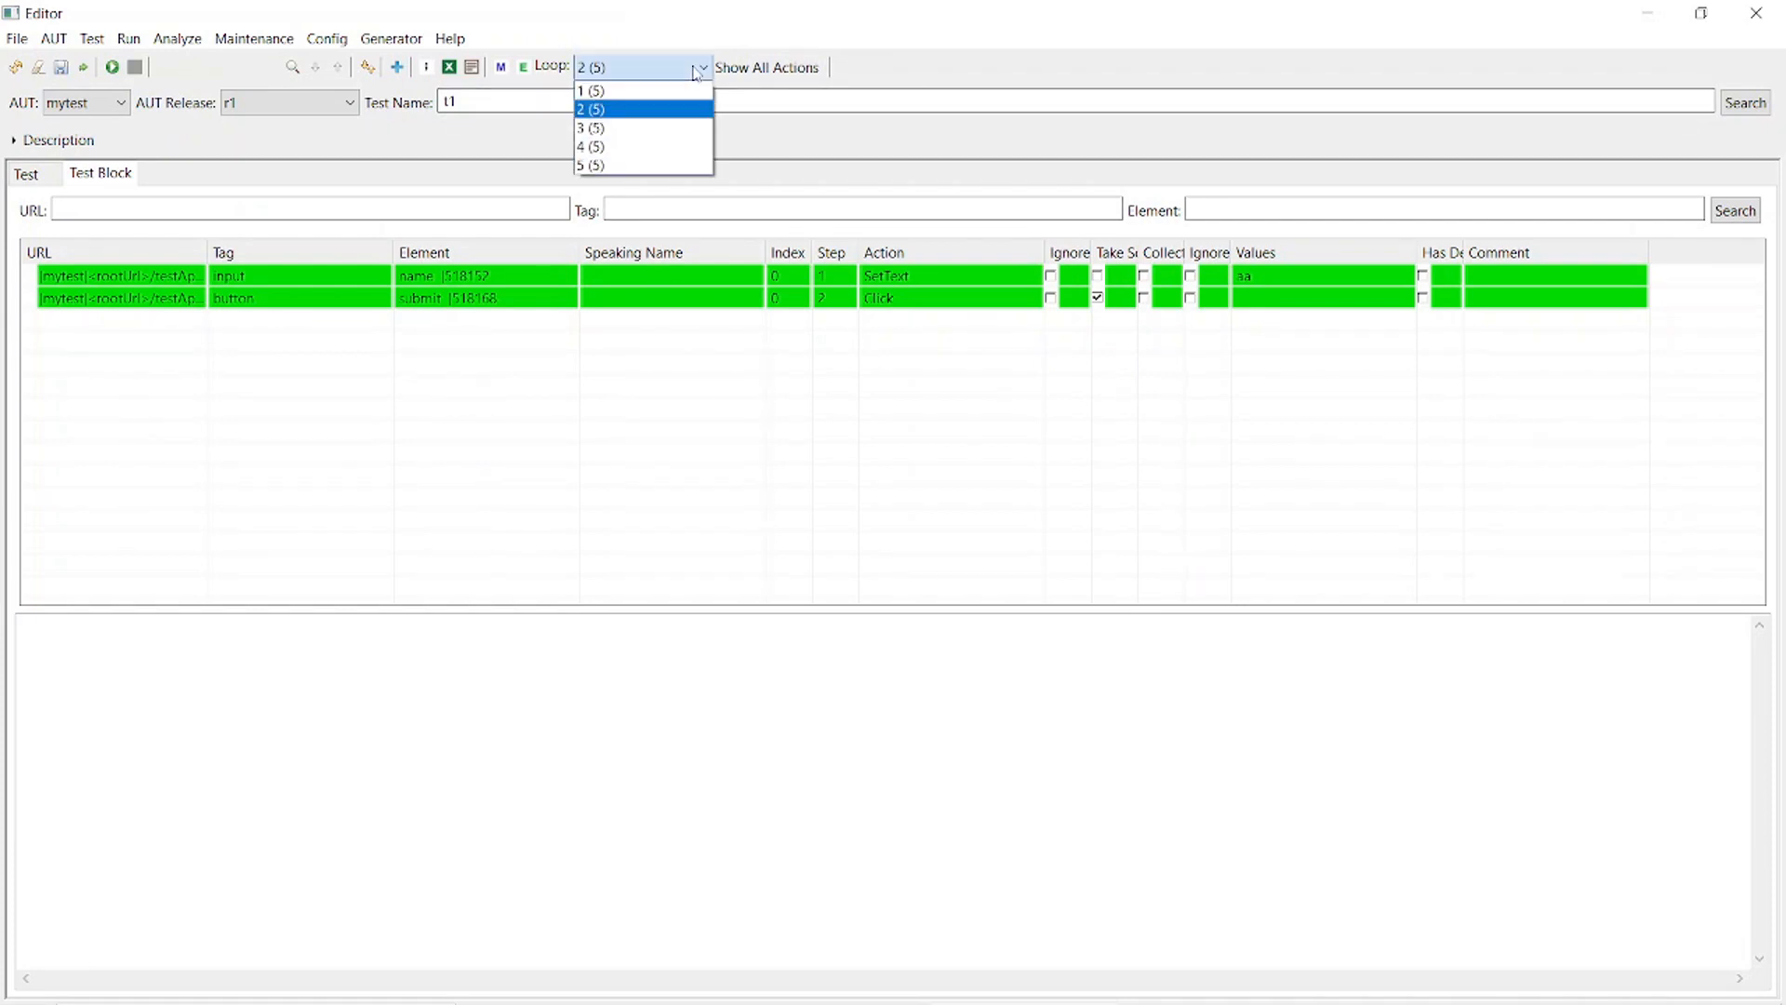
{"action": "left_click", "coordinate": [674, 129]}
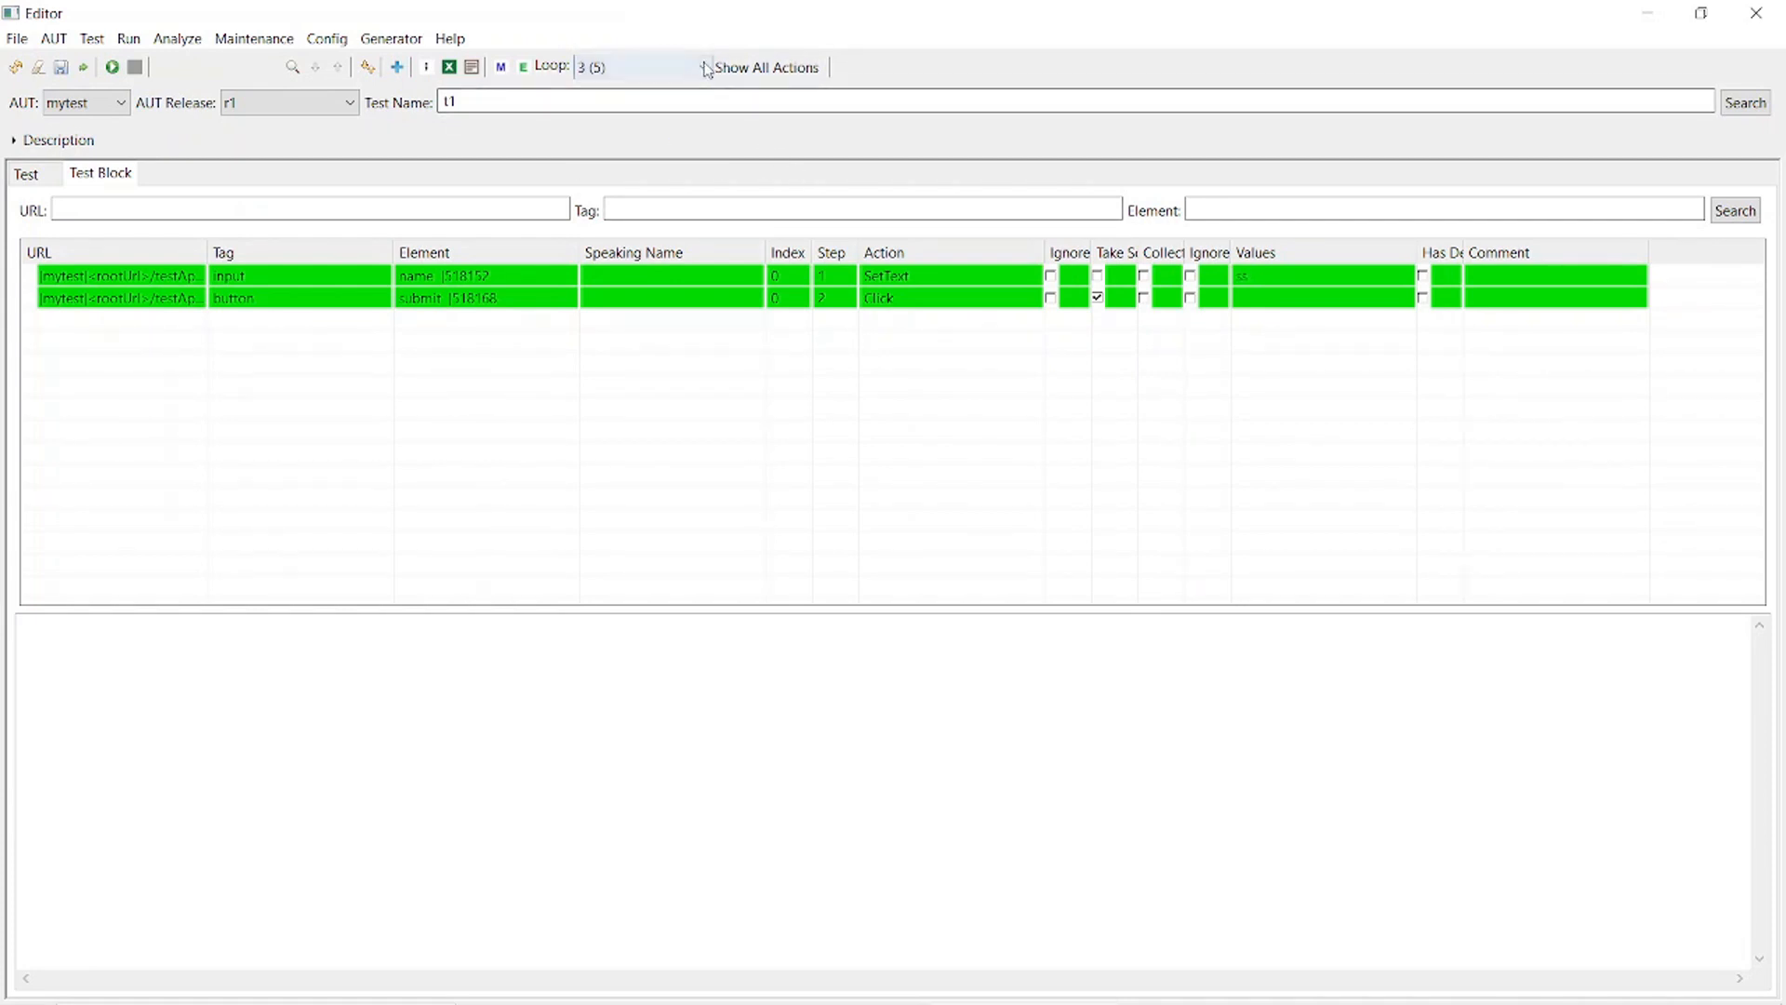
{"action": "left_click", "coordinate": [704, 67]}
{"action": "left_click", "coordinate": [686, 165]}
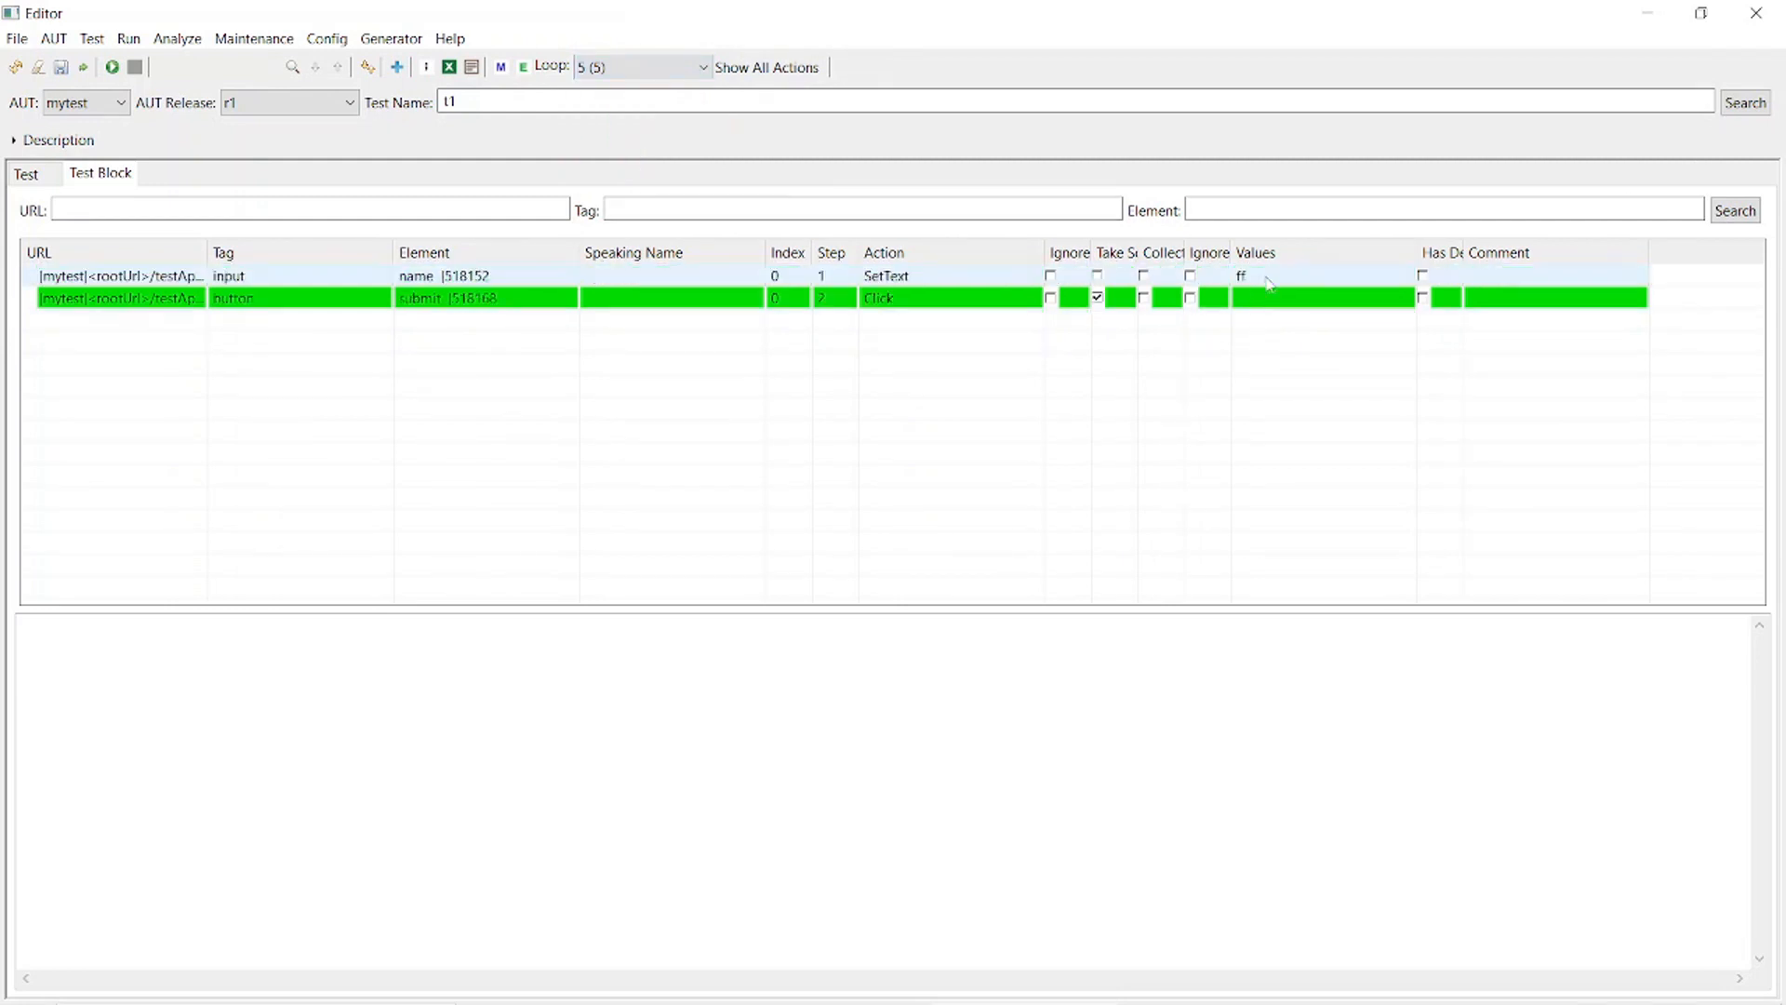
- Set the name field's SetText value in loop 5 to qq and save the updated test block
{"action": "left_click", "coordinate": [1270, 279]}
{"action": "left_click", "coordinate": [1268, 276]}
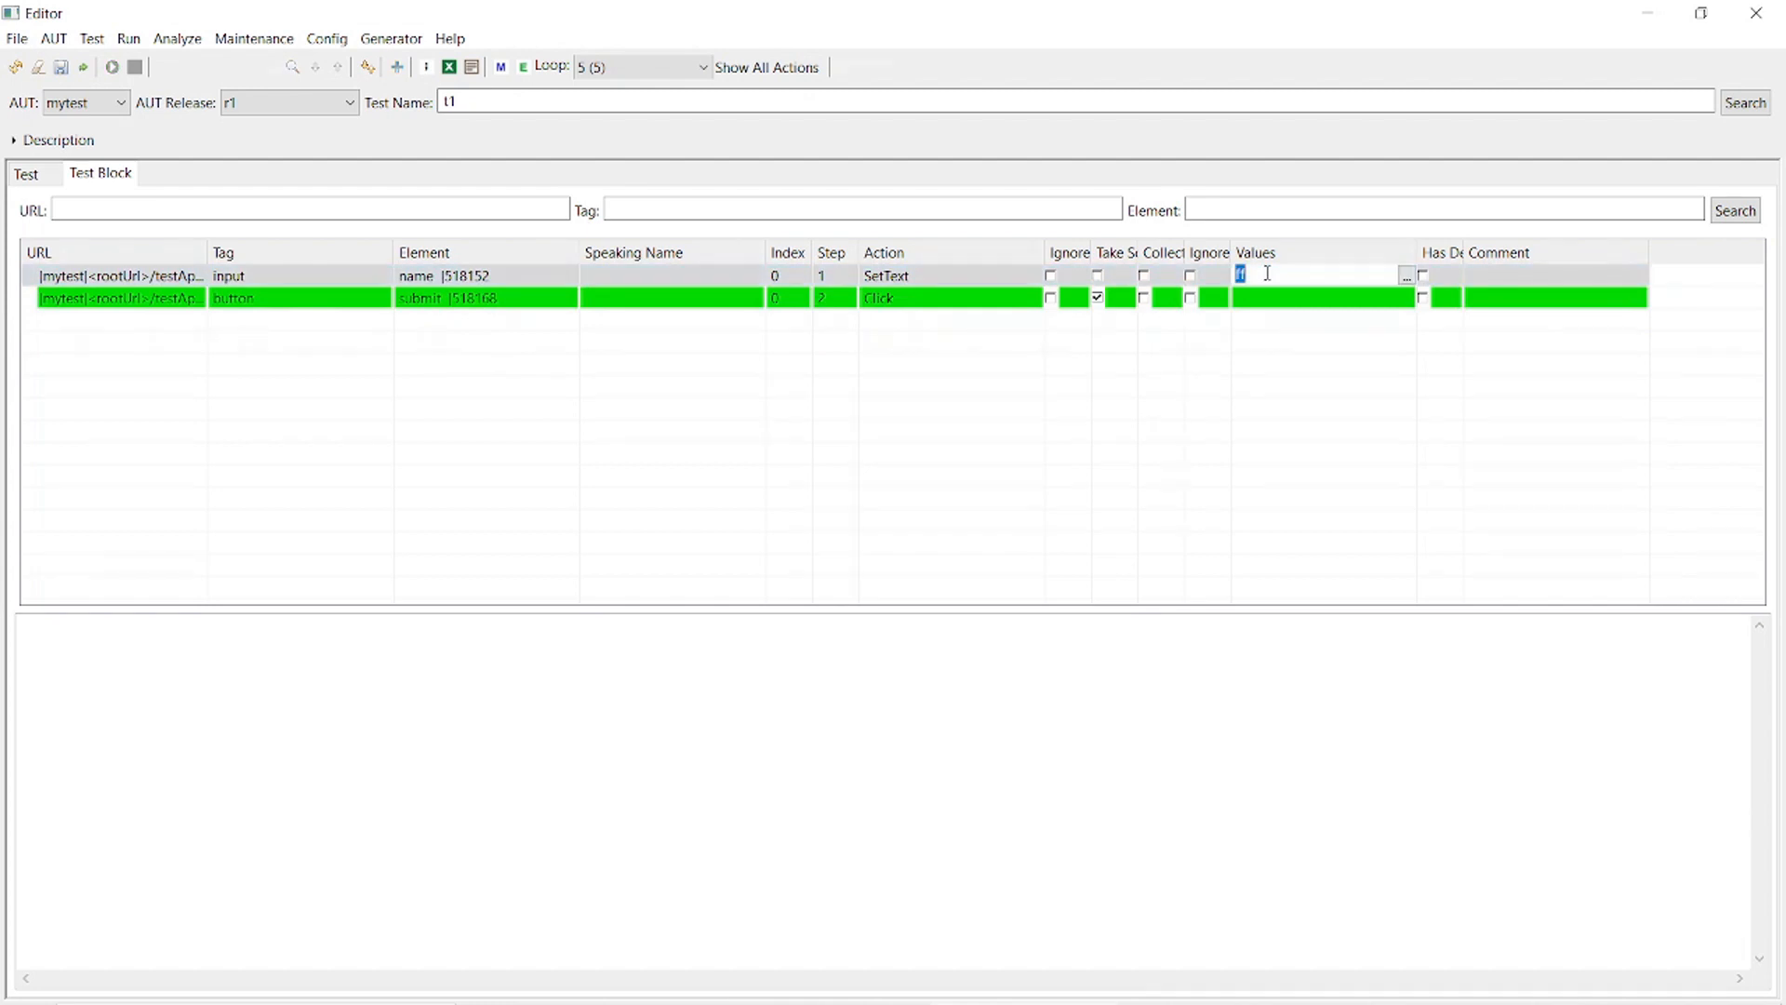
{"action": "type", "text": "qq"}
{"action": "left_click", "coordinate": [1525, 277]}
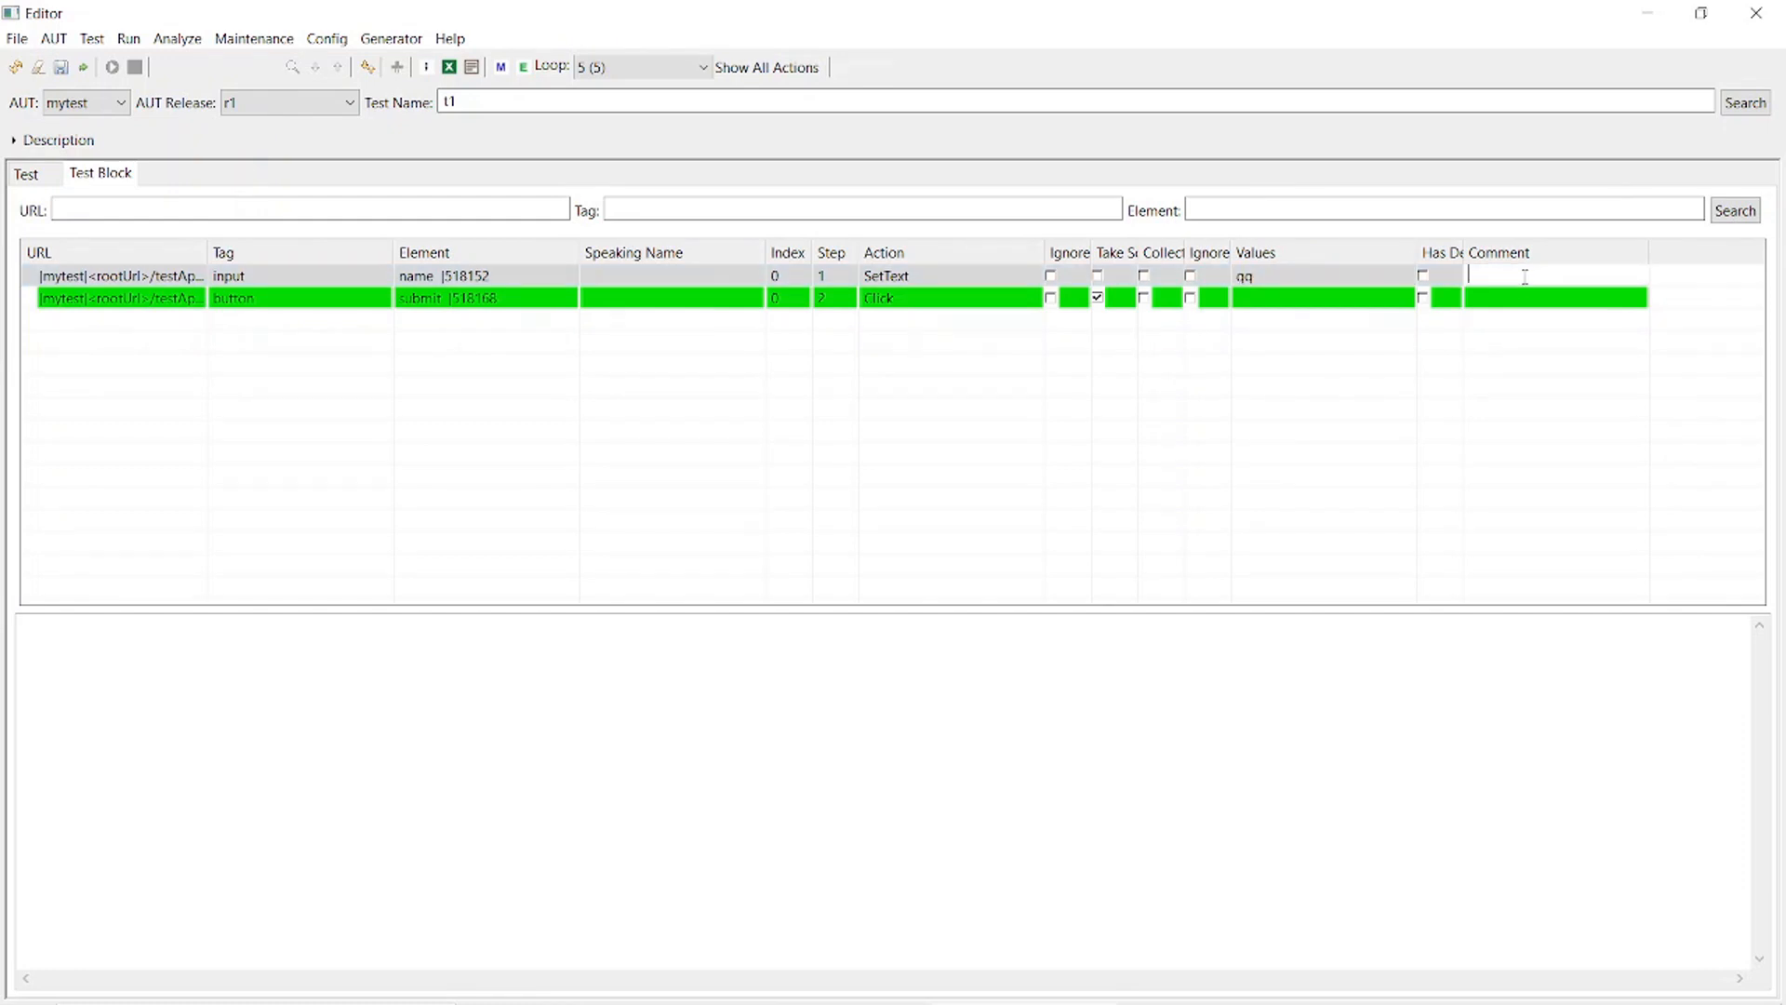
{"action": "left_click", "coordinate": [1303, 296]}
{"action": "left_click", "coordinate": [1278, 281]}
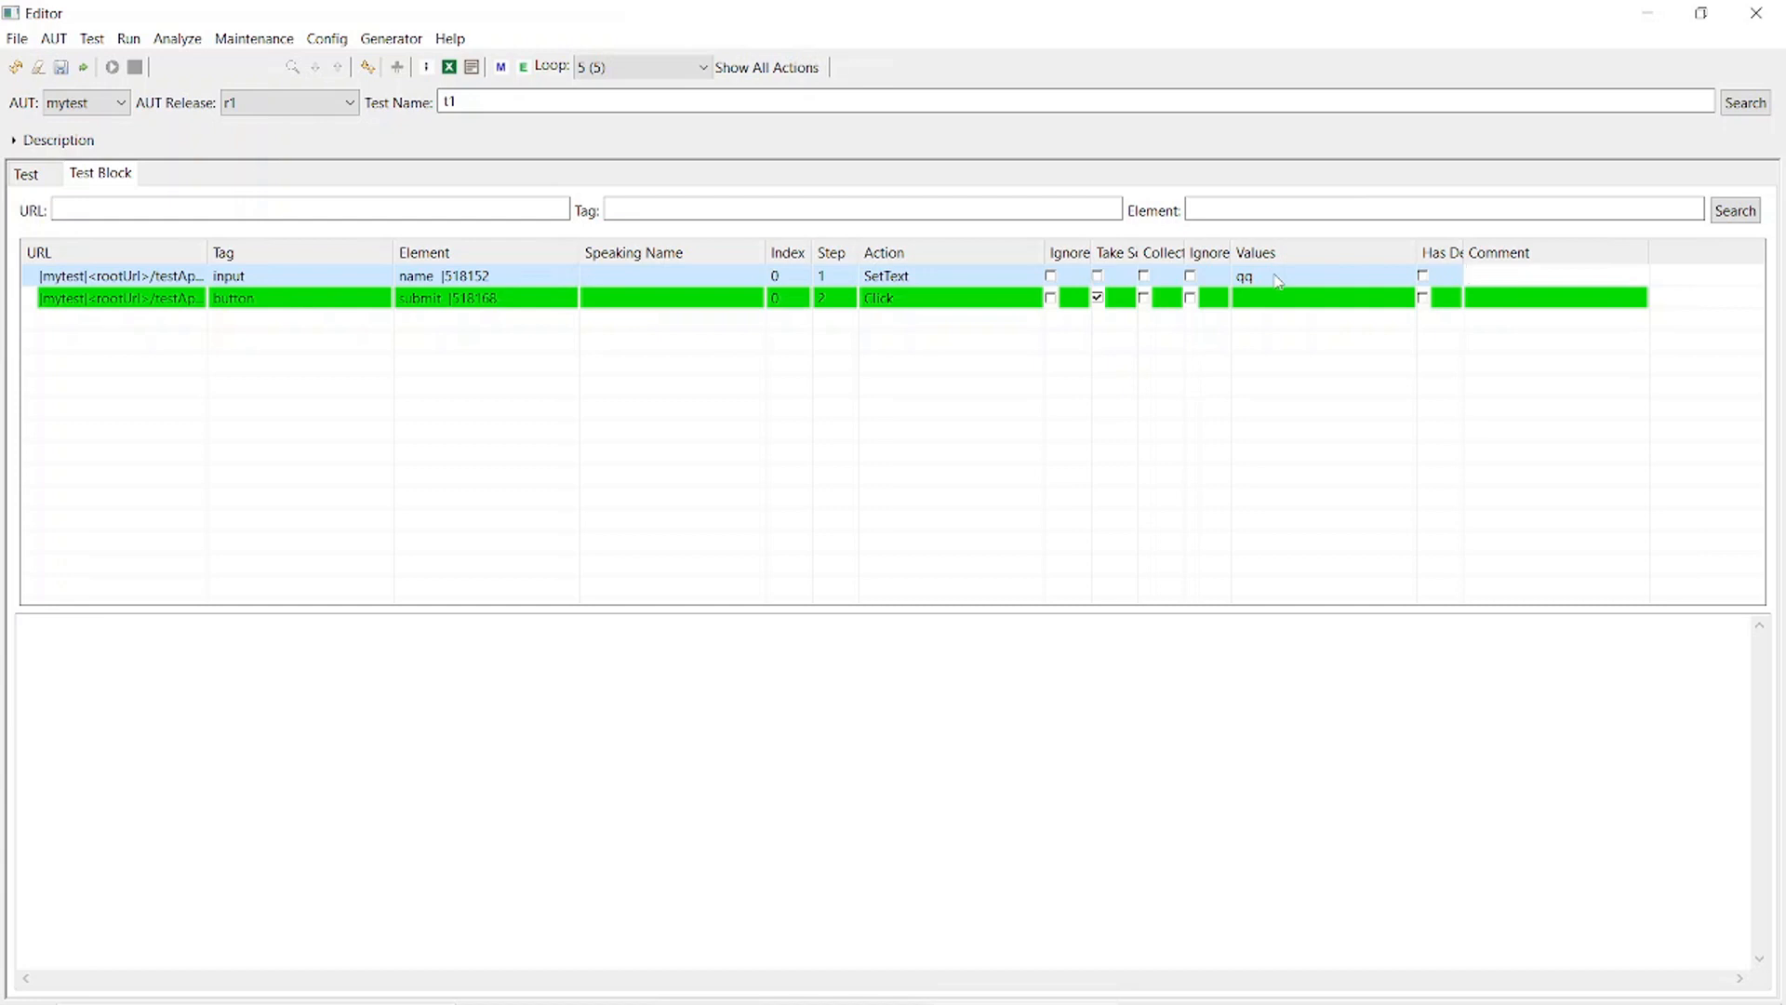
{"action": "left_click", "coordinate": [1306, 321]}
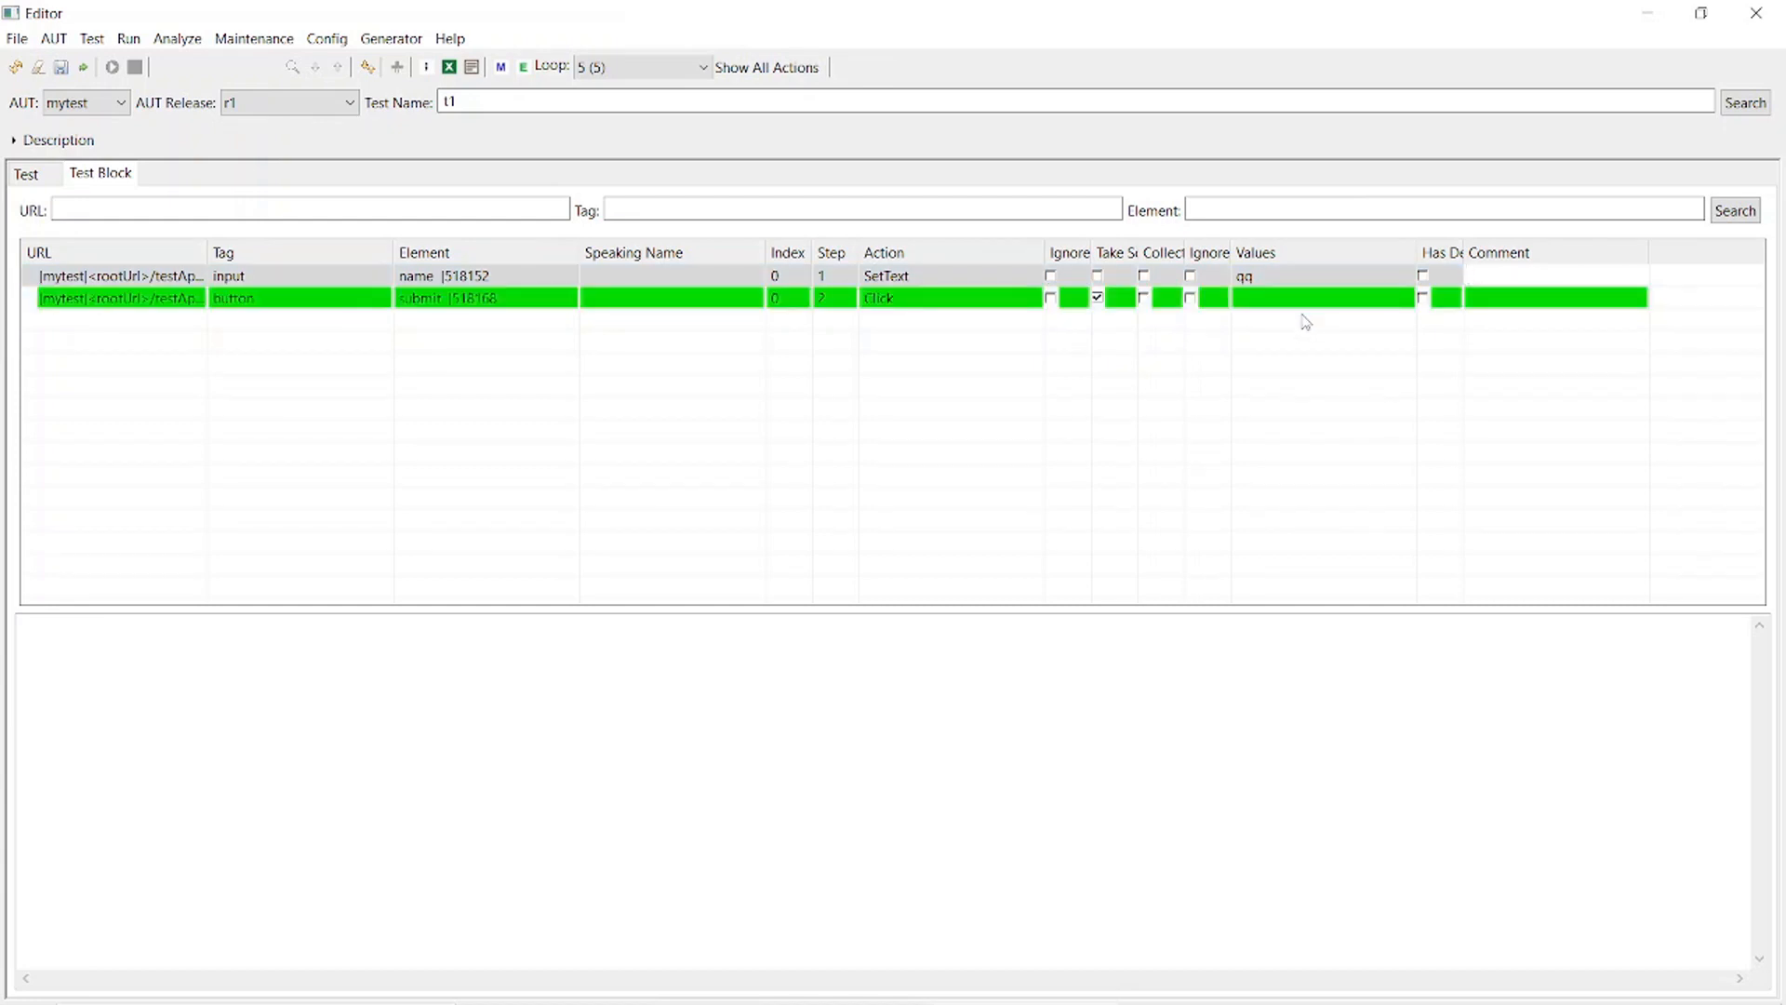
{"action": "left_click", "coordinate": [59, 67]}
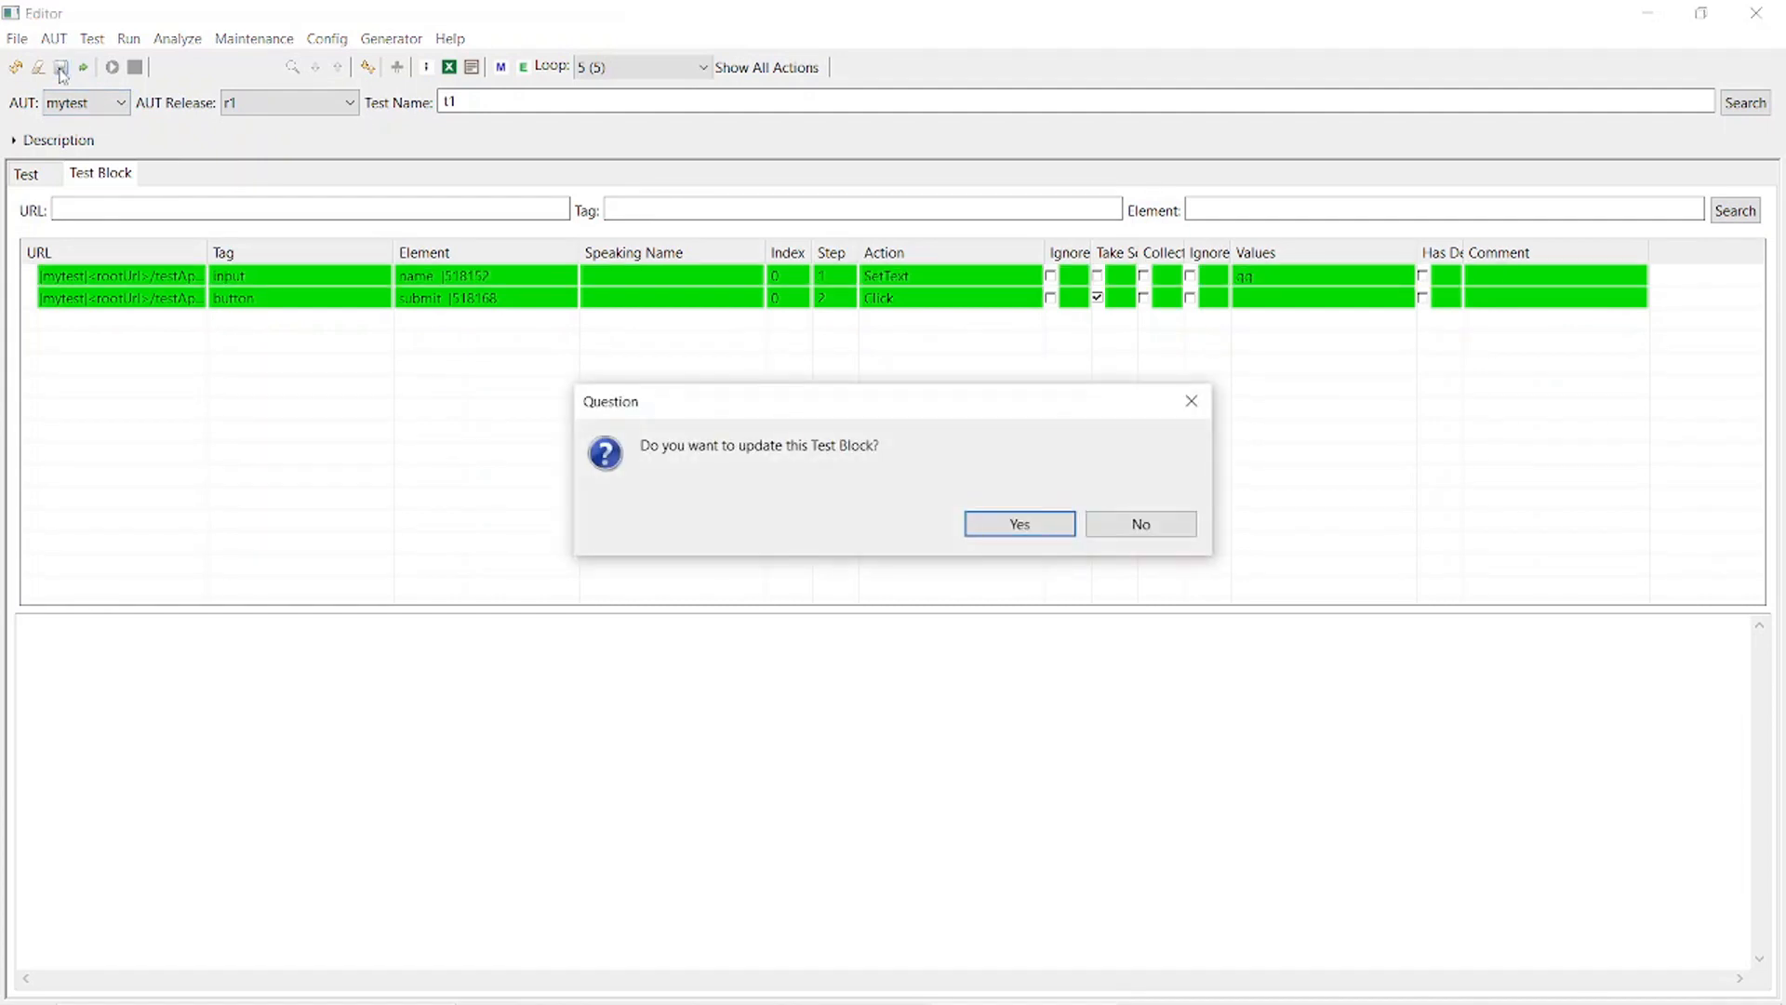
{"action": "left_click", "coordinate": [1003, 532]}
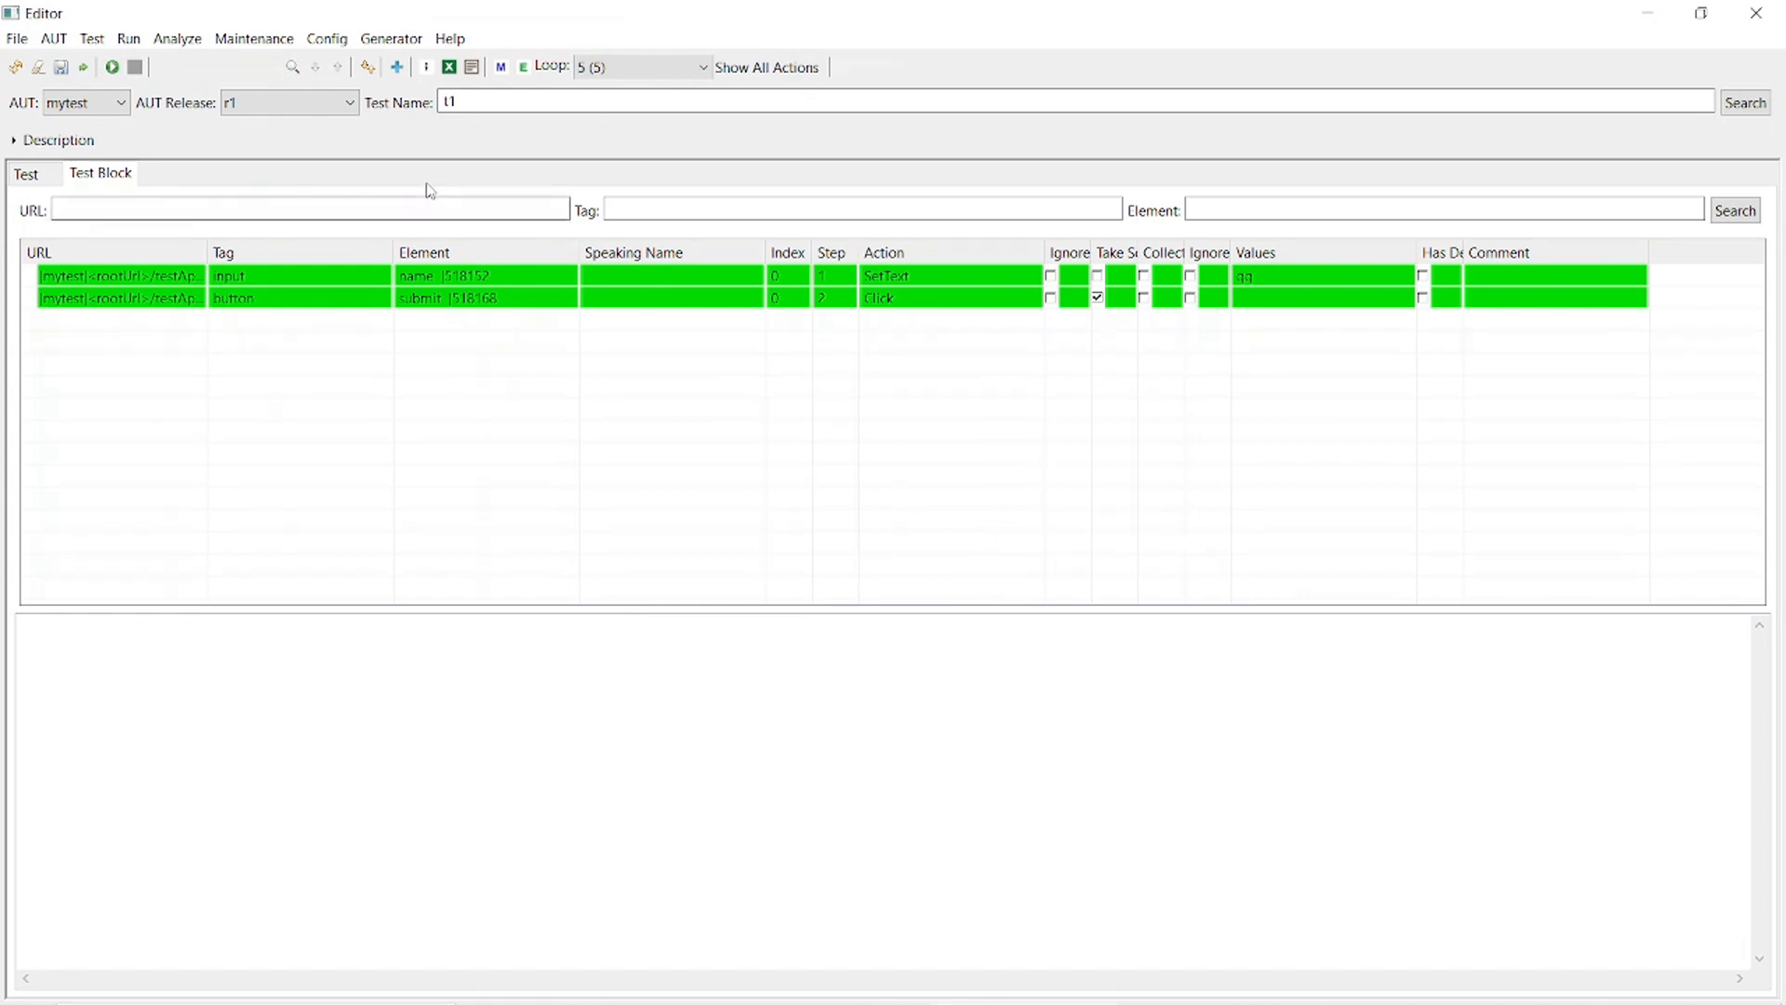
- Open the CSV data of block t1, set the Step 1 value of row 3 to ww, and save t1.csv
{"action": "left_click", "coordinate": [428, 67]}
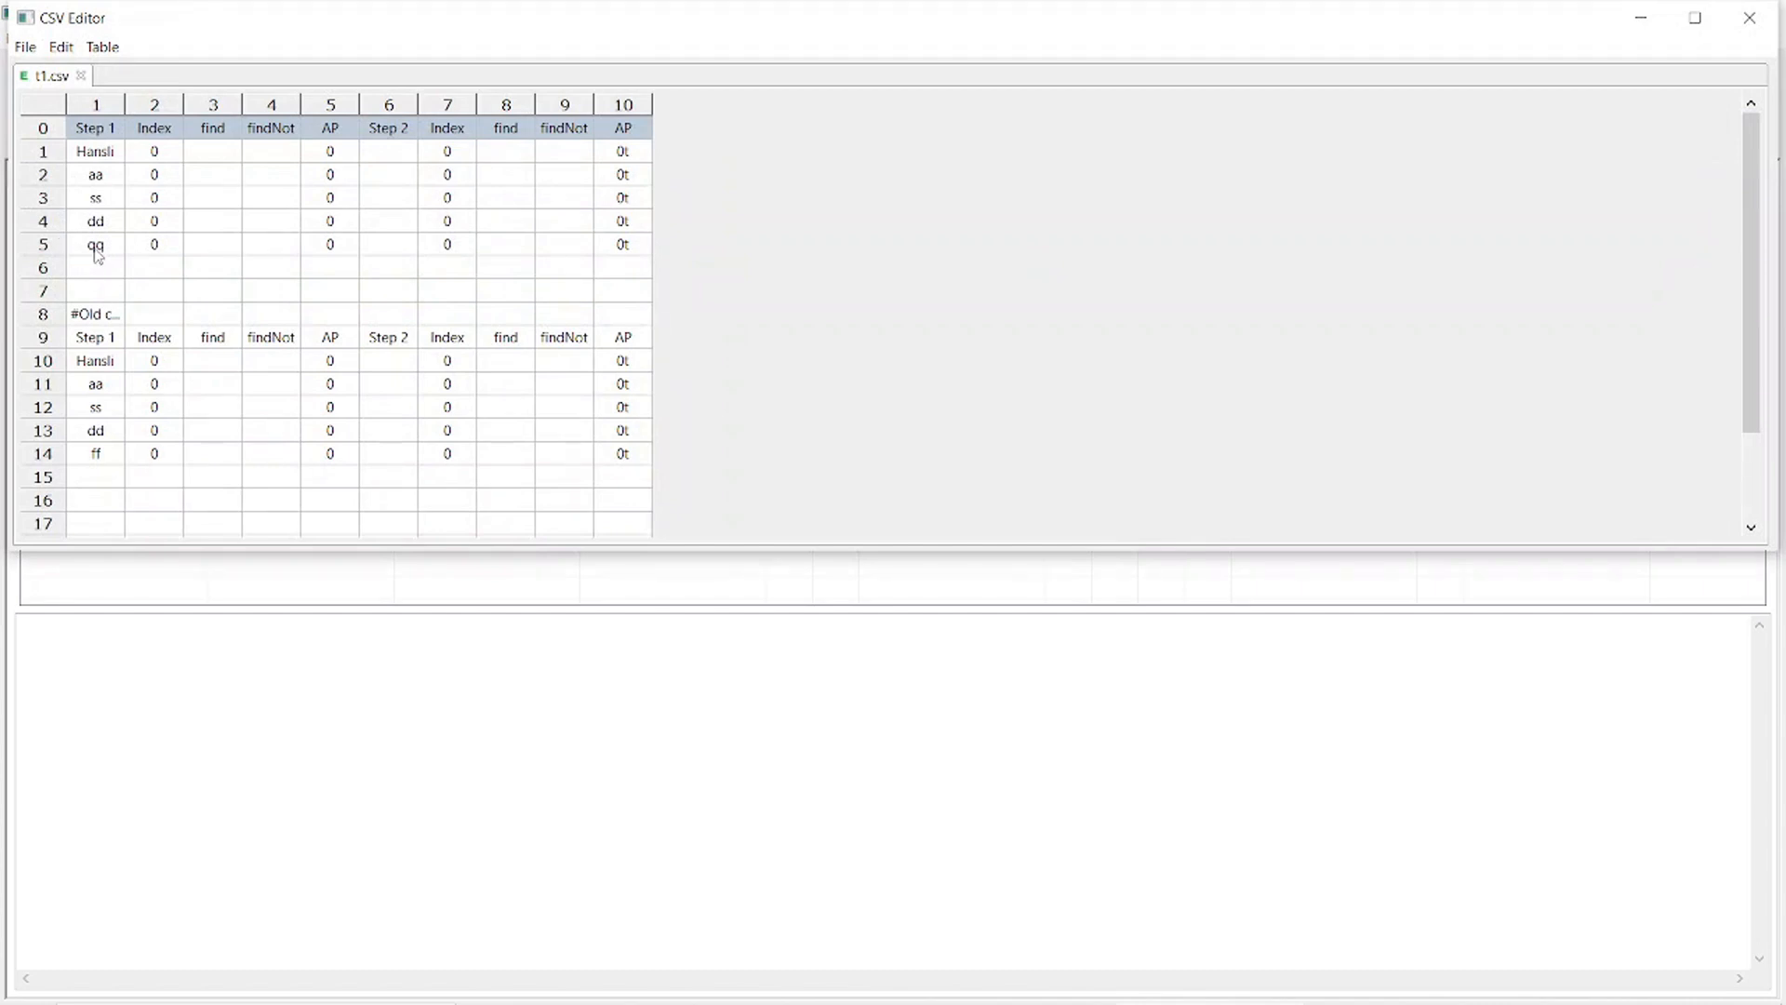
{"action": "double_click", "coordinate": [99, 200]}
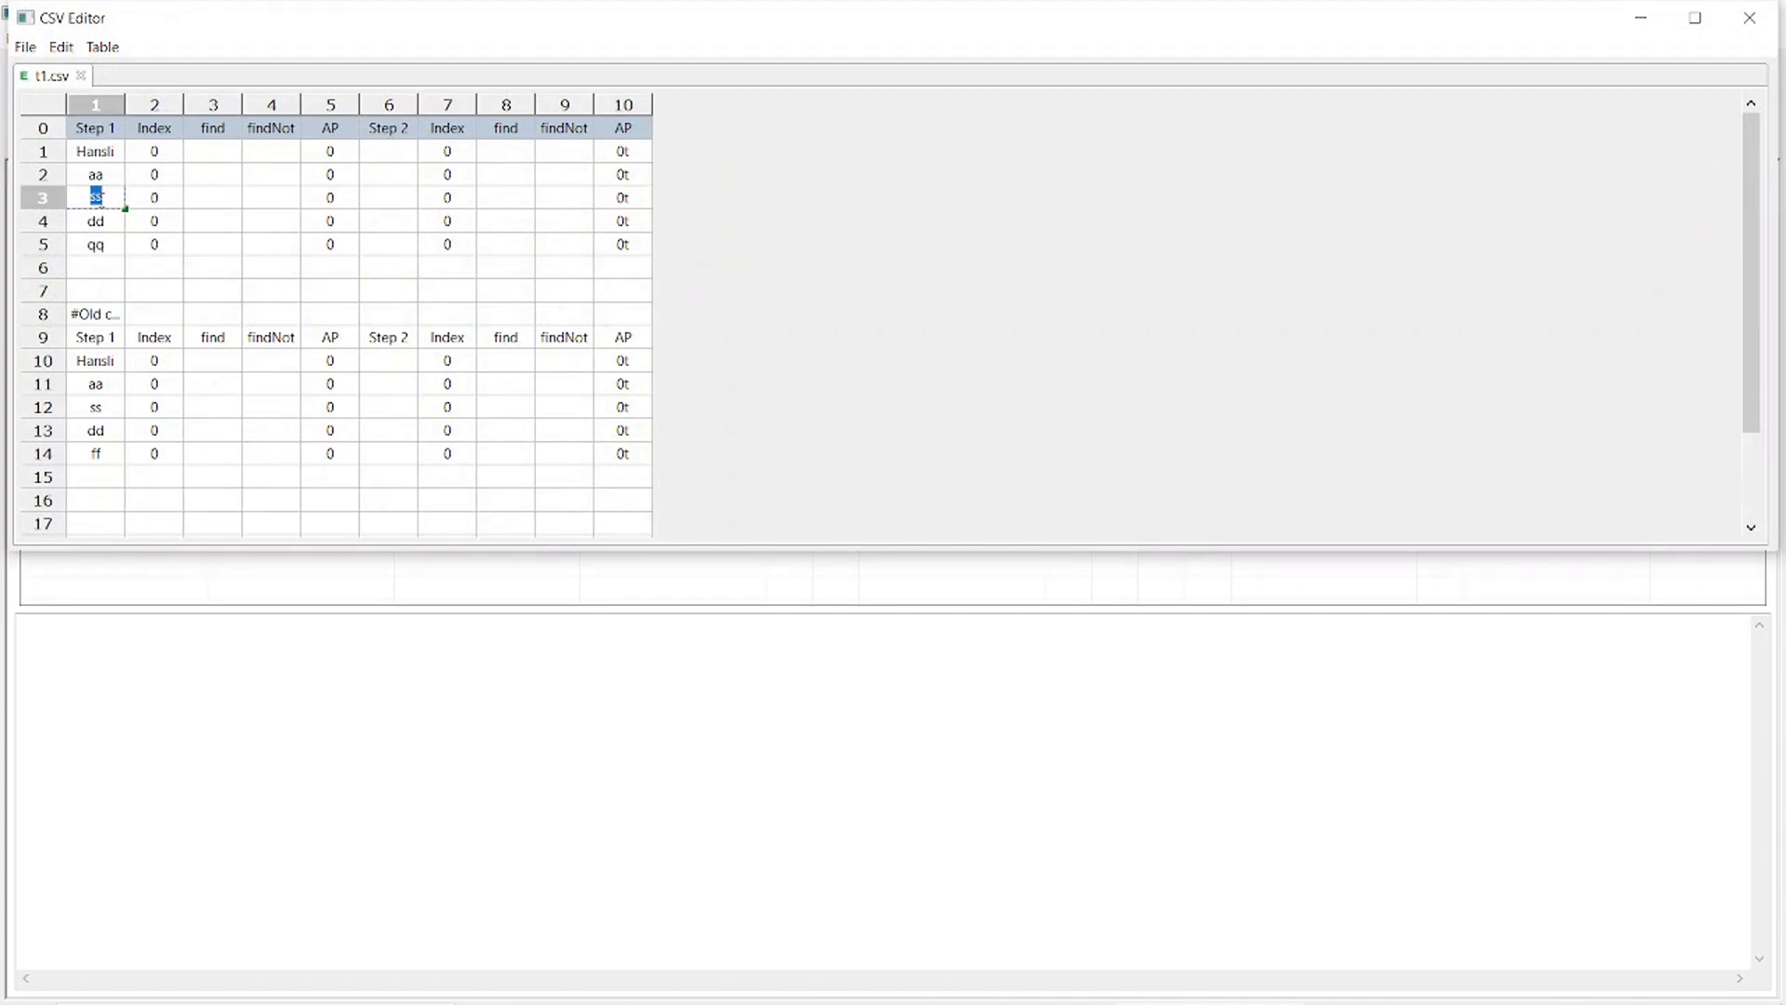
{"action": "type", "text": "dd"}
{"action": "key", "text": "BackSpace"}
{"action": "key", "text": "BackSpace"}
{"action": "type", "text": "ww"}
{"action": "left_click", "coordinate": [99, 274]}
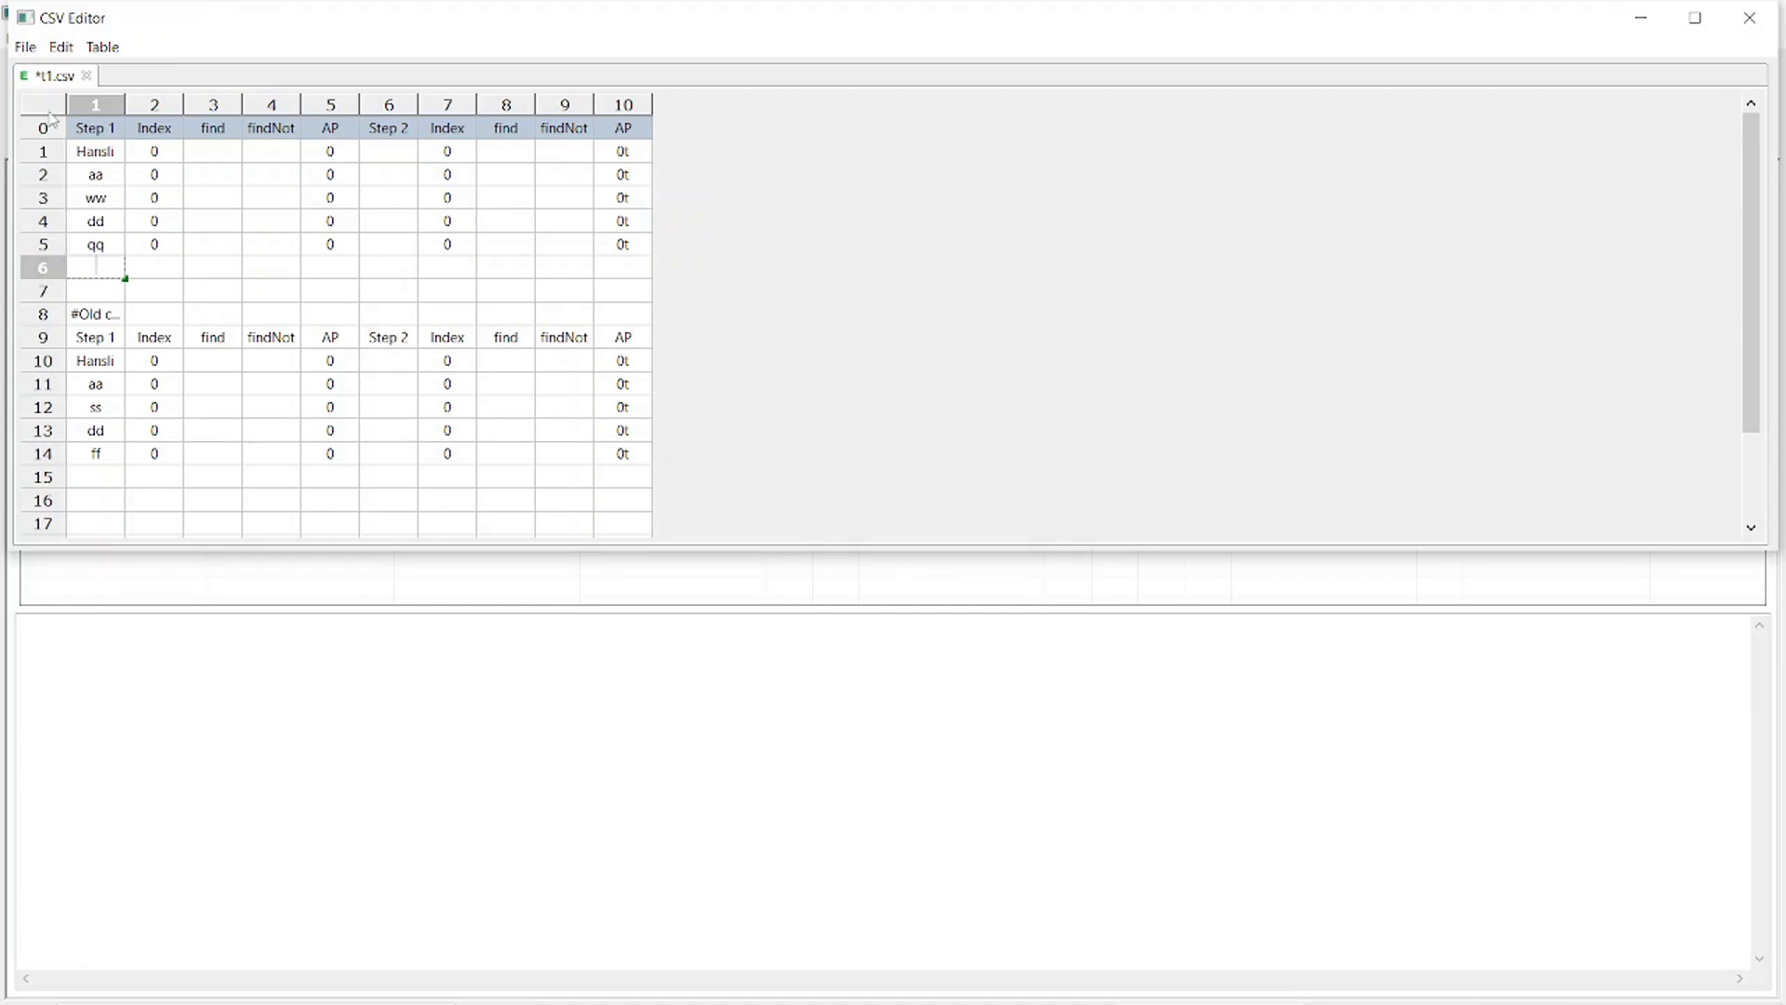
{"action": "left_click", "coordinate": [25, 47]}
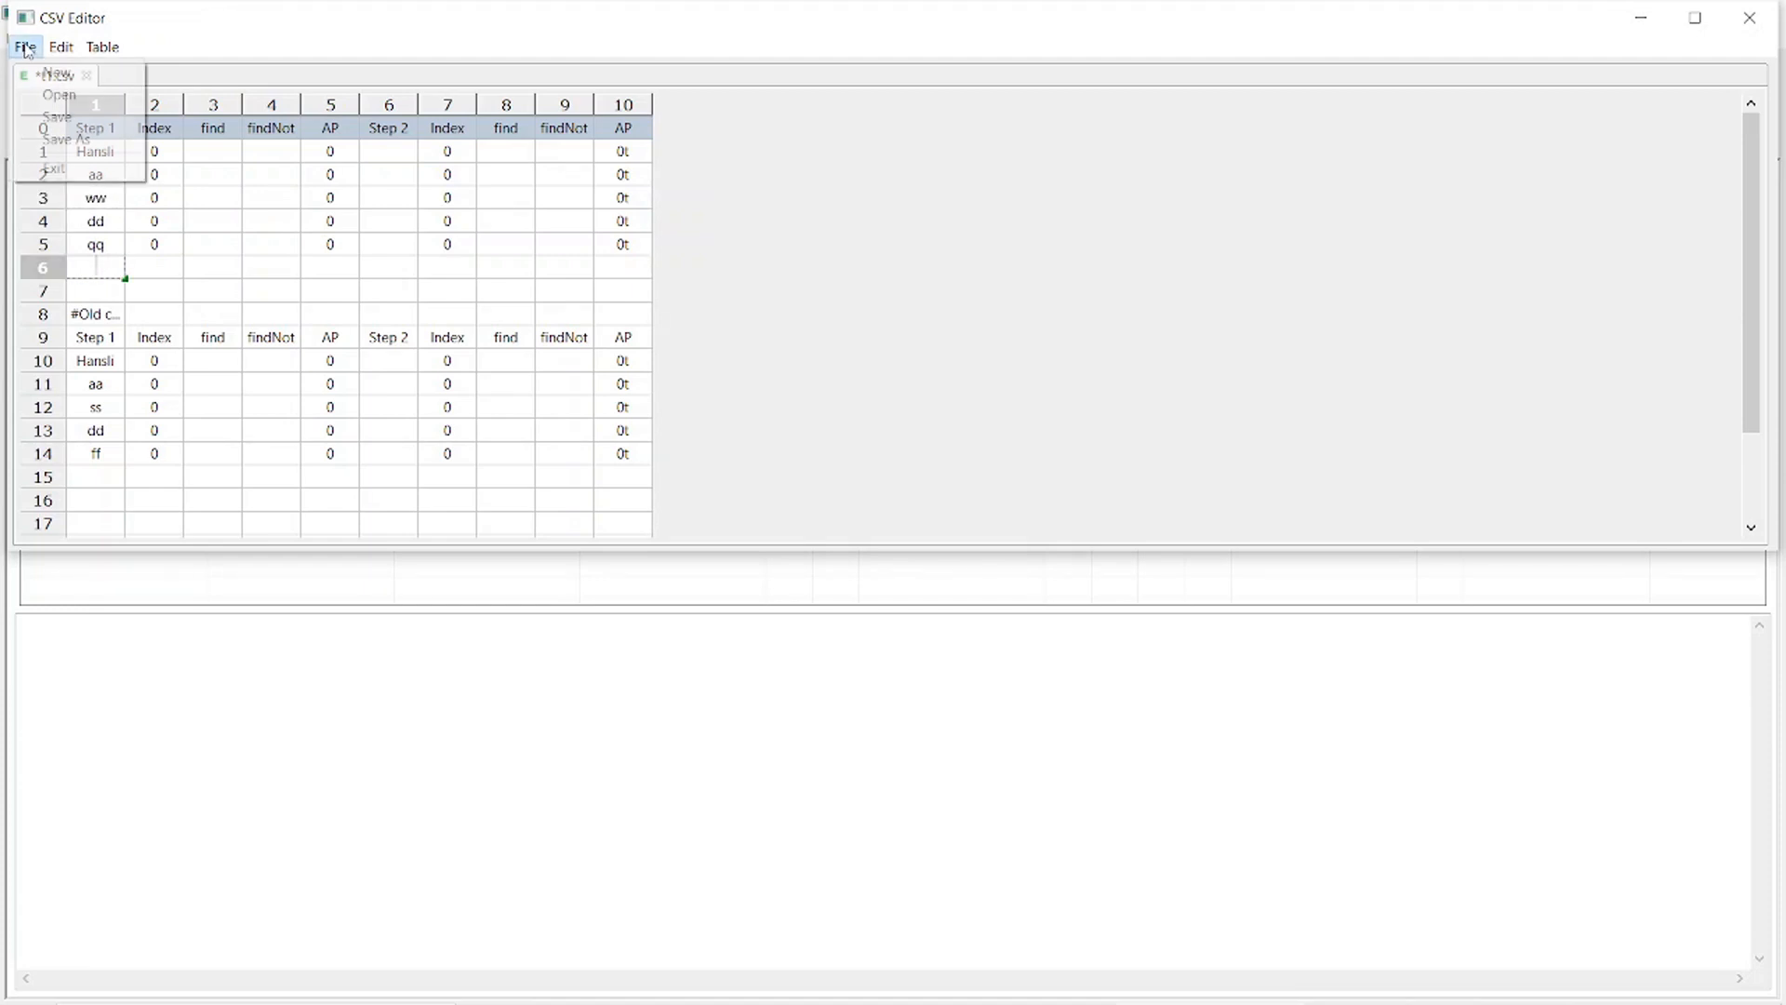
{"action": "left_click", "coordinate": [53, 118]}
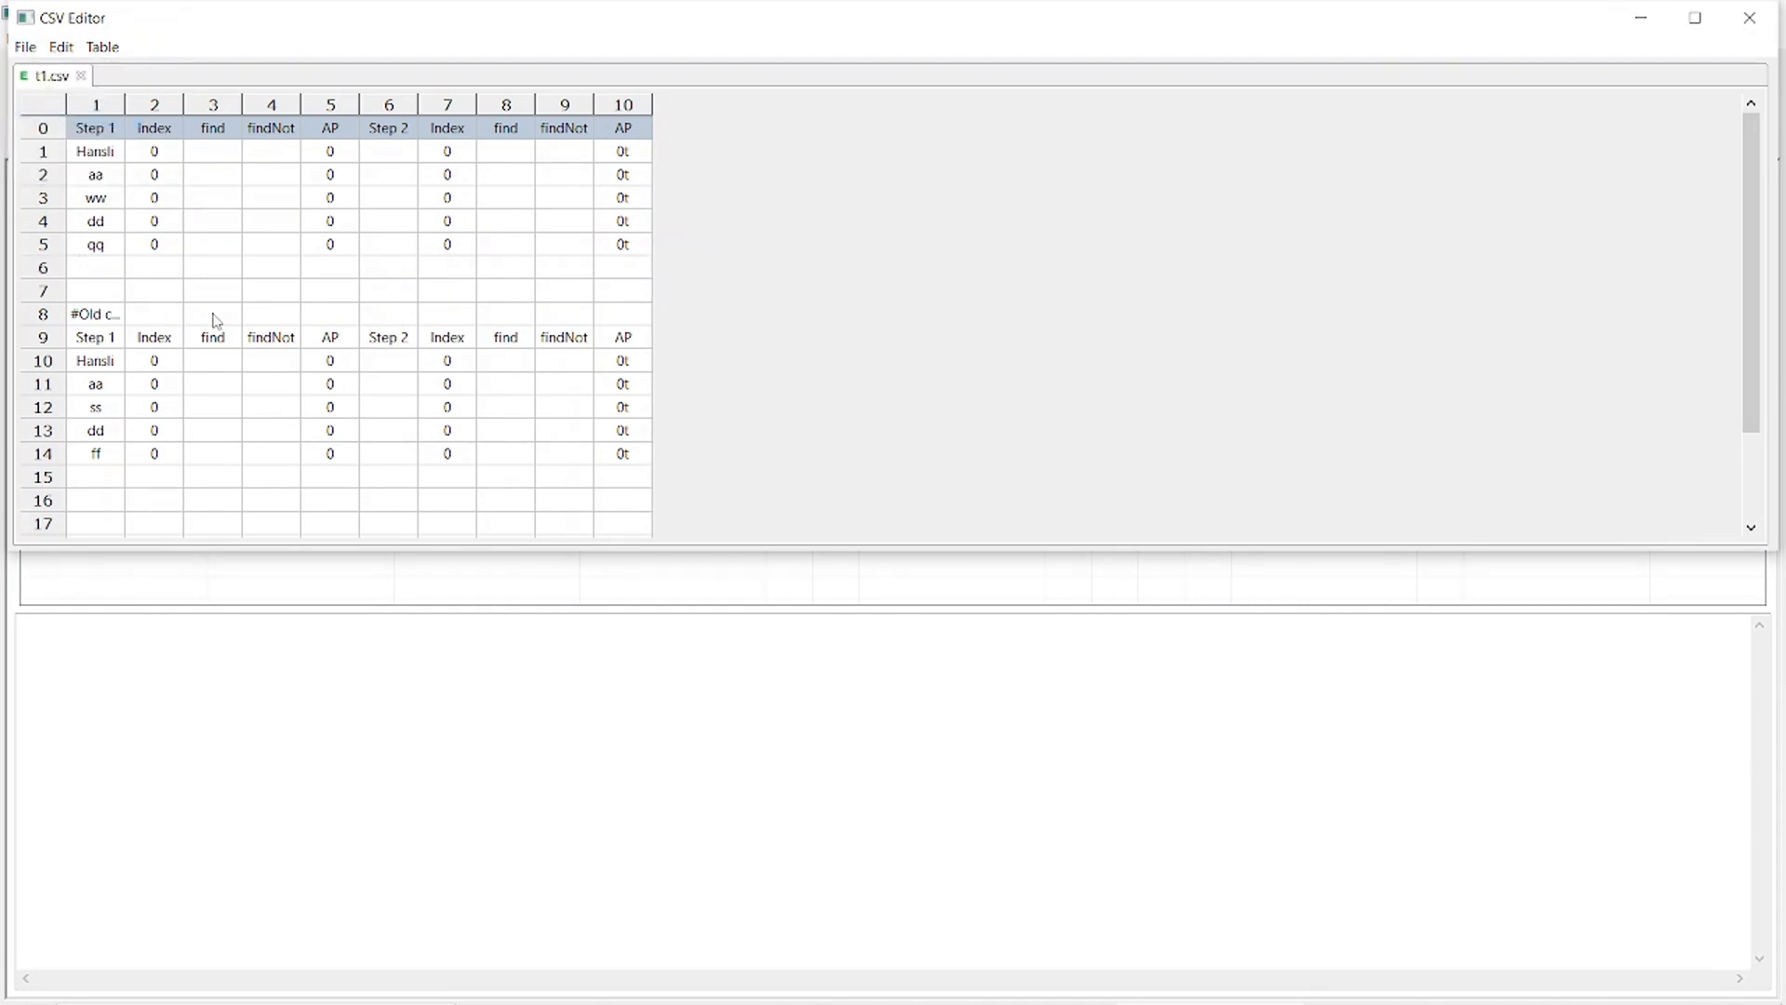
- Return to the test block editor and show loop 3 of block t1
{"action": "left_click", "coordinate": [453, 624]}
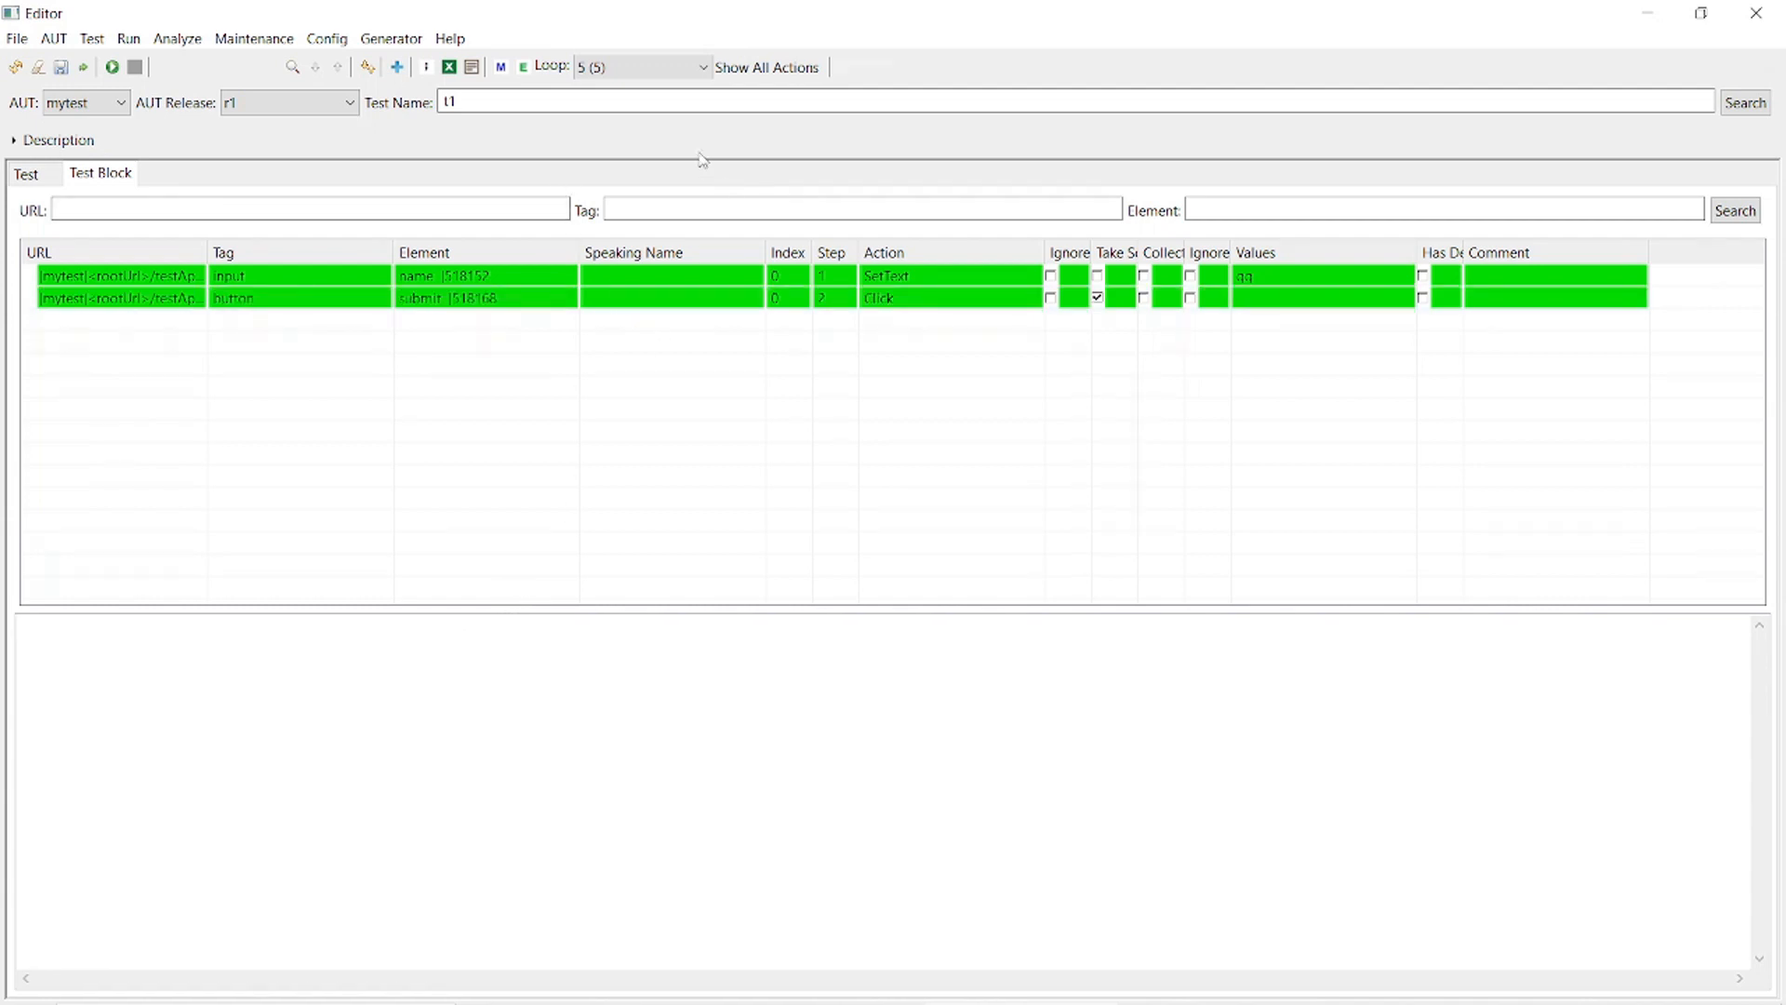
{"action": "left_click", "coordinate": [702, 67]}
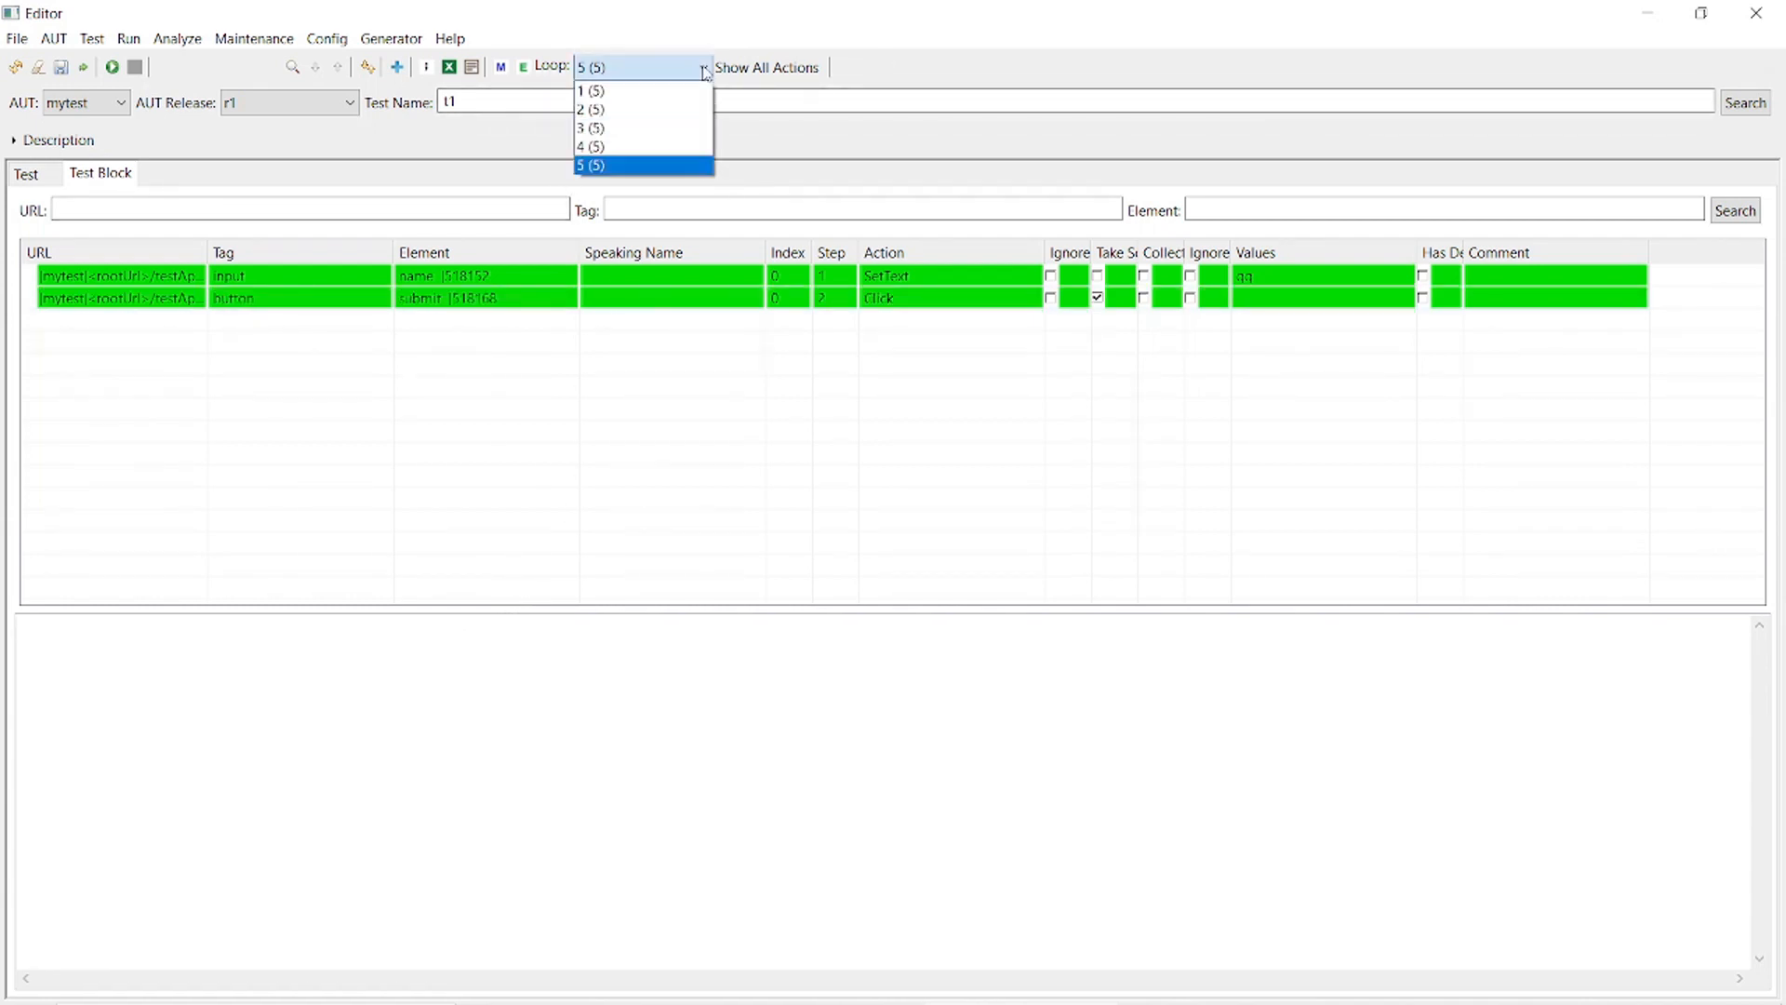
{"action": "left_click", "coordinate": [673, 128]}
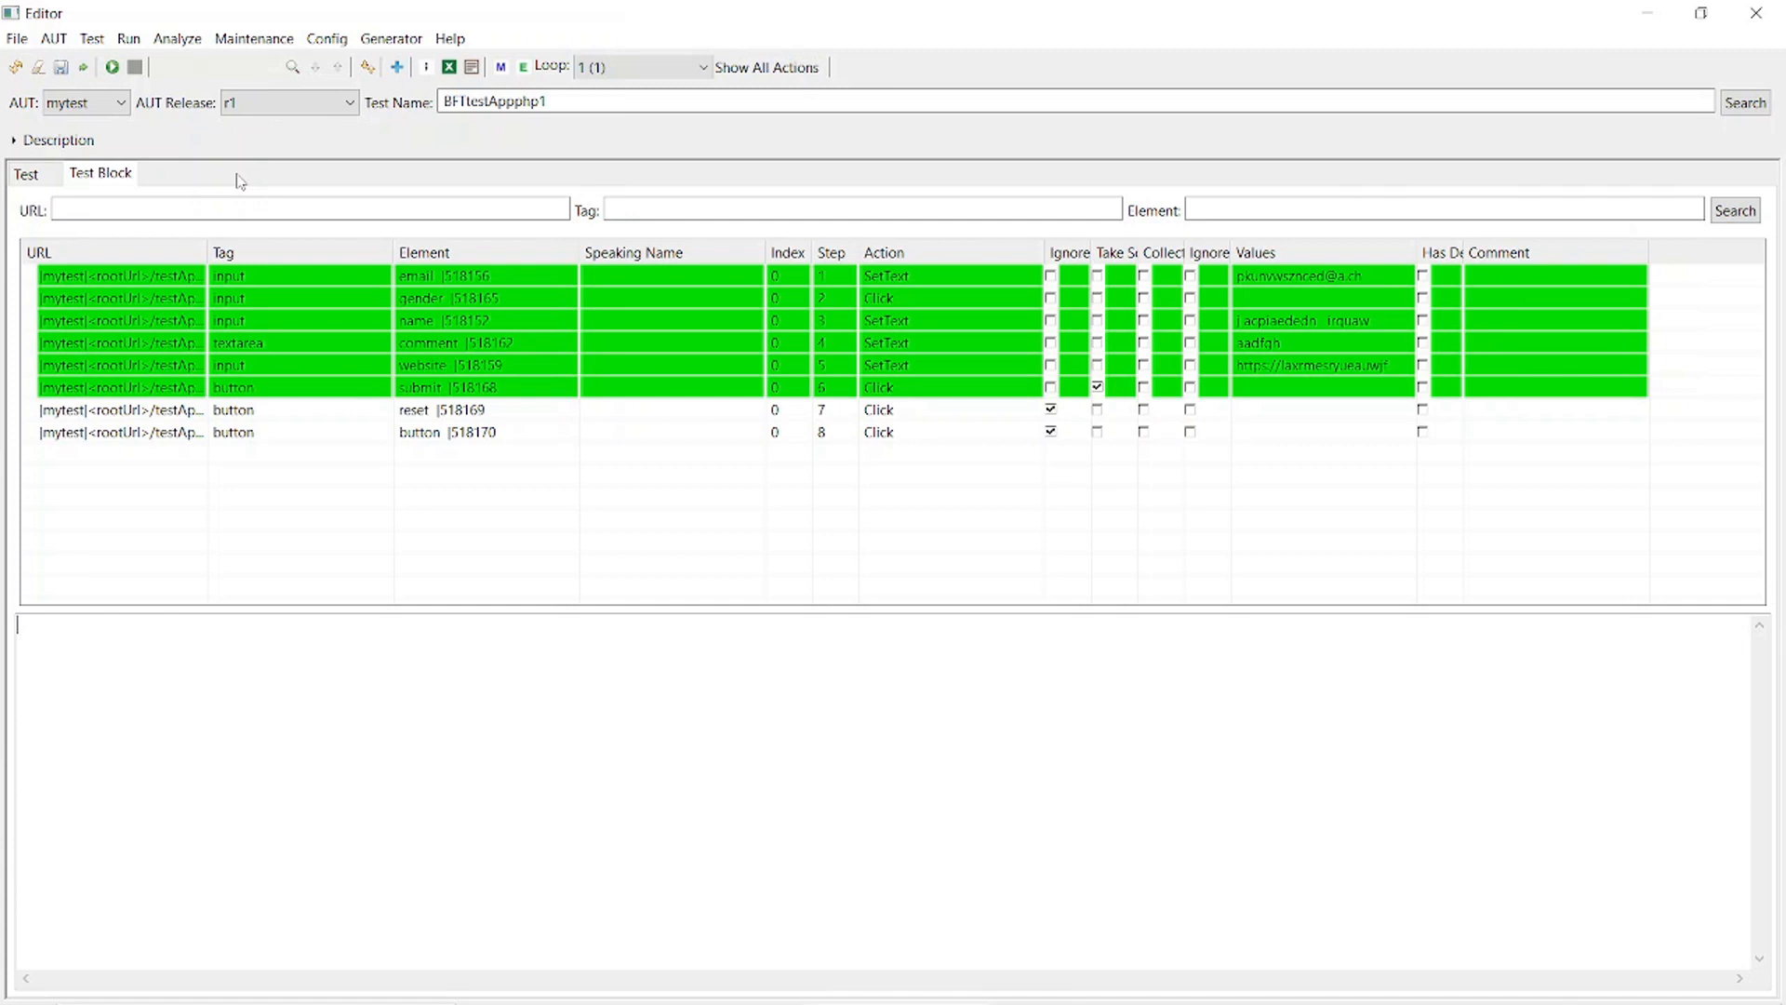
- Update the AUT mytest with the Global Find string Home
{"action": "left_click", "coordinate": [54, 41]}
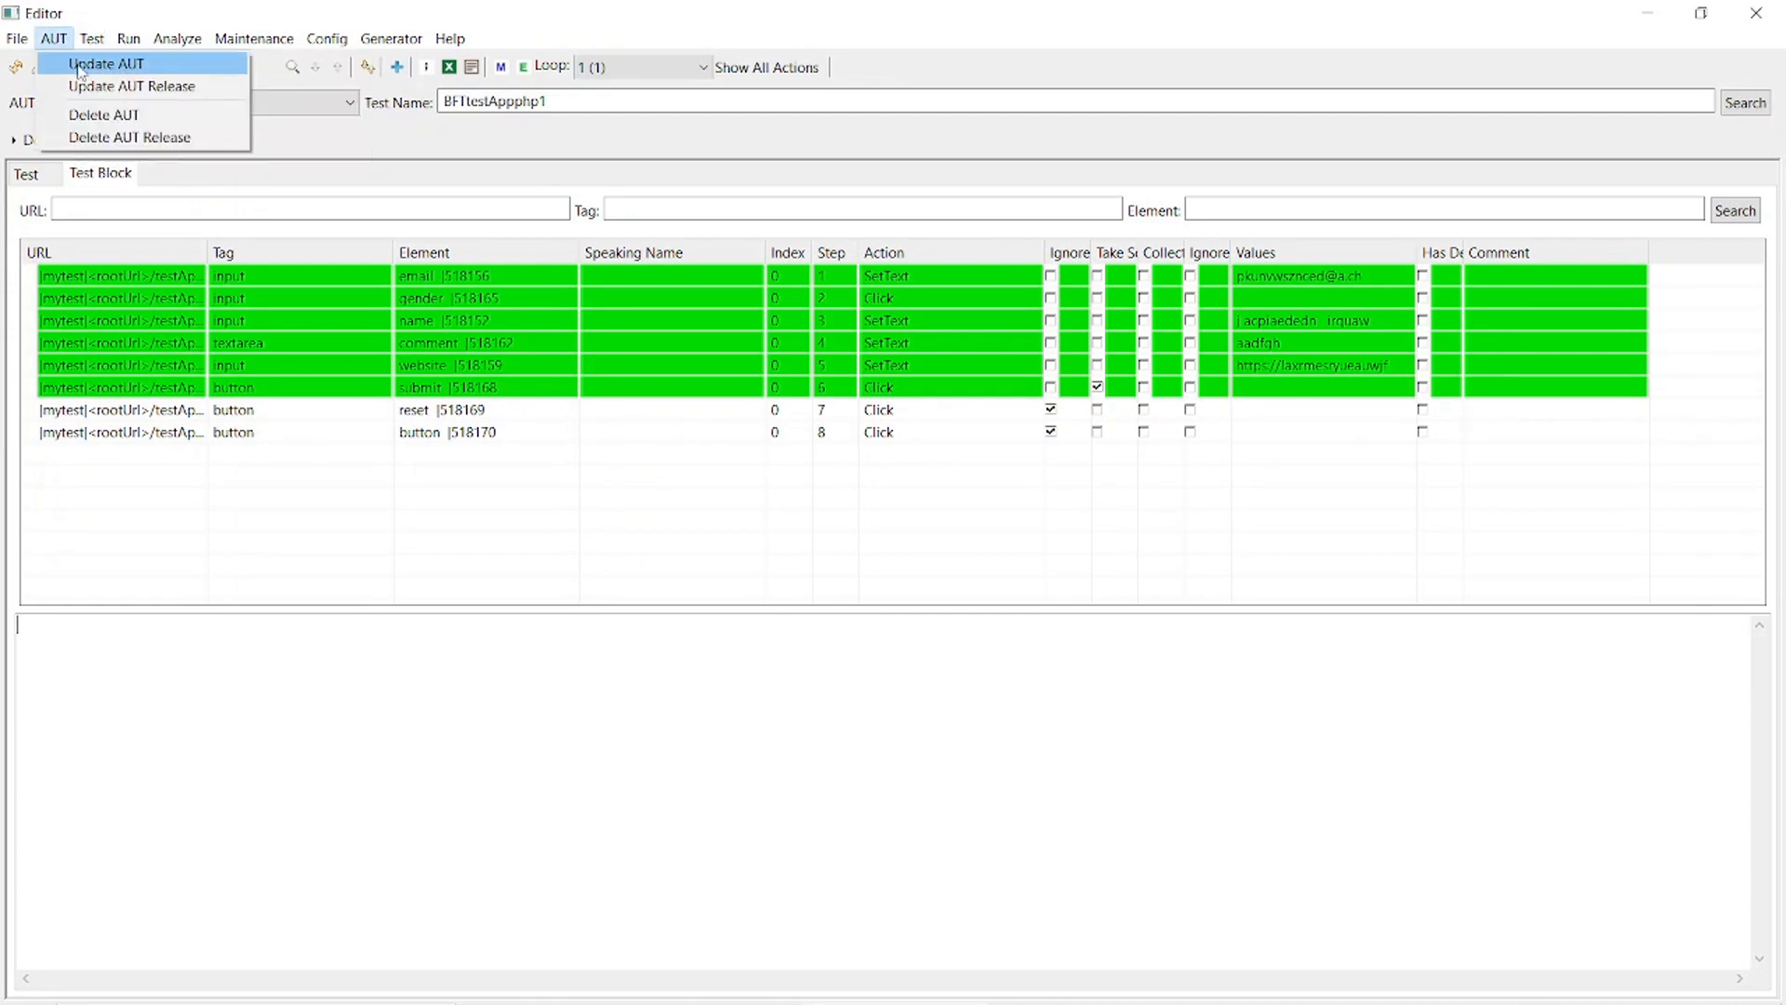
{"action": "left_click", "coordinate": [80, 65]}
{"action": "left_click", "coordinate": [771, 228]}
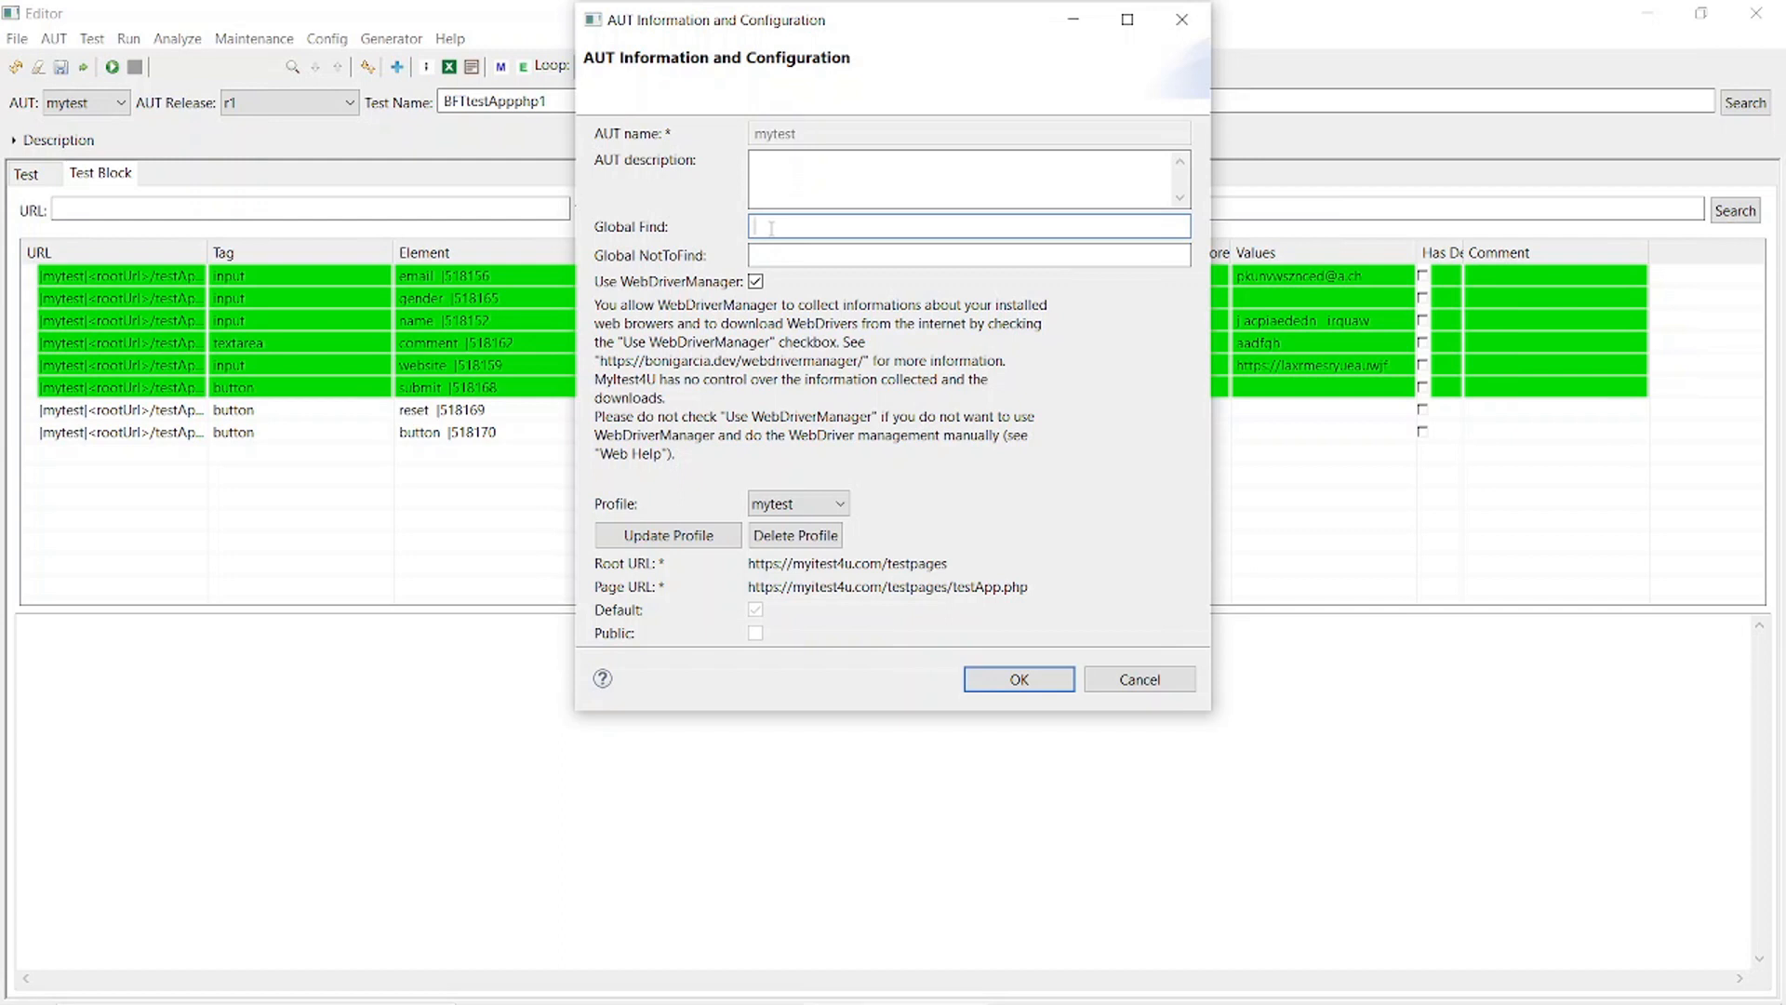
{"action": "left_click", "coordinate": [766, 256]}
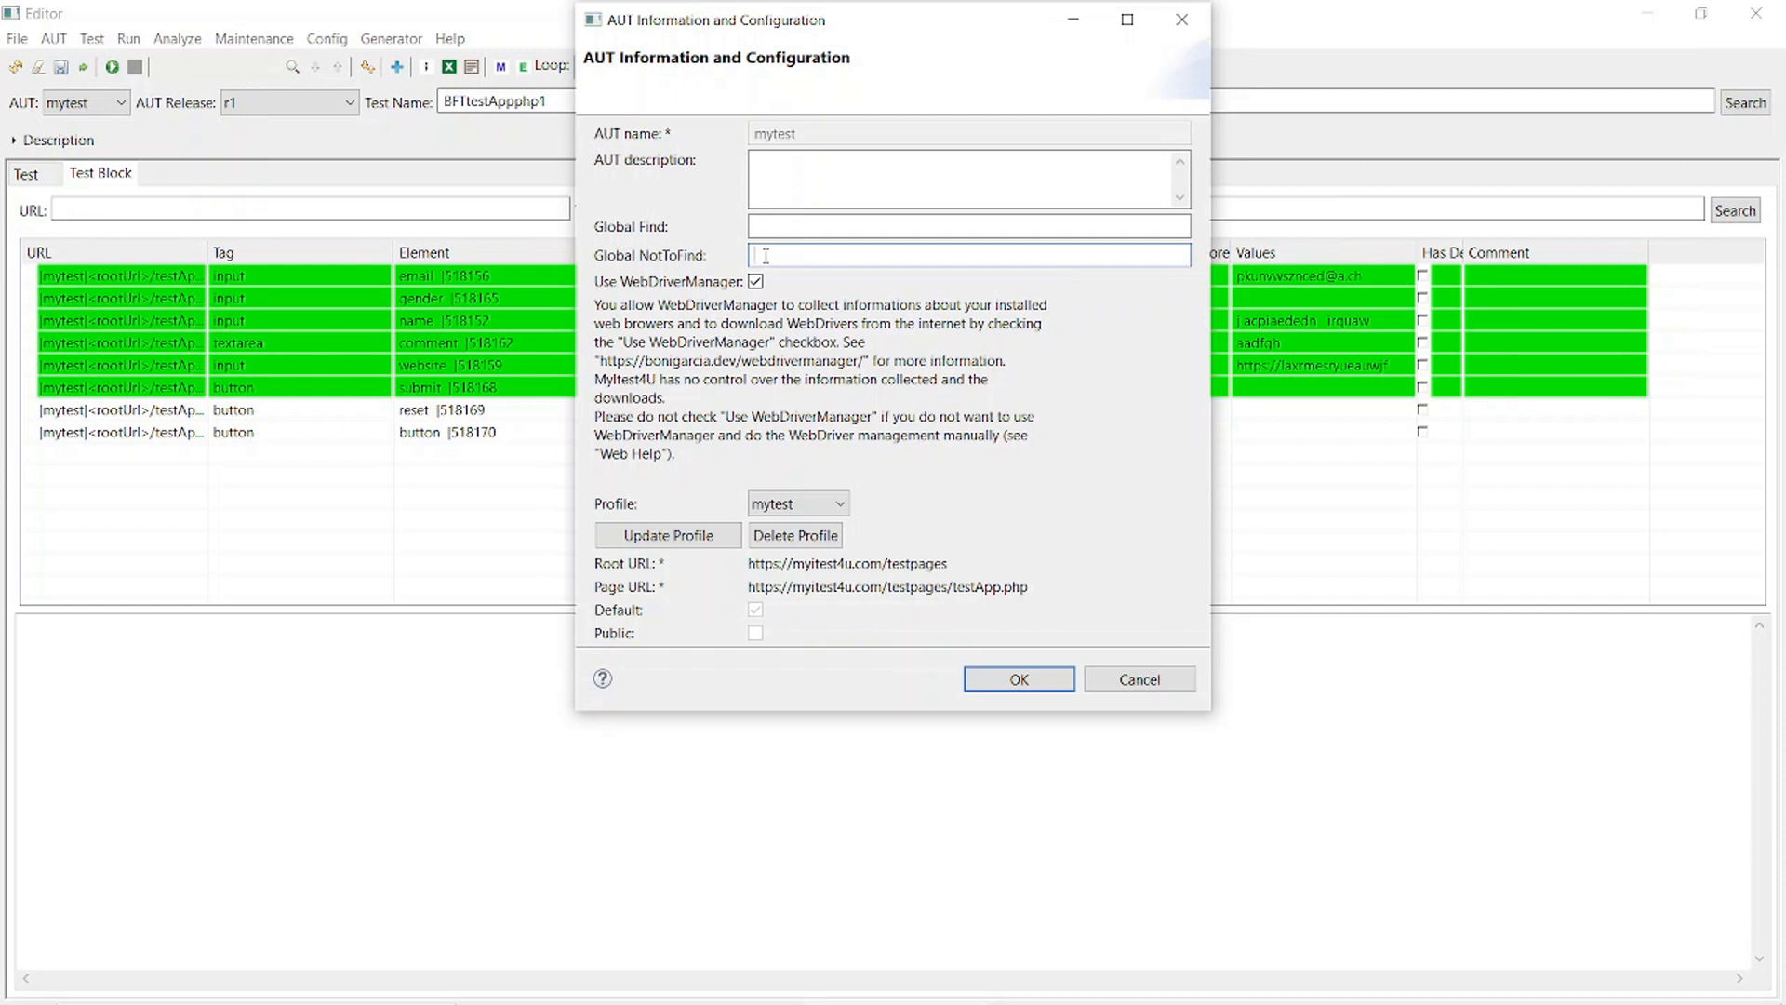
{"action": "left_click", "coordinate": [761, 225]}
{"action": "type", "text": "Home"}
{"action": "left_click", "coordinate": [1034, 681]}
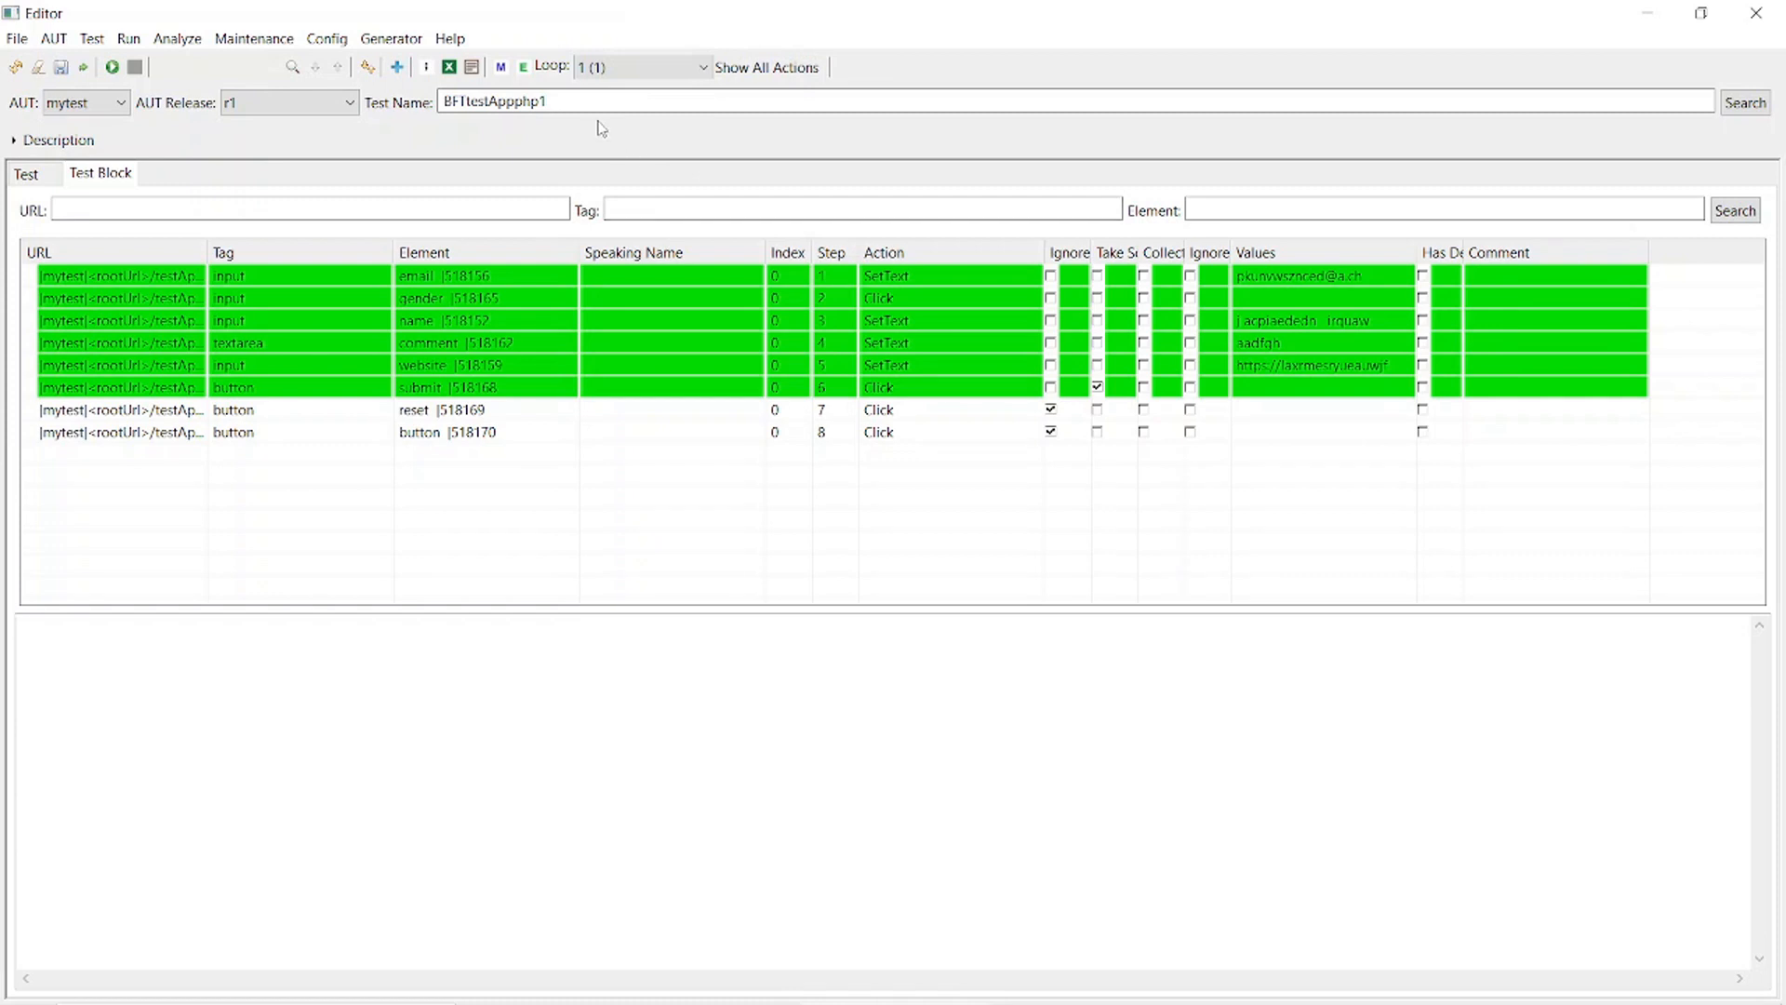
- Run test block BFTtestAppphp1 and inspect the error details of the flagged steps 2 and 6
{"action": "left_click", "coordinate": [537, 105]}
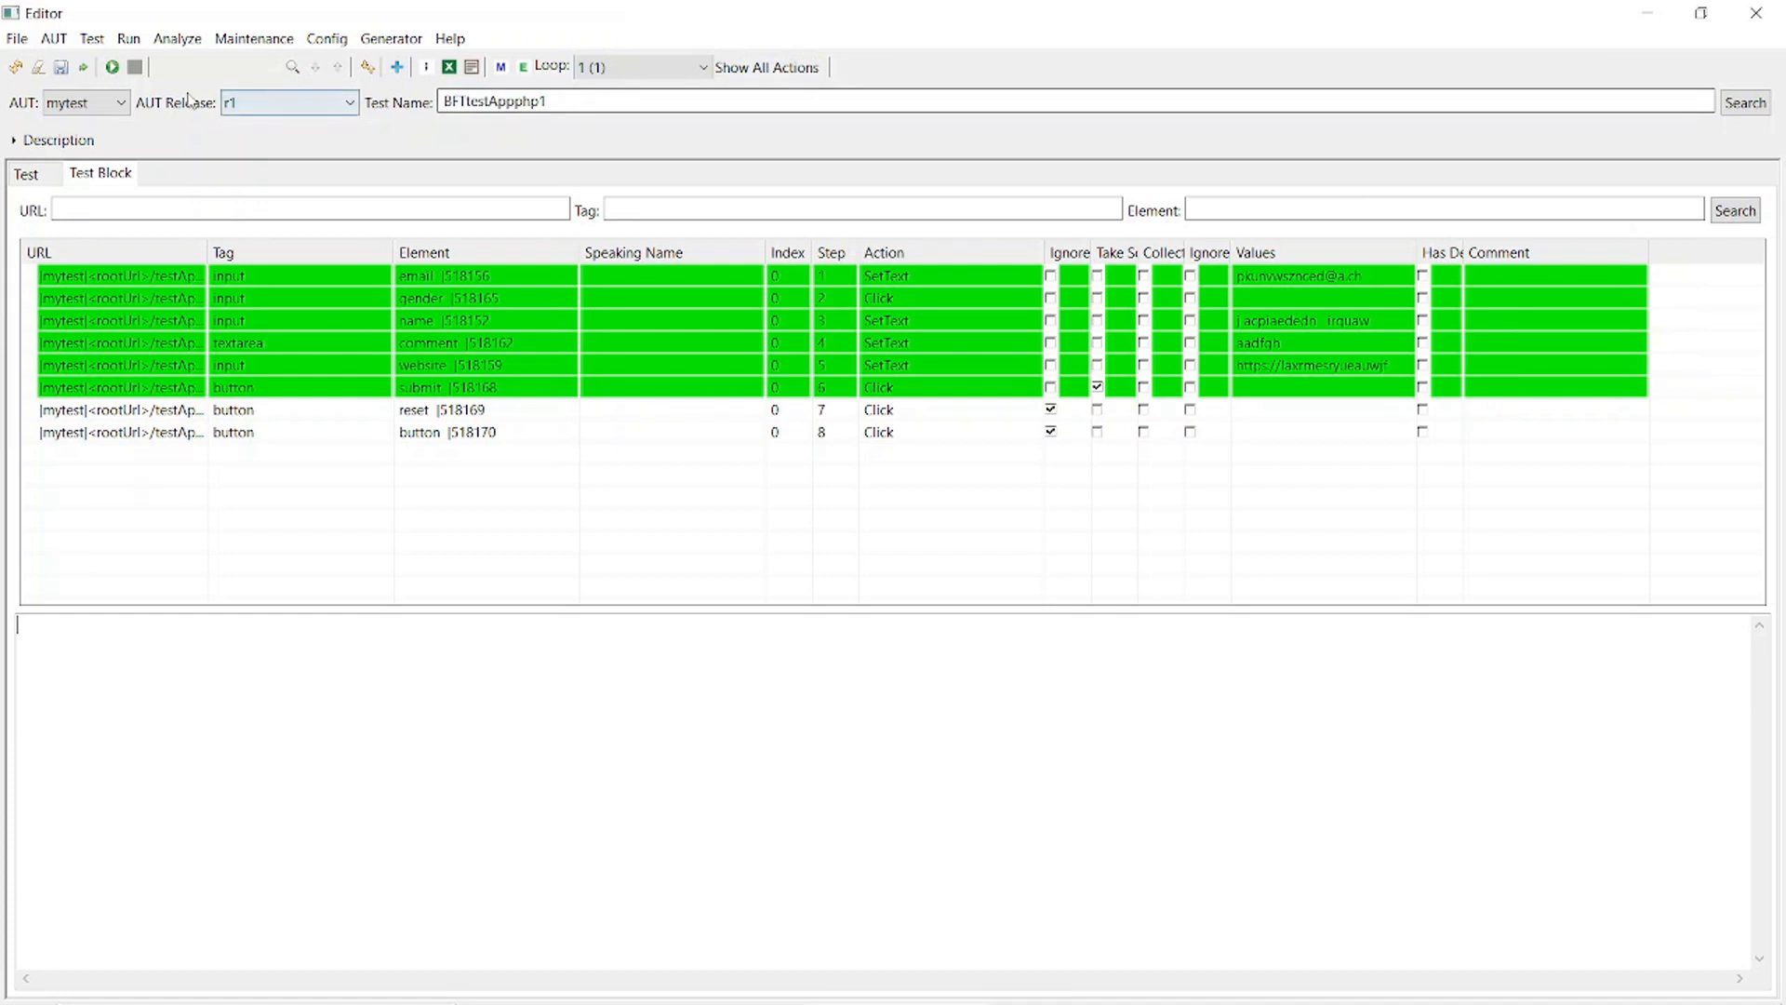
{"action": "left_click", "coordinate": [111, 68]}
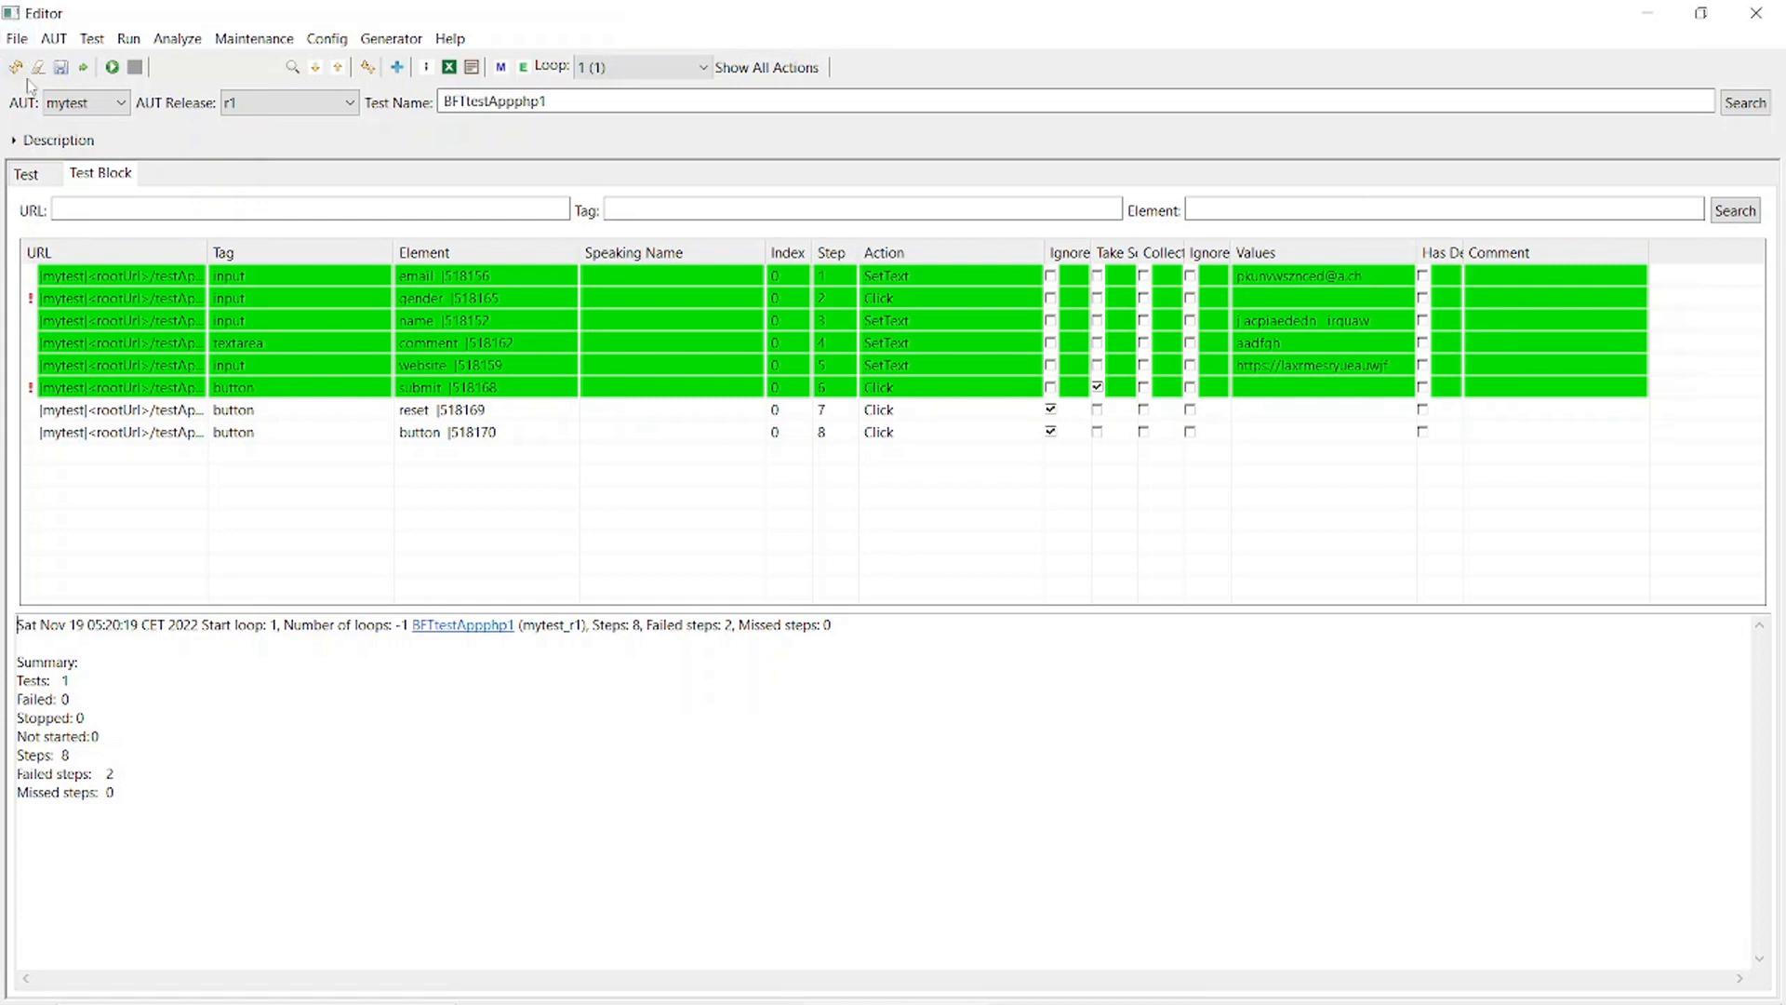
{"action": "left_click", "coordinate": [95, 302]}
{"action": "mouse_move", "coordinate": [102, 306]}
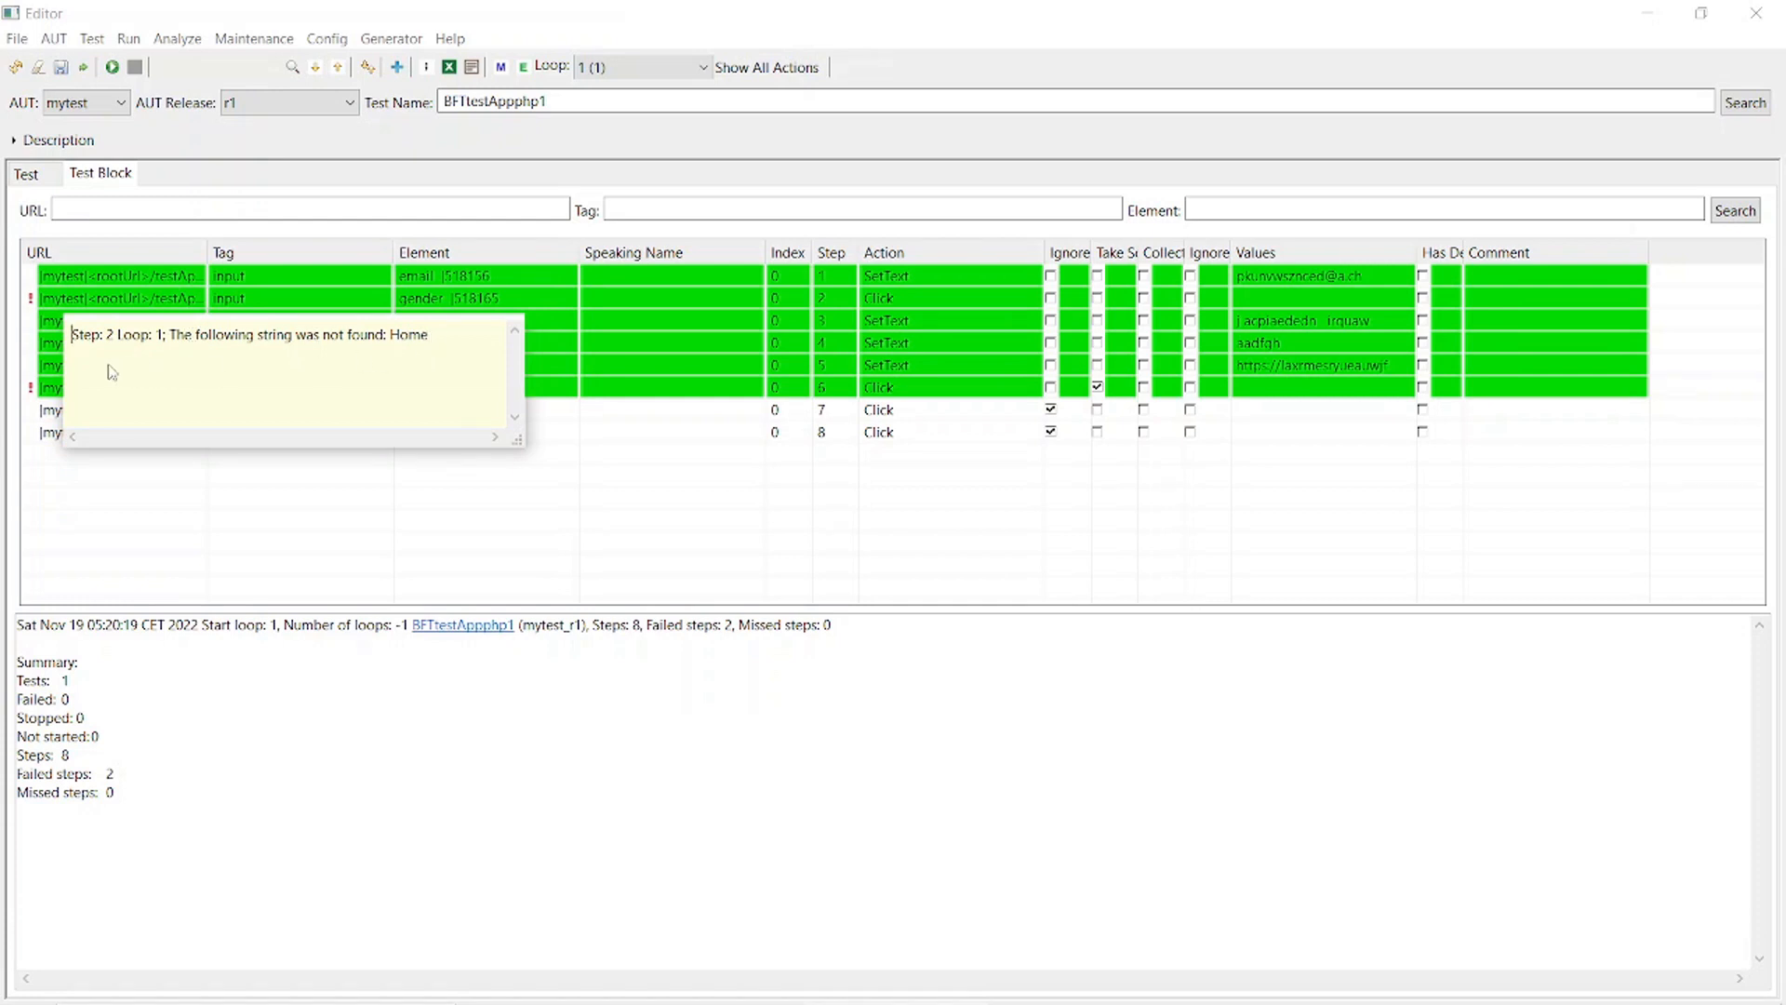
{"action": "mouse_move", "coordinate": [53, 396]}
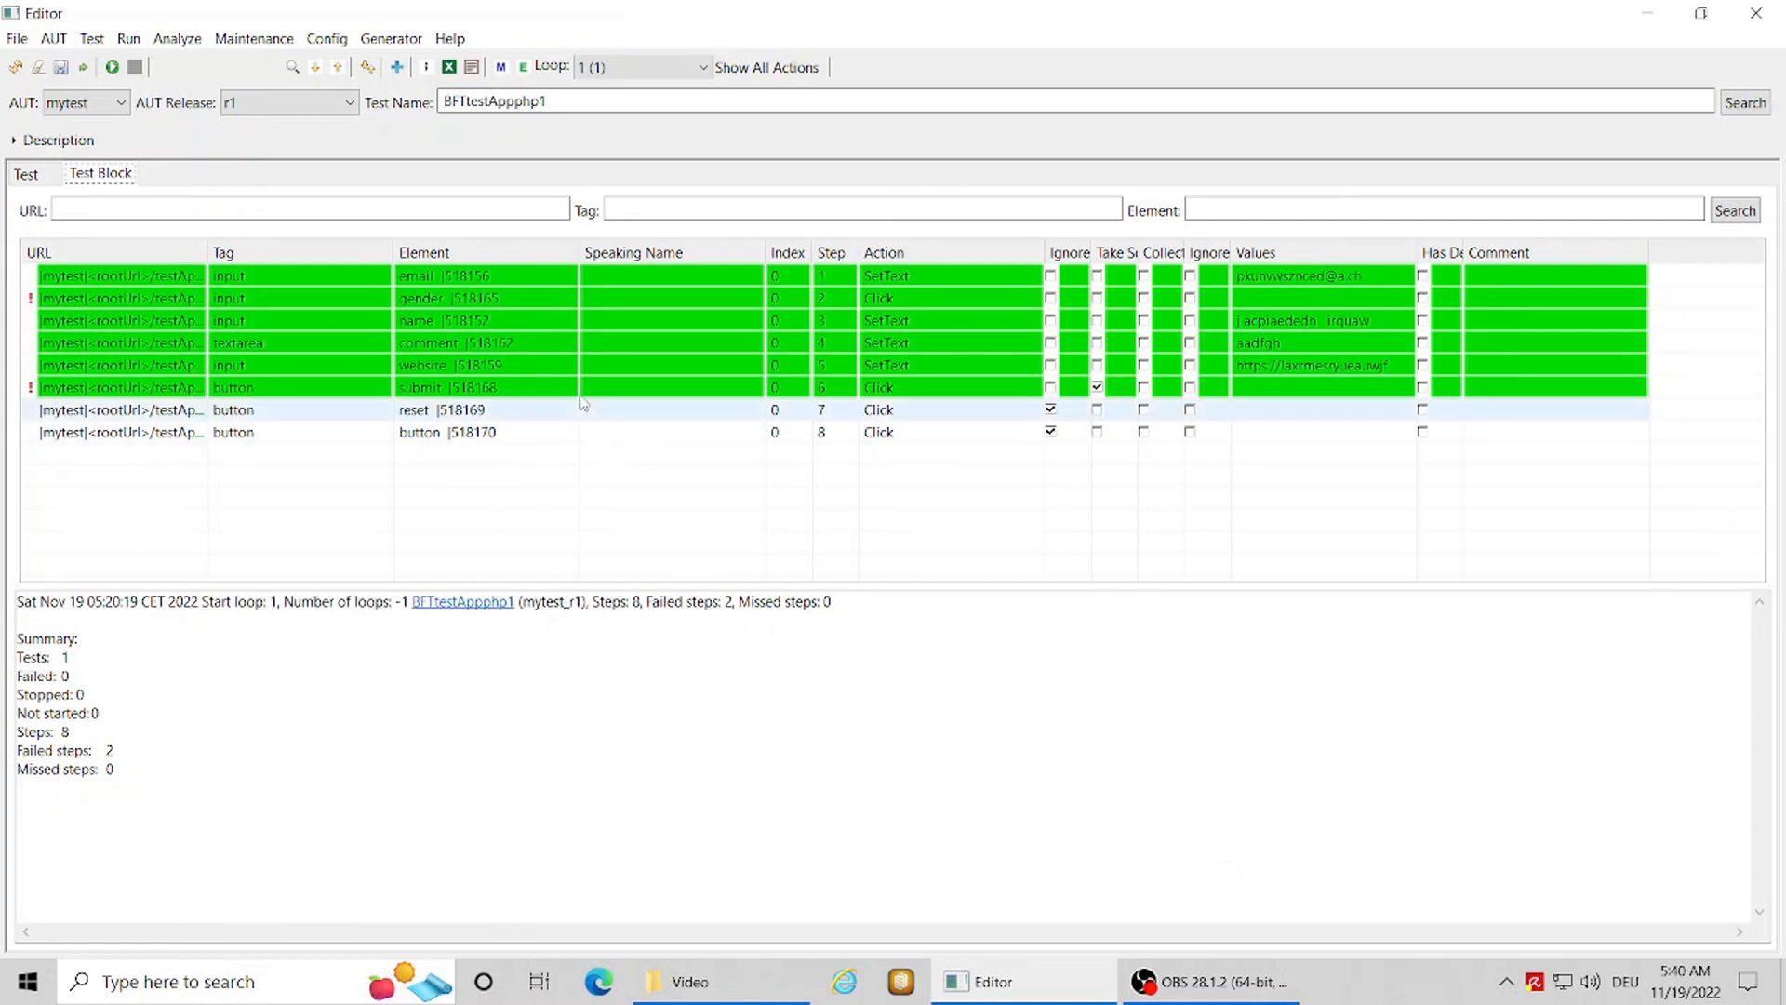
- Turn on analysis with text-only saving in the Default run configuration of BFTtestAppphp1
{"action": "left_click", "coordinate": [128, 38]}
{"action": "left_click", "coordinate": [171, 133]}
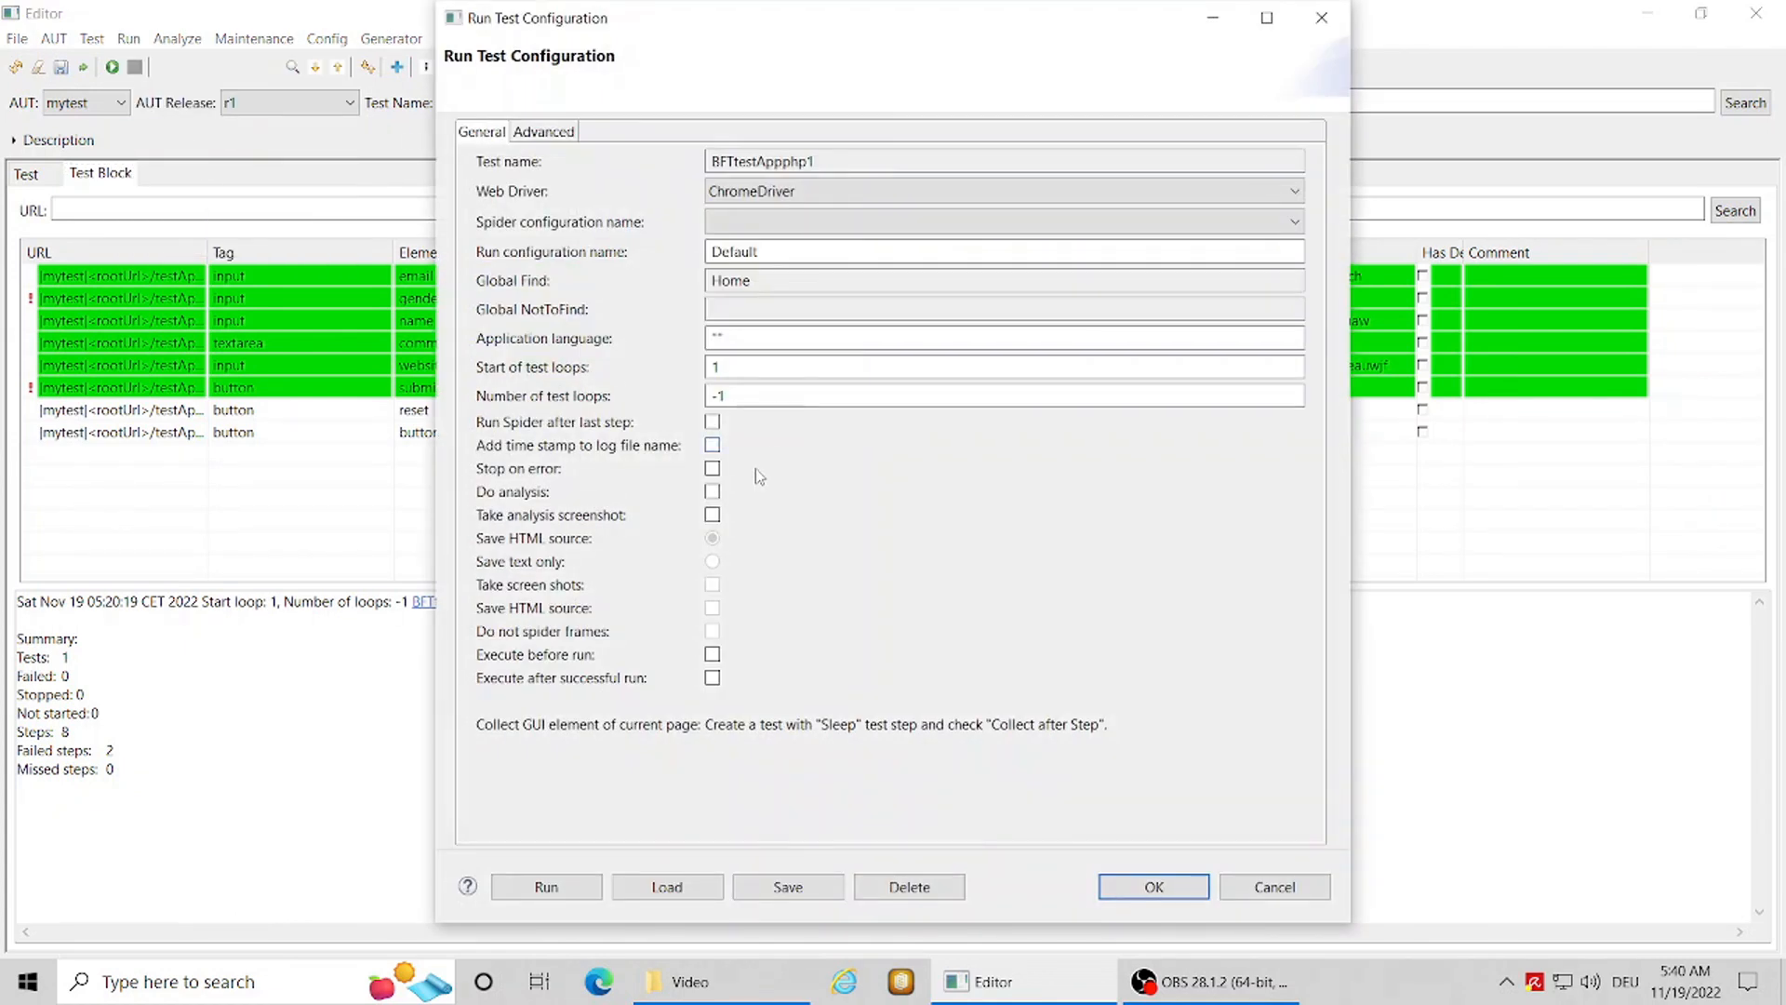
{"action": "left_click", "coordinate": [712, 493]}
{"action": "left_click", "coordinate": [714, 562]}
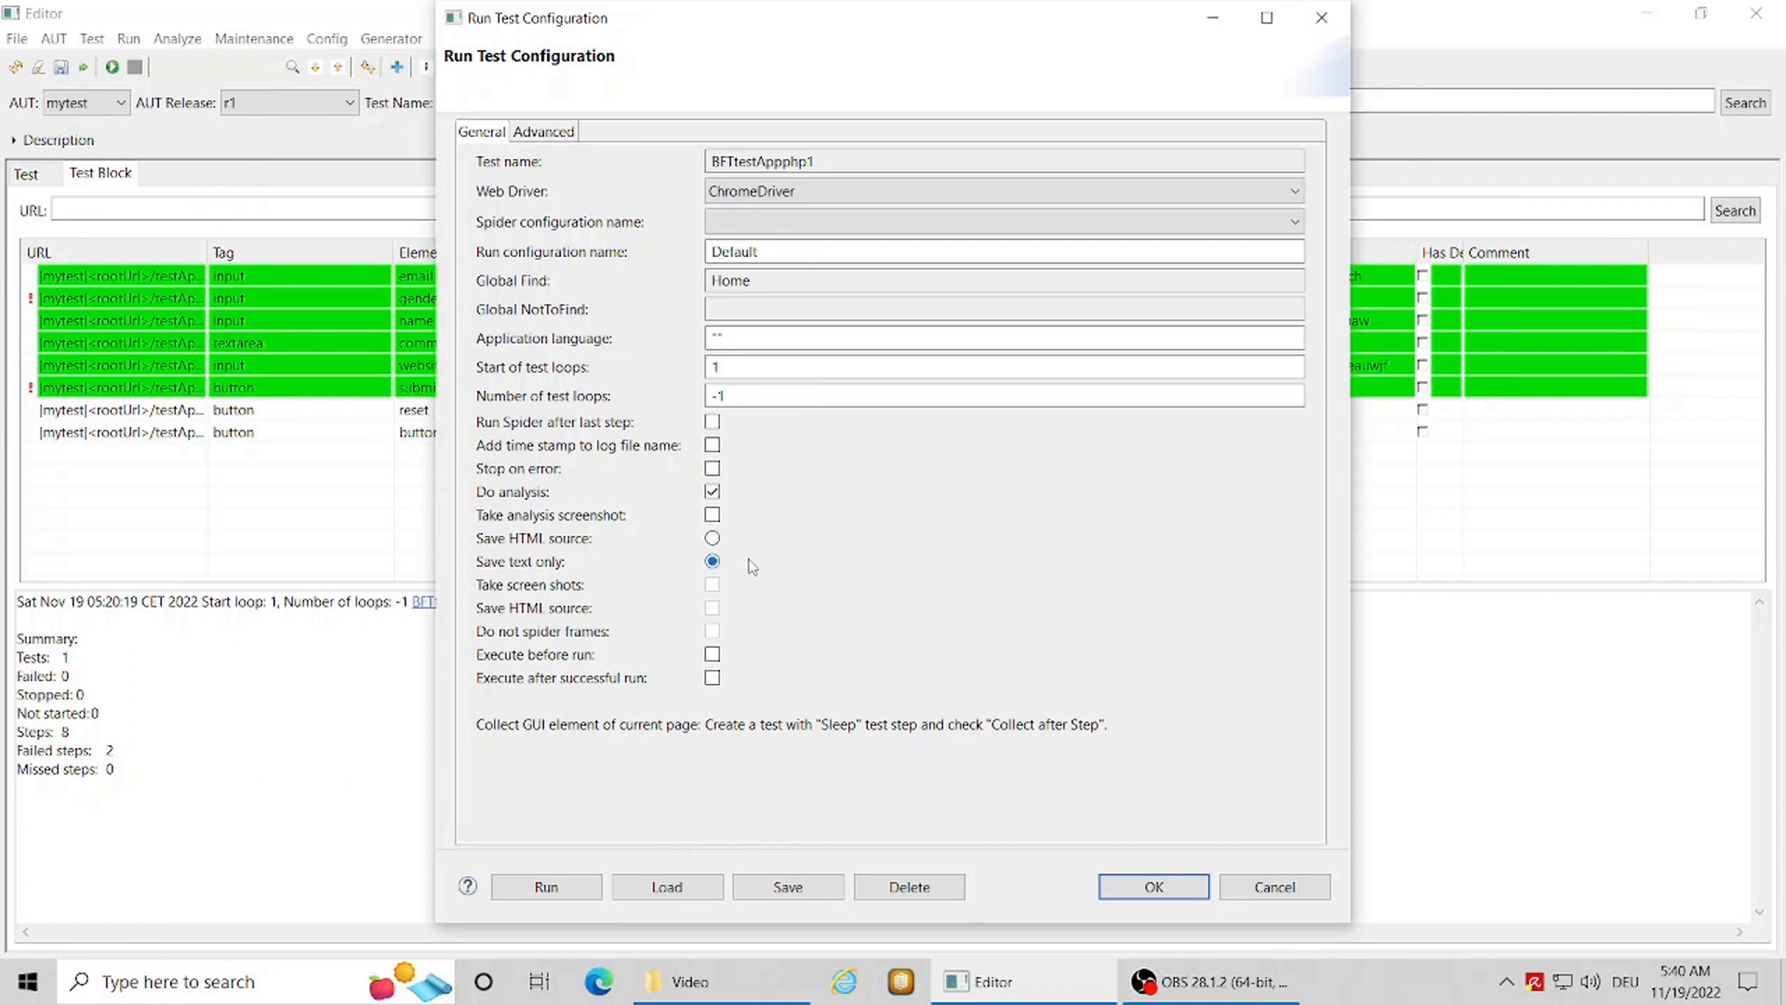